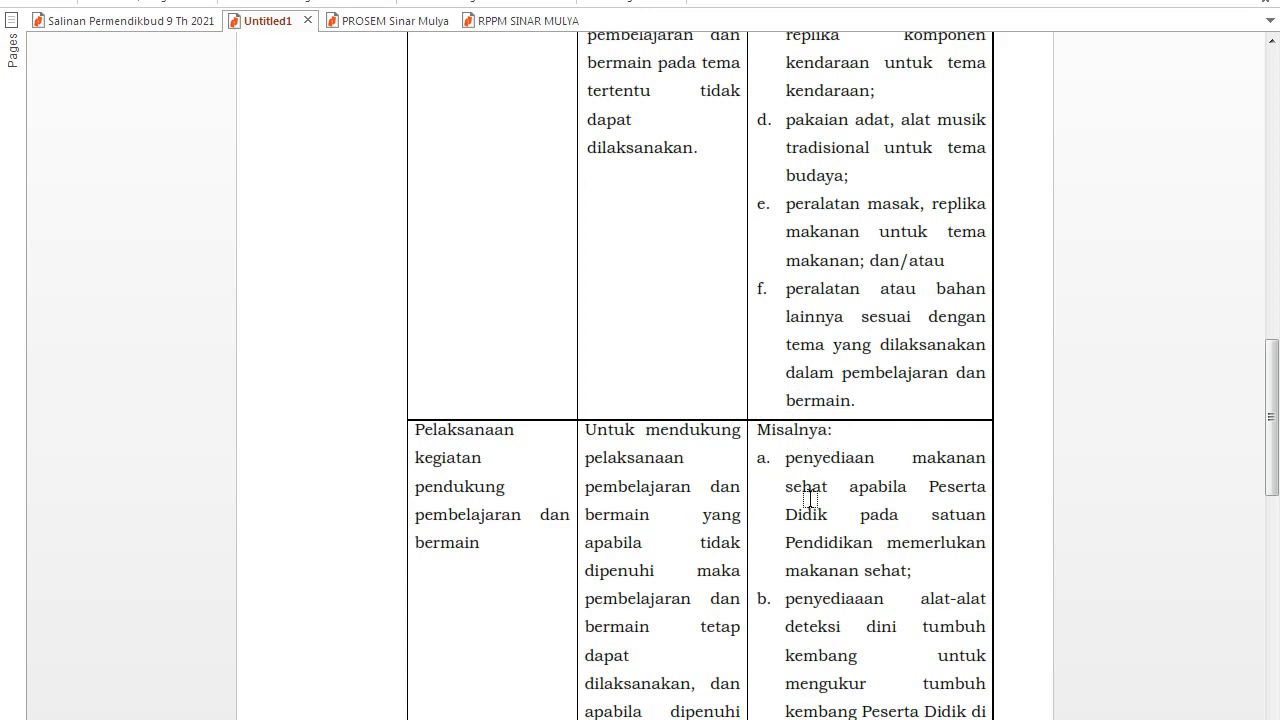
- Read the BOP PAUD fund-use table from the learning activities component through the school administration component on page 3
scroll(815, 495, down, 3)
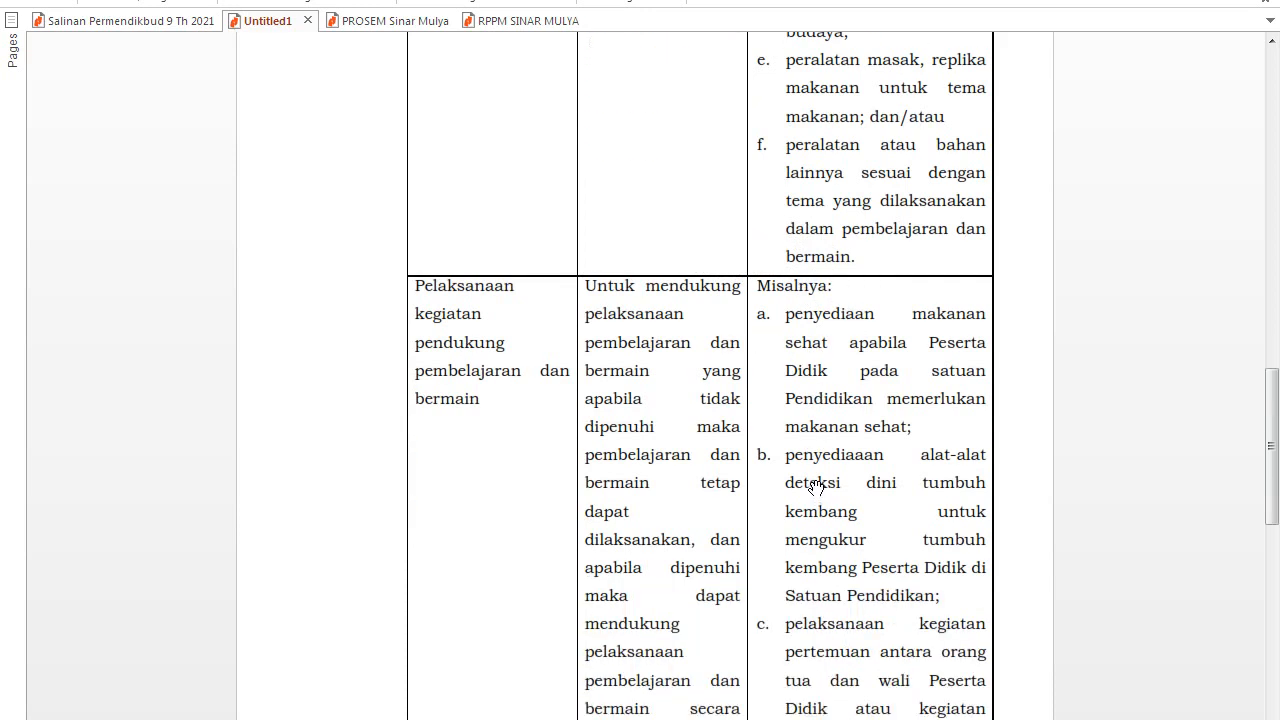
scroll(797, 465, up, 6)
scroll(797, 465, up, 2)
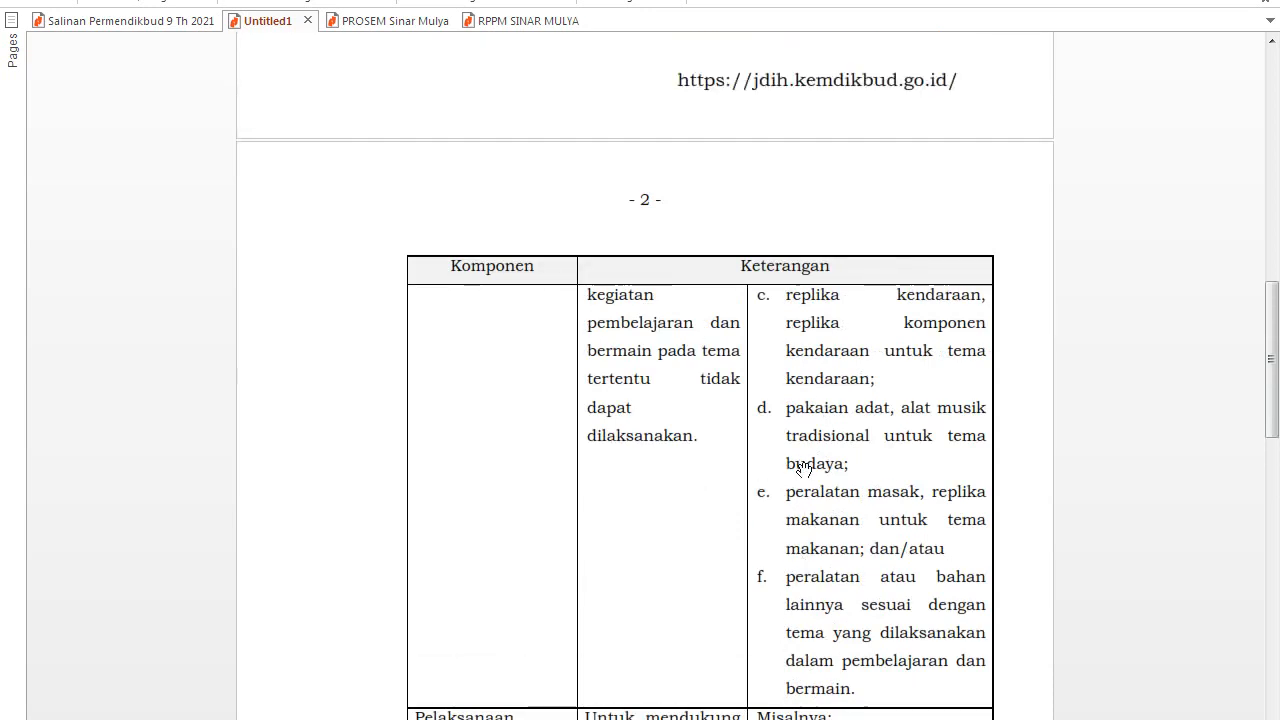
scroll(729, 423, up, 3)
scroll(573, 300, up, 3)
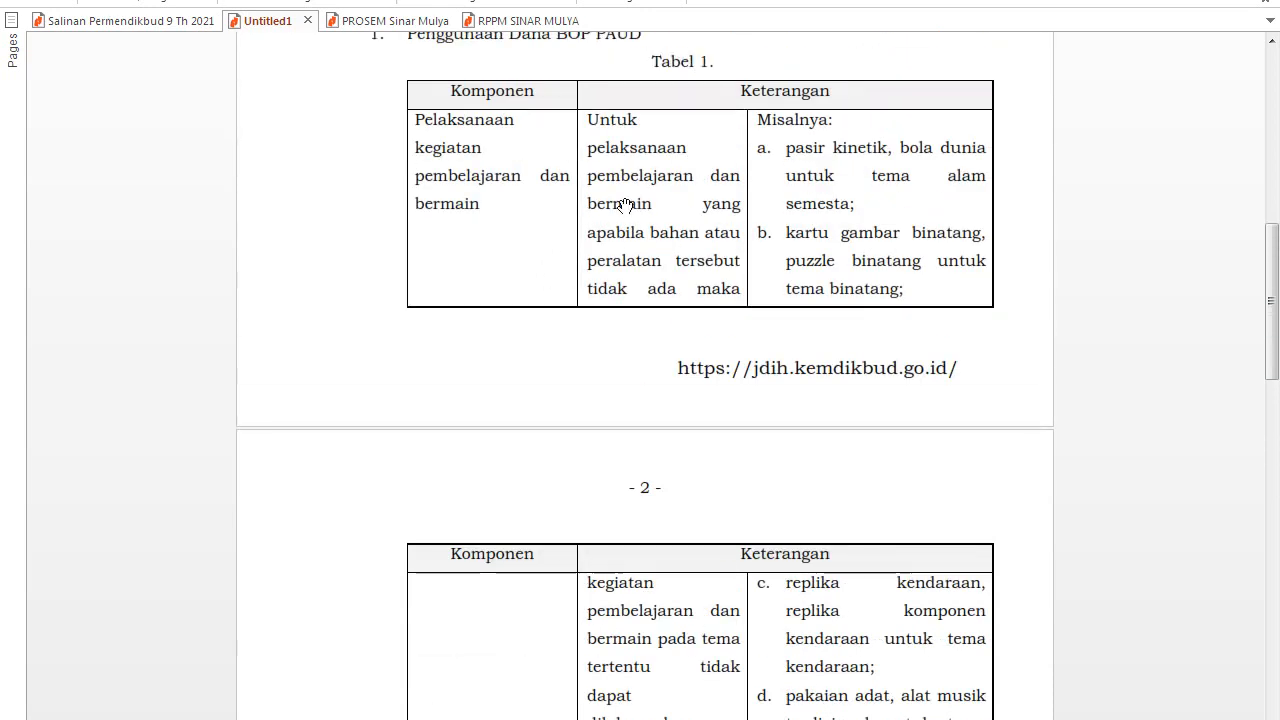
scroll(910, 416, down, 3)
scroll(918, 502, down, 17)
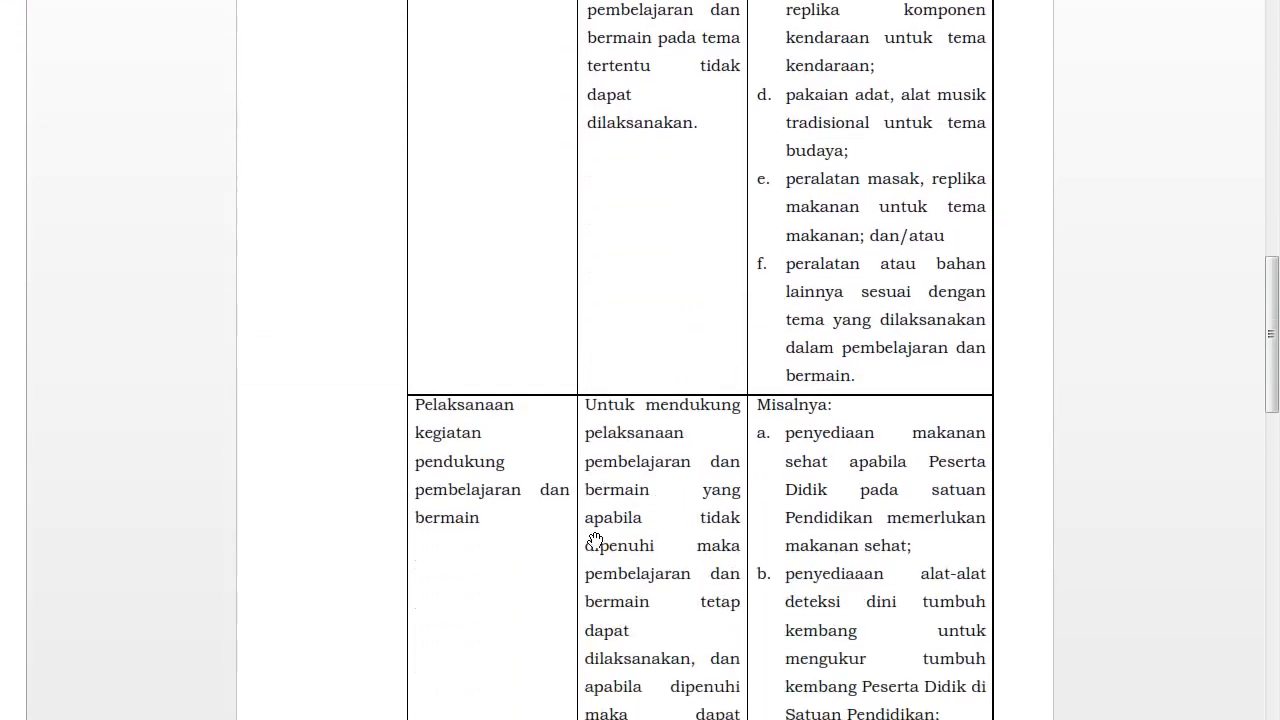
scroll(878, 540, down, 15)
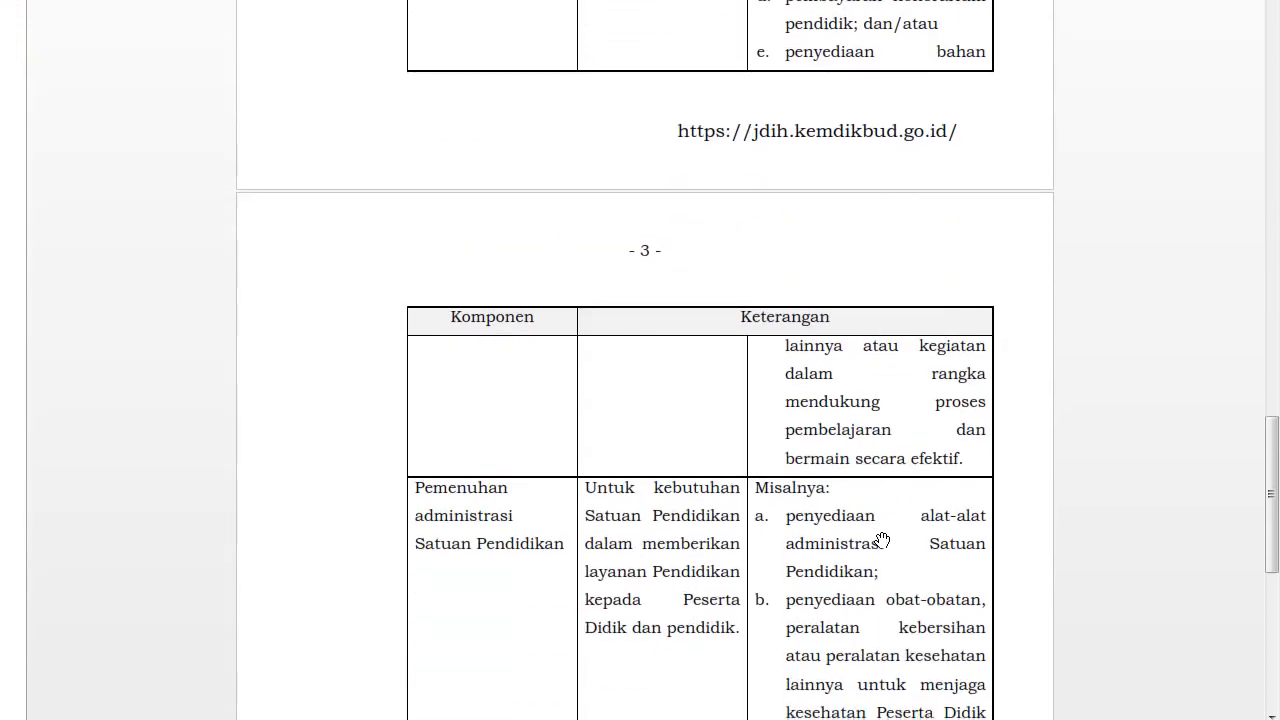
scroll(736, 471, down, 10)
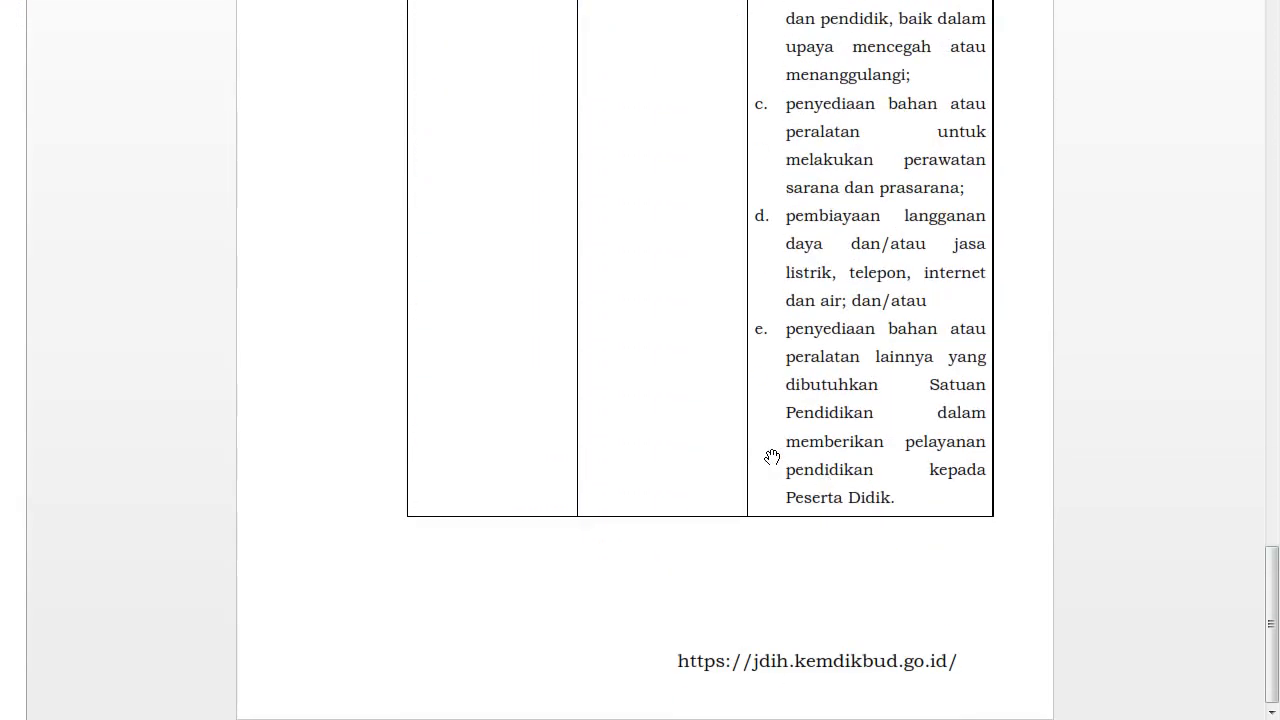
- Review the examples of learning and play materials by theme on page 2 of the BOP PAUD table
scroll(786, 249, up, 4)
scroll(797, 253, up, 20)
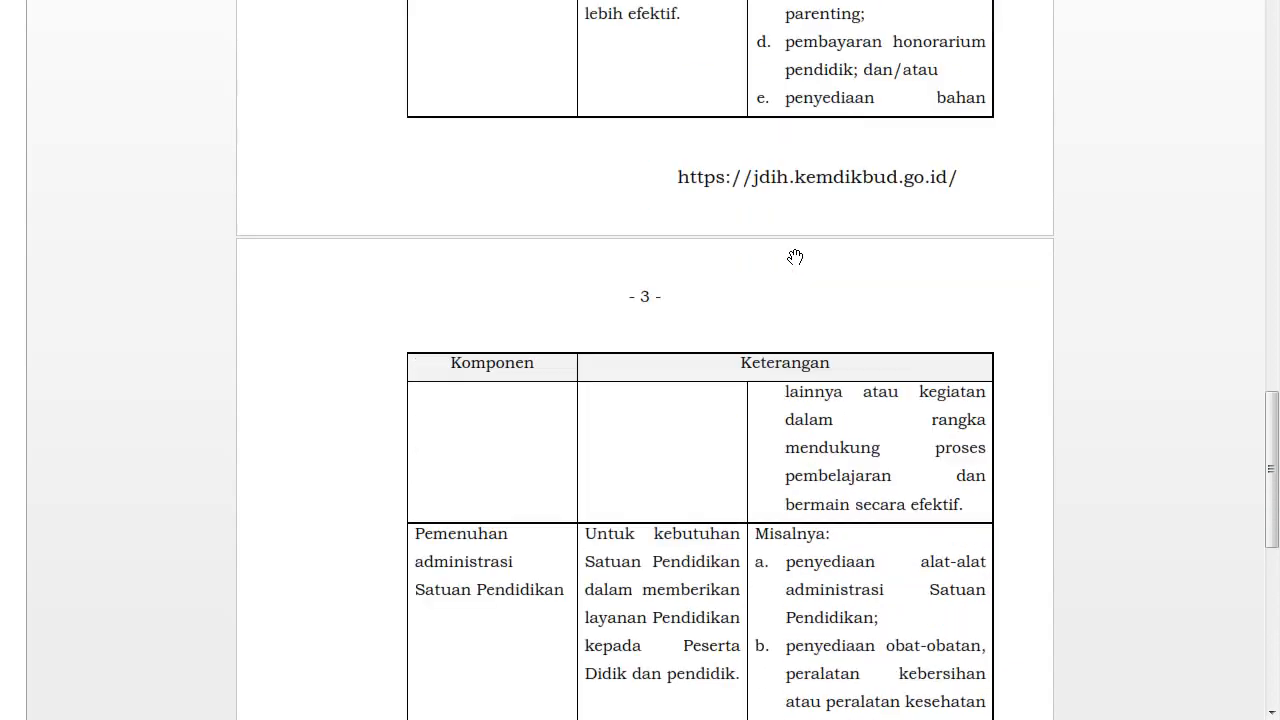
scroll(739, 245, up, 10)
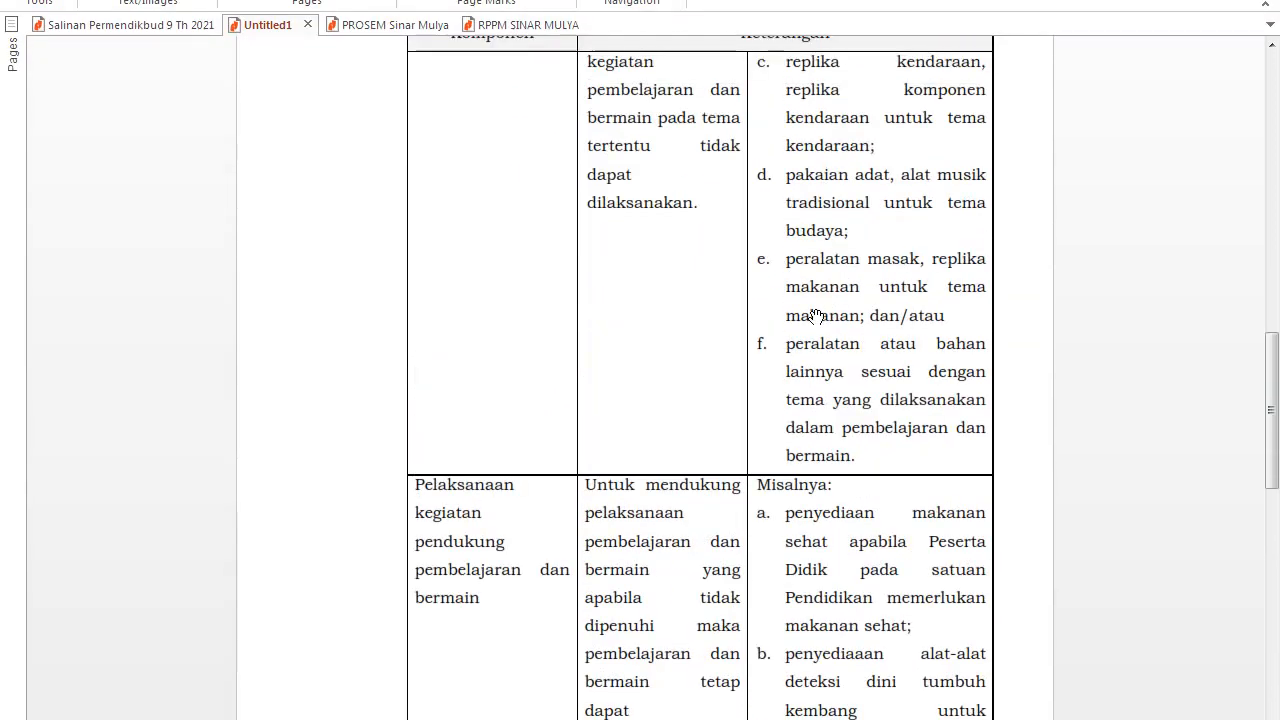
scroll(813, 305, up, 2)
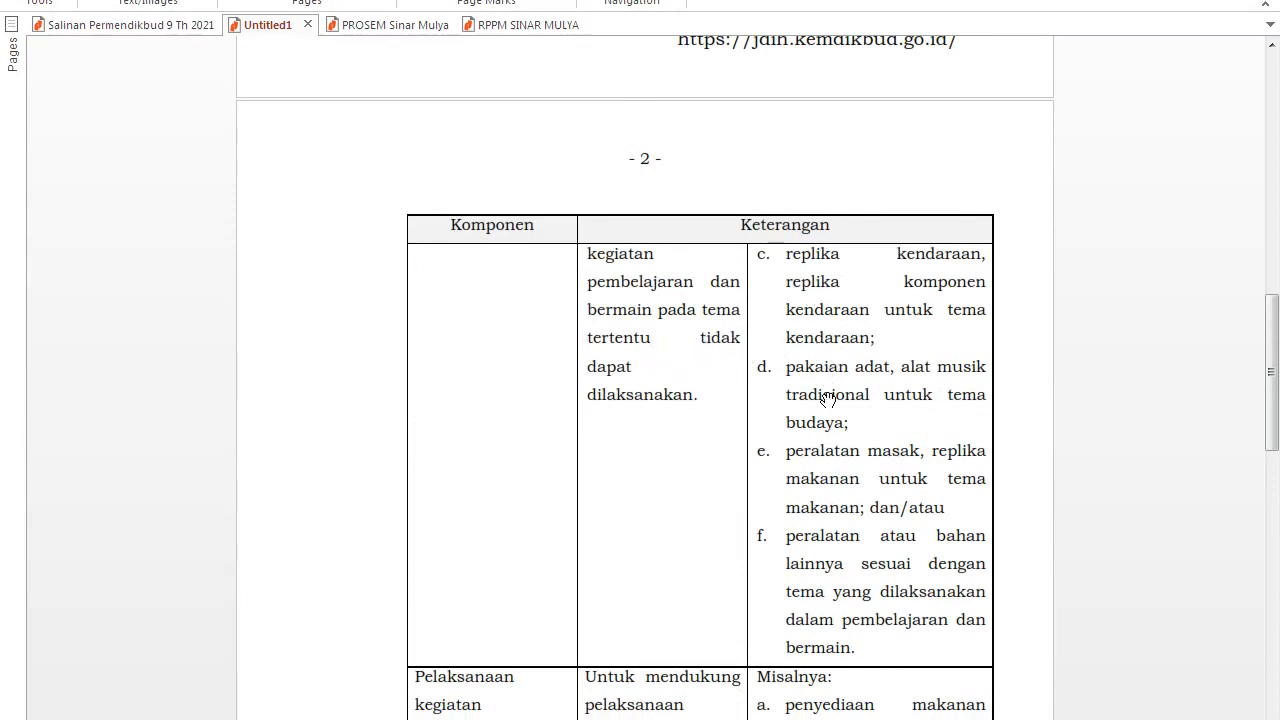
scroll(840, 448, up, 3)
scroll(842, 450, up, 3)
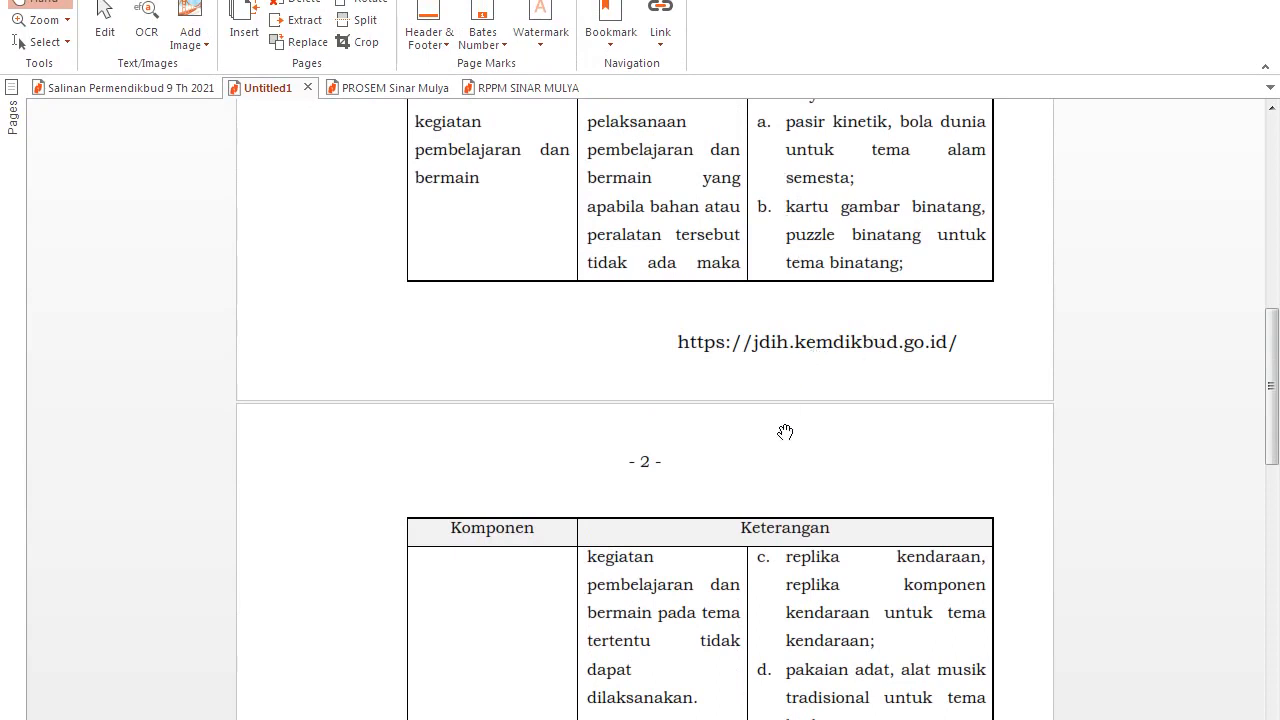
scroll(808, 572, down, 2)
scroll(808, 540, down, 1)
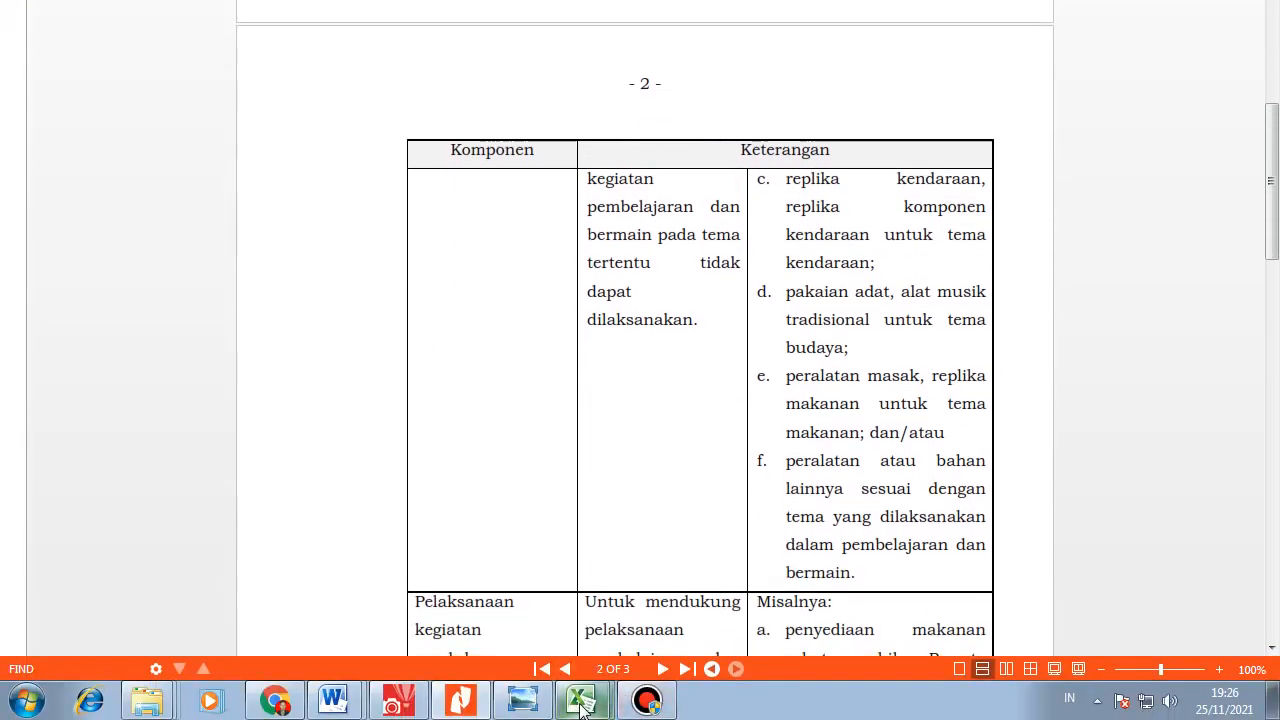
- Switch to the Excel workbook TEMPLATE RKAS 2021 VERSI FULL
mouse_move(580, 705)
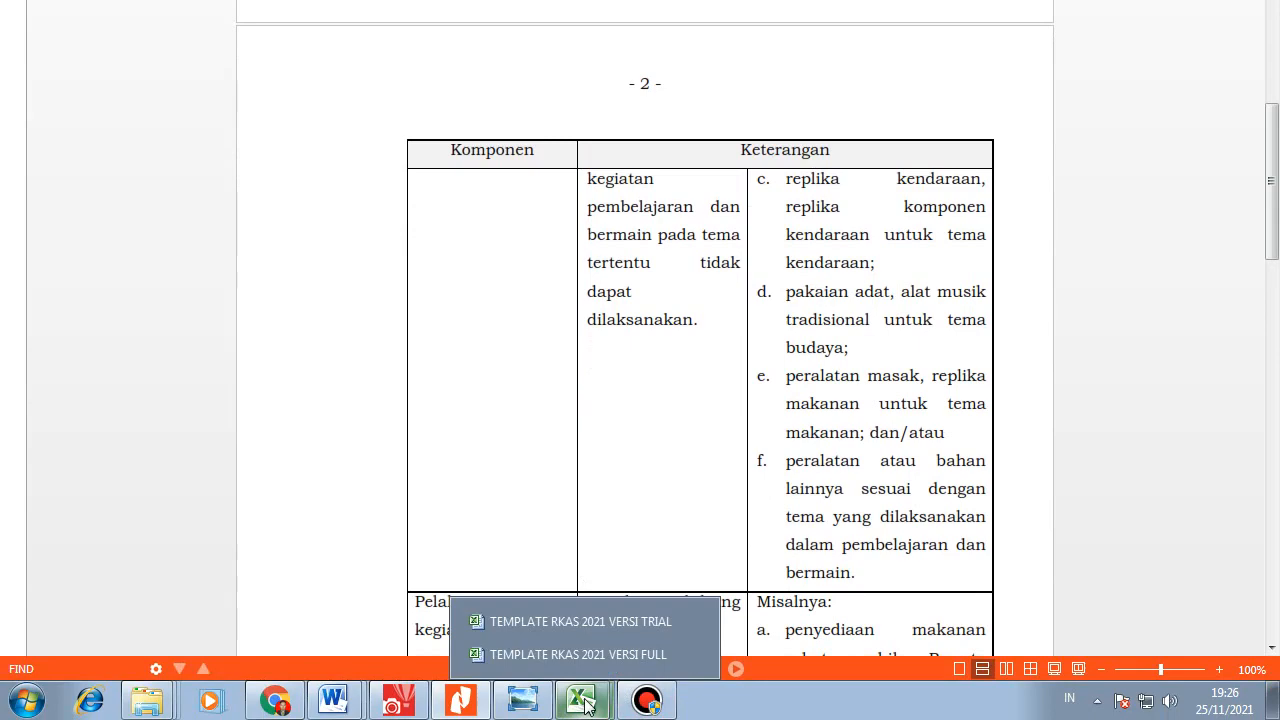
click(590, 660)
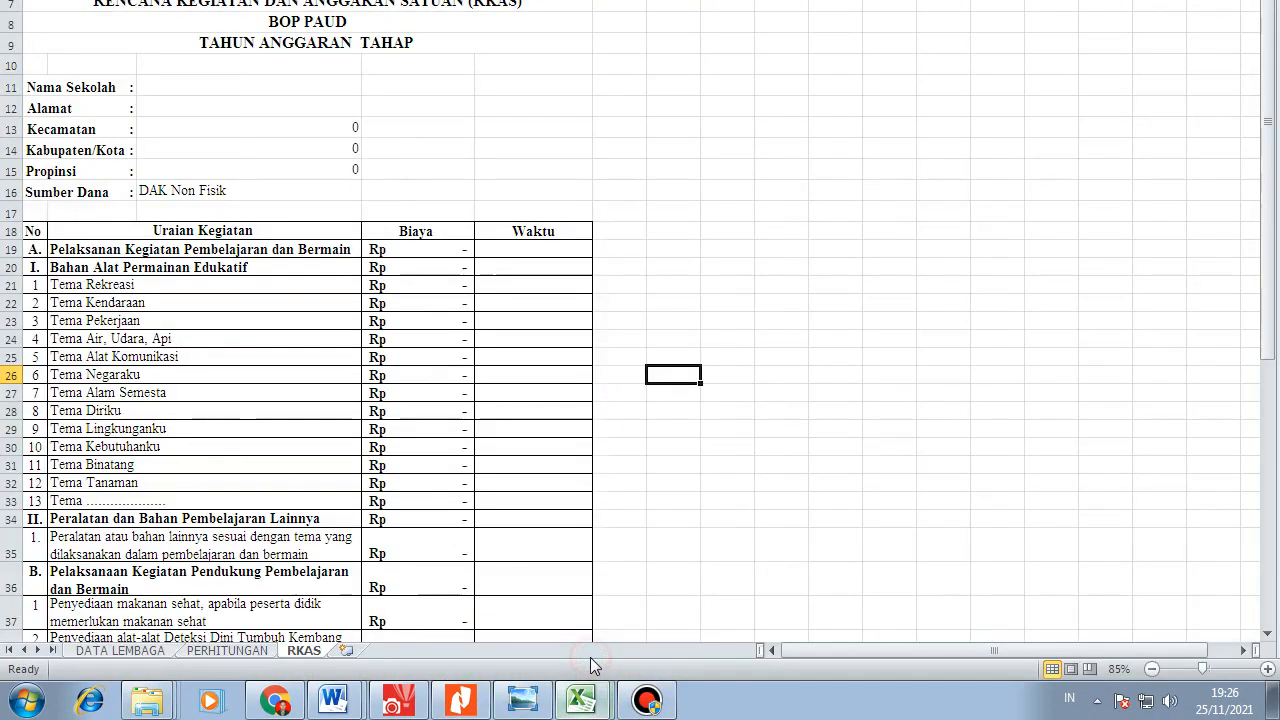
click(510, 150)
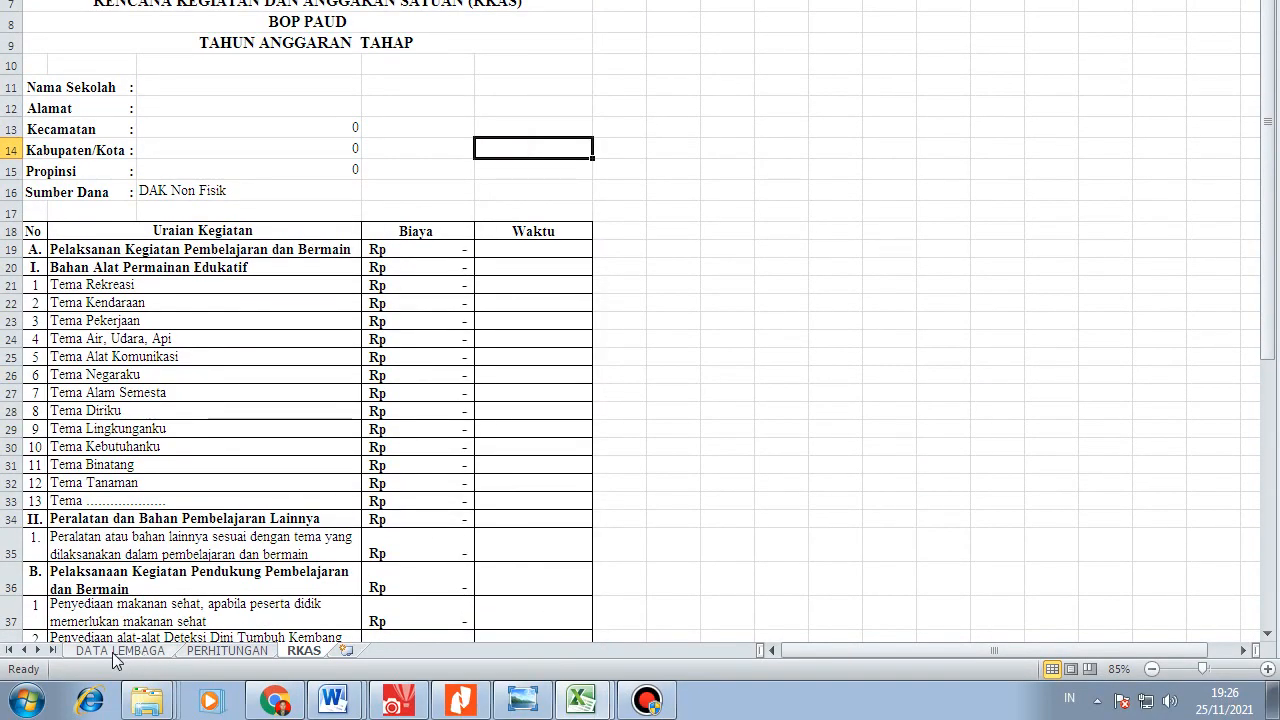
- Look through the DATA LEMBAGA, PERHITUNGAN and RKAS sheets, reading the RKAS sheet down to its signature block
click(96, 651)
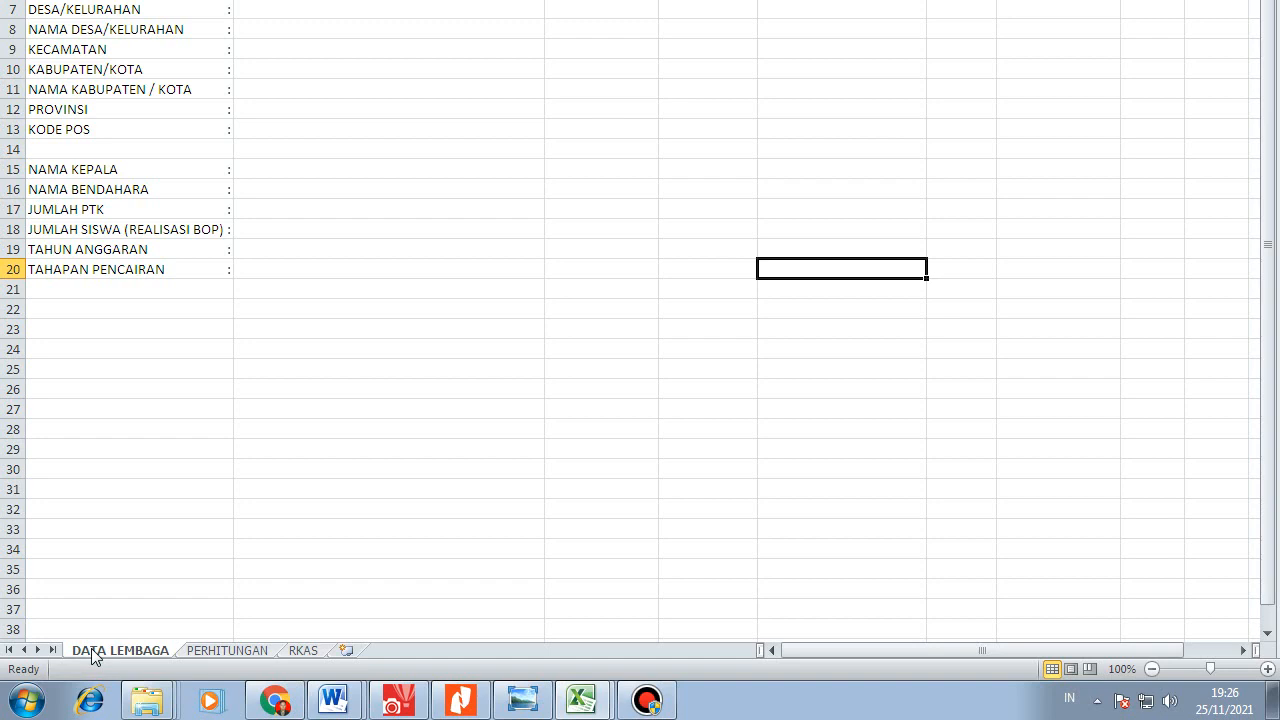
click(216, 654)
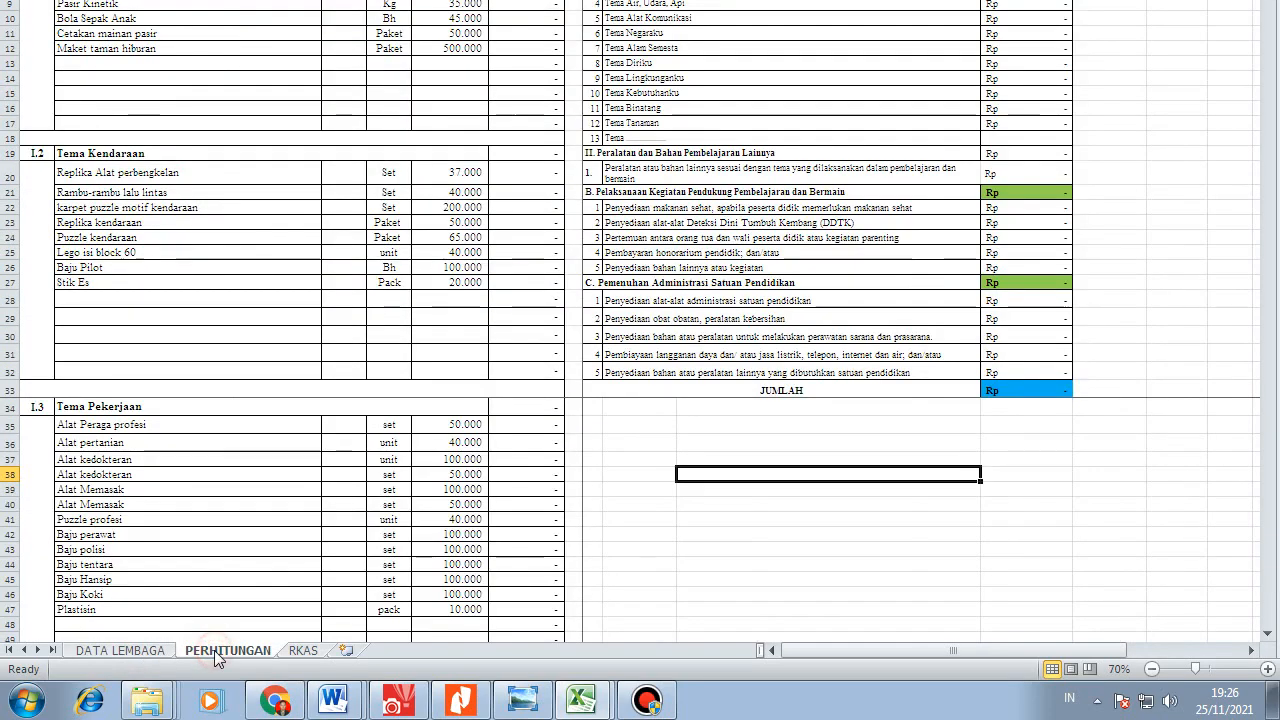
click(303, 651)
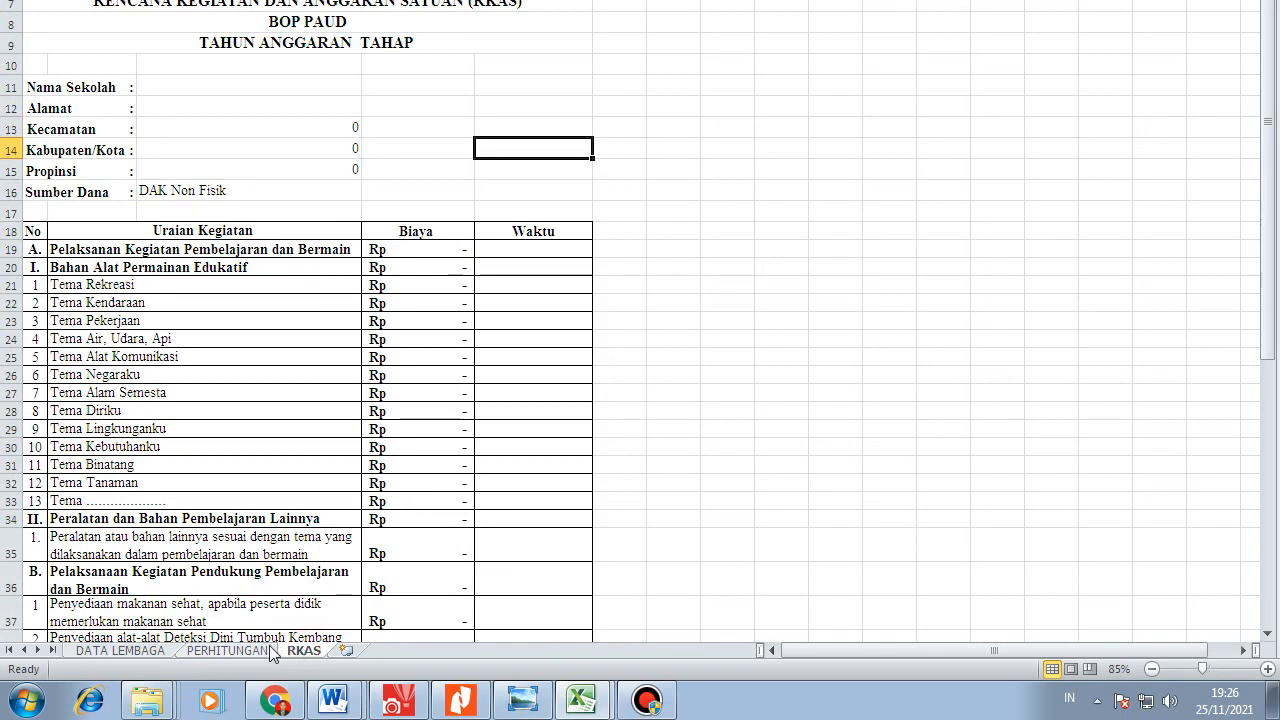
click(575, 208)
scroll(546, 278, down, 2)
scroll(546, 278, down, 6)
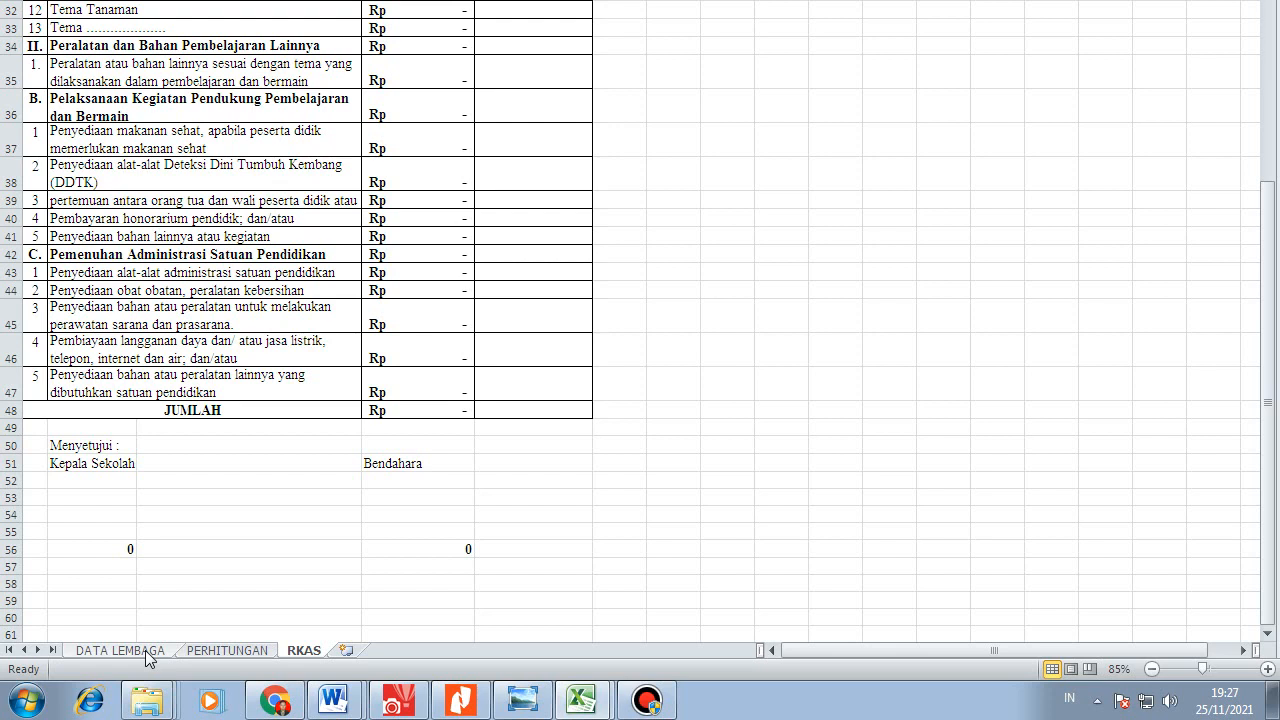
- Enter SINAR MULYA as the NAMA LEMBAGA on the DATA LEMBAGA sheet
click(120, 650)
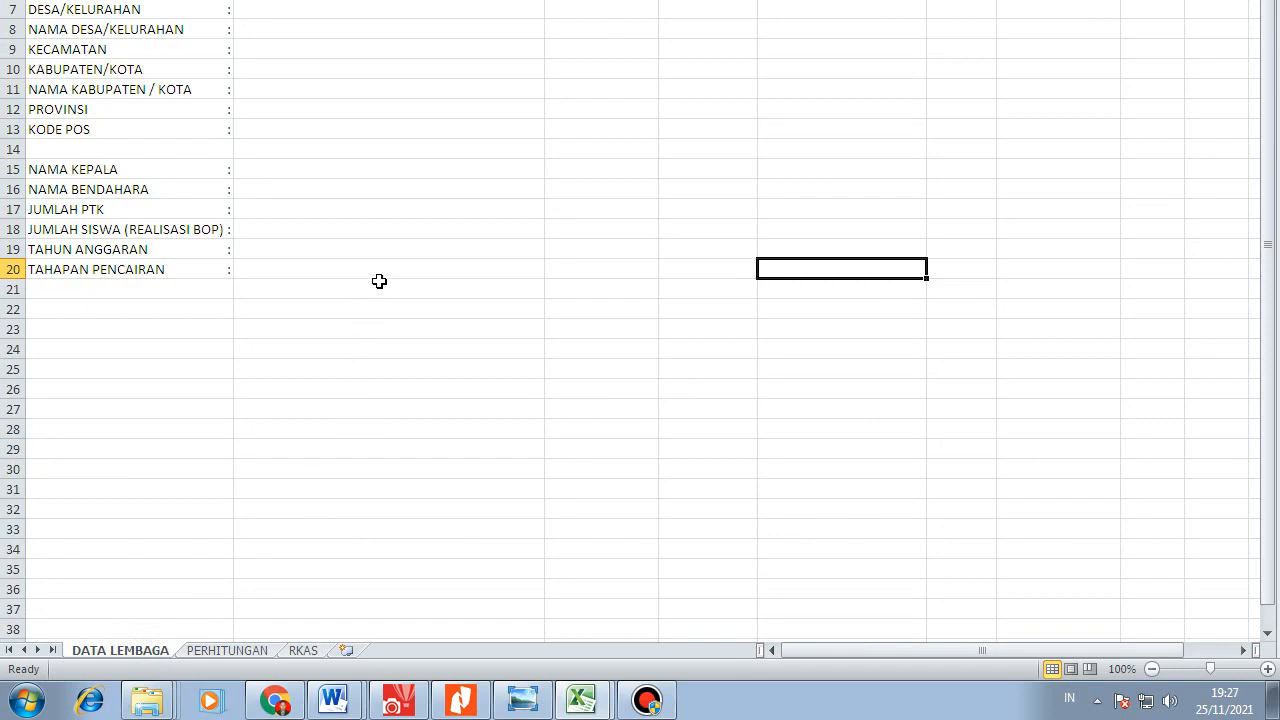
click(414, 89)
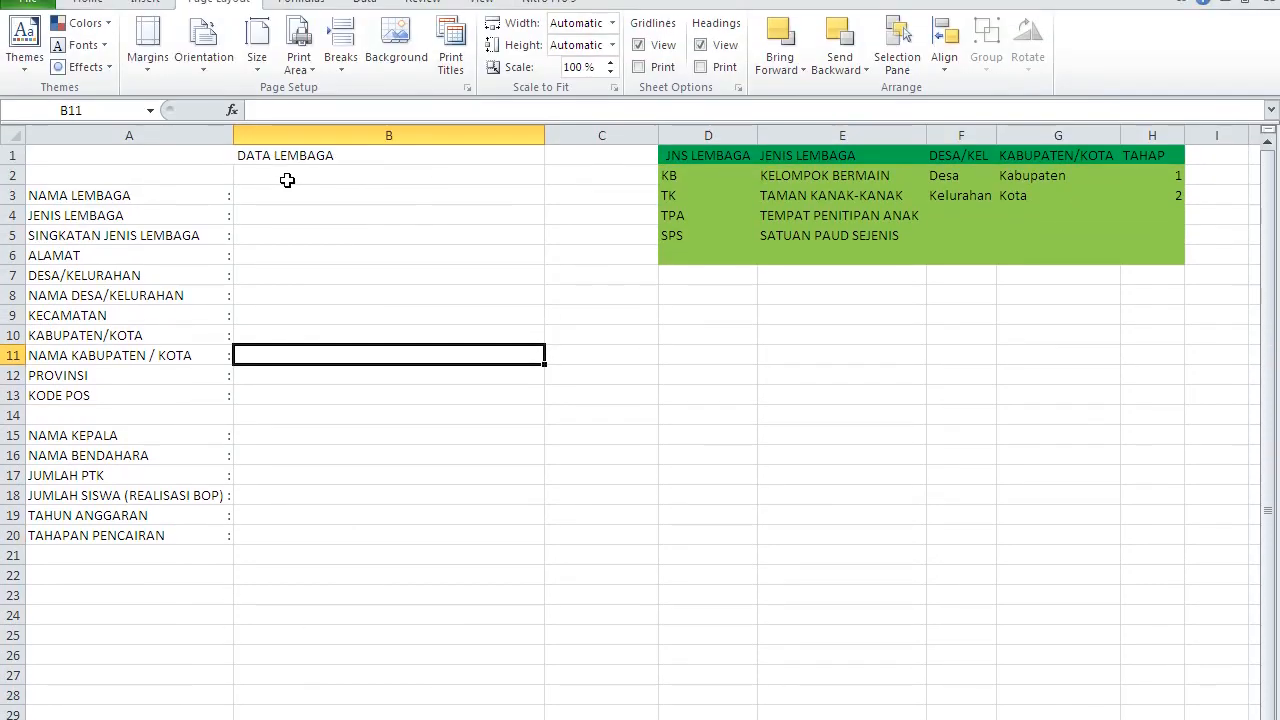
click(320, 199)
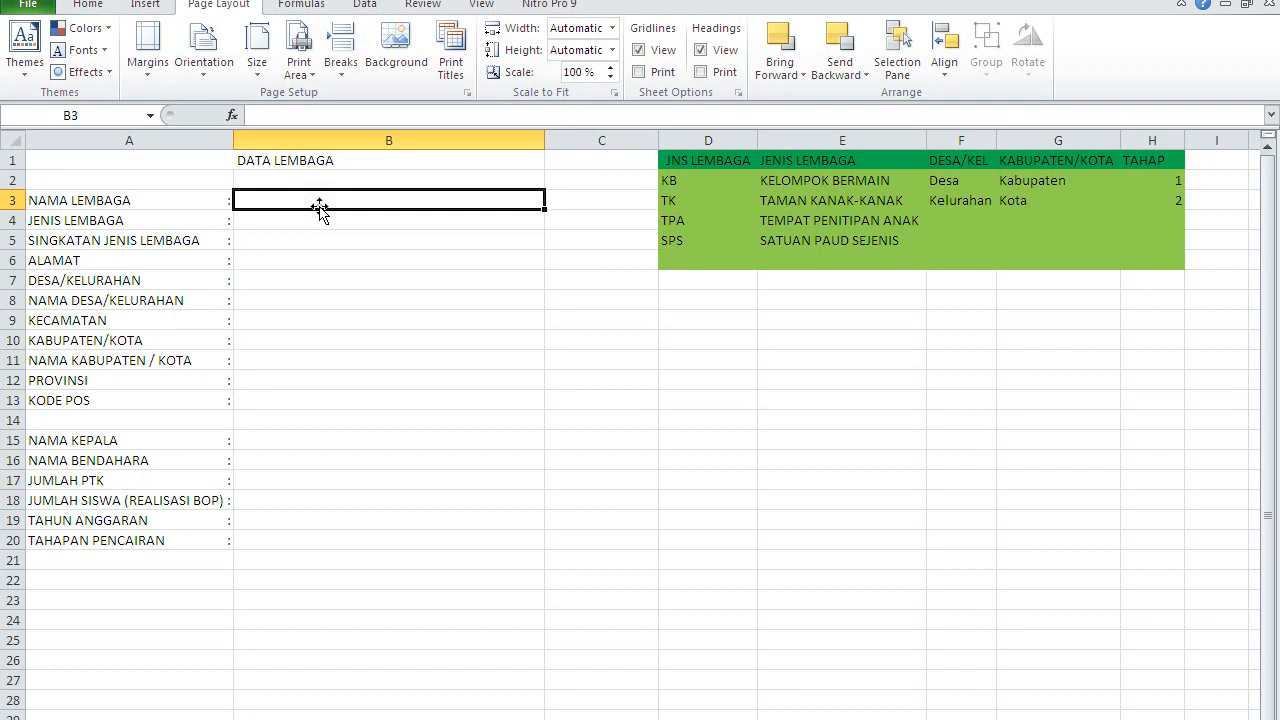
text(S)
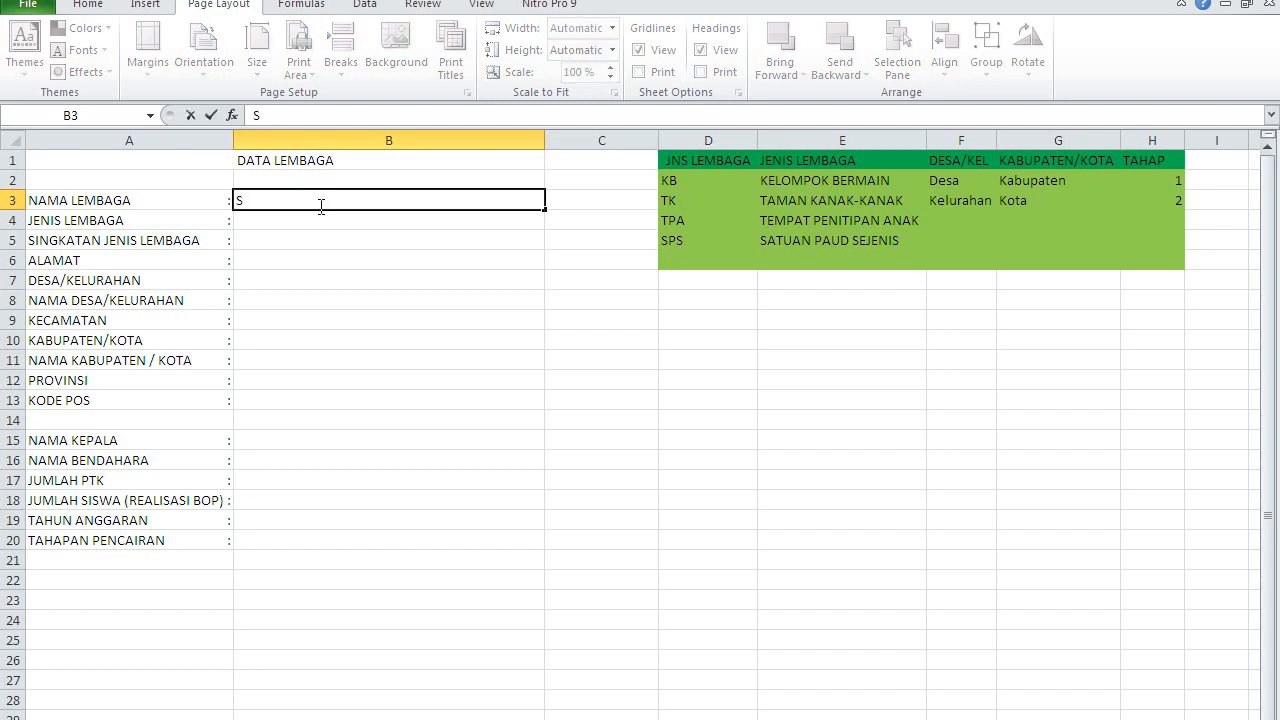
text(INAR MULYA)
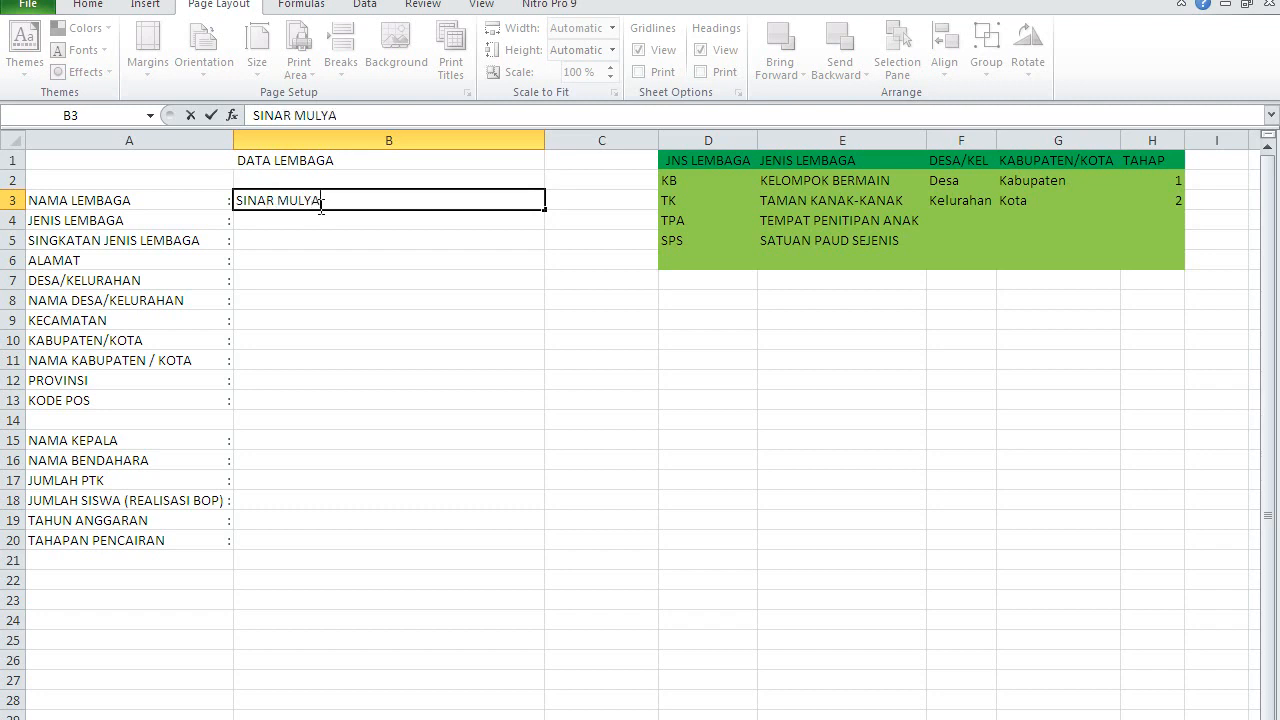
key(Return)
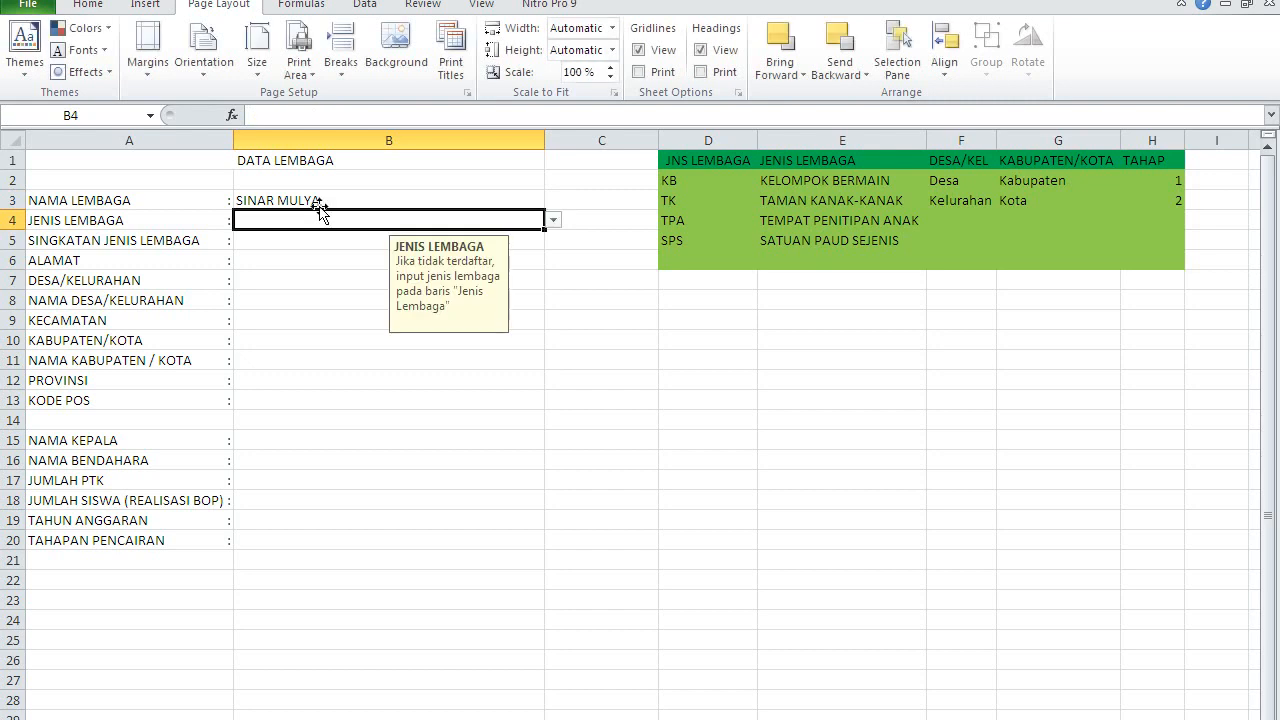
- Set JENIS LEMBAGA to KELOMPOK BERMAIN and SINGKATAN JENIS LEMBAGA to KB
click(556, 221)
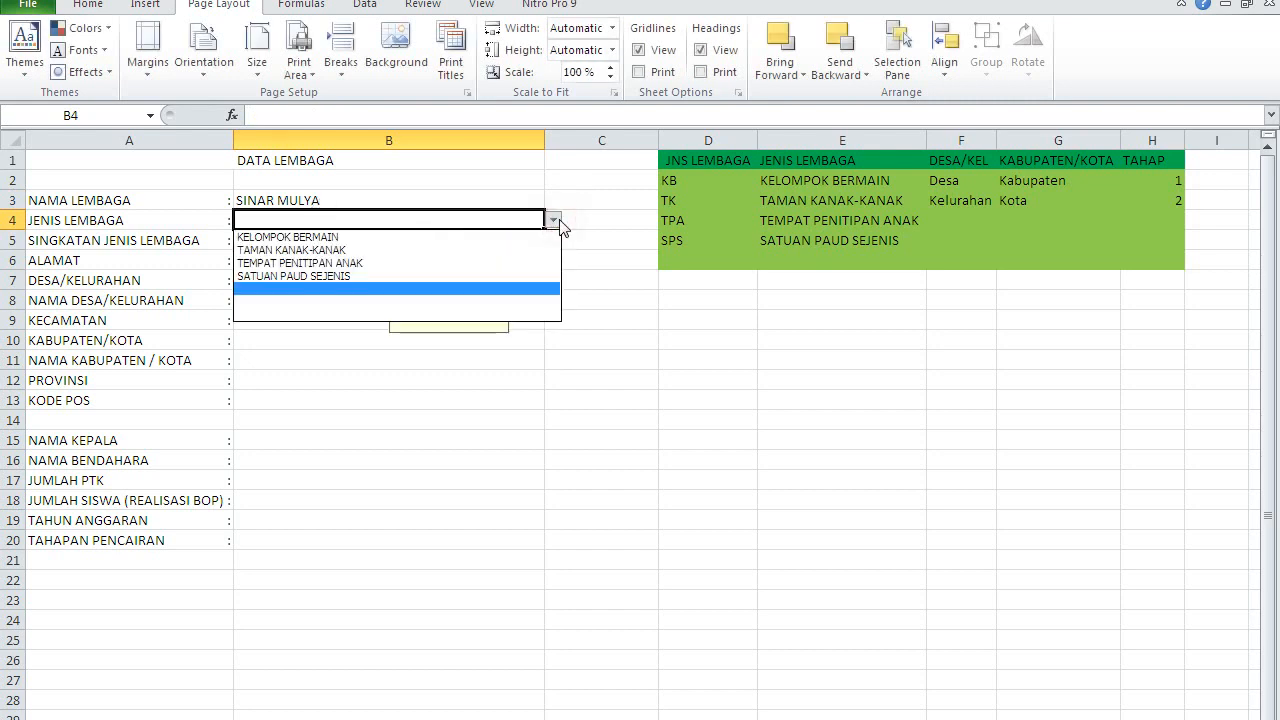
click(500, 236)
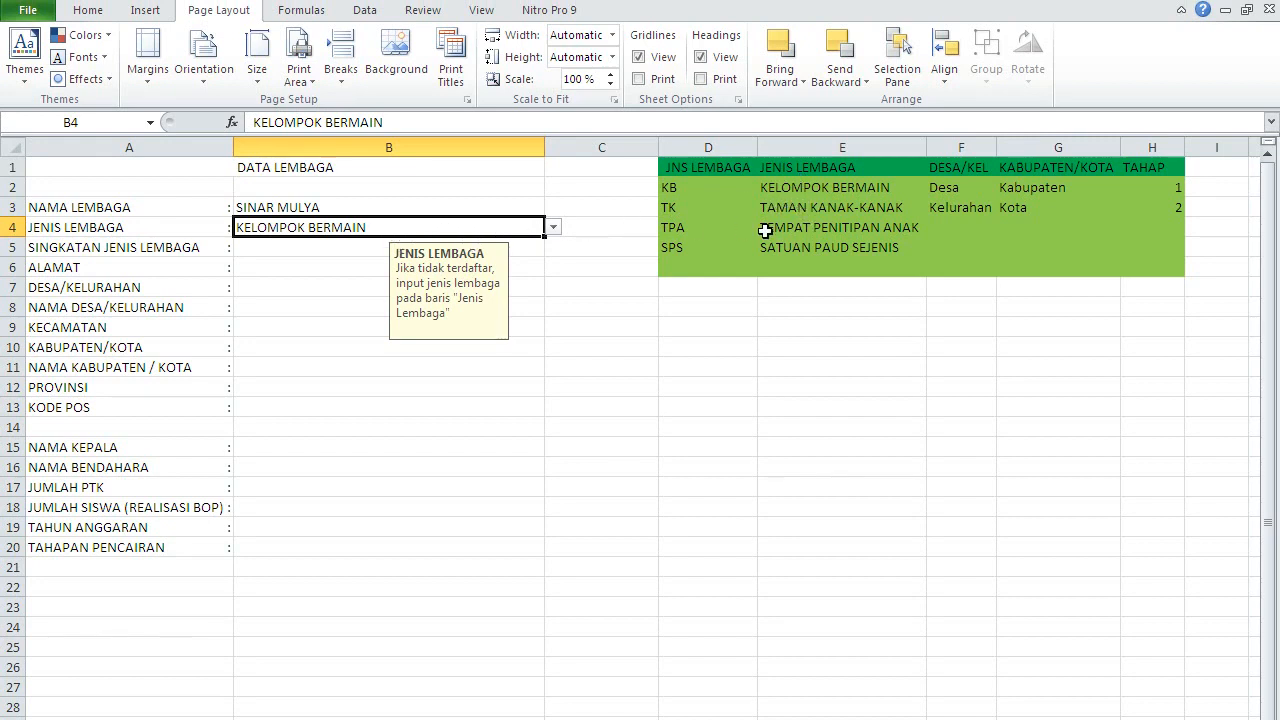
click(805, 266)
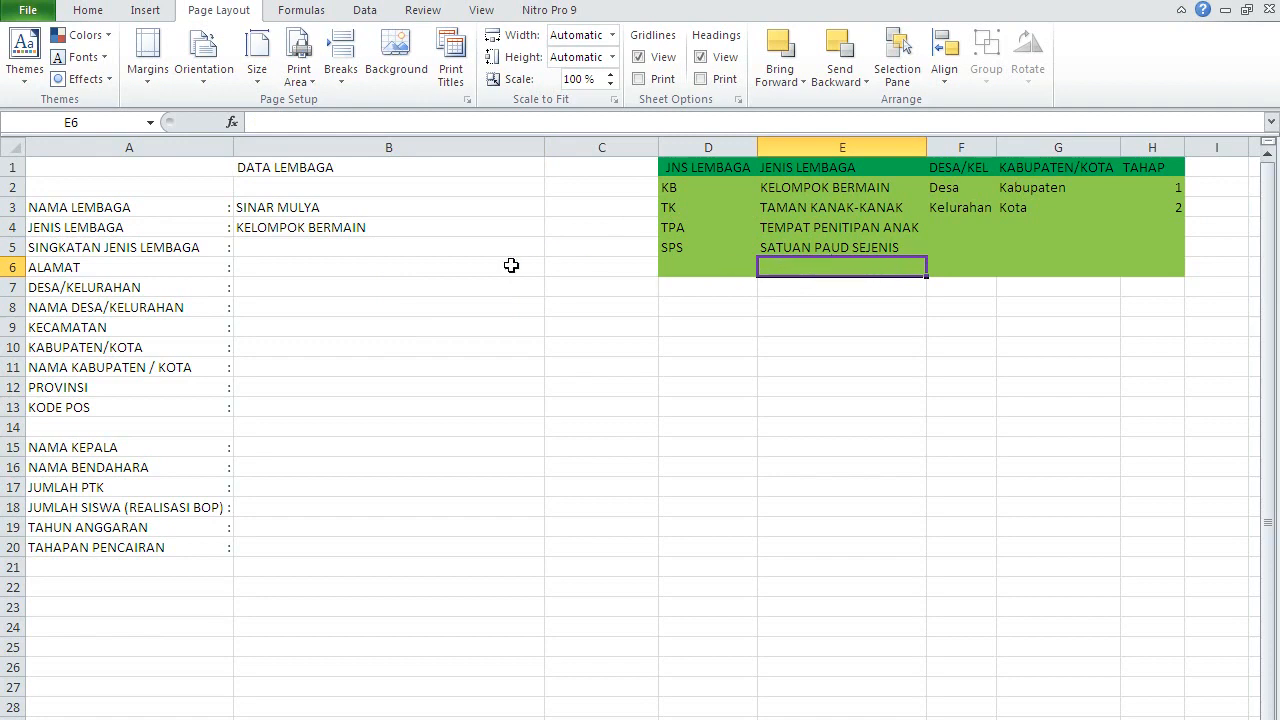
click(432, 250)
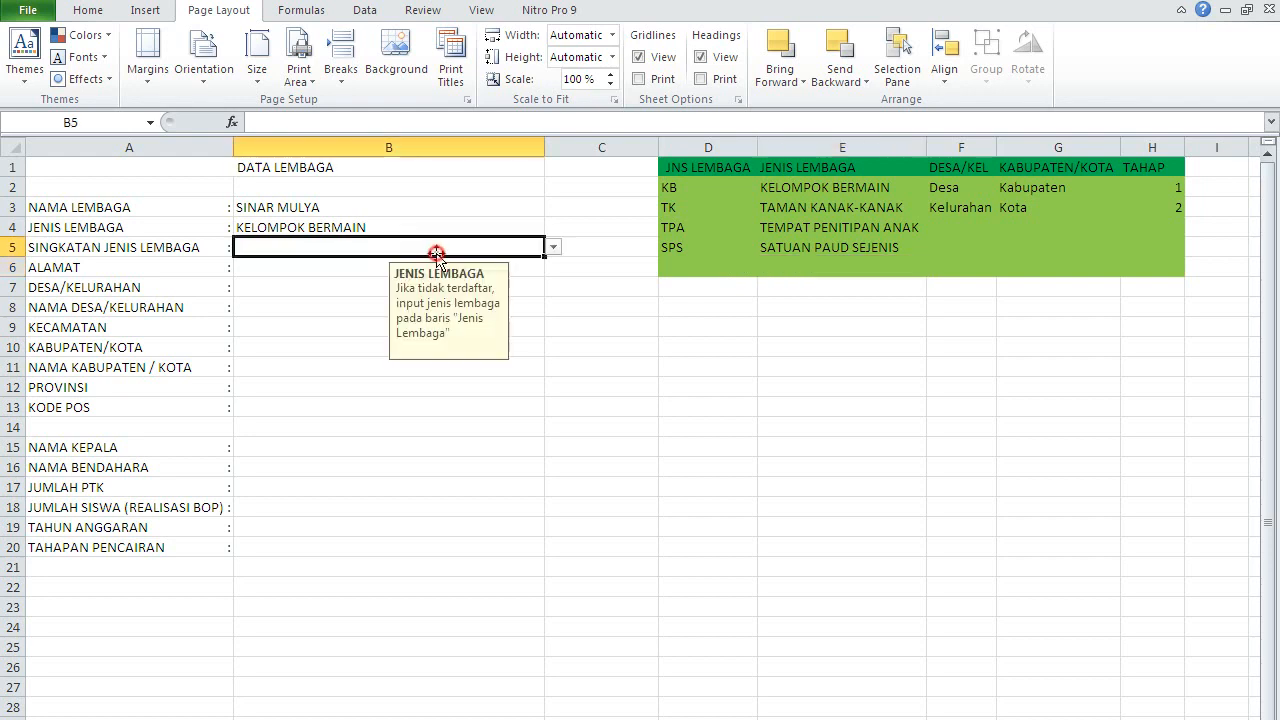
click(553, 247)
click(378, 261)
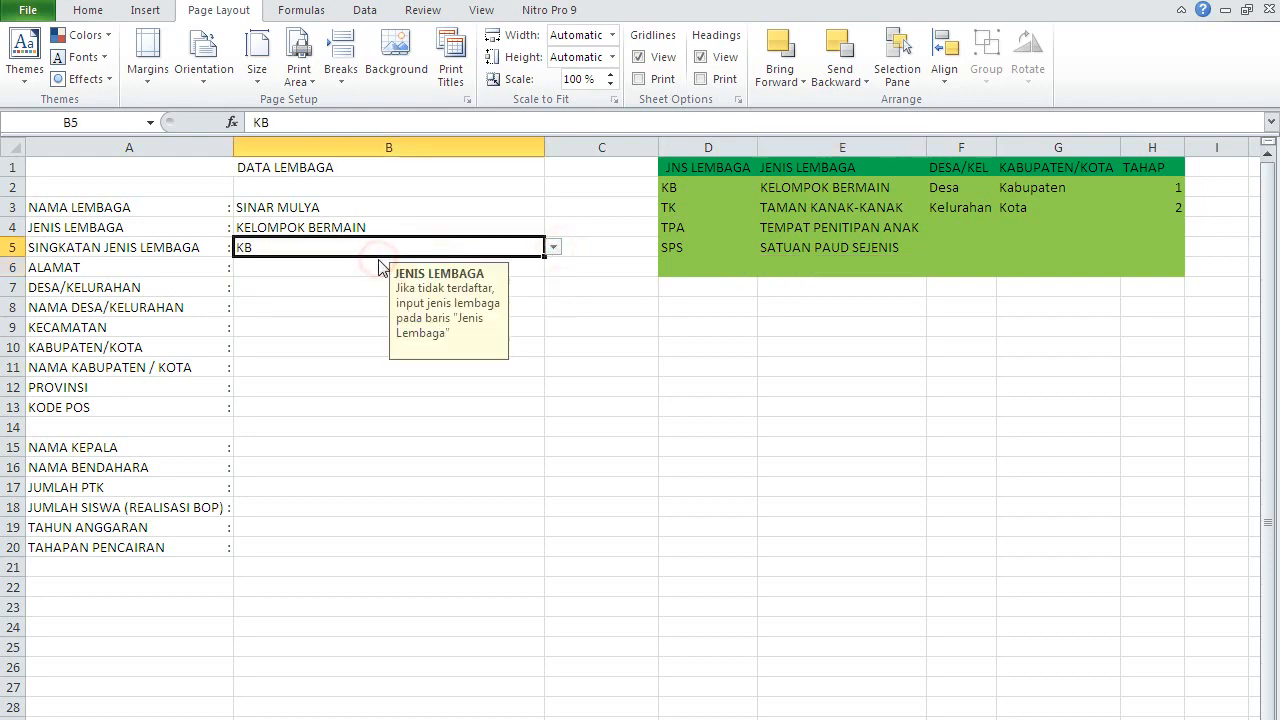
click(705, 267)
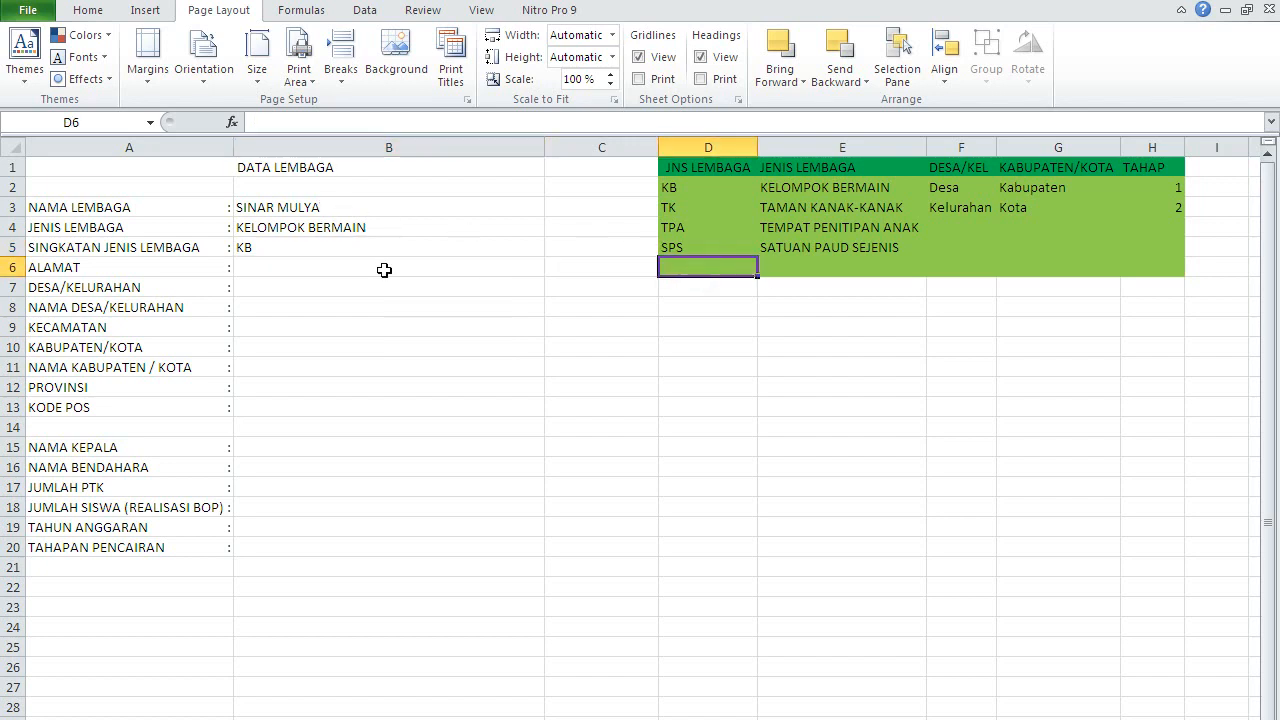
- Enter the institution's street address with its RT and RW numbers in the ALAMAT row
click(323, 270)
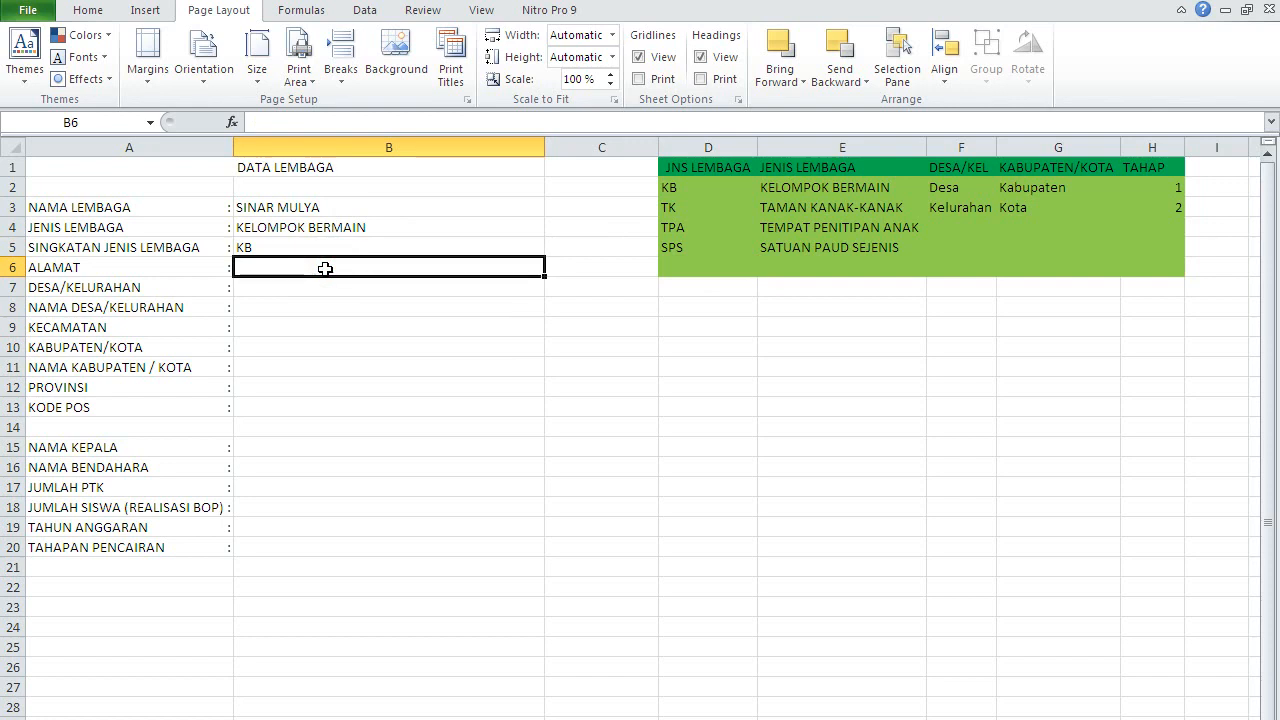
text(kP)
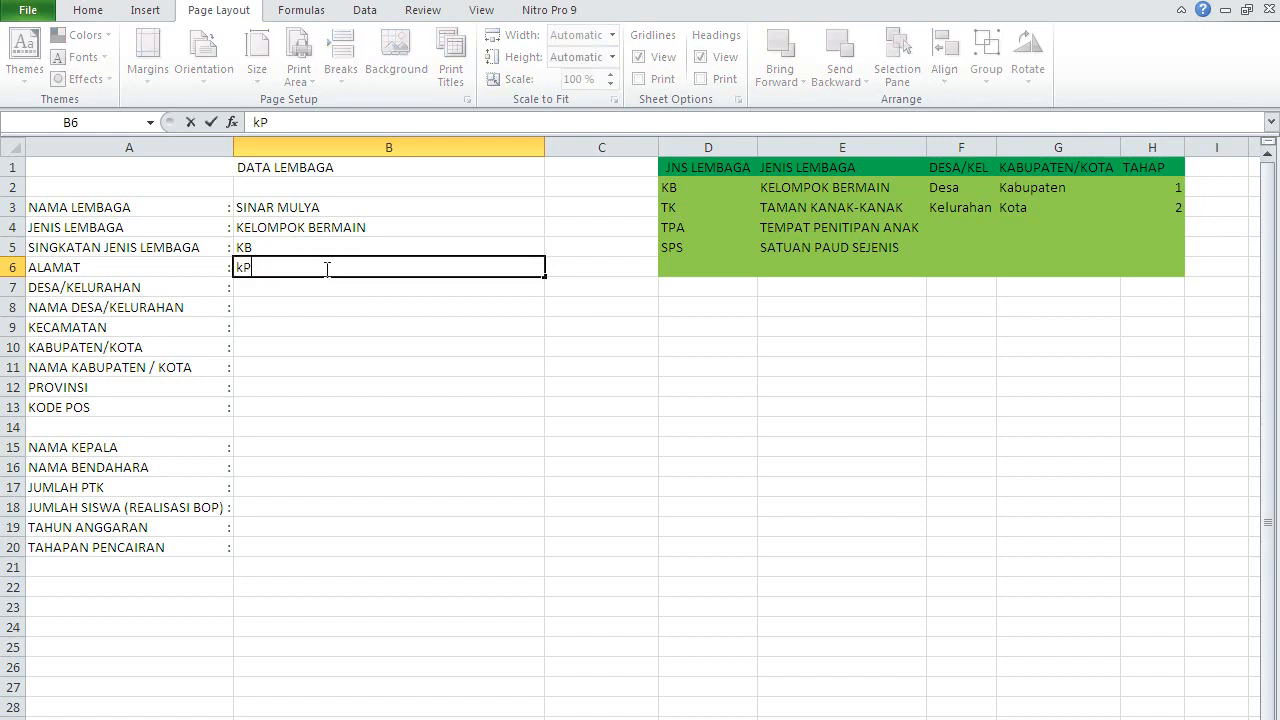
key(BackSpace)
key(BackSpace)
text(Kp)
text(.)
text(E)
key(BackSpace)
text(R)
text(ulan)
text( RT)
text(00)
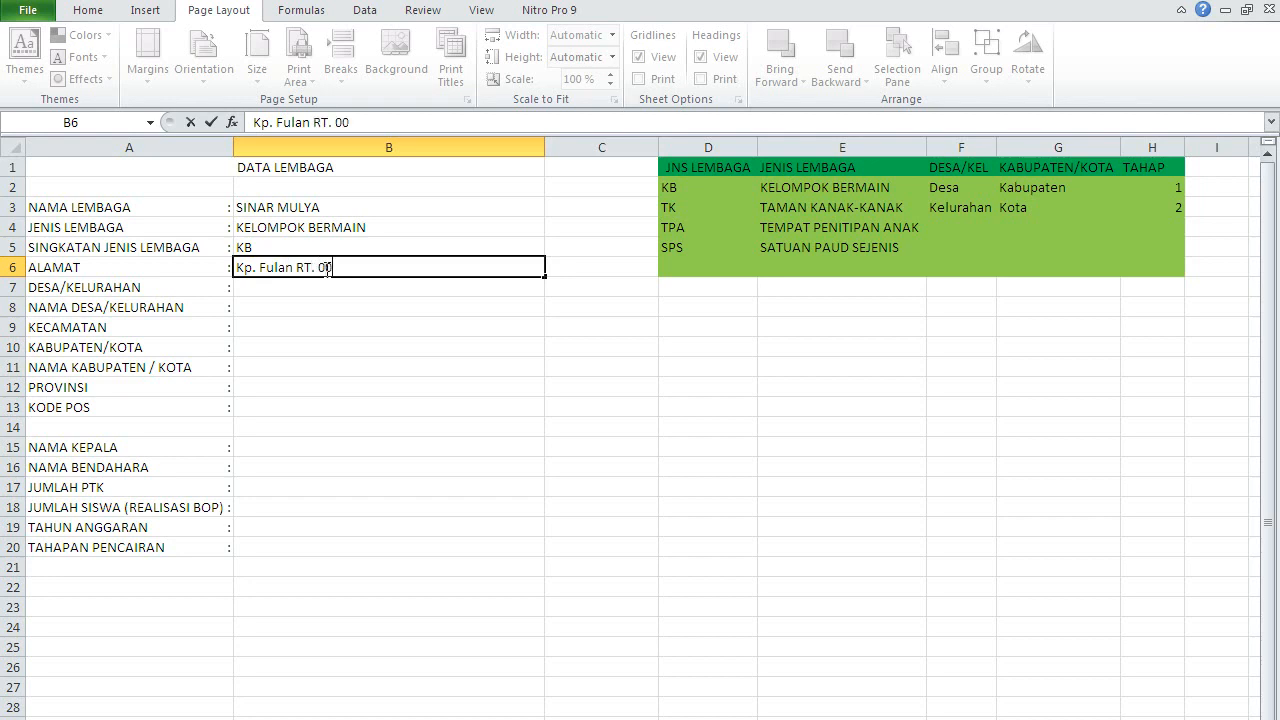
text( RW. 00)
key(Return)
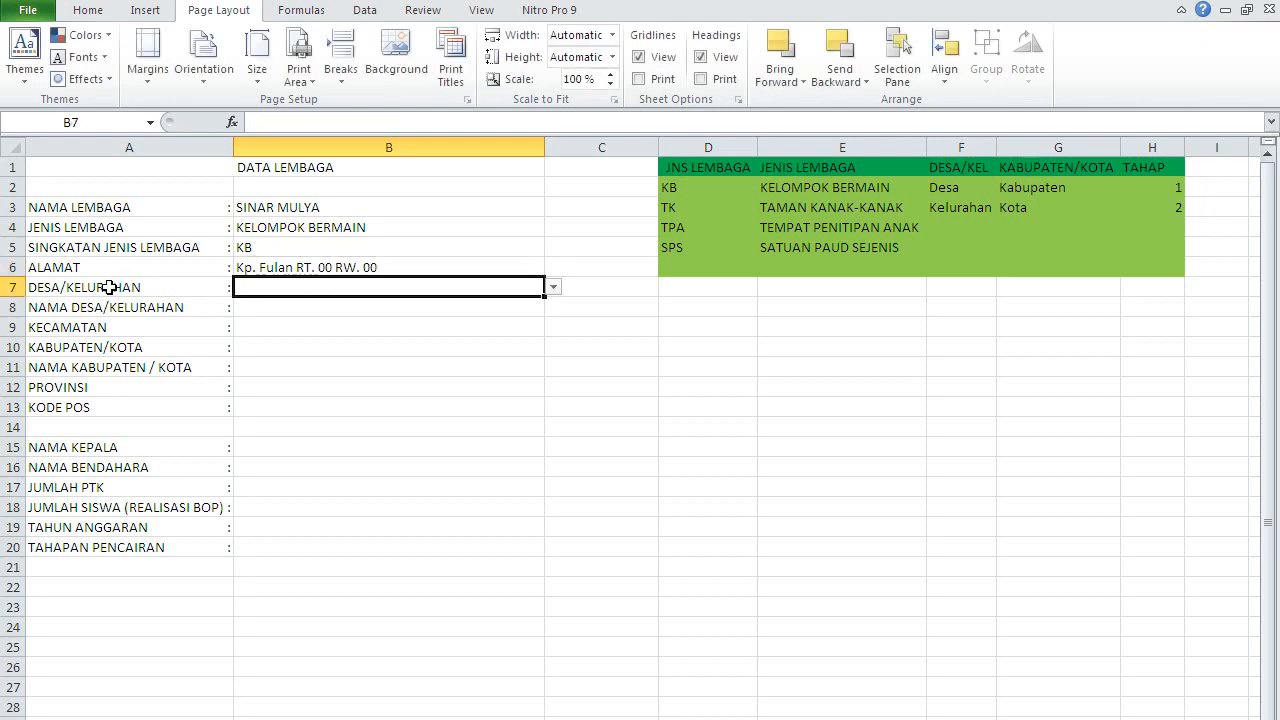
- Set DESA/KELURAHAN to Desa and enter the village's name in the NAMA DESA/KELURAHAN row
click(555, 290)
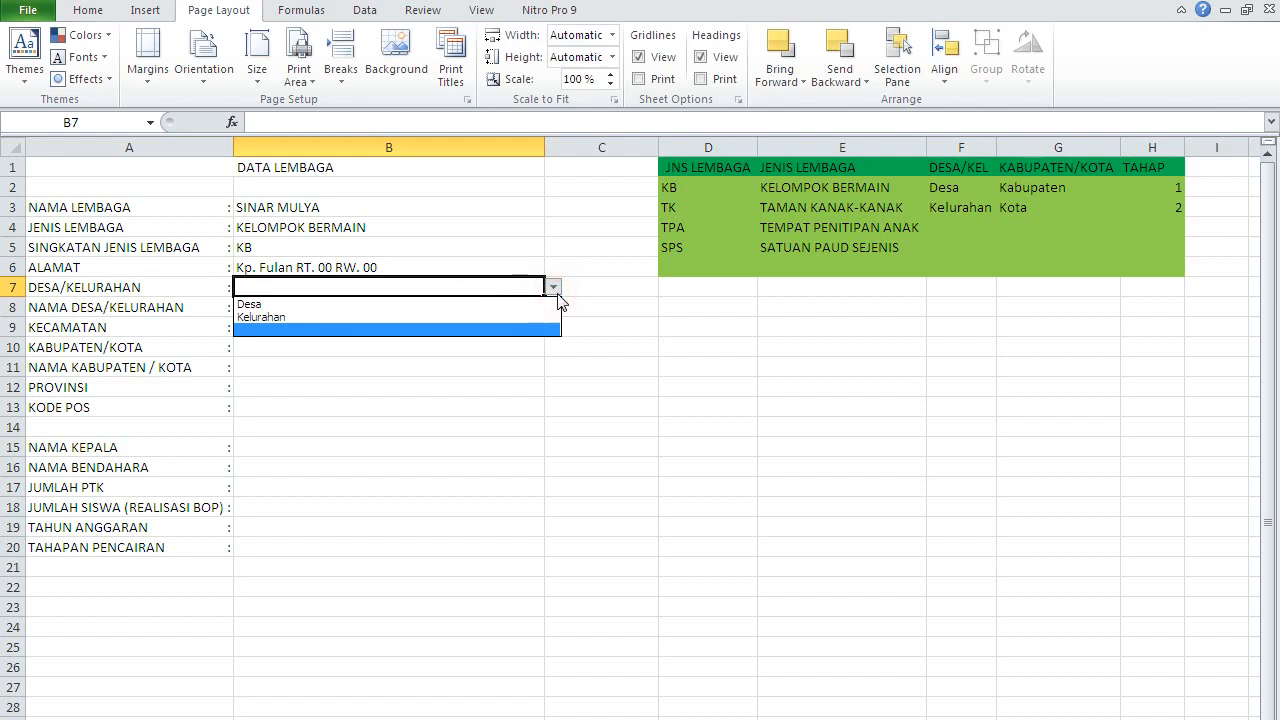
click(485, 305)
click(427, 310)
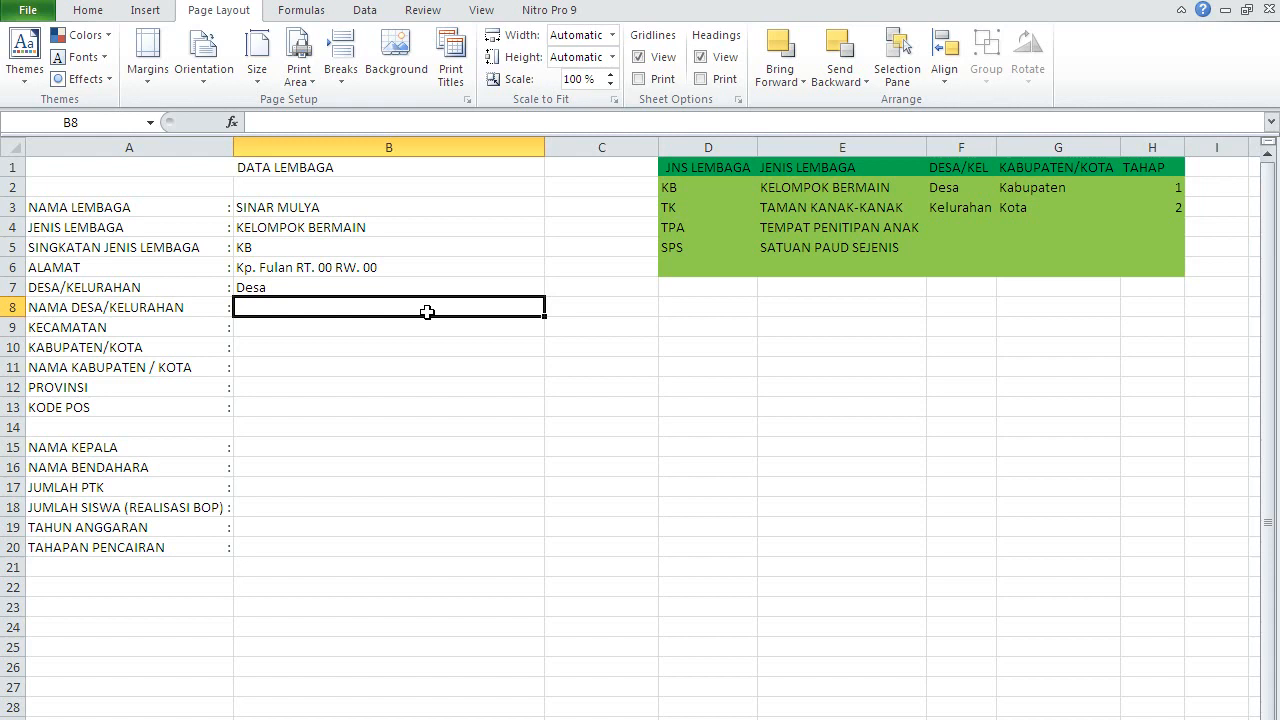
text(Sukam)
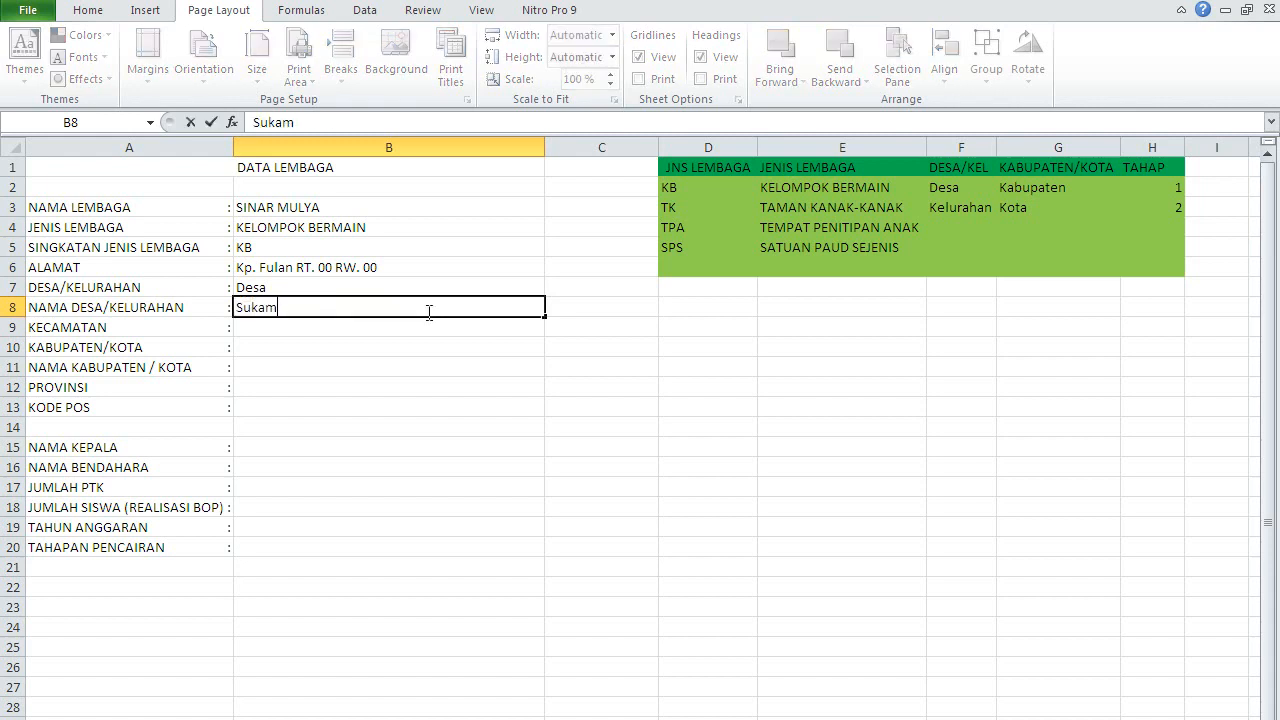
text(ulya)
key(Return)
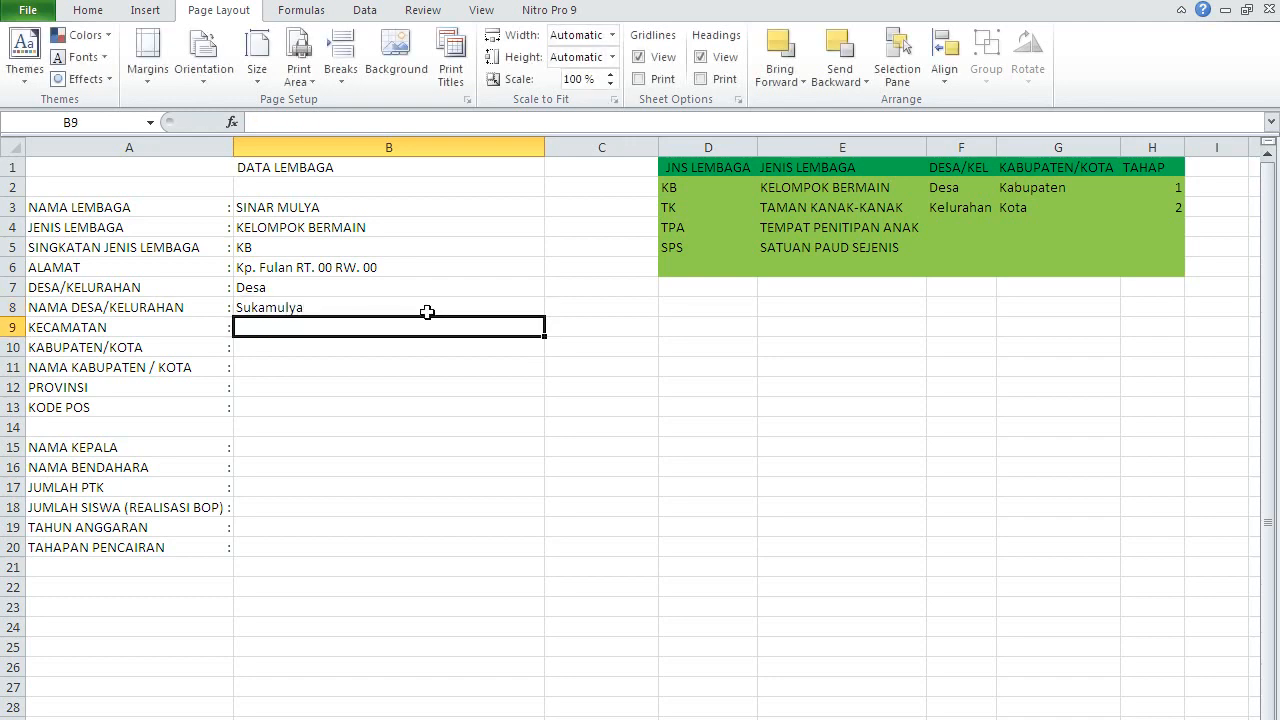
- Enter the institution's district name in the KECAMATAN row
text(Tal)
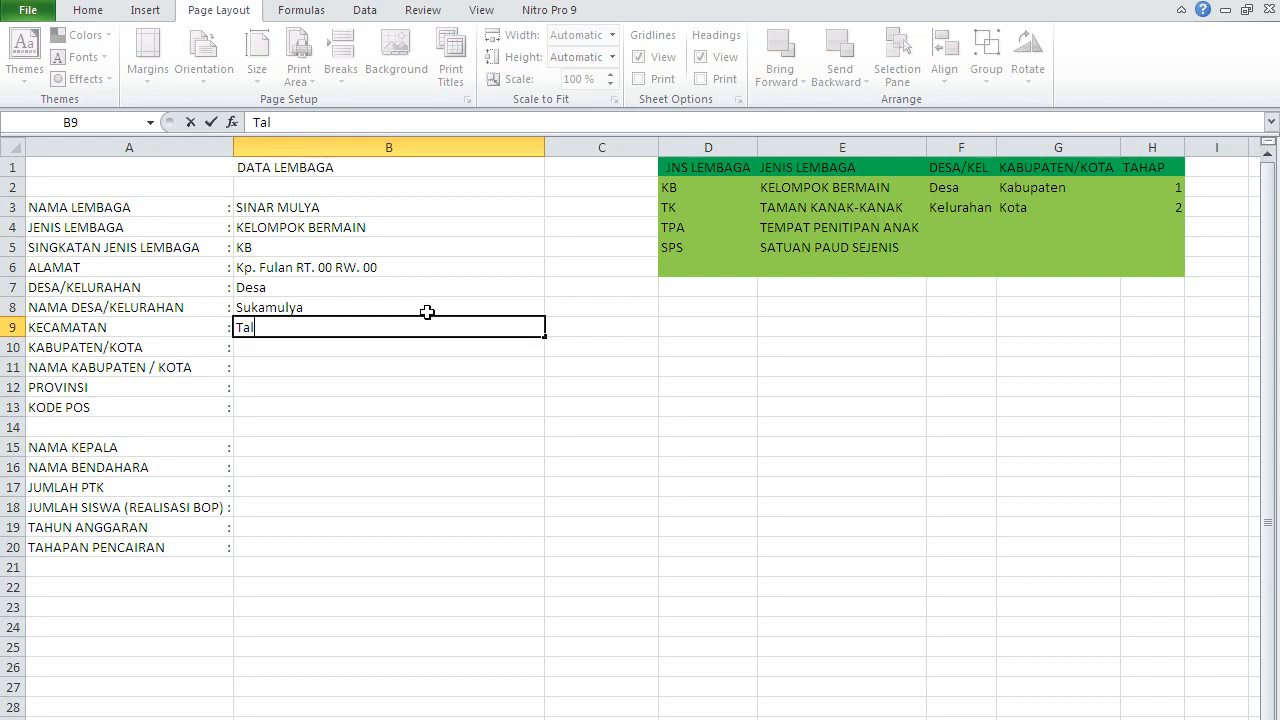
text(egong)
key(Return)
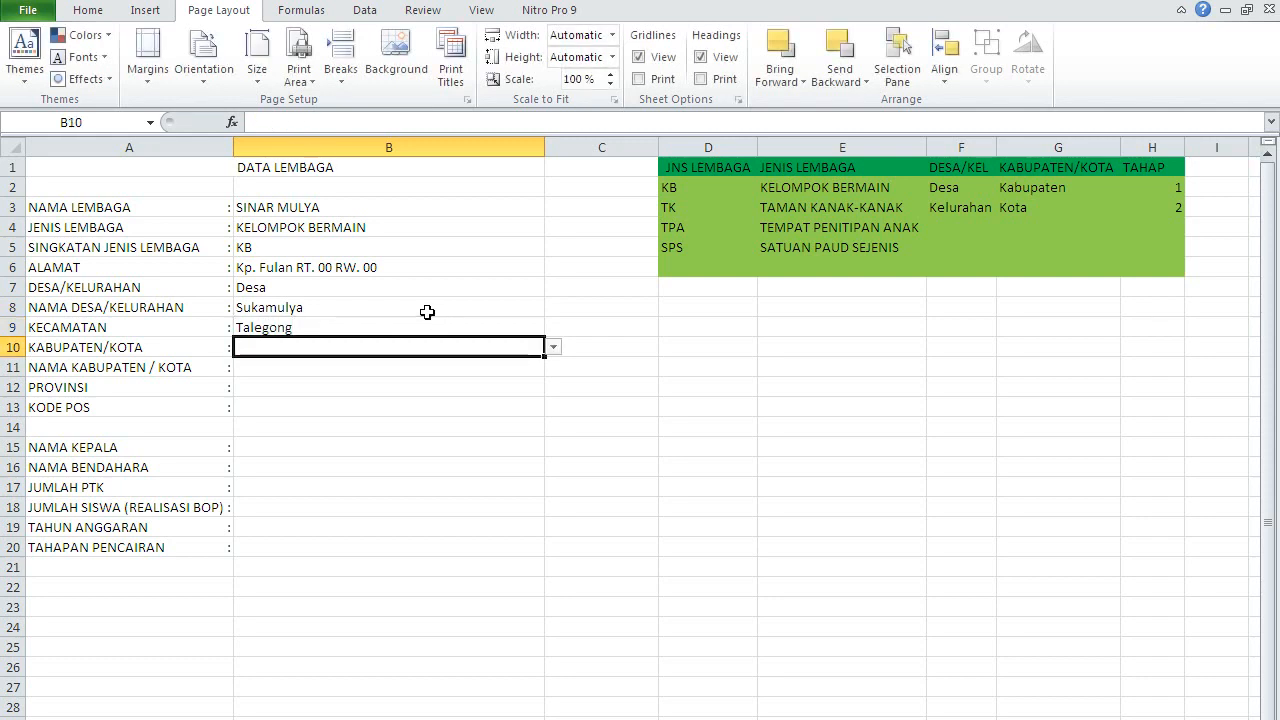
- Set KABUPATEN/KOTA to Kabupaten and enter Garut as NAMA KABUPATEN / KOTA
click(553, 347)
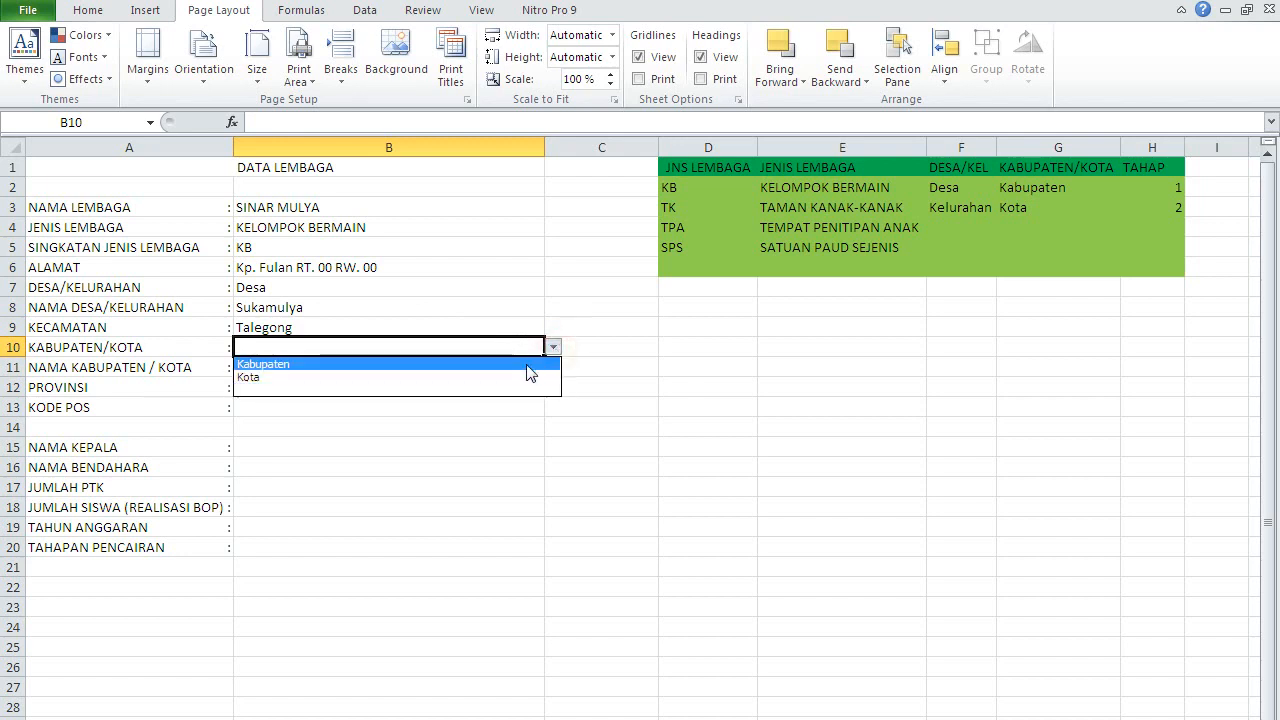
click(508, 364)
click(395, 367)
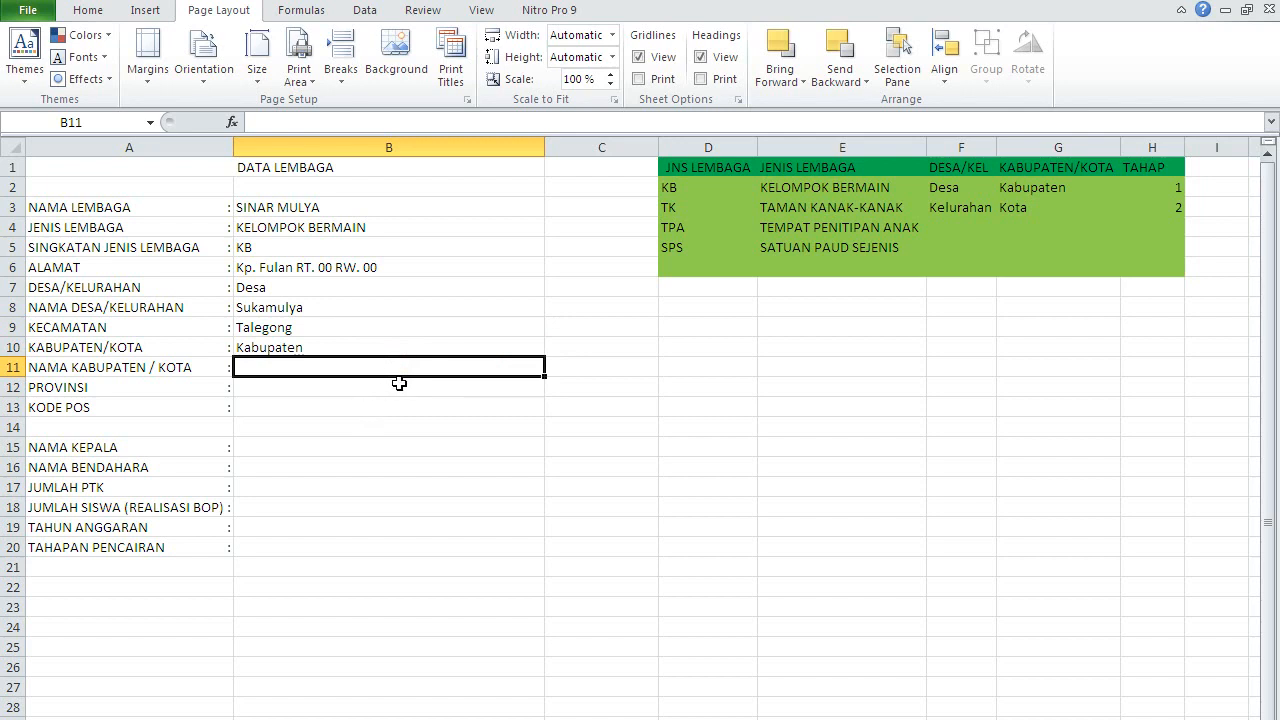
text(Garut)
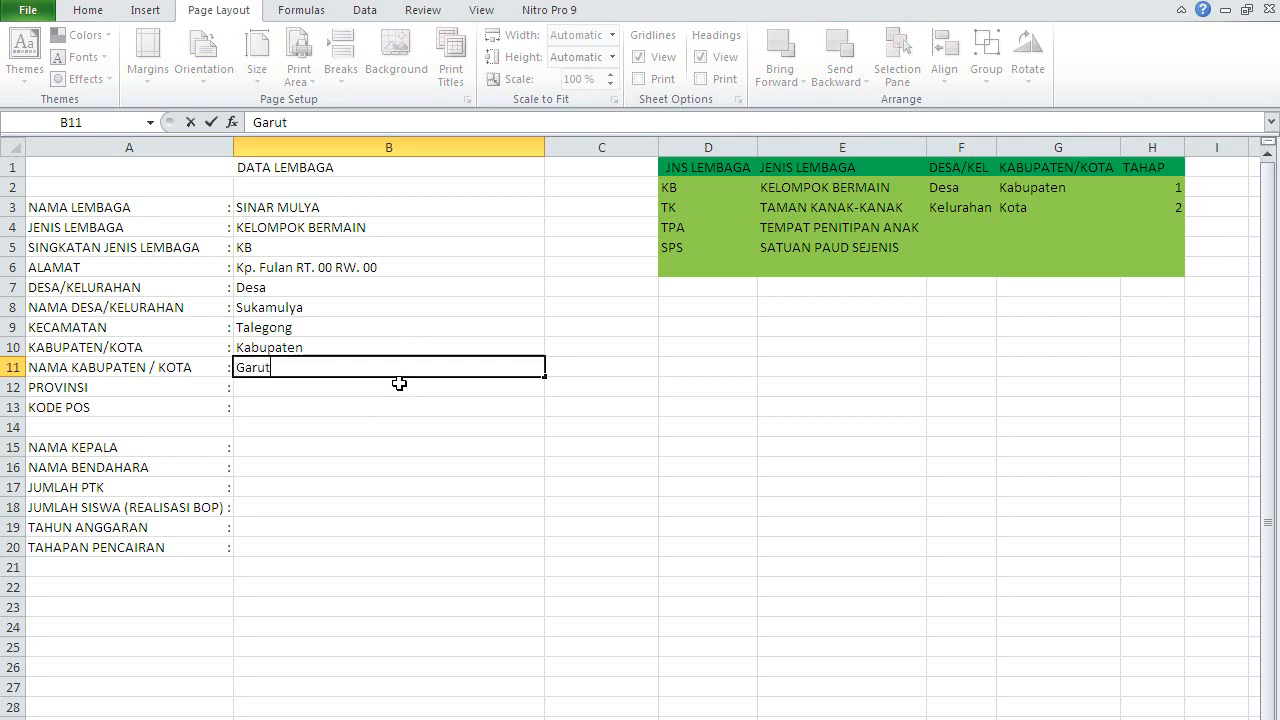
key(Return)
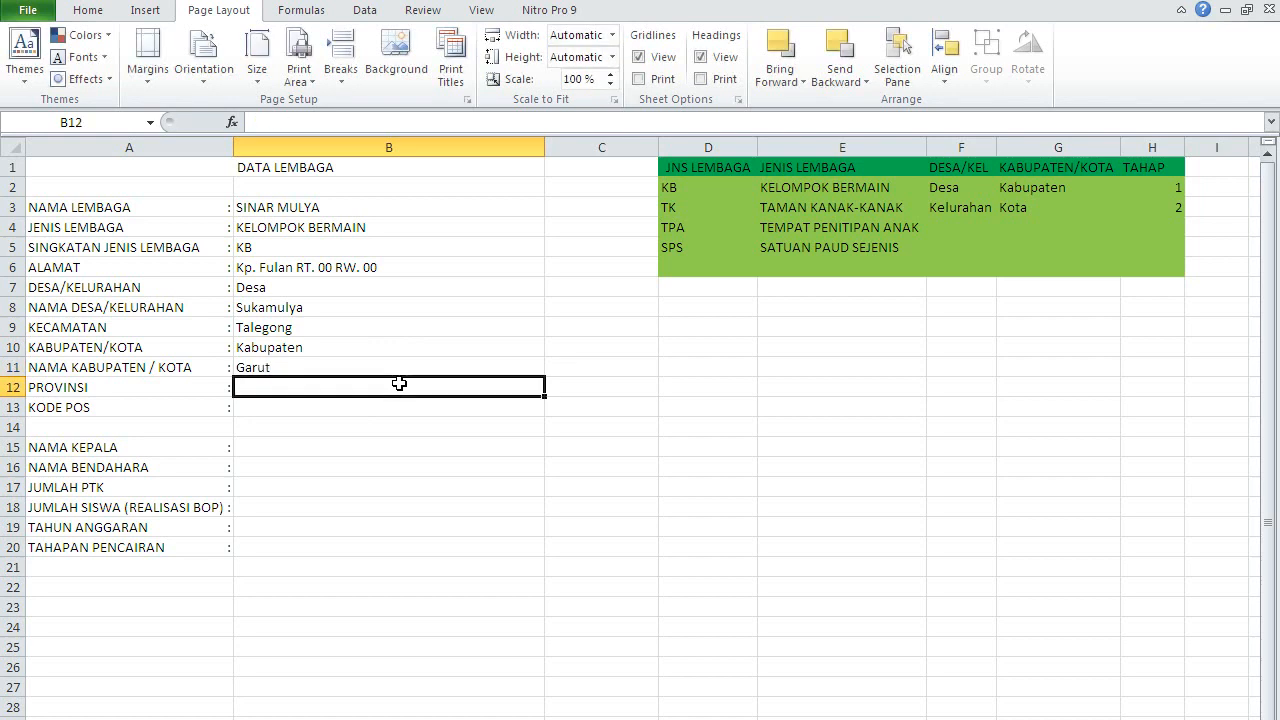
- Enter Jawa Barat as the PROVINSI and fill in the institution's postal code in the KODE POS row
text(Jawa )
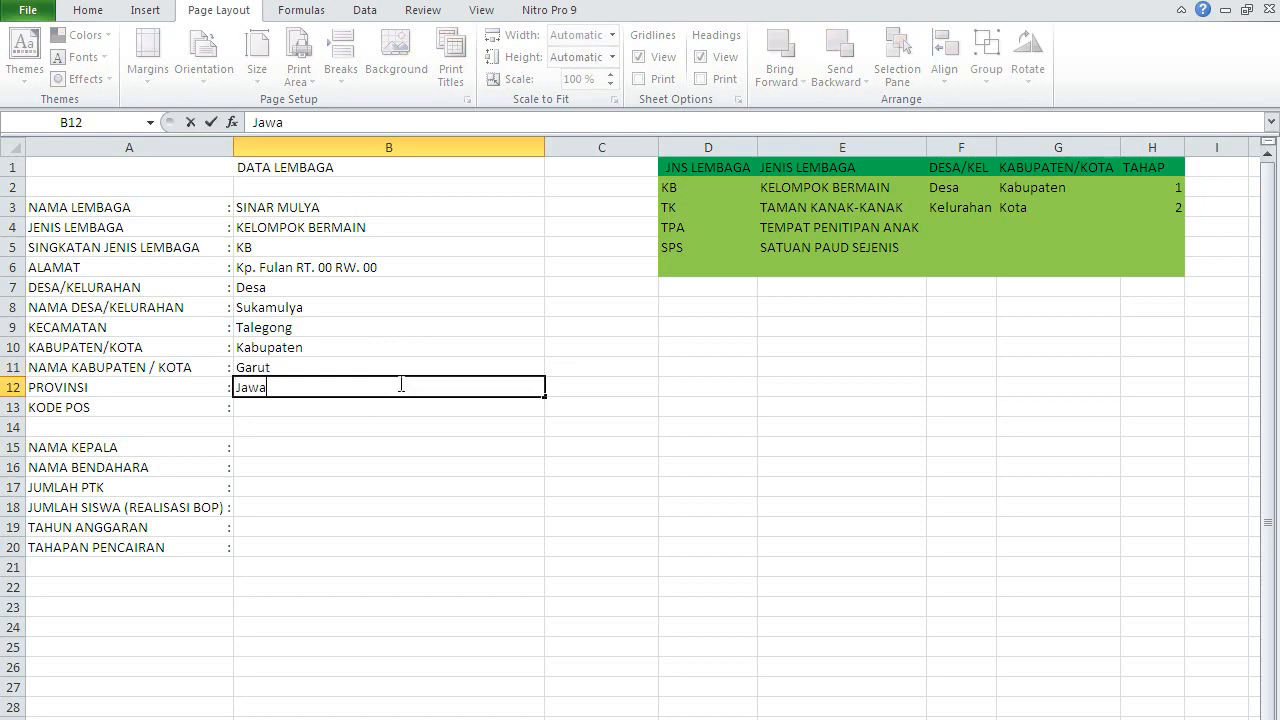
text(Y)
key(BackSpace)
text(Barat)
key(Return)
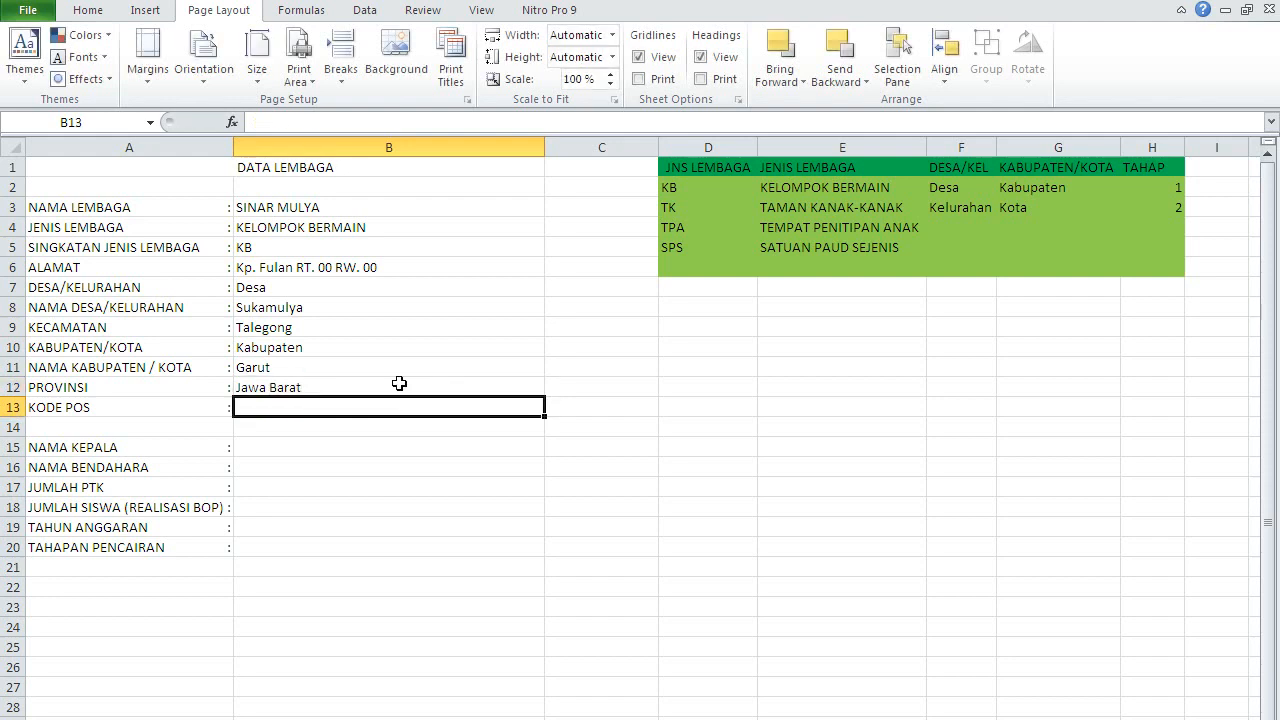
text(44167)
key(Return)
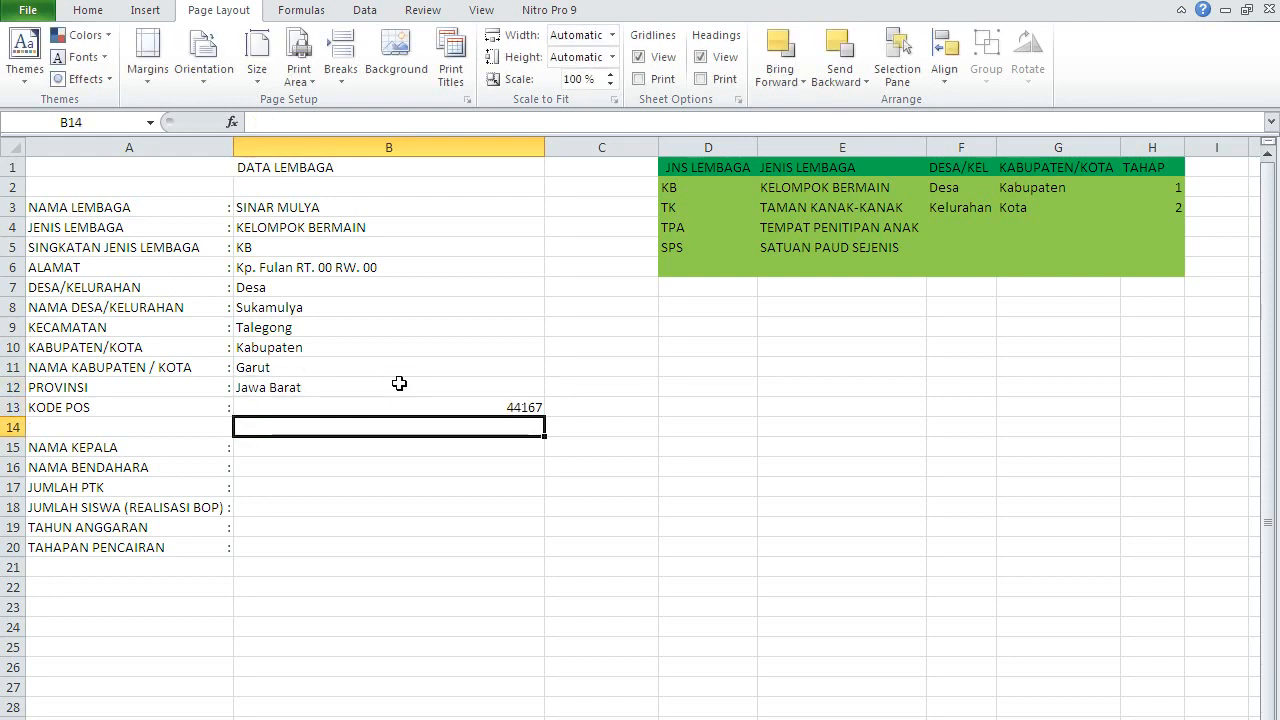
- Enter the head's name in the NAMA KEPALA row and the treasurer's name in the NAMA BENDAHARA row
click(298, 447)
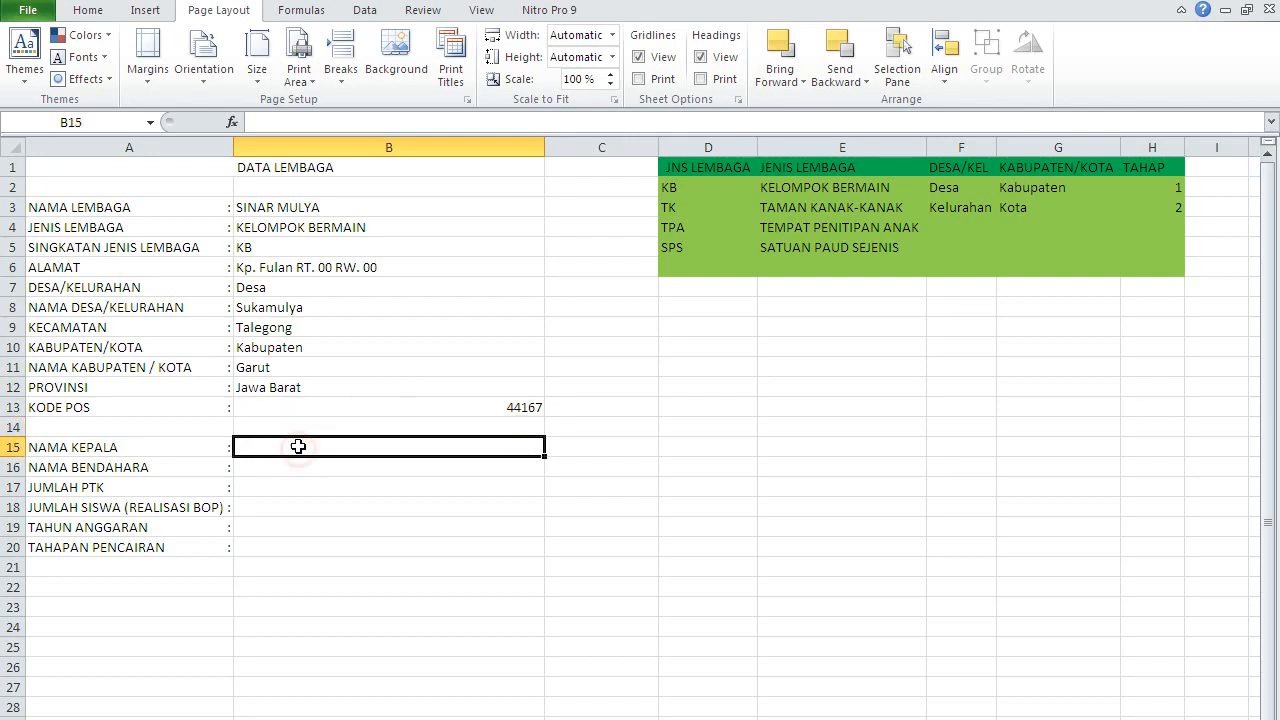
click(339, 466)
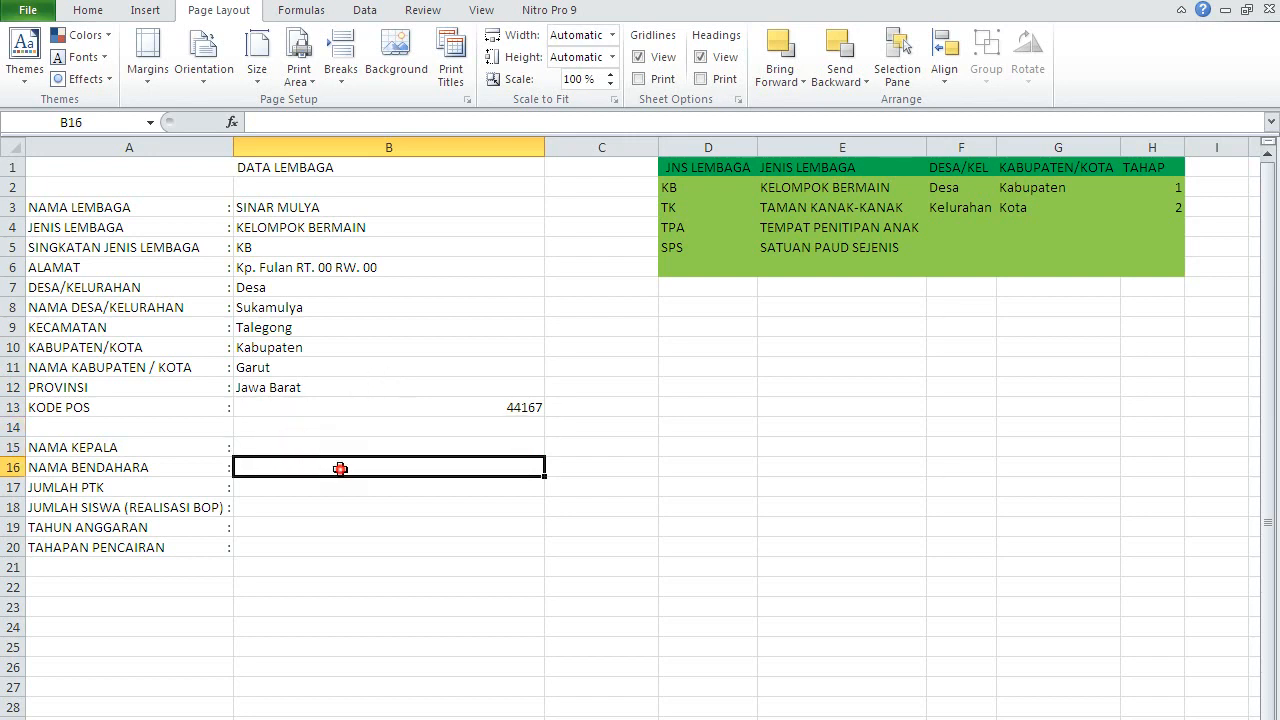
click(340, 444)
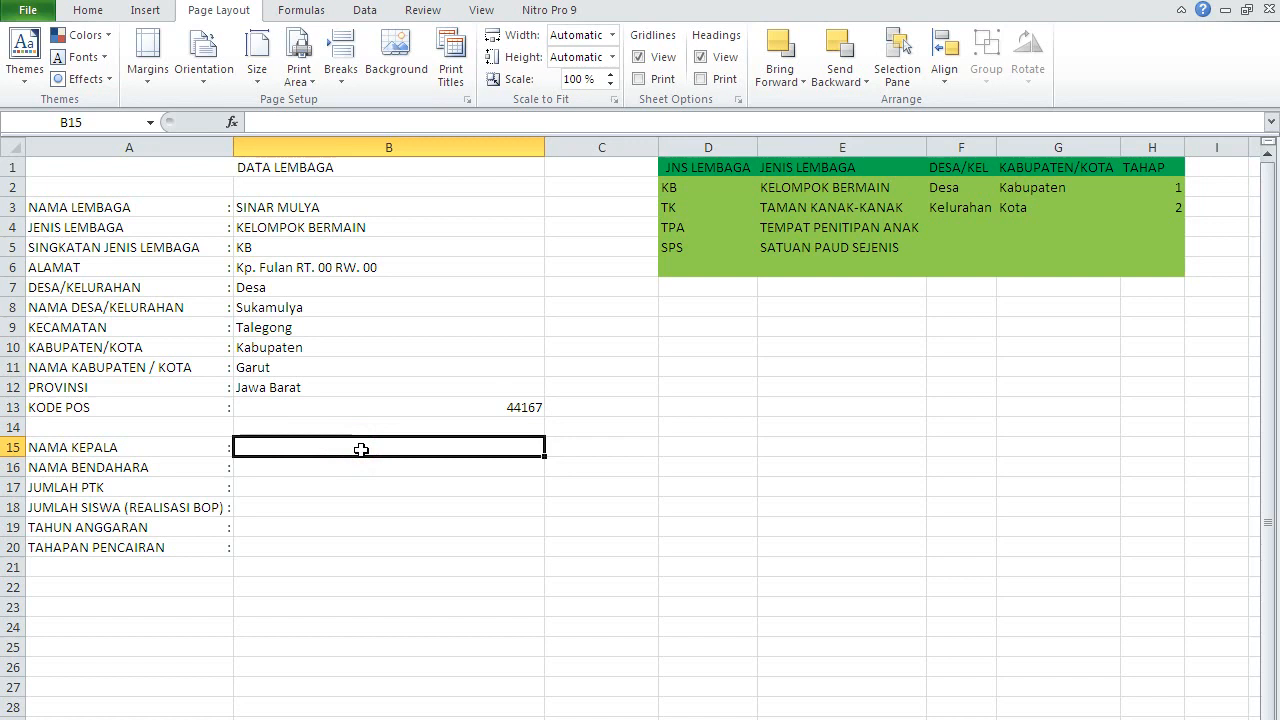
click(357, 466)
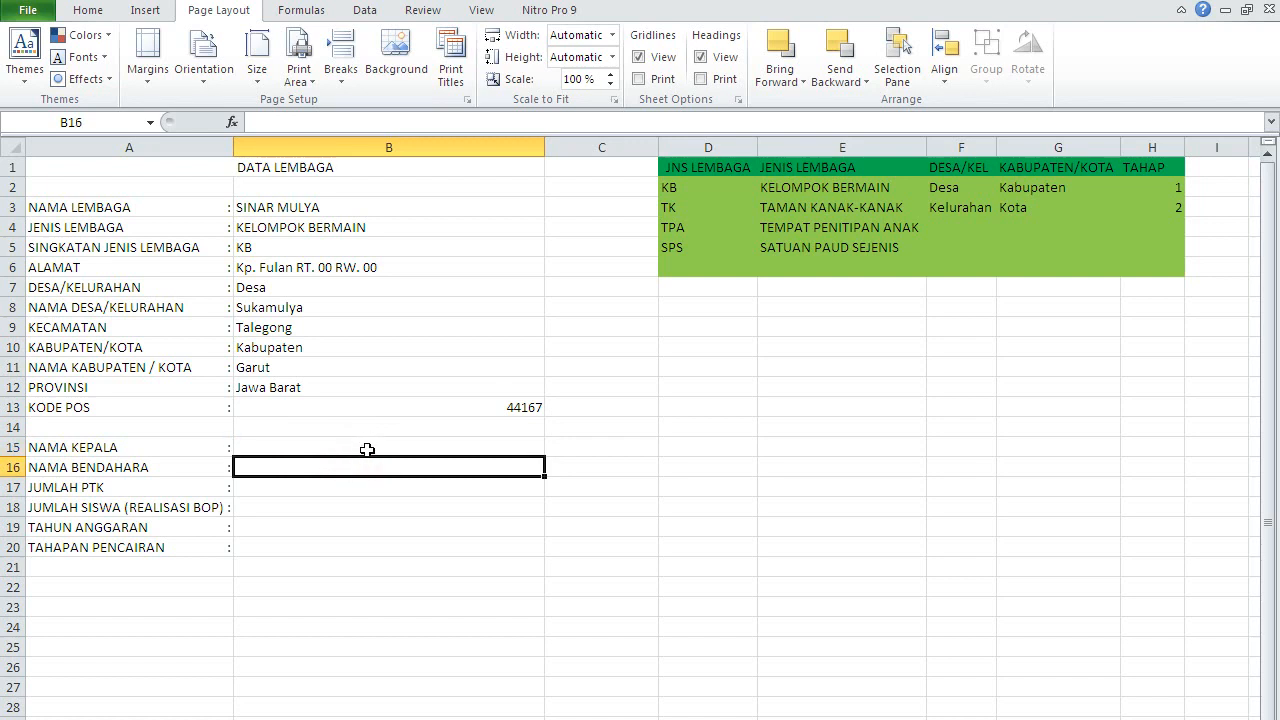
click(367, 450)
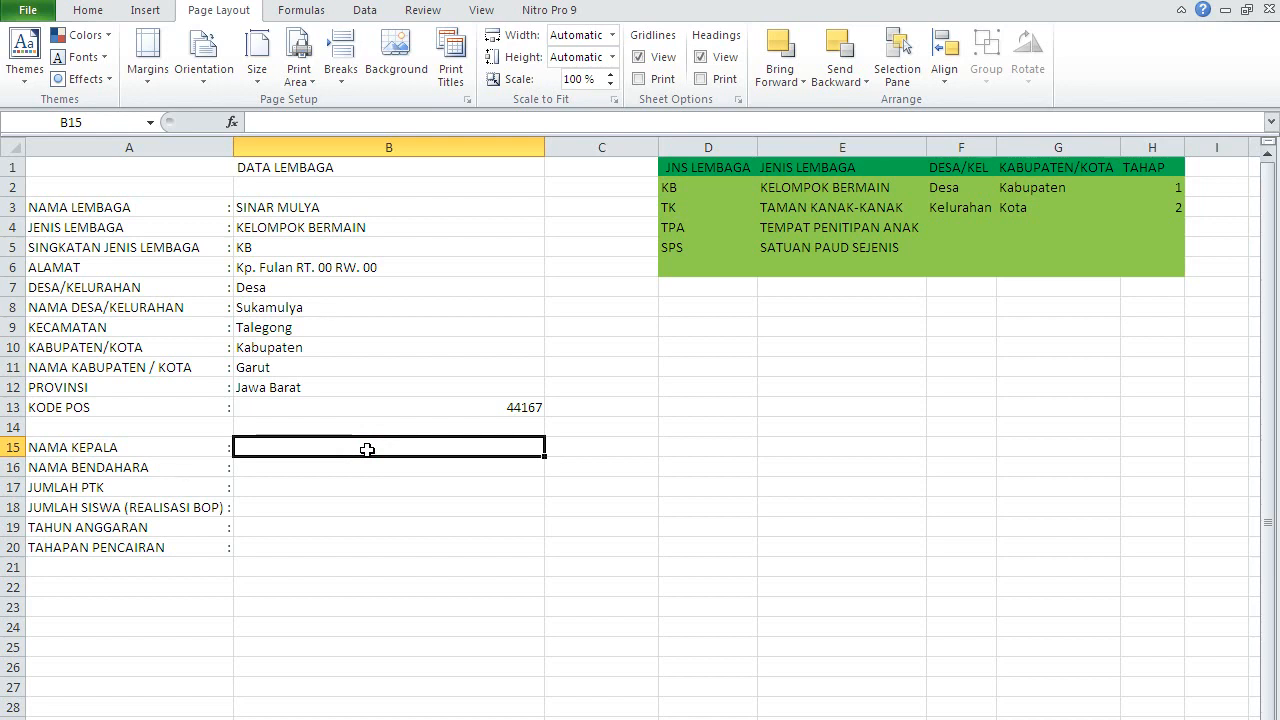
text(A)
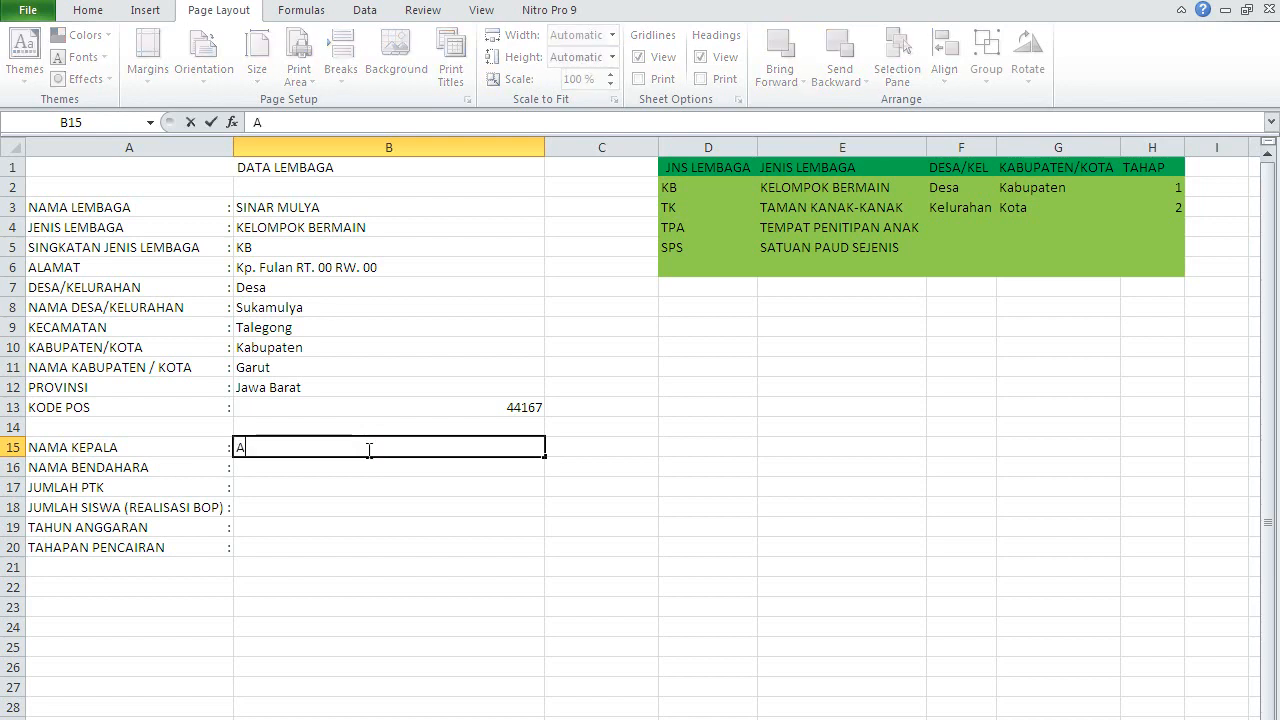
key(BackSpace)
text(A)
key(BackSpace)
text(FULAN)
key(Return)
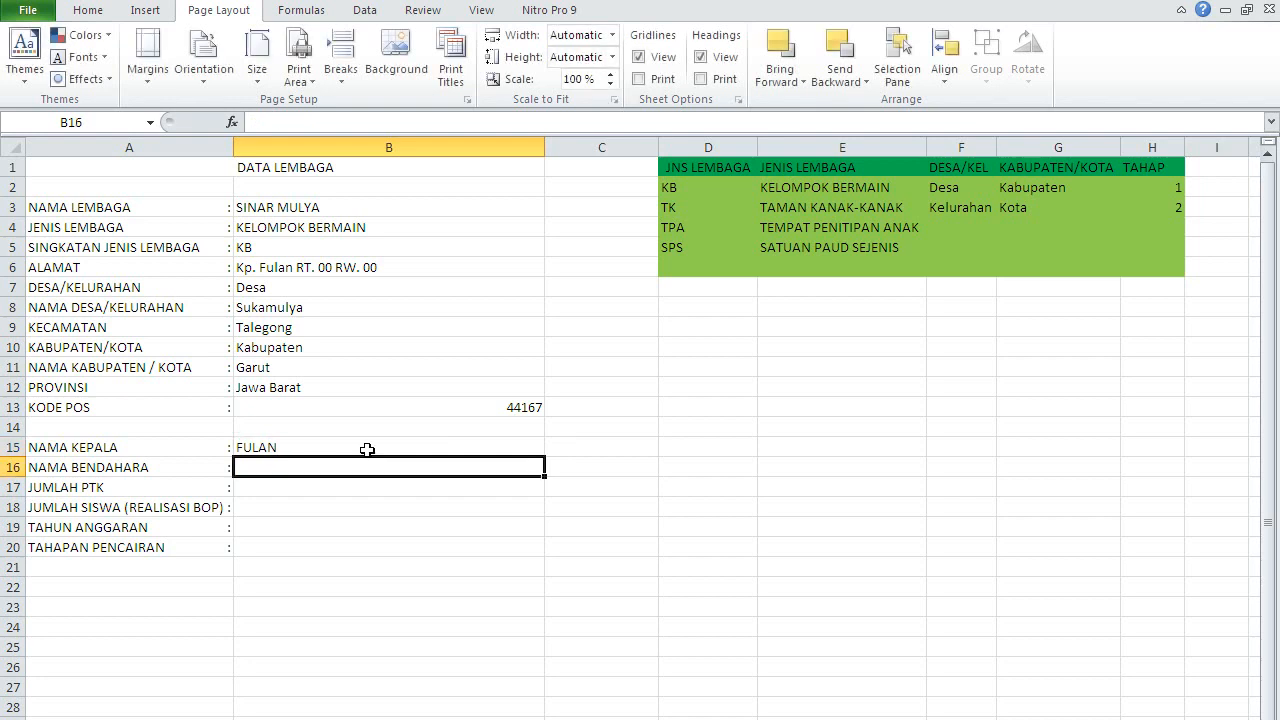
text(FULAN)
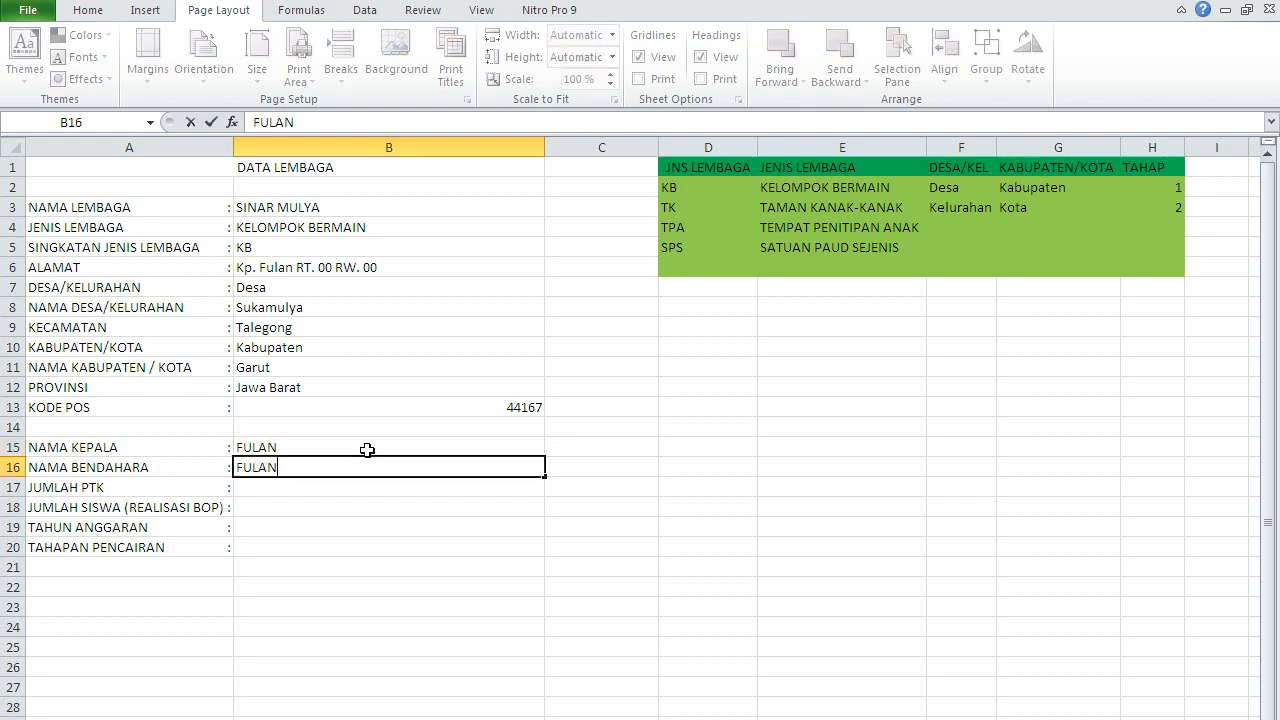
key(Return)
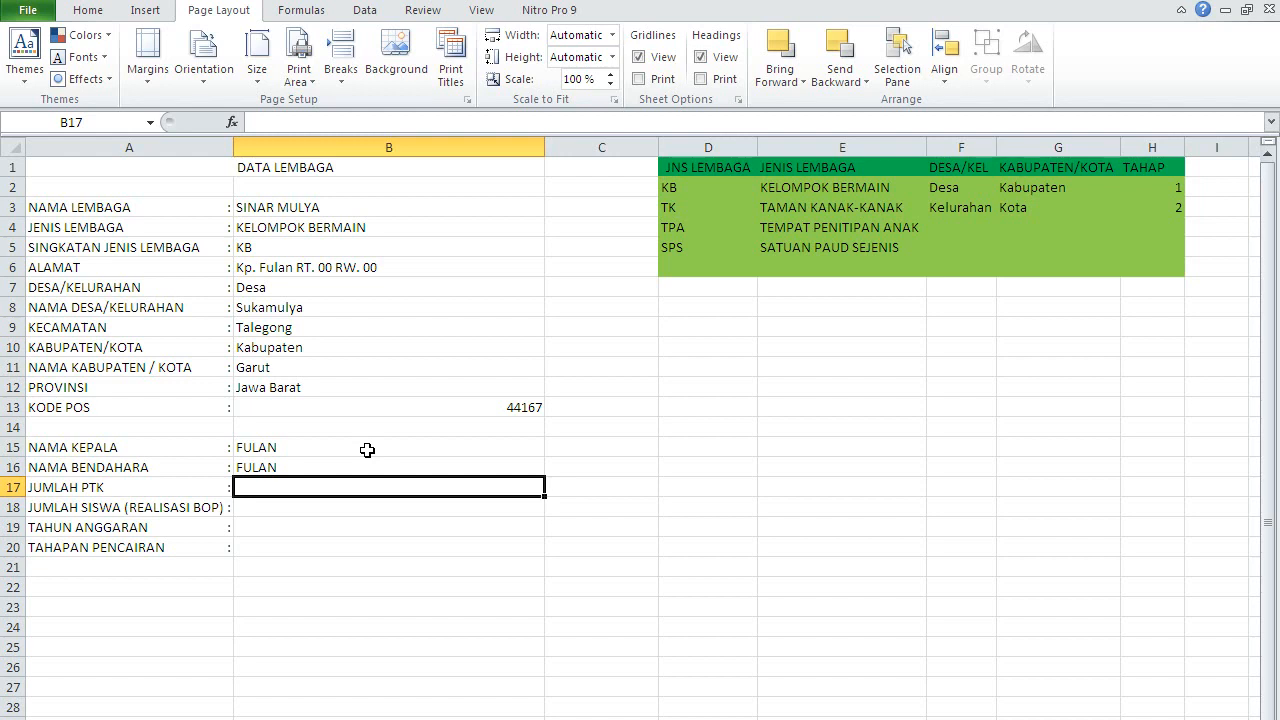
- Enter 4 for JUMLAH PTK and 50 for JUMLAH SISWA (REALISASI BOP)
text(4)
key(Return)
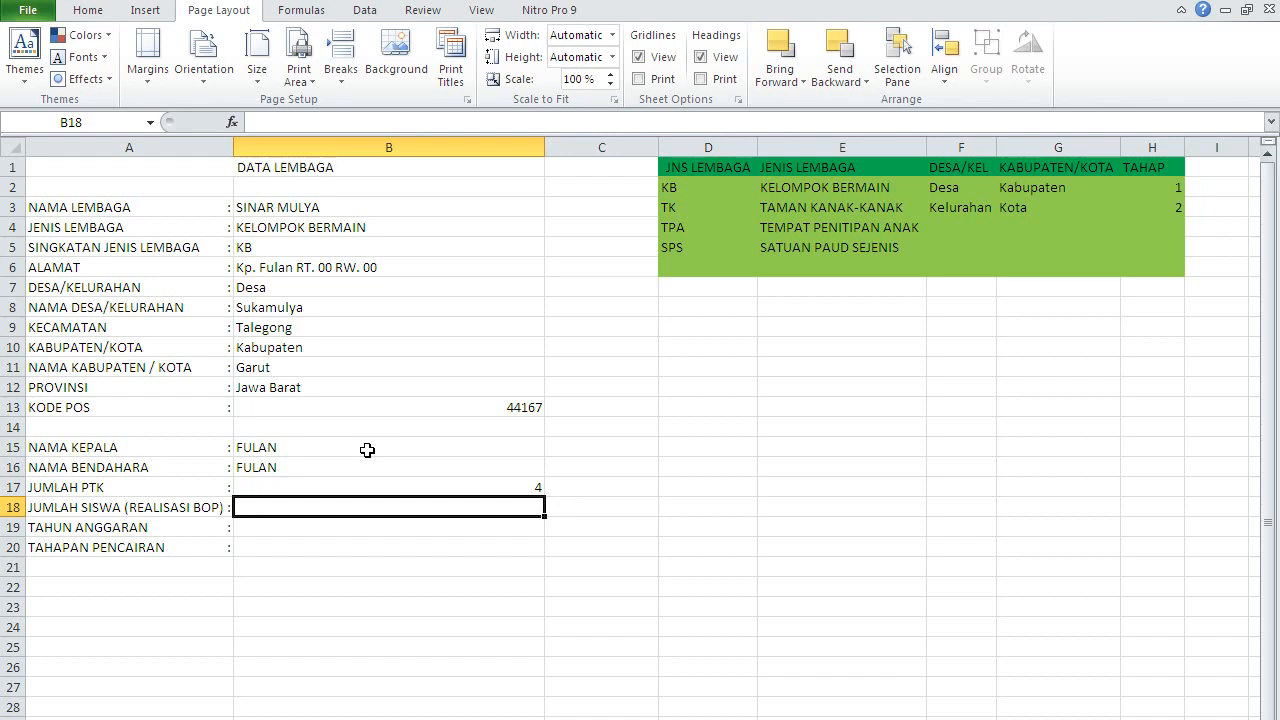
text(50)
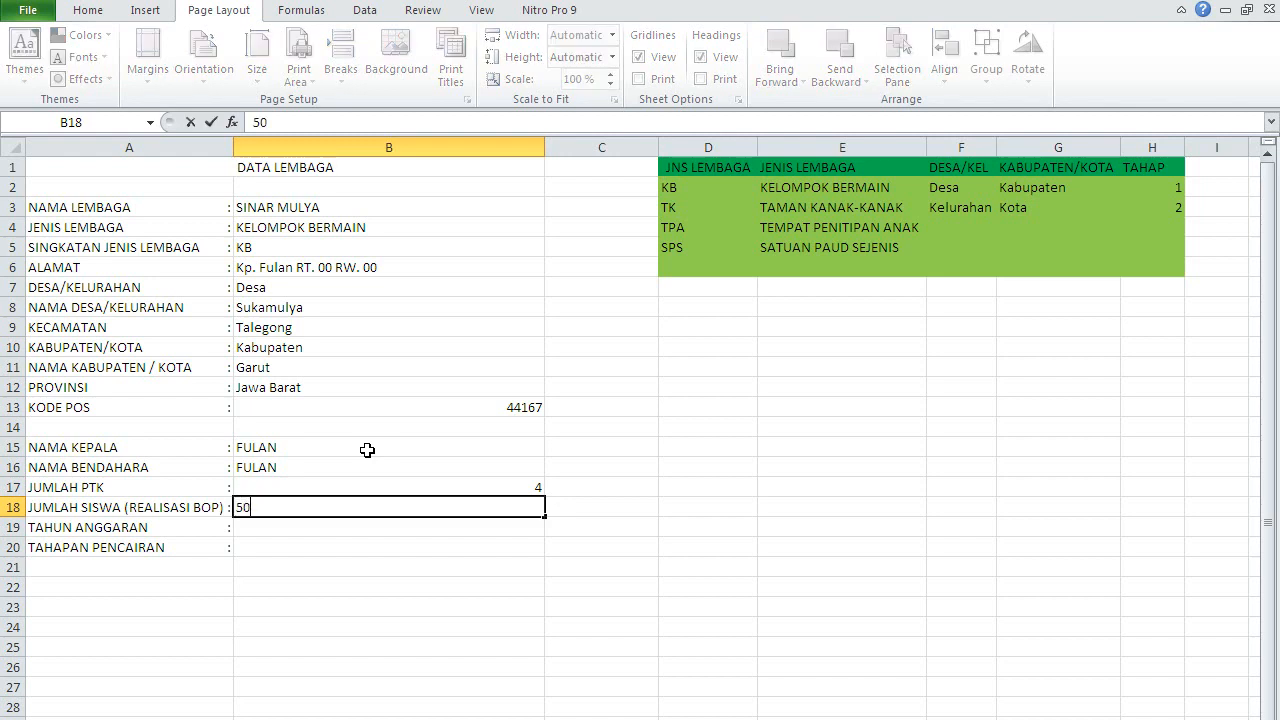
key(Return)
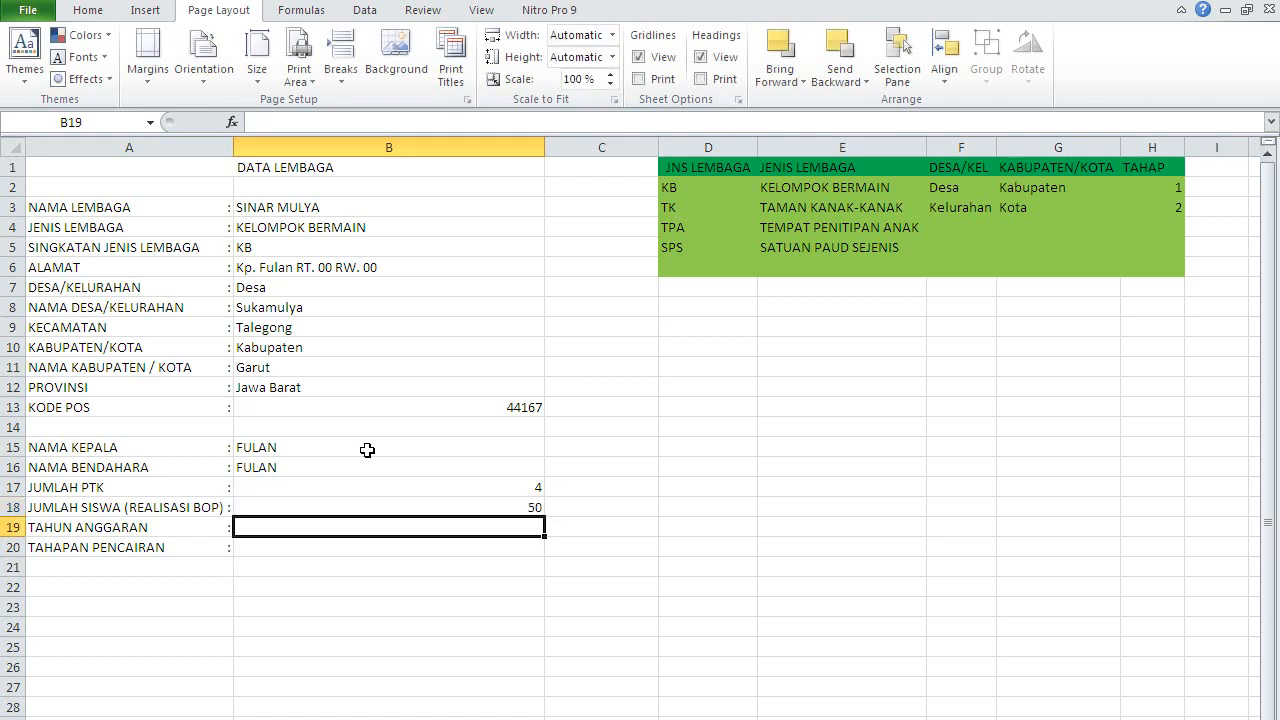
- Set TAHUN ANGGARAN to 2021 and TAHAPAN PENCAIRAN to 2
text(2021)
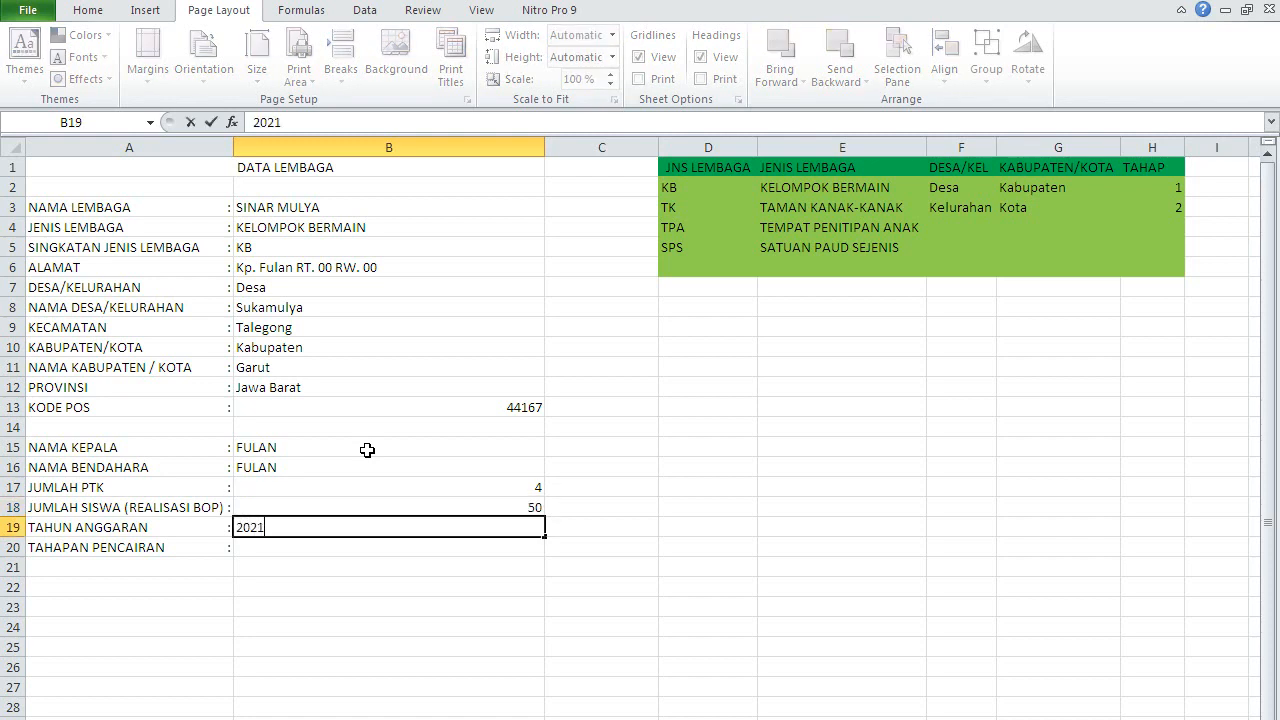
key(Return)
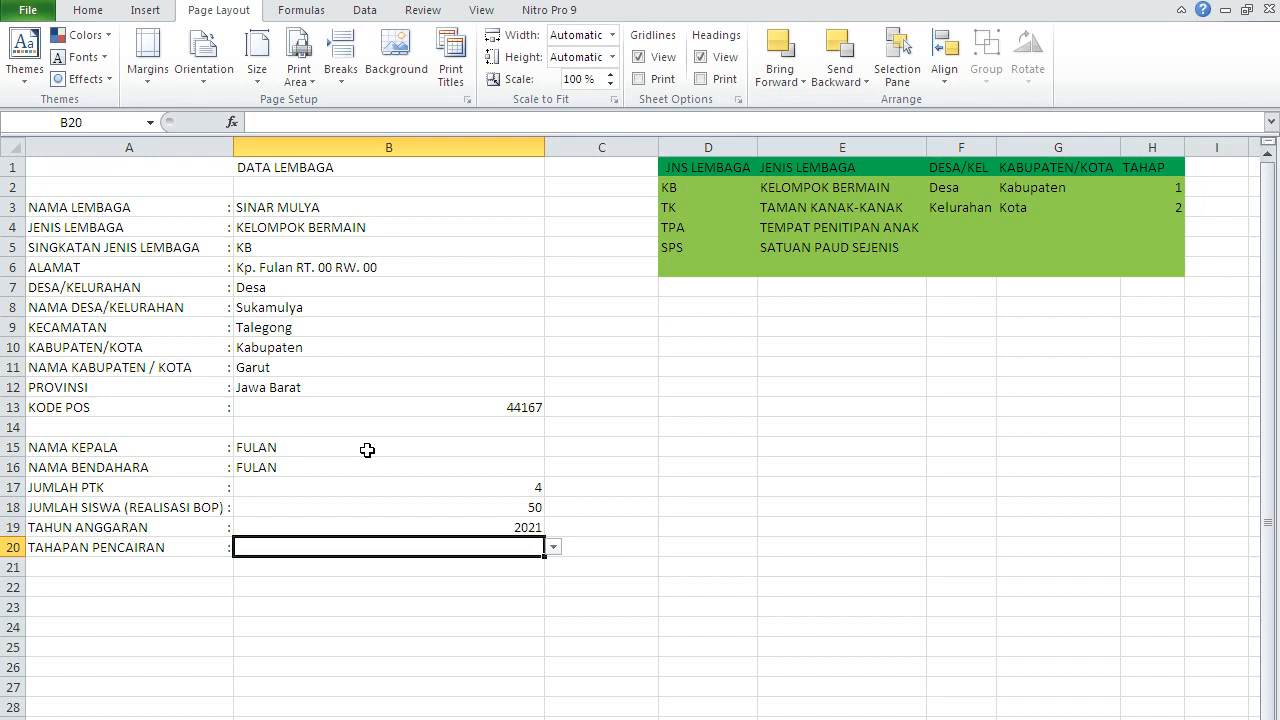
key(Up)
key(Down)
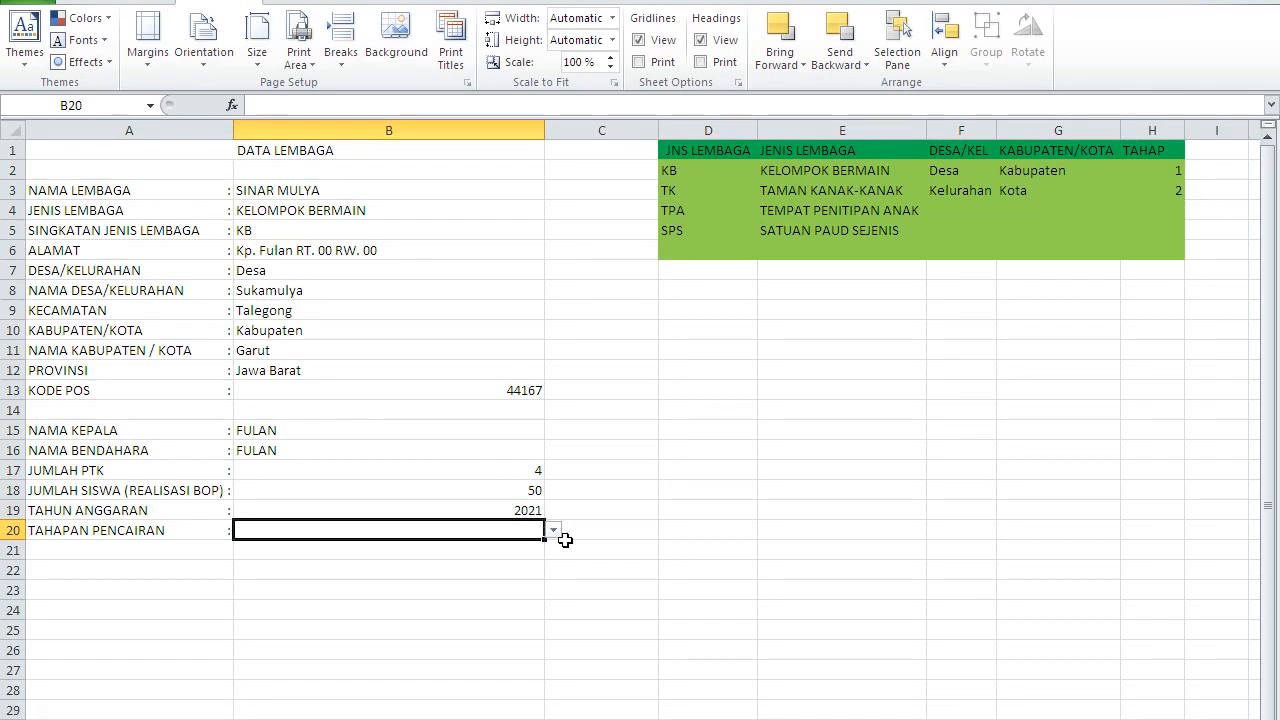
click(553, 547)
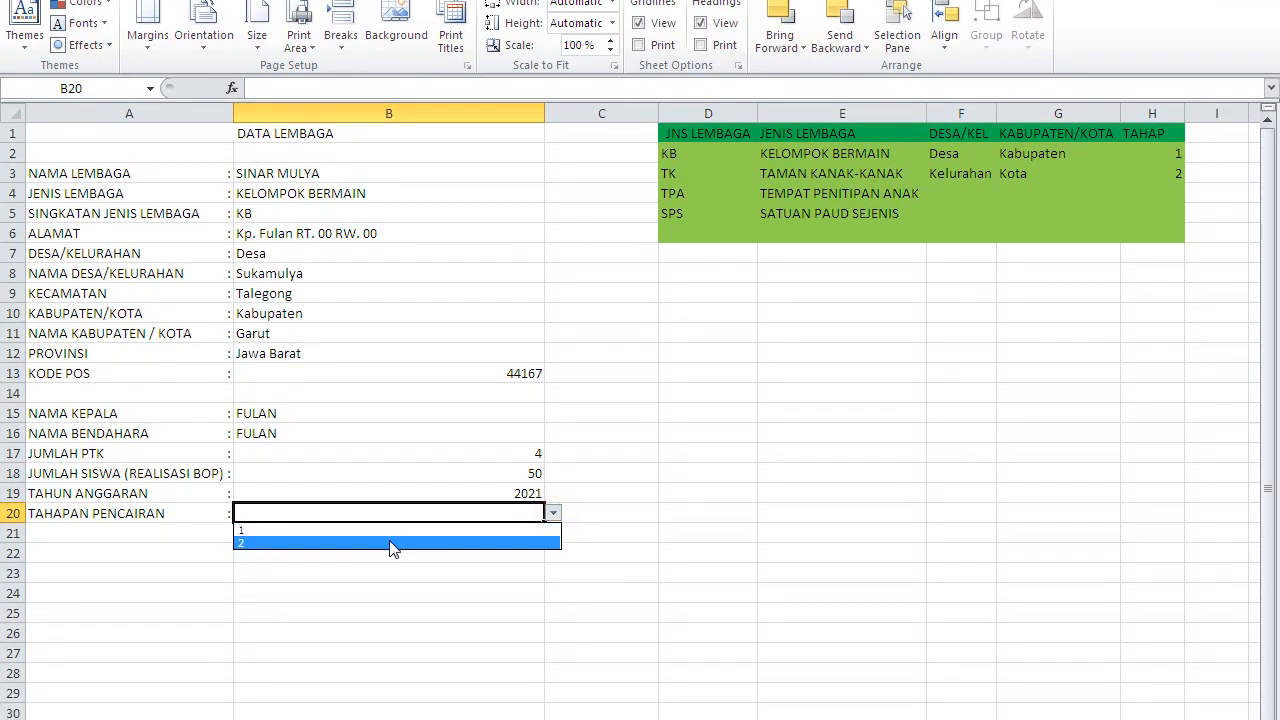
click(391, 544)
click(420, 534)
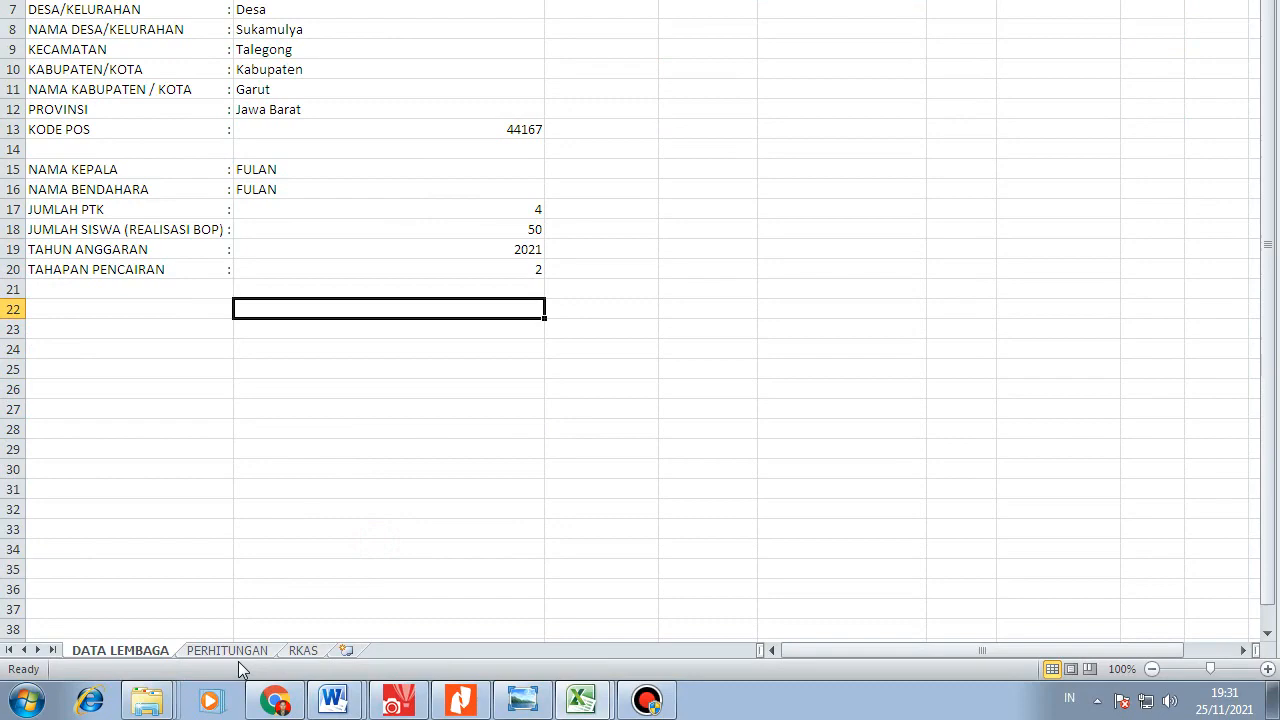
- Open the PERHITUNGAN sheet and look over its item list, selecting the Vol. cell of Puzzle Tempat Rekreasi
click(236, 652)
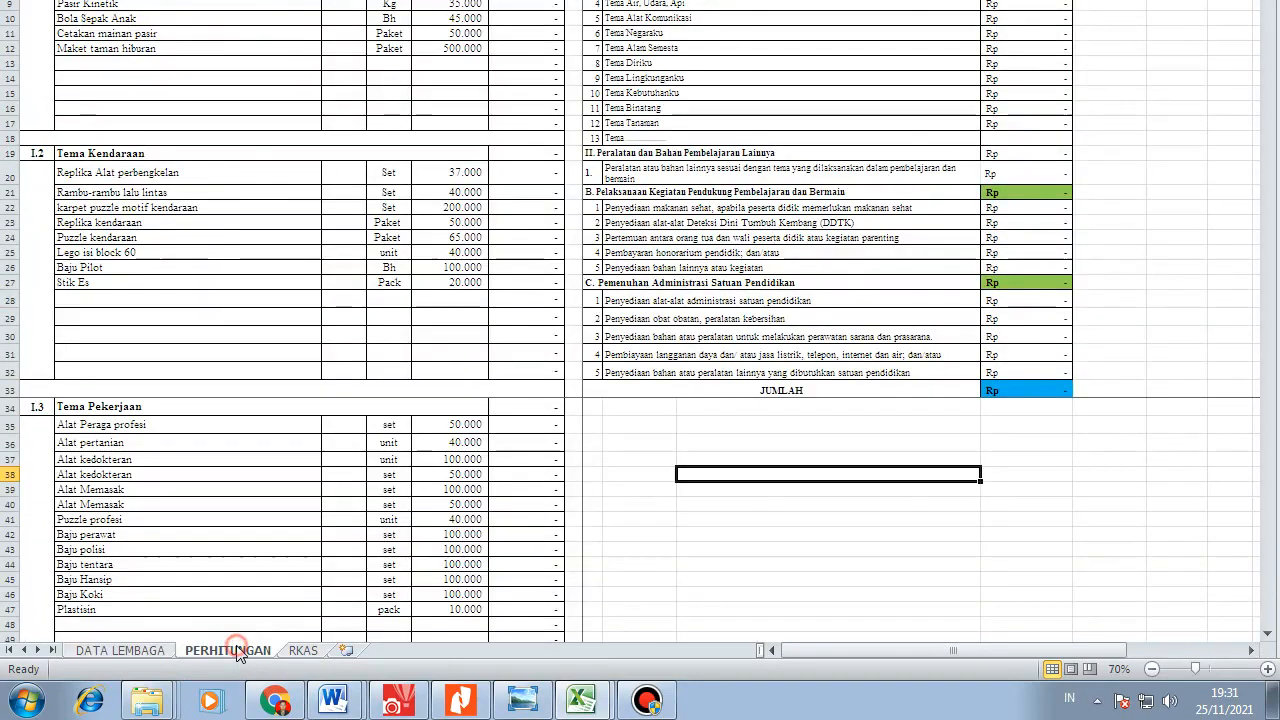
click(446, 63)
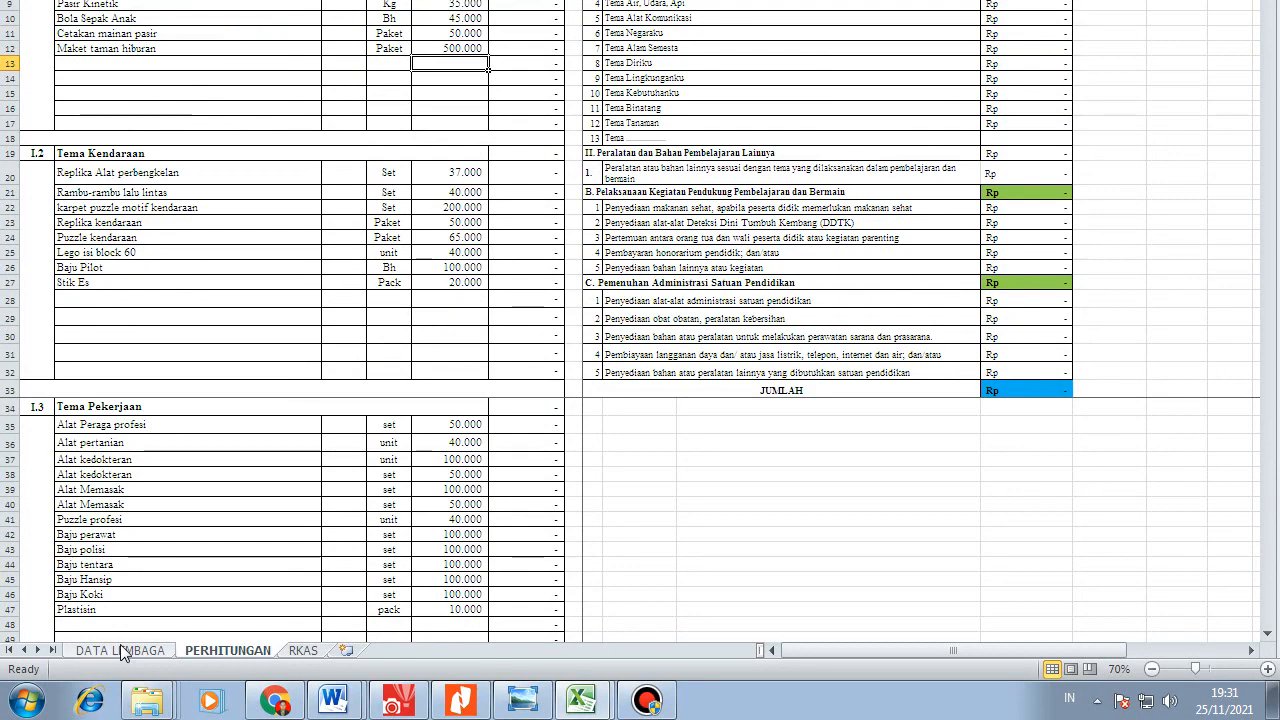
click(609, 459)
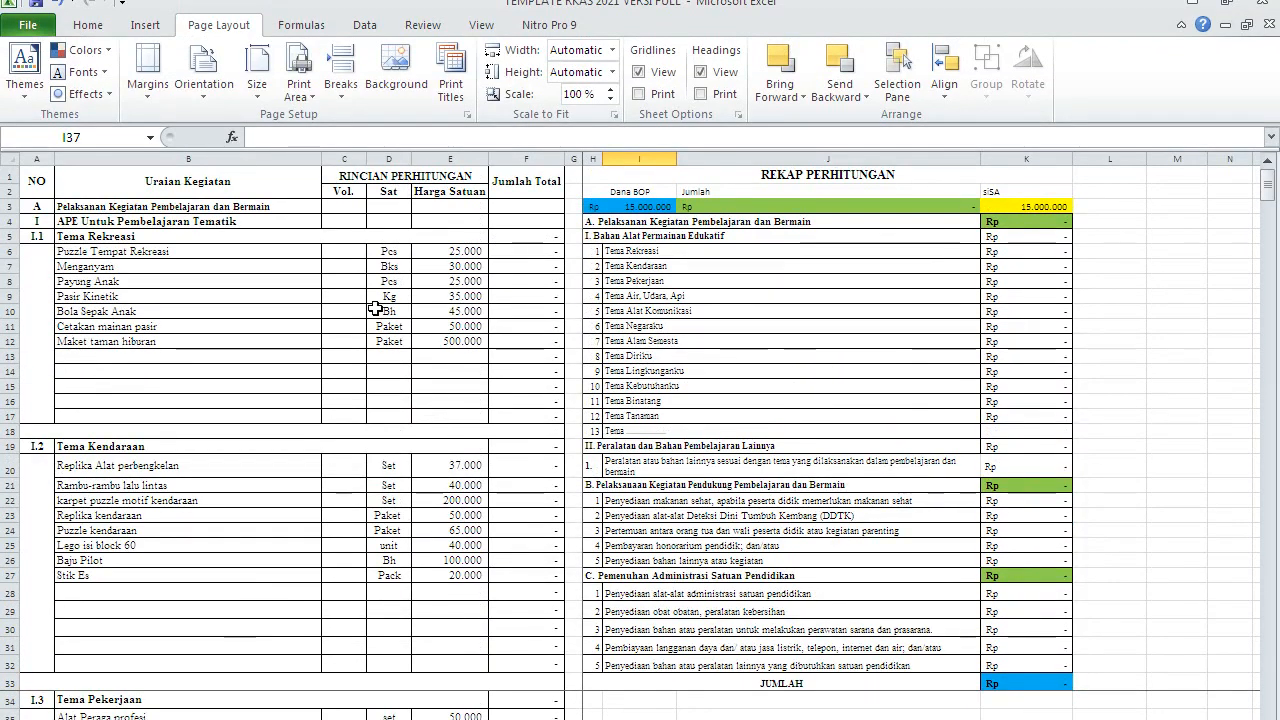
click(343, 253)
scroll(353, 288, down, 3)
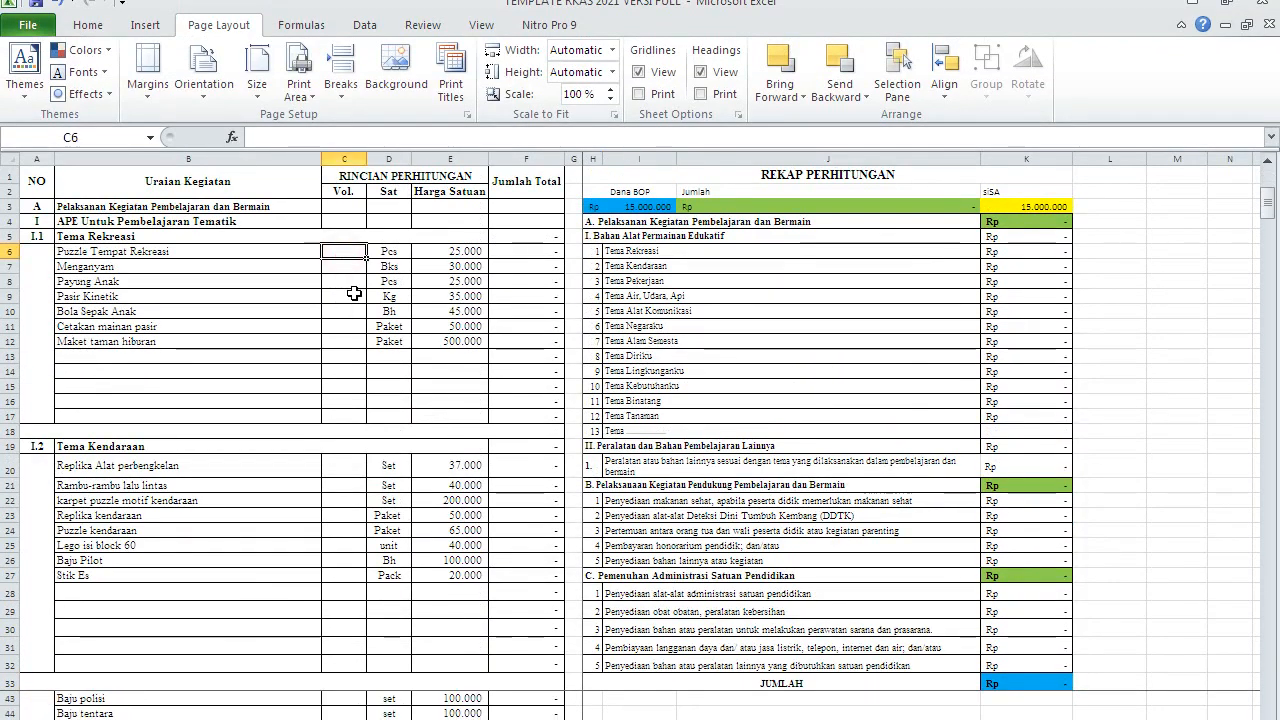
scroll(354, 293, up, 3)
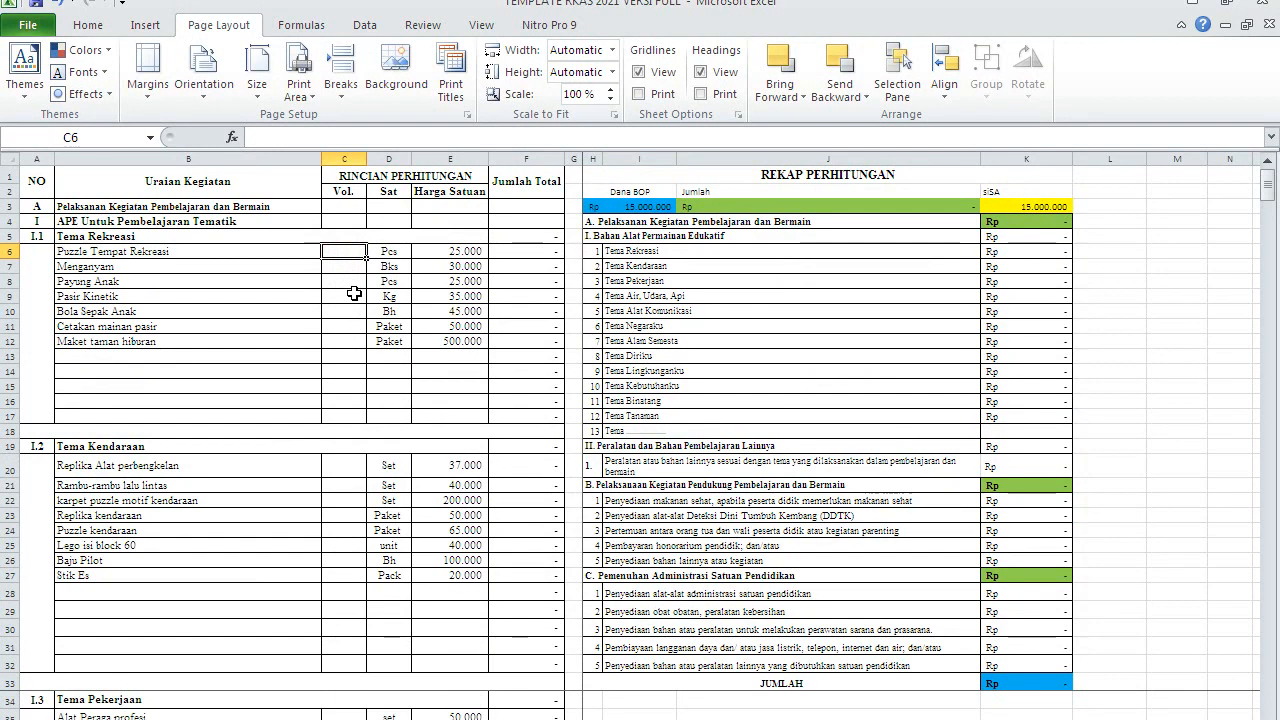
- Look over the items listed under Tema Rekreasi in the Uraian Kegiatan column, from Puzzle Tempat Rekreasi to Maket taman hiburan
click(124, 328)
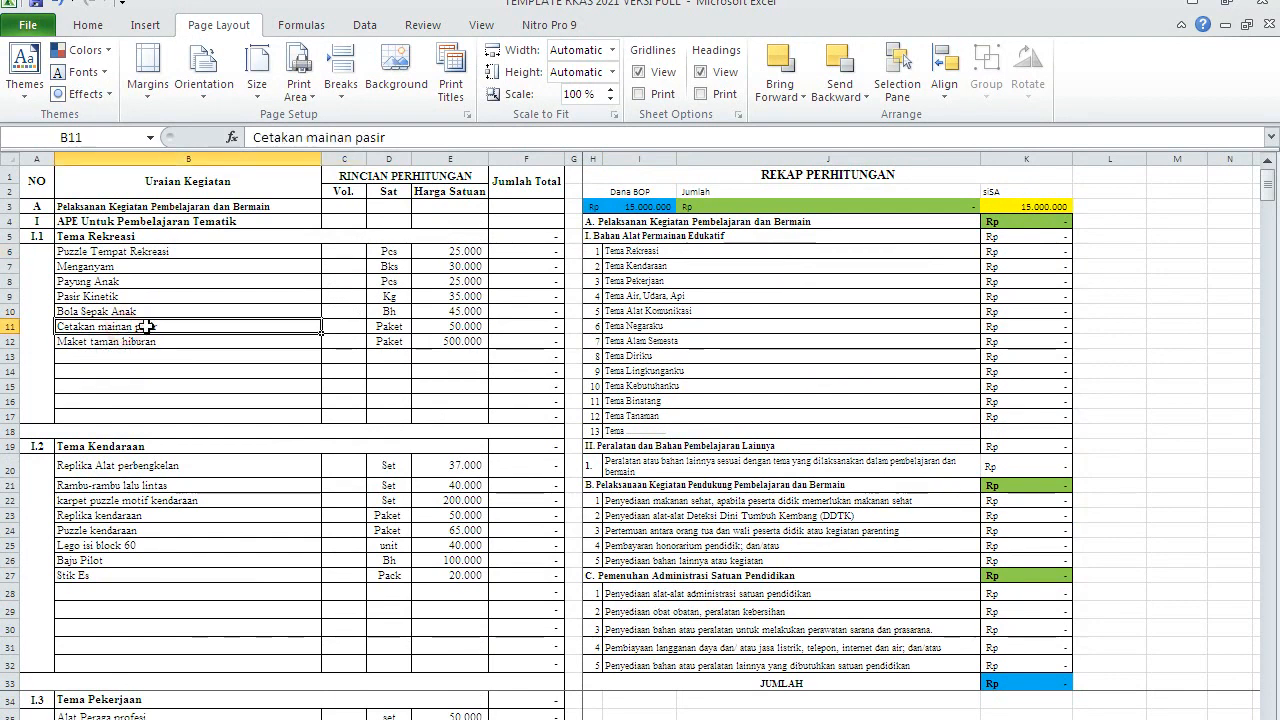
click(346, 255)
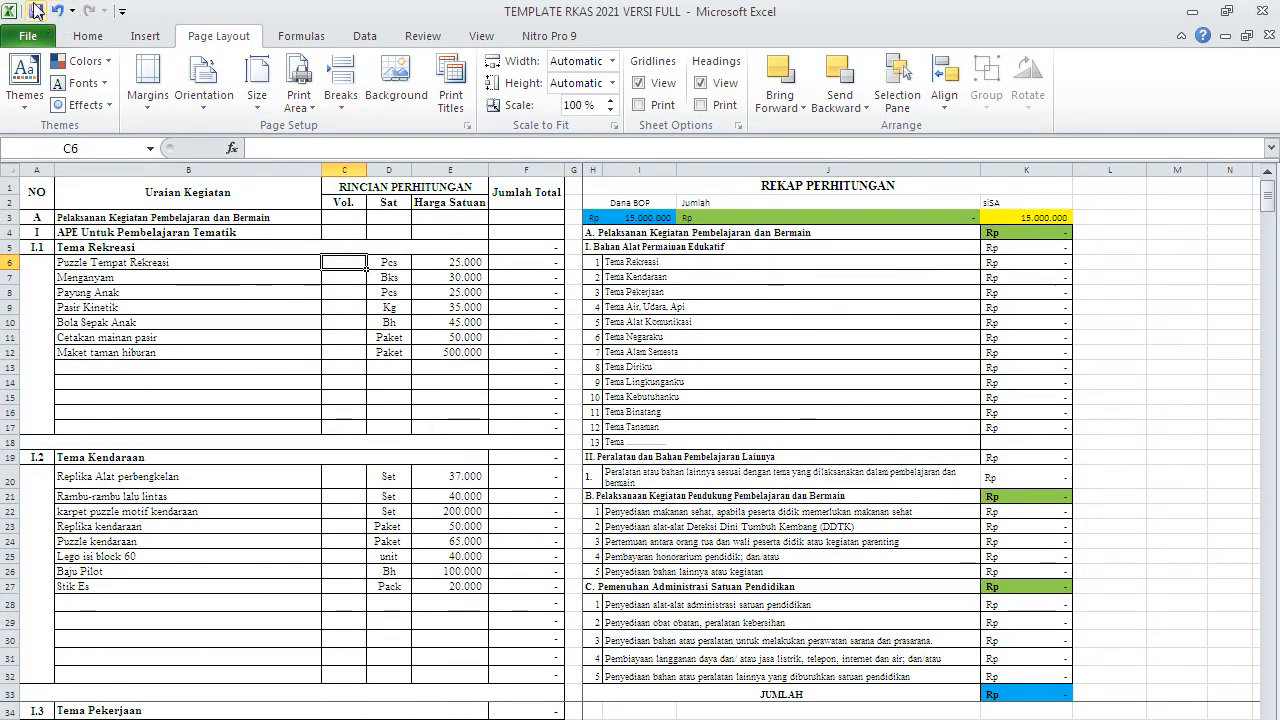
click(253, 310)
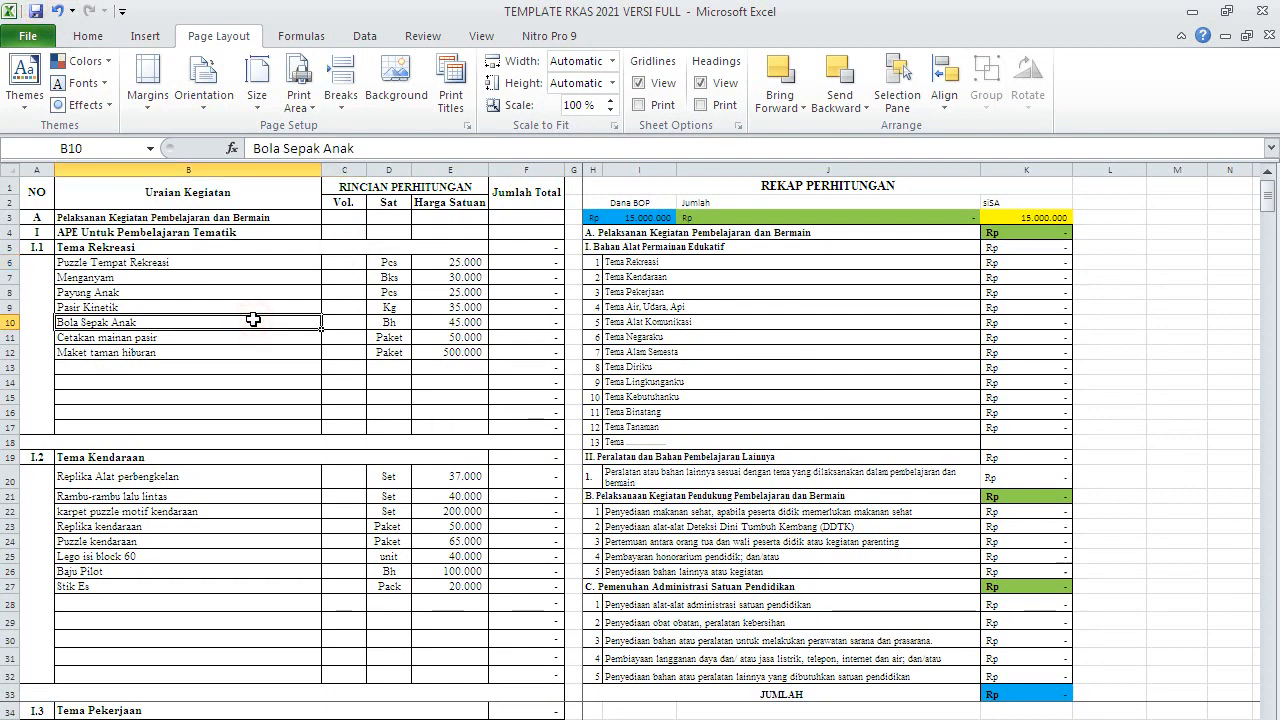
click(218, 340)
click(196, 278)
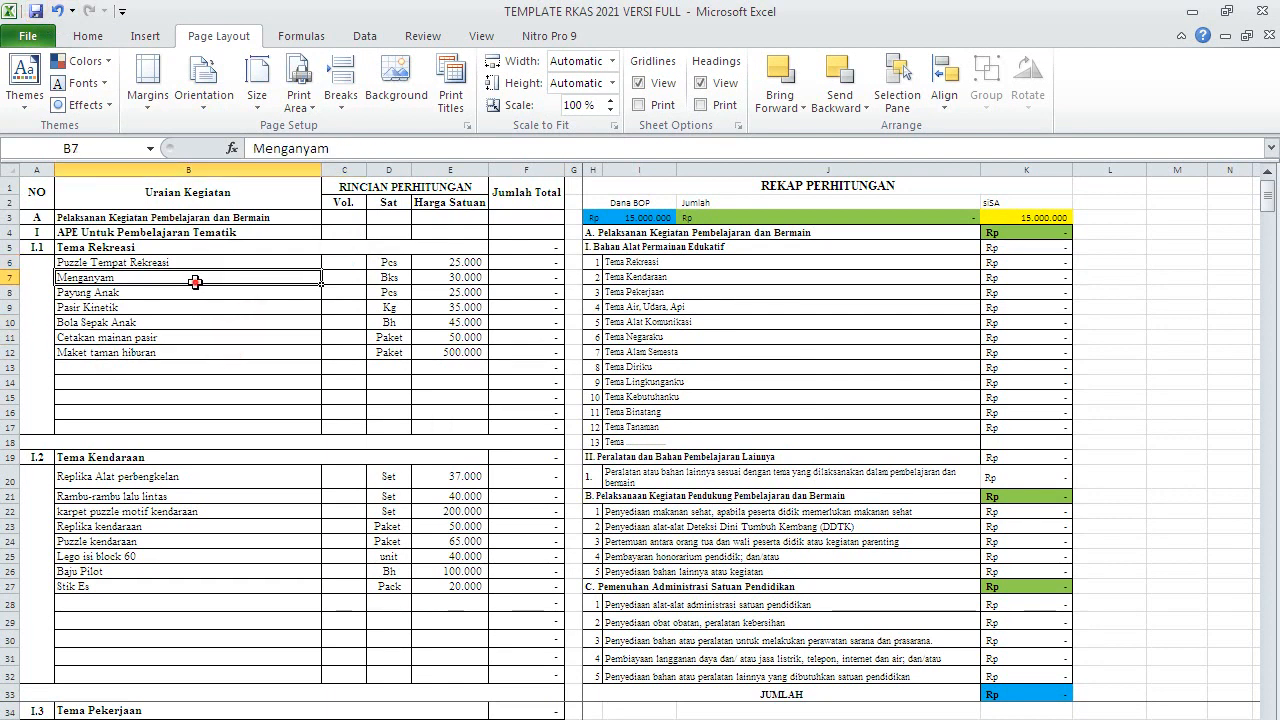
click(199, 261)
click(260, 337)
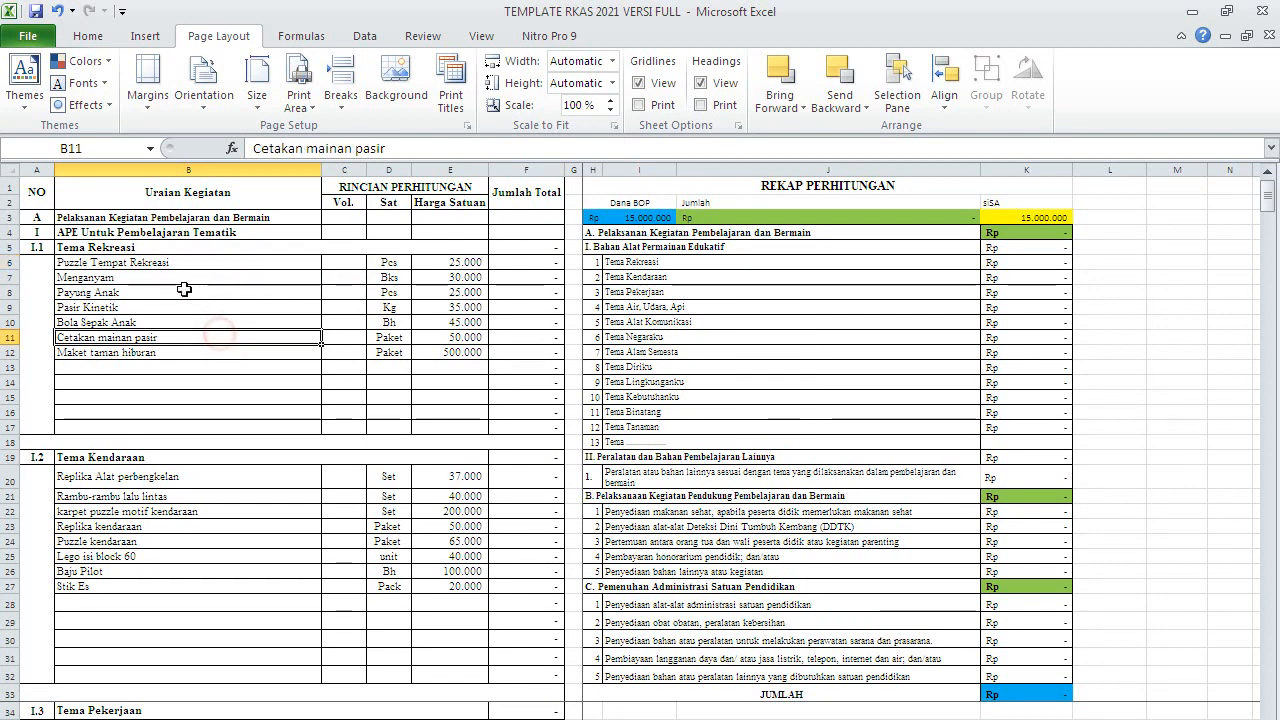
click(189, 247)
click(189, 307)
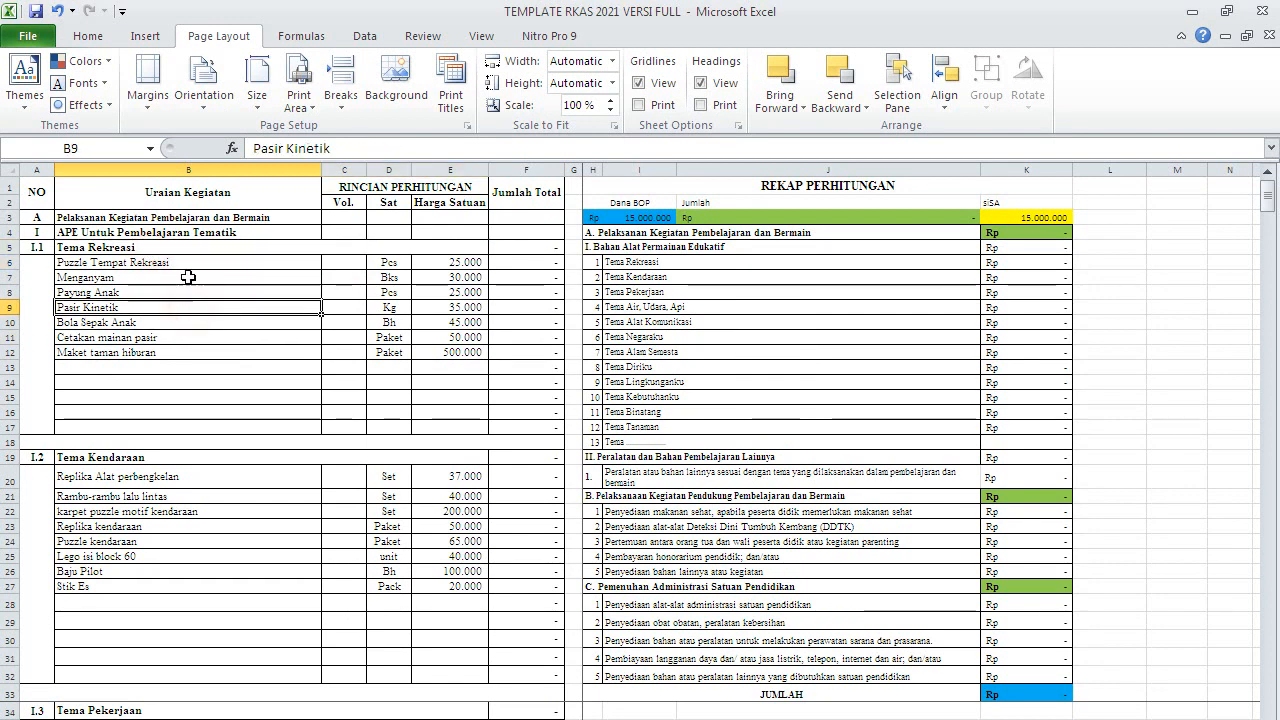
click(186, 263)
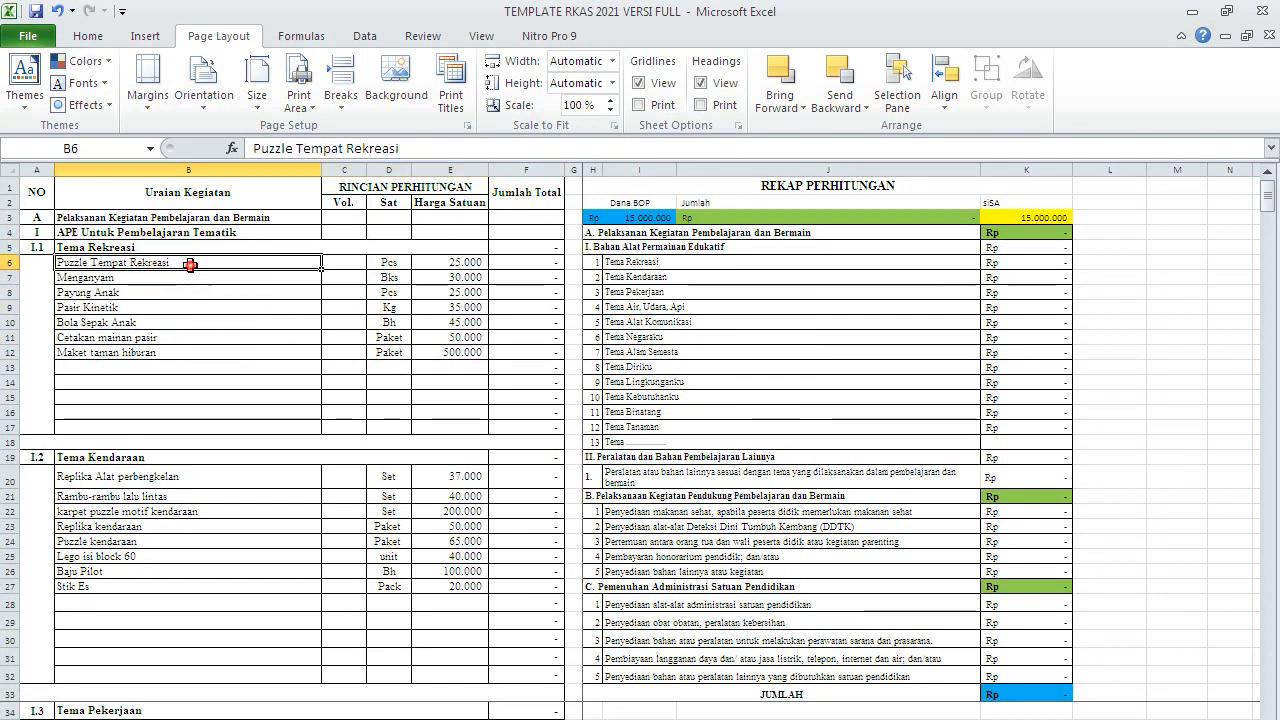
click(162, 338)
click(170, 295)
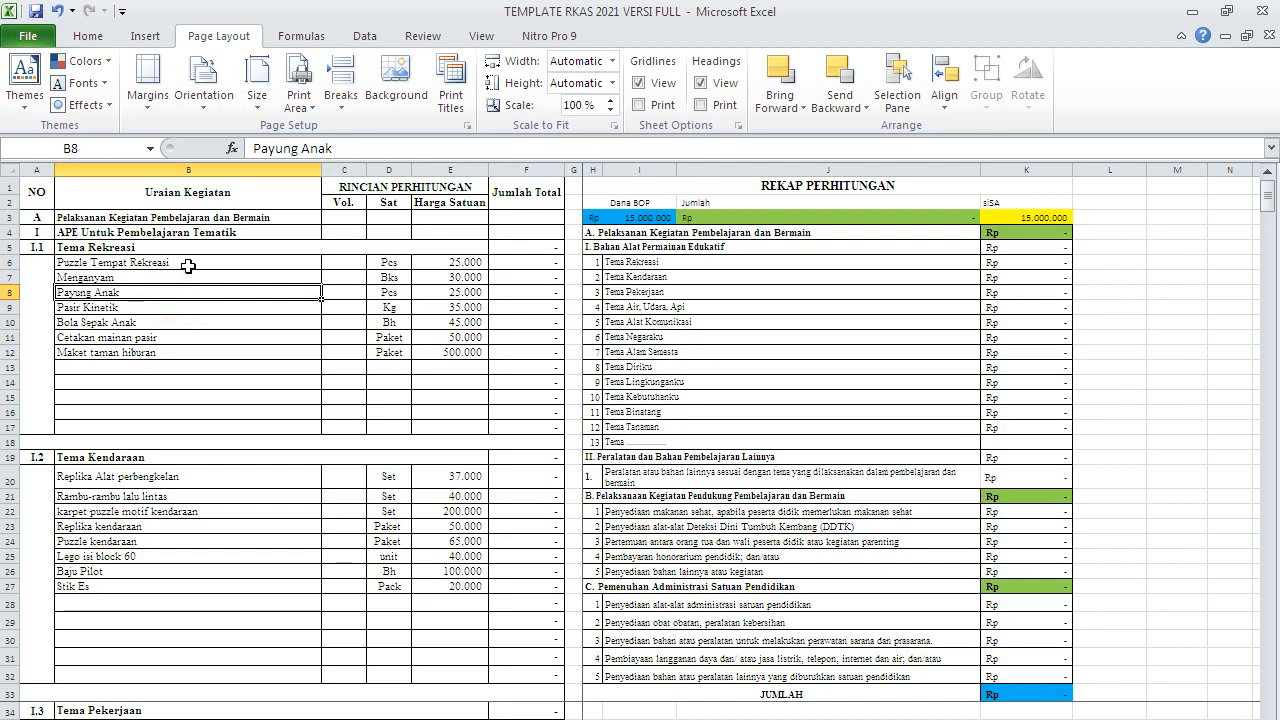
drag(188, 265, 241, 350)
click(227, 368)
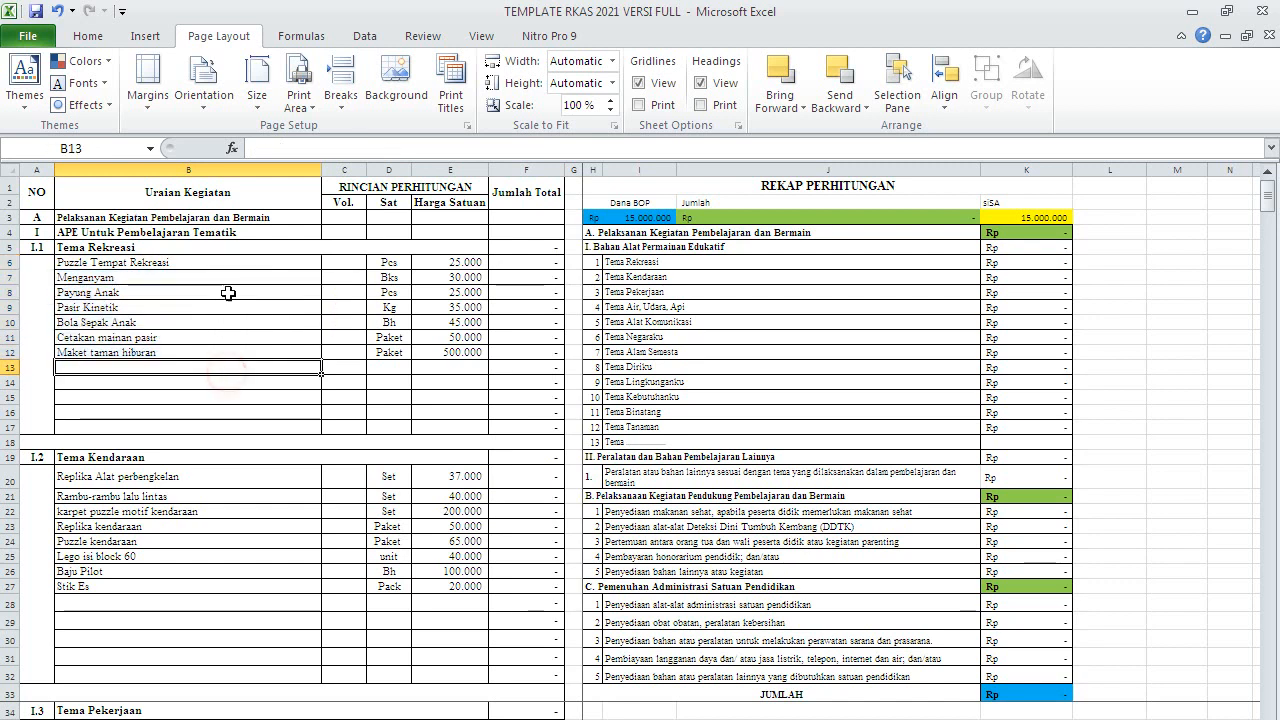
drag(233, 265, 241, 368)
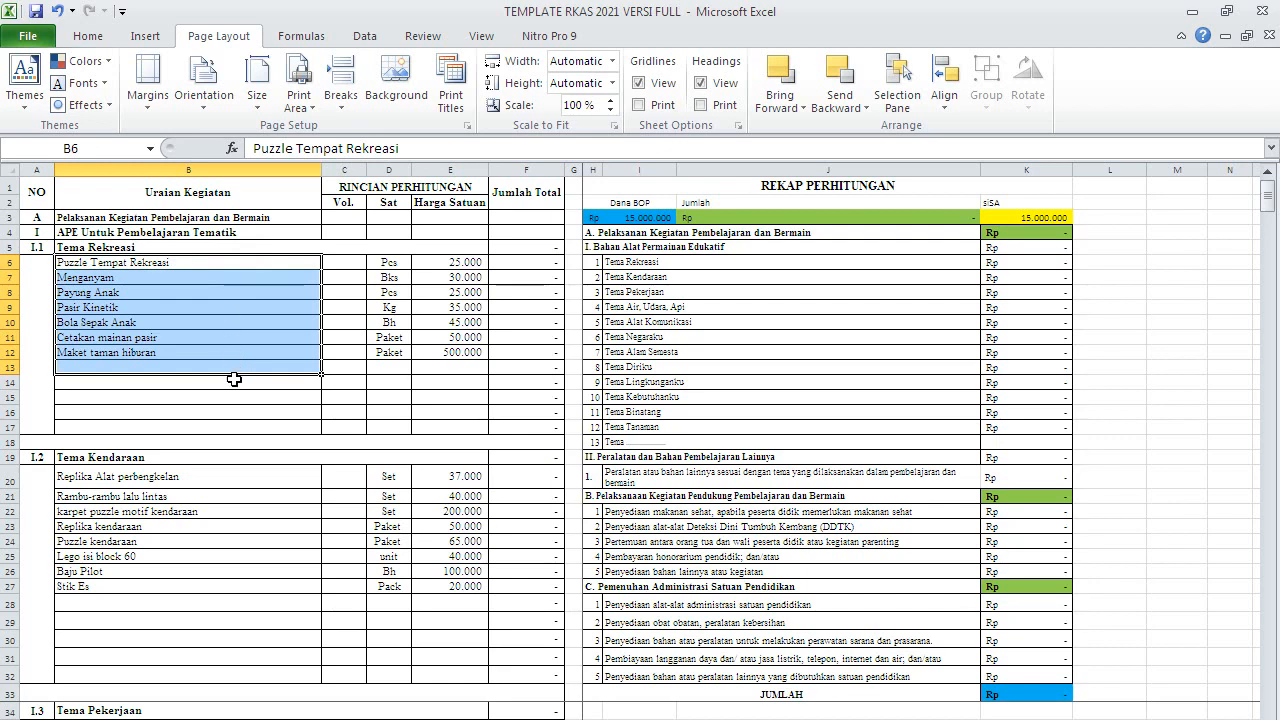
click(234, 389)
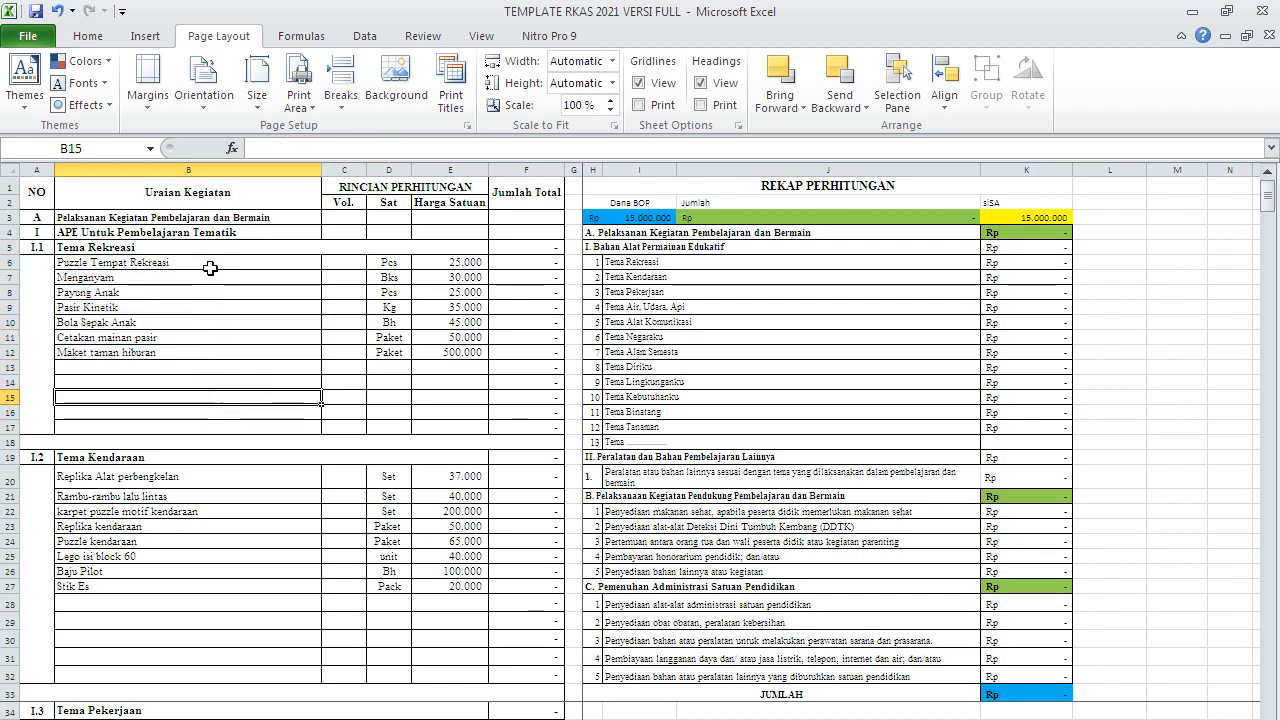
drag(208, 263, 228, 339)
click(224, 384)
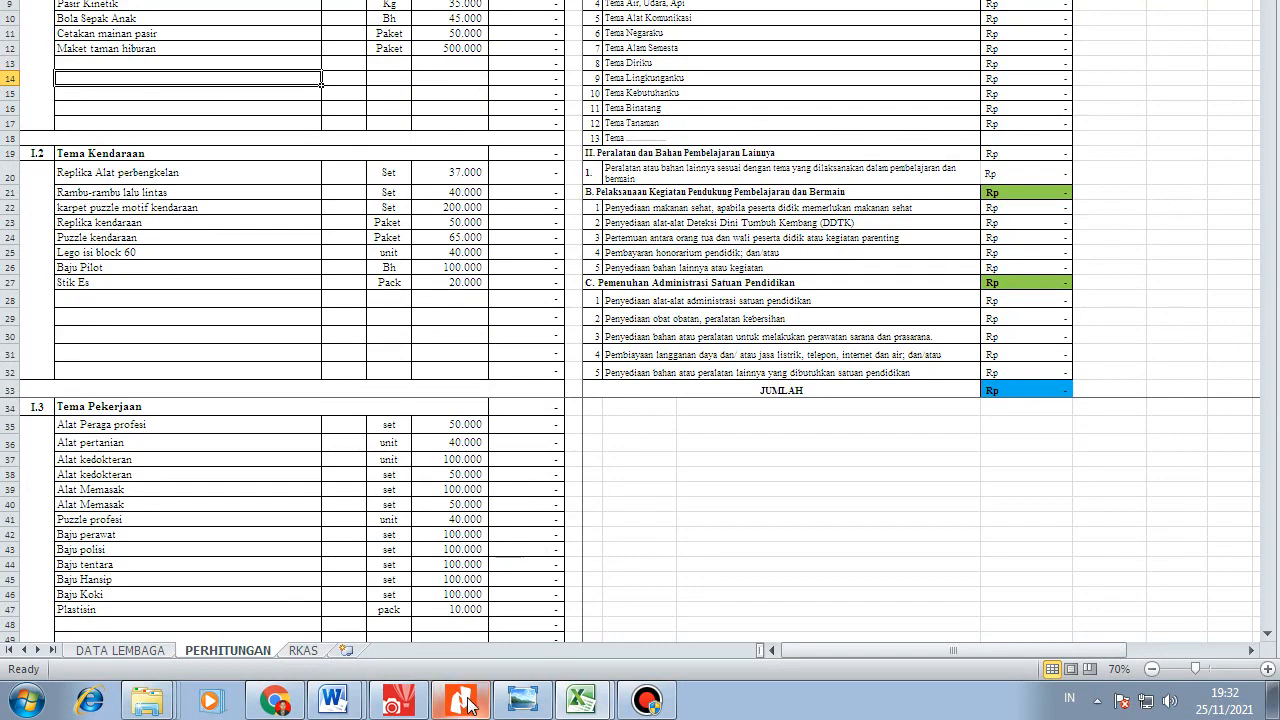
- Switch to the Word document RPPM TK B 5-6 TAHUN K13 SEMESTER 2.docx and examine the first-week plan for the REKREASI theme
mouse_move(340, 700)
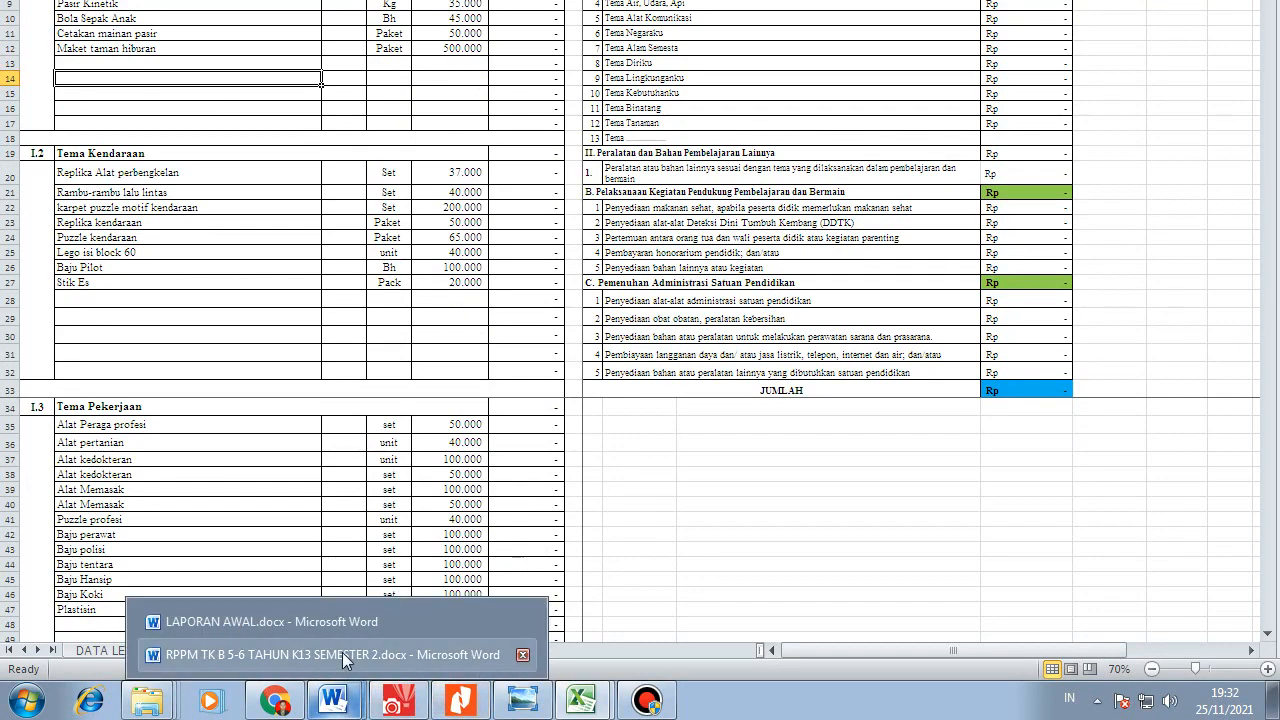
click(342, 655)
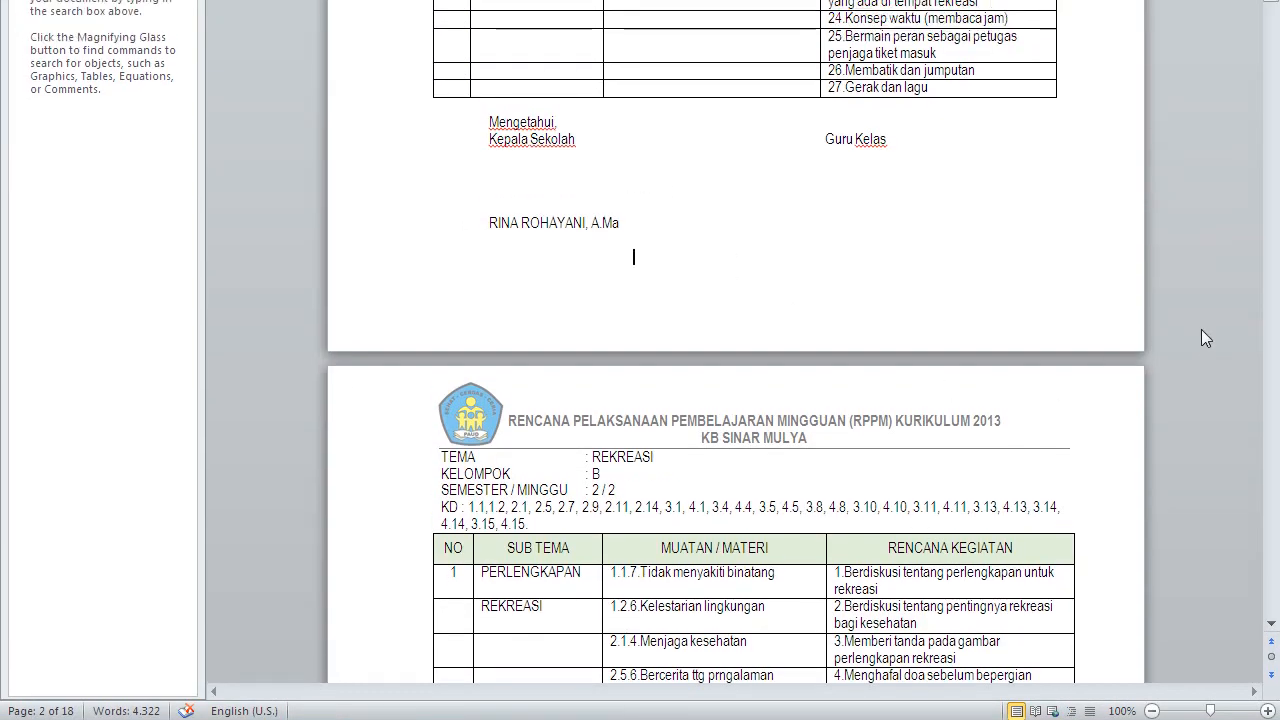
scroll(1148, 346, up, 15)
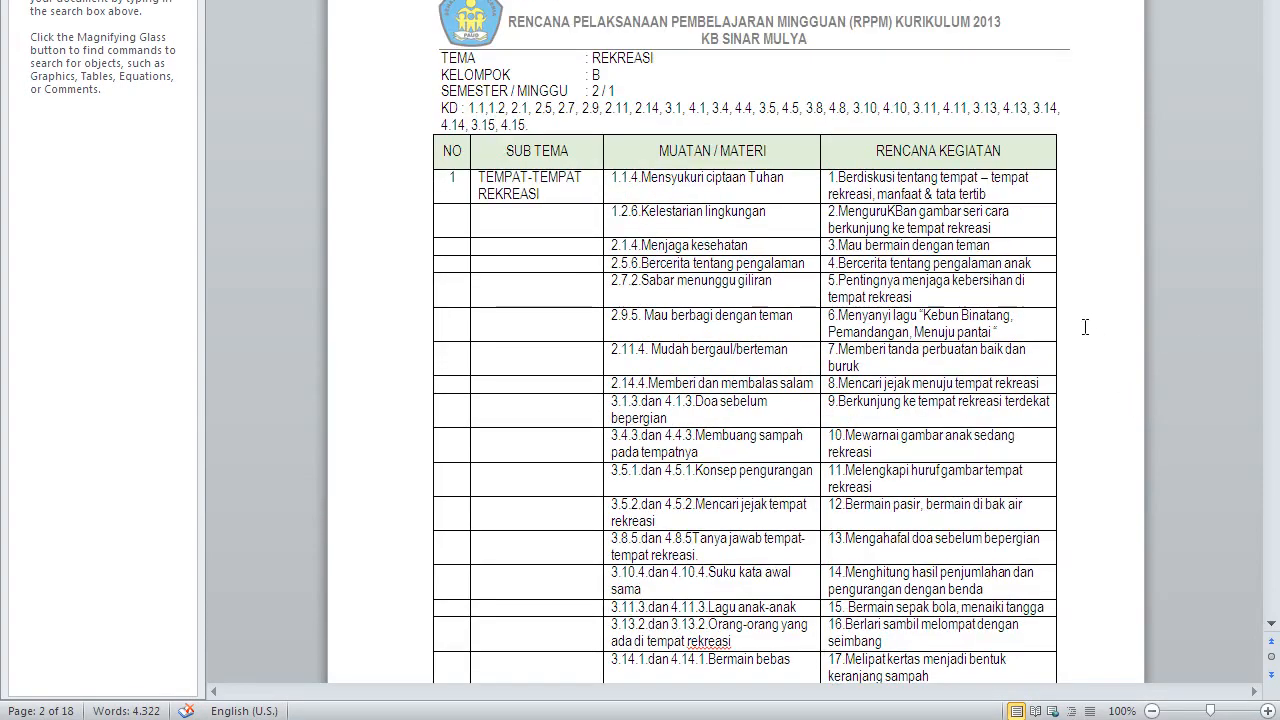
scroll(941, 366, down, 3)
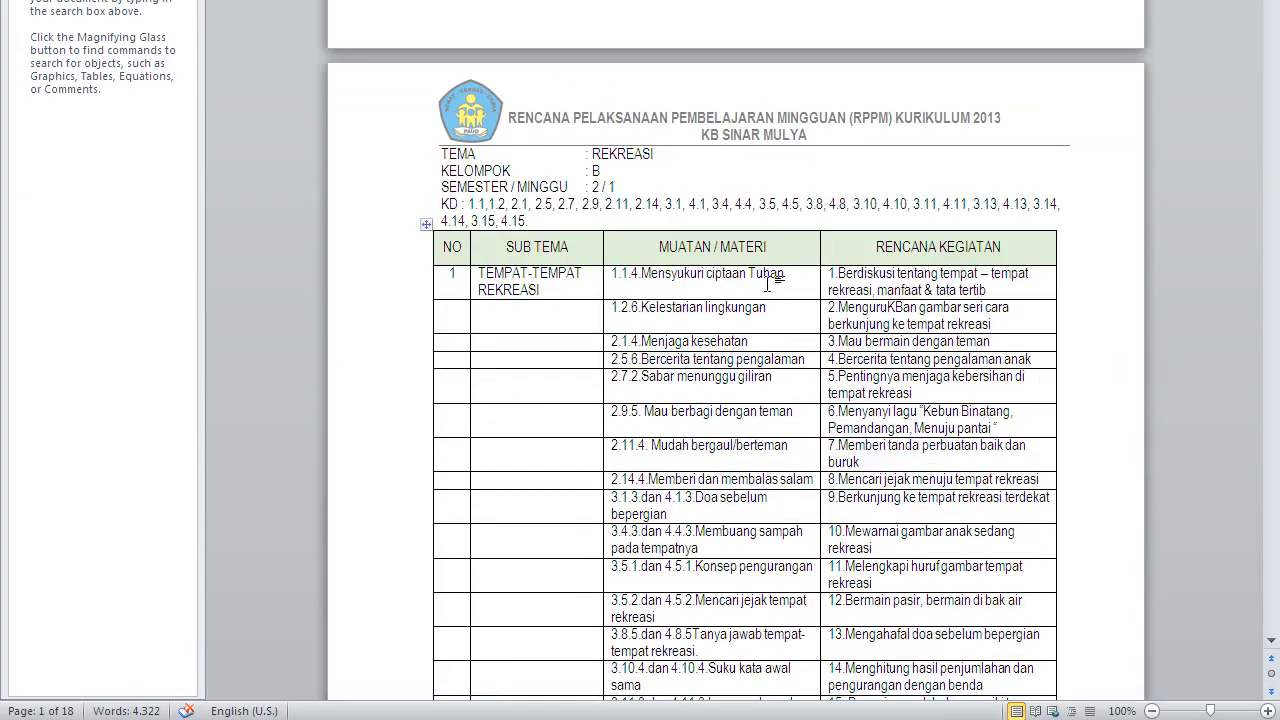
click(889, 289)
scroll(911, 290, down, 1)
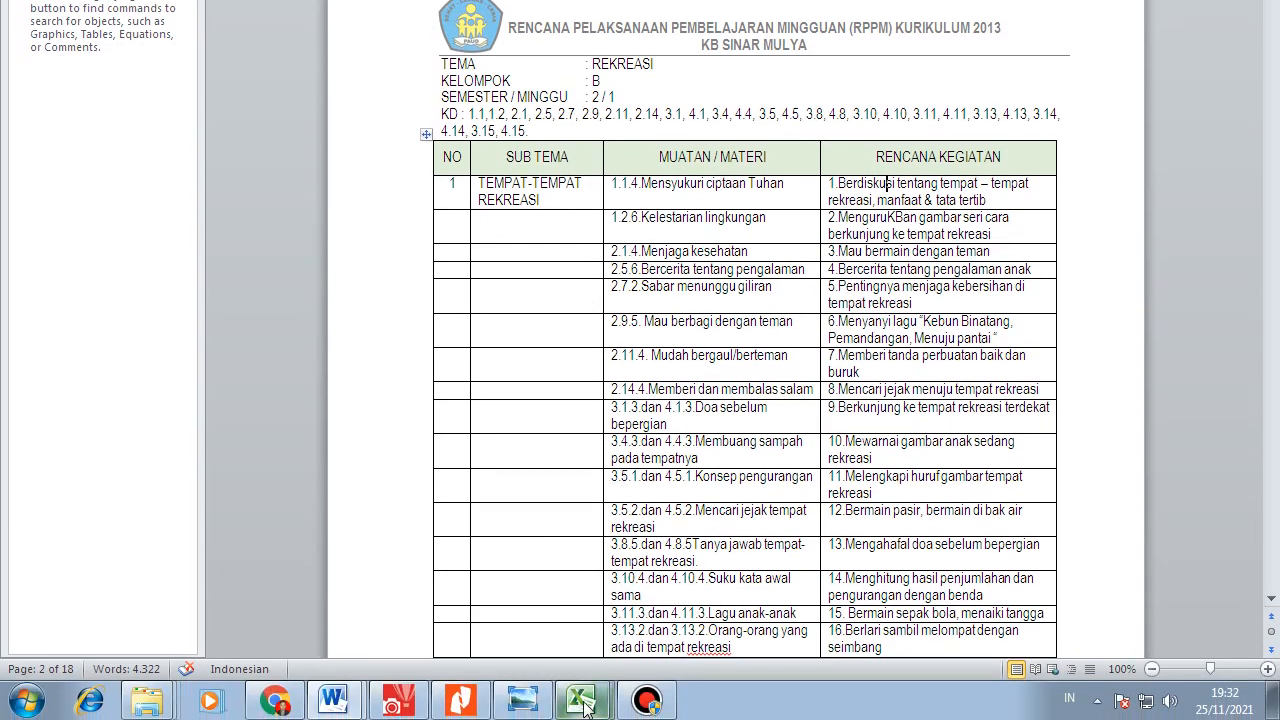
- Switch back to the Excel workbook TEMPLATE RKAS 2021 VERSI FULL and look through the theme sections on the PERHITUNGAN sheet
mouse_move(585, 705)
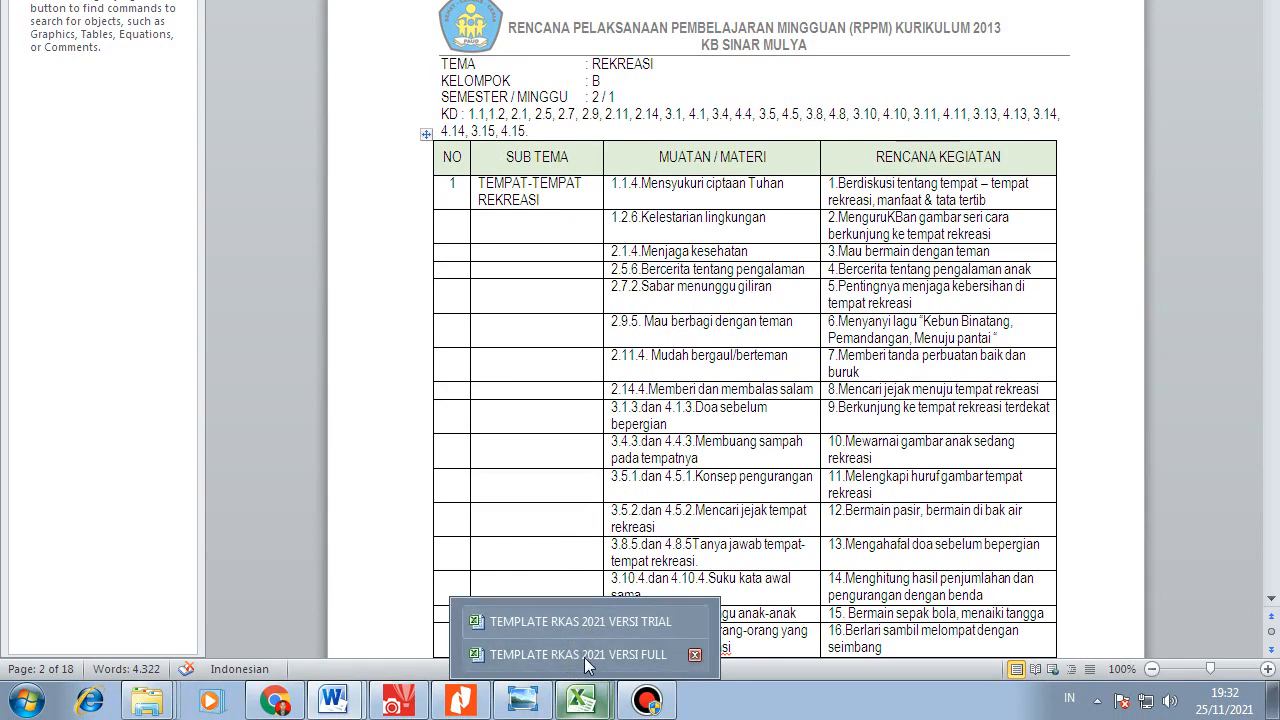
click(586, 657)
scroll(228, 448, down, 10)
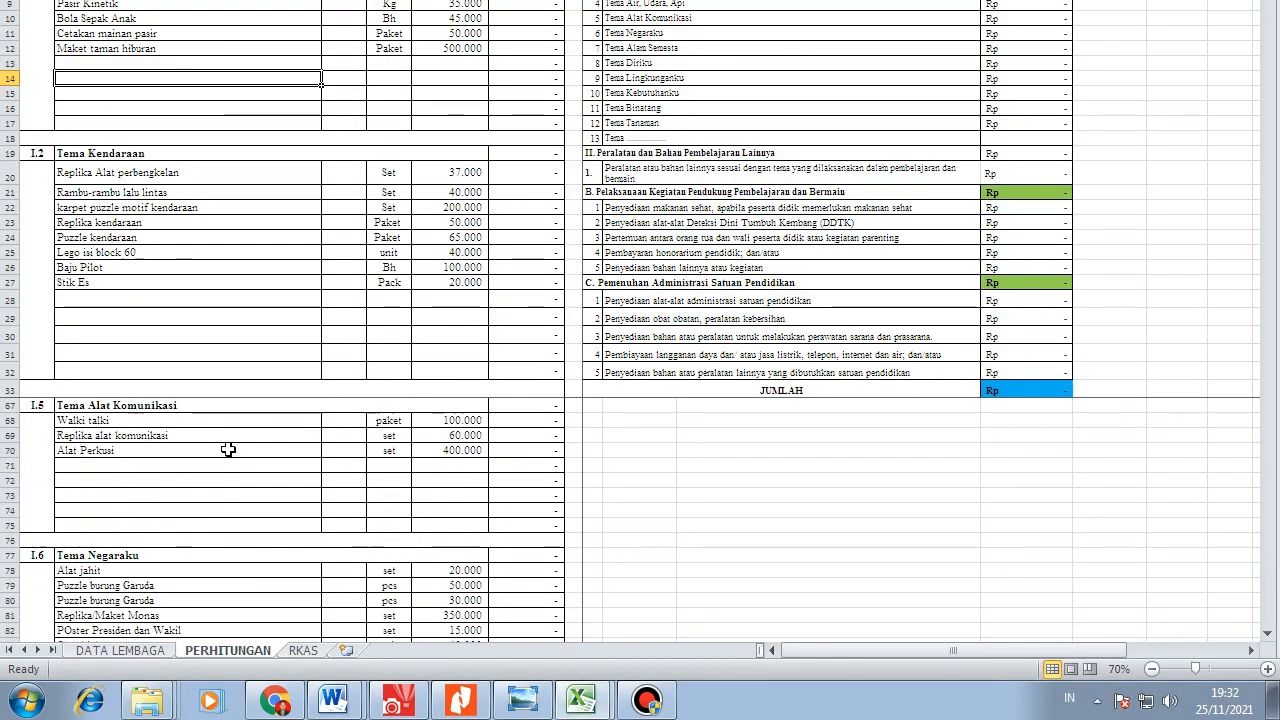
scroll(228, 452, down, 7)
scroll(228, 459, down, 4)
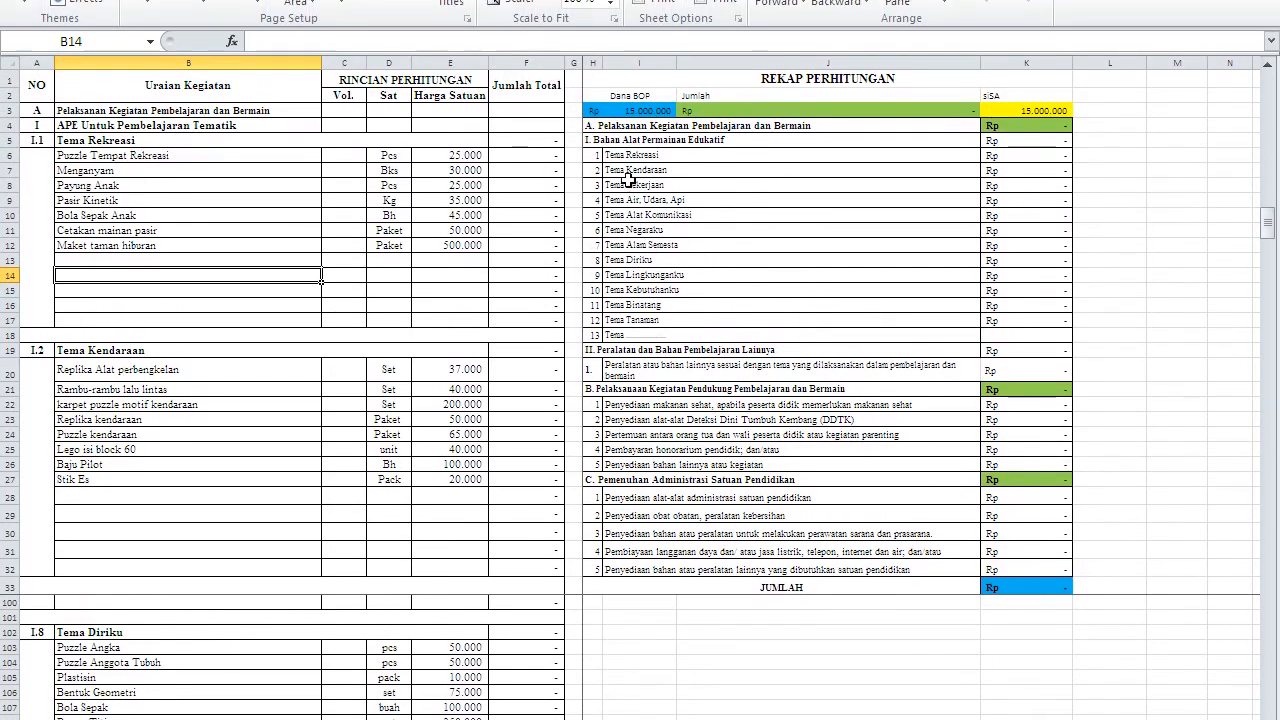
scroll(260, 690, up, 6)
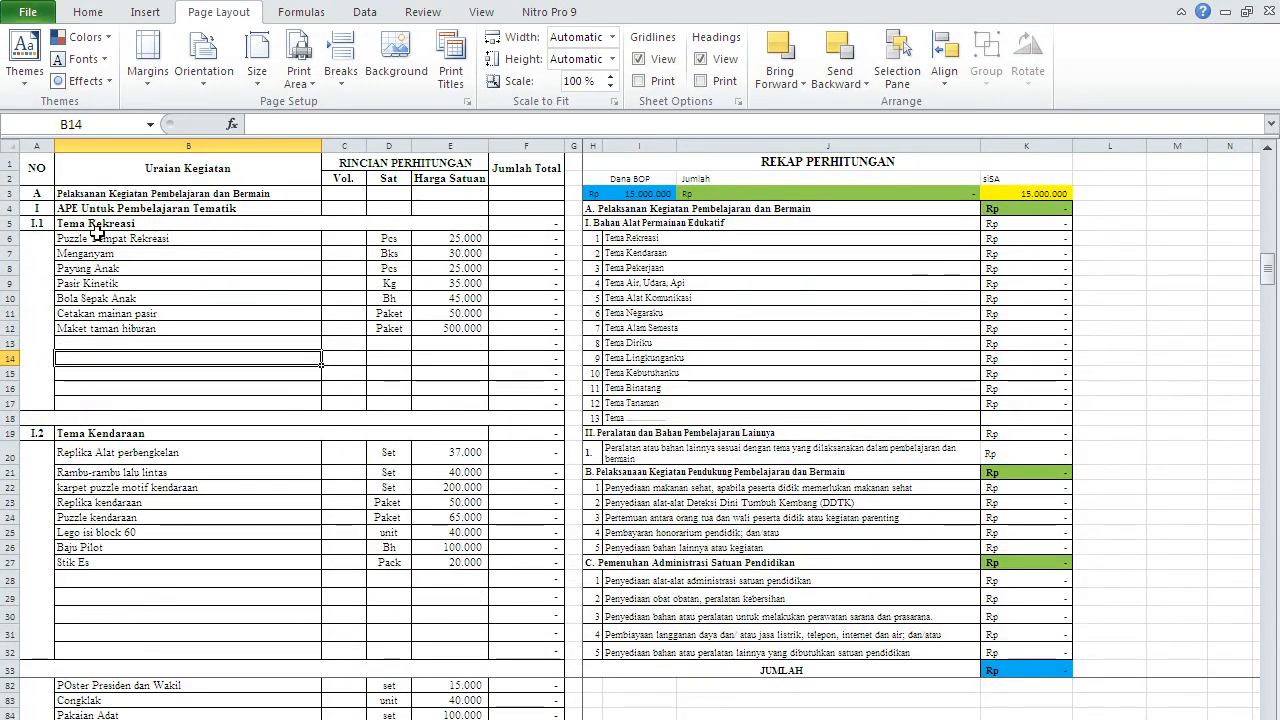
click(100, 181)
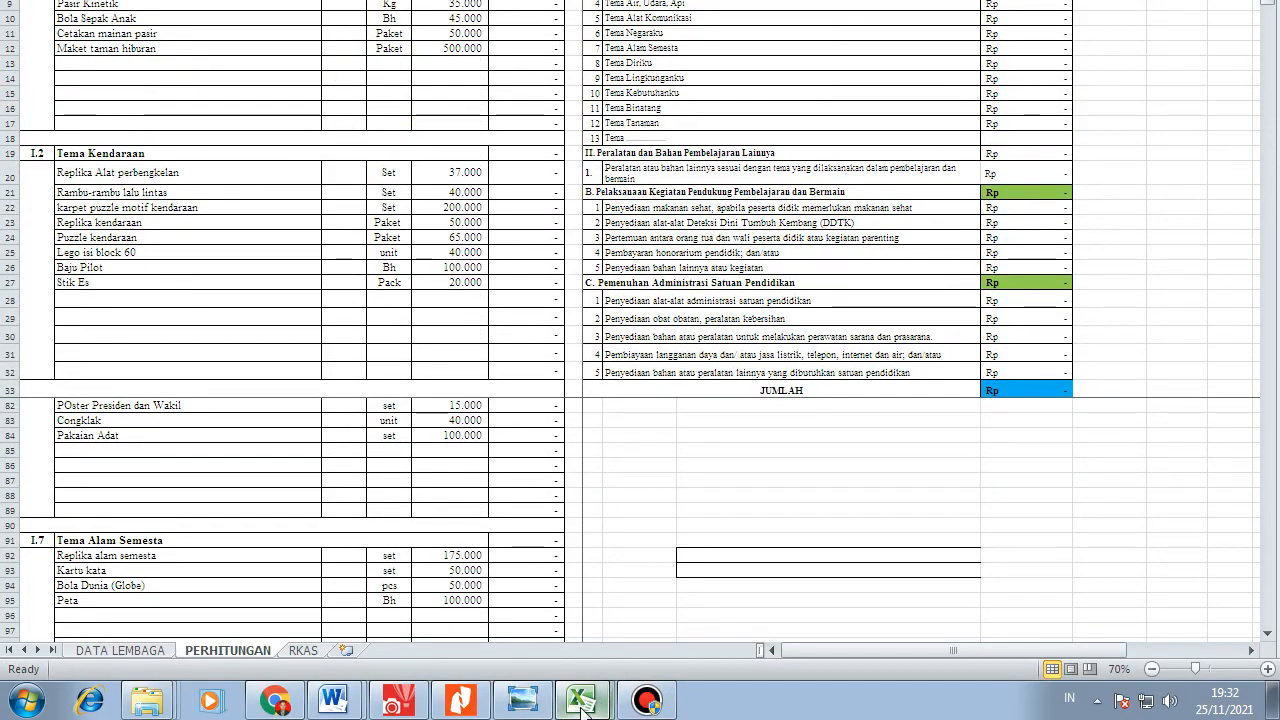
- Return to the RPPM document in Word and read the RENCANA KEGIATAN activities for the sub-theme TEMPAT-TEMPAT REKREASI
mouse_move(583, 707)
mouse_move(333, 700)
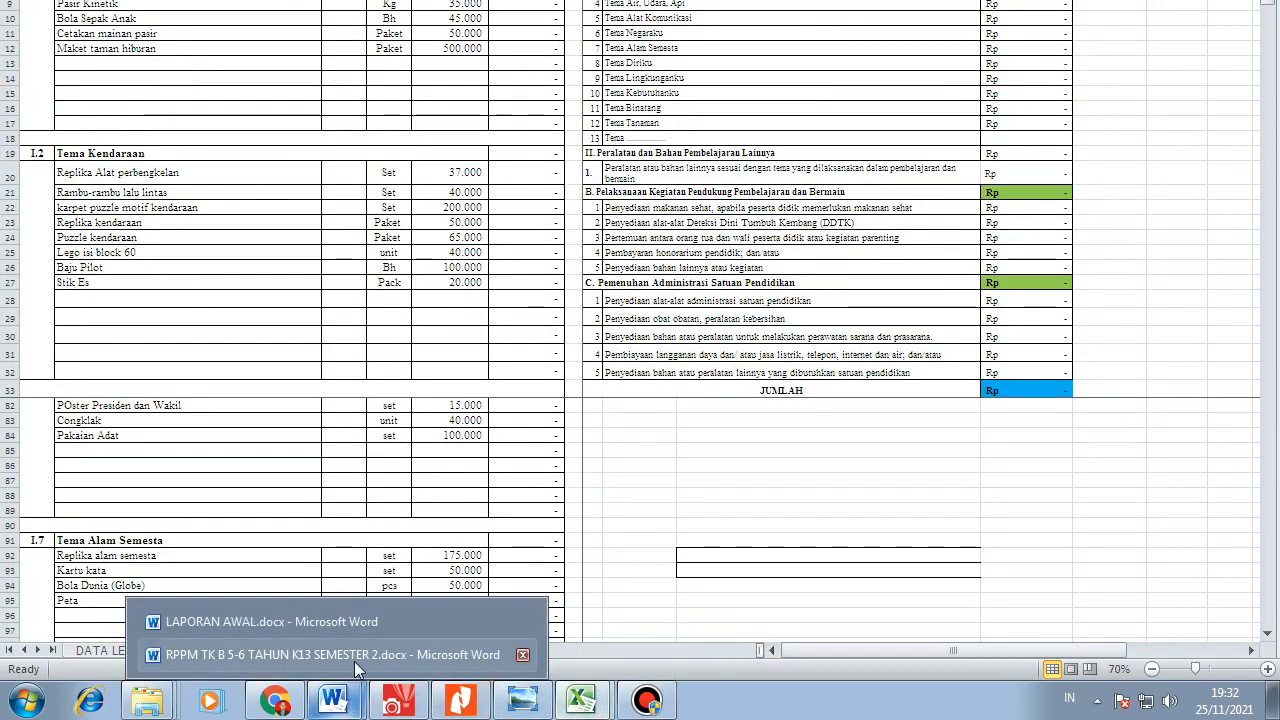
click(330, 666)
scroll(929, 288, up, 1)
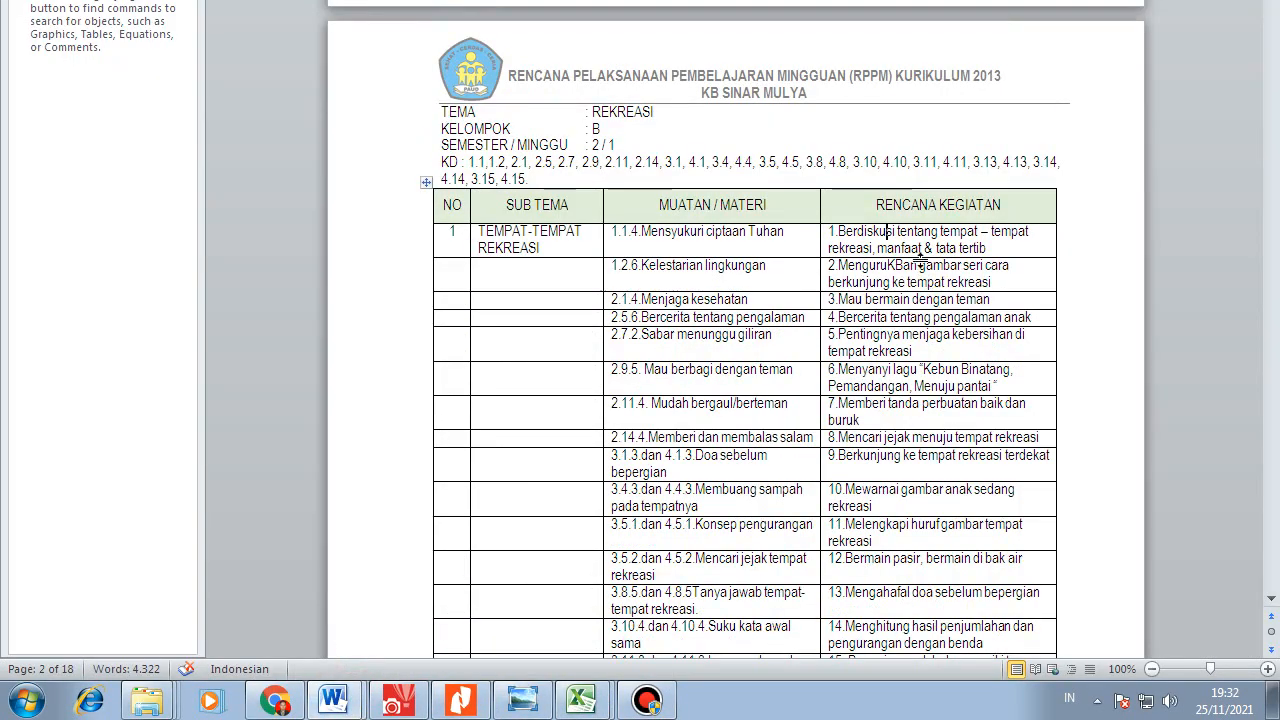
scroll(899, 265, down, 1)
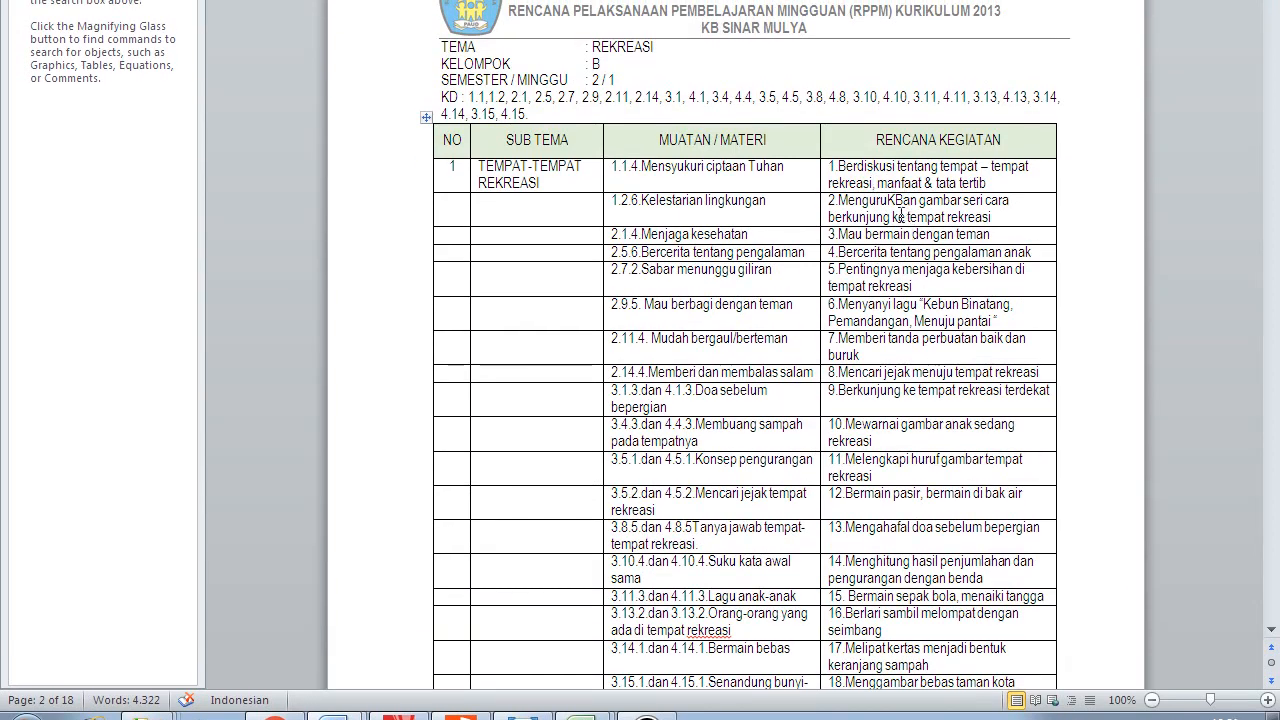
scroll(878, 226, down, 1)
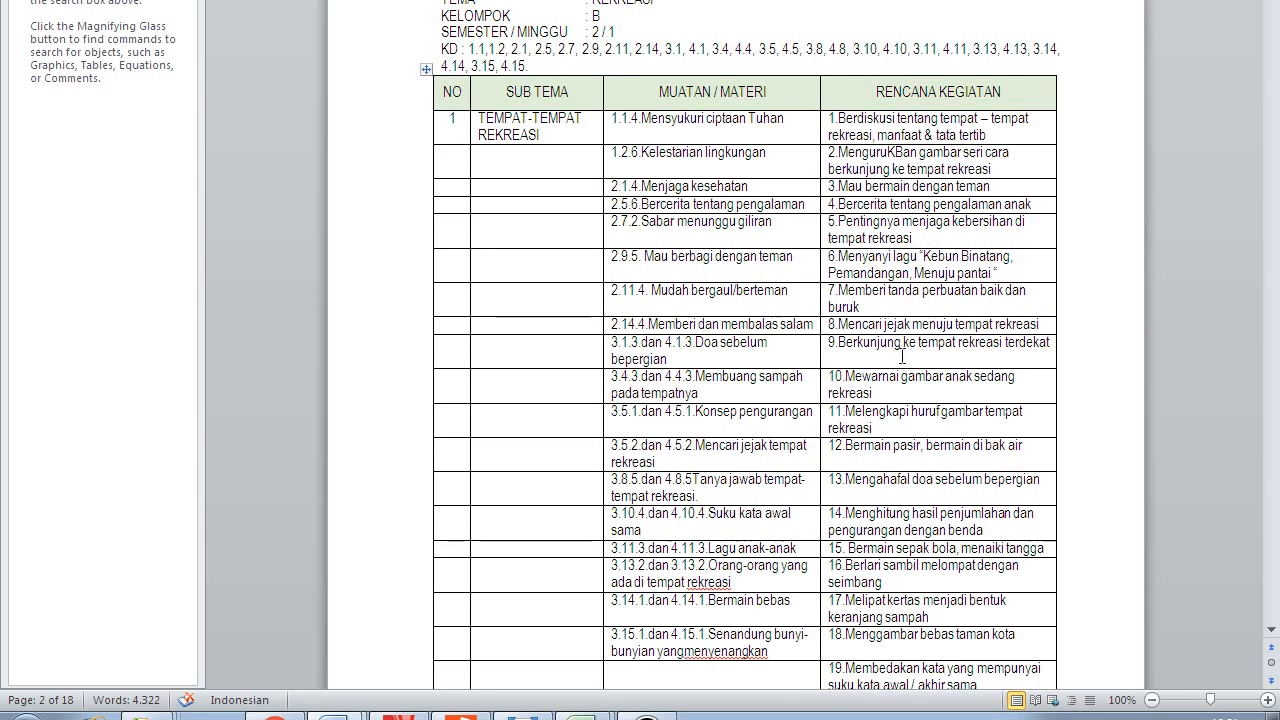
scroll(902, 358, down, 1)
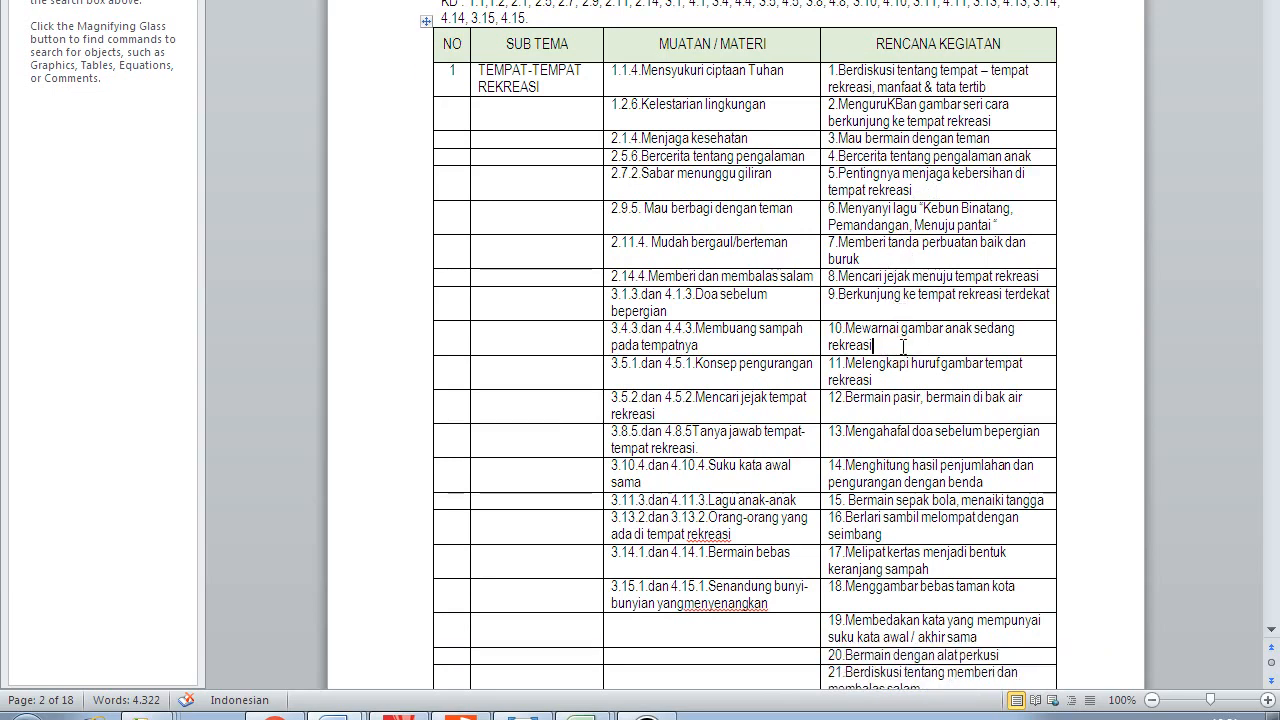
scroll(900, 345, down, 1)
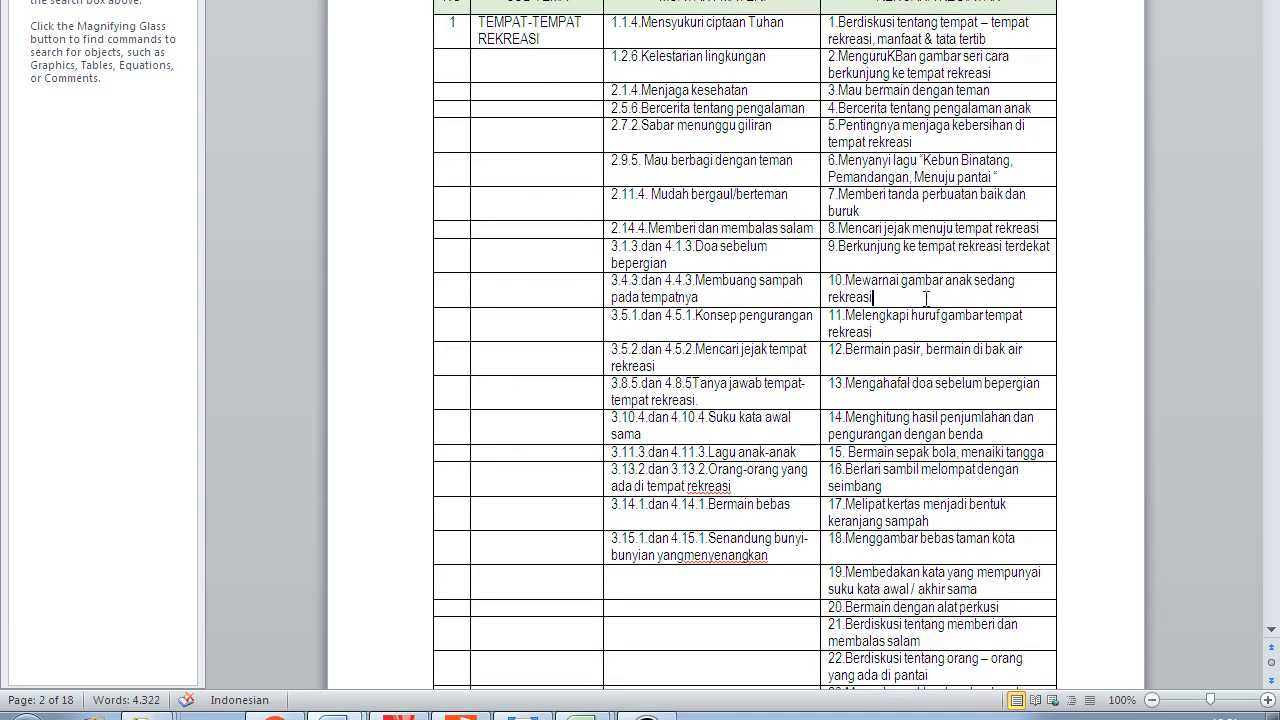
scroll(884, 290, down, 1)
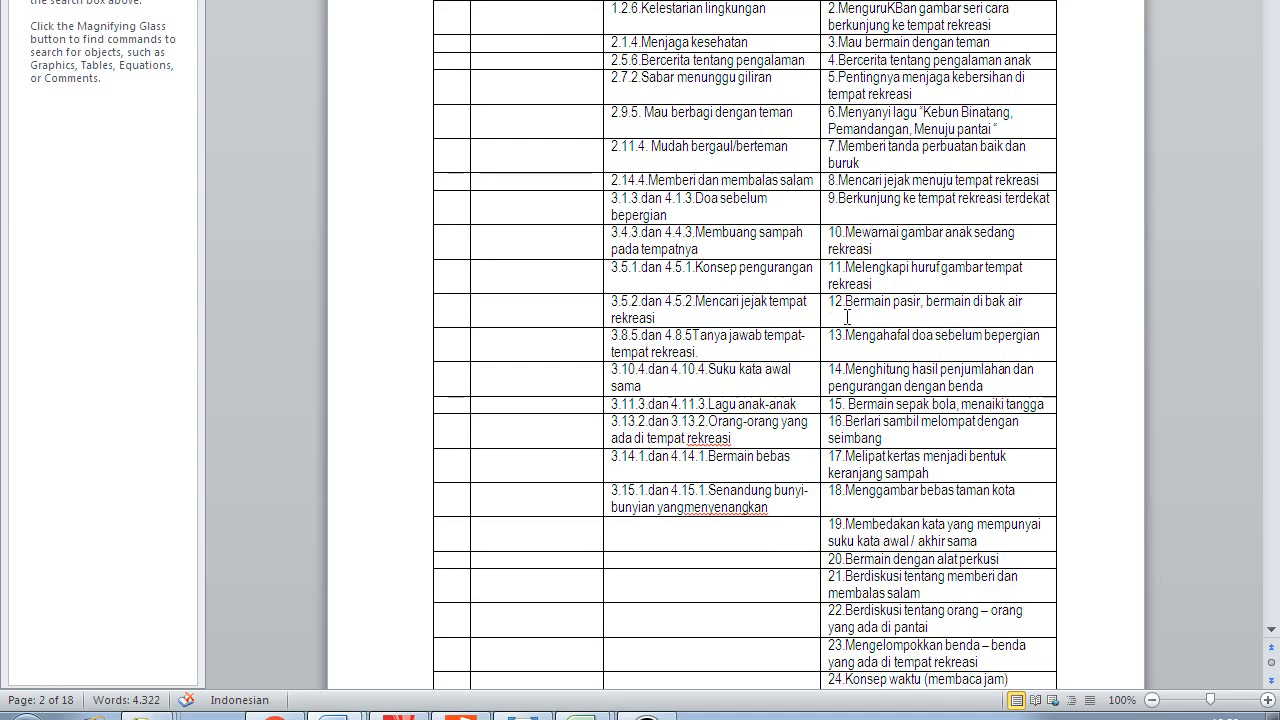
click(881, 247)
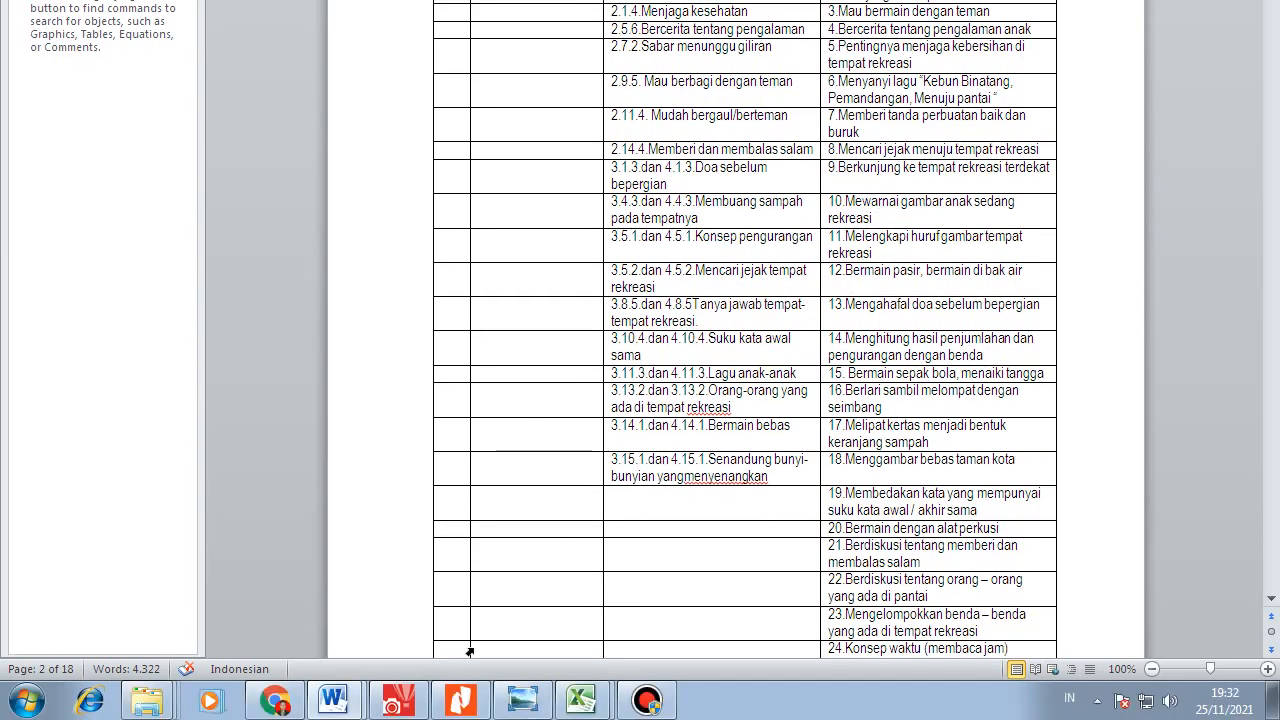
- Leave Word for the RKAS workbook and switch to the Nitro PDF to examine the Komponen and Keterangan table on page 2
mouse_move(575, 698)
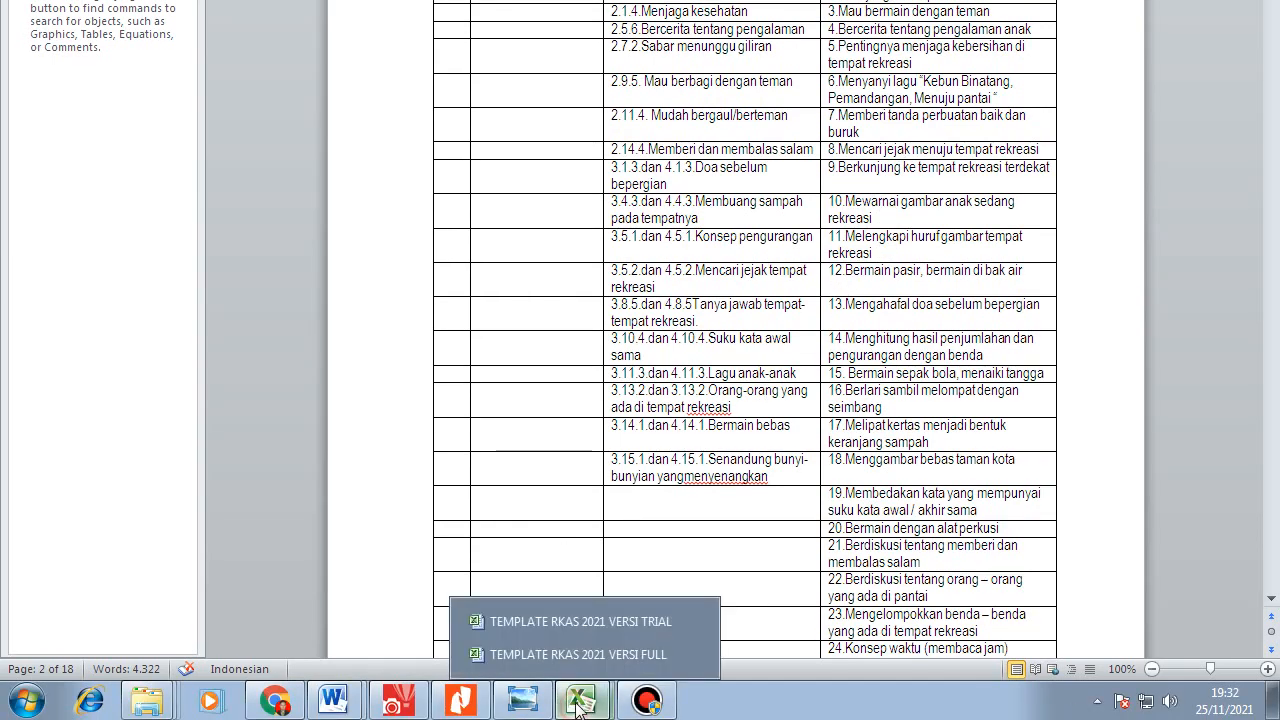
click(533, 655)
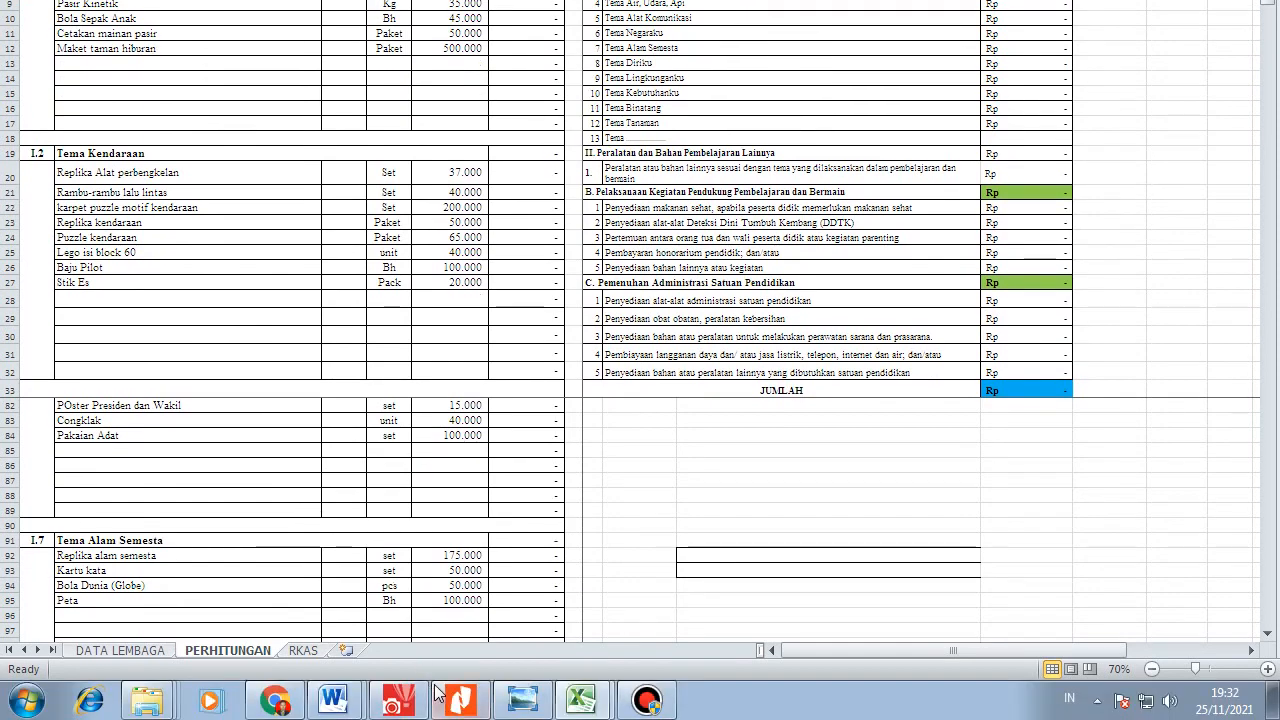
click(460, 700)
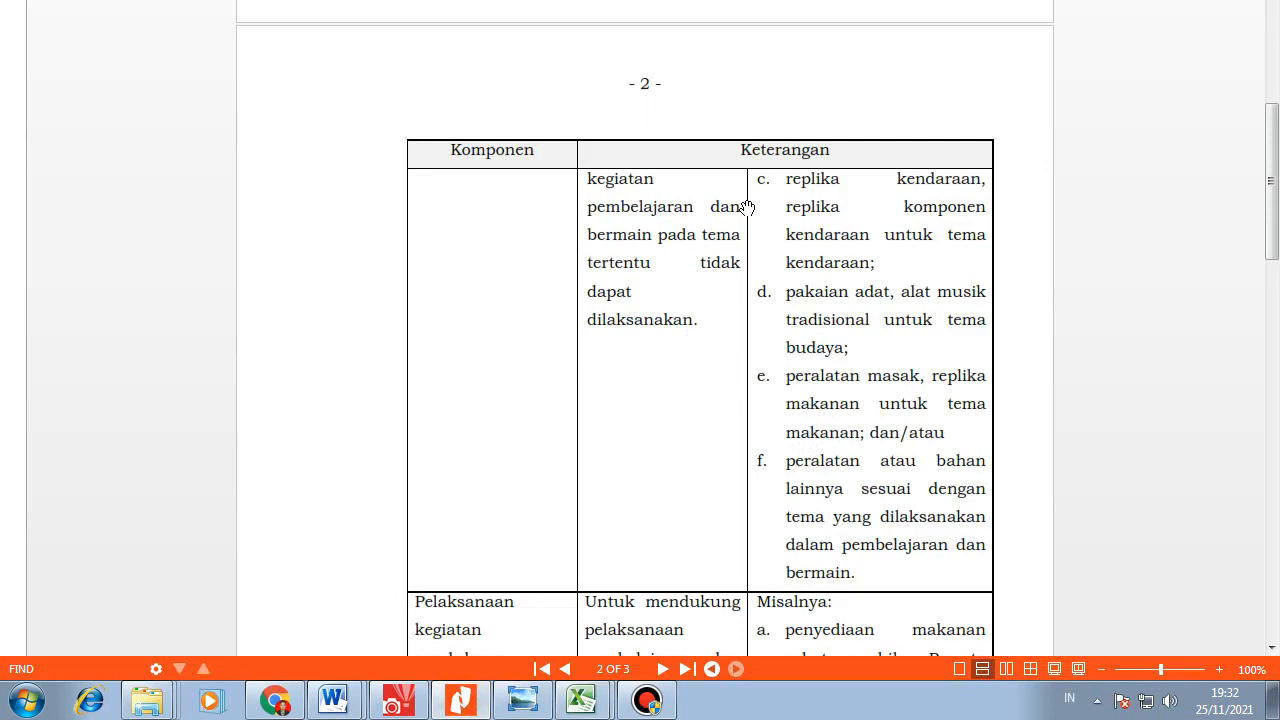
scroll(795, 381, up, 1)
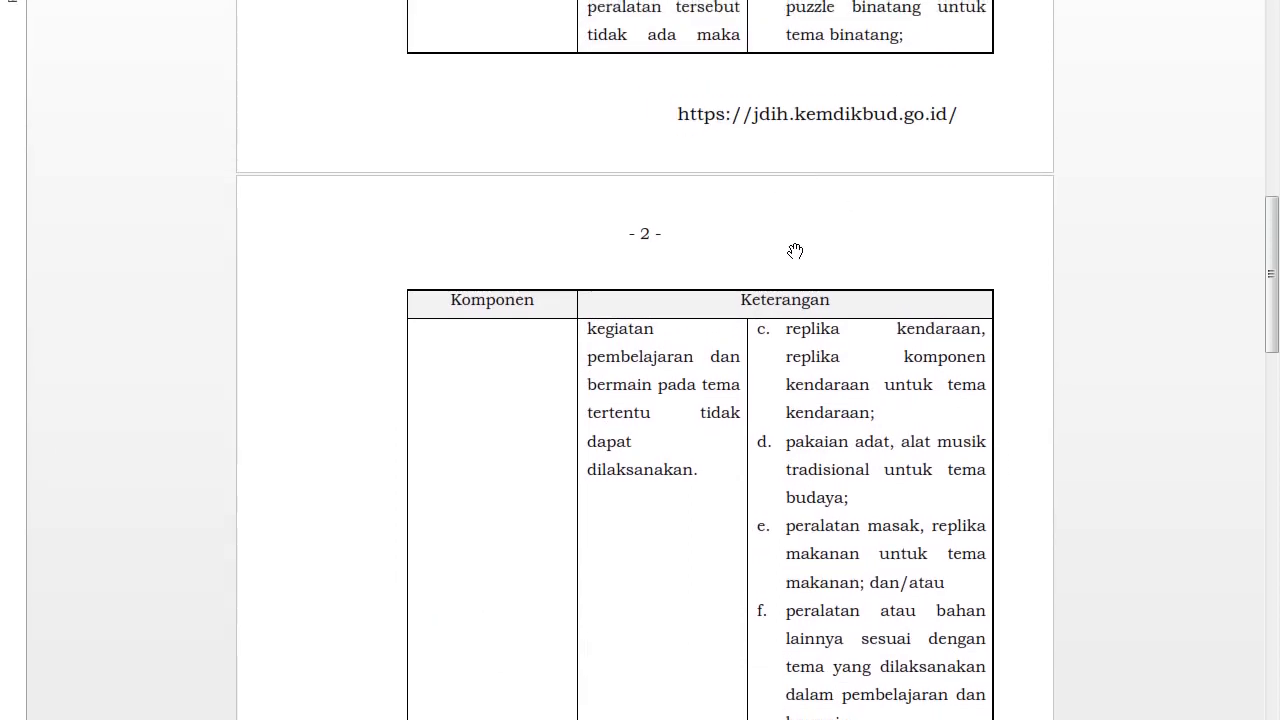
scroll(962, 470, down, 1)
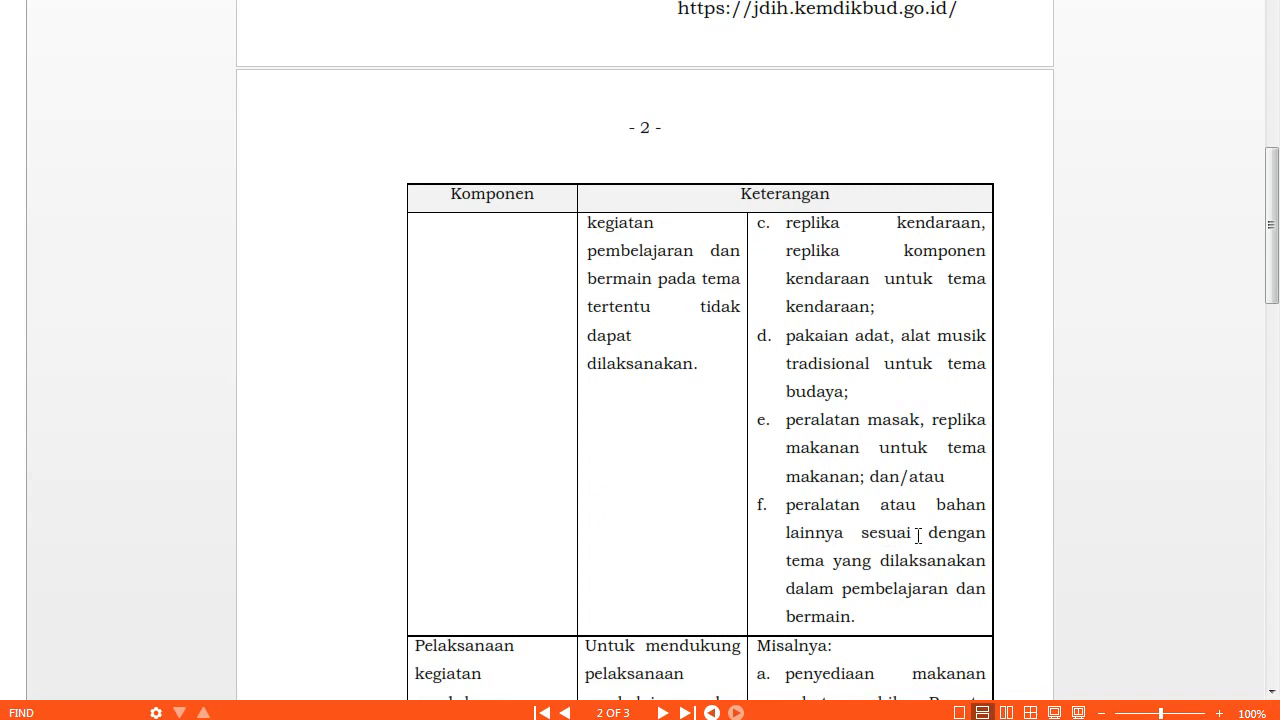
- Read the theme-related equipment examples in the PDF table, and switch to the Excel workbook TEMPLATE RKAS 2021 VERSI FULL
scroll(813, 512, down, 1)
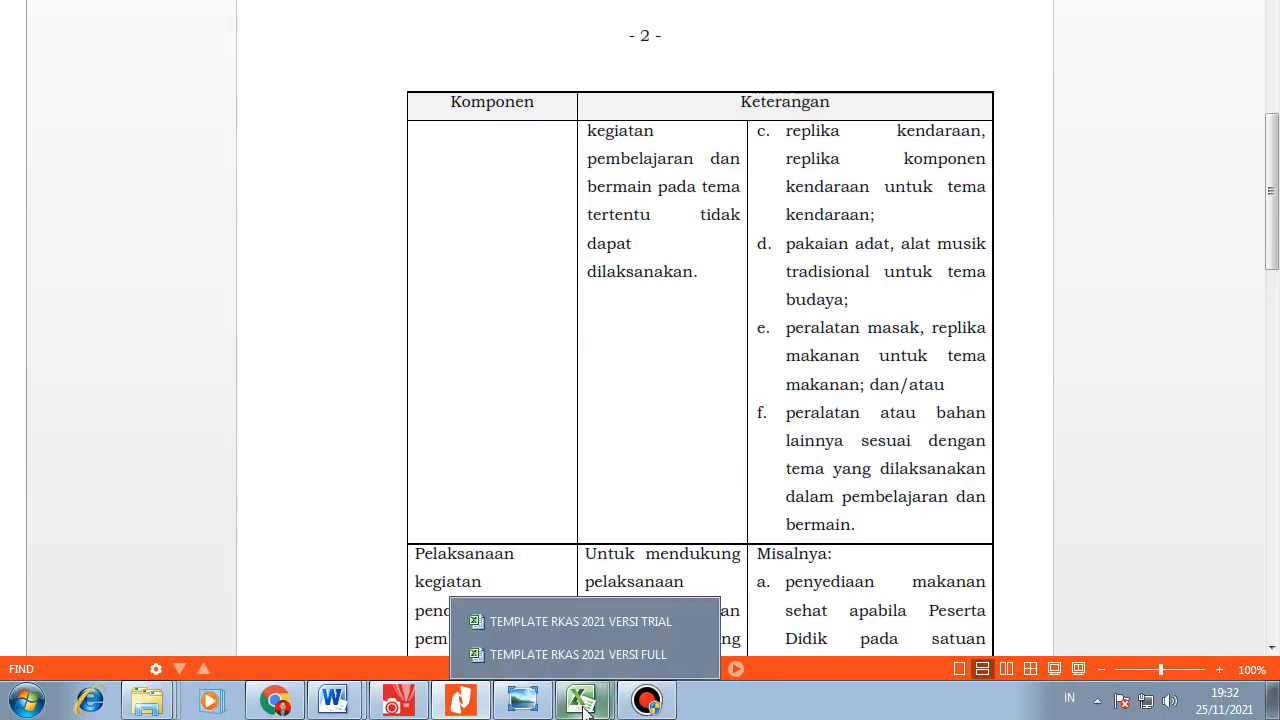
mouse_move(580, 700)
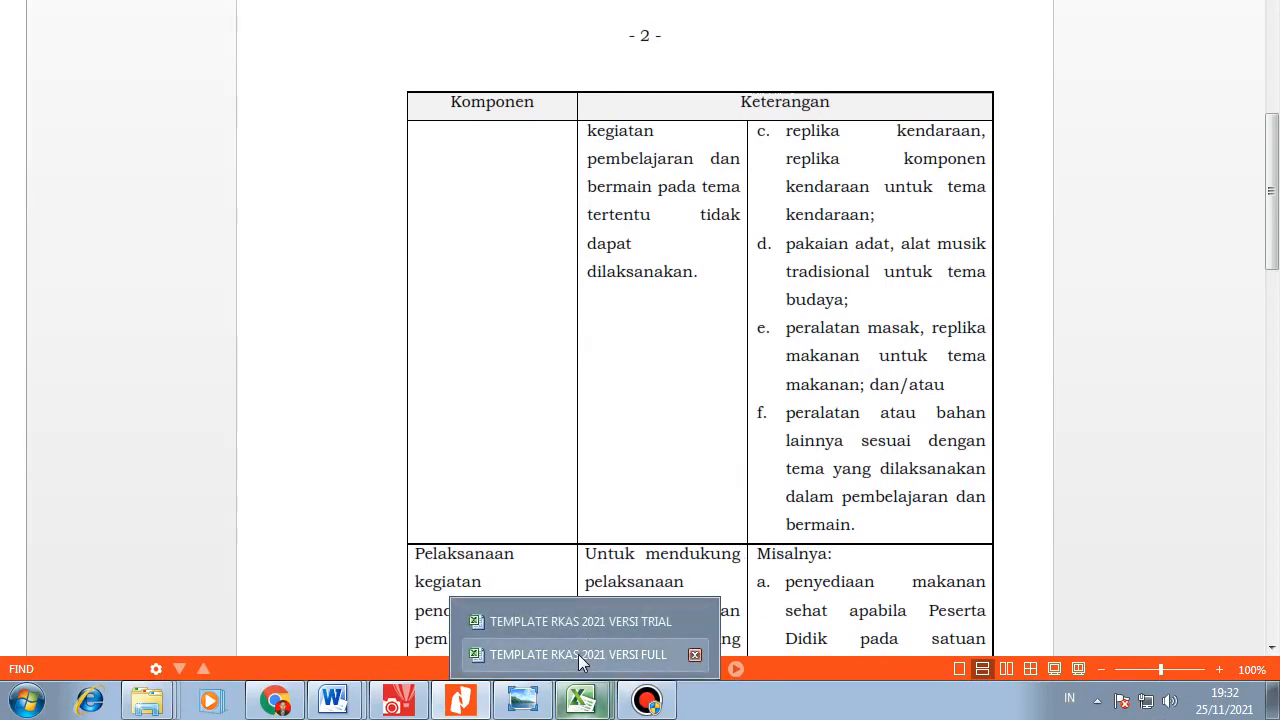
click(578, 654)
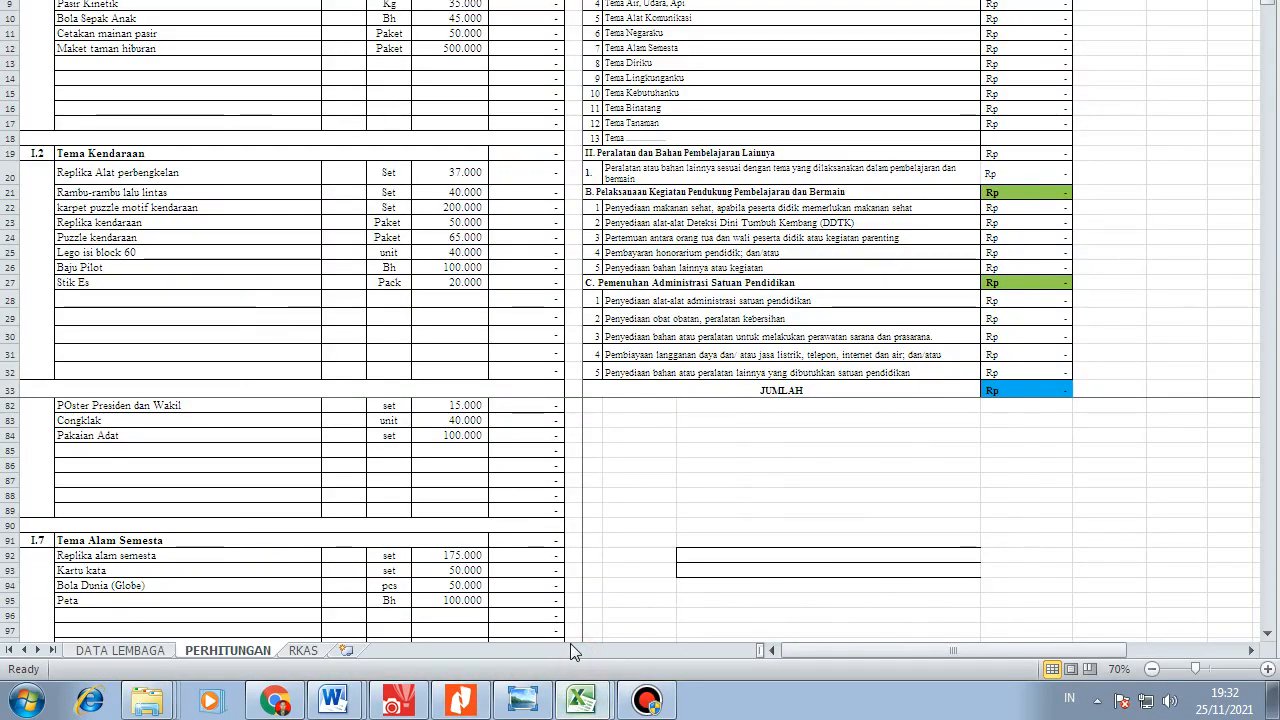
- Switch to the Word document RPPM TK B 5-6 TAHUN K13 SEMESTER 2.docx and read the RENCANA KEGIATAN list for the REKREASI theme
mouse_move(365, 707)
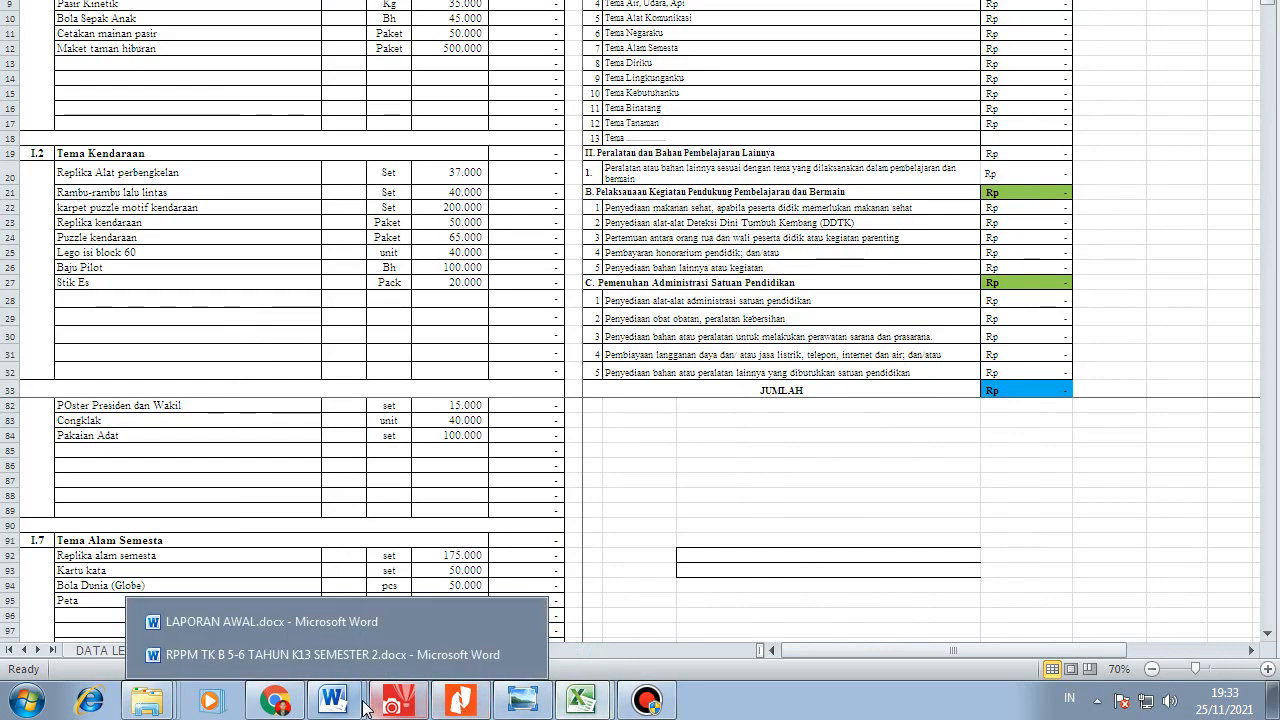
click(330, 656)
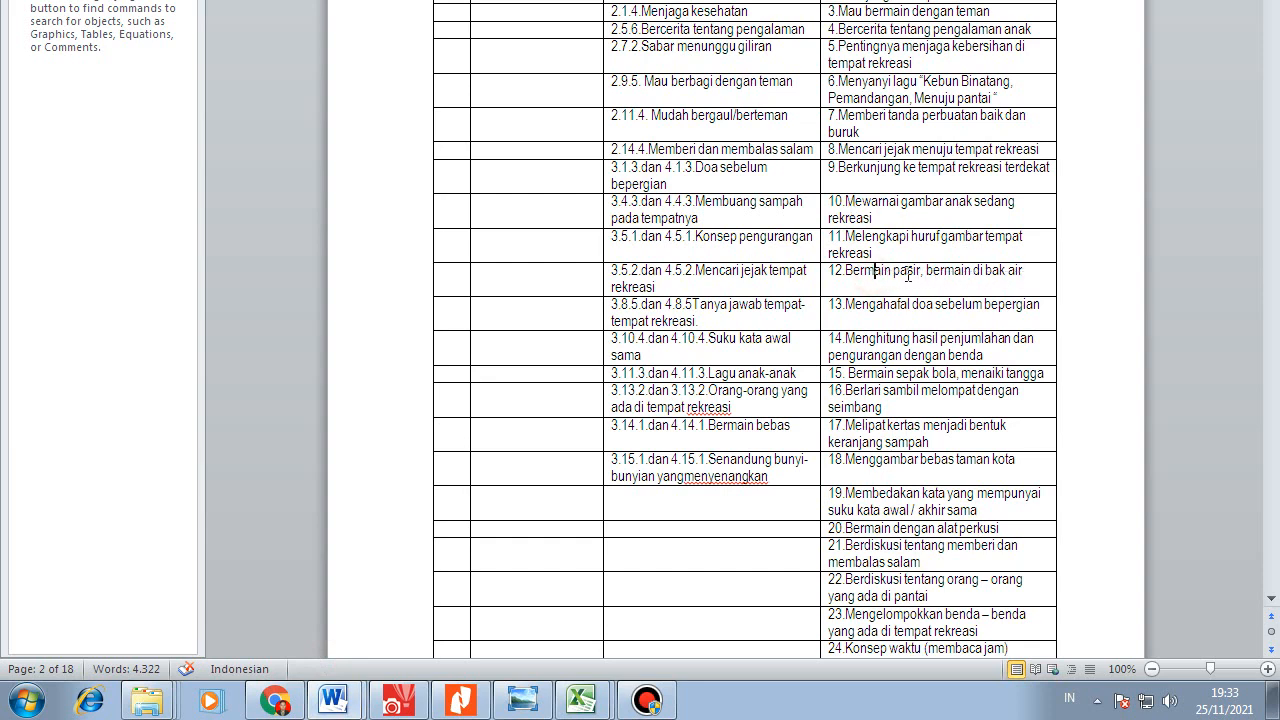
scroll(908, 275, down, 1)
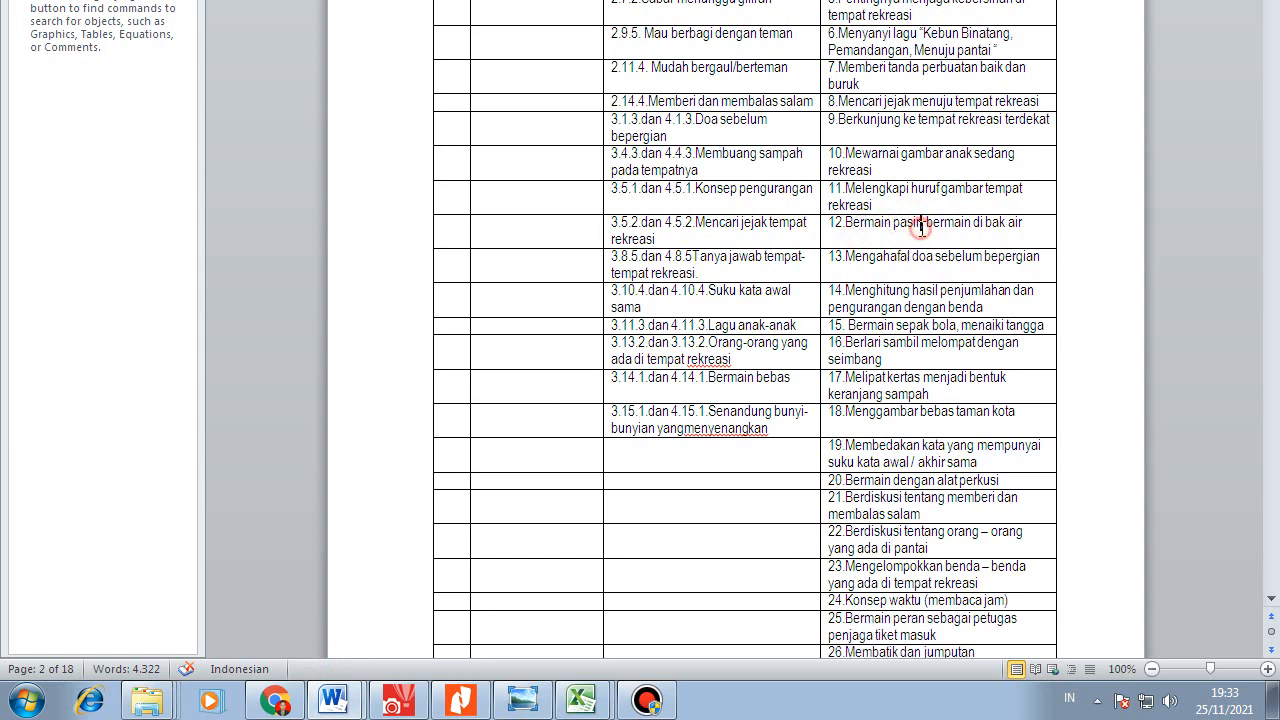
click(879, 191)
click(870, 192)
click(888, 196)
click(900, 202)
click(912, 192)
click(908, 289)
scroll(909, 292, down, 3)
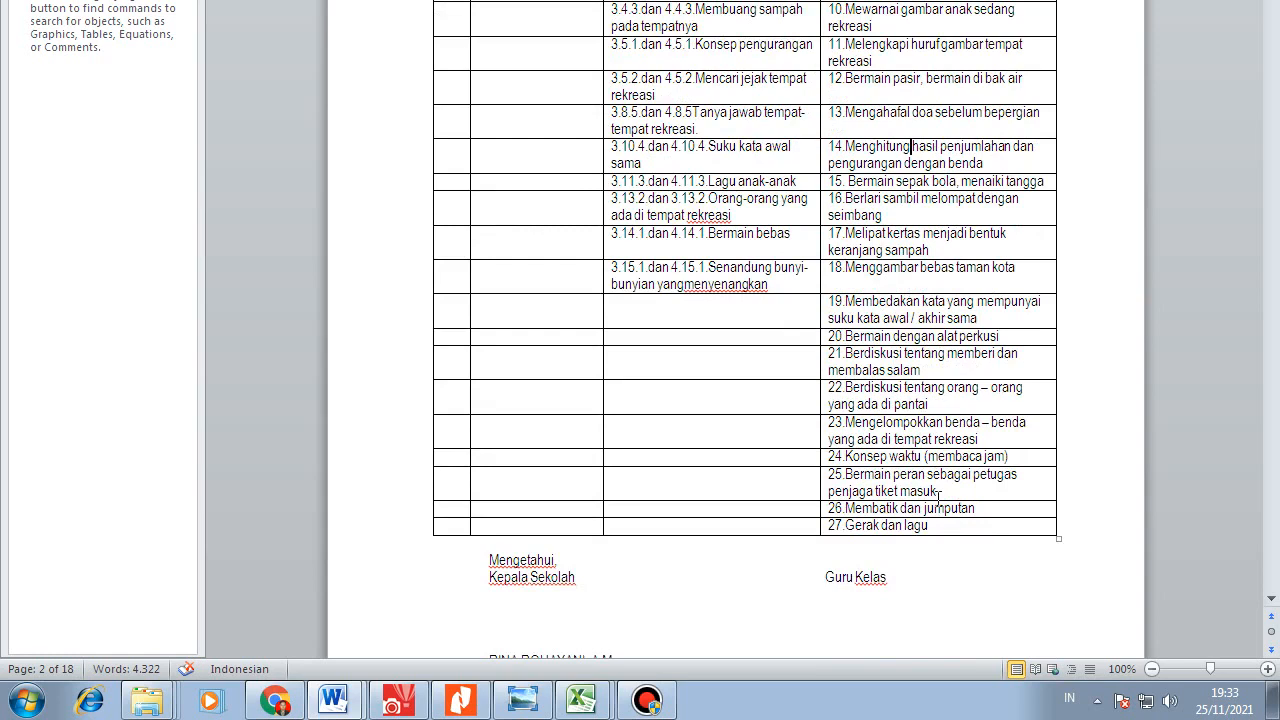
scroll(940, 495, up, 6)
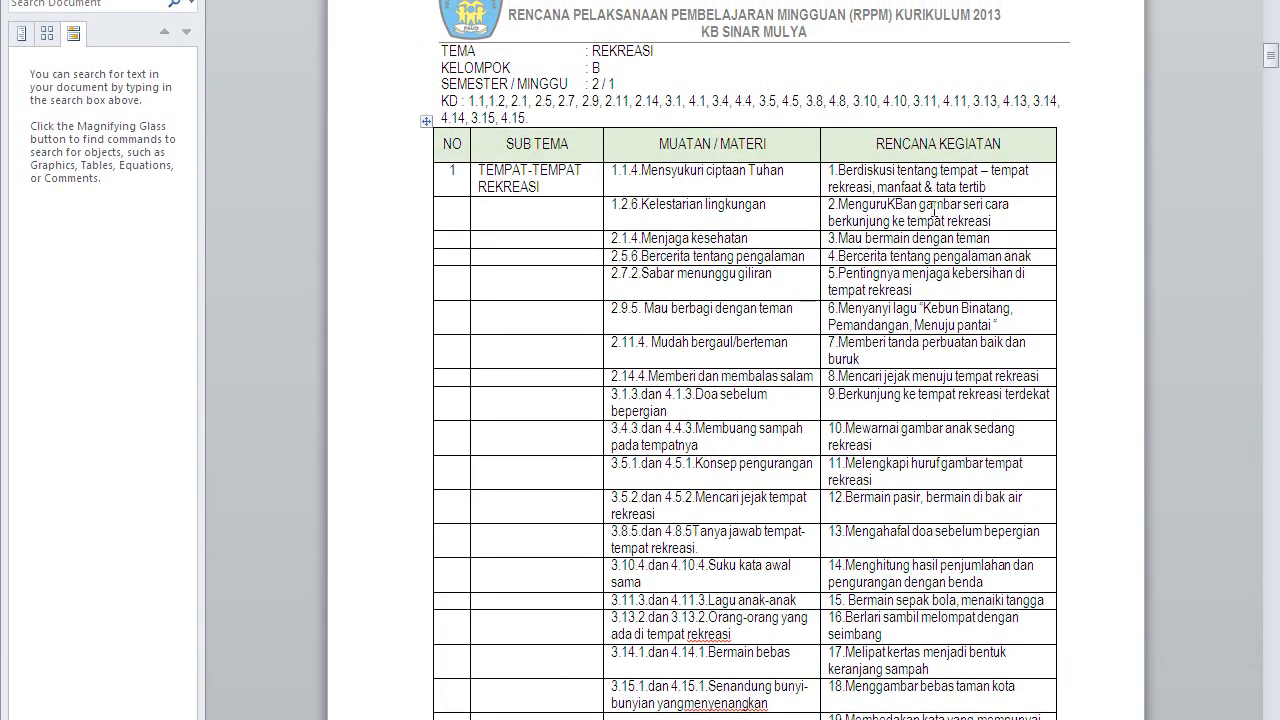
scroll(934, 210, down, 5)
scroll(945, 285, down, 3)
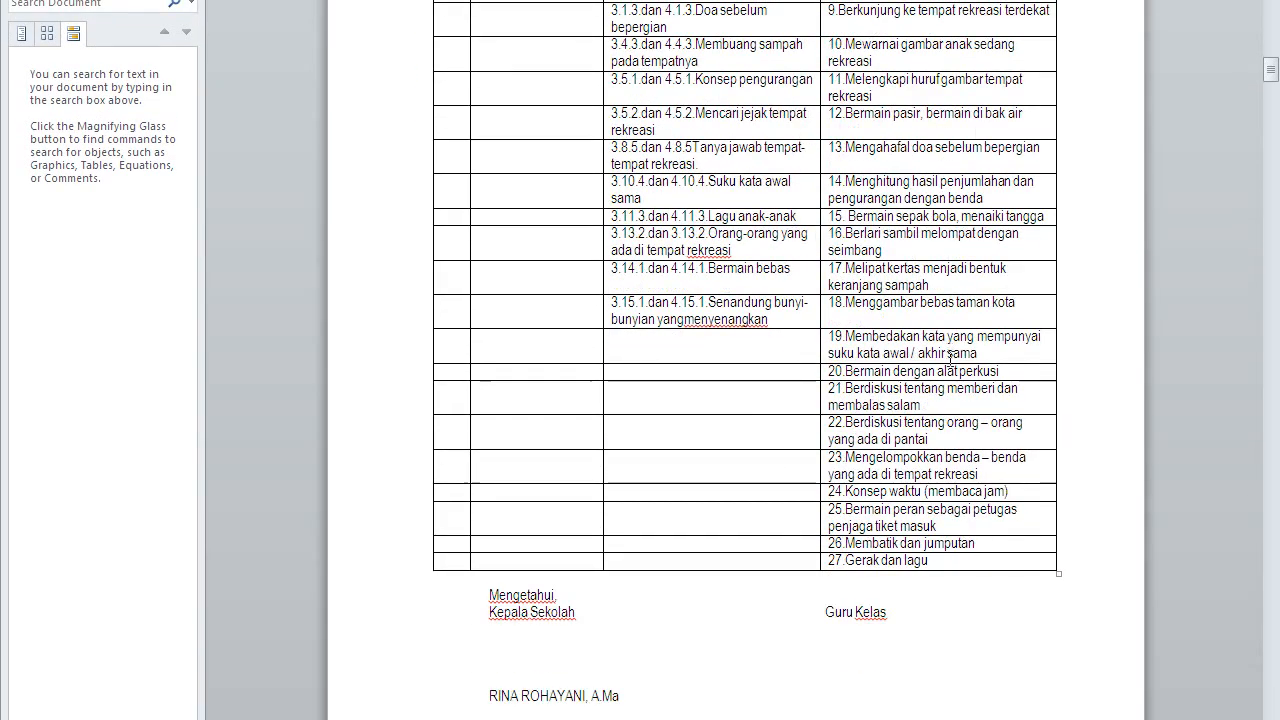
click(885, 218)
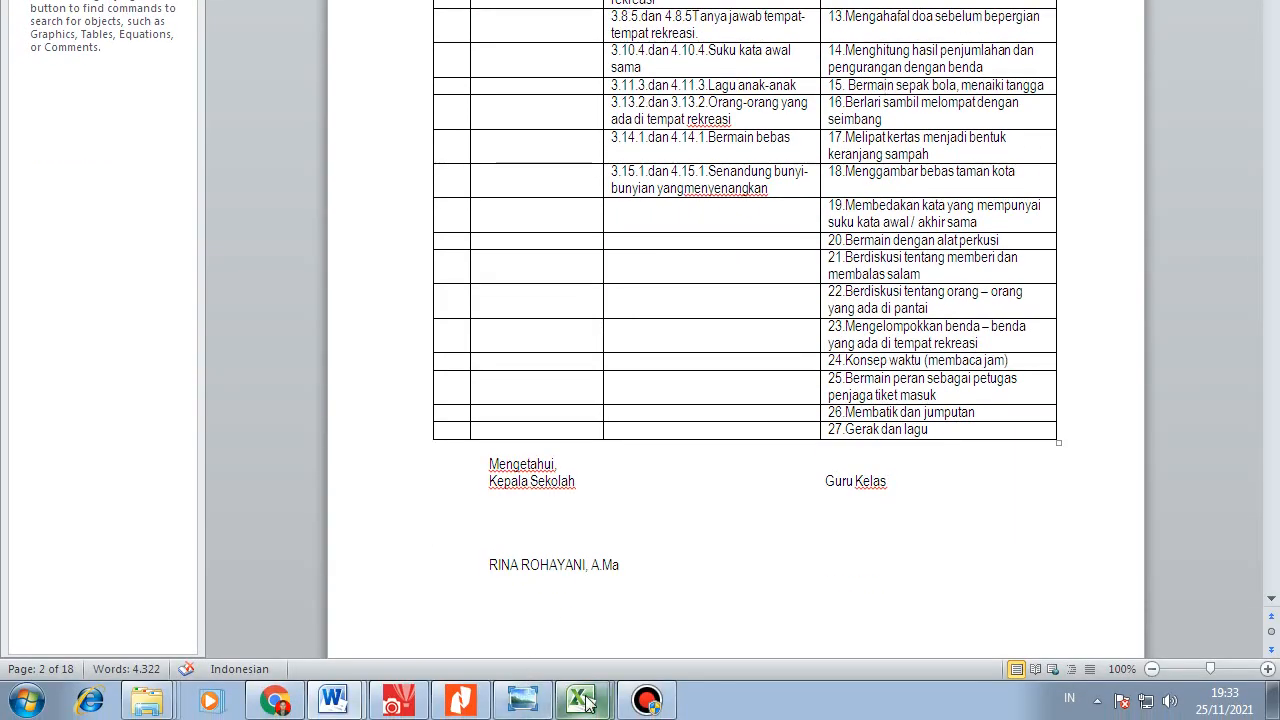
- Return to the Excel workbook TEMPLATE RKAS 2021 VERSI FULL and check the Bola Sepak Anak item under Tema Rekreasi
mouse_move(581, 700)
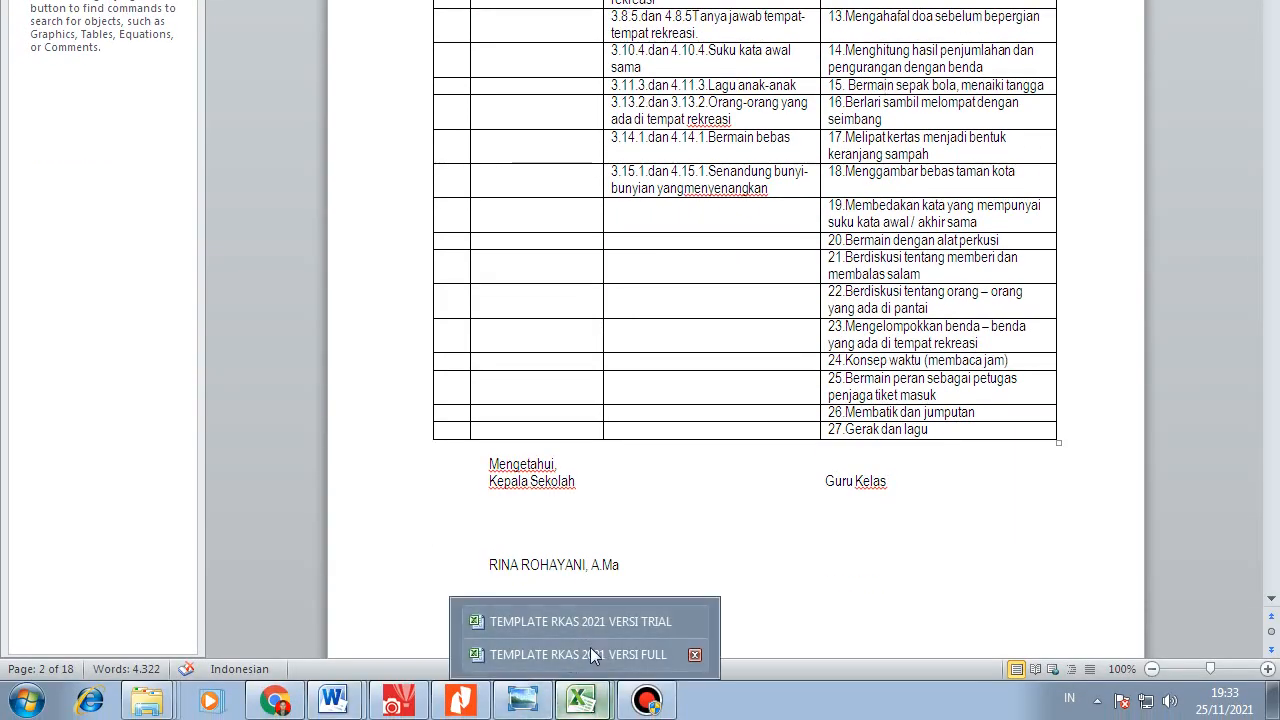
click(575, 654)
scroll(200, 25, up, 1)
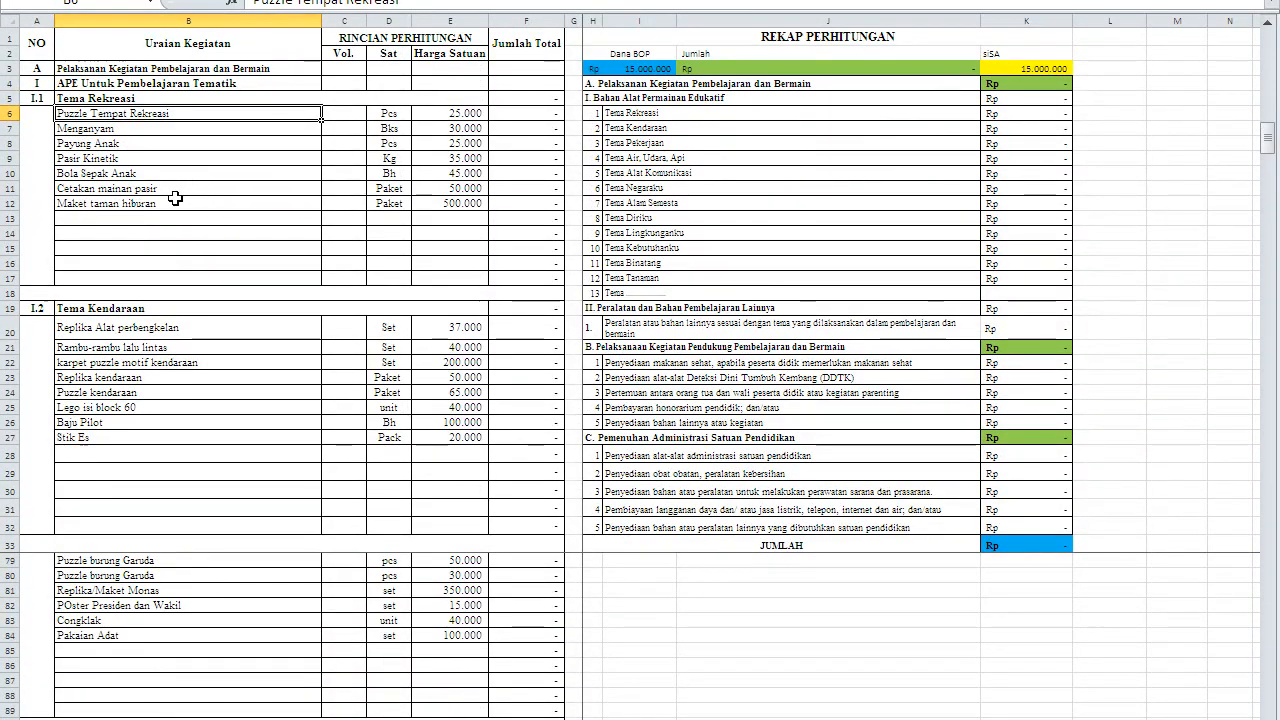
scroll(168, 38, up, 4)
click(146, 23)
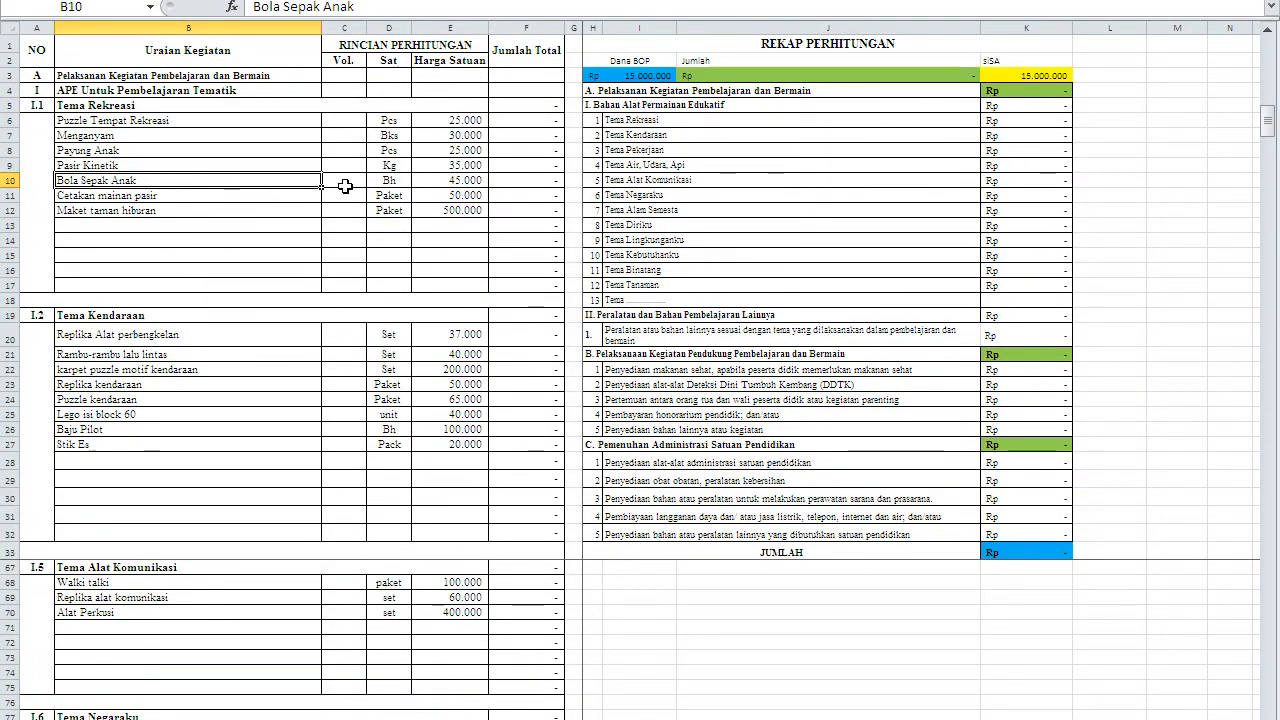
- Set Vol. to 1 for all seven Tema Rekreasi items, from Puzzle Tempat Rekreasi through Maket taman hiburan
click(340, 174)
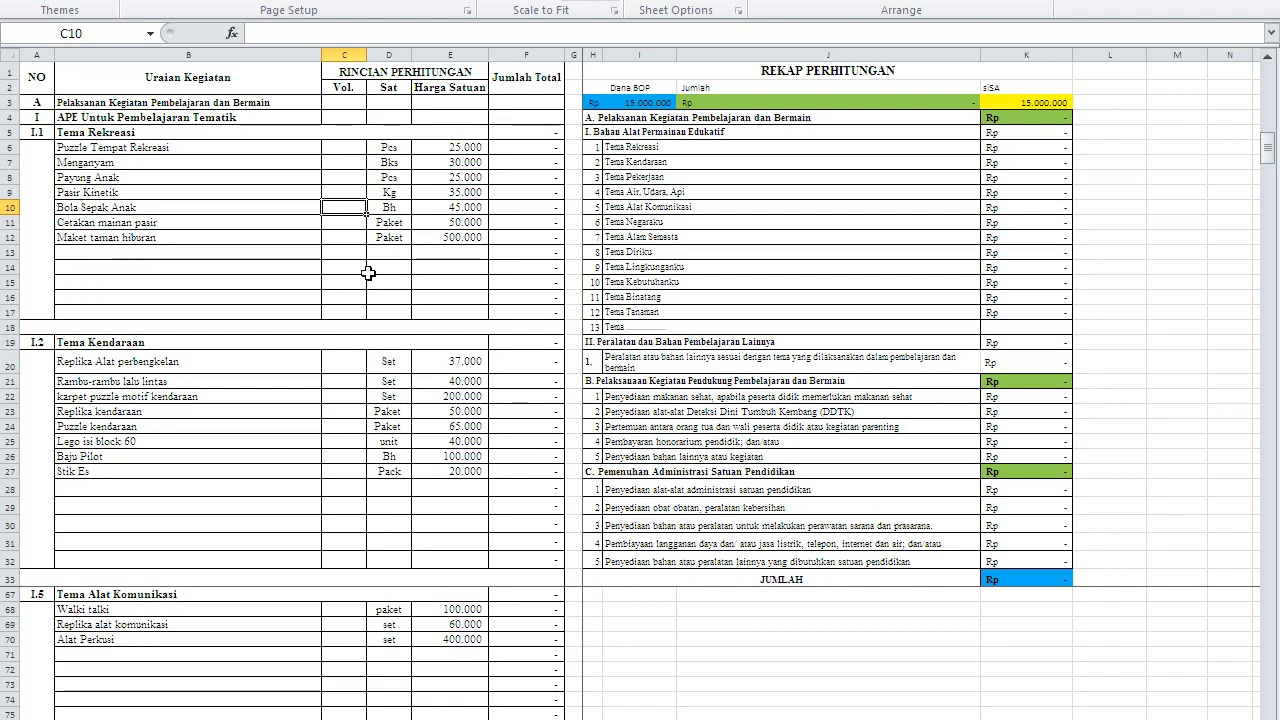
key(Up)
key(Up)
key(Up)
key(Up)
text(1)
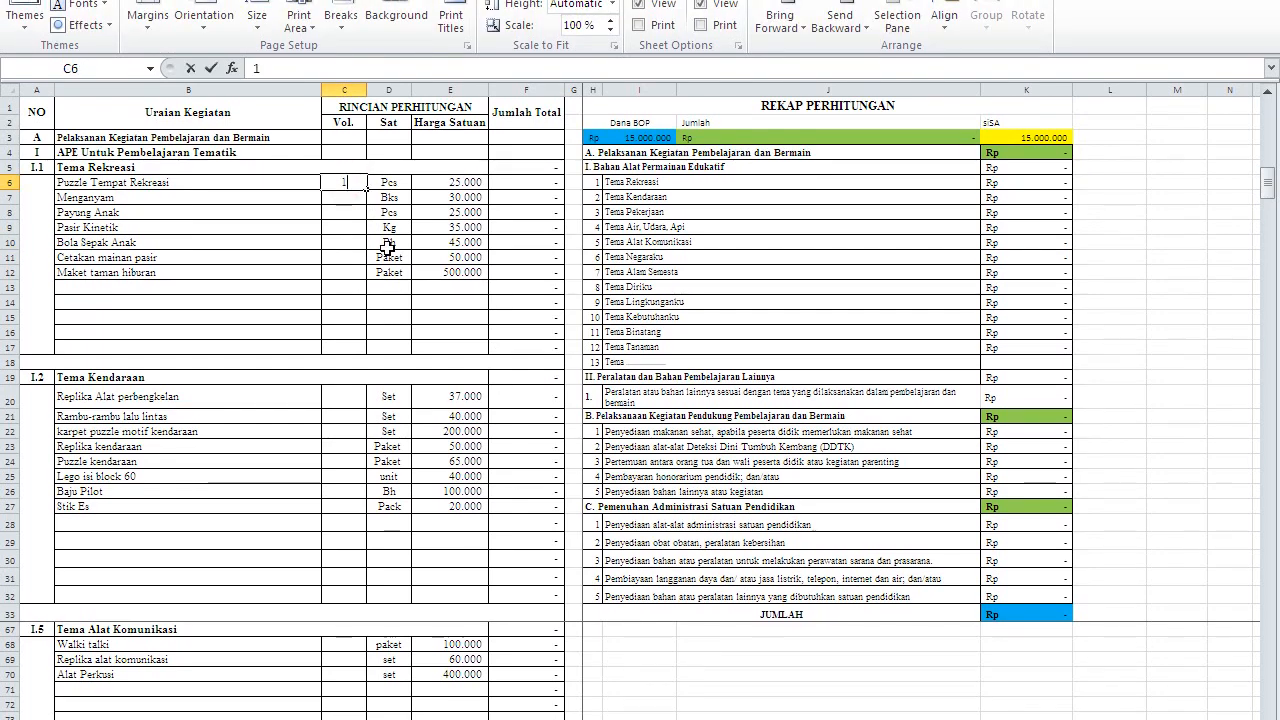
key(Return)
text(1)
key(Return)
text(1)
key(Return)
text(1)
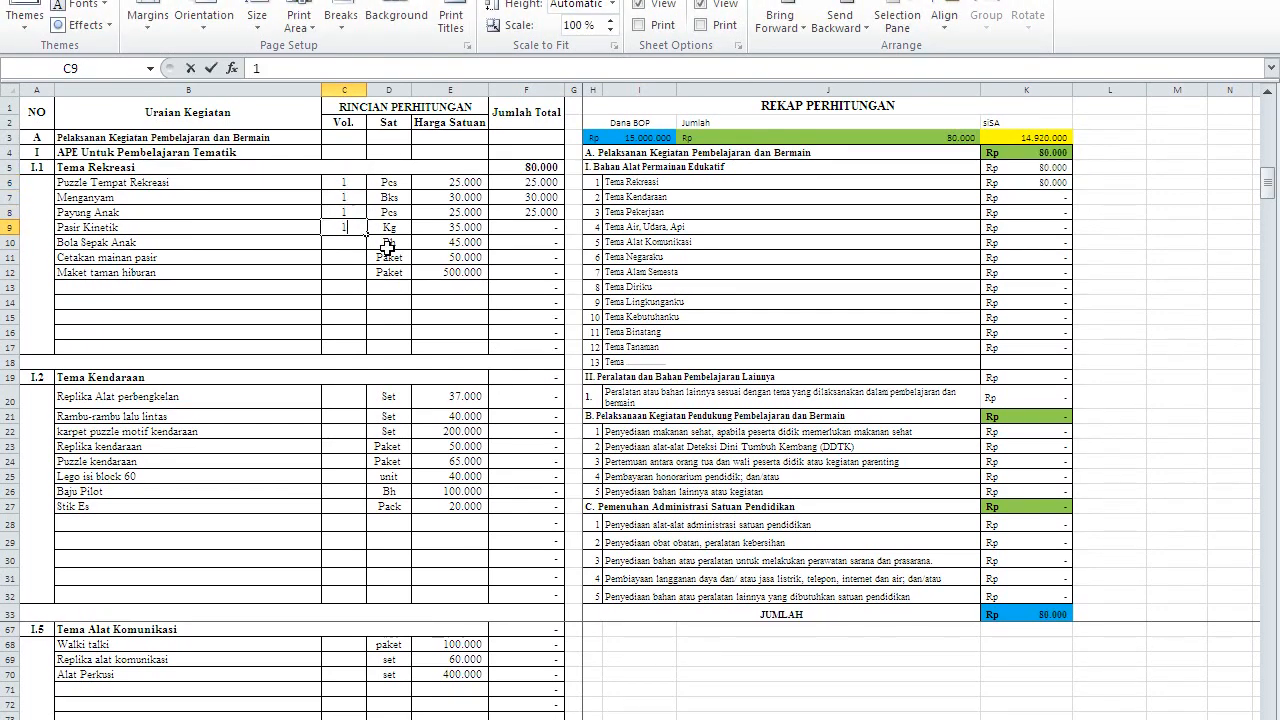
key(Return)
text(1)
key(Return)
text(1)
key(Return)
text(1)
key(Return)
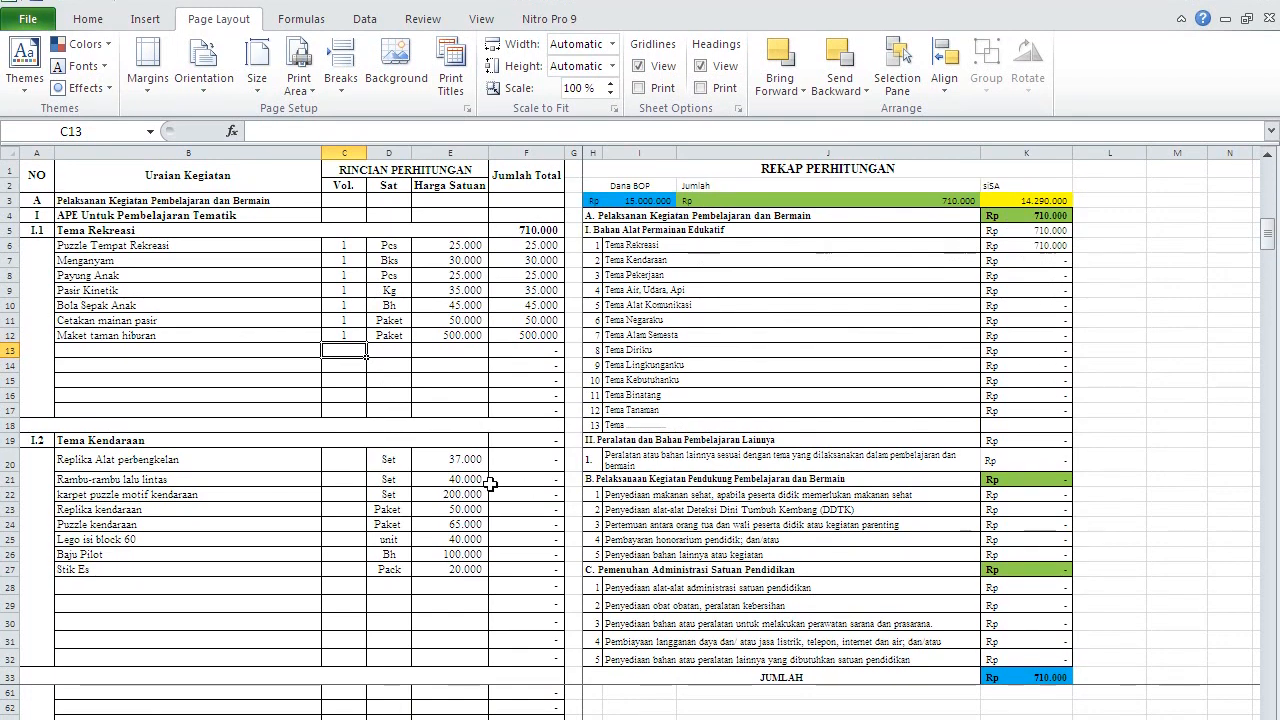
- Under Tema Kendaraan, enter Vol. 1 for Rambu-rambu lalu lintas, Replika kendaraan and Puzzle kendaraan, and 11 for karpet puzzle motif kendaraan
click(344, 482)
key(Up)
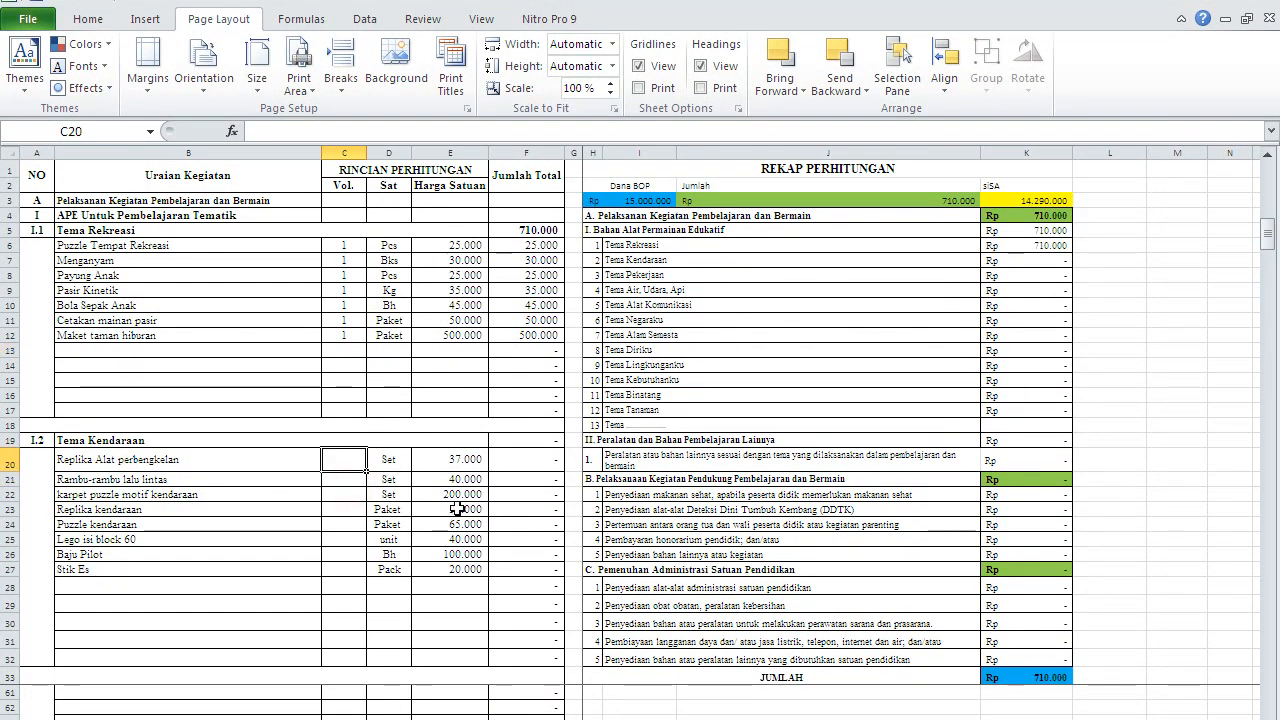
key(Down)
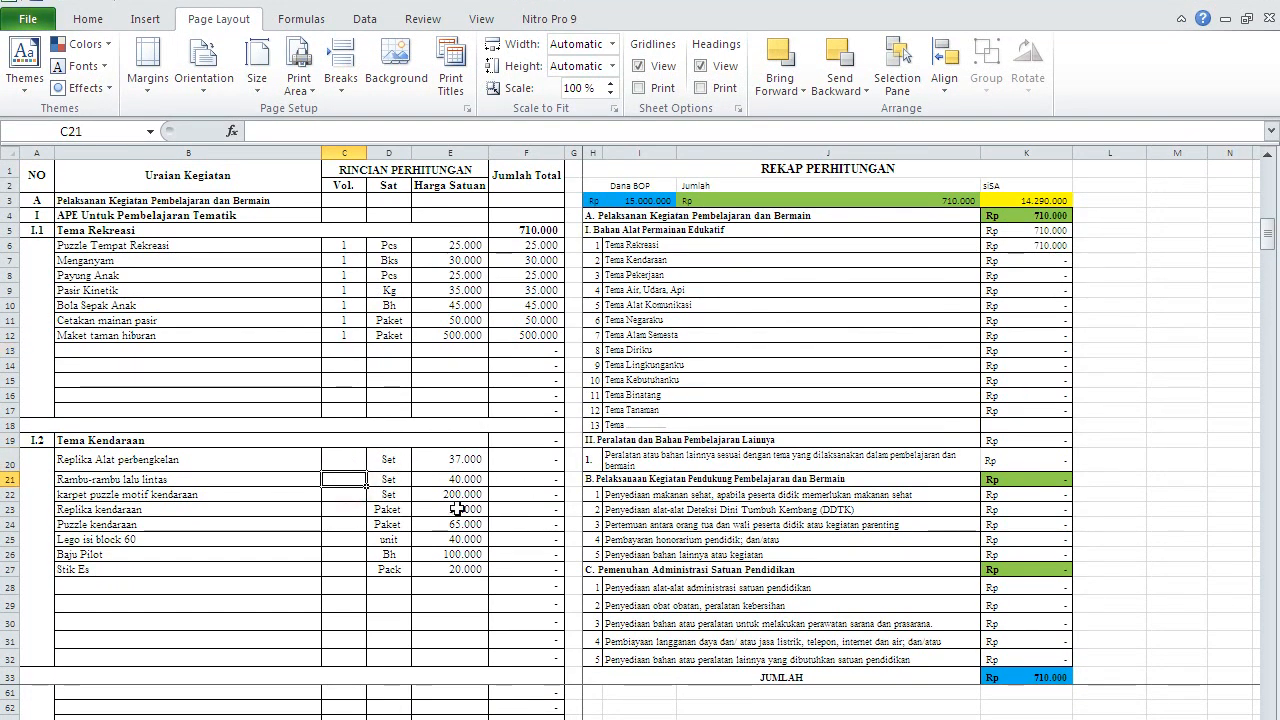
text(1)
key(Return)
text(11)
key(Return)
text(1)
key(Return)
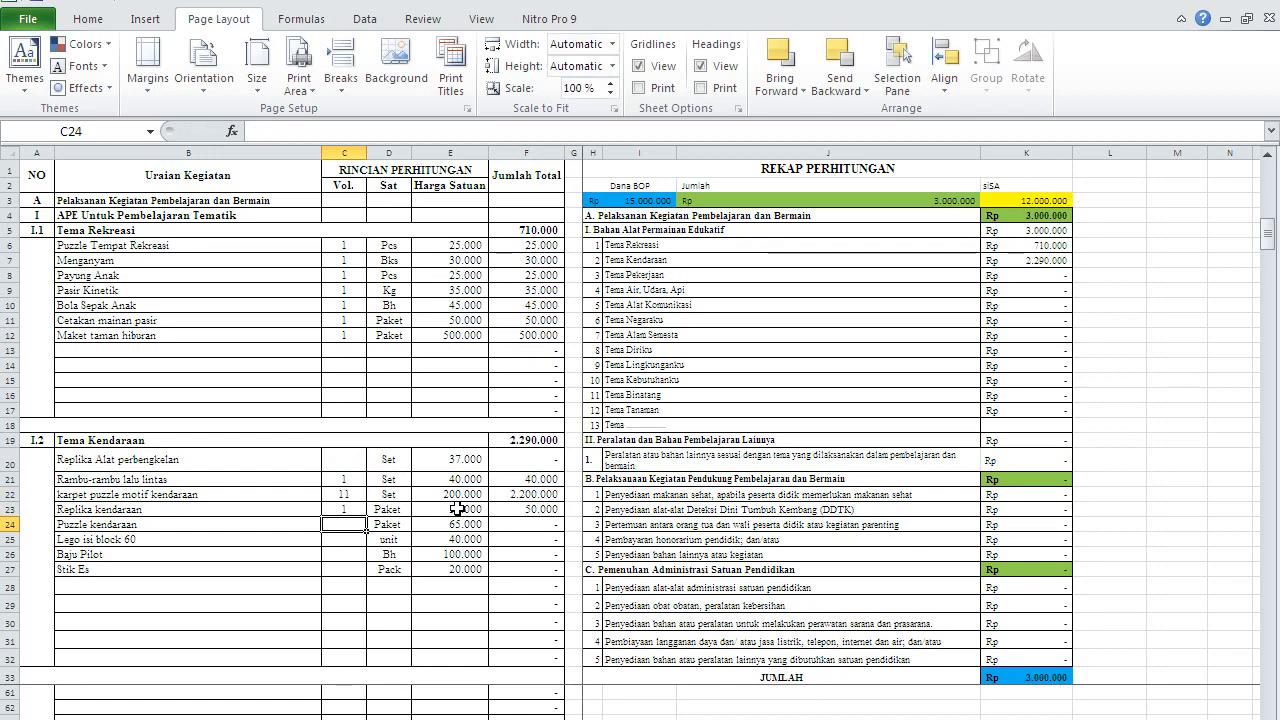
text(1)
key(Return)
- Correct the Vol. of karpet puzzle motif kendaraan to 1
key(Up)
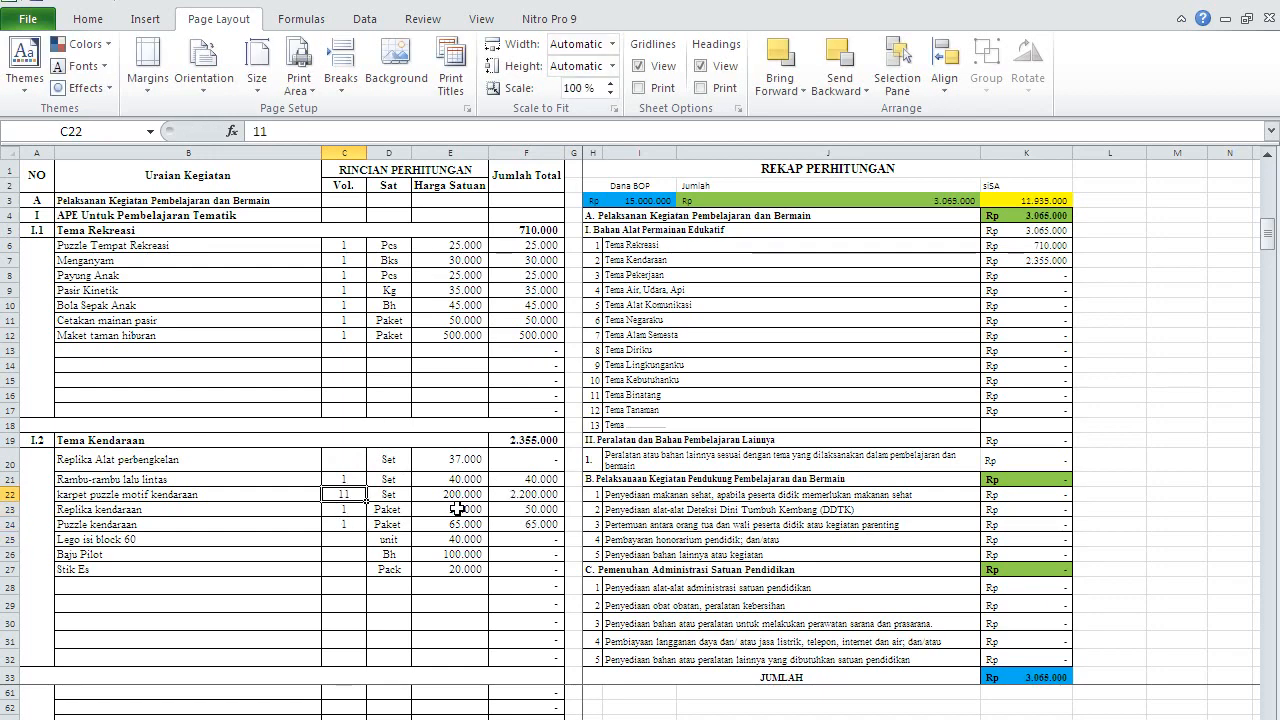
text(1)
key(Return)
- Set Vol. to 1 for Lego isi block 60, Baju Pilot and Stik Es under Tema Kendaraan
key(Down)
key(Down)
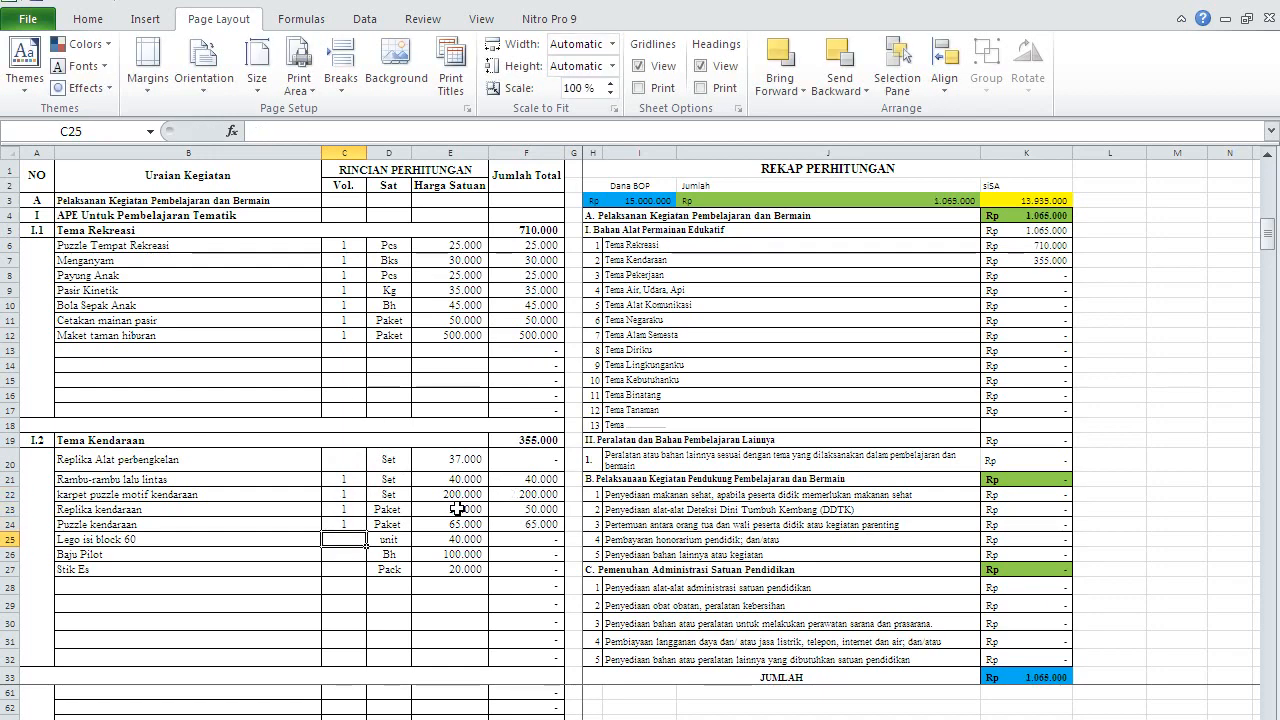
text(1)
key(Return)
text(1)
key(Return)
text(1)
key(Return)
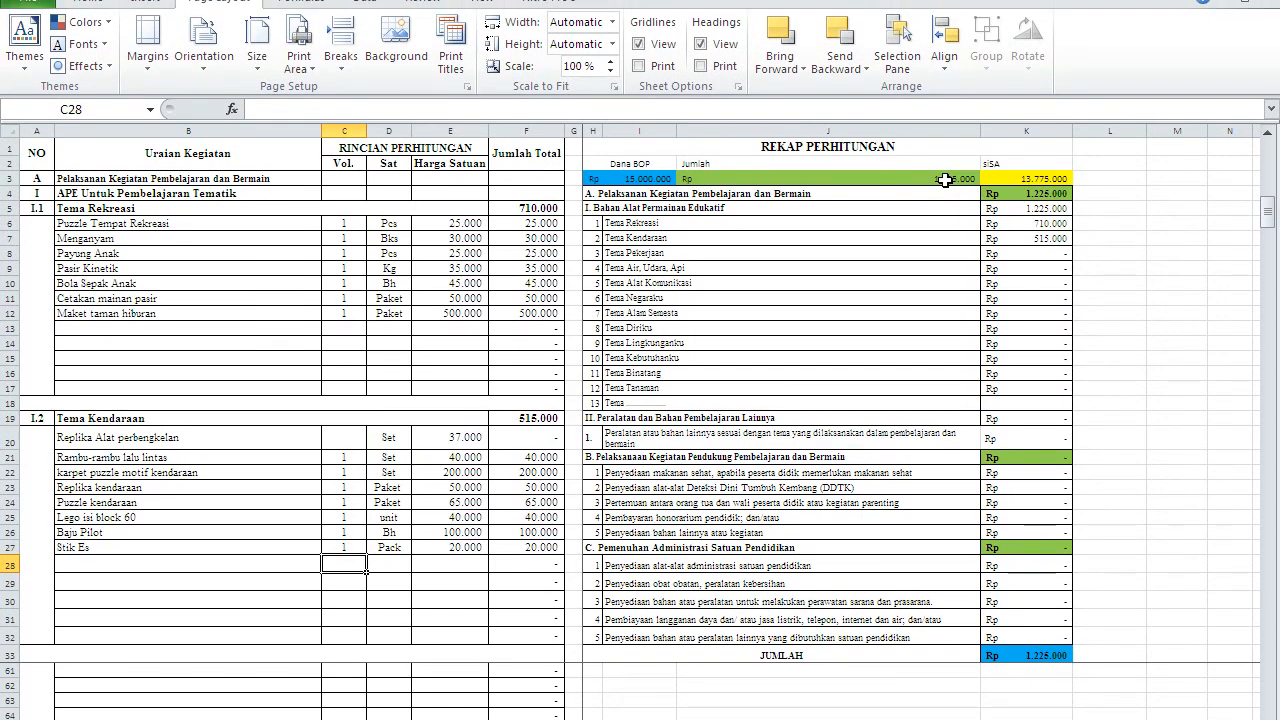
- Check the Dana BOP formula in the REKAP PERHITUNGAN against the JUMLAH SISWA entry on the DATA LEMBAGA sheet
click(852, 150)
click(655, 178)
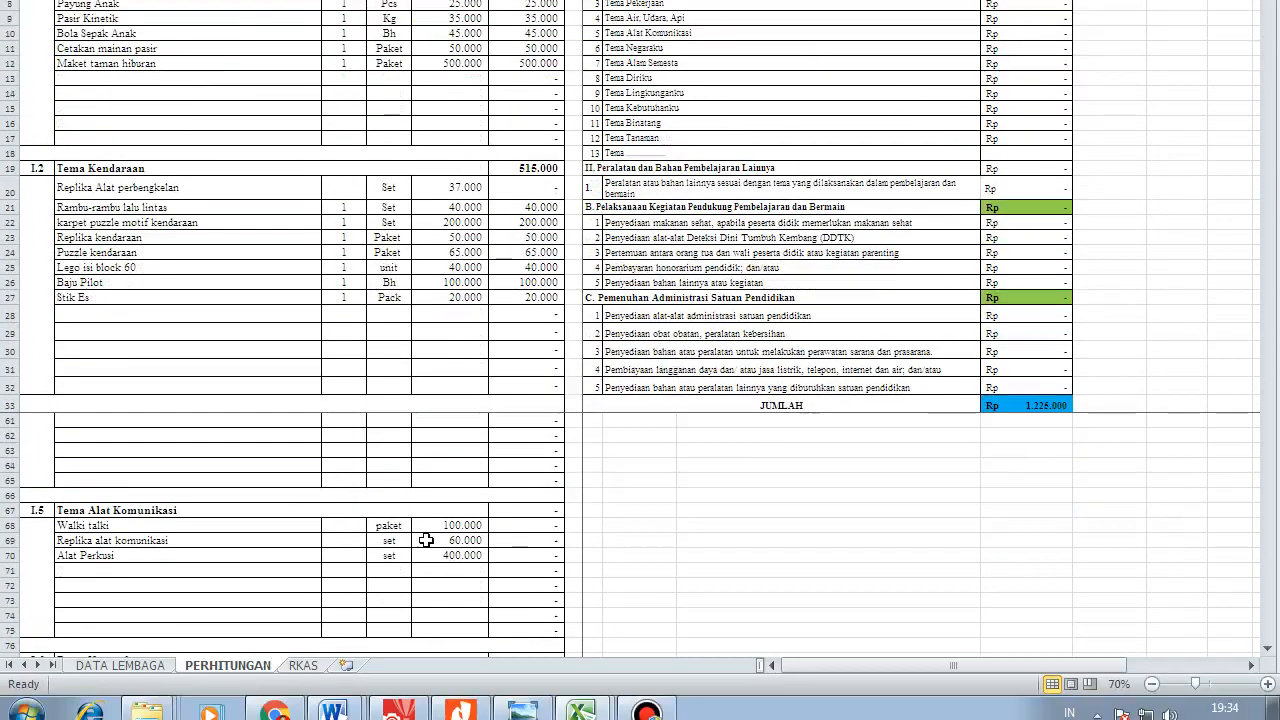
click(147, 655)
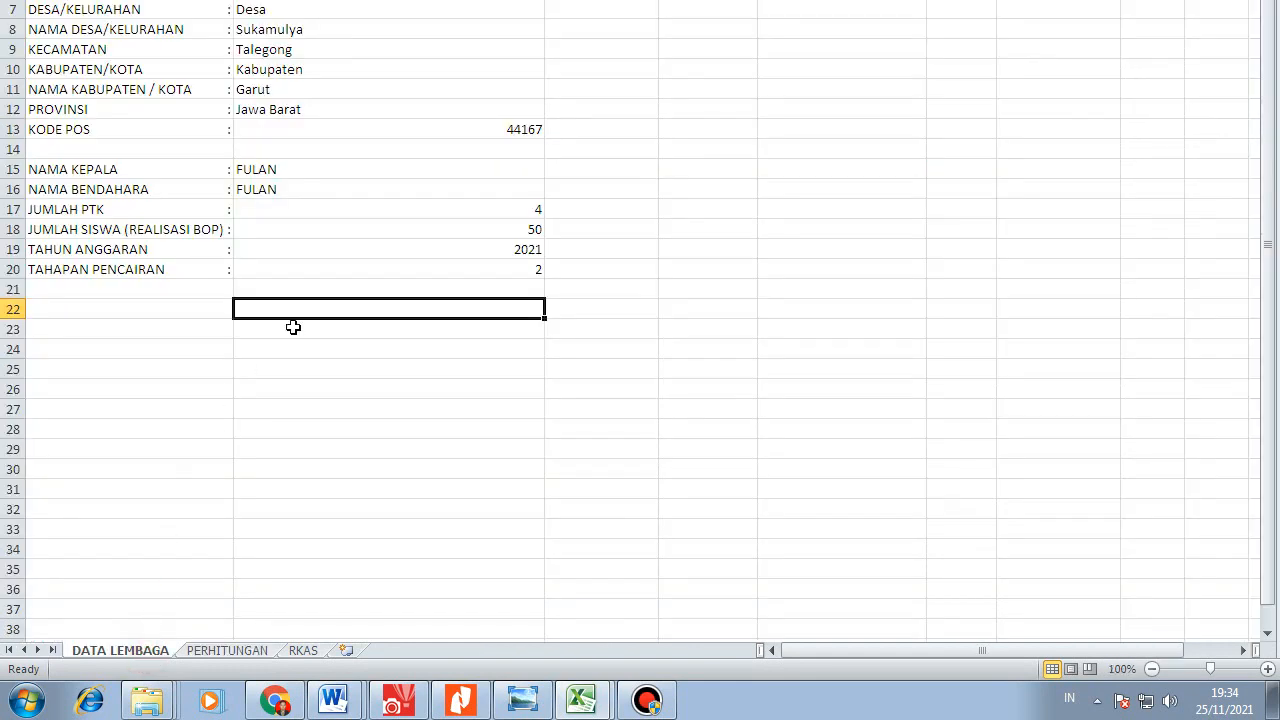
click(228, 652)
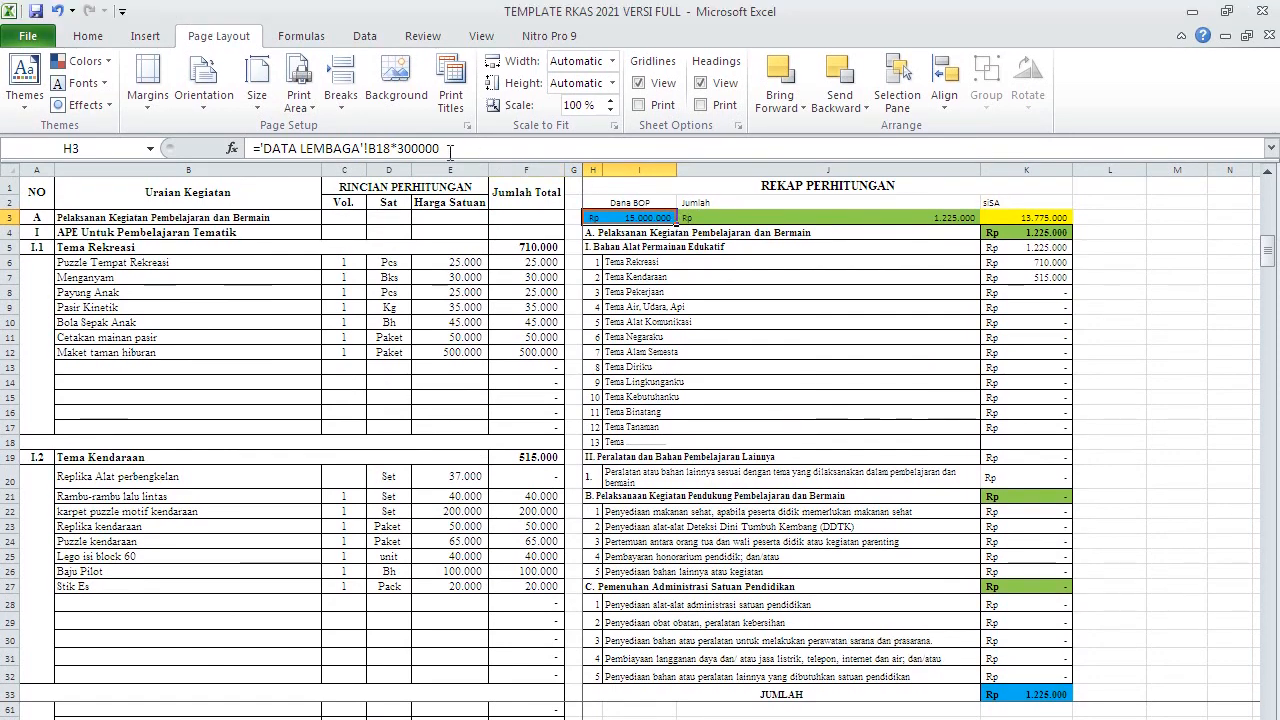
click(444, 148)
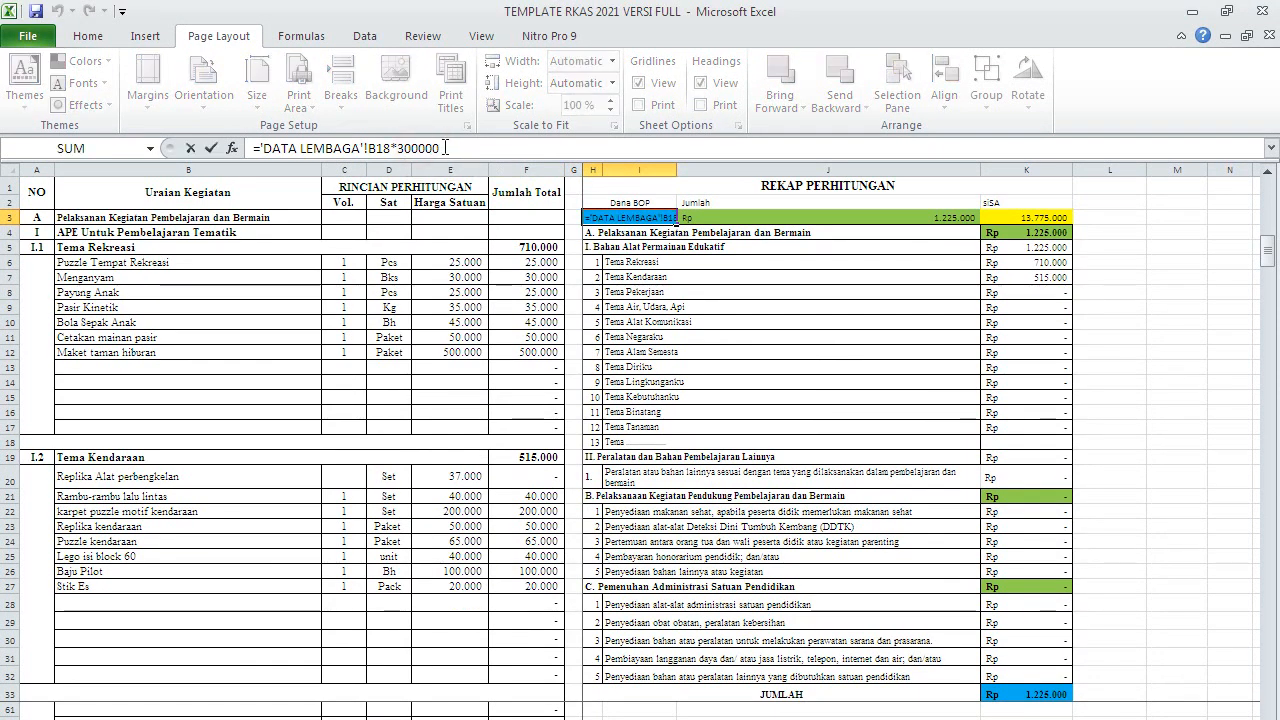
click(770, 260)
- Inspect the formulas behind the Jumlah and Sisa cells in the REKAP PERHITUNGAN
click(733, 218)
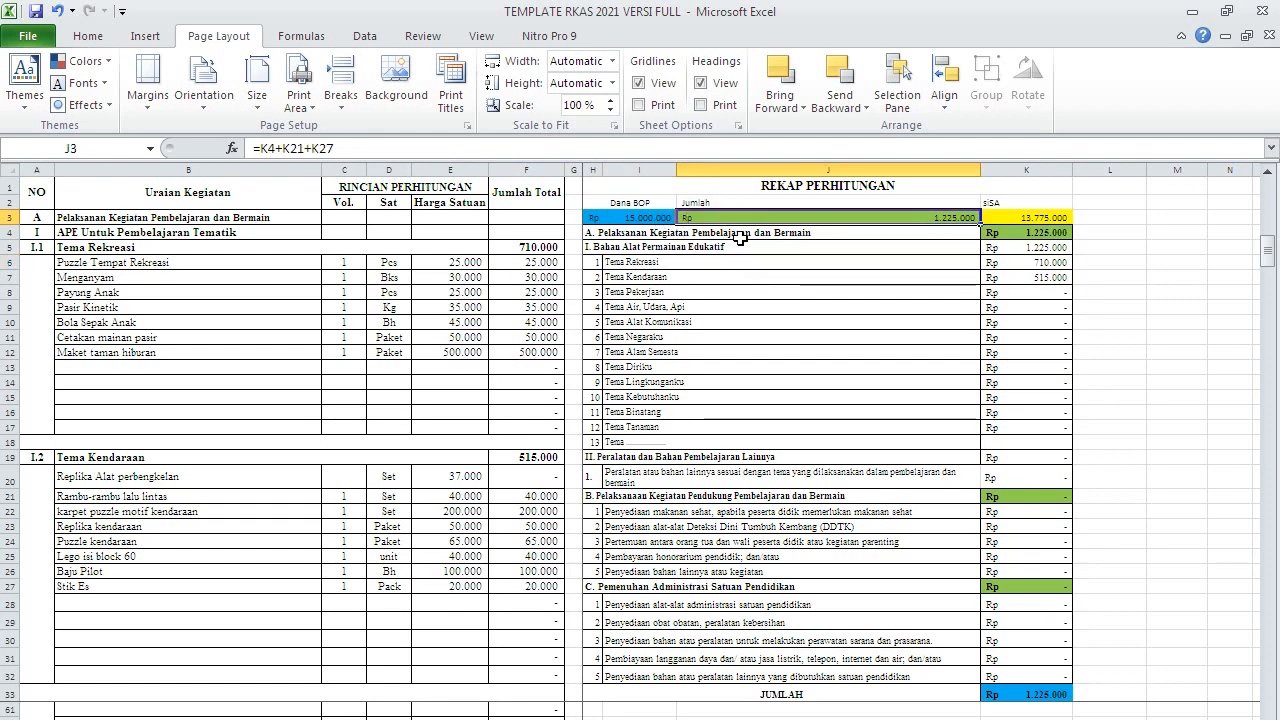
click(810, 291)
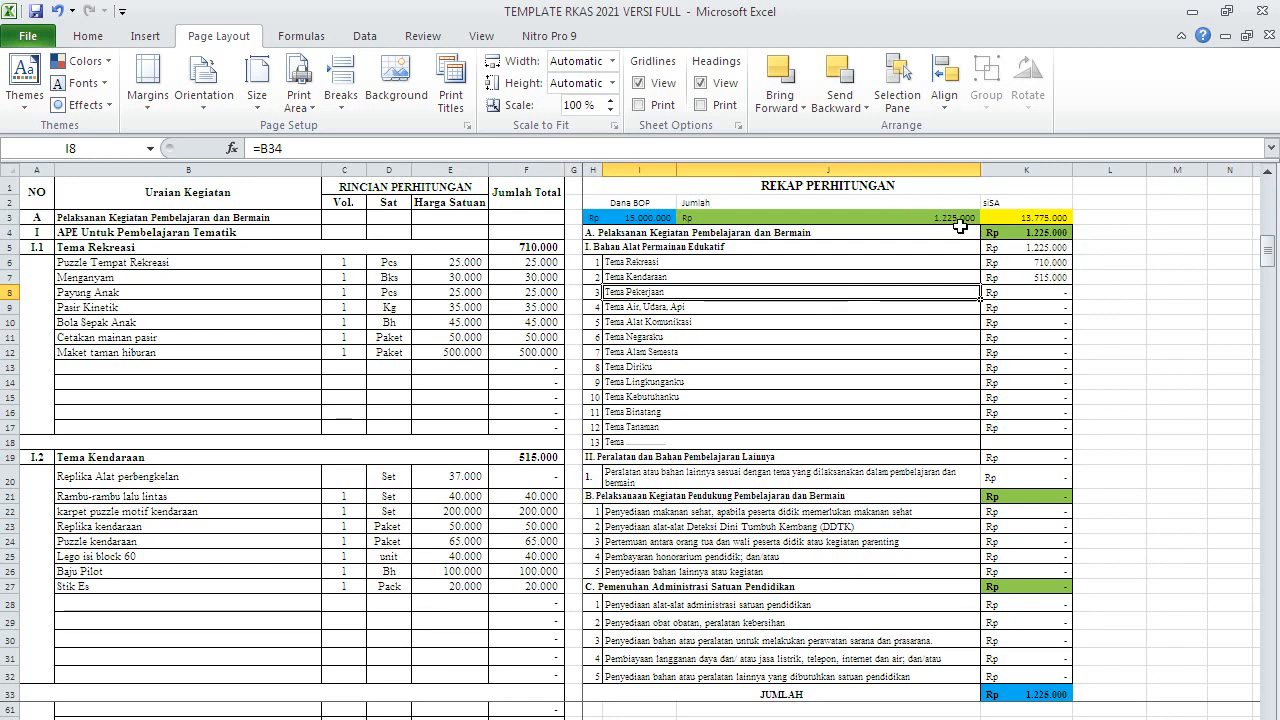
click(1057, 217)
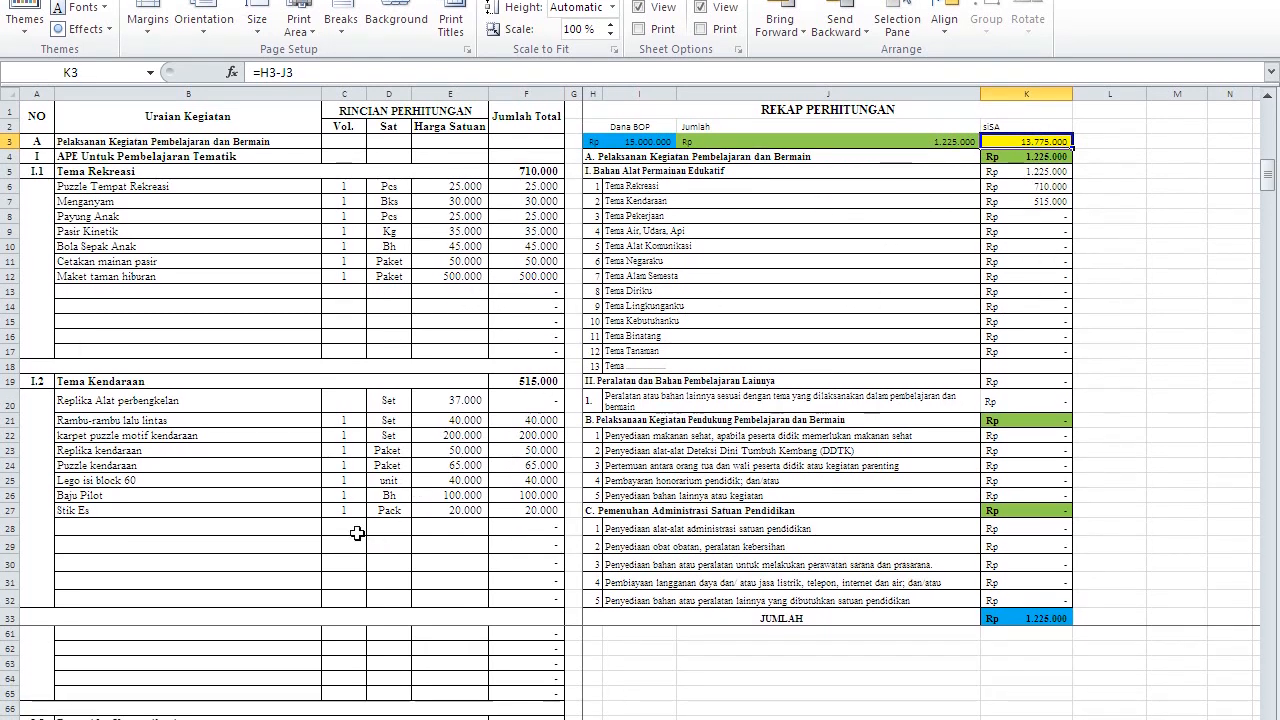
- Examine the unit prices of Balon and Baju Pemadam in the section above Tema Alat Komunikasi
click(347, 603)
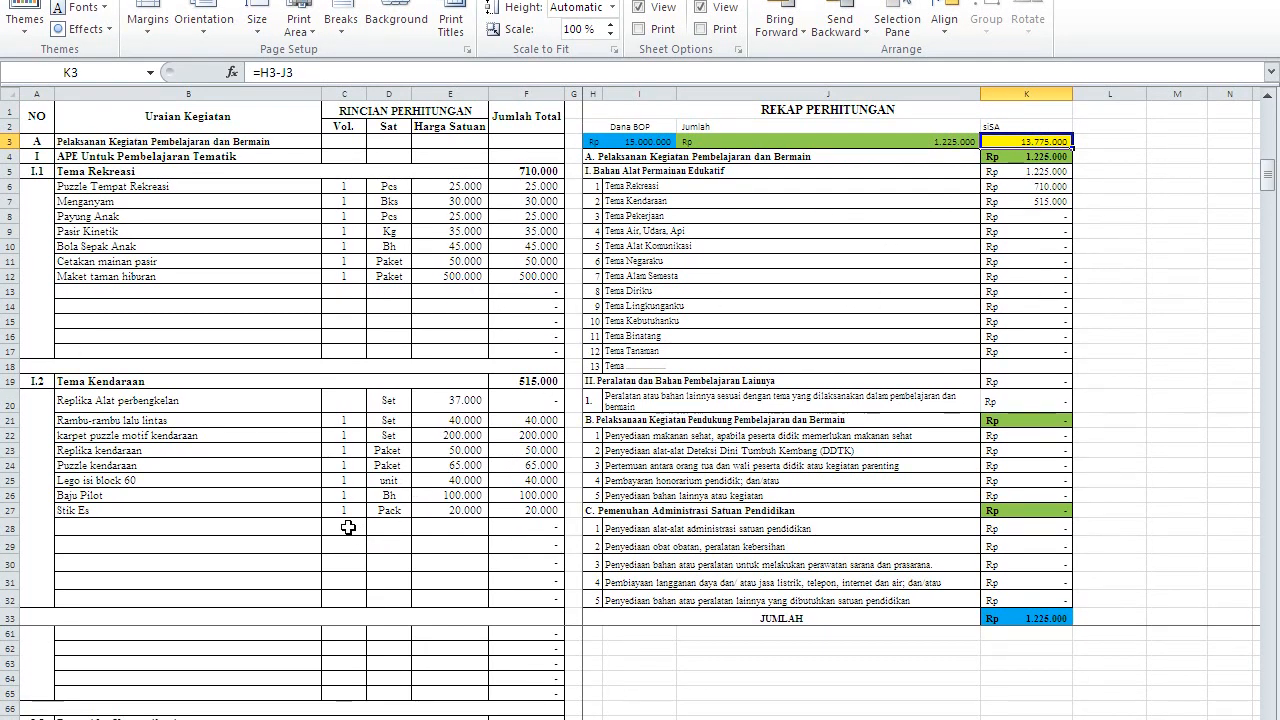
scroll(347, 520, down, 2)
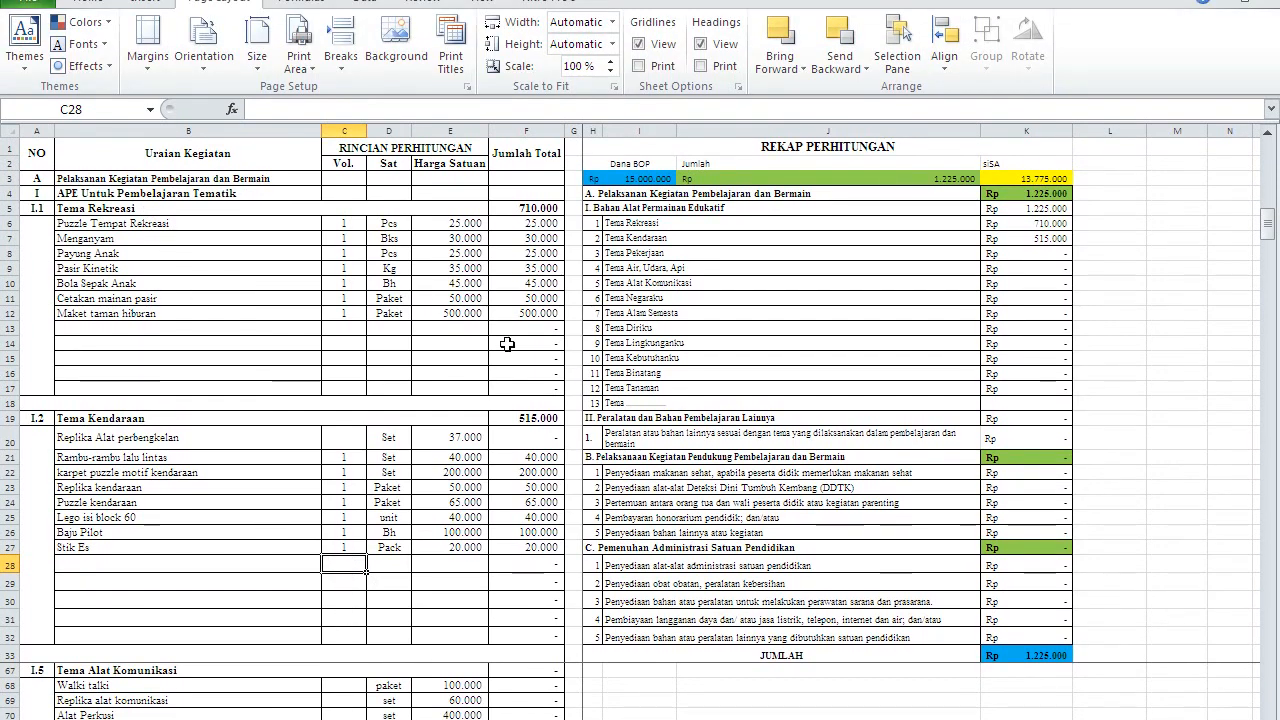
scroll(289, 326, up, 3)
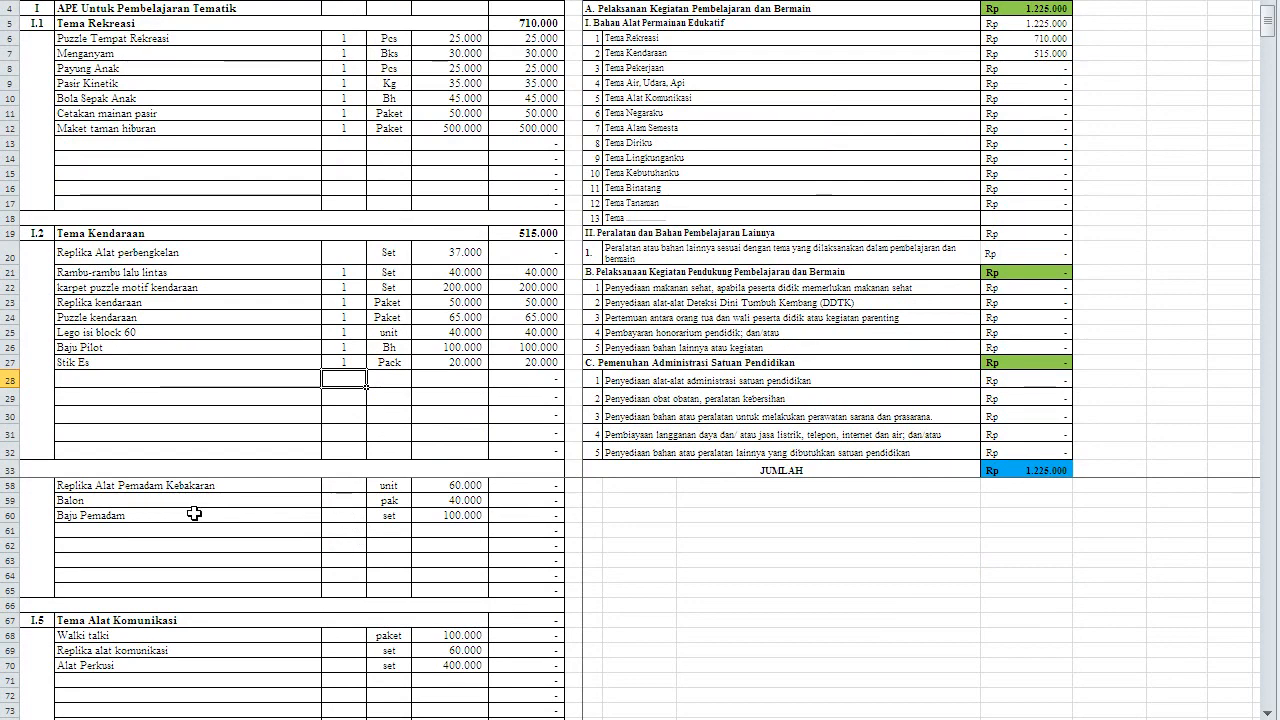
click(452, 499)
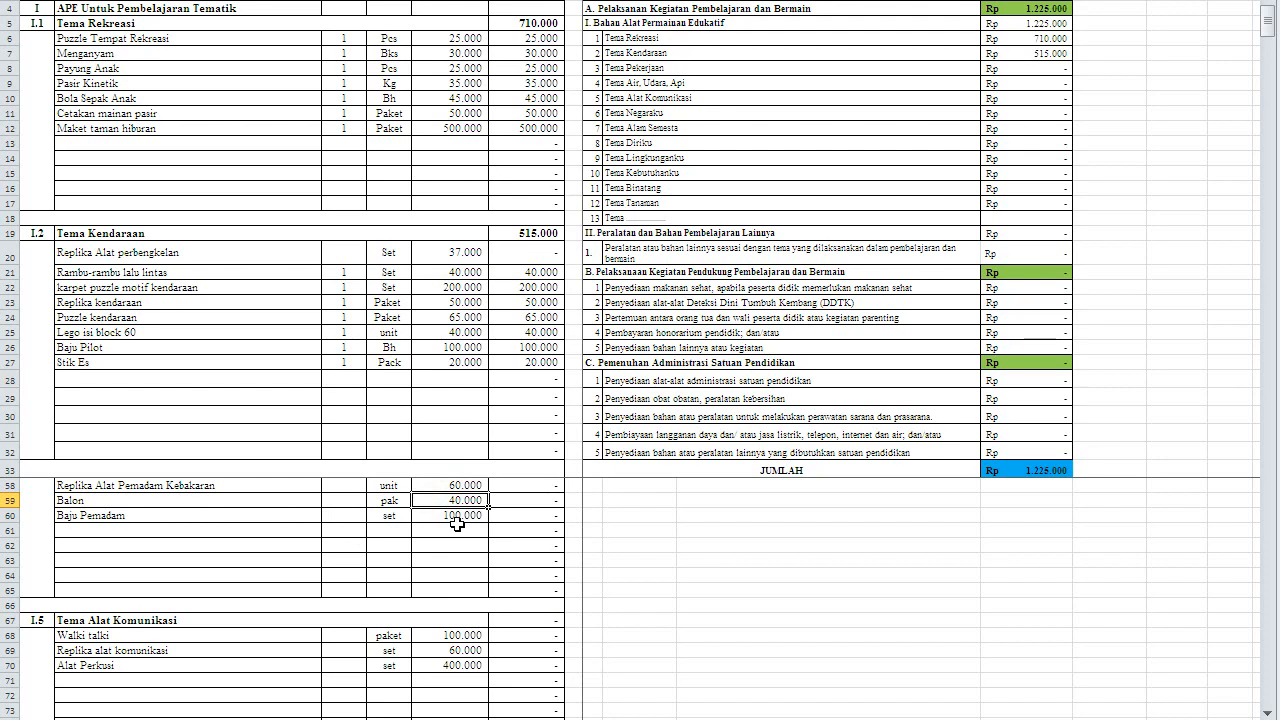
click(460, 516)
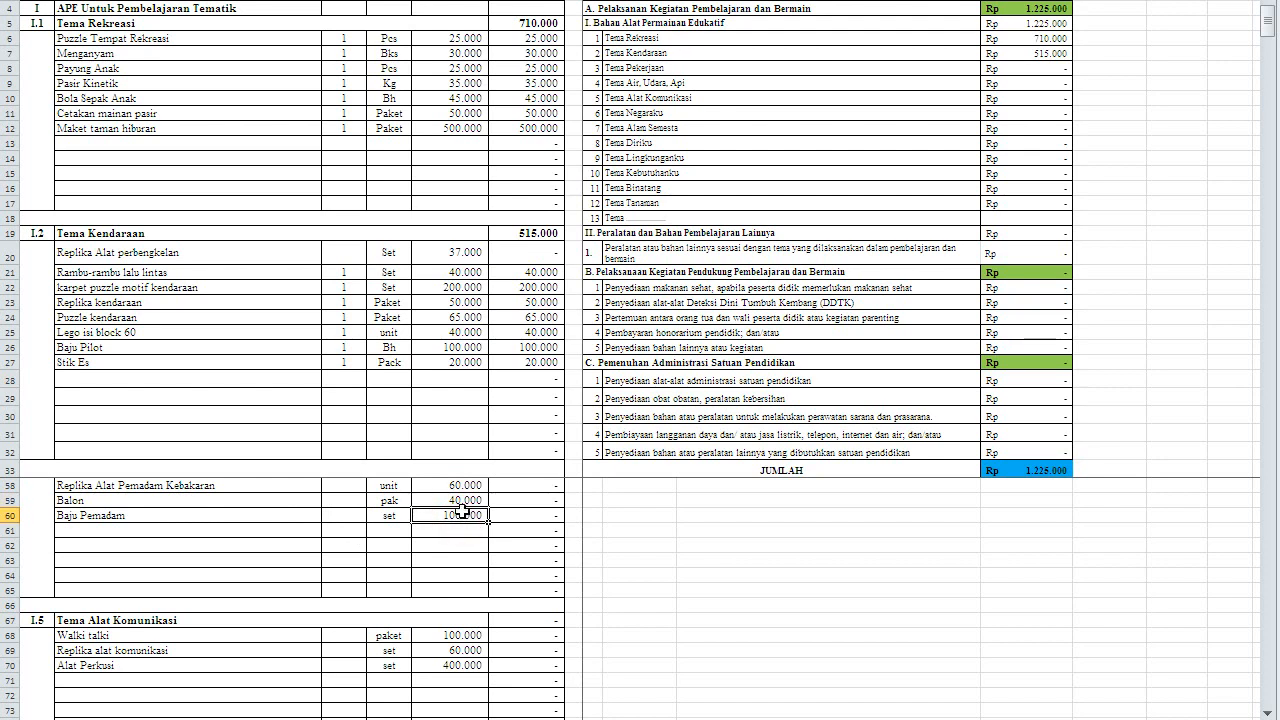
- Examine the item prices under Tema Air, Udara, Api and the two Alat kedokteran rows under Tema Pekerjaan
click(462, 501)
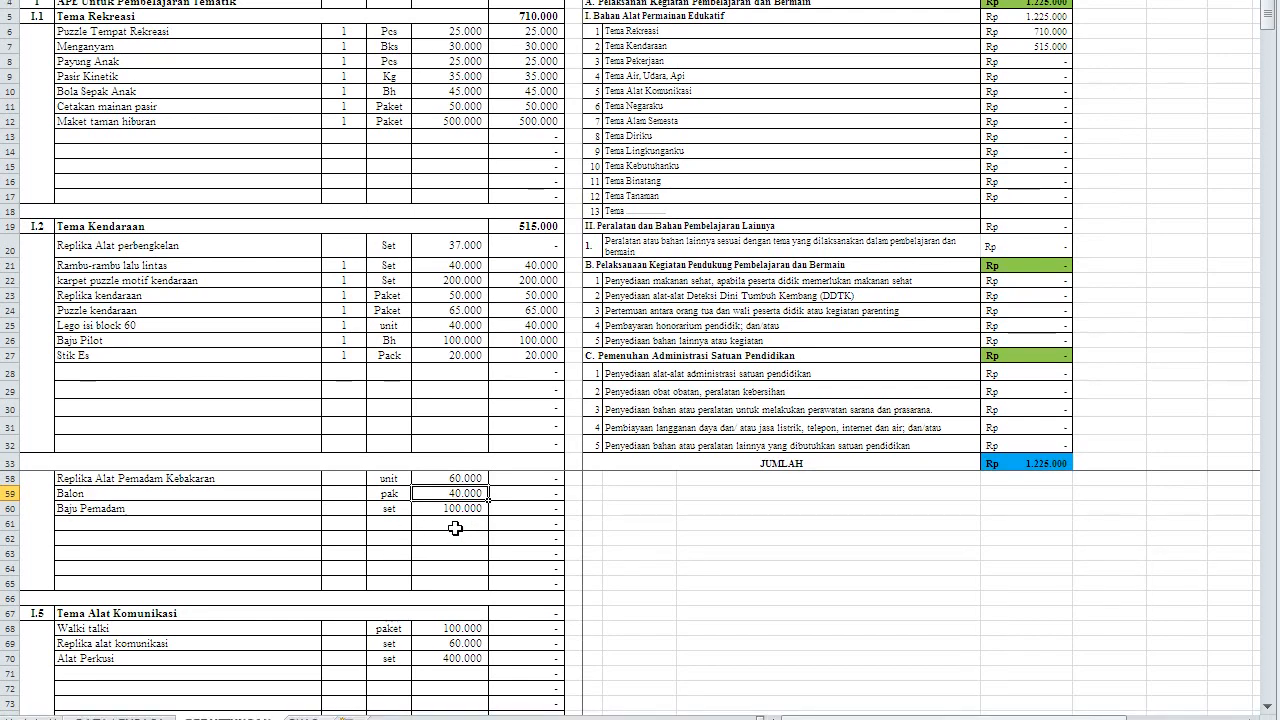
click(452, 528)
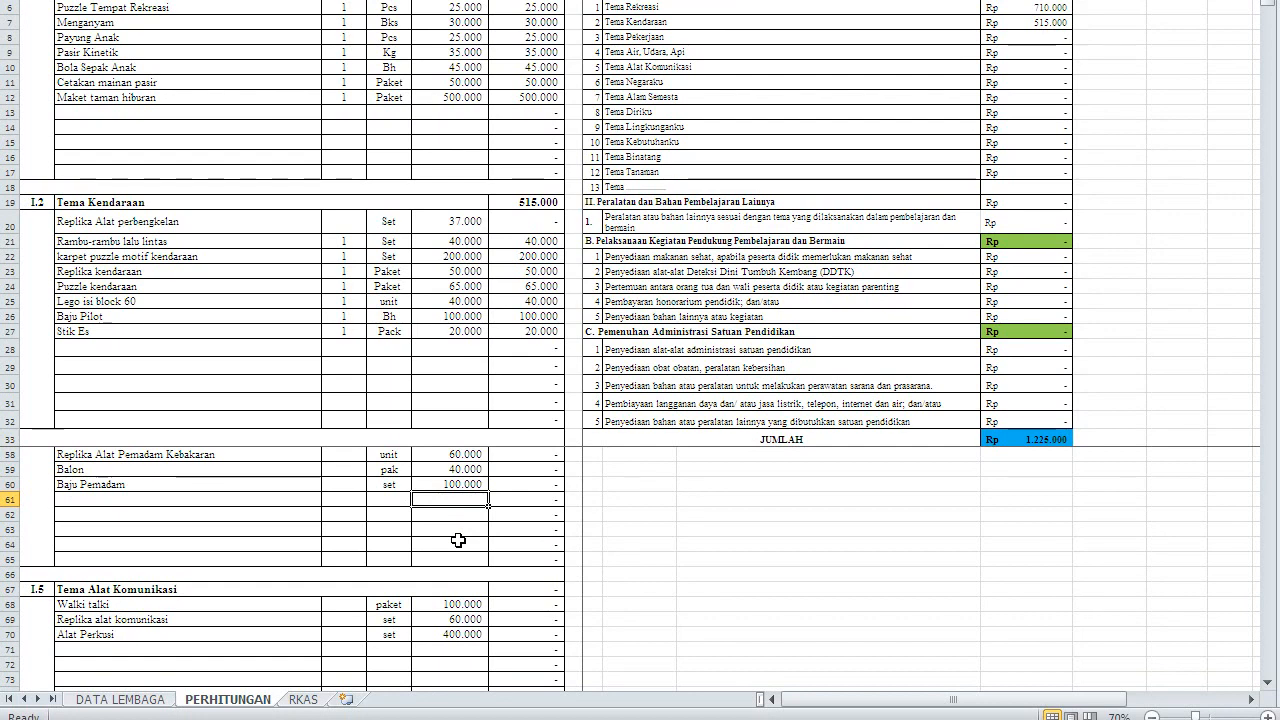
scroll(242, 459, up, 3)
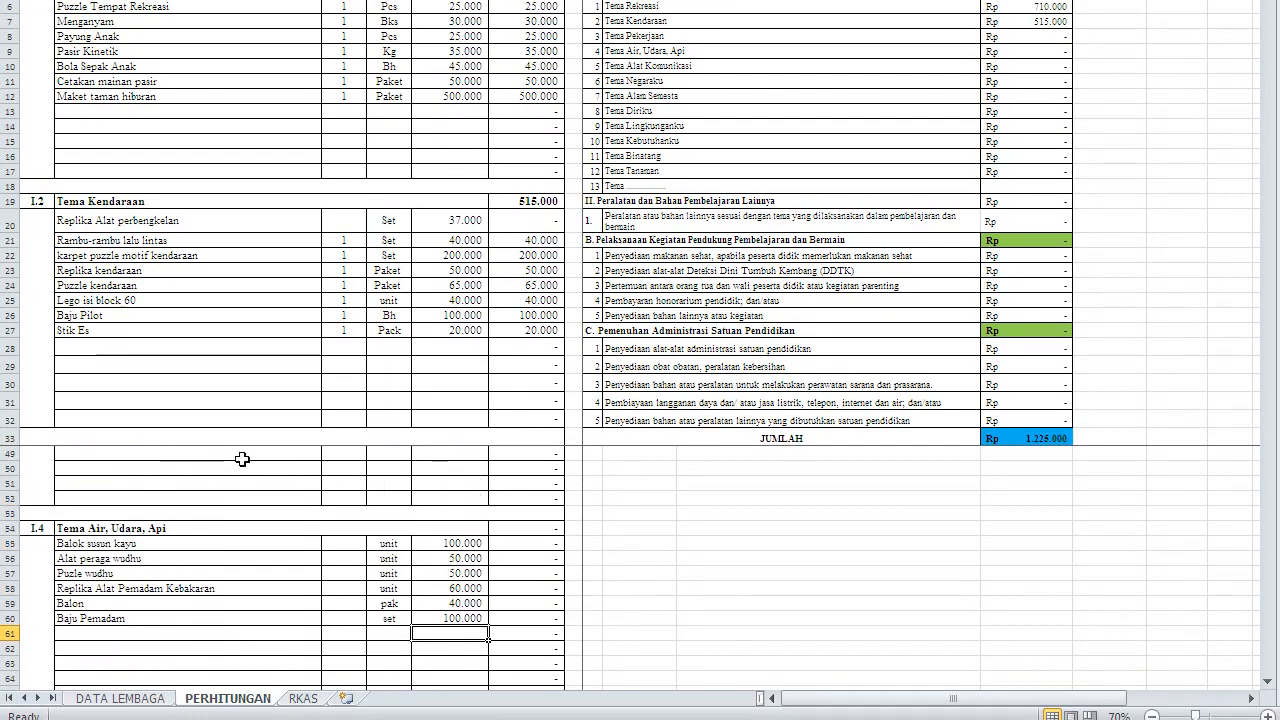
scroll(242, 459, up, 5)
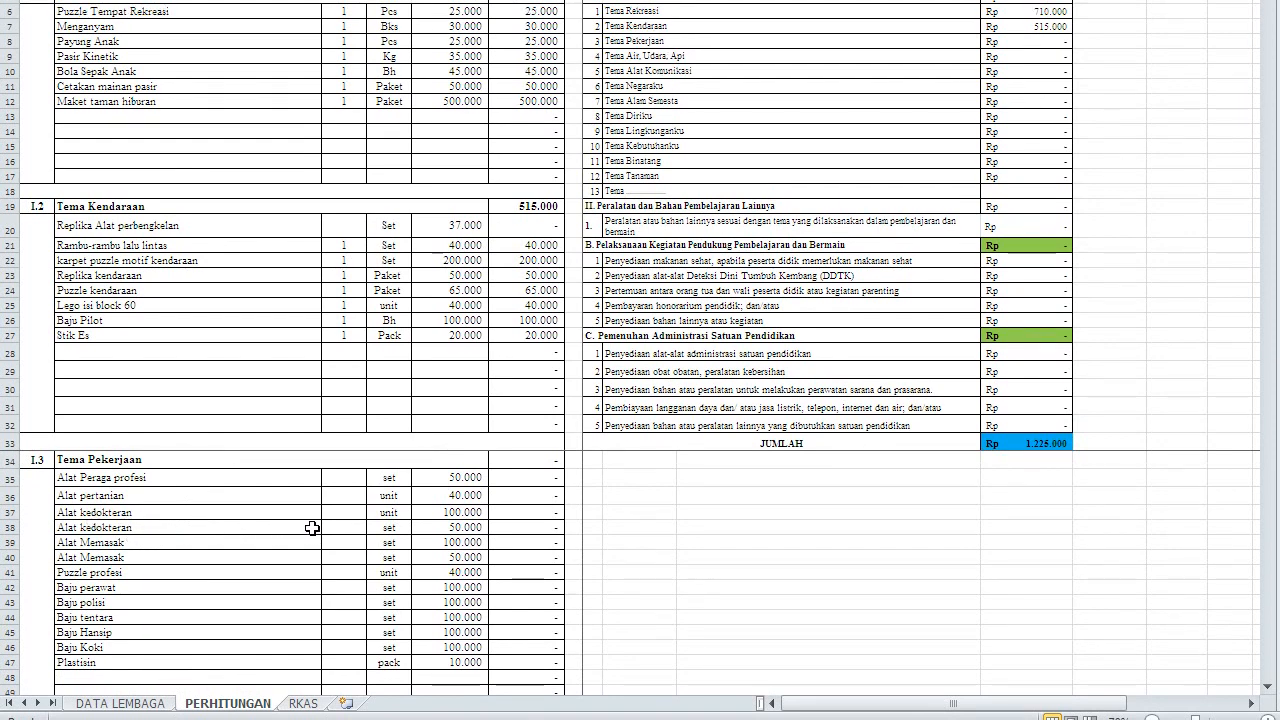
click(458, 512)
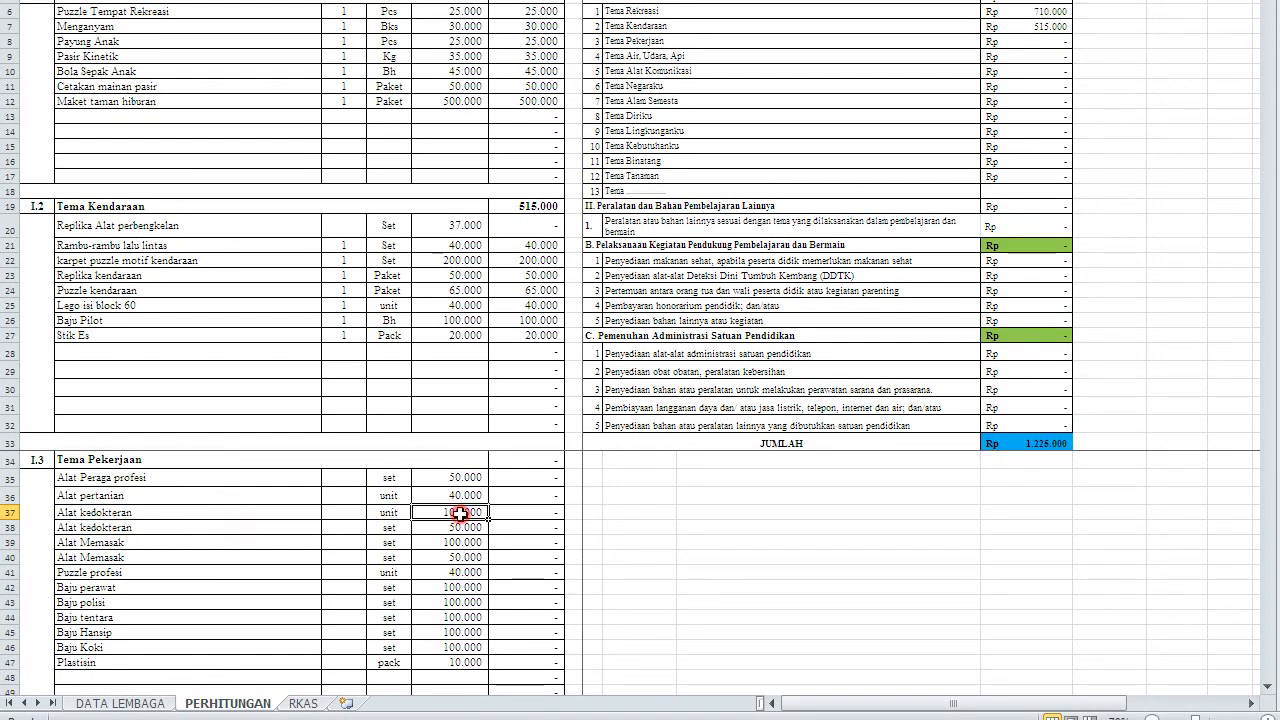
click(458, 527)
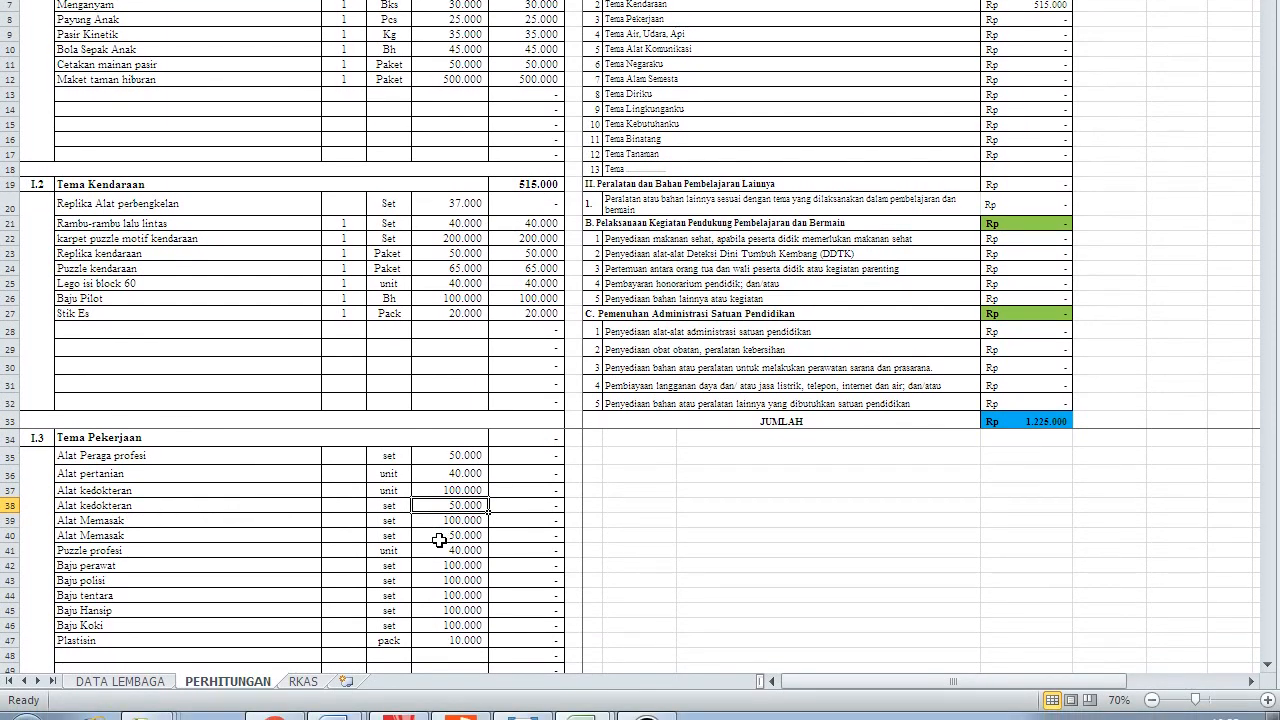
click(171, 500)
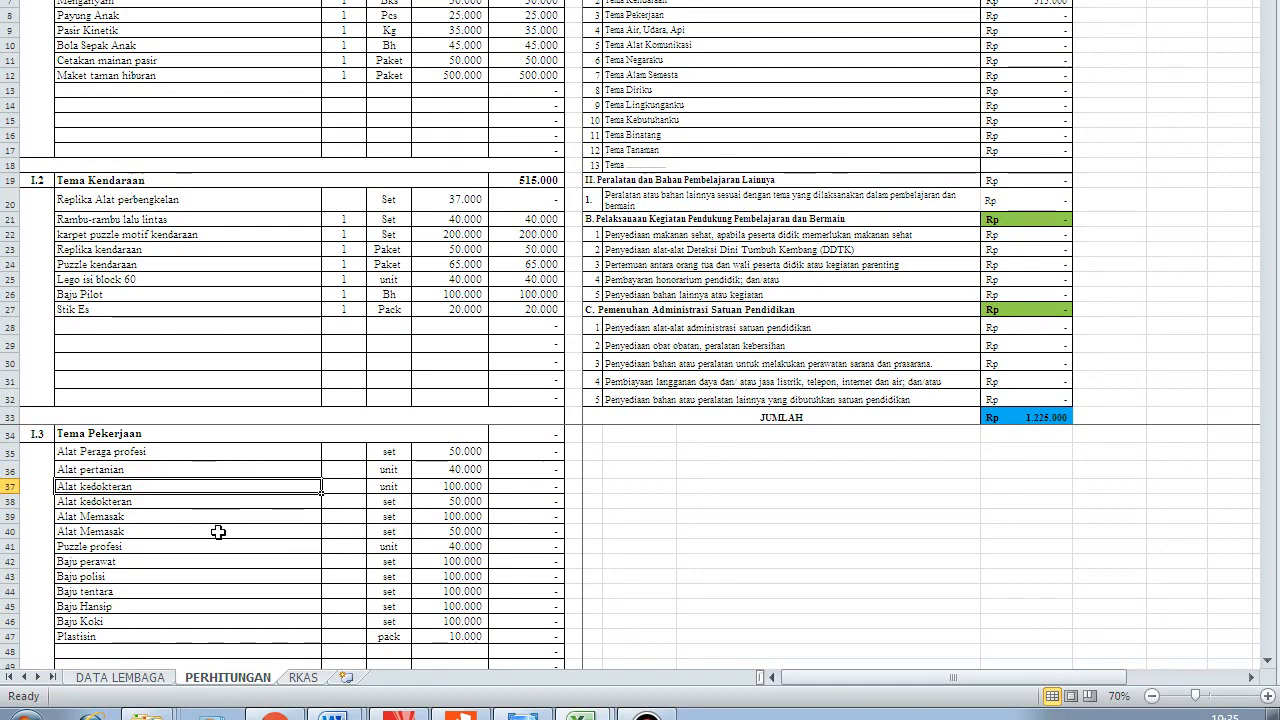
- Review the item lists from Tema Pekerjaan to Tema Alat Komunikasi alongside the Tema Kendaraan items
scroll(214, 477, down, 2)
scroll(214, 477, up, 2)
scroll(210, 480, down, 2)
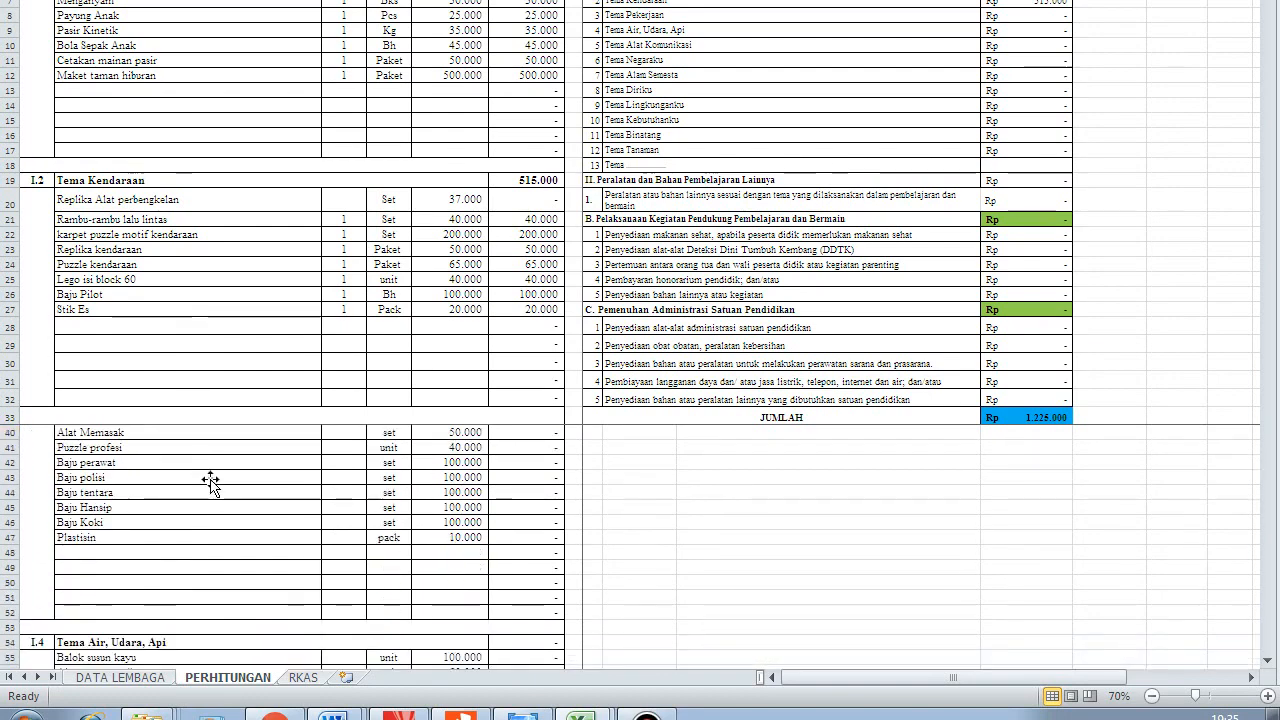
scroll(214, 480, down, 3)
scroll(200, 515, down, 2)
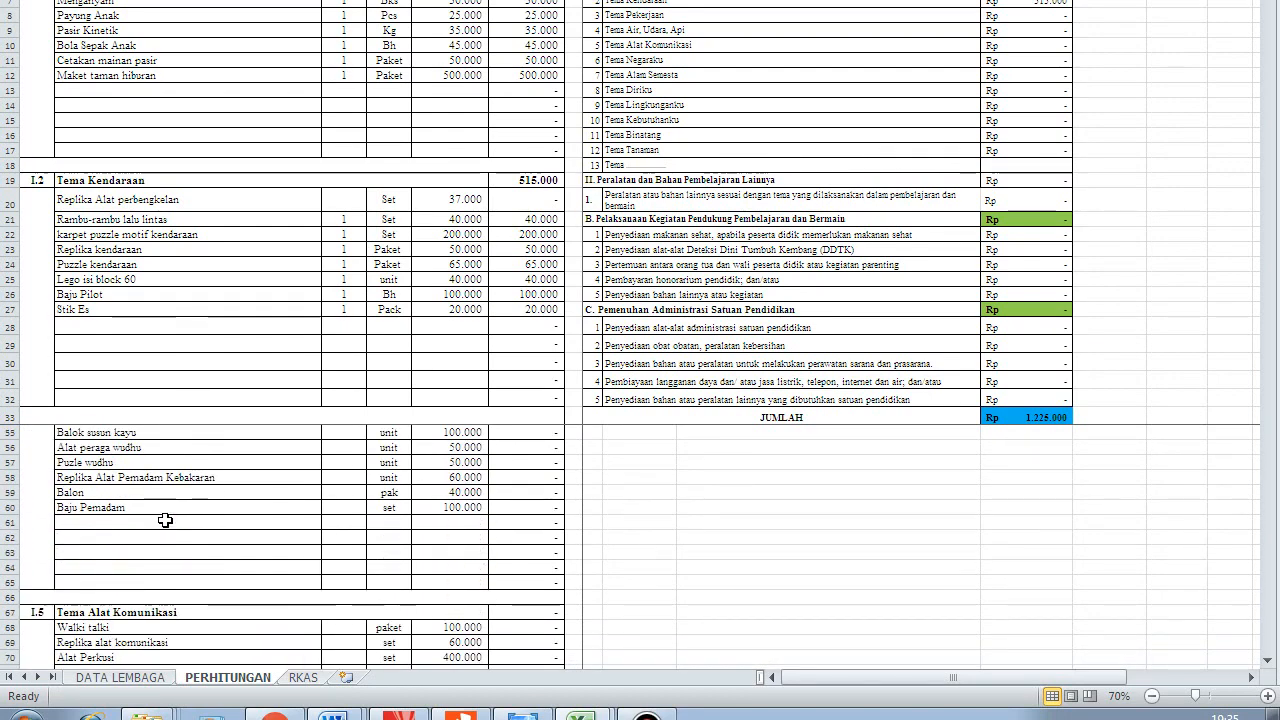
click(153, 525)
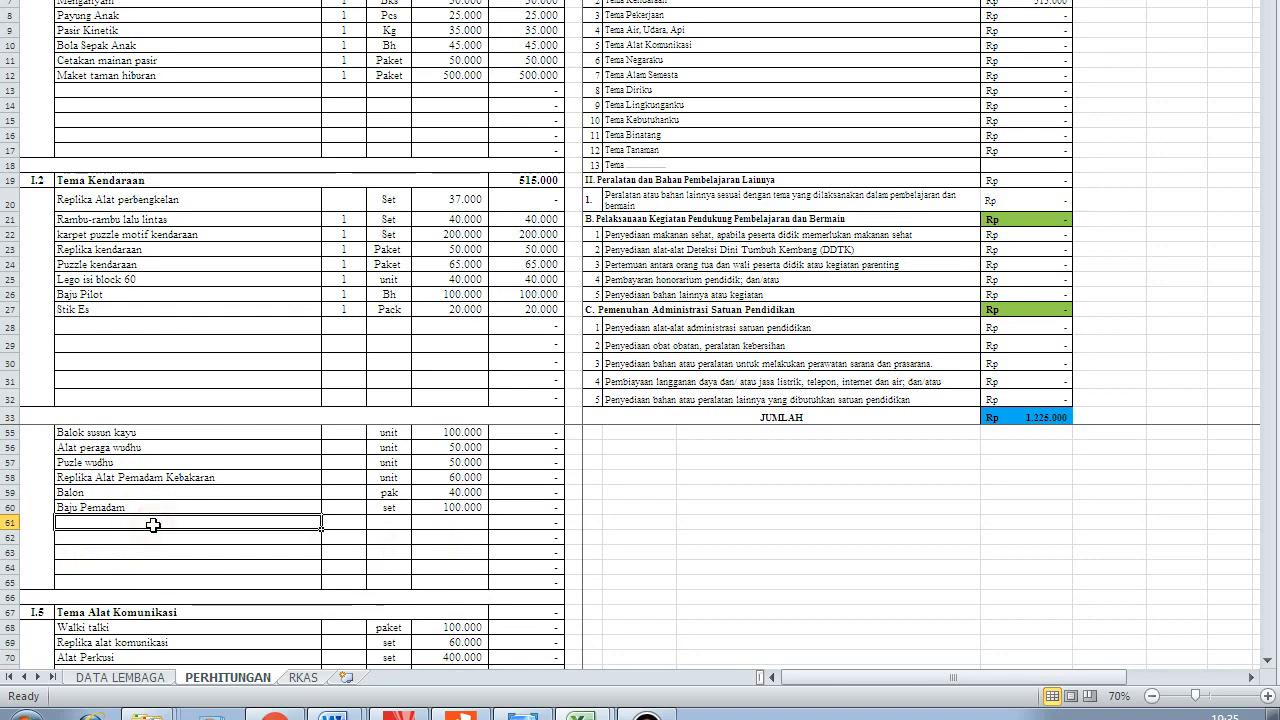
click(155, 308)
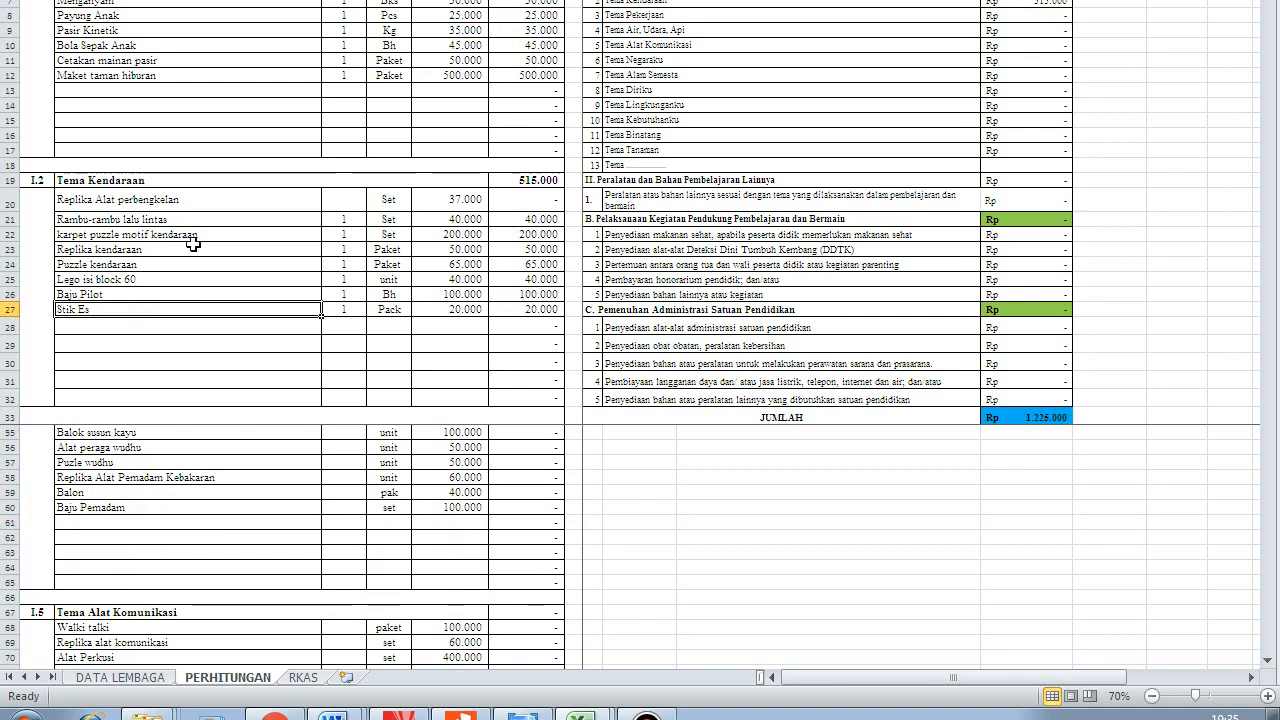
click(213, 202)
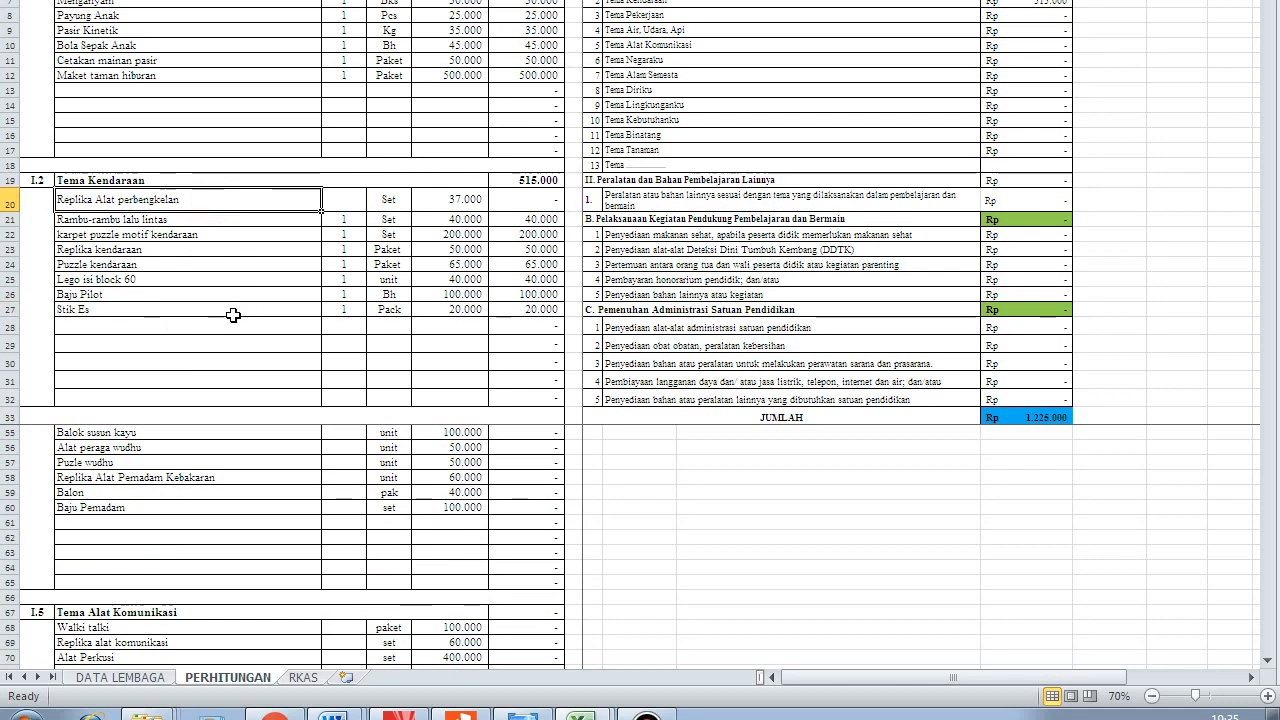
scroll(256, 486, down, 1)
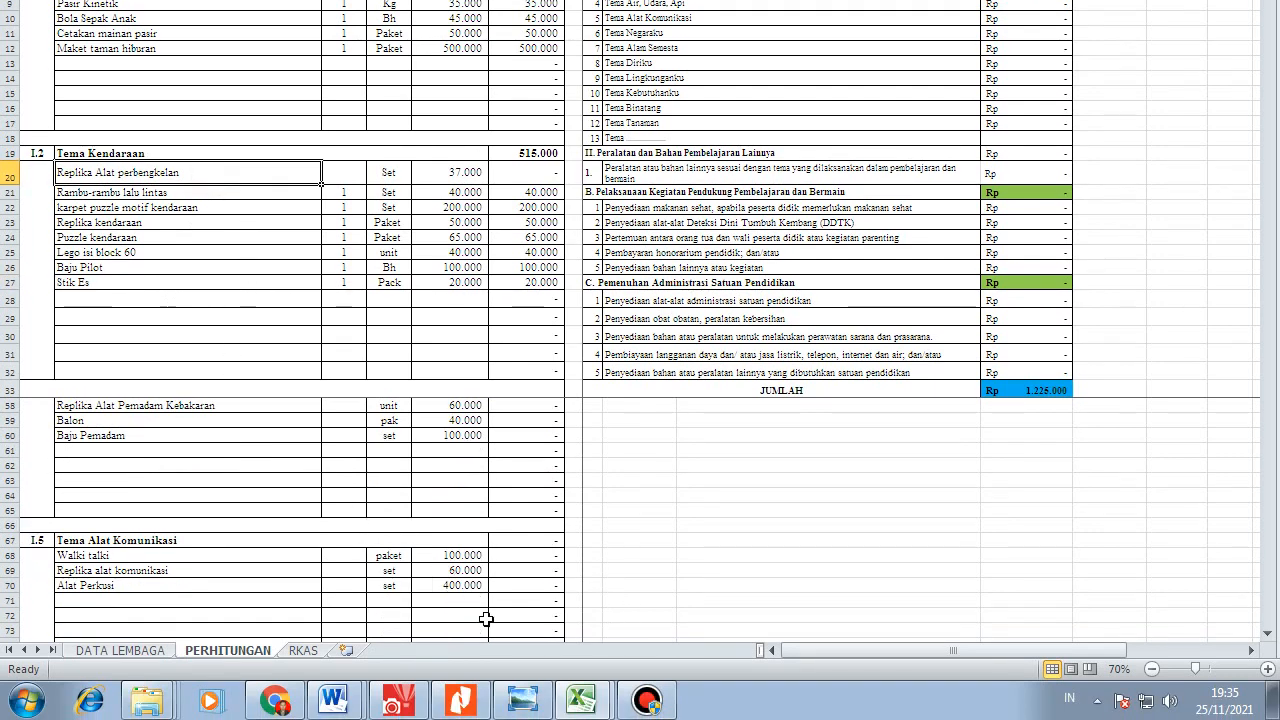
scroll(485, 619, down, 1)
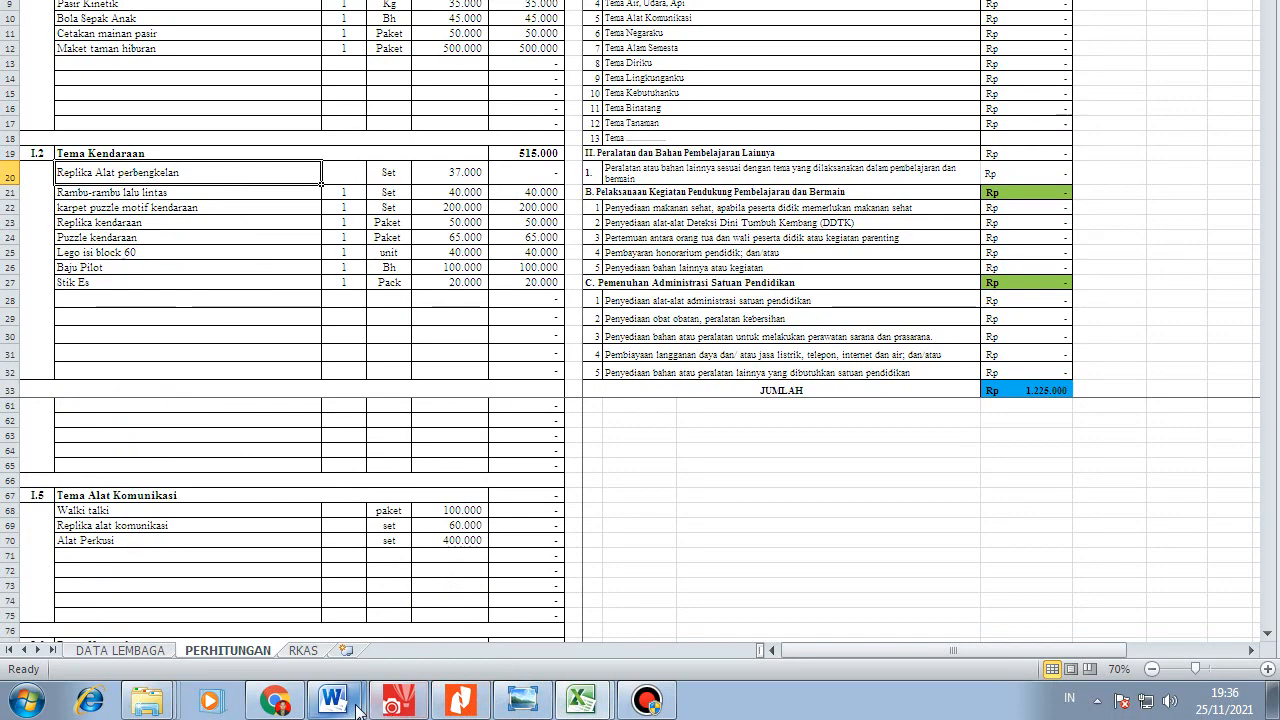
- Consult the RPPM TK B lesson plan in Word, and return to the TEMPLATE RKAS 2021 VERSI FULL workbook in Excel
mouse_move(478, 710)
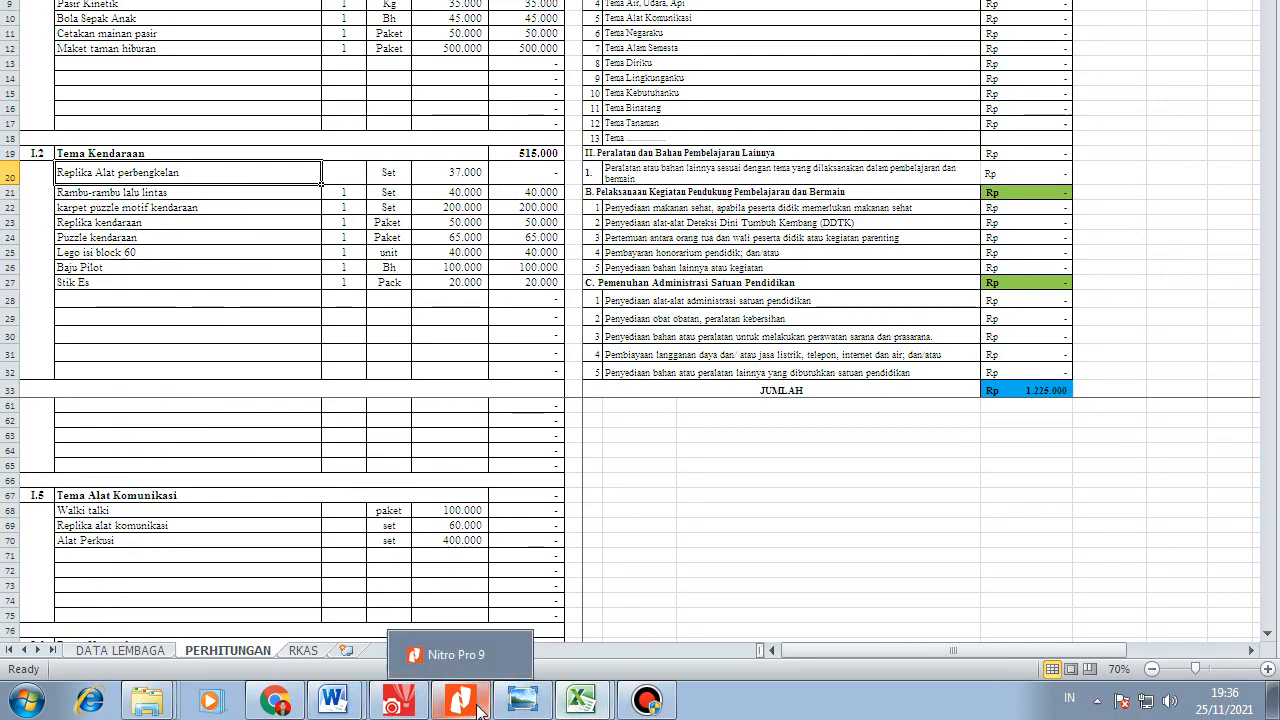
mouse_move(333, 700)
click(290, 597)
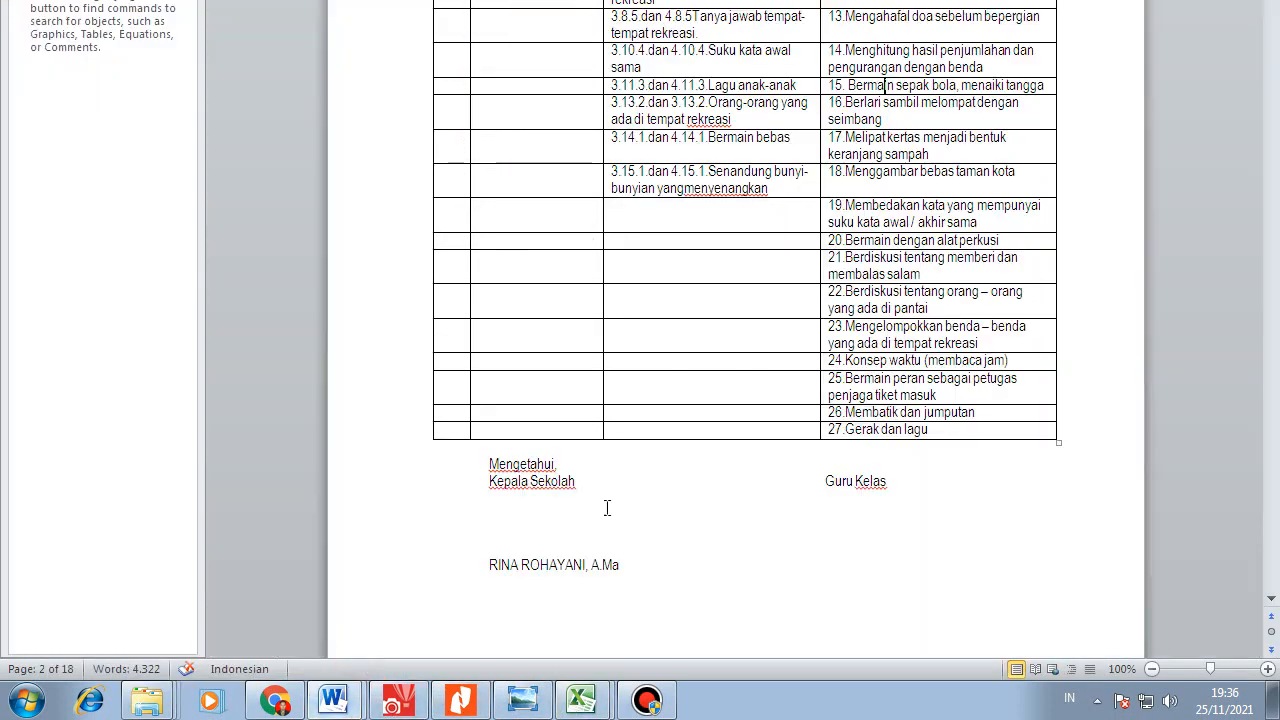
mouse_move(350, 700)
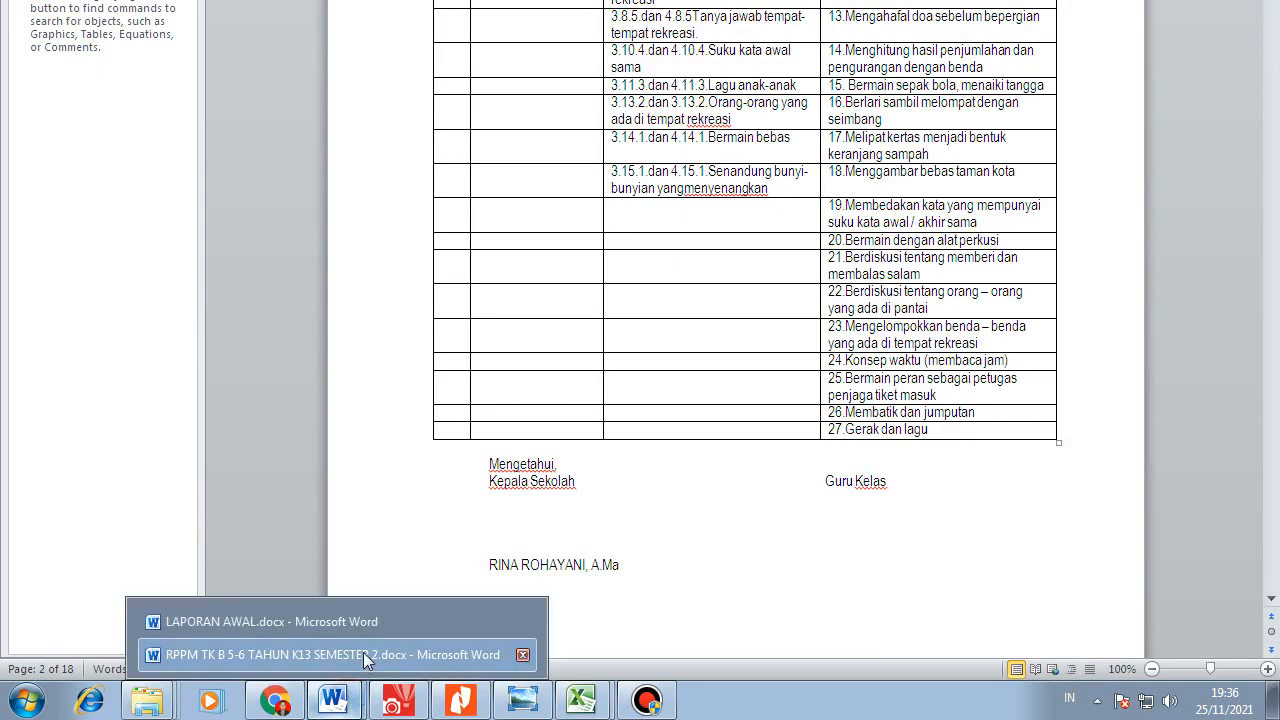
mouse_move(580, 700)
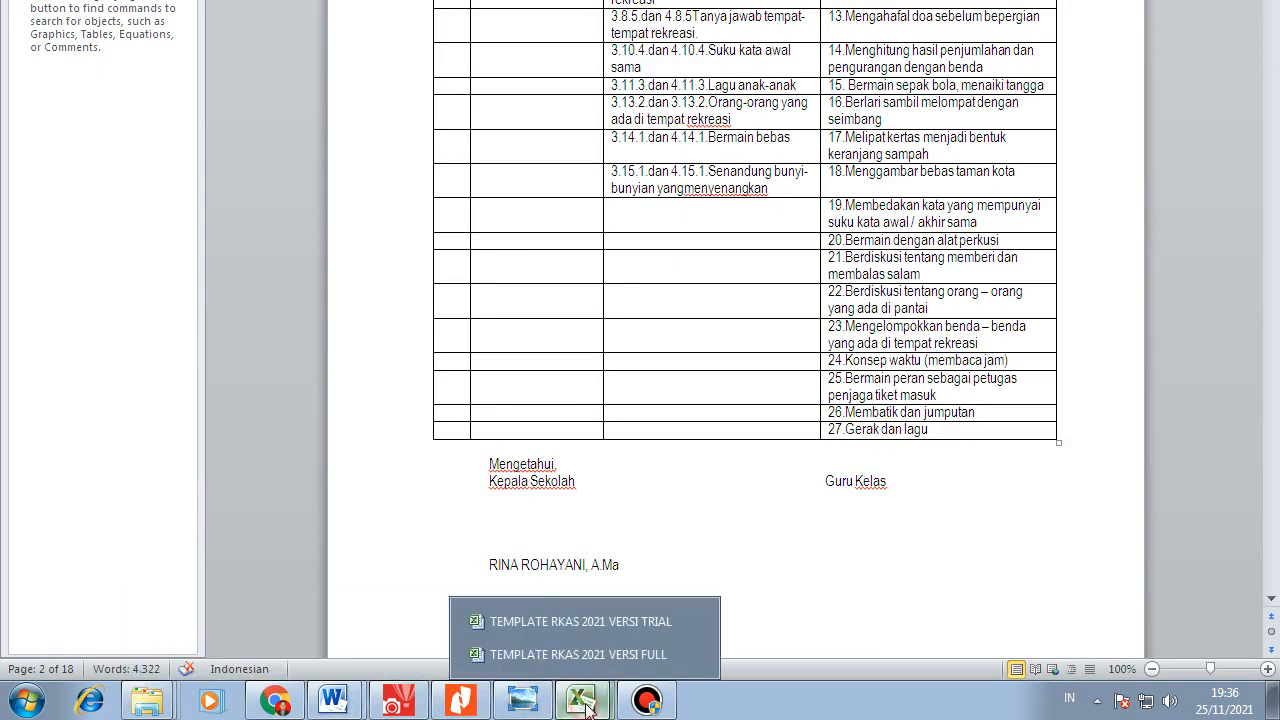
click(540, 658)
- Examine the blank item rows available below the listed items in Tema Kendaraan and Tema Rekreasi
click(209, 316)
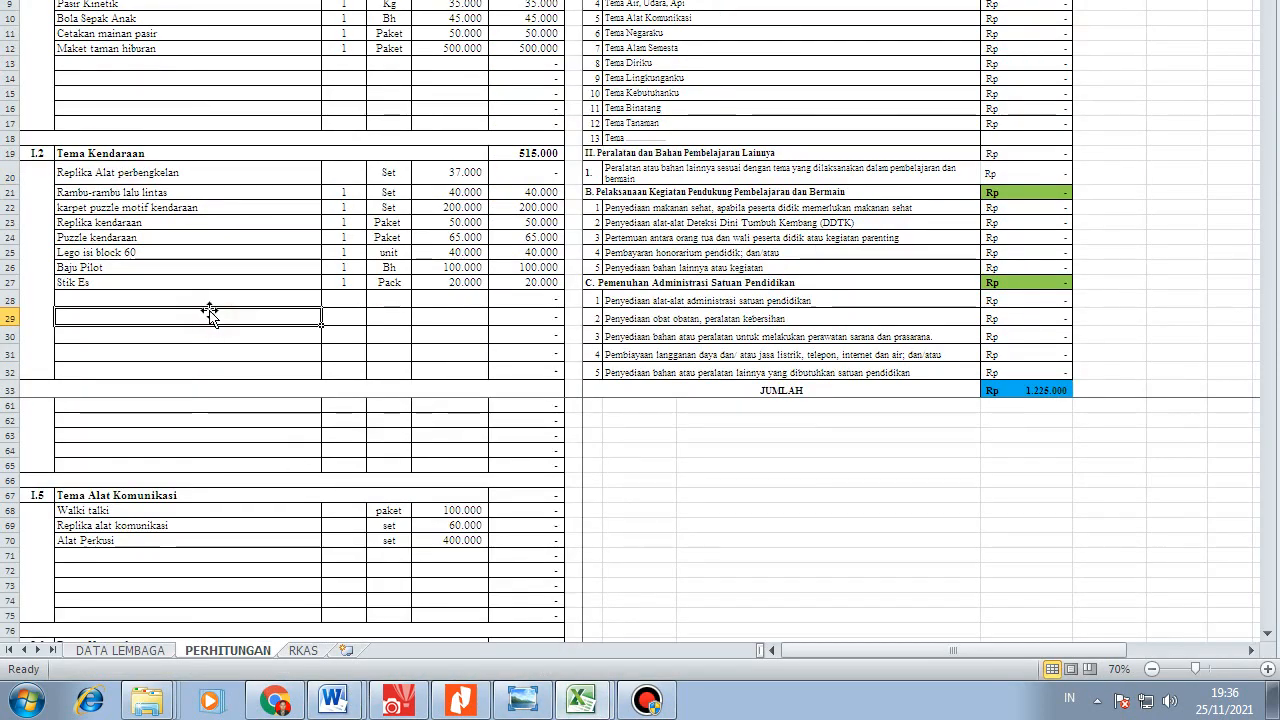
scroll(213, 298, down, 2)
scroll(200, 240, up, 1)
click(95, 66)
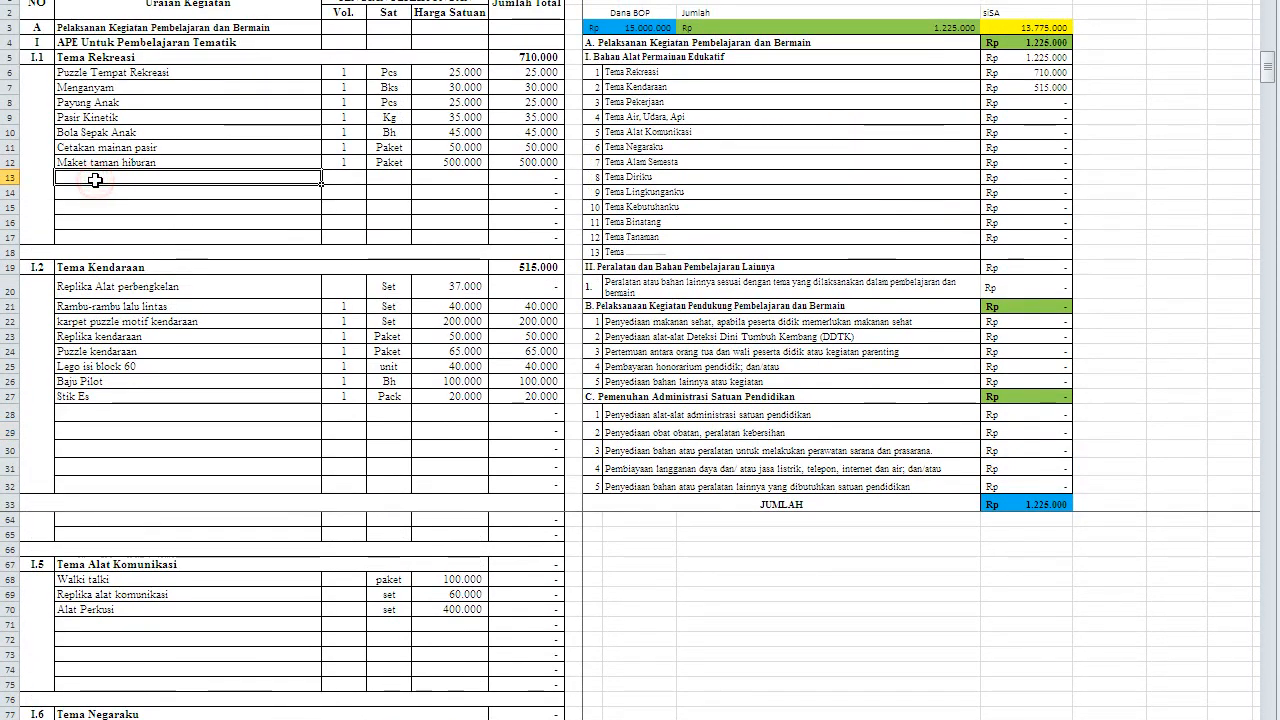
key(Down)
key(Down)
key(Down)
key(Down)
key(Up)
key(Up)
key(Up)
key(Up)
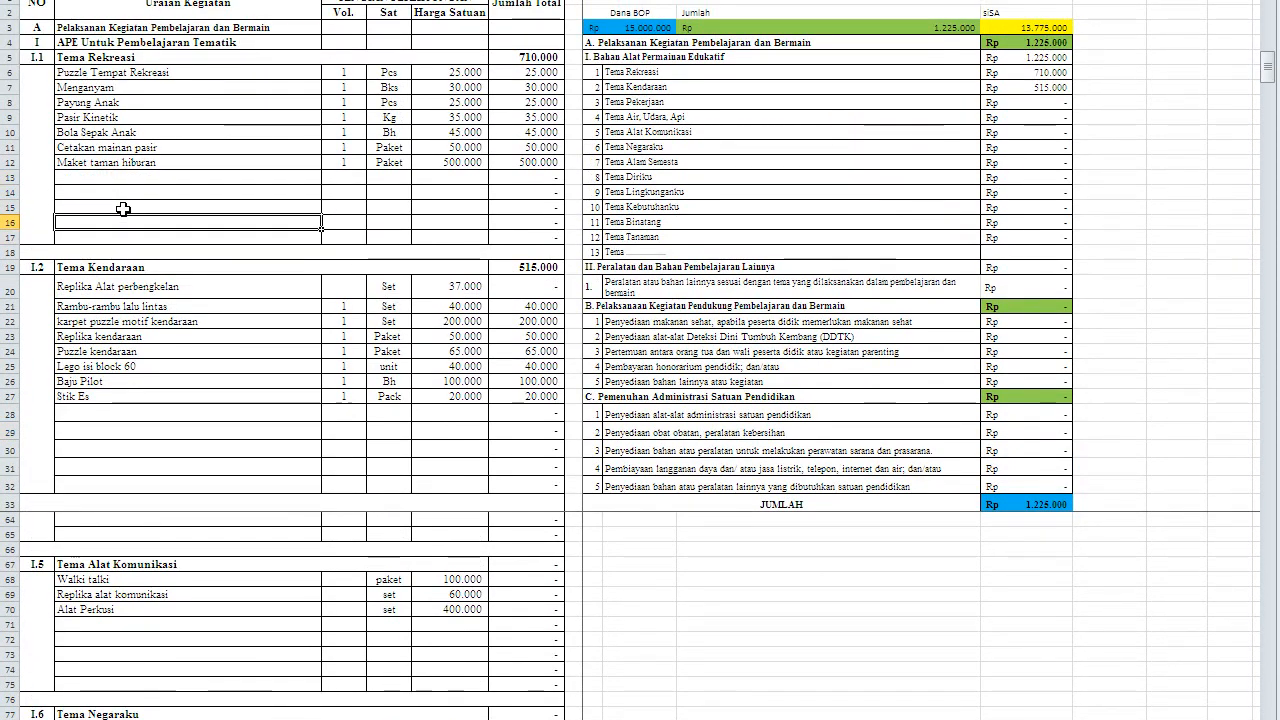
key(Down)
key(Down)
key(Down)
key(Down)
key(Up)
key(Up)
key(Up)
key(Up)
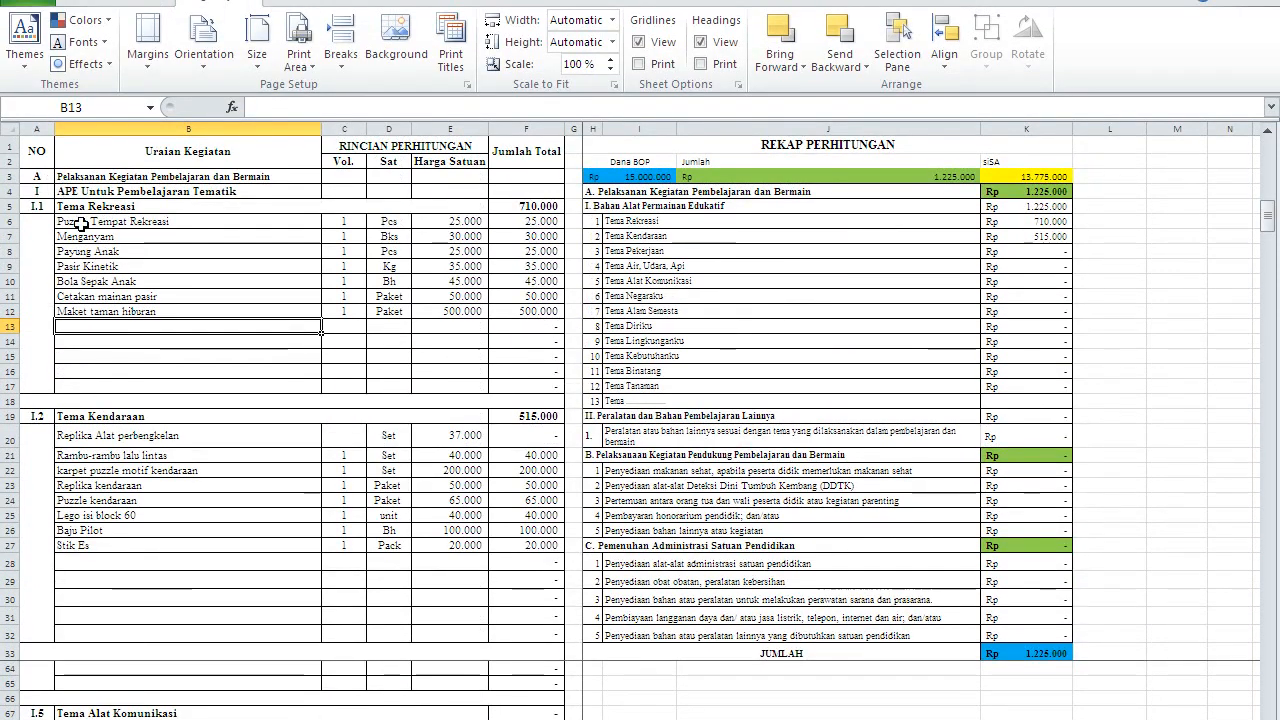
click(79, 386)
click(80, 329)
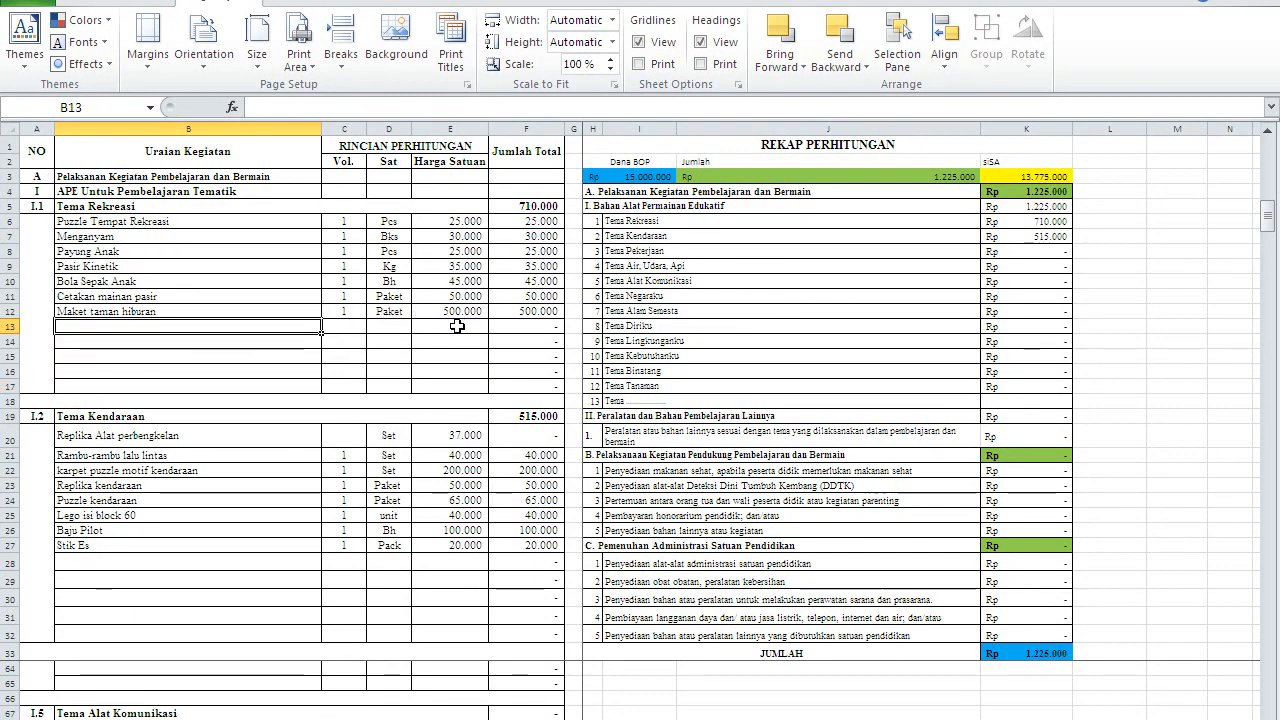
- Inspect the Jumlah Total formulas in Tema Rekreasi's blank rows and the SUM range behind its section total
click(537, 328)
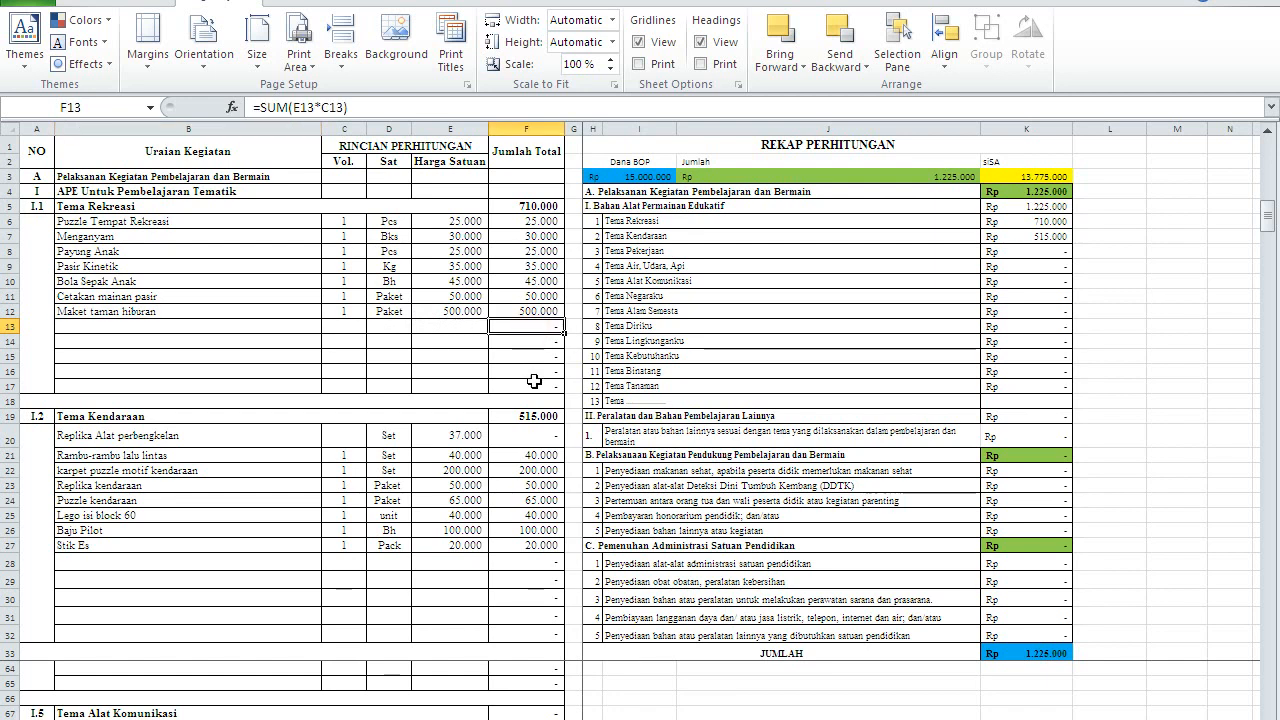
click(534, 381)
scroll(540, 284, up, 1)
click(534, 205)
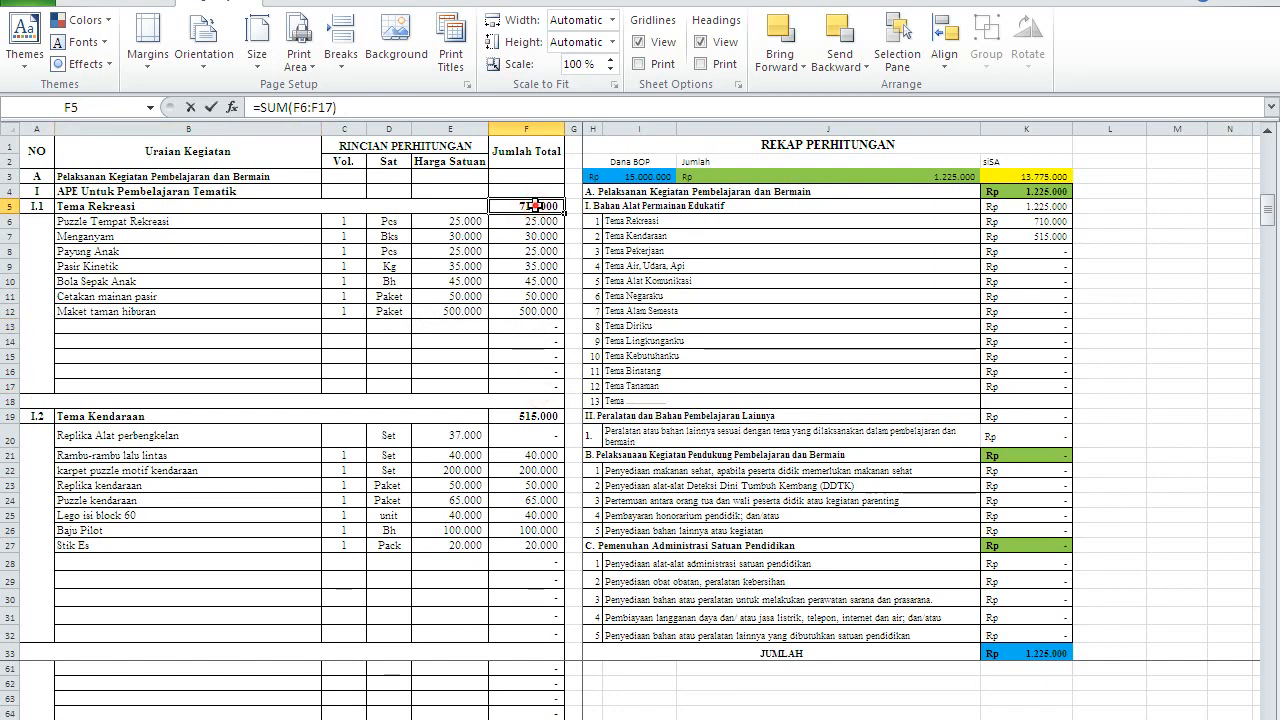
double_click(534, 205)
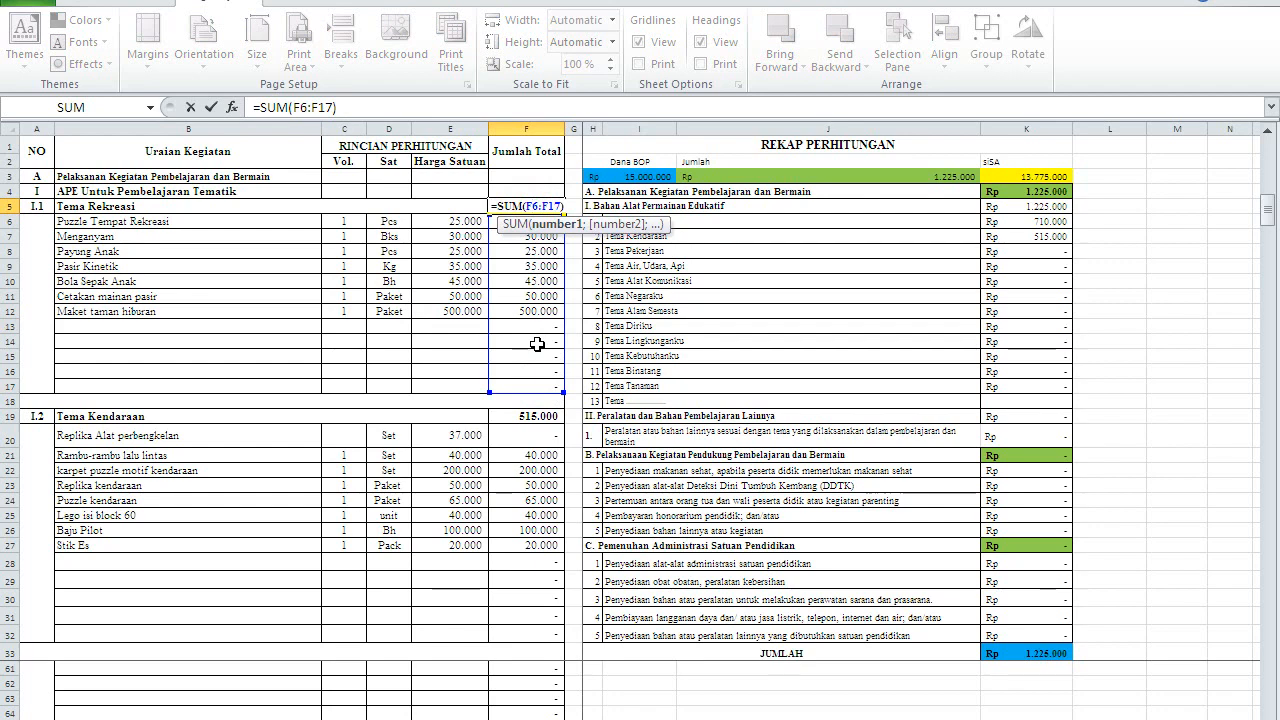
key(Escape)
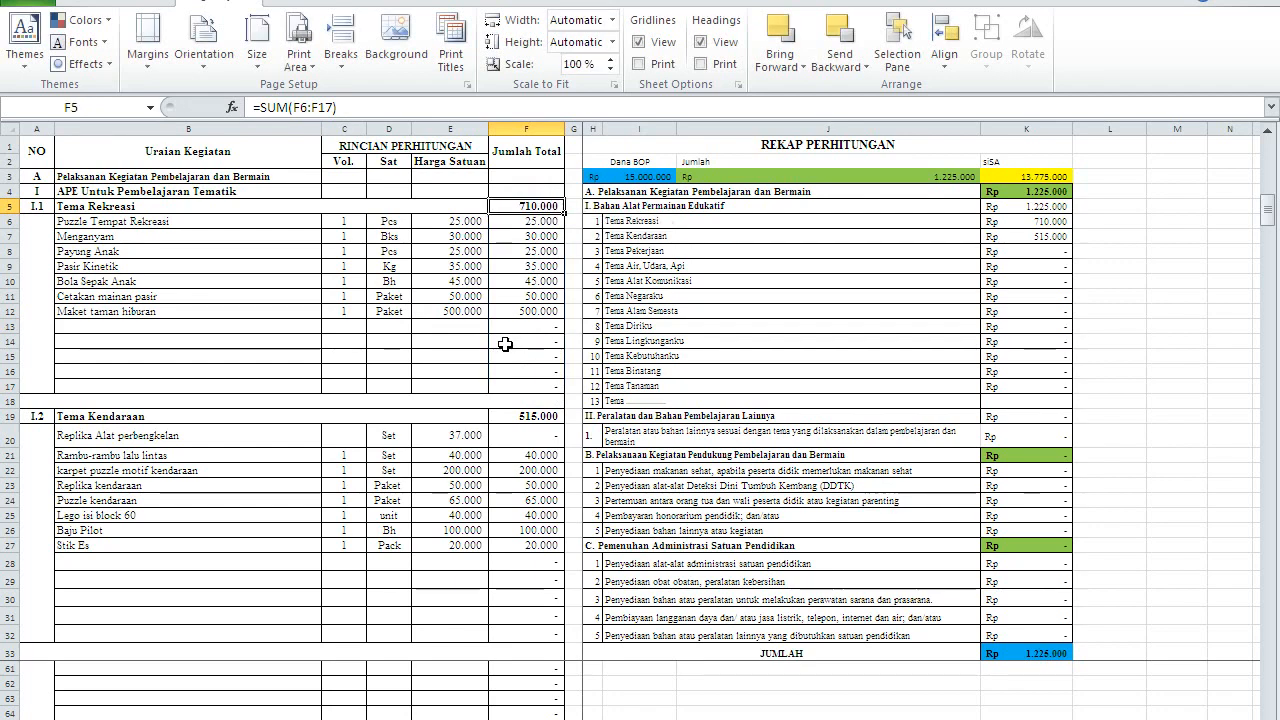
click(451, 343)
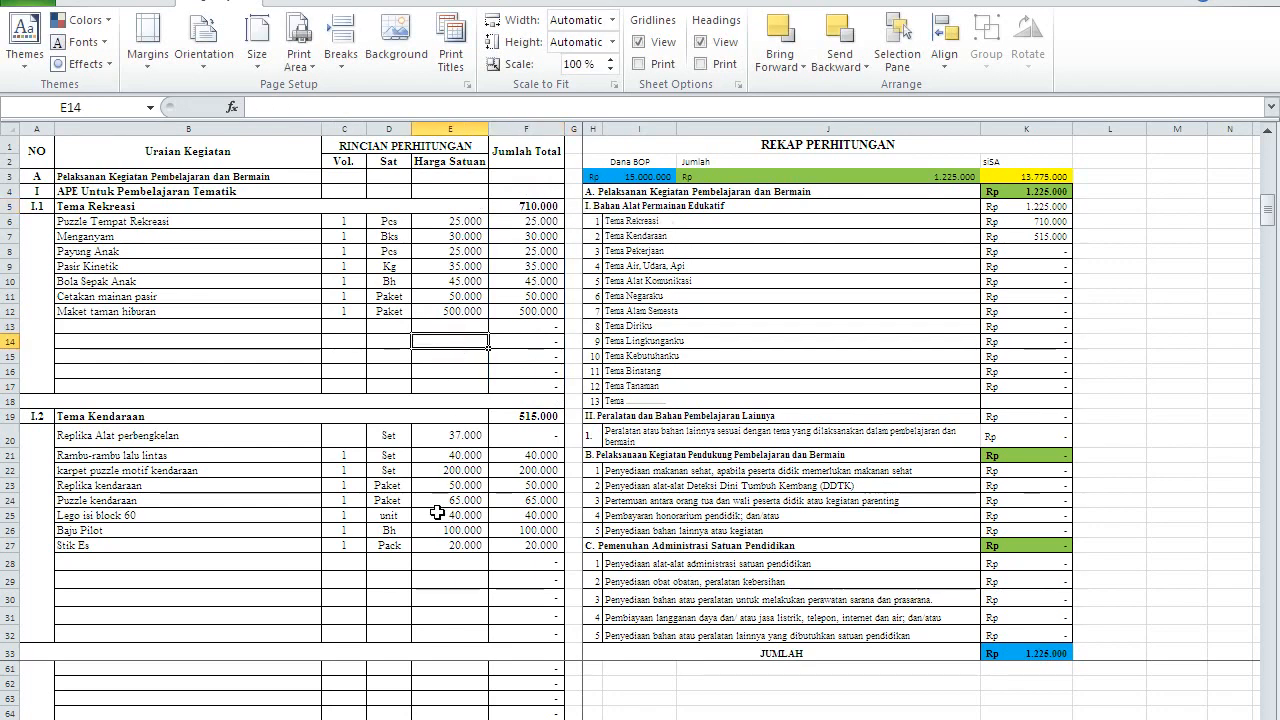
- Look through the remaining theme sections down to the unnamed Tema heading in section I.13
scroll(437, 512, down, 12)
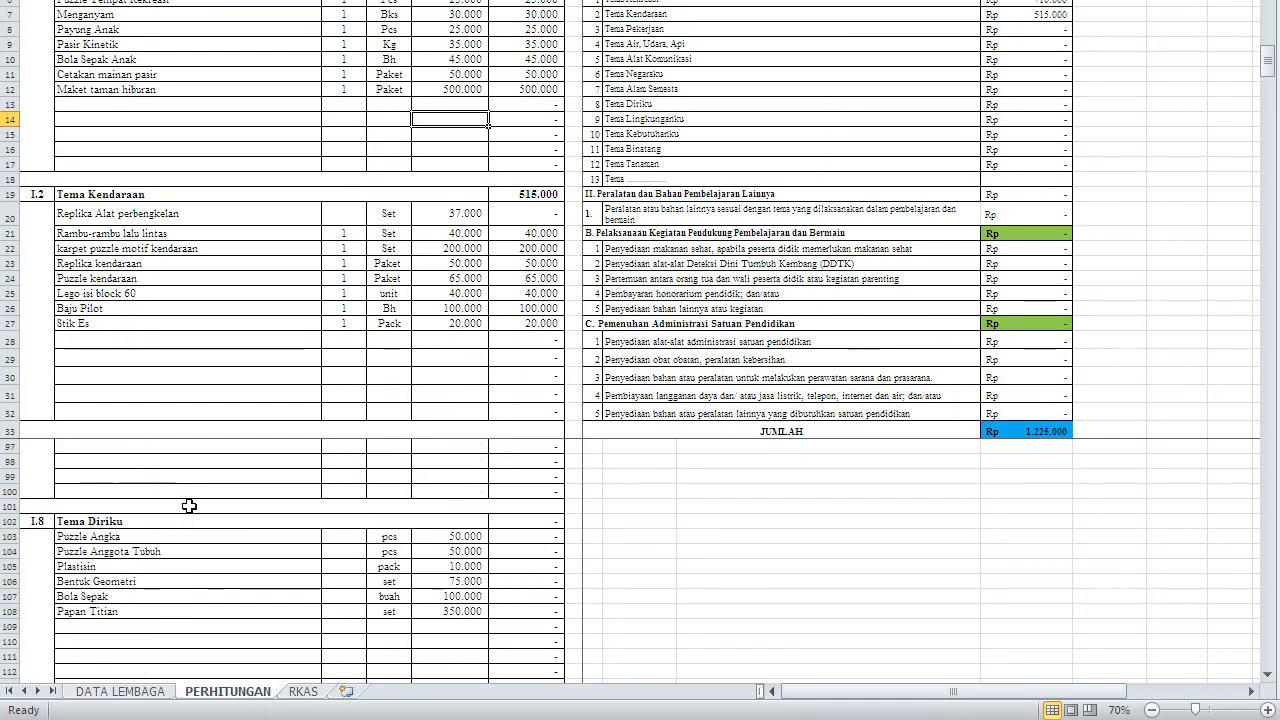
scroll(170, 508, down, 3)
scroll(465, 513, down, 6)
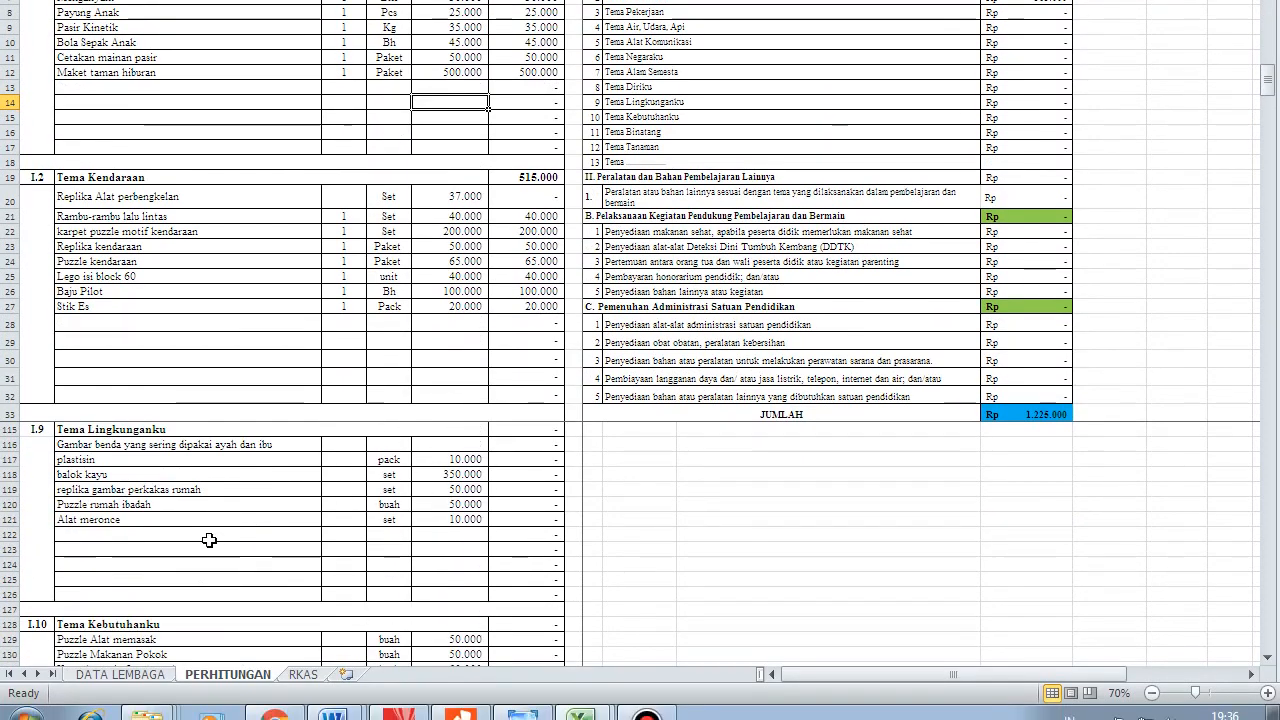
scroll(140, 525, down, 10)
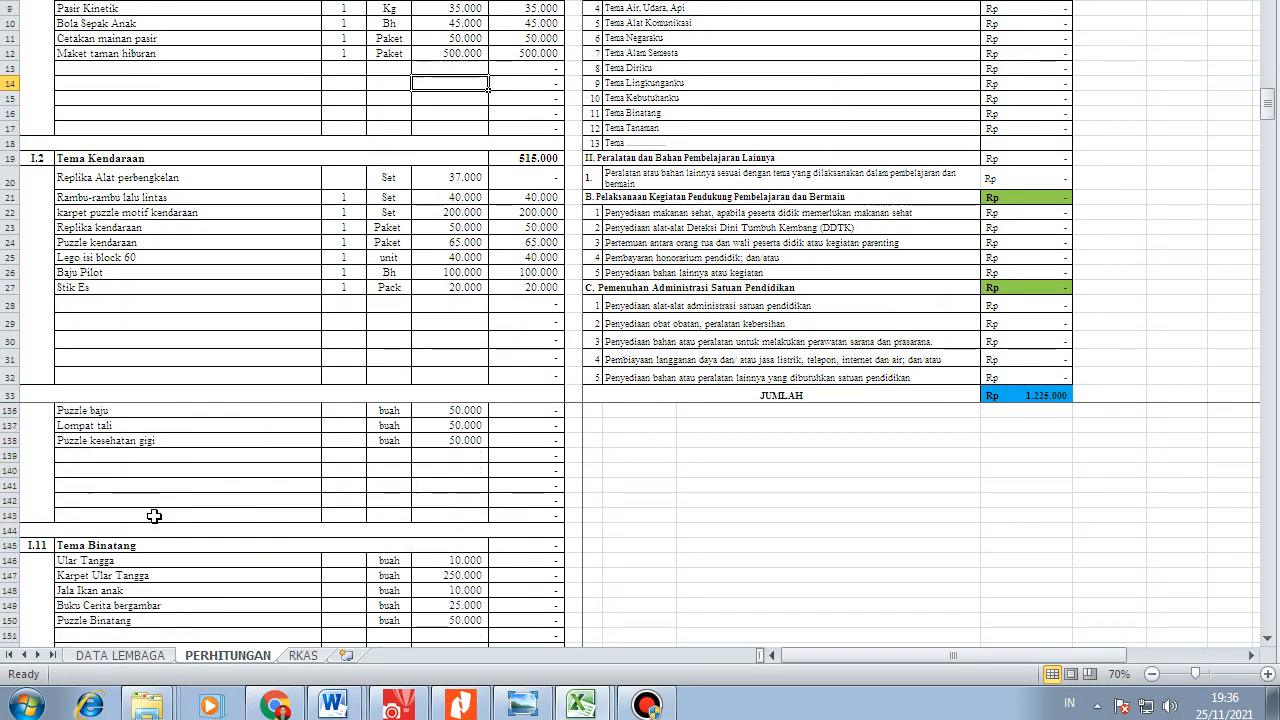
scroll(142, 485, down, 10)
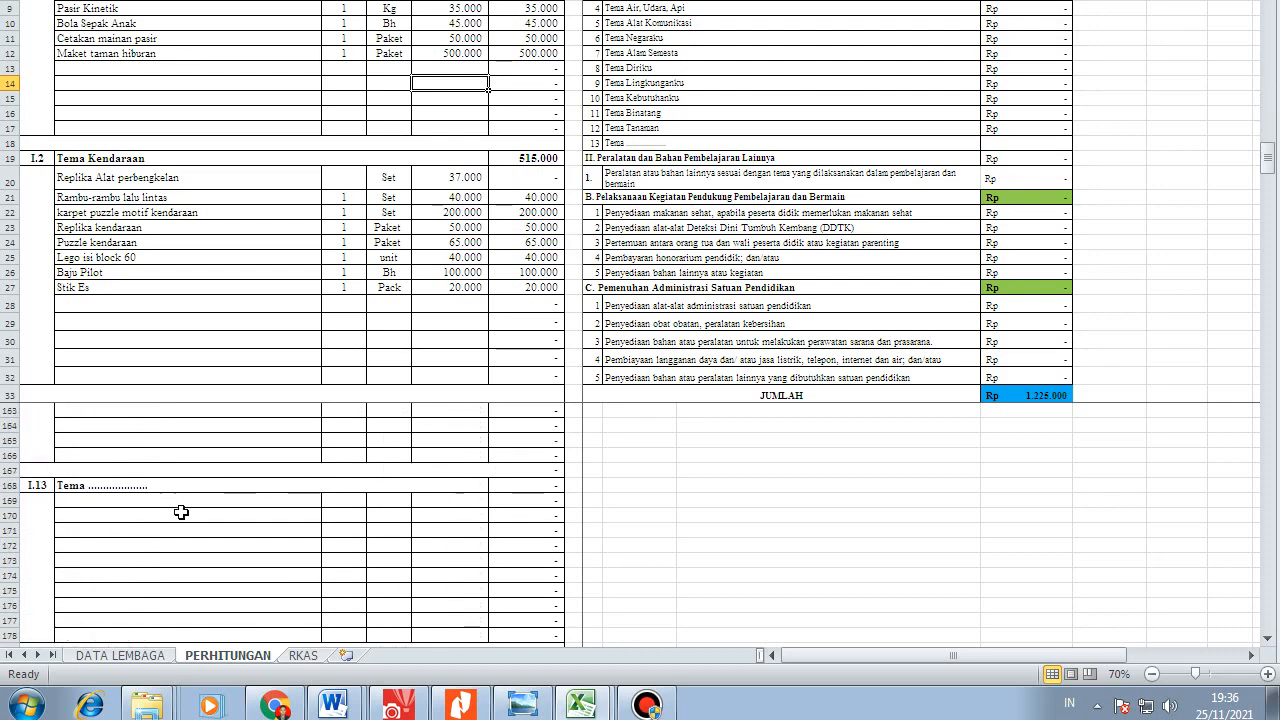
scroll(152, 502, up, 8)
click(162, 487)
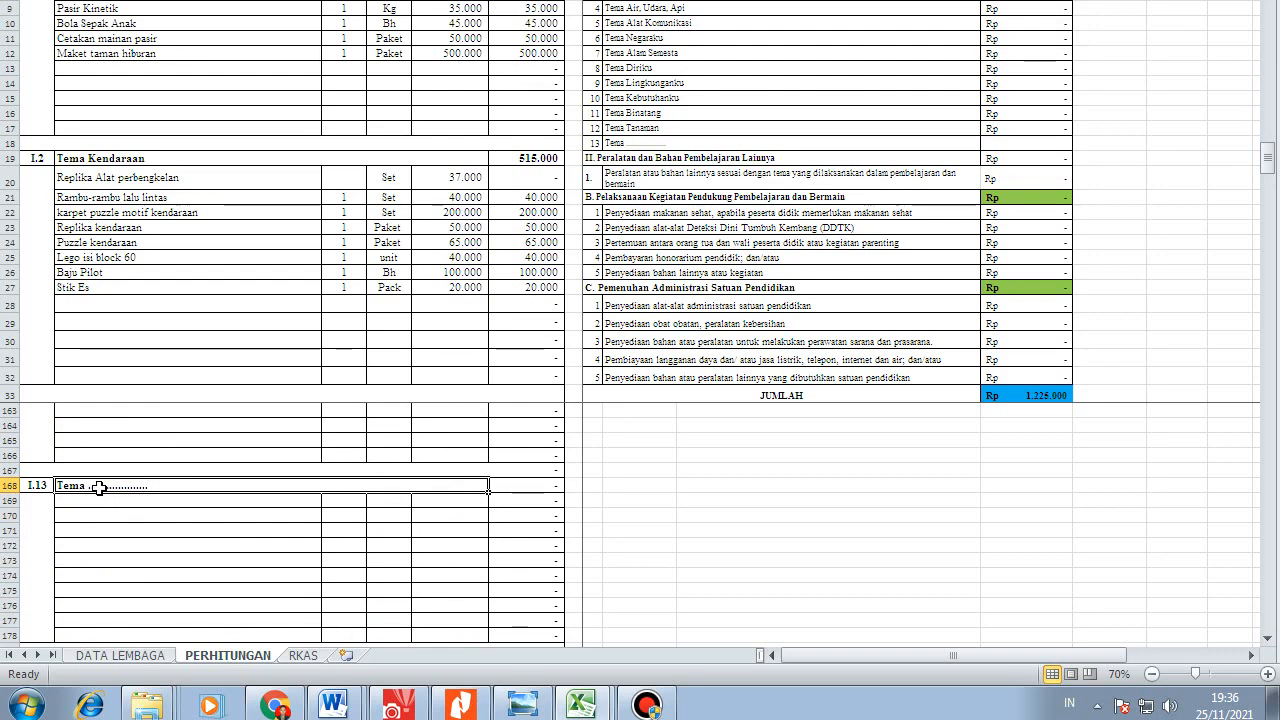
- Examine the item list in section II, Peralatan dan Bahan Pembelajaran Lainnya
scroll(117, 500, down, 4)
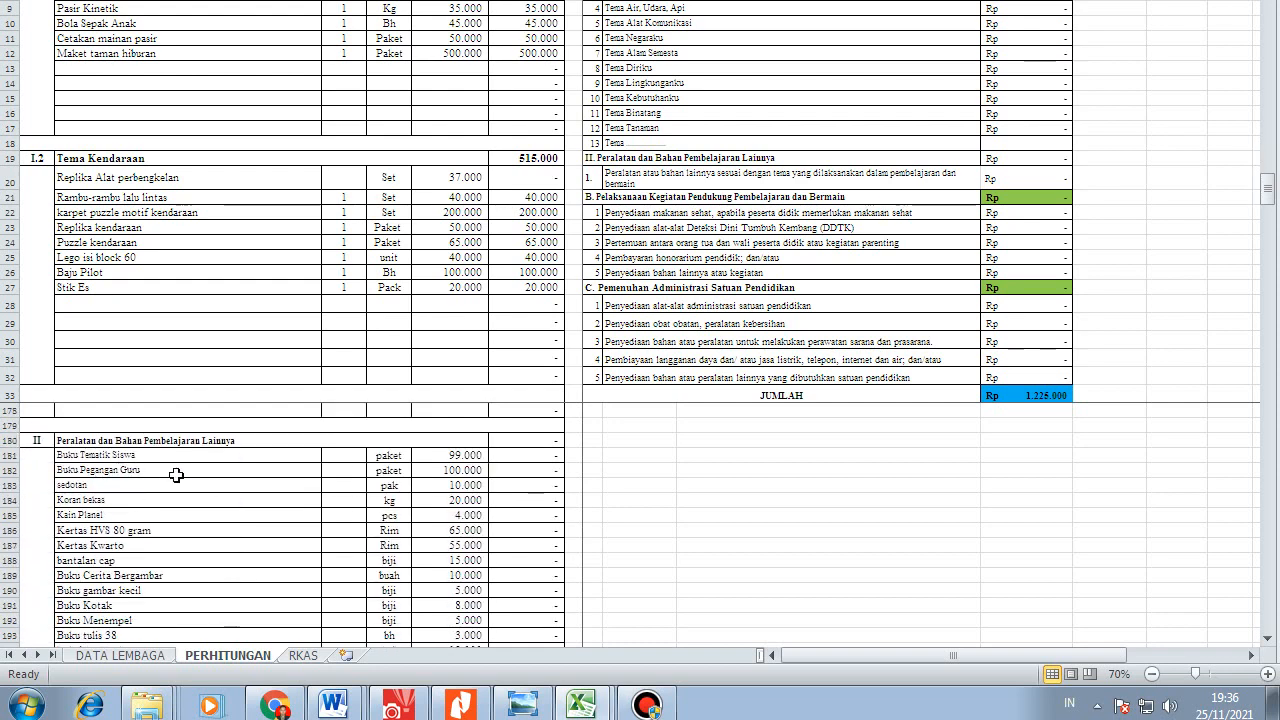
scroll(225, 490, up, 1)
scroll(230, 506, down, 1)
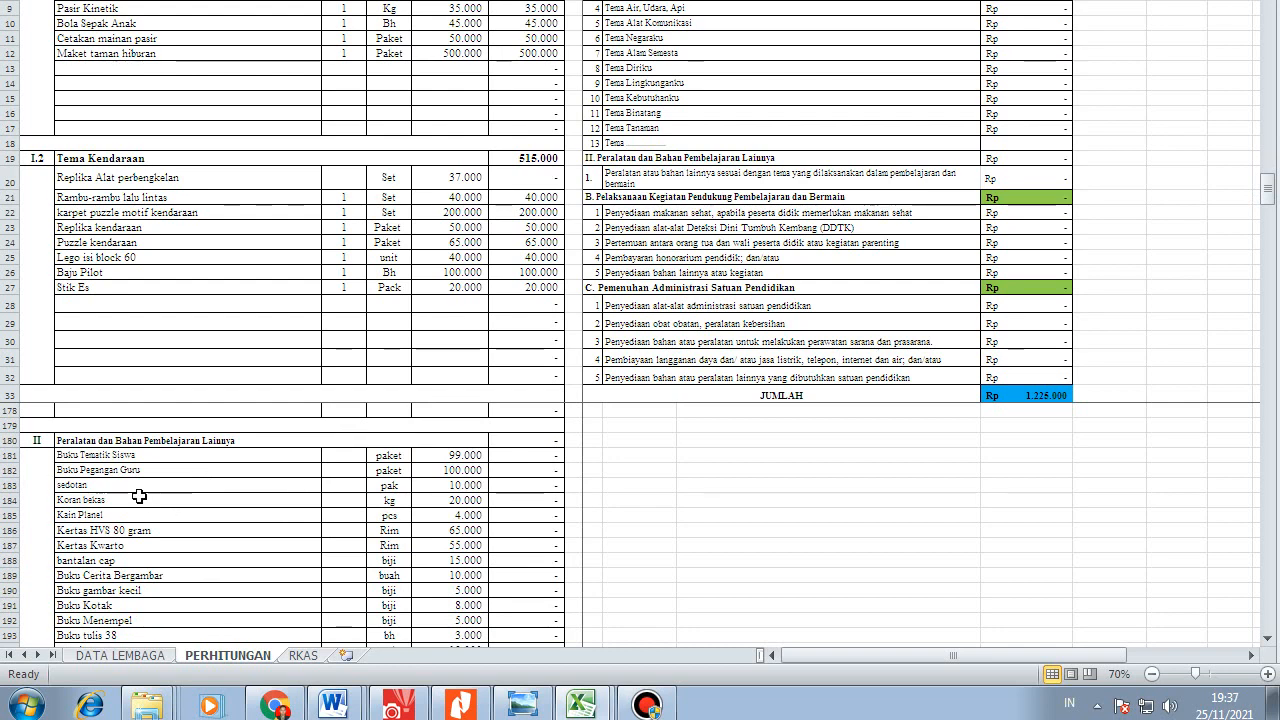
- Look through section II's items from Buku Tematik Siswa down to Menjahit baju and the Cerita story books
click(128, 457)
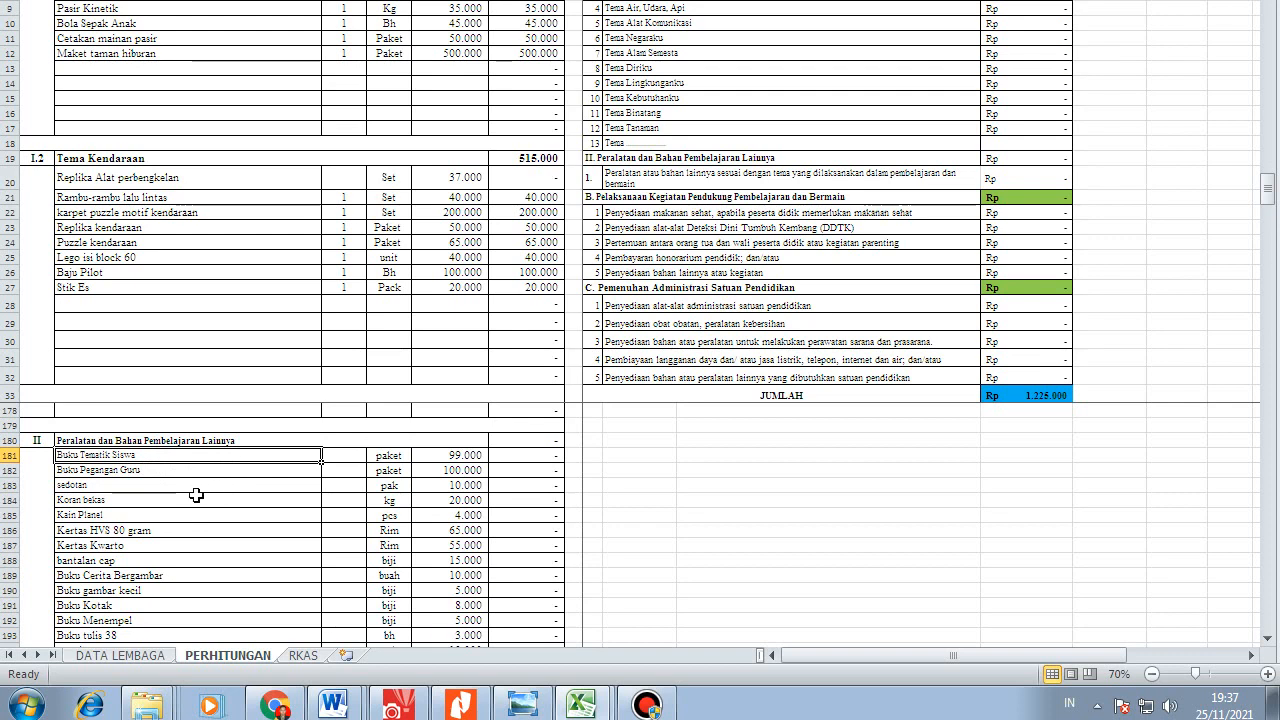
scroll(190, 497, down, 8)
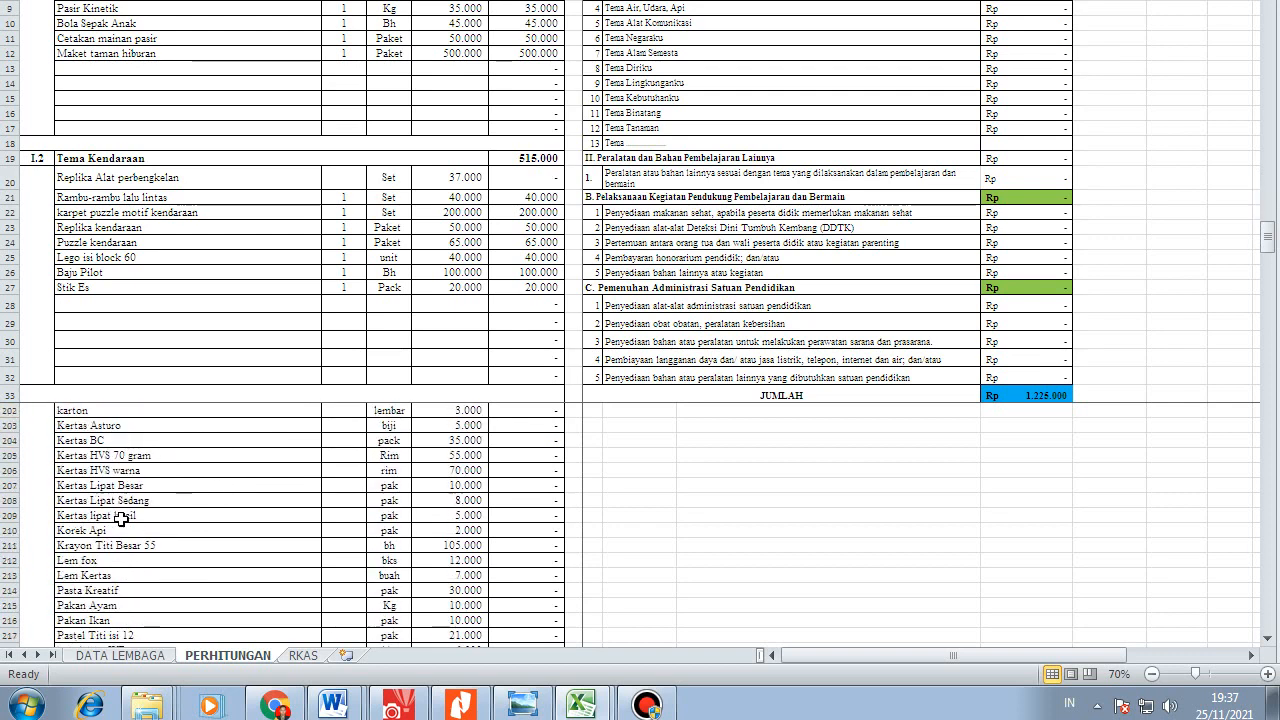
scroll(121, 516, down, 1)
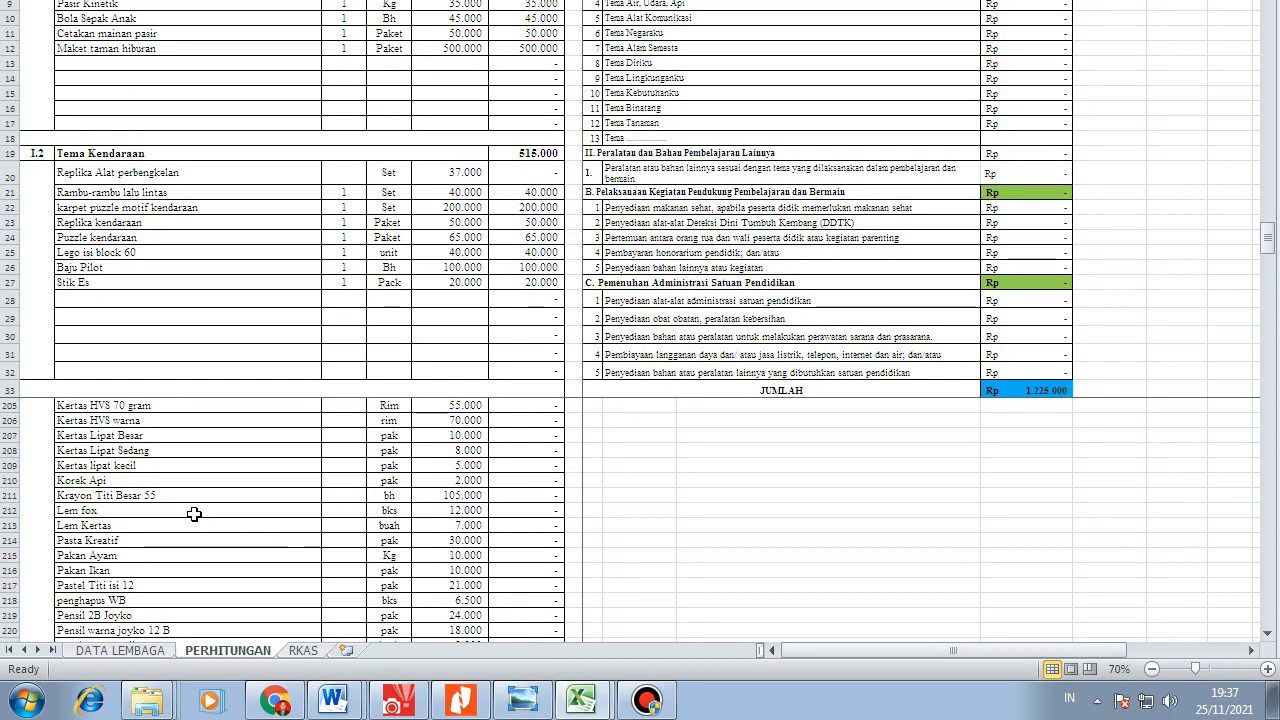
scroll(201, 480, down, 6)
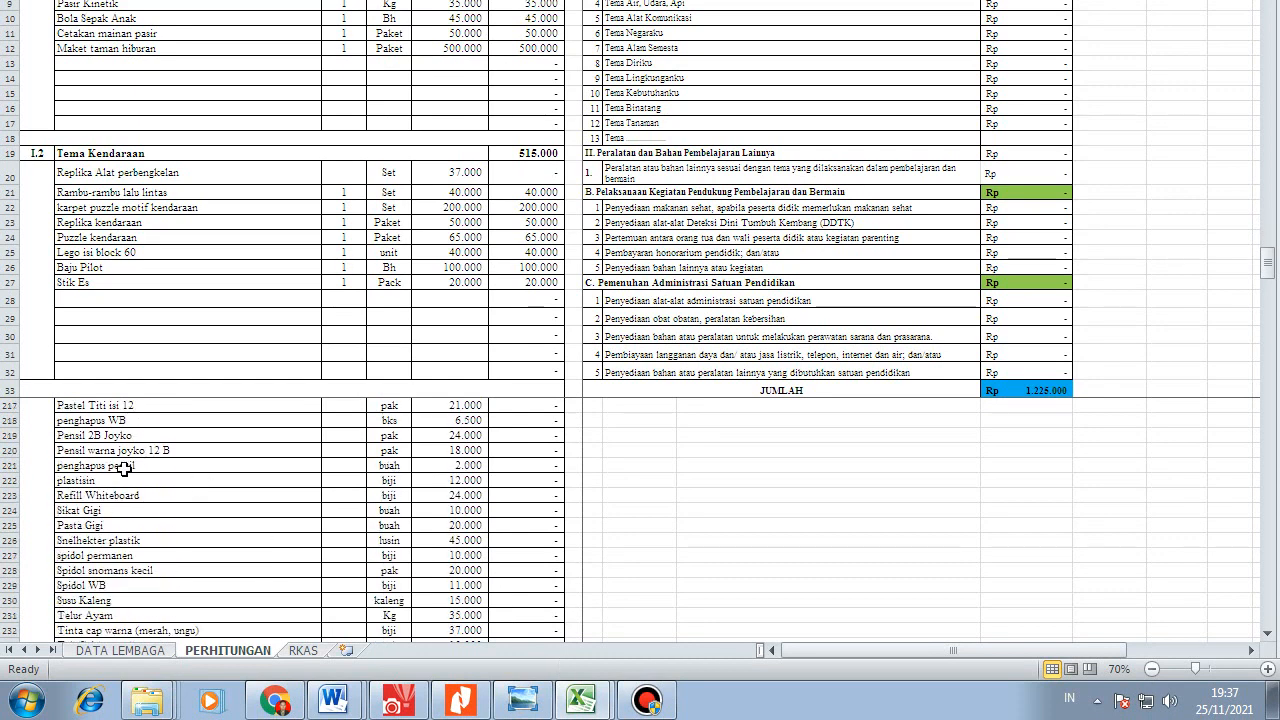
scroll(116, 505, down, 2)
scroll(103, 496, down, 2)
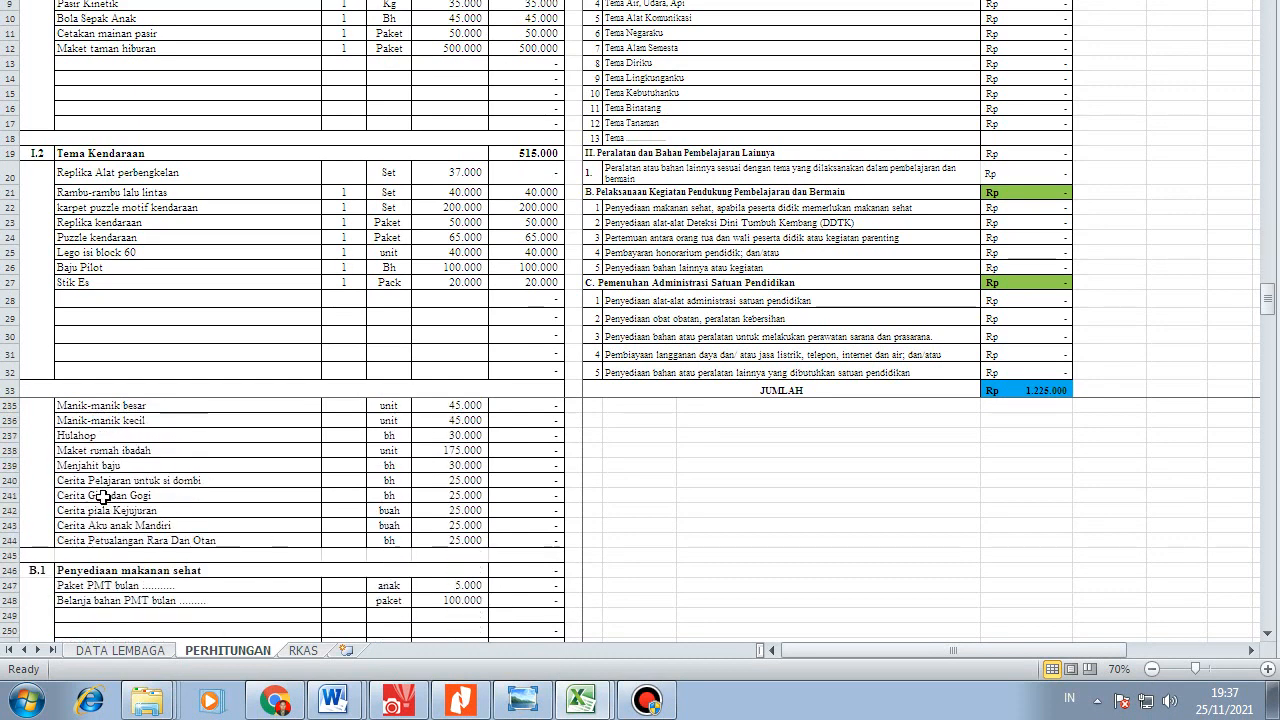
click(106, 465)
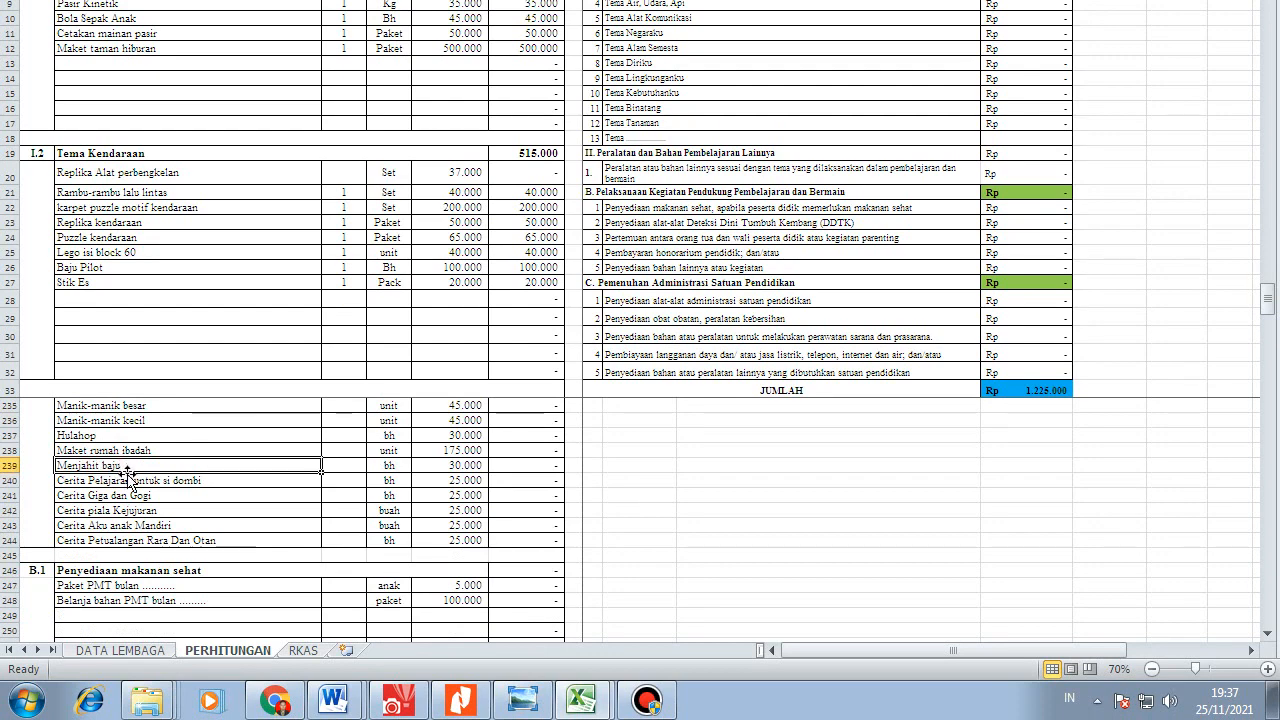
- Recheck section II's closing items between Pastel Titi isi 12 and Cerita Petualangan Rara Dan Otan
scroll(148, 480, up, 9)
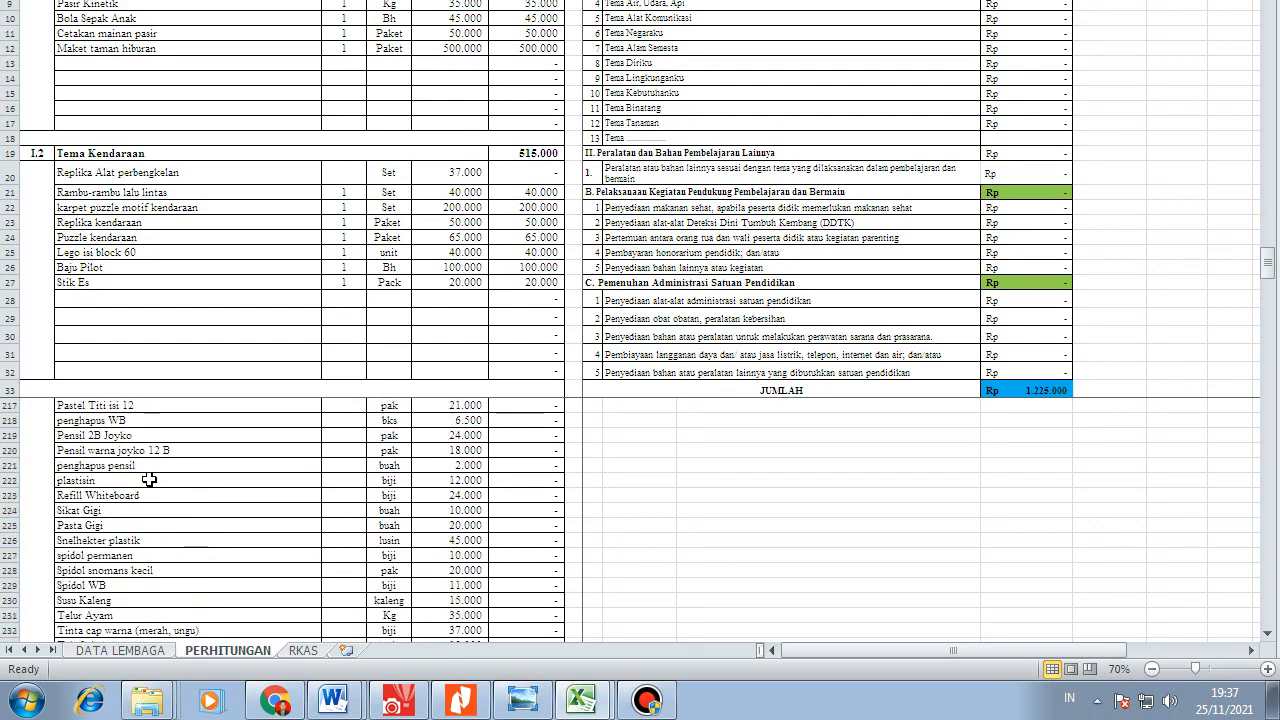
scroll(148, 480, down, 6)
scroll(148, 480, down, 3)
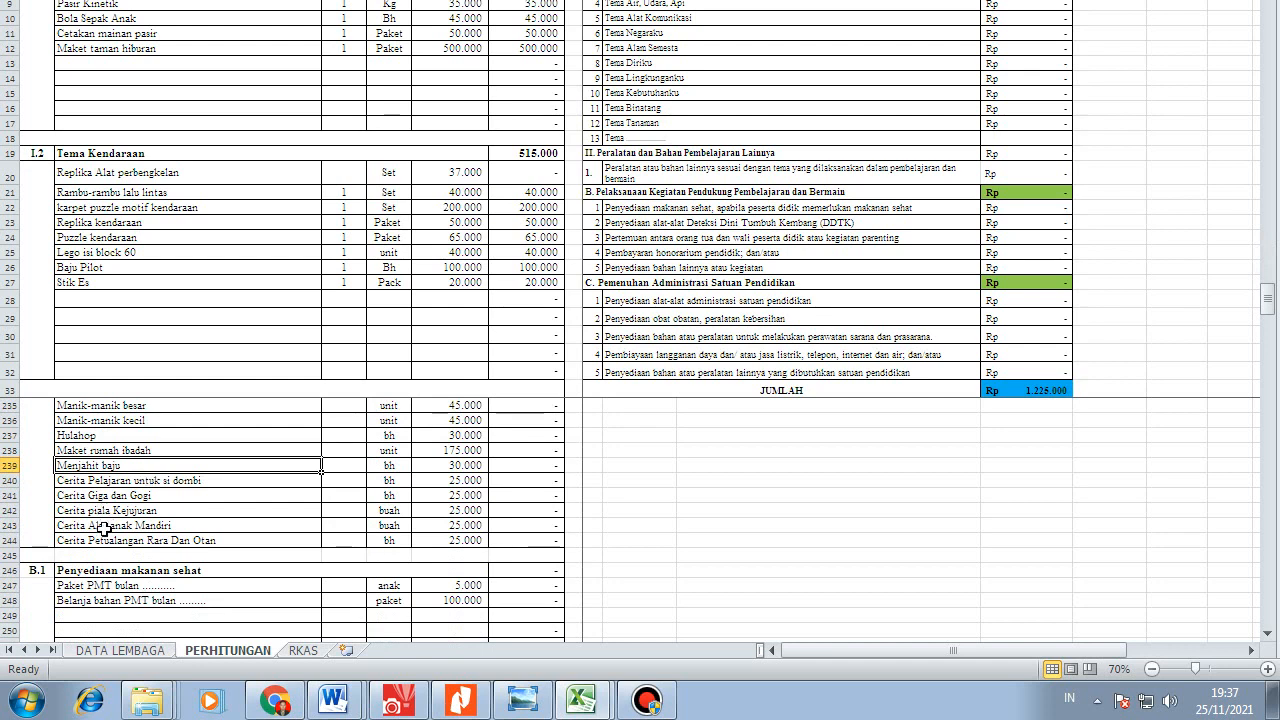
click(143, 541)
scroll(145, 540, up, 1)
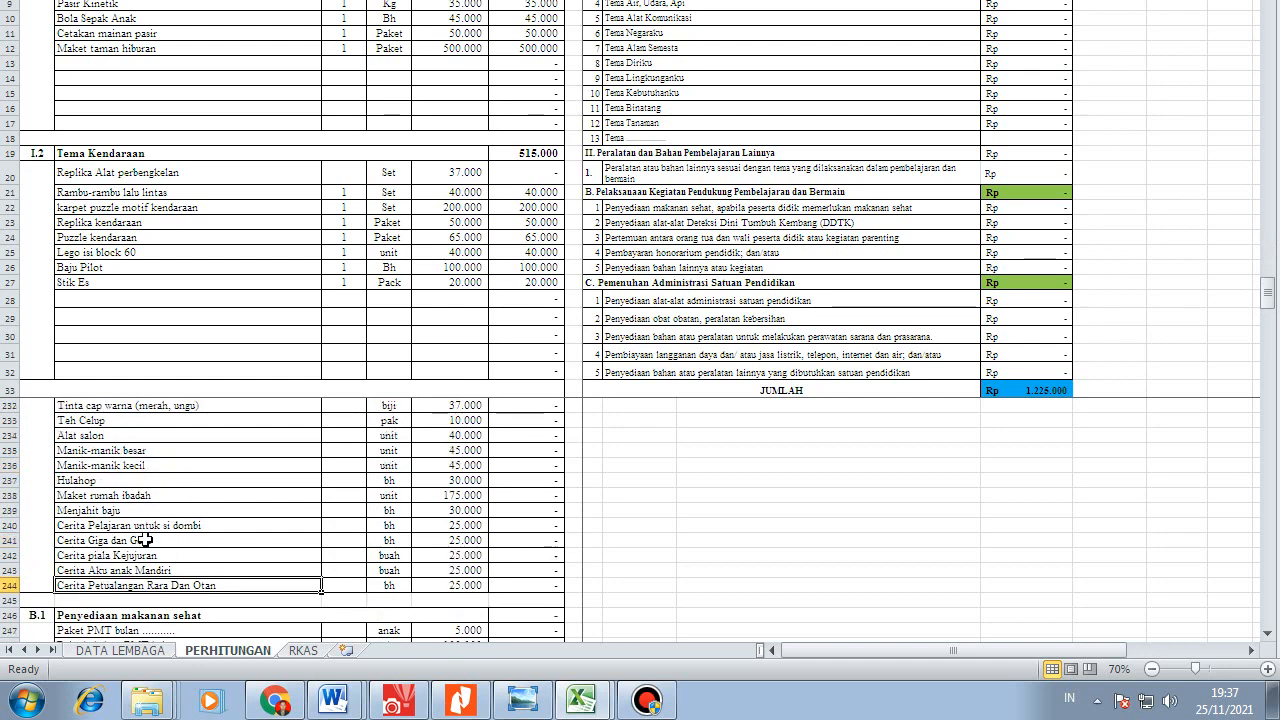
scroll(110, 515, up, 3)
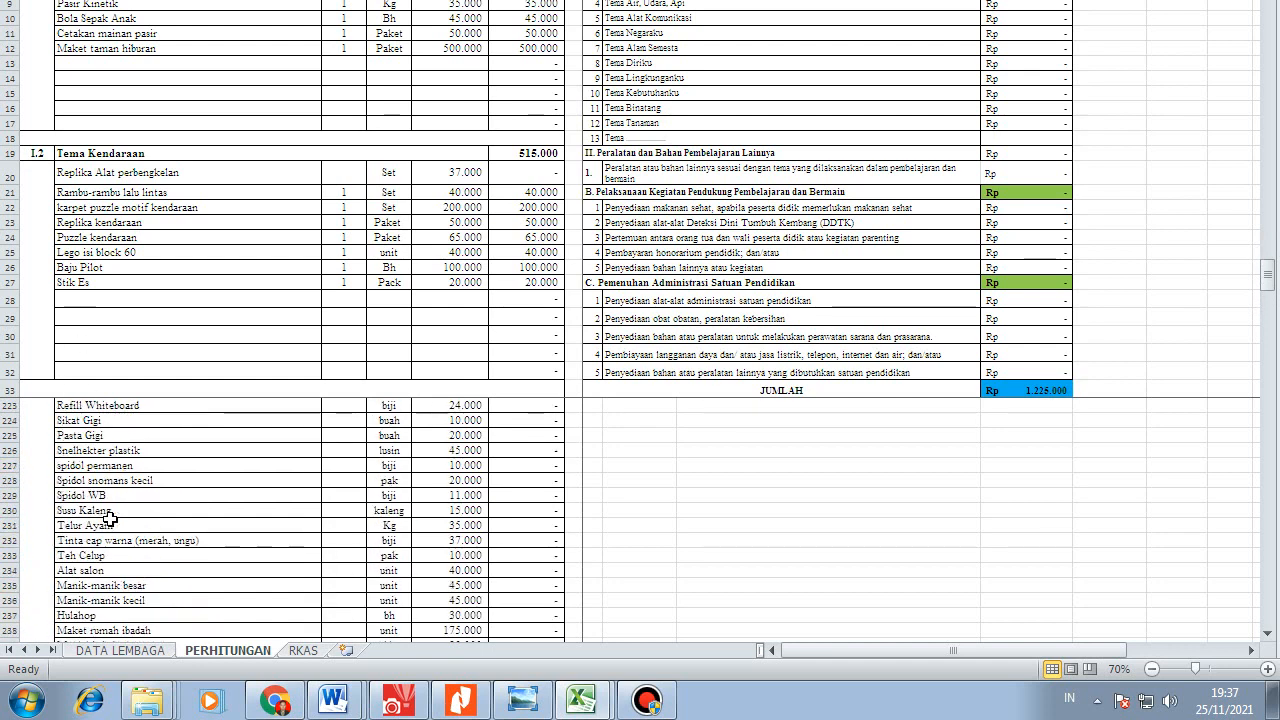
scroll(112, 515, up, 1)
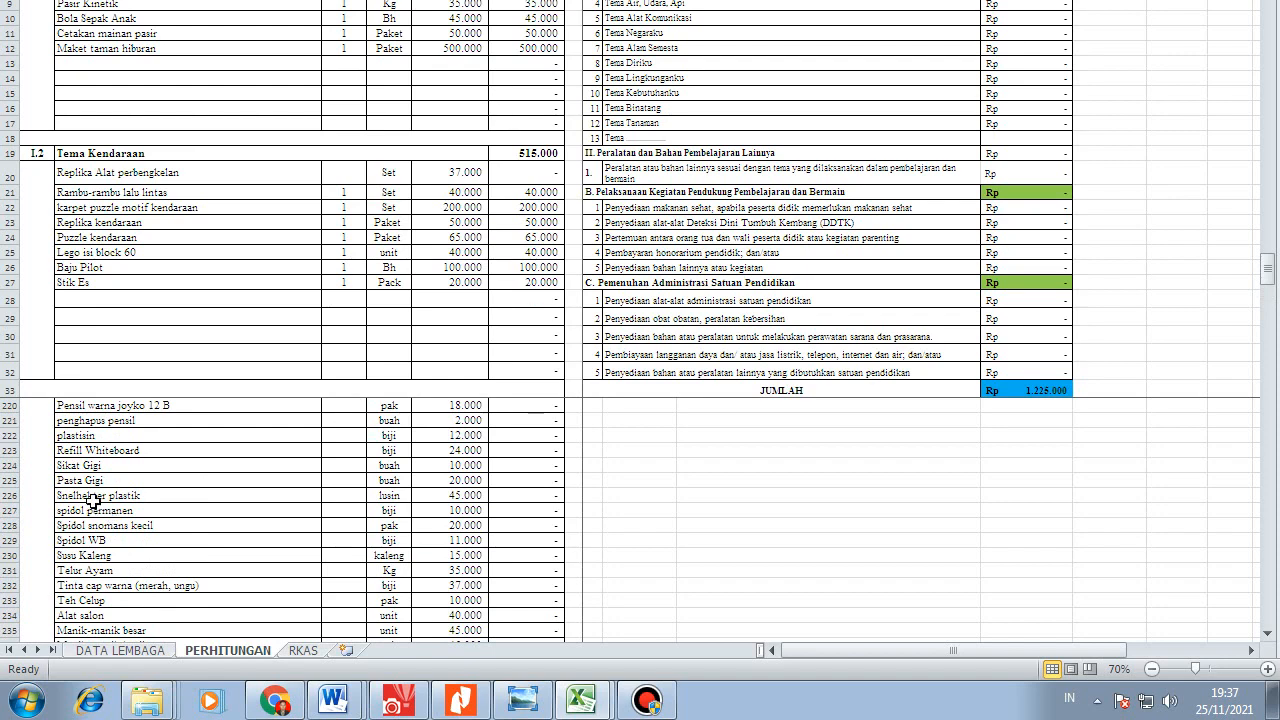
scroll(92, 502, up, 1)
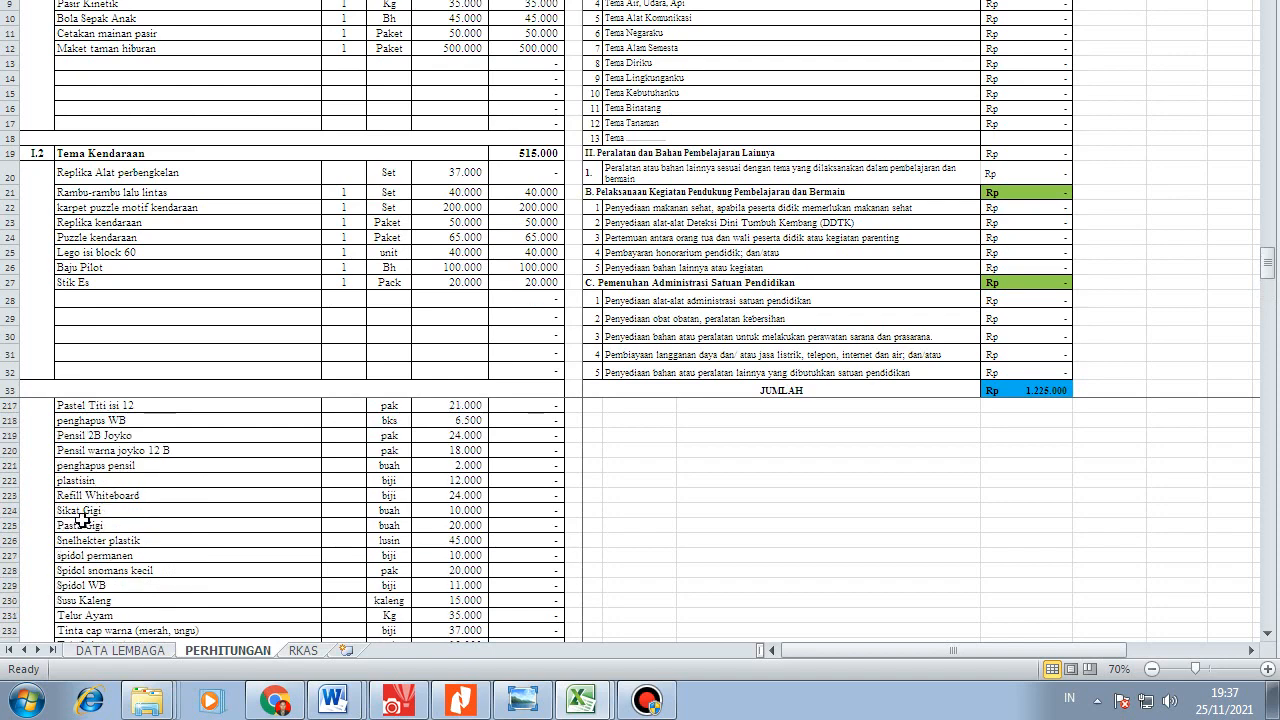
- Compare the Paket PMT bulan and Belanja bahan PMT bulan items in B.1 Penyediaan makanan sehat
scroll(88, 516, down, 8)
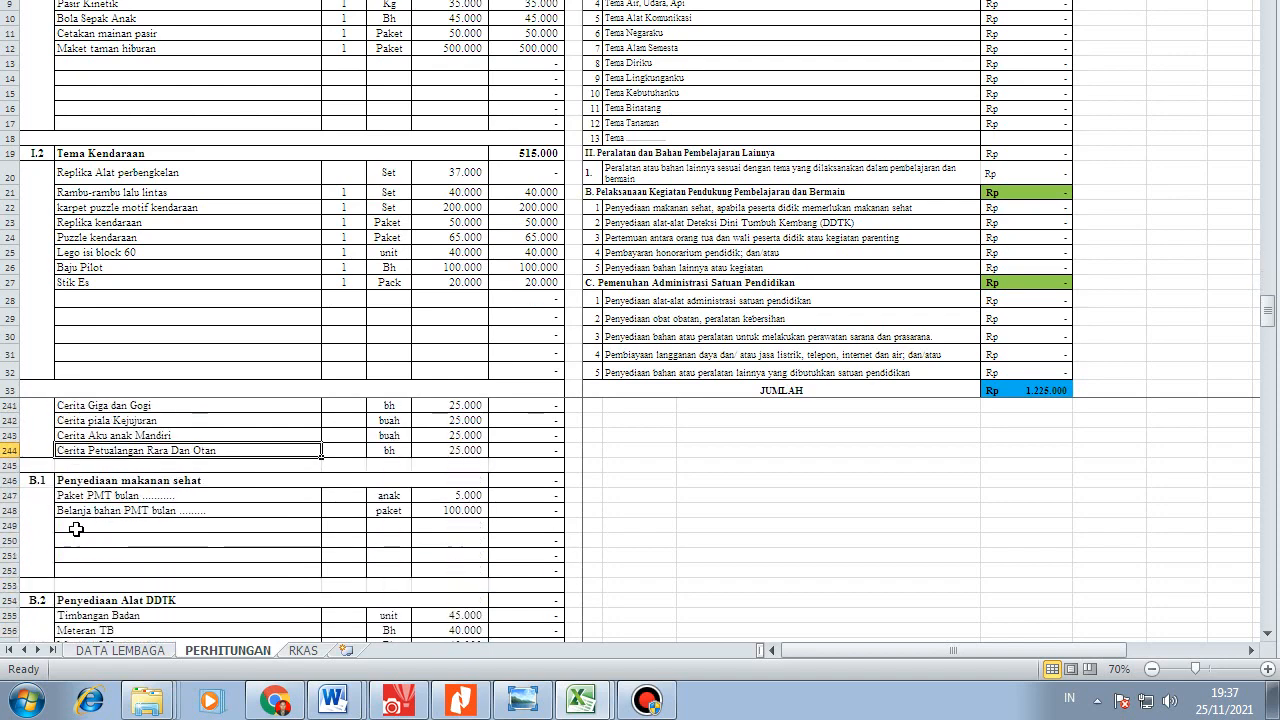
click(76, 526)
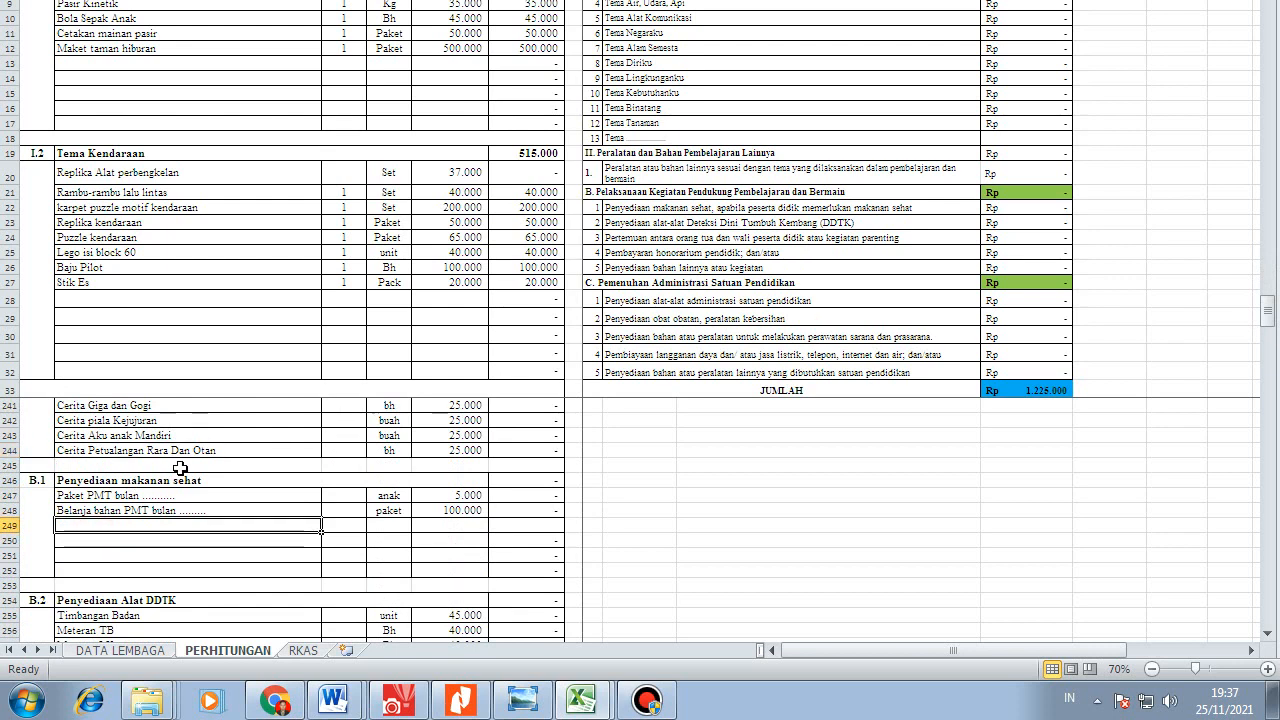
click(107, 495)
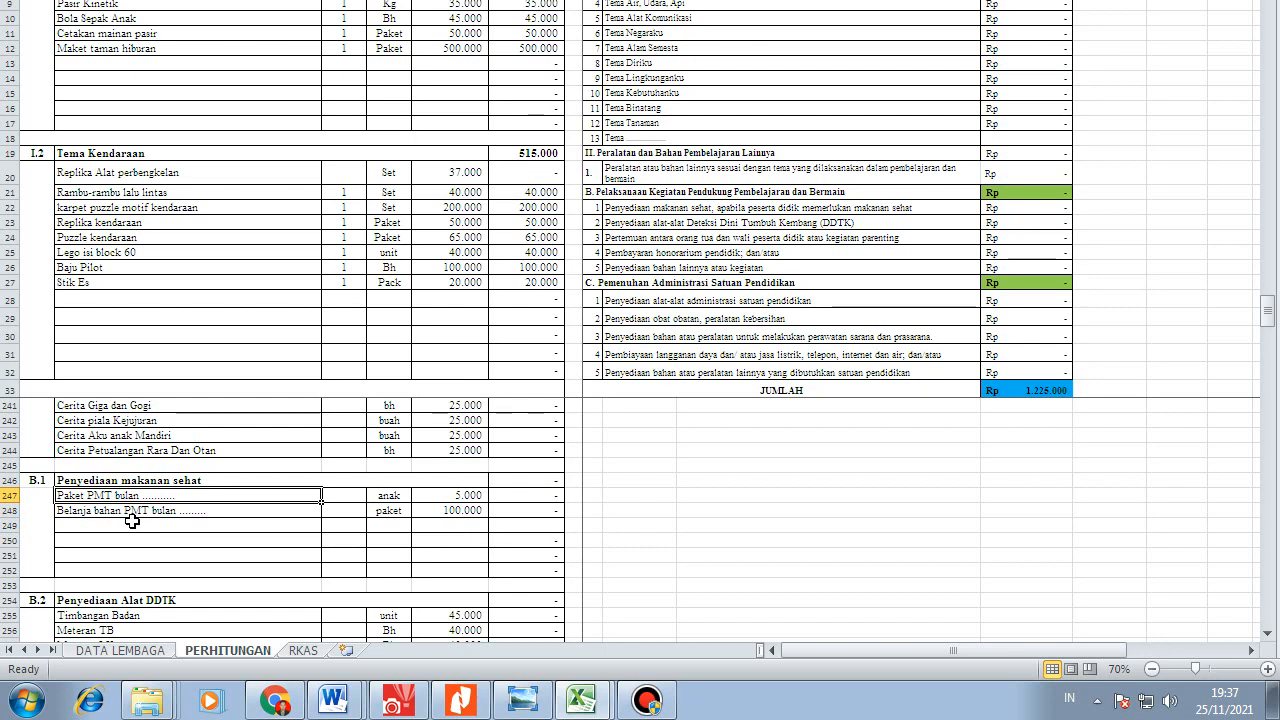
click(130, 514)
click(124, 498)
click(136, 516)
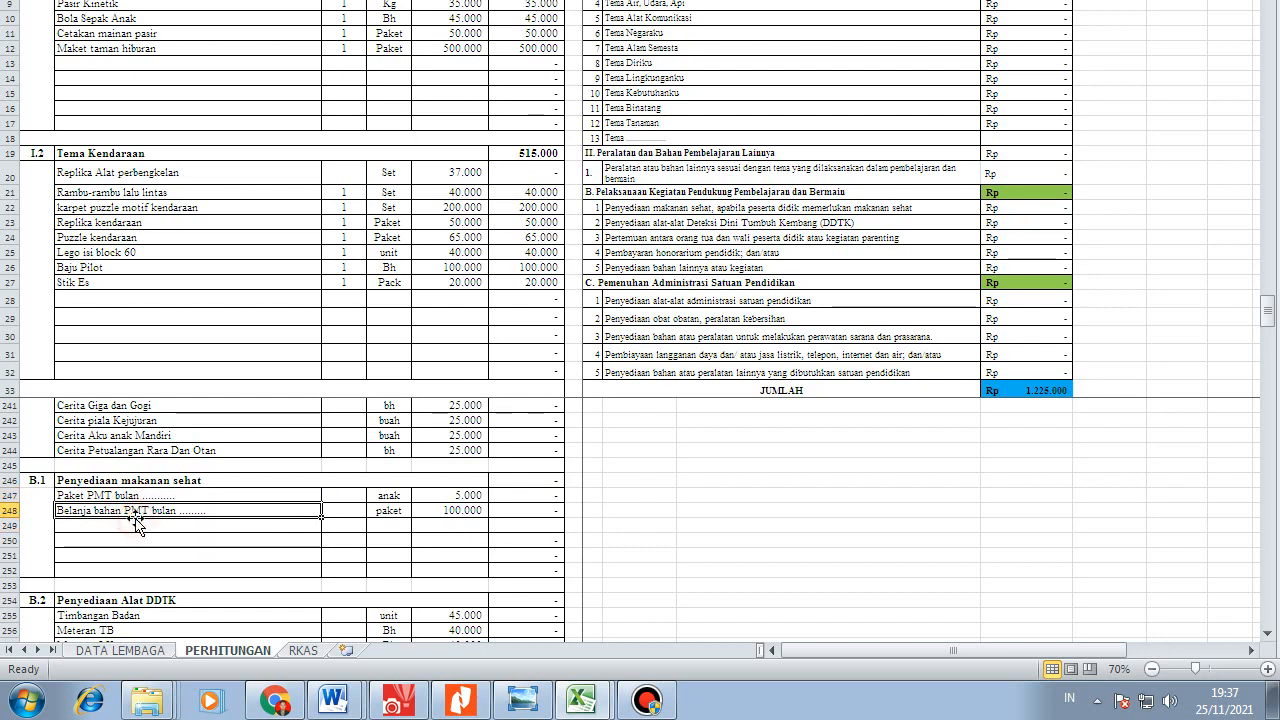
click(103, 497)
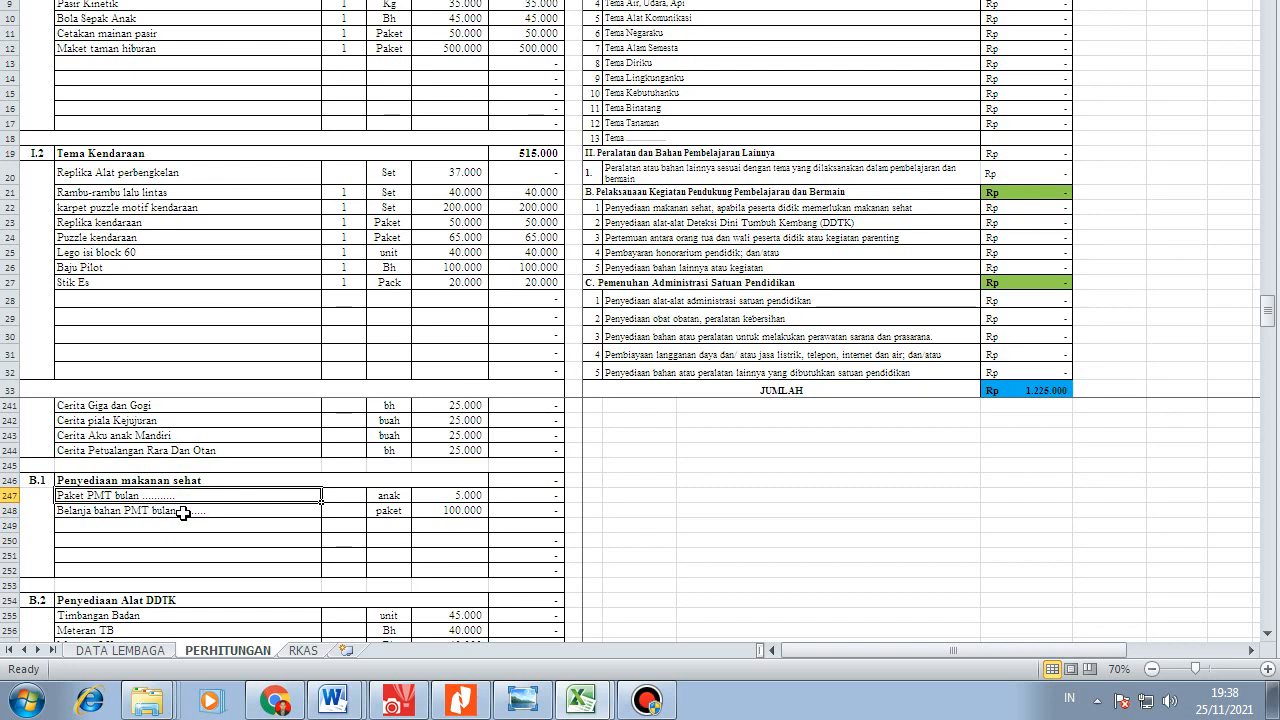
click(183, 512)
click(195, 496)
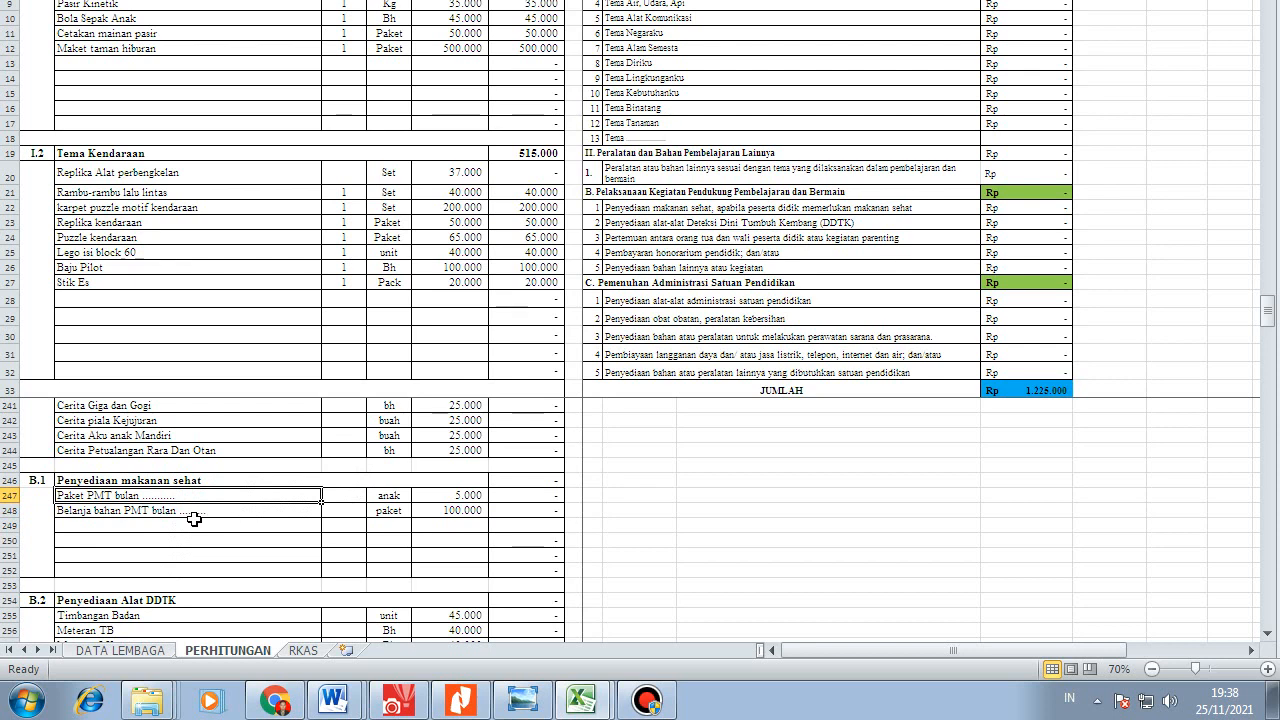
click(340, 494)
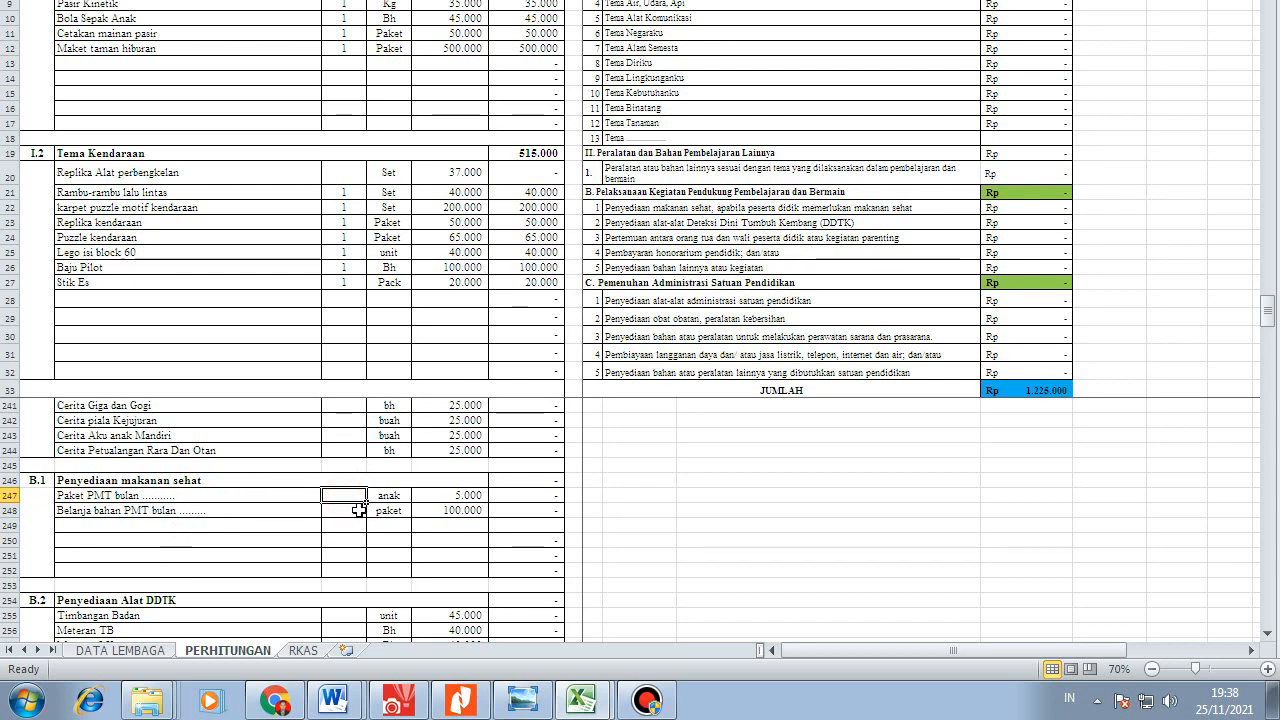
click(80, 512)
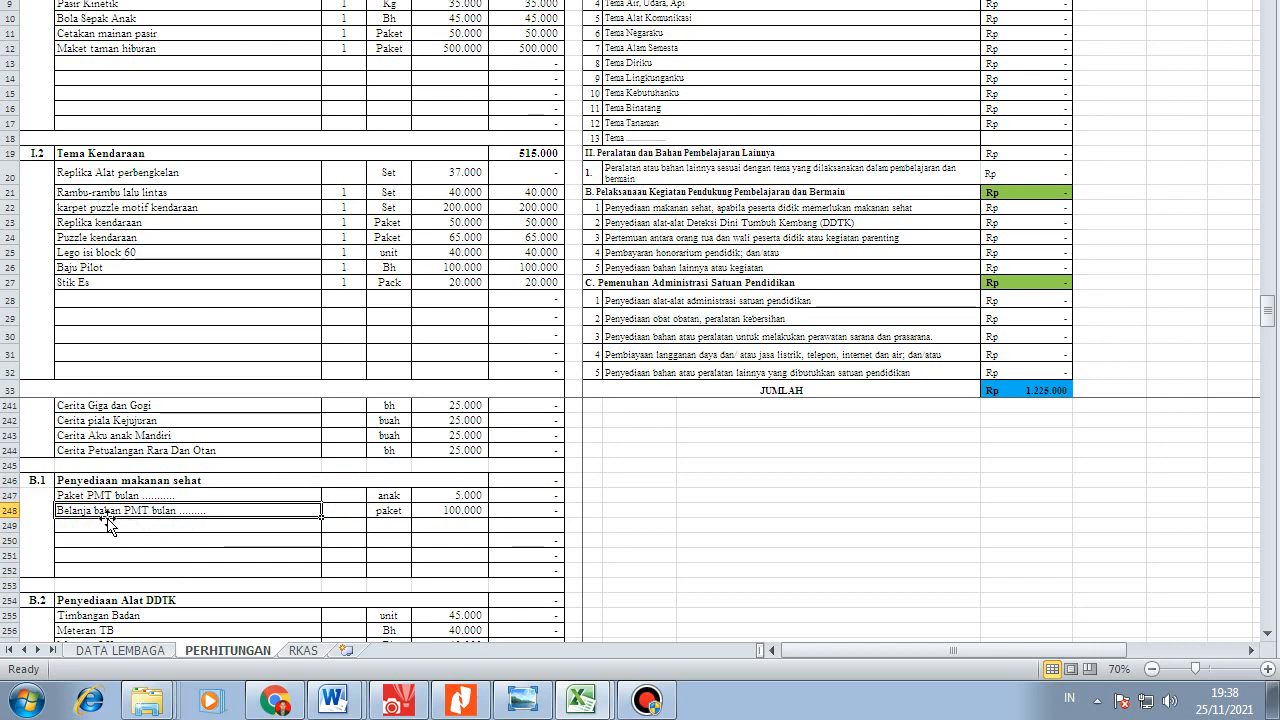
- Examine the volume cell of Belanja bahan PMT bulan in B.1 and the blank row beneath it
scroll(103, 508, down, 1)
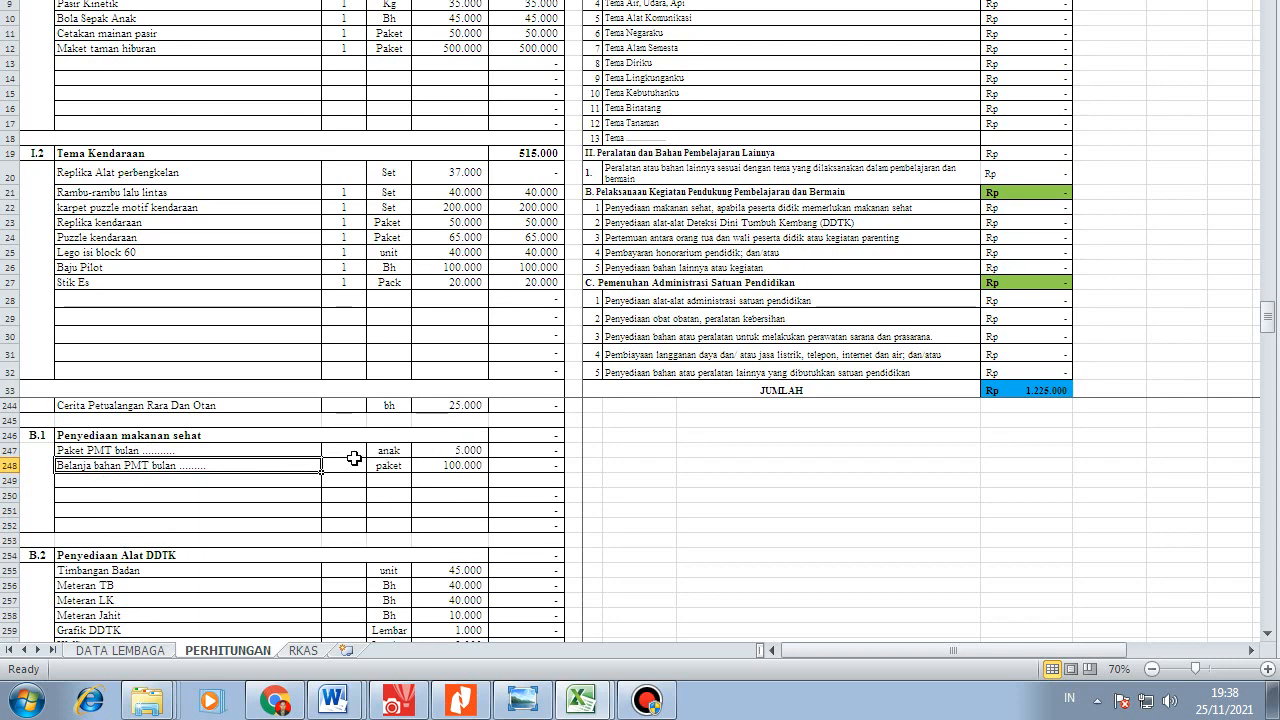
click(211, 485)
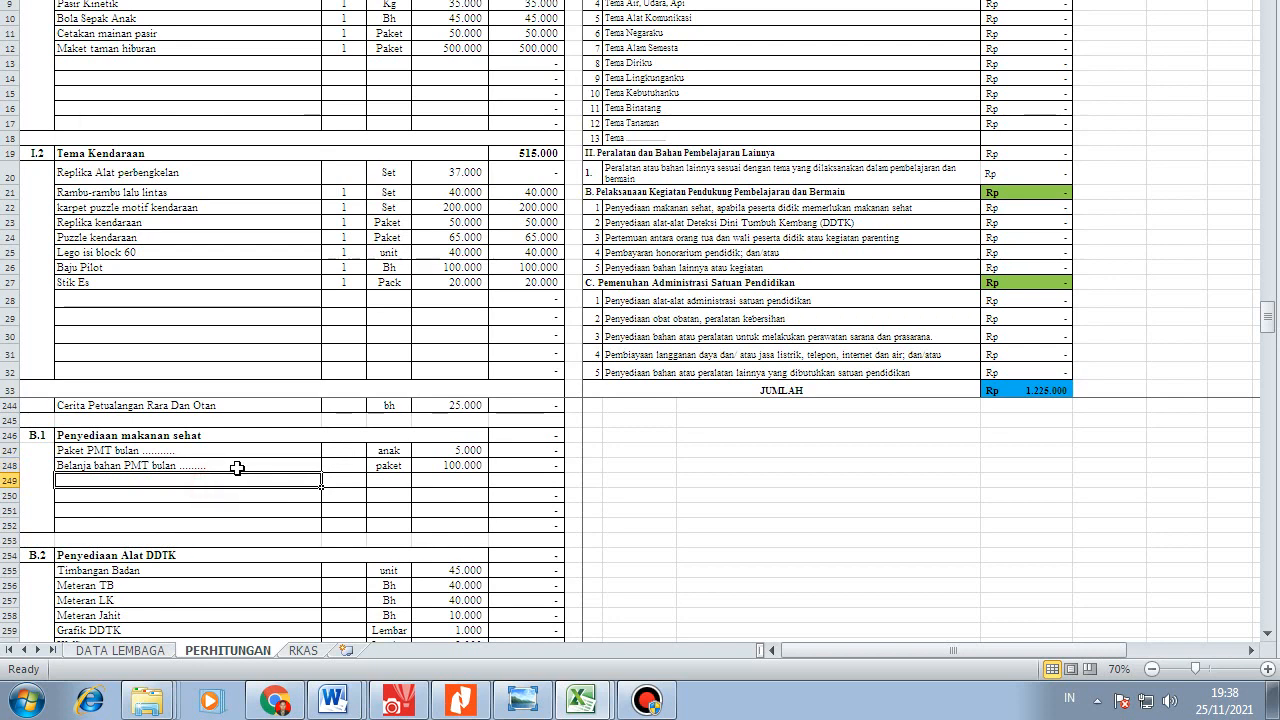
click(237, 467)
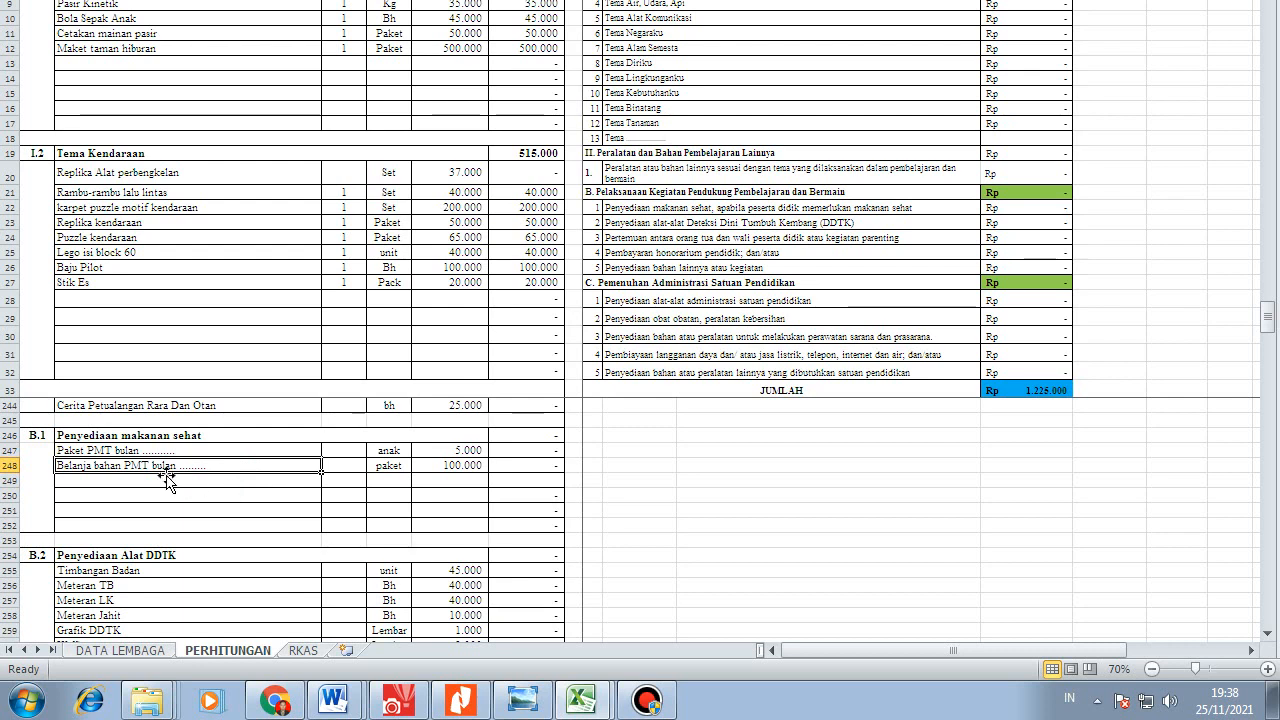
click(356, 465)
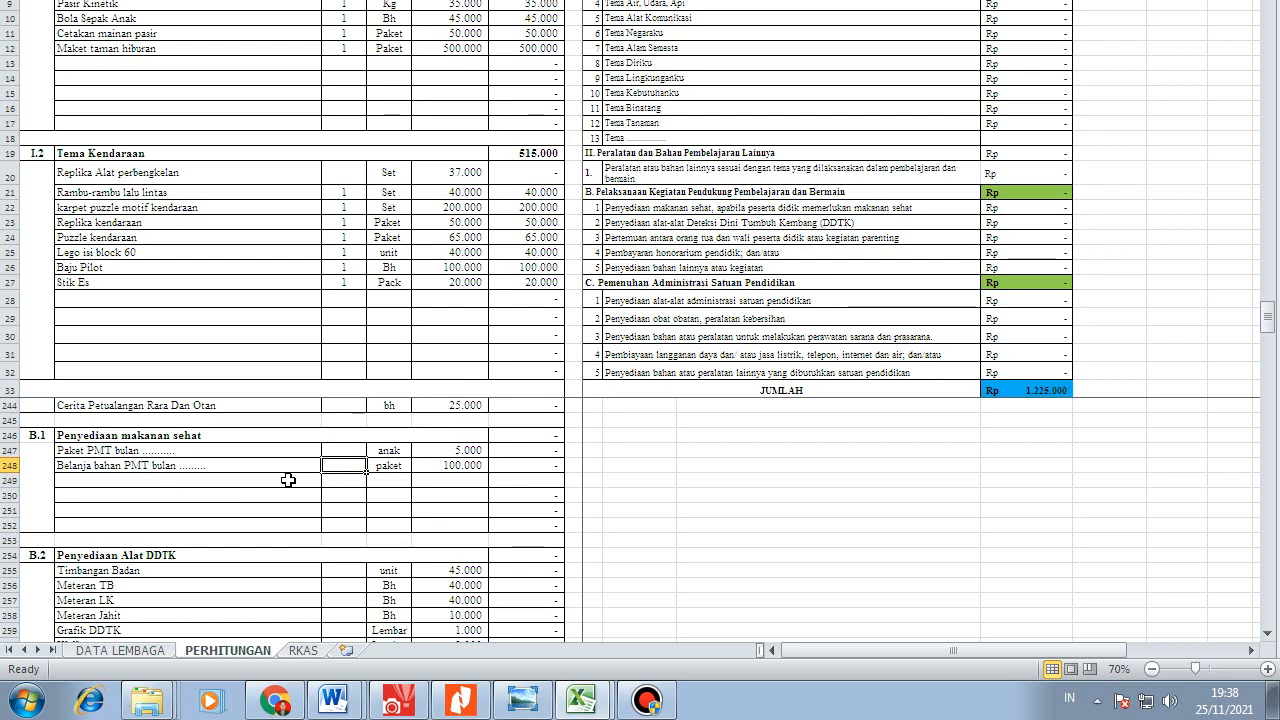
click(142, 478)
click(136, 466)
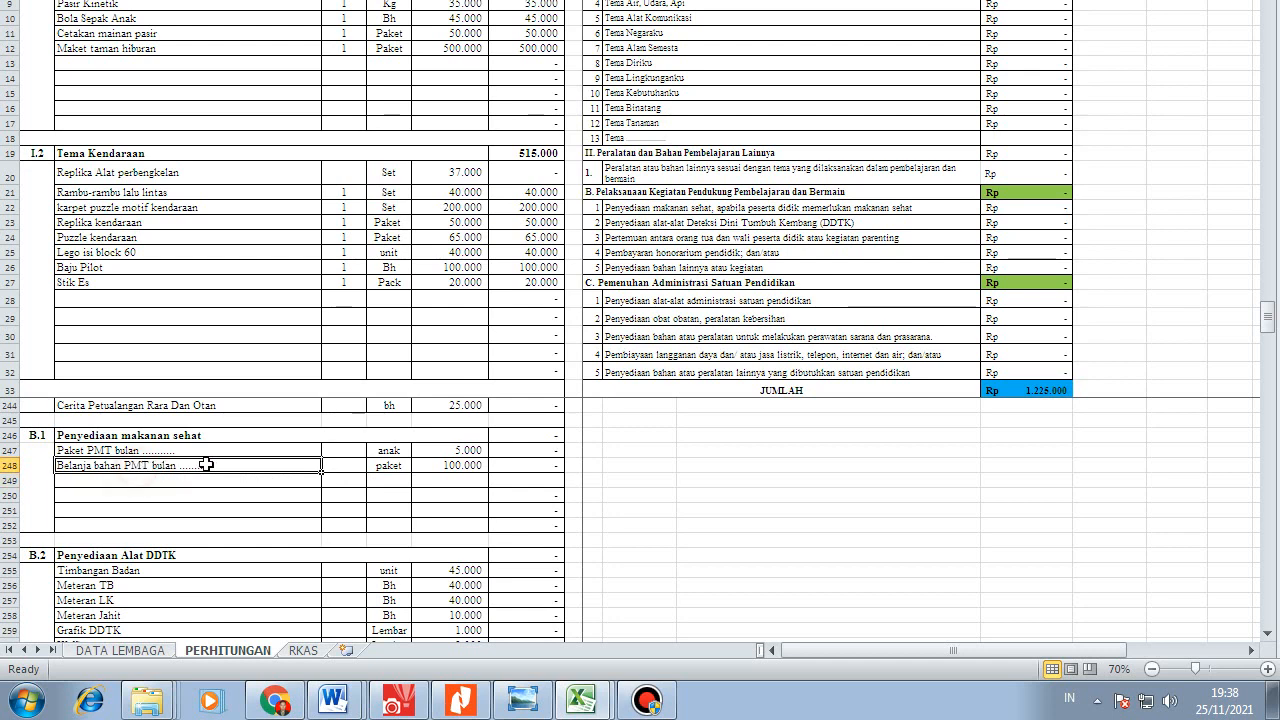
click(350, 467)
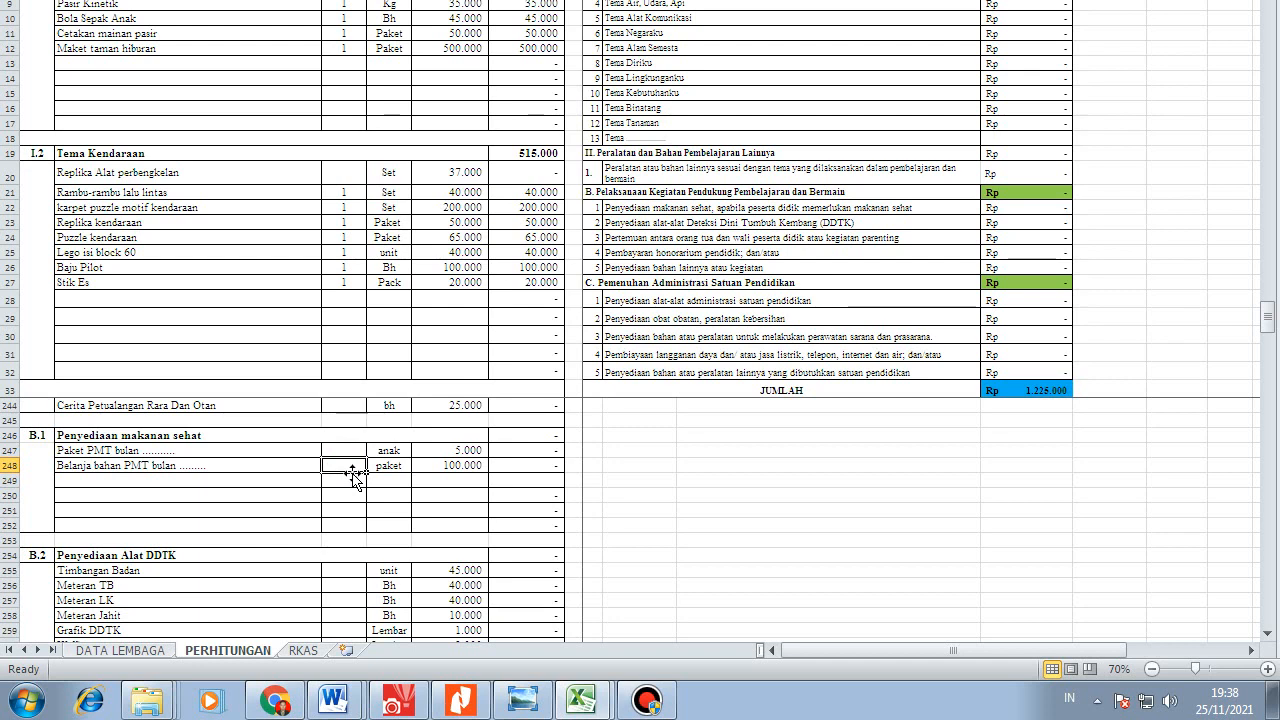
click(350, 479)
click(354, 465)
click(352, 485)
click(252, 485)
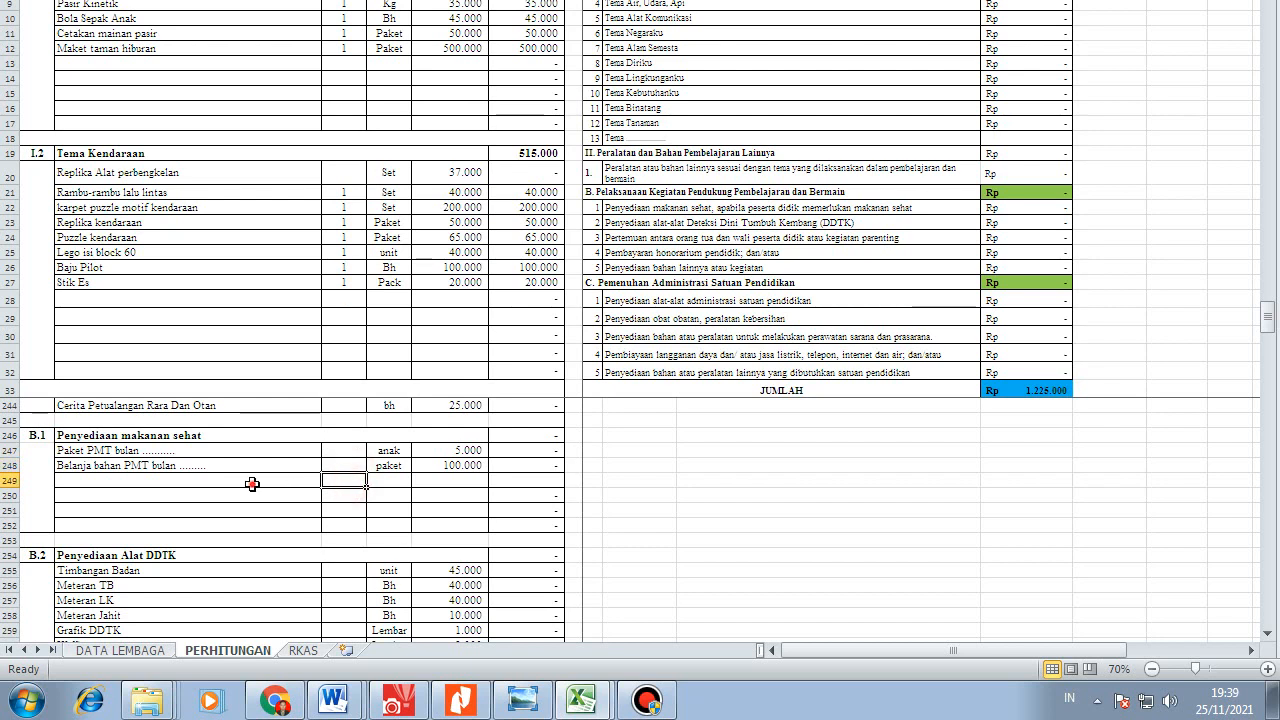
click(340, 466)
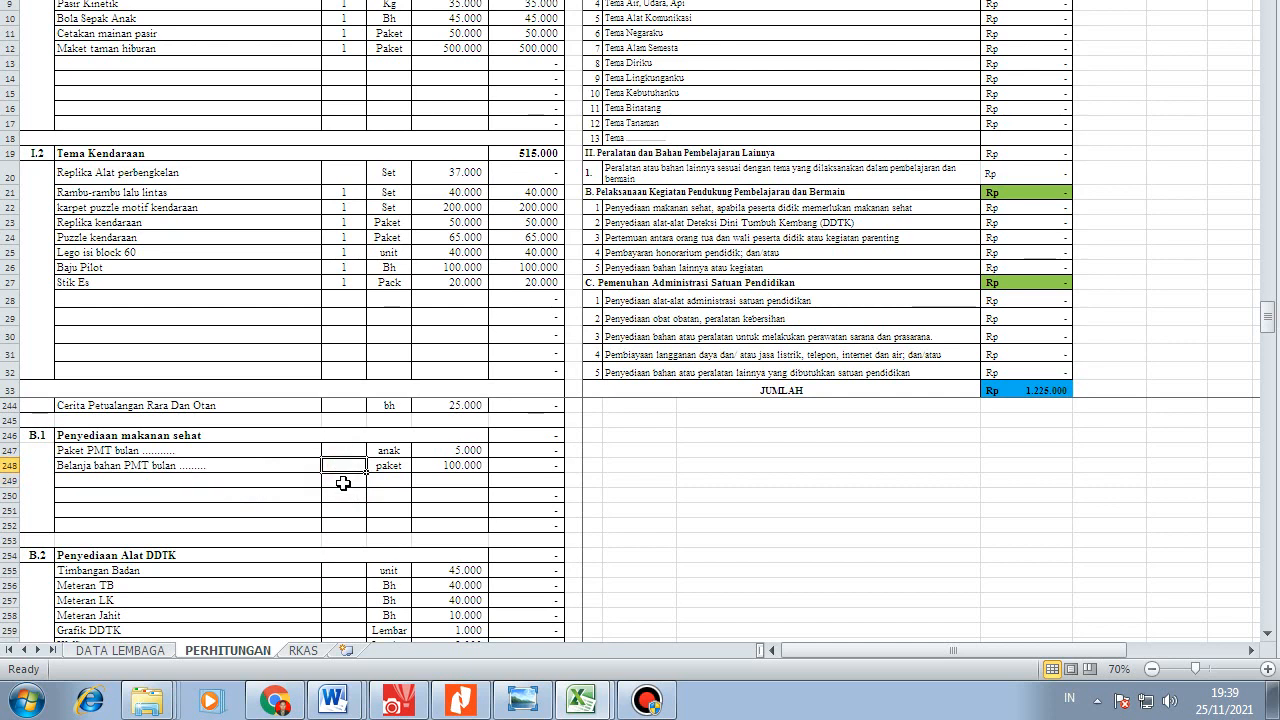
click(341, 480)
click(344, 466)
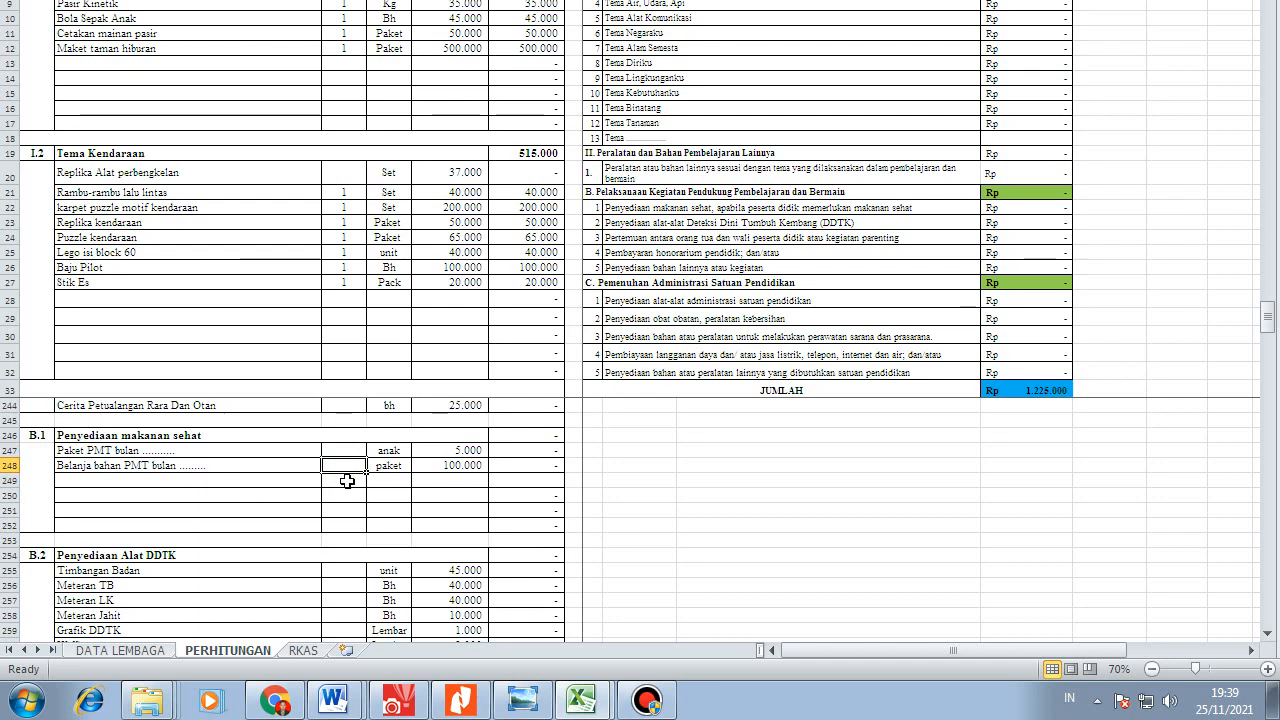
- Review the Belanja bahan PMT bulan description alongside the spare item rows below it in B.1
click(162, 468)
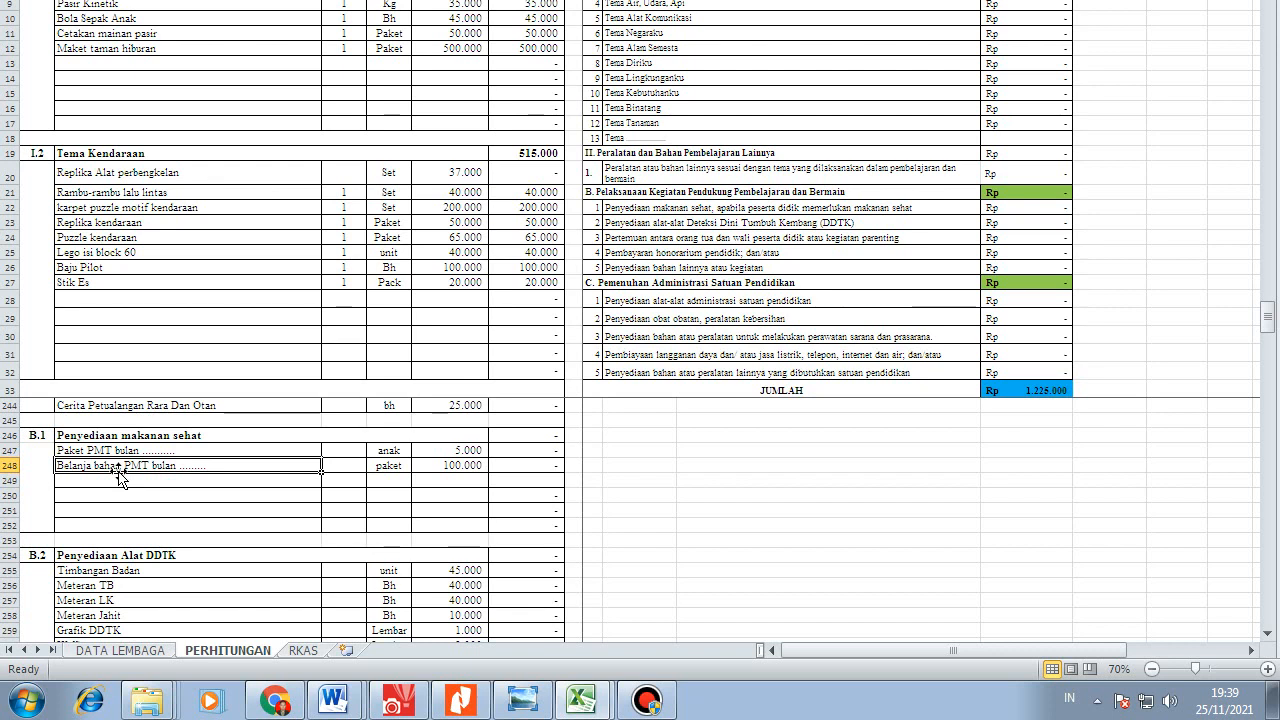
click(131, 482)
click(190, 465)
click(342, 468)
click(213, 485)
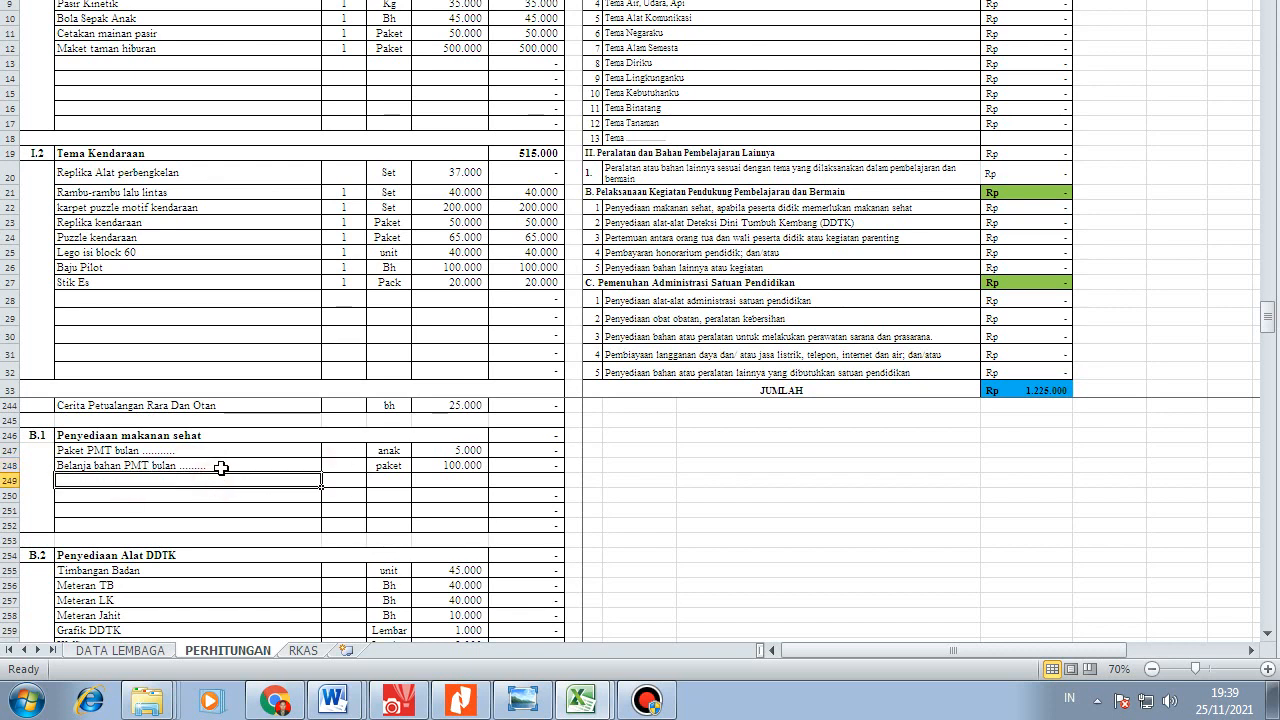
click(221, 464)
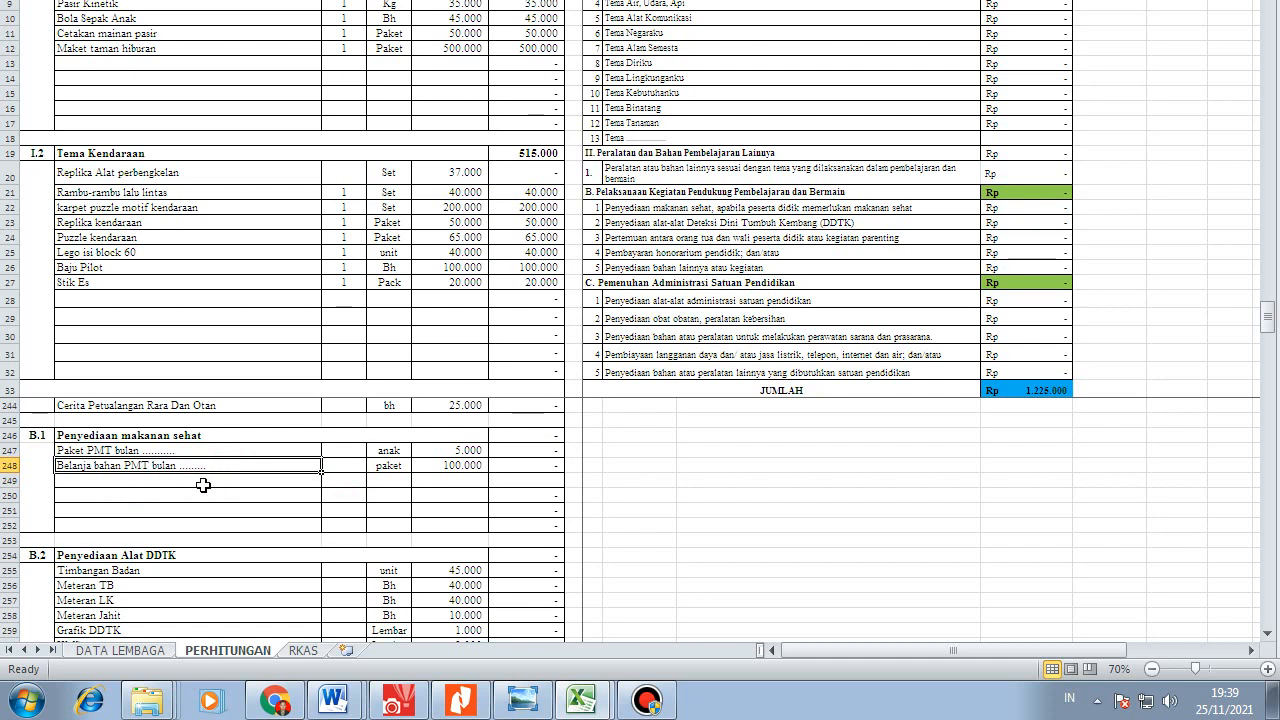
click(181, 486)
click(206, 460)
click(213, 492)
- Check the summary's healthy food and DDTK entries against the Paket PMT bulan and Belanja bahan PMT bulan items in B.1
scroll(213, 492, down, 2)
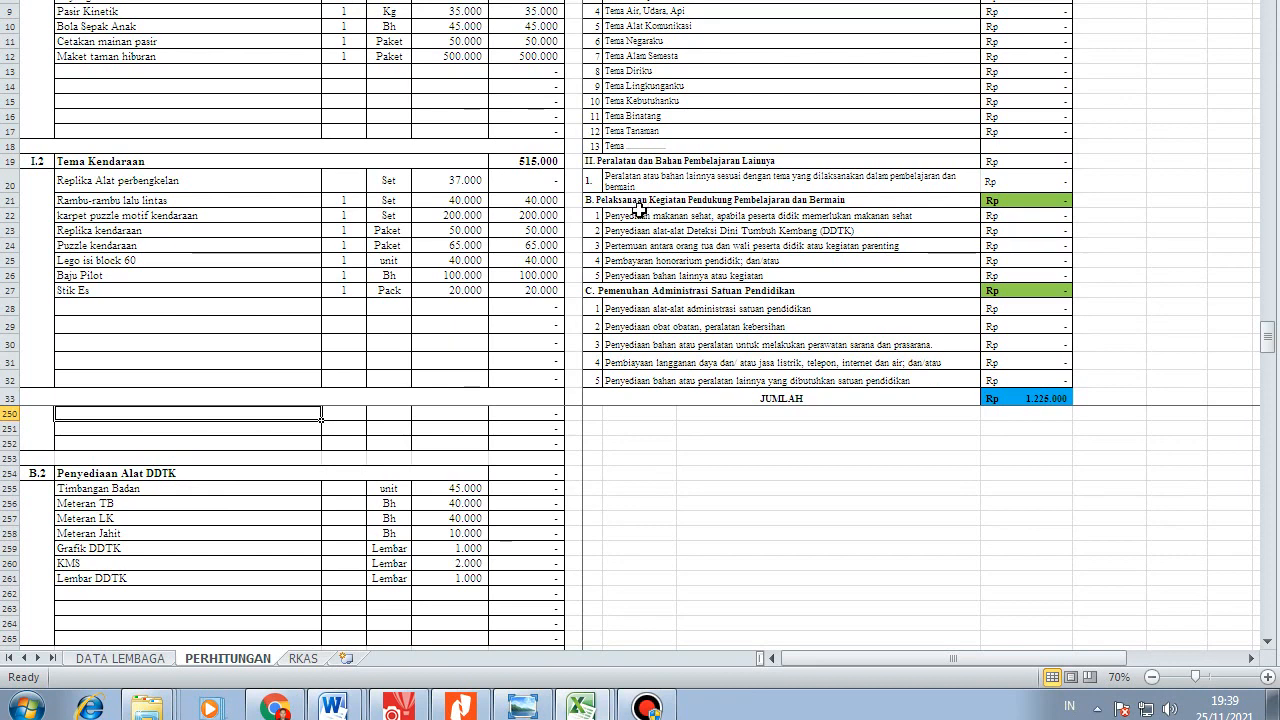
click(645, 215)
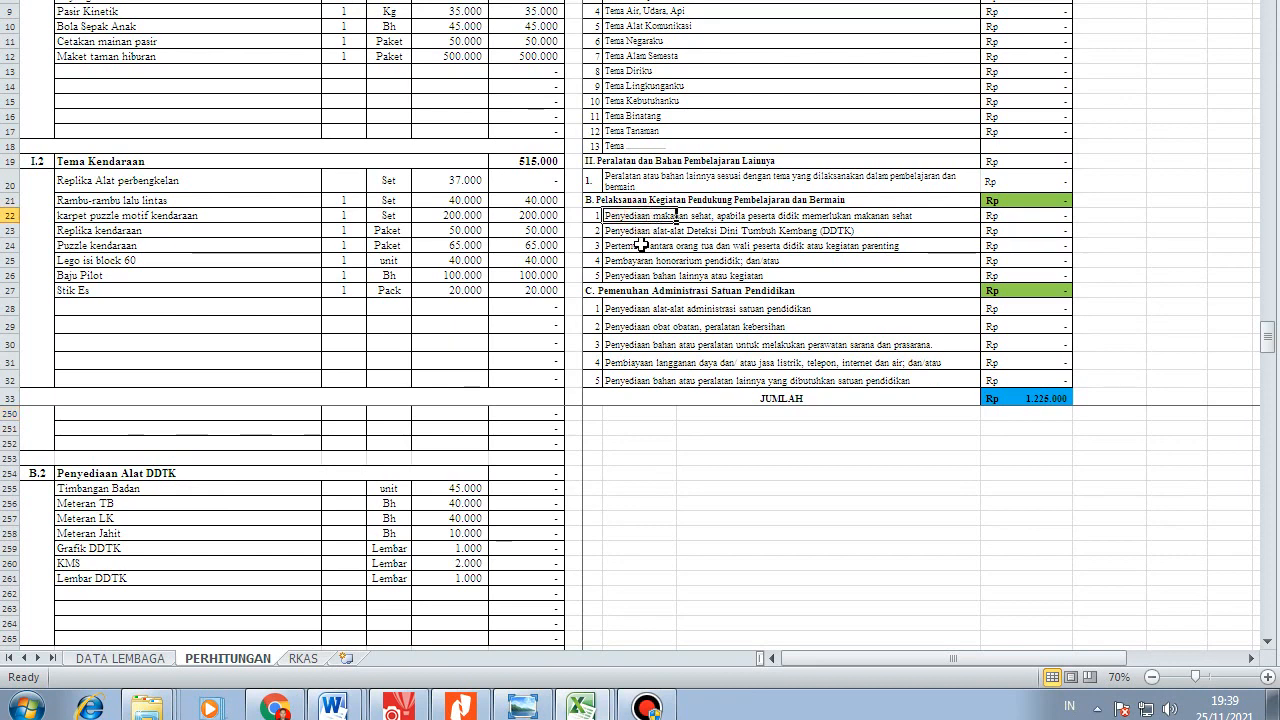
click(659, 231)
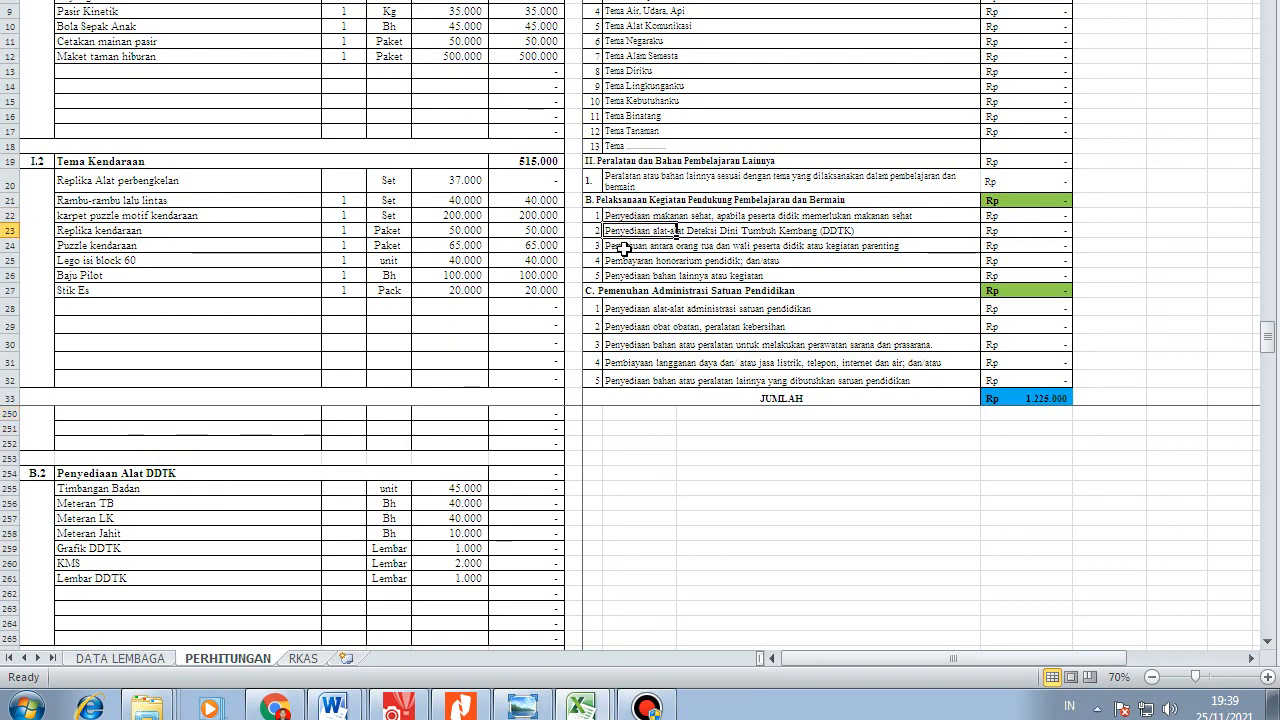
scroll(176, 534, up, 3)
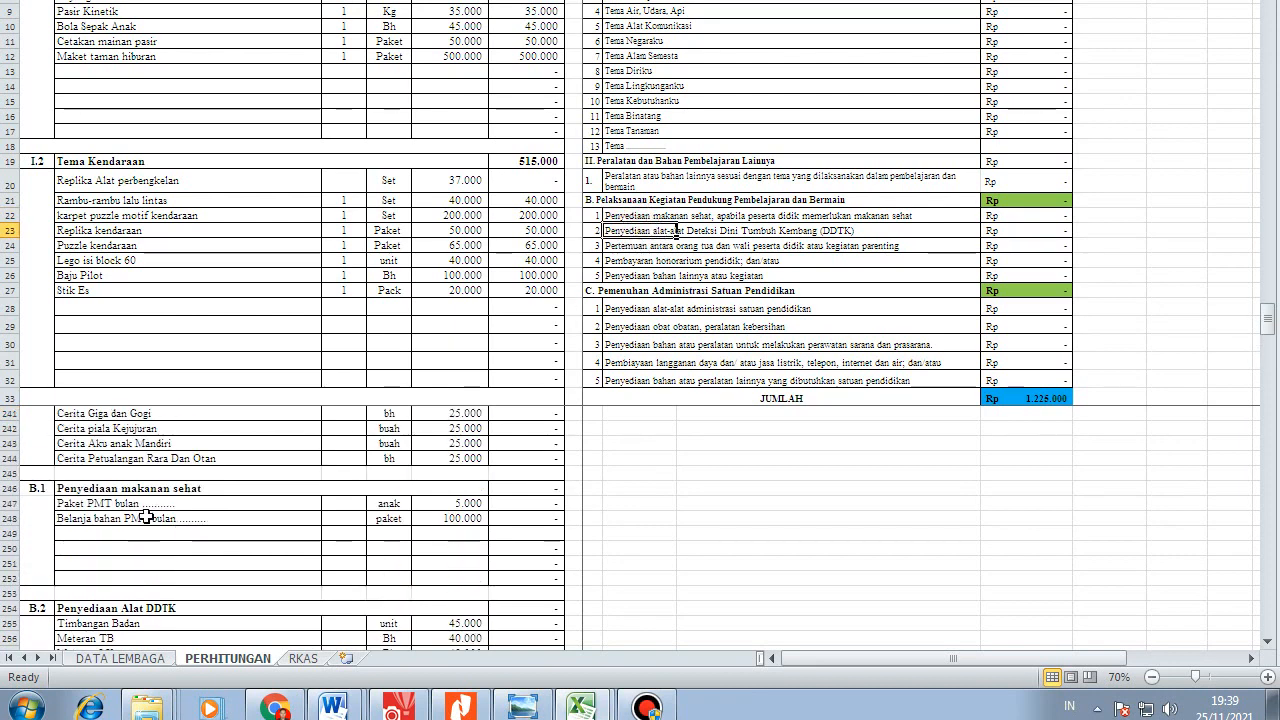
click(147, 517)
click(145, 503)
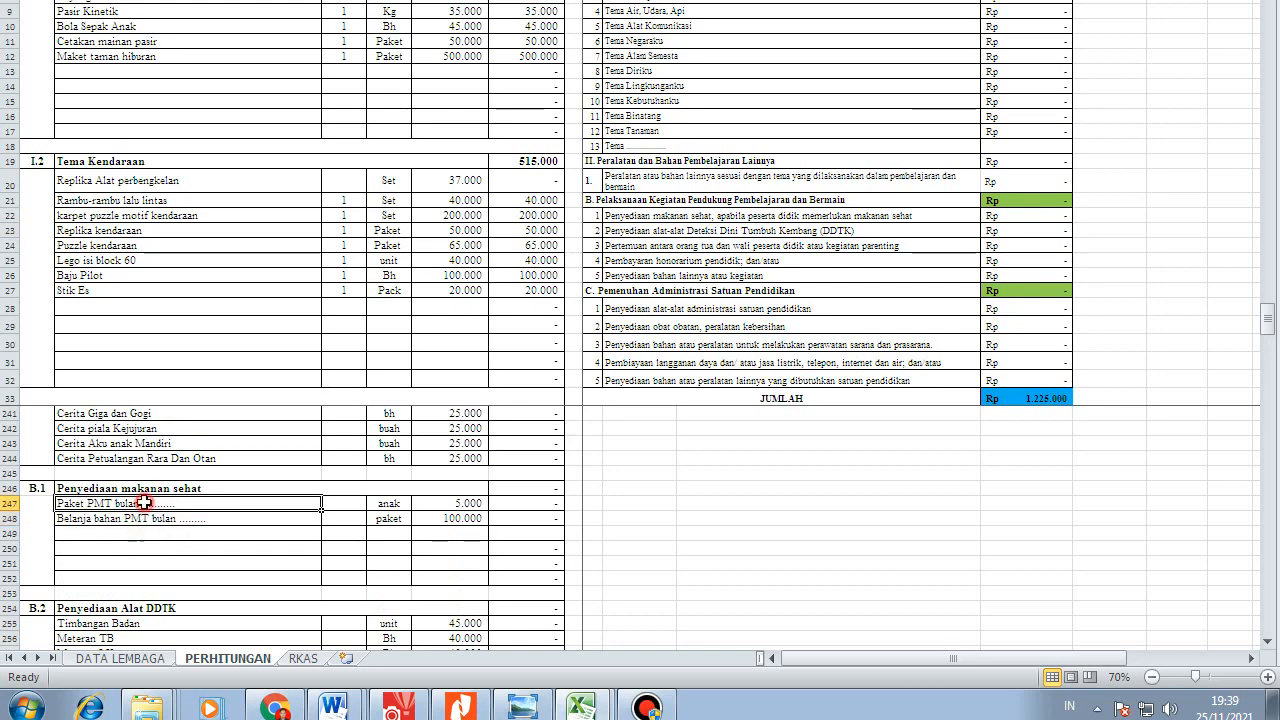
click(201, 519)
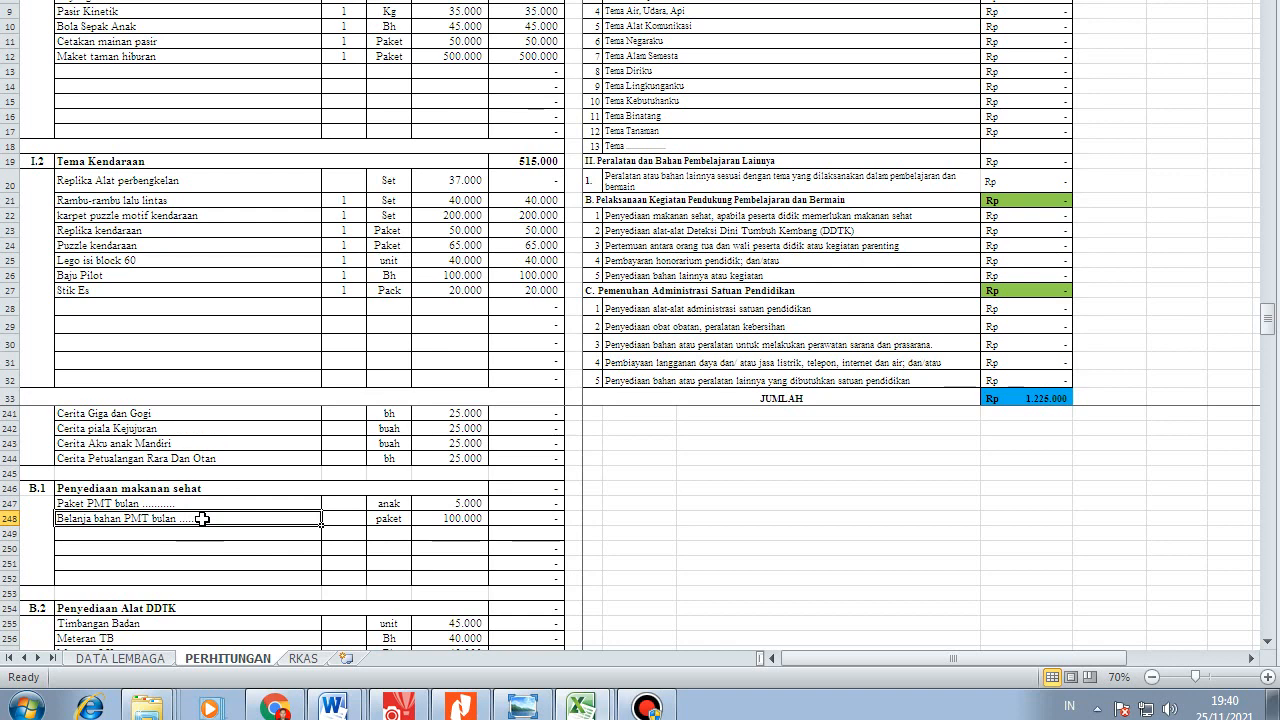
- Go over the two alternative PMT items in B.1 row by row, ending at the blank row beneath them
key(Up)
key(Down)
key(Up)
key(Down)
key(Up)
key(Down)
key(Up)
key(Down)
key(Up)
key(Down)
key(Up)
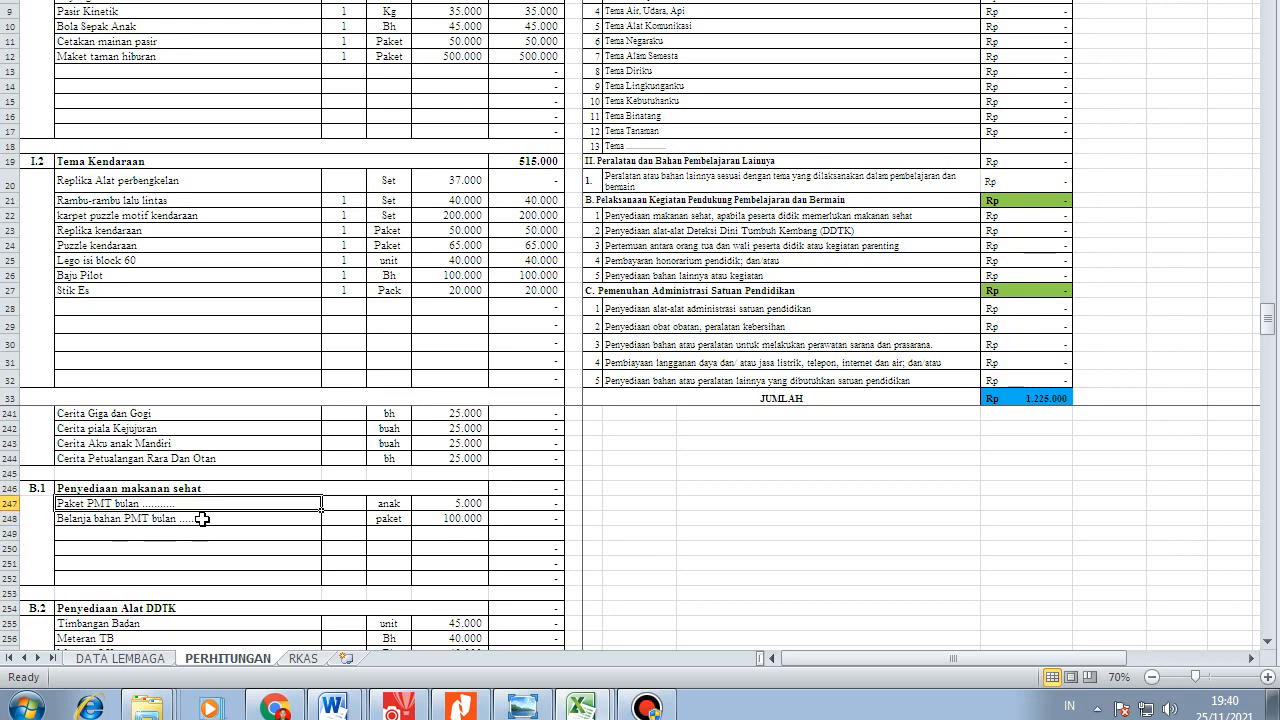
key(Down)
key(Up)
key(Down)
key(Up)
key(Down)
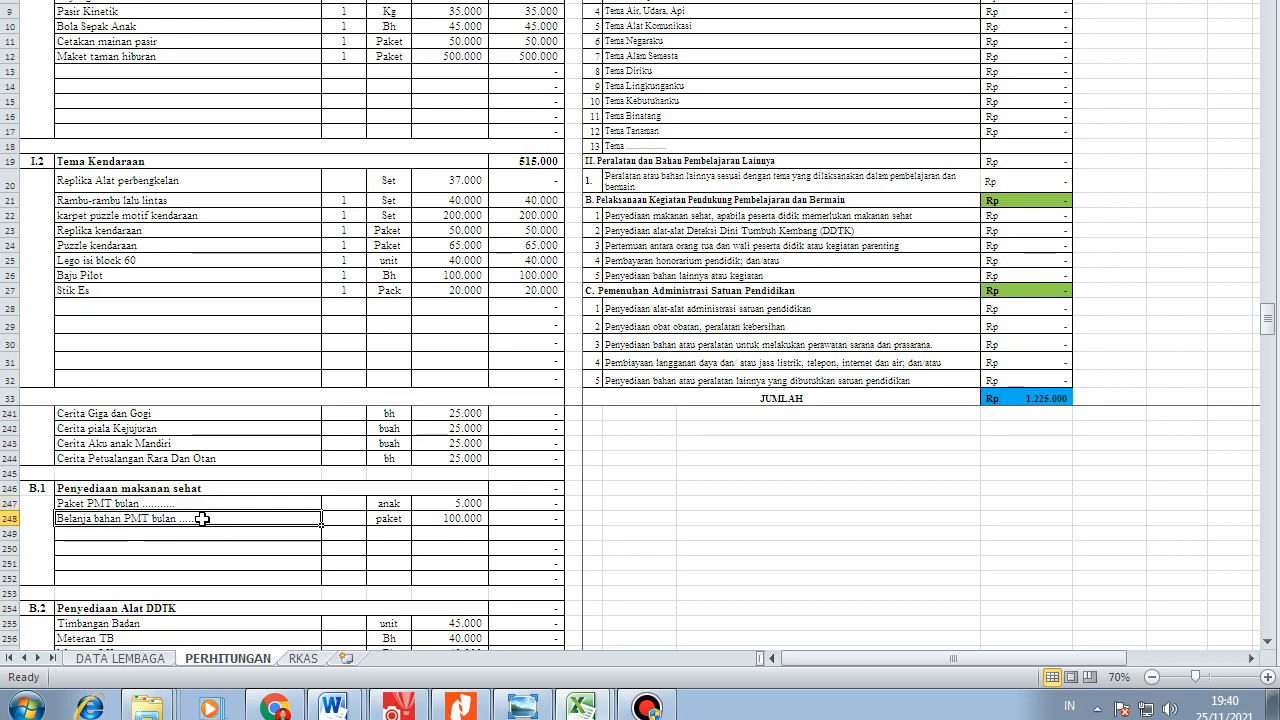
key(Up)
key(Down)
key(Up)
key(Down)
key(Up)
key(Down)
key(Up)
key(Down)
key(Down)
key(Up)
key(Up)
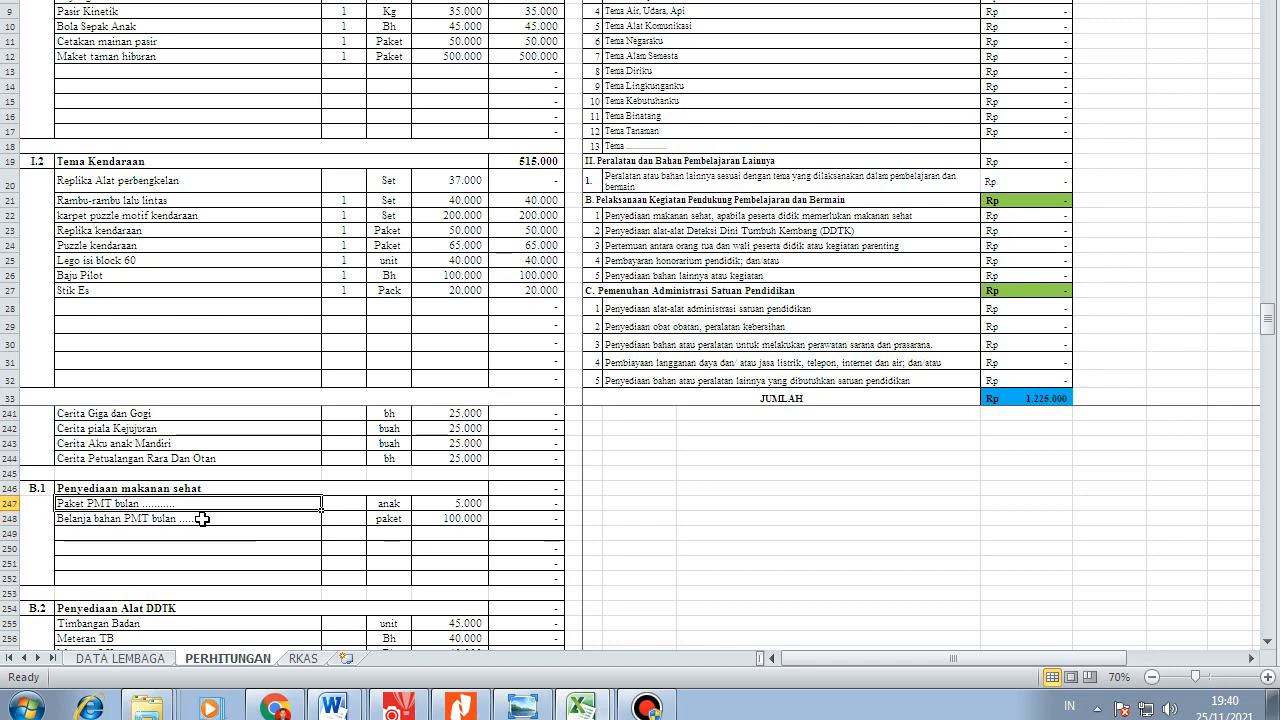
key(Down)
key(Up)
key(Down)
key(Up)
key(Down)
key(Up)
key(Down)
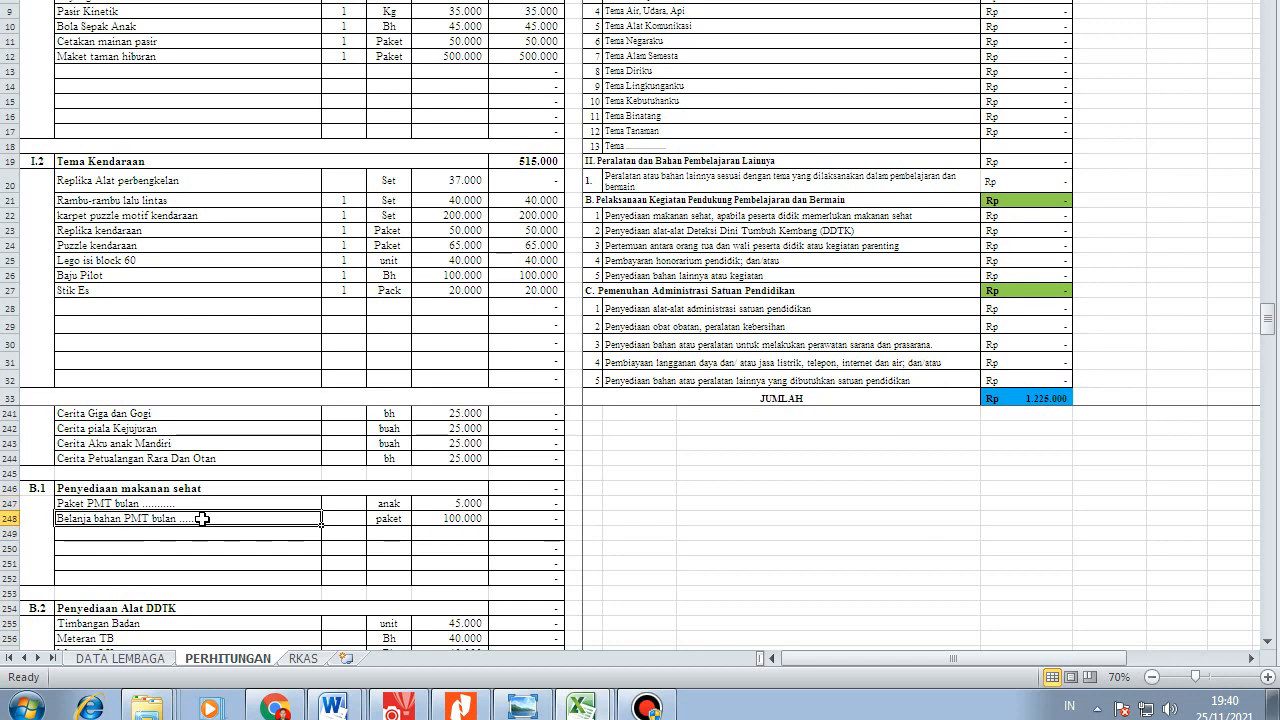
key(Up)
key(Down)
key(Down)
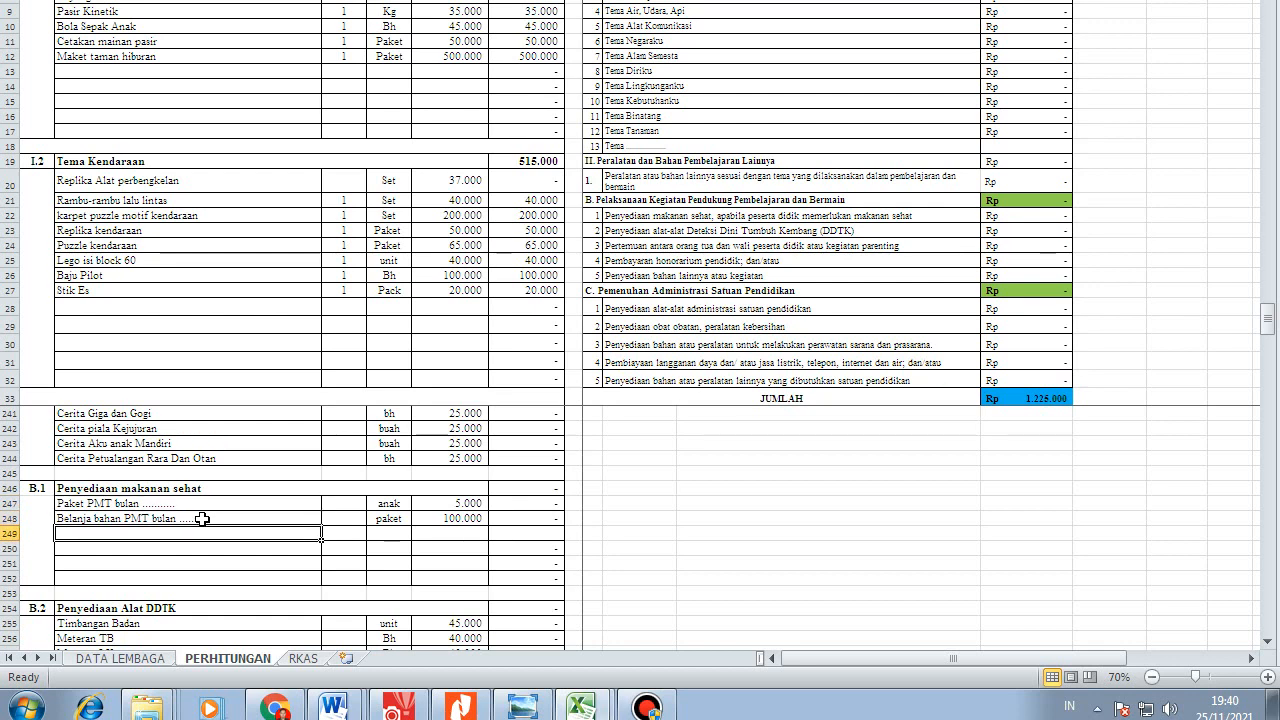
- Review the B.2 Penyediaan Alat DDTK items one by one, from Timbangan Badan through Lembar DDTK
scroll(195, 540, down, 1)
scroll(190, 553, down, 2)
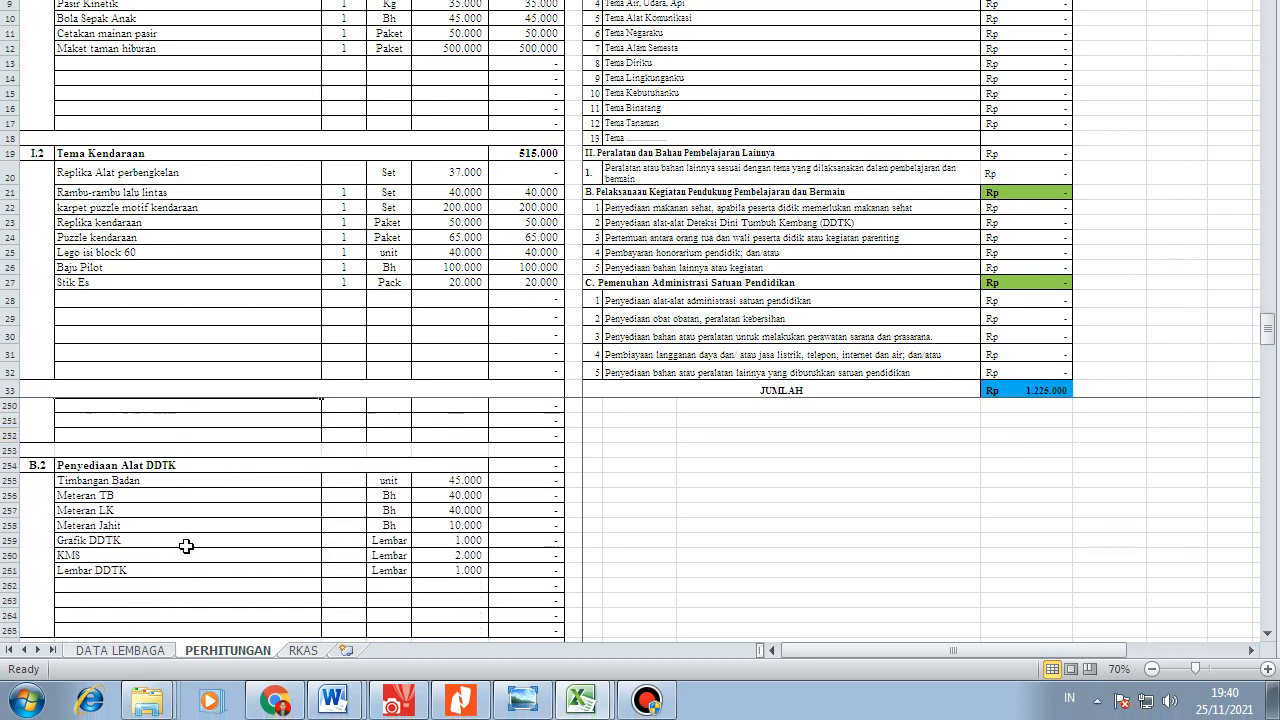
click(163, 481)
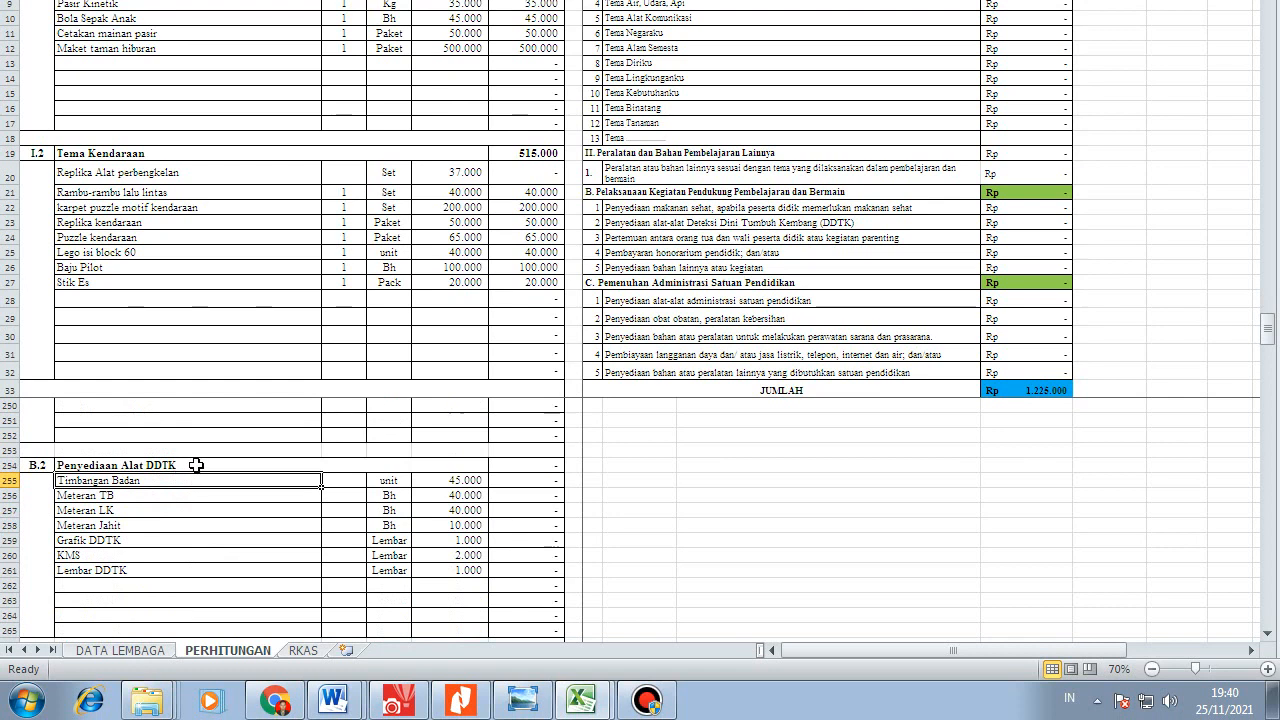
click(146, 493)
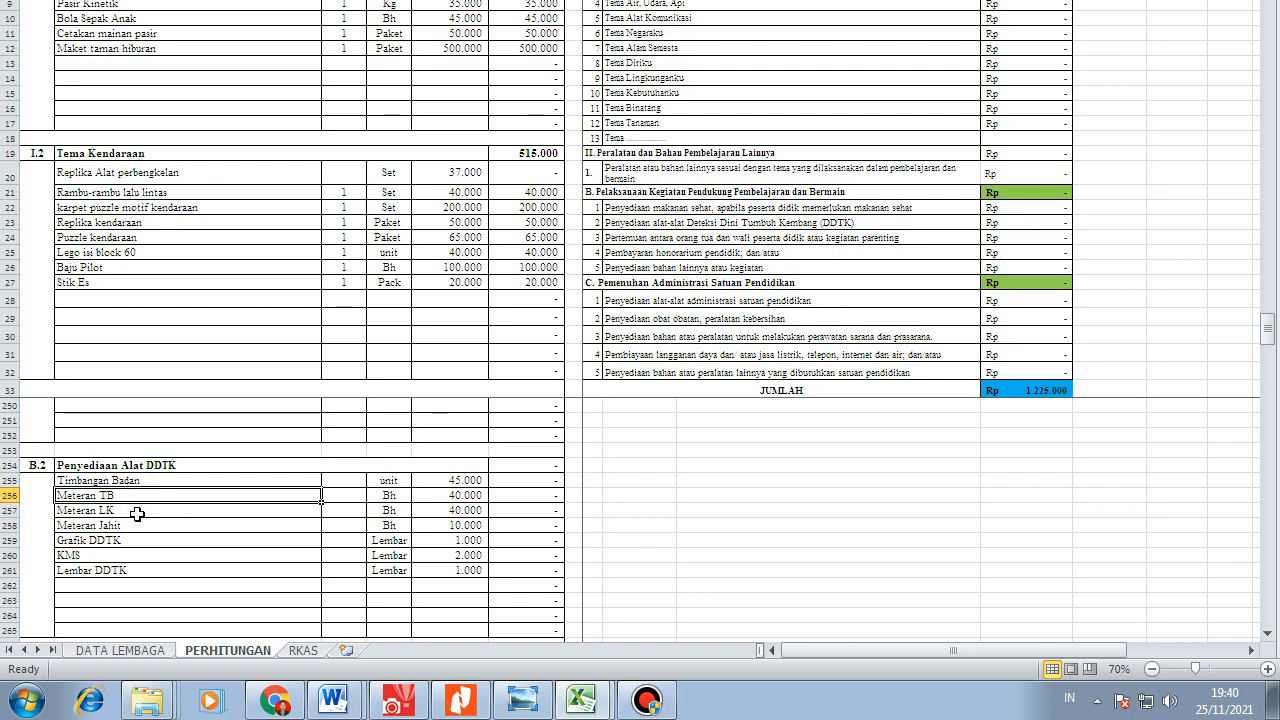
click(137, 512)
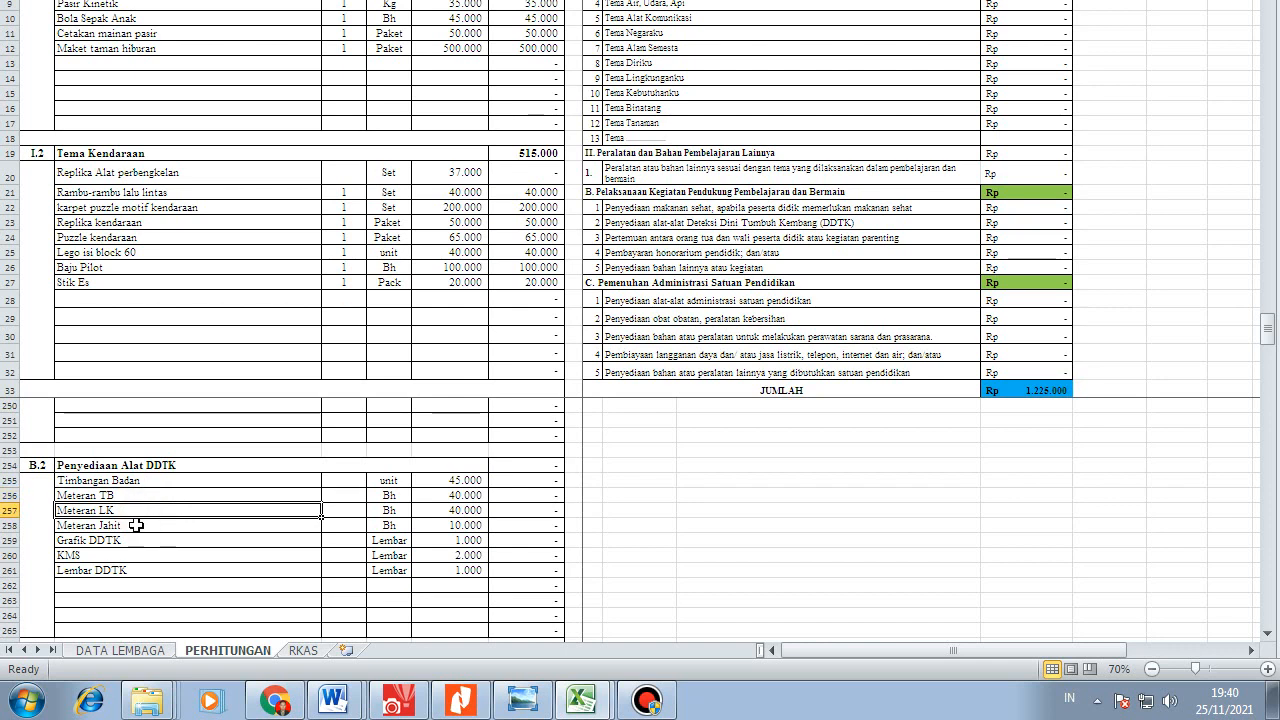
click(132, 526)
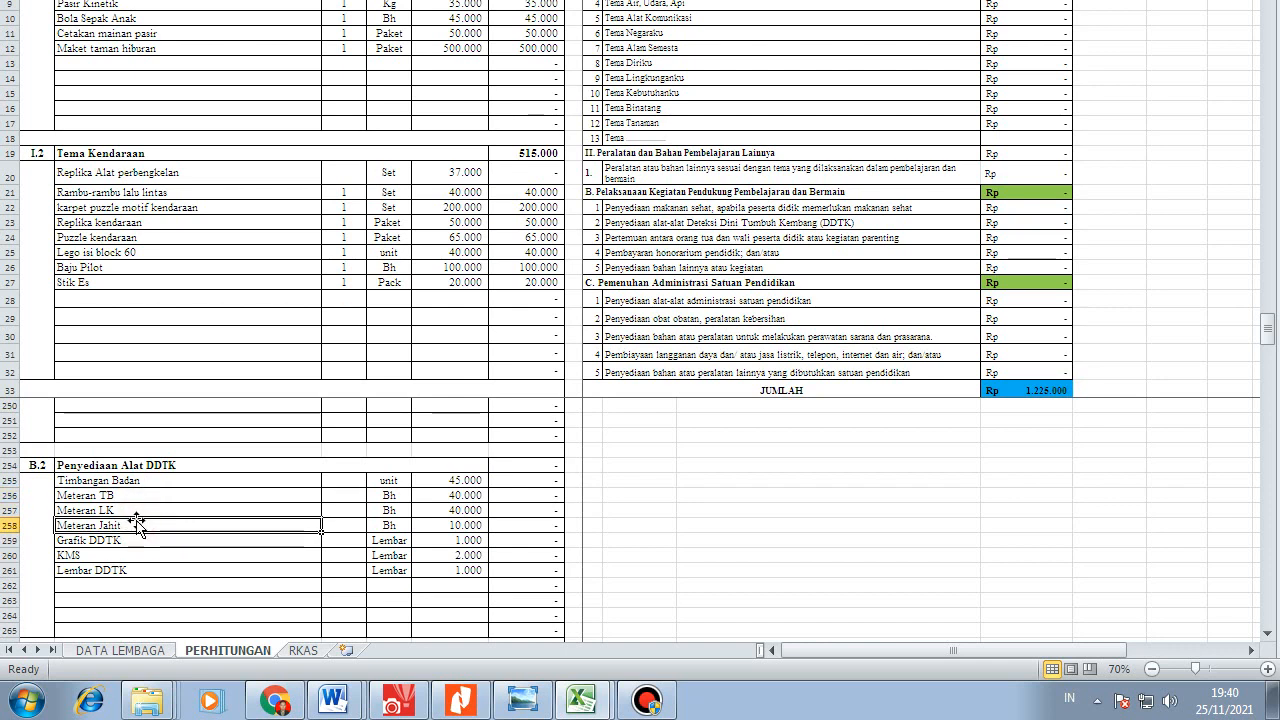
scroll(136, 522, down, 1)
click(152, 502)
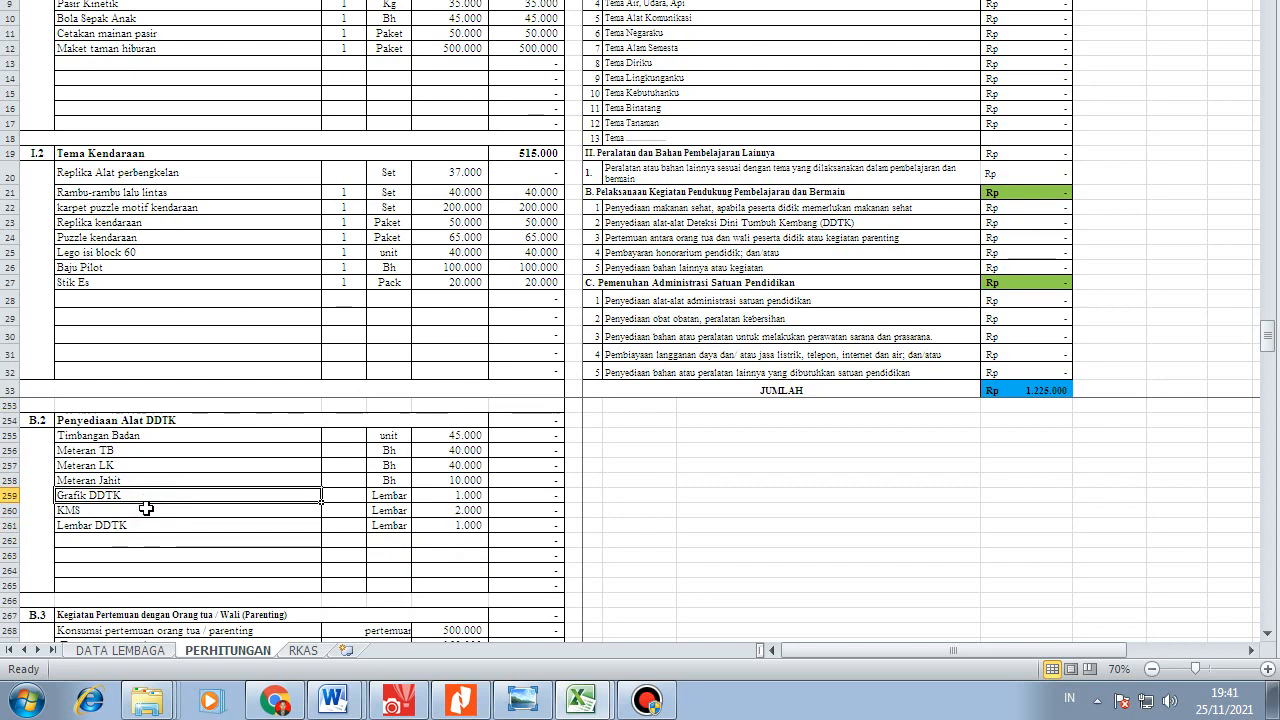
click(140, 514)
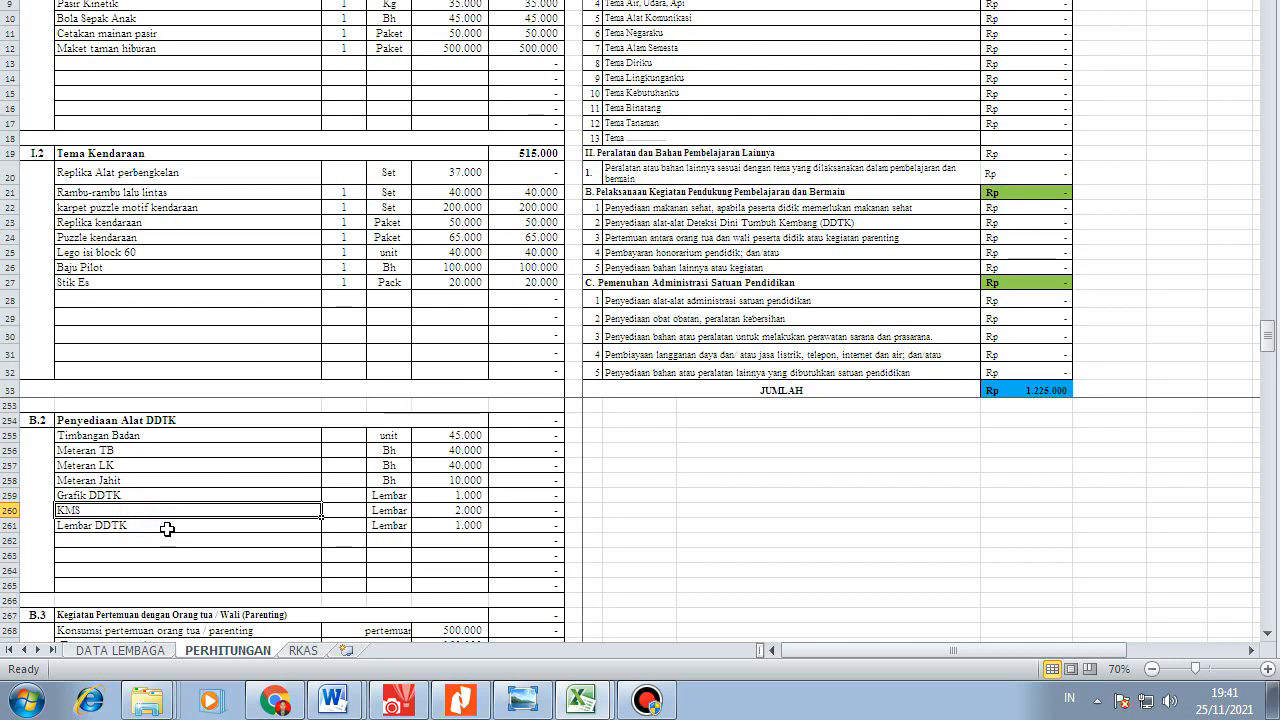
click(167, 528)
click(169, 512)
click(158, 525)
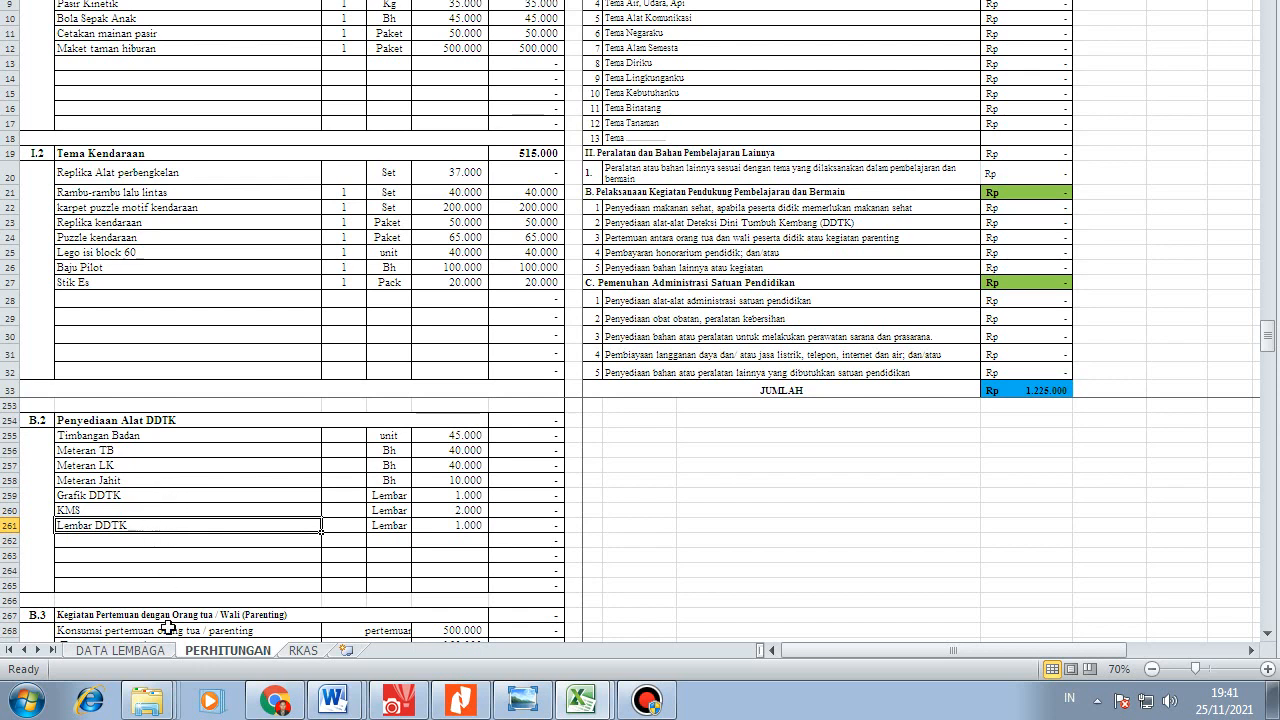
right_click(148, 700)
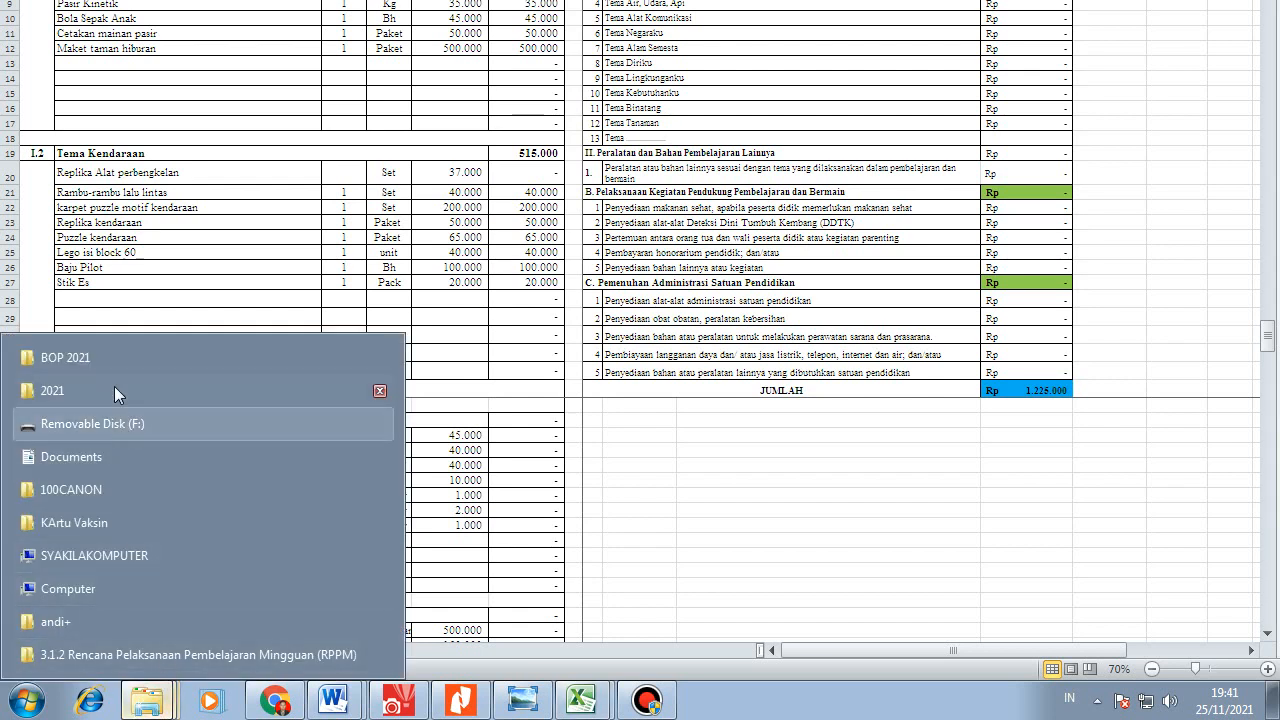
click(130, 515)
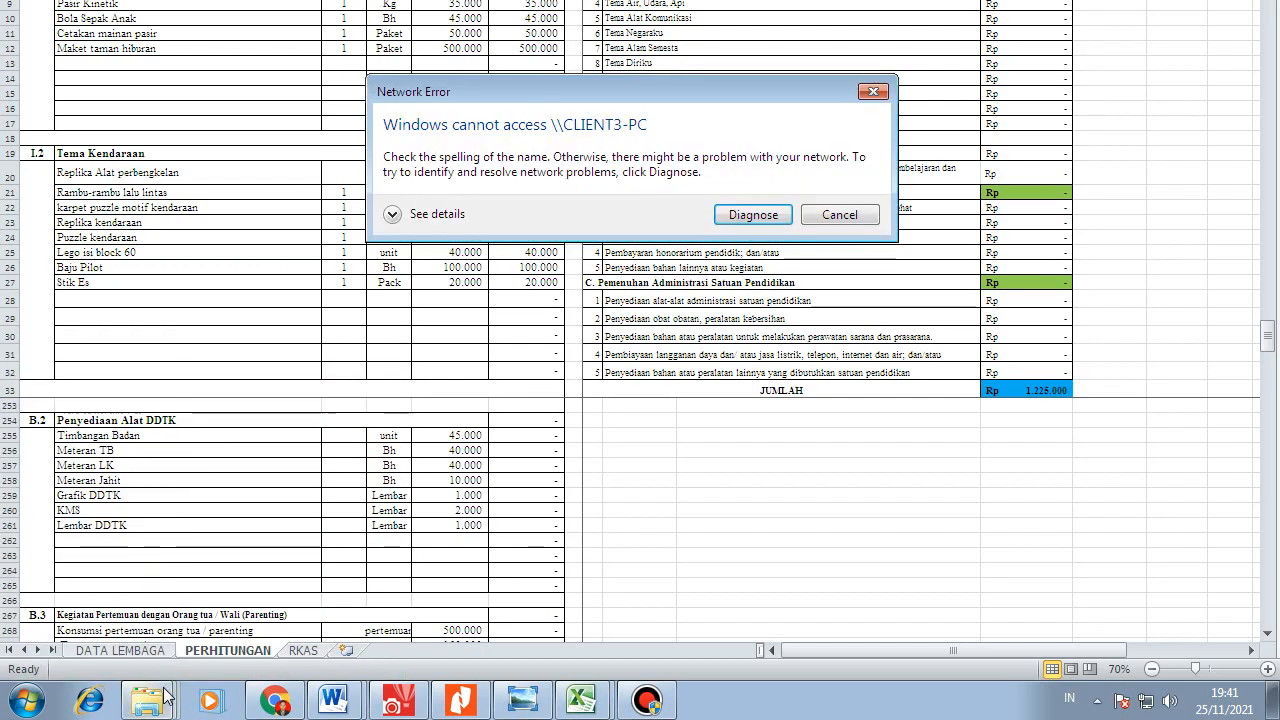
click(855, 216)
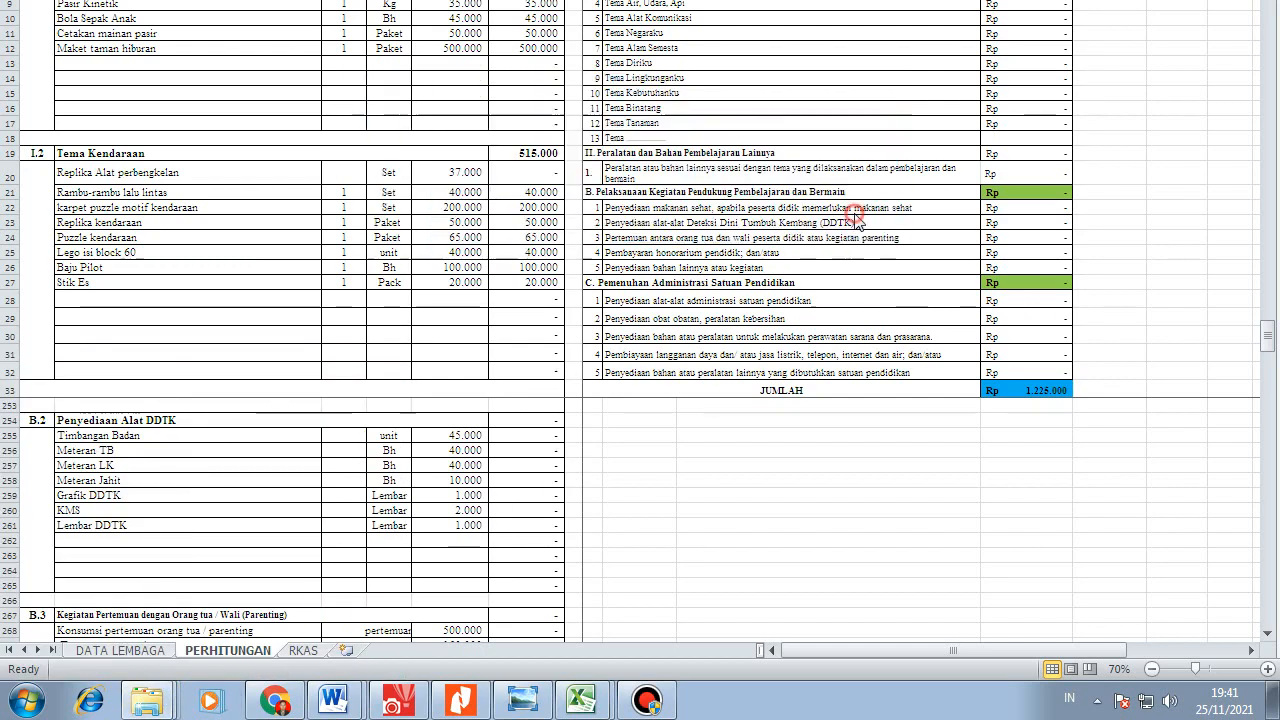
- Switch to Windows Explorer and browse from Pemetaan Mutu Sinar Mulya through ST. 1 STPPA to 1.1 Tingkat Pencapaian Pertumbuhan dan Perkembangan
right_click(148, 700)
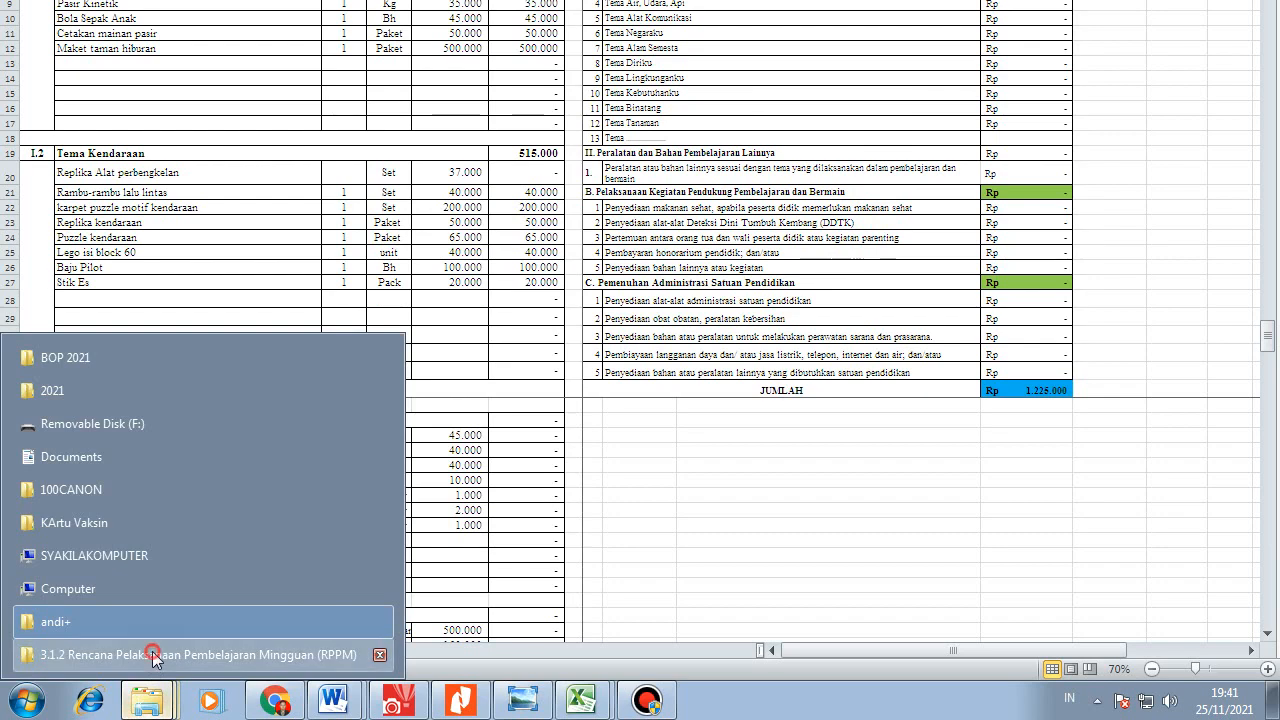
click(152, 655)
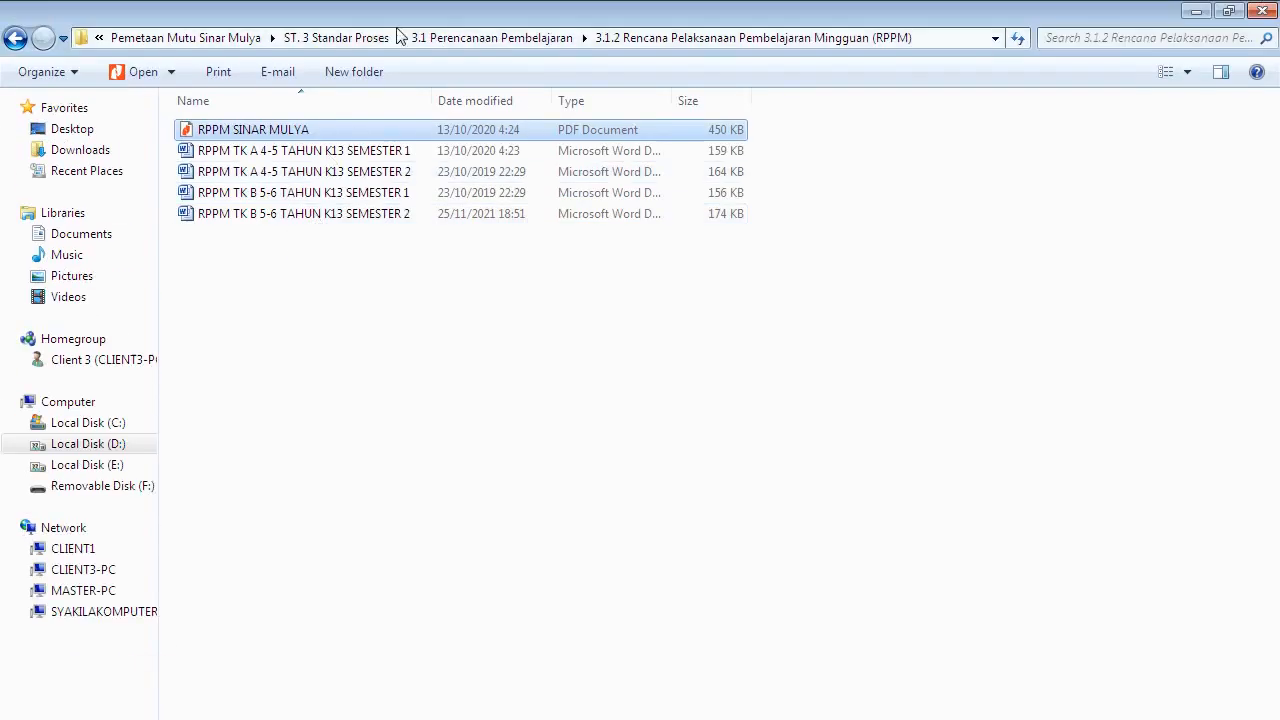
click(219, 38)
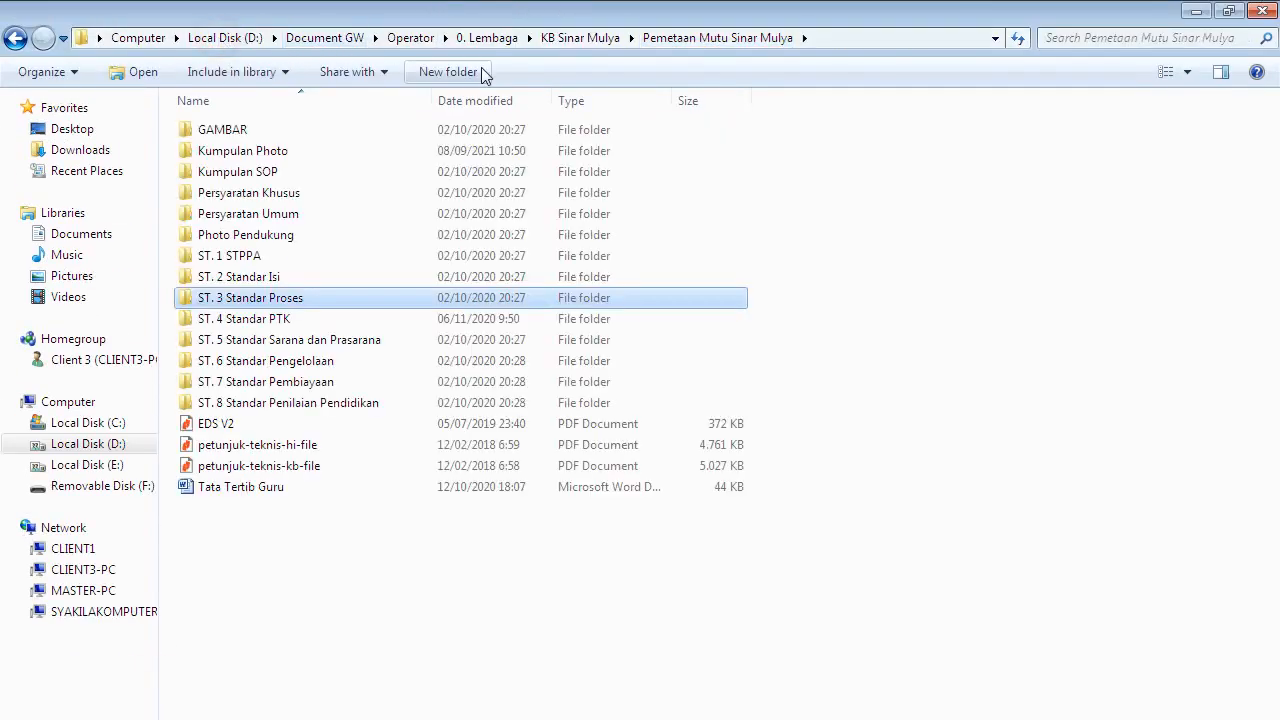
double_click(264, 256)
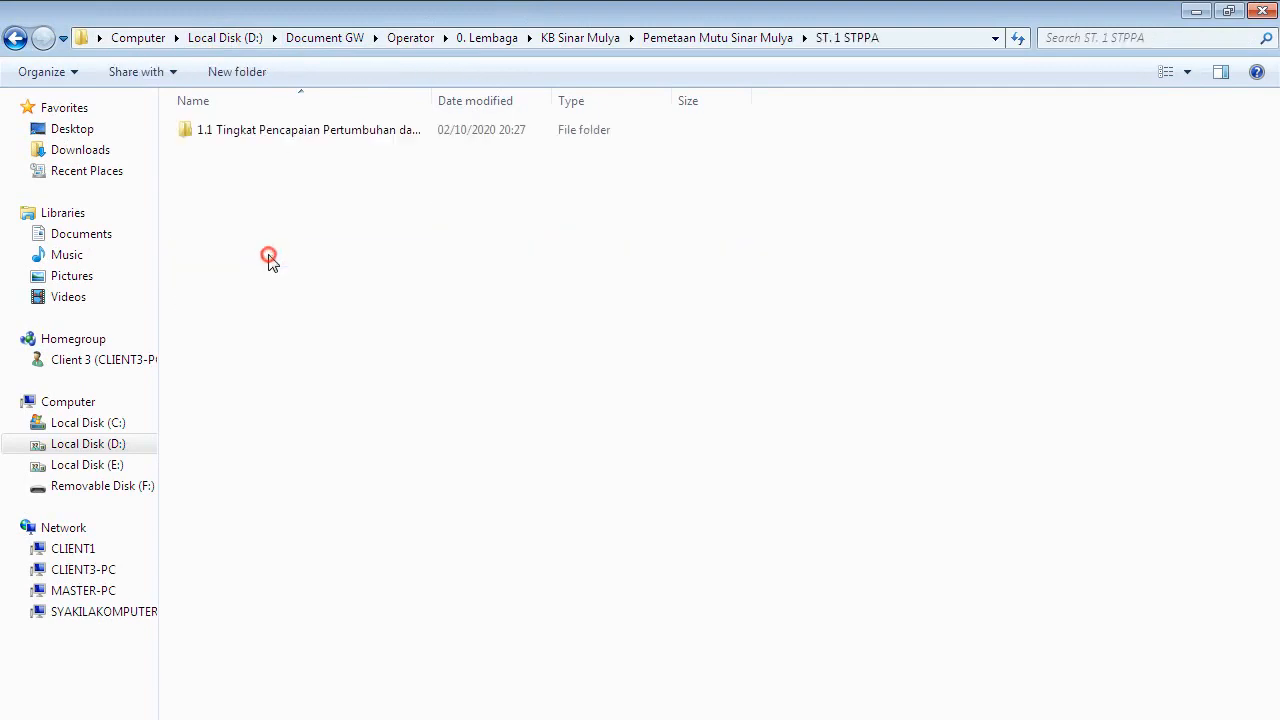
double_click(298, 137)
click(327, 137)
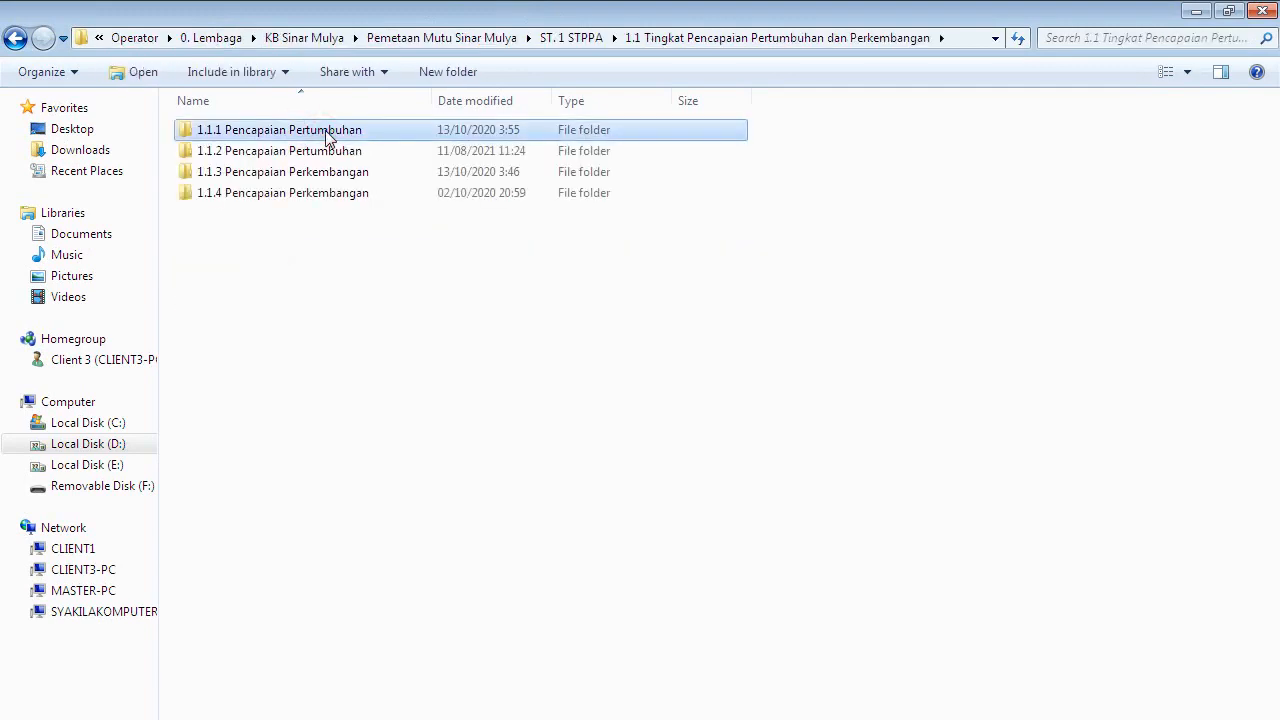
- Open the Word document Kurva Pertumbuhan Anak from 1.1.2 Pencapaian Pertumbuhan and examine the boys' weight and height growth charts
double_click(323, 171)
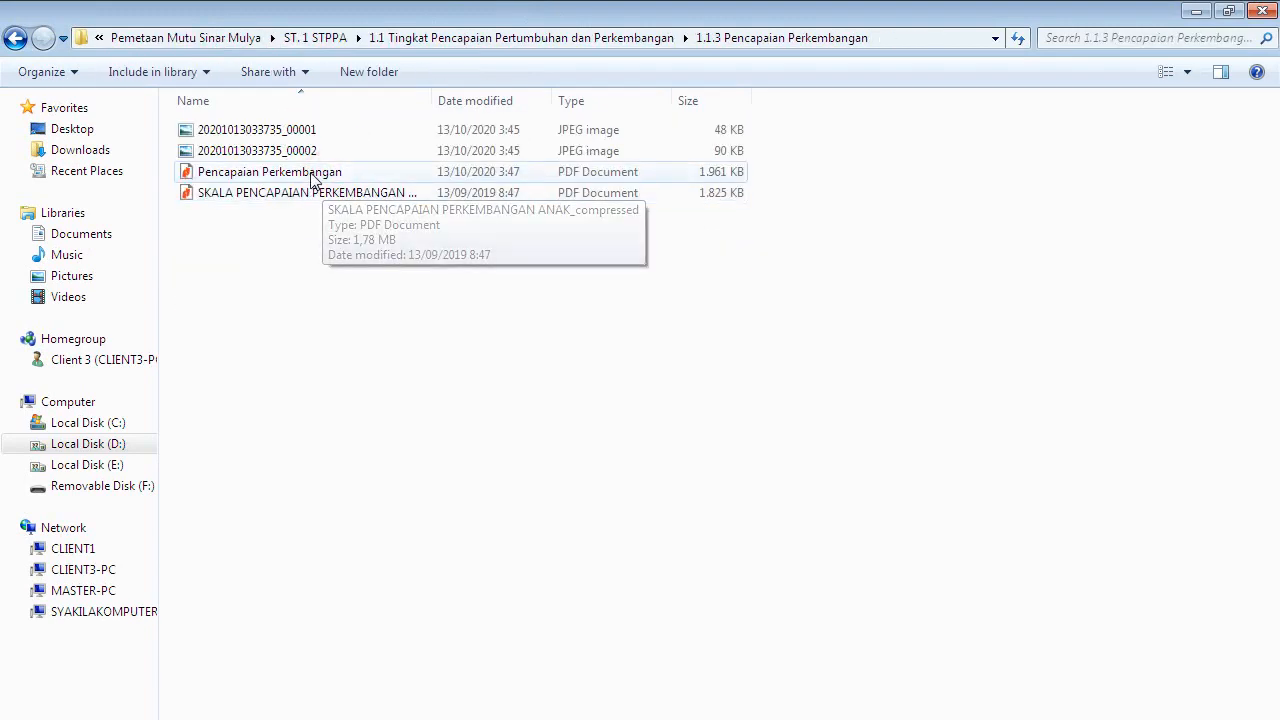
click(15, 37)
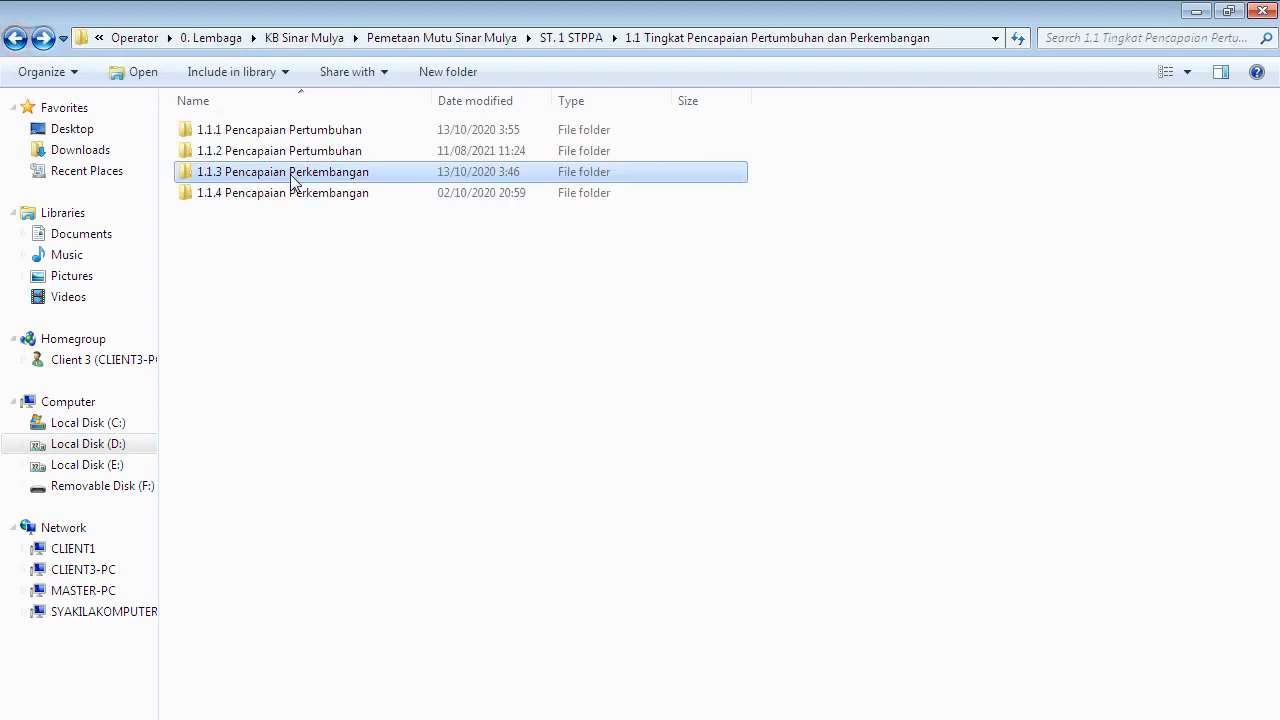
double_click(310, 151)
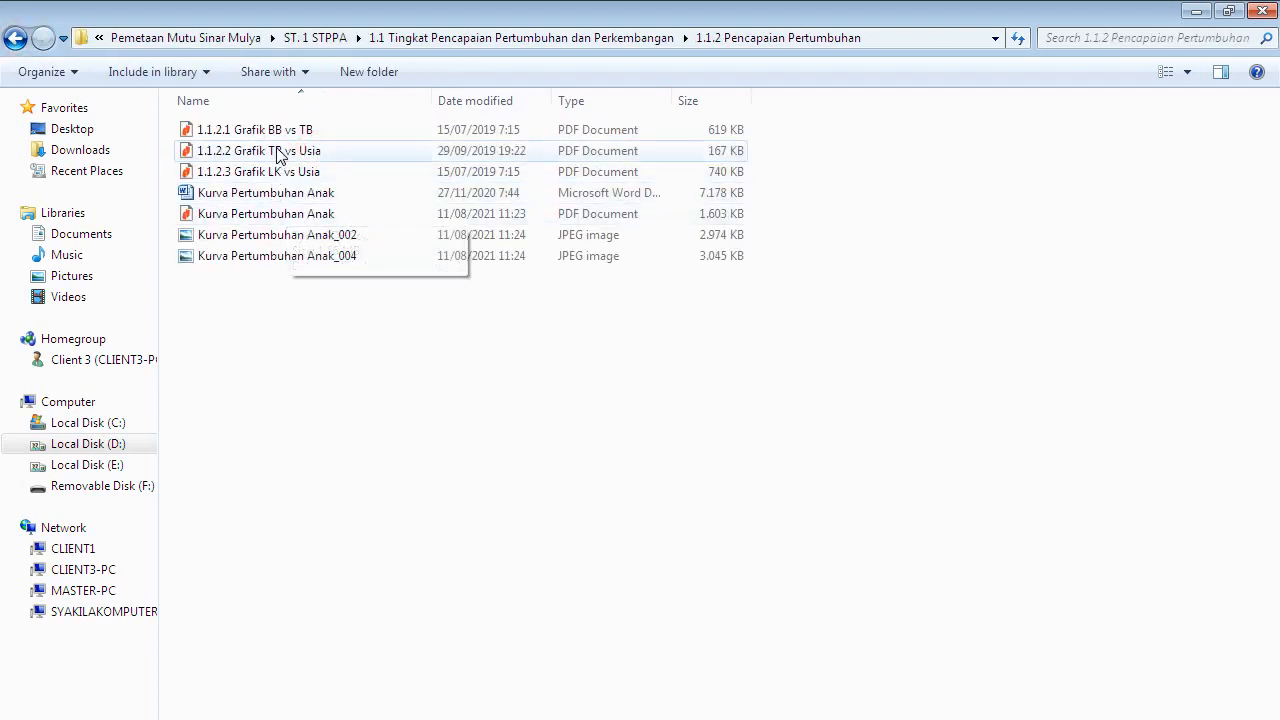
click(303, 198)
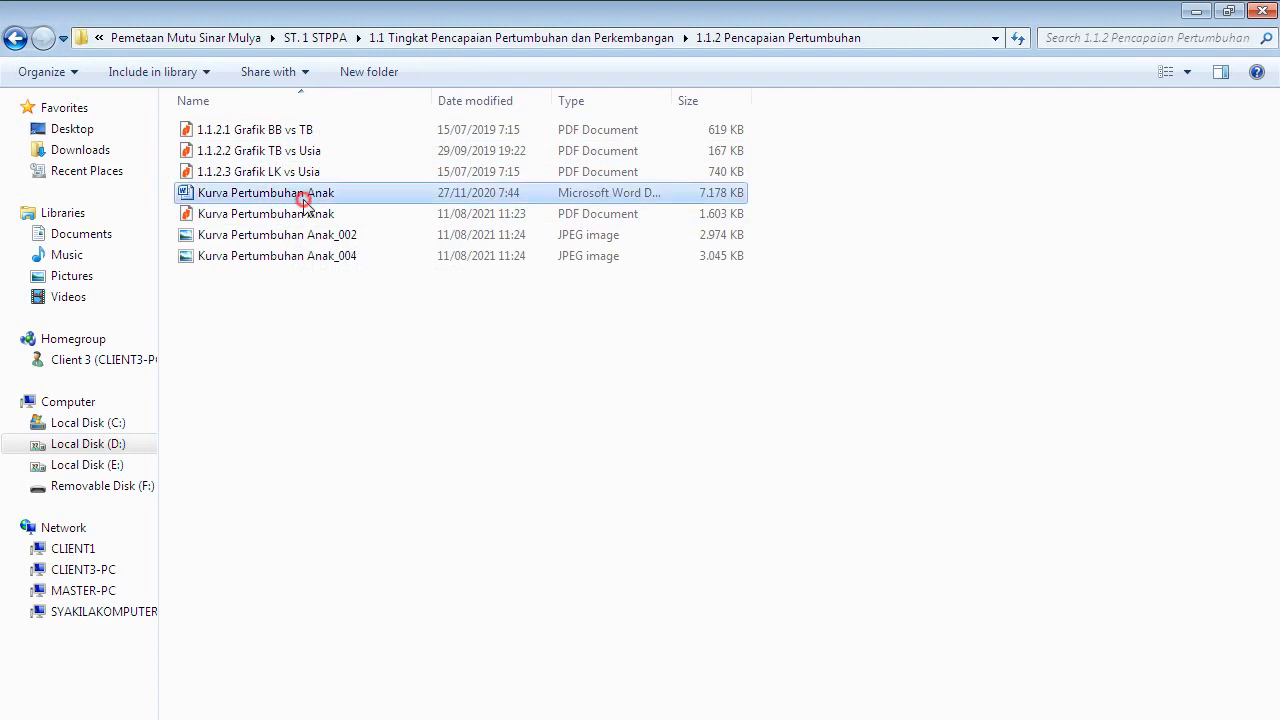
double_click(303, 198)
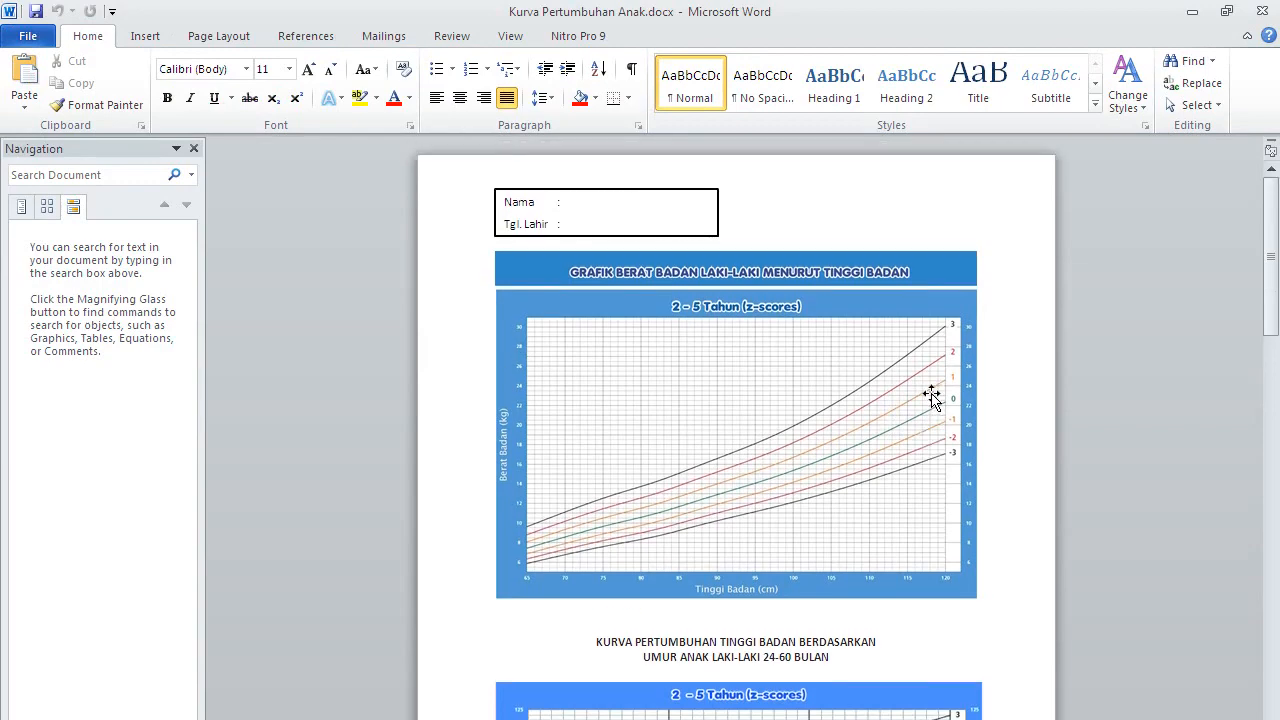
scroll(932, 393, down, 1)
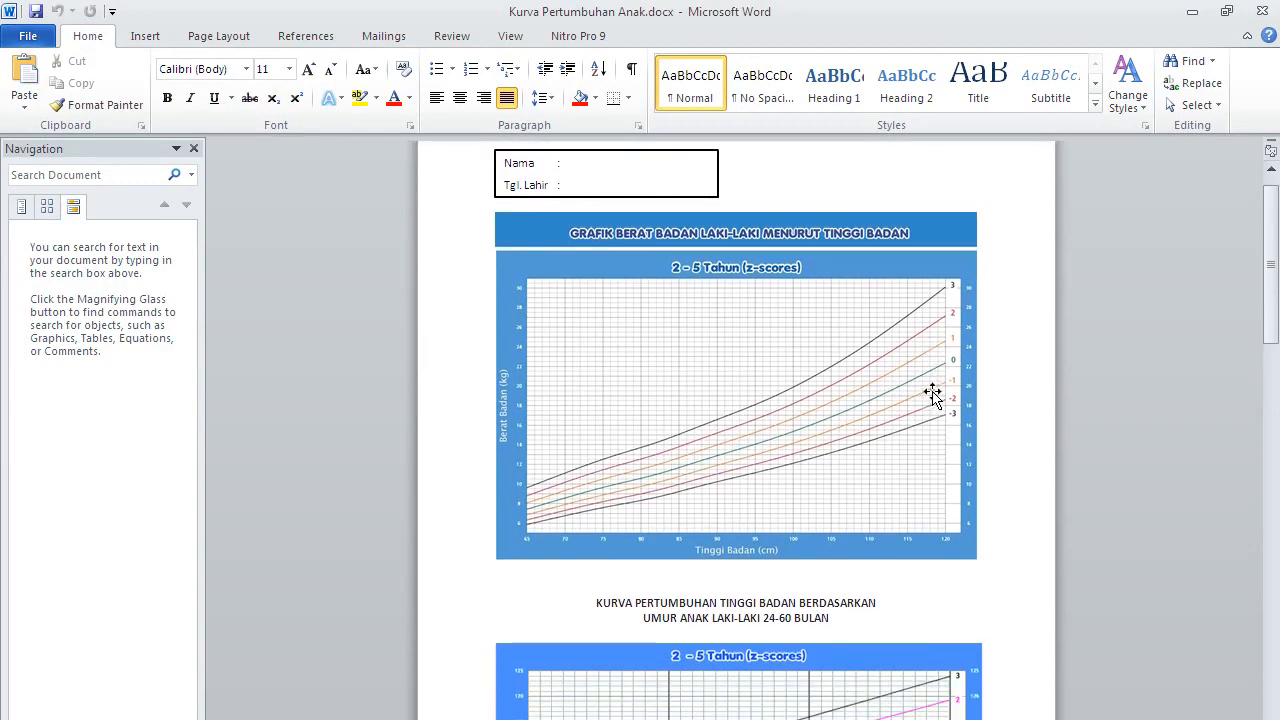
scroll(932, 393, down, 2)
scroll(932, 393, up, 3)
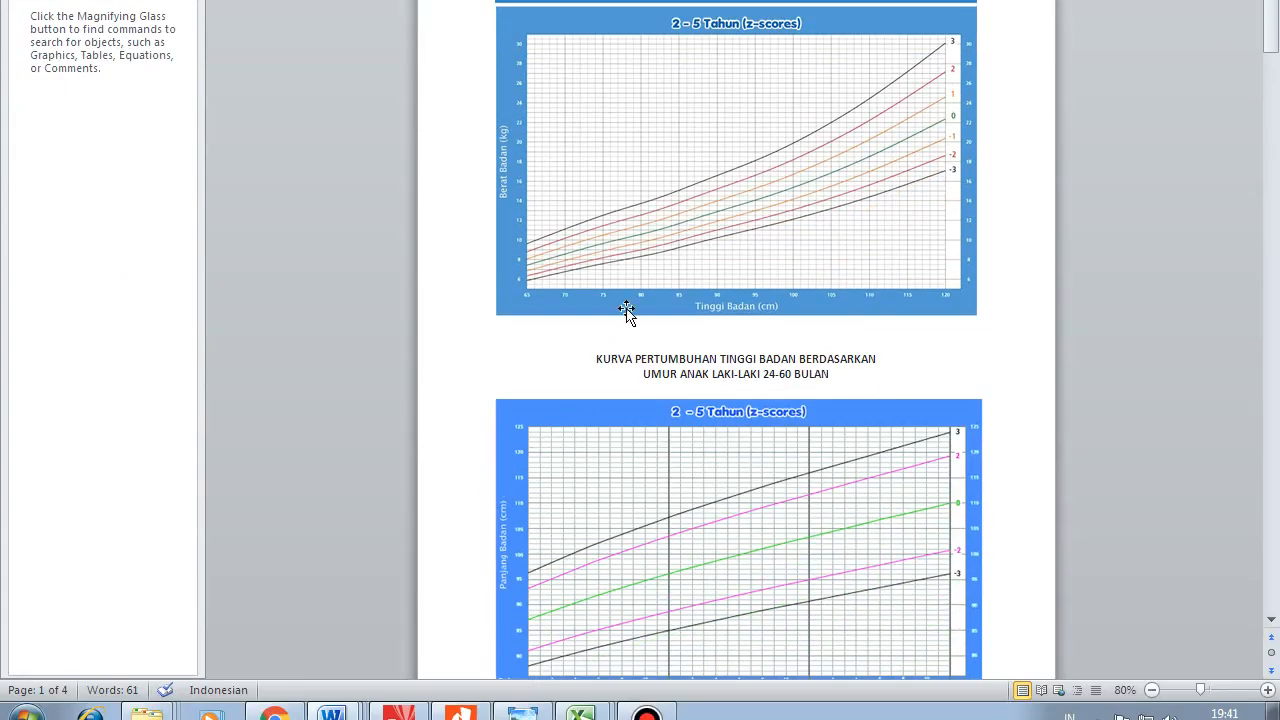
scroll(629, 594, down, 4)
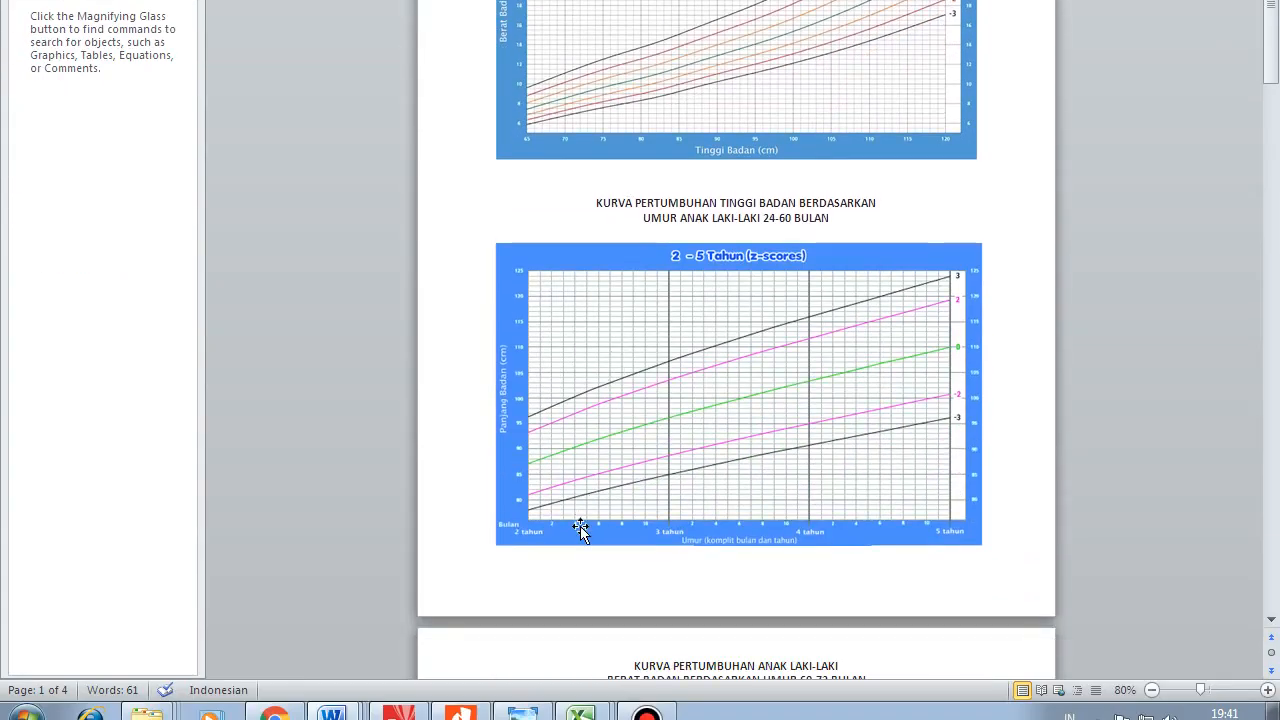
- Examine the remaining growth charts in Kurva Pertumbuhan Anak, from the boys' 60-72 month and head circumference charts through the girls' head circumference chart
scroll(580, 530, down, 12)
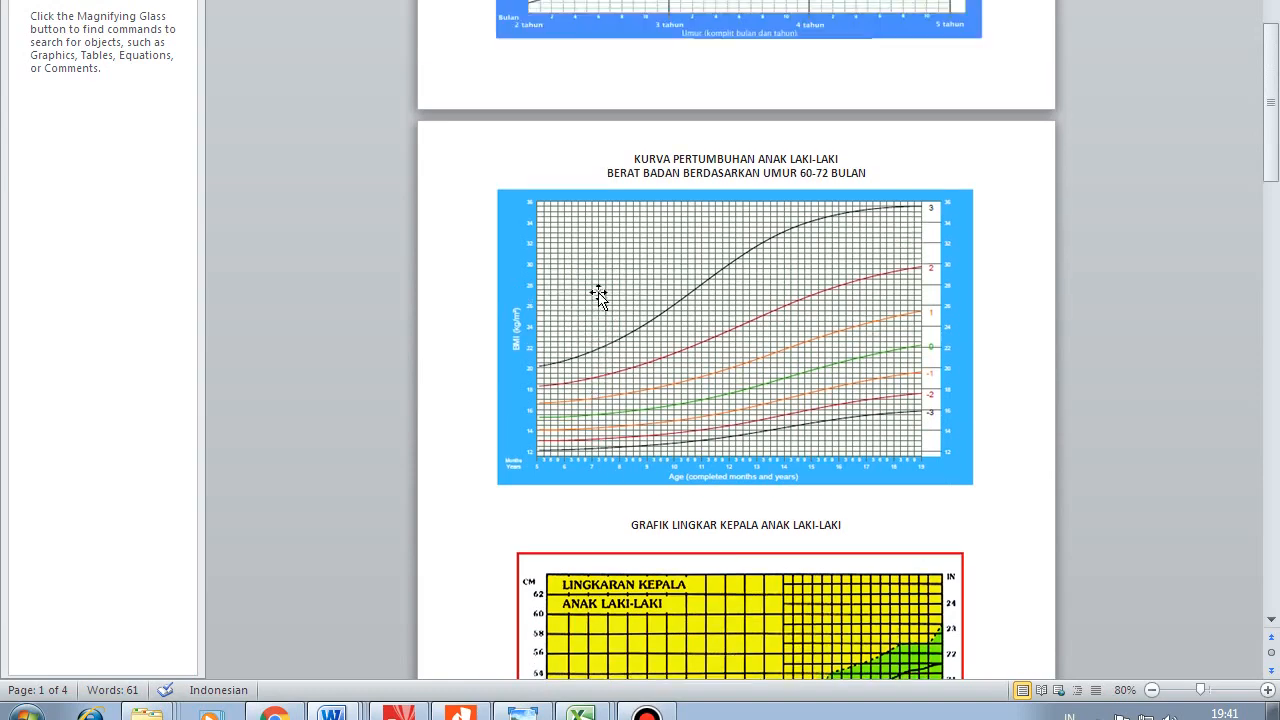
scroll(598, 295, up, 15)
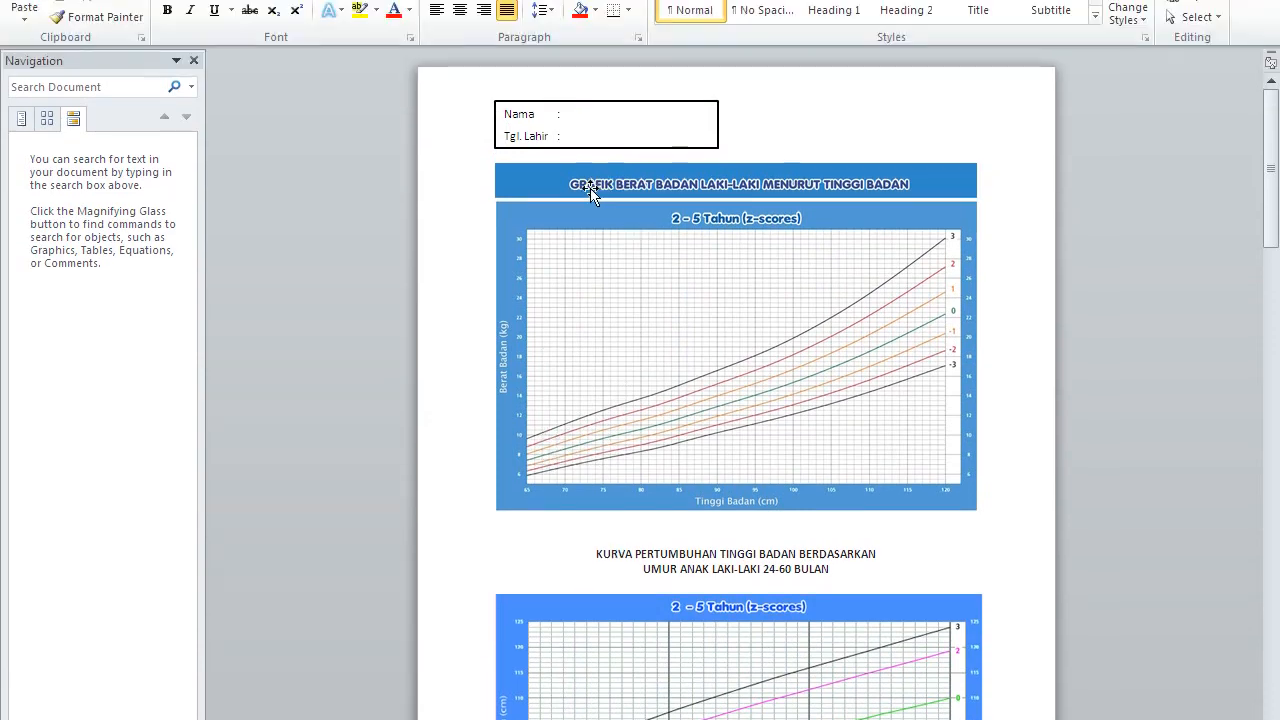
scroll(625, 255, down, 4)
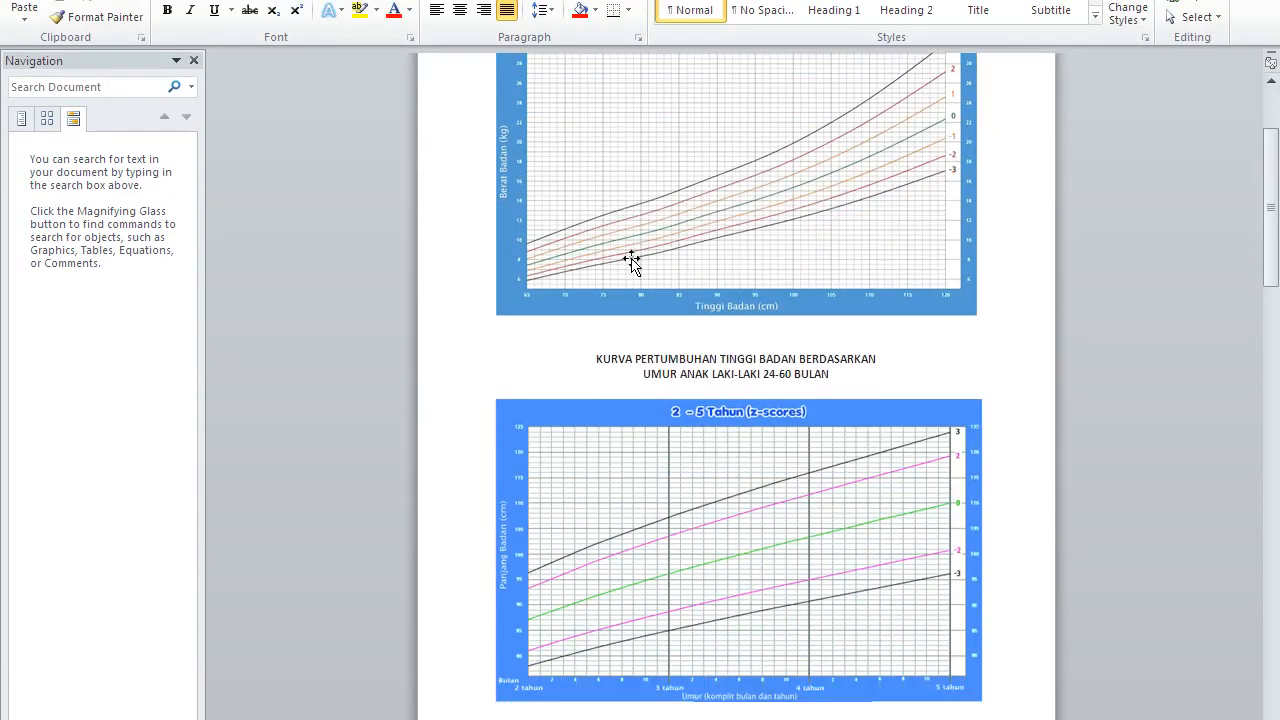
scroll(631, 262, down, 12)
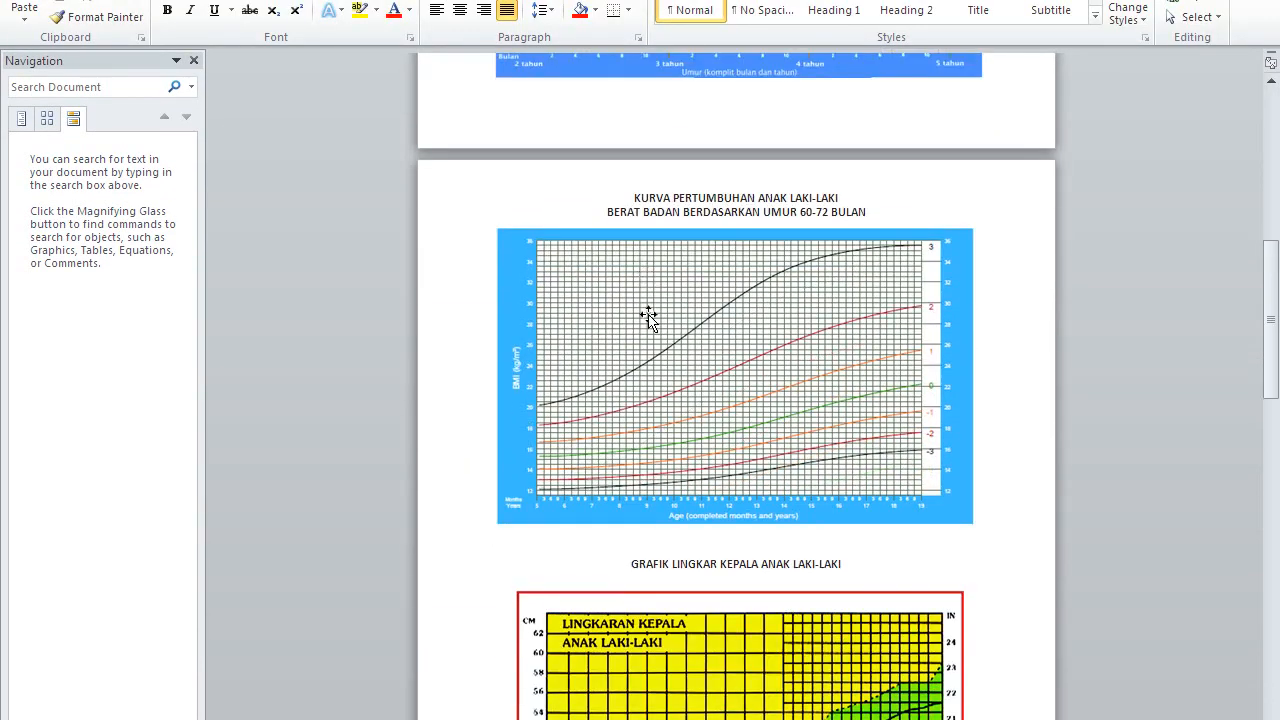
scroll(648, 318, down, 16)
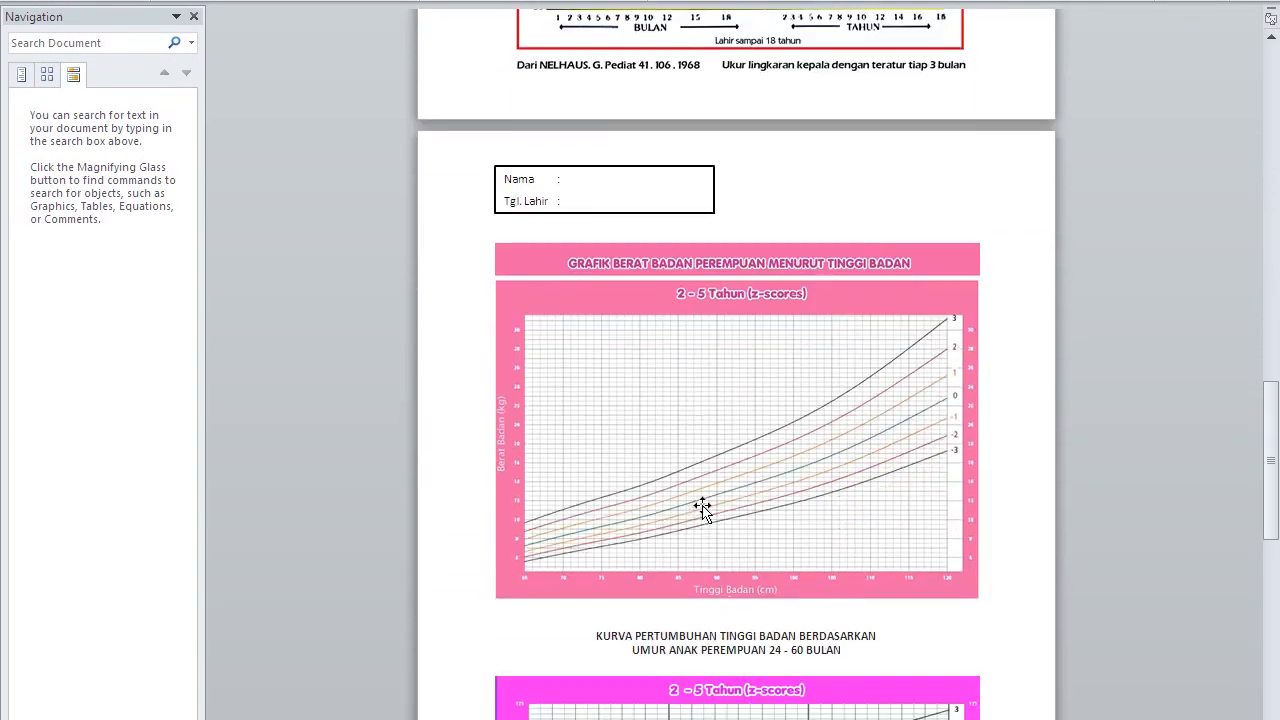
scroll(703, 510, down, 18)
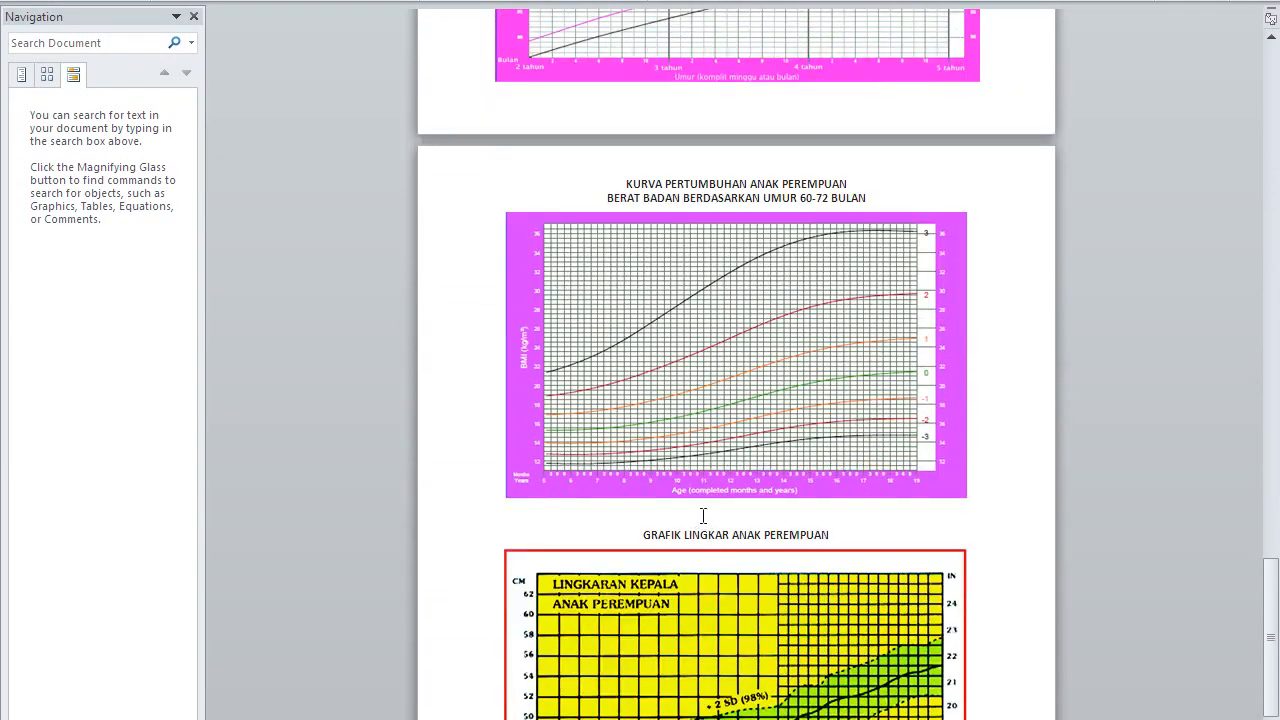
scroll(703, 515, down, 5)
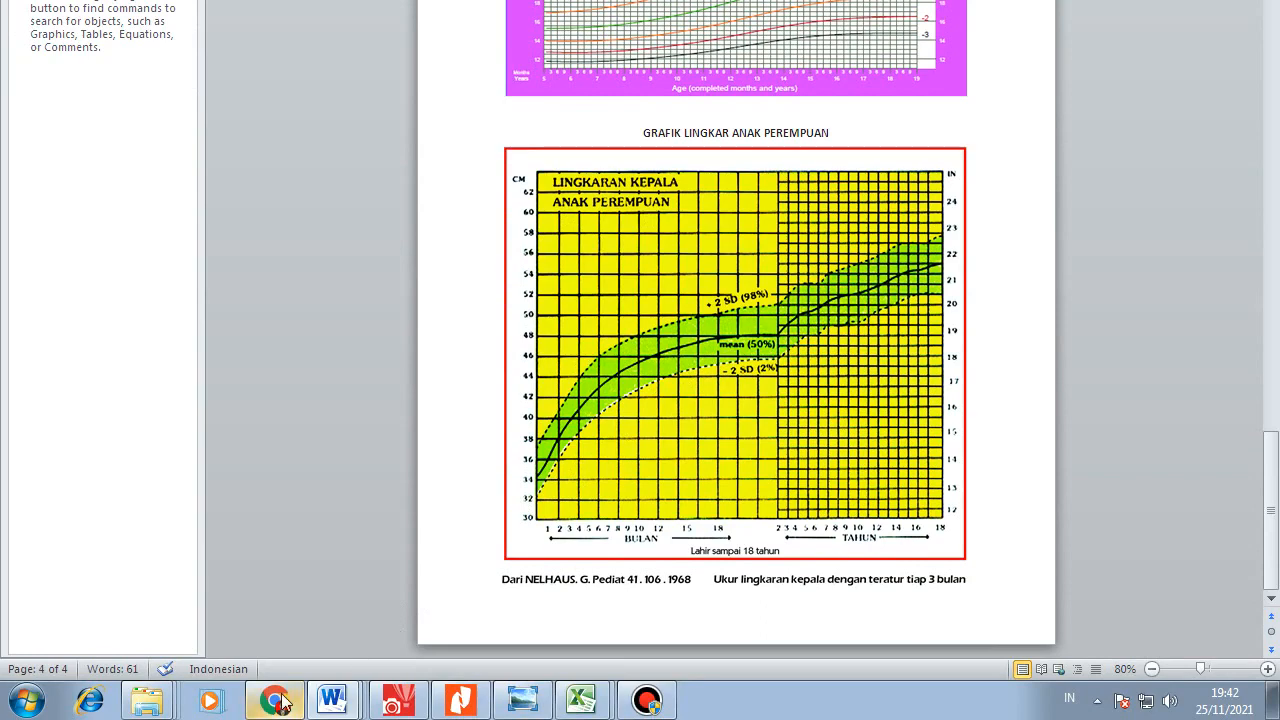
- Switch back to the Excel RKAS workbook and review the B.3 Parenting section, covering Transpot narasumber and Konsumsi pertemuan orang tua / parenting
click(336, 700)
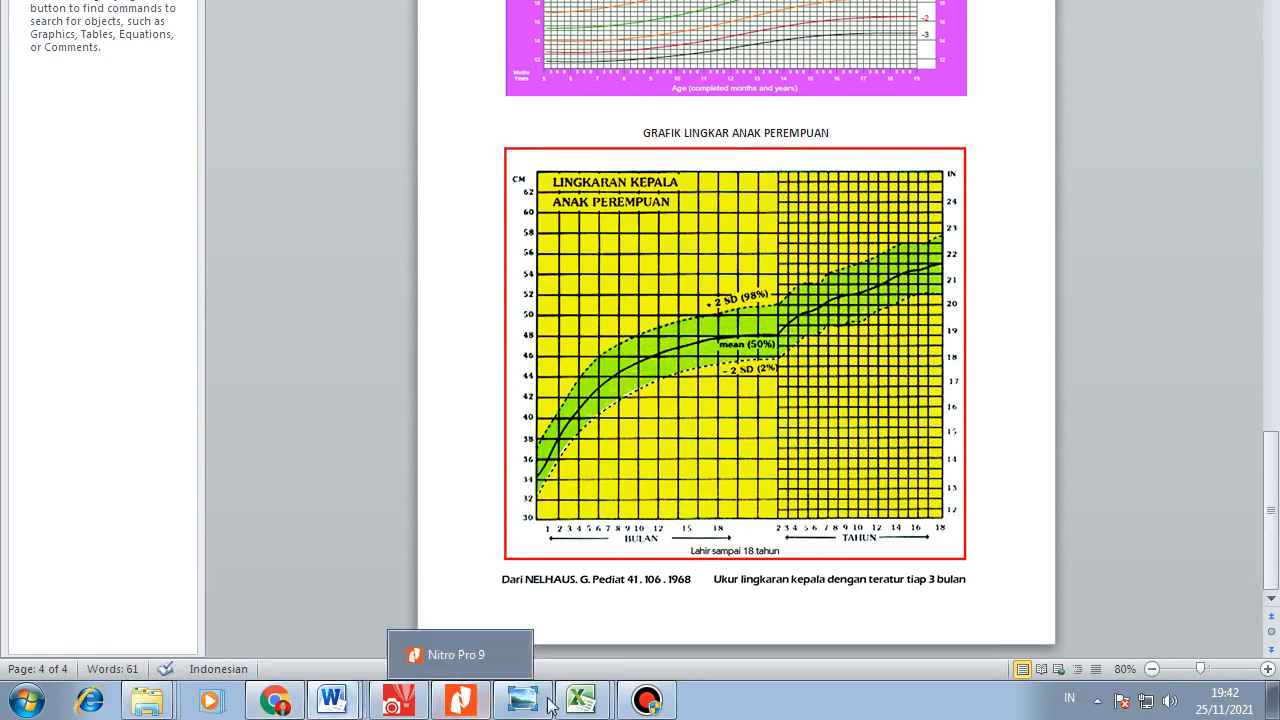
mouse_move(584, 706)
click(581, 650)
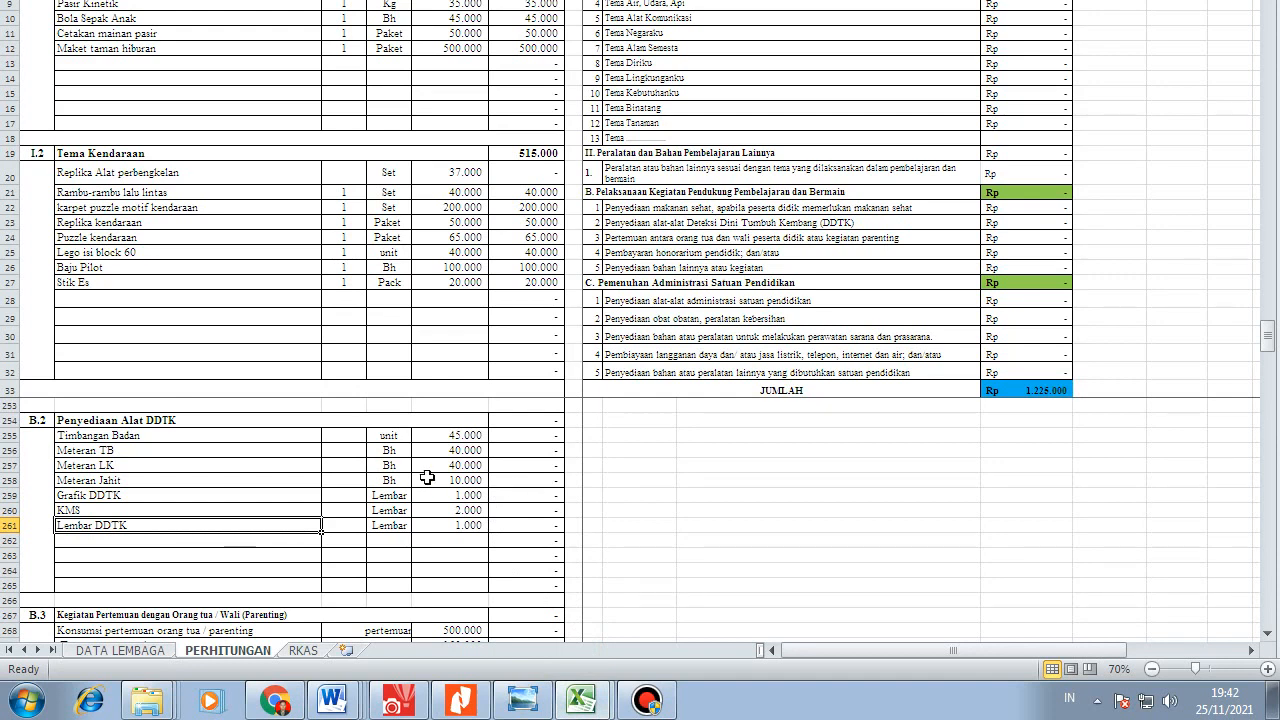
scroll(108, 620, down, 1)
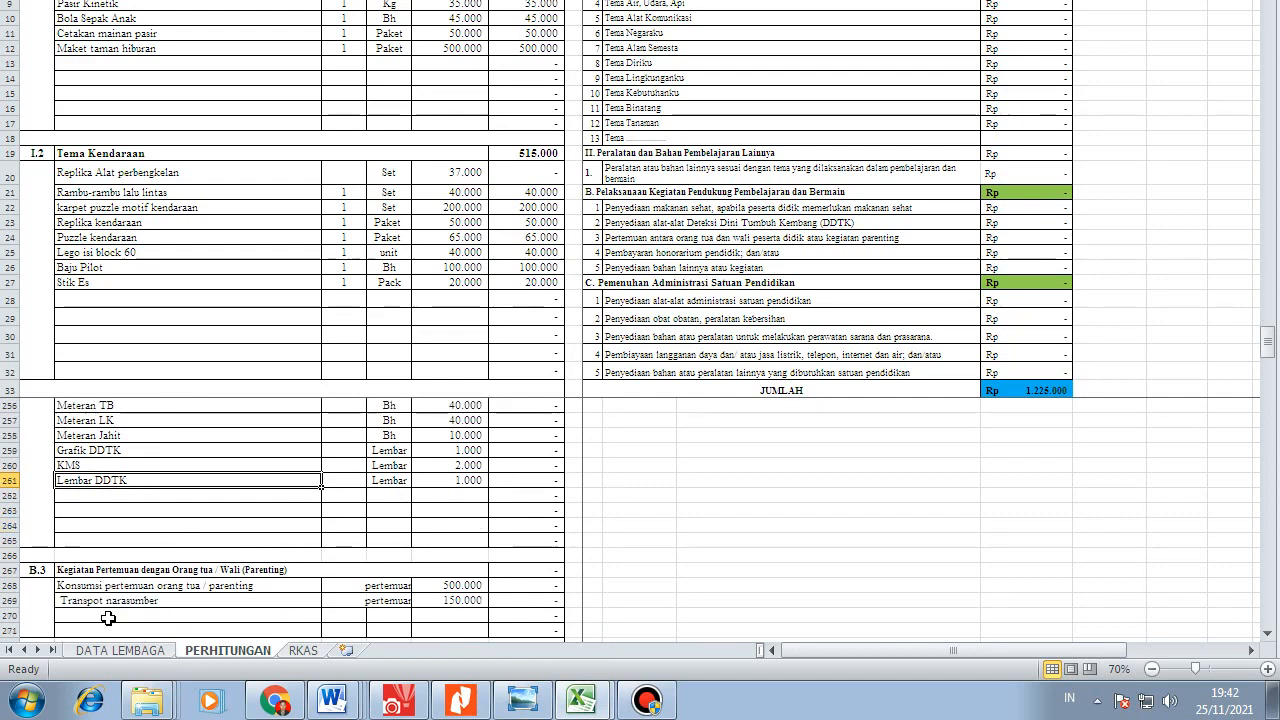
click(110, 574)
scroll(150, 585, down, 2)
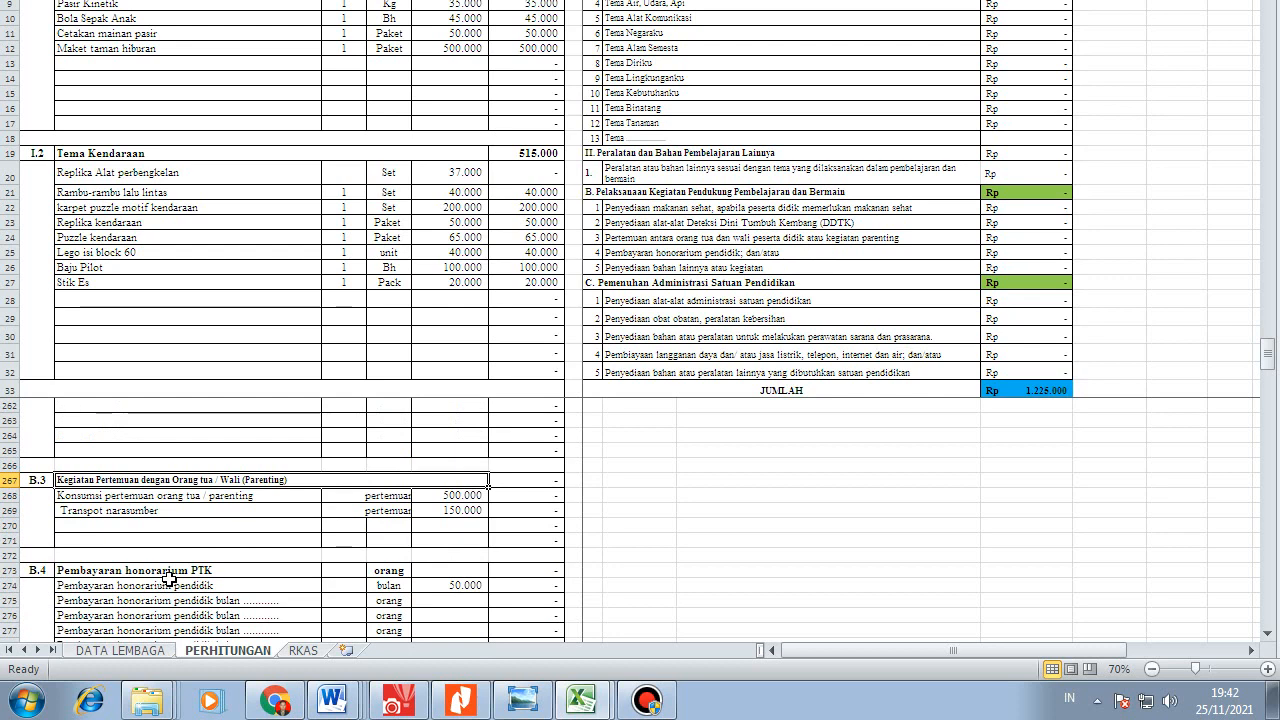
click(100, 514)
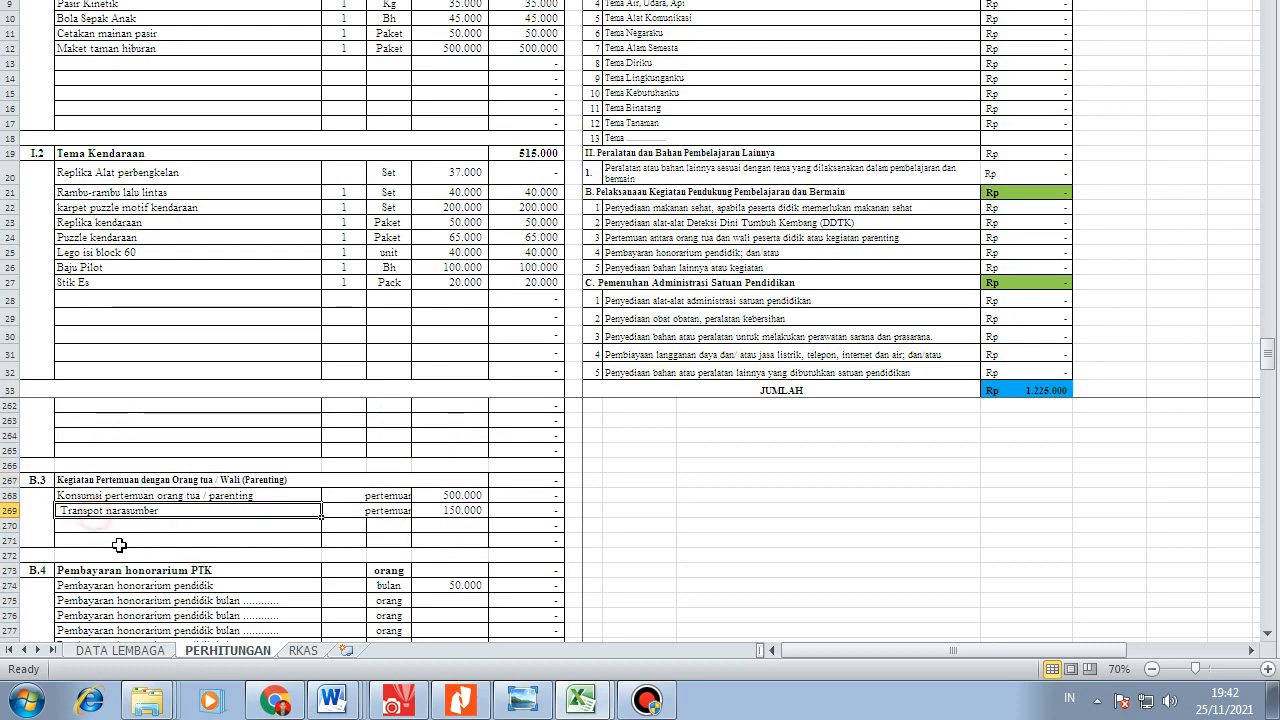
click(75, 495)
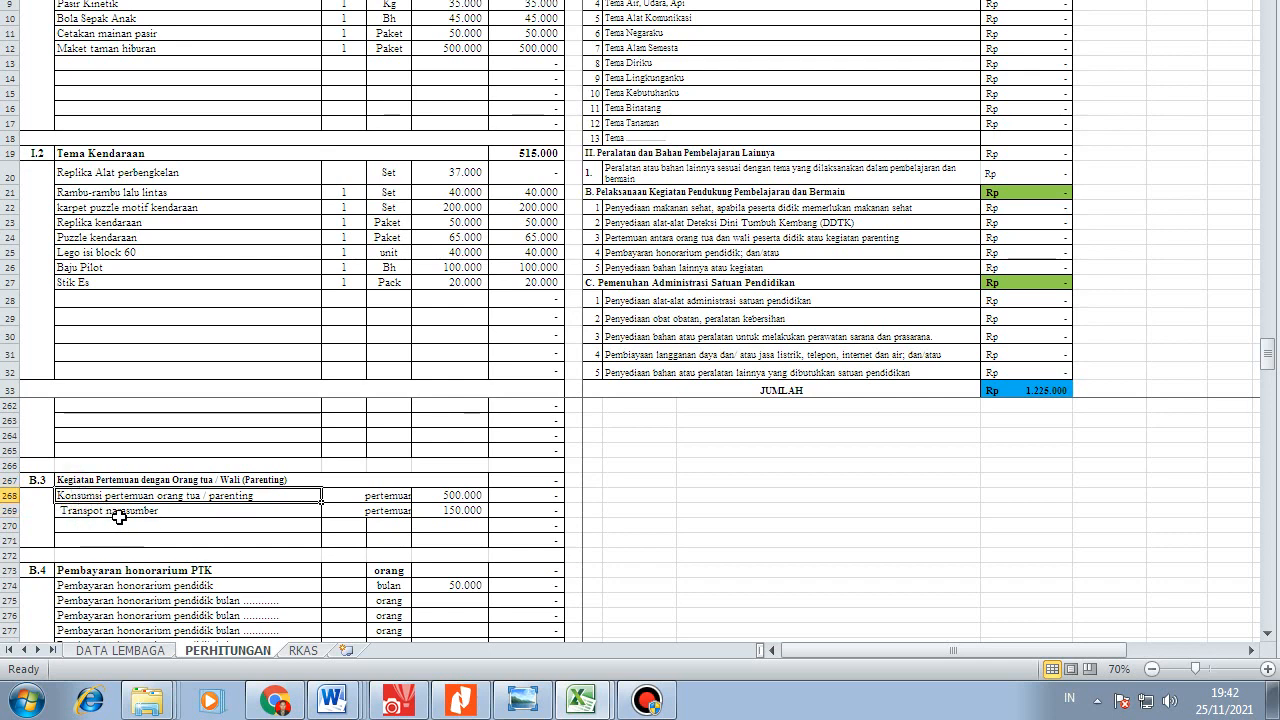
- Examine the item rows, volume, unit and price columns of section B.3, Kegiatan Pertemuan dengan Orang tua / Wali (Parenting)
scroll(368, 501, down, 1)
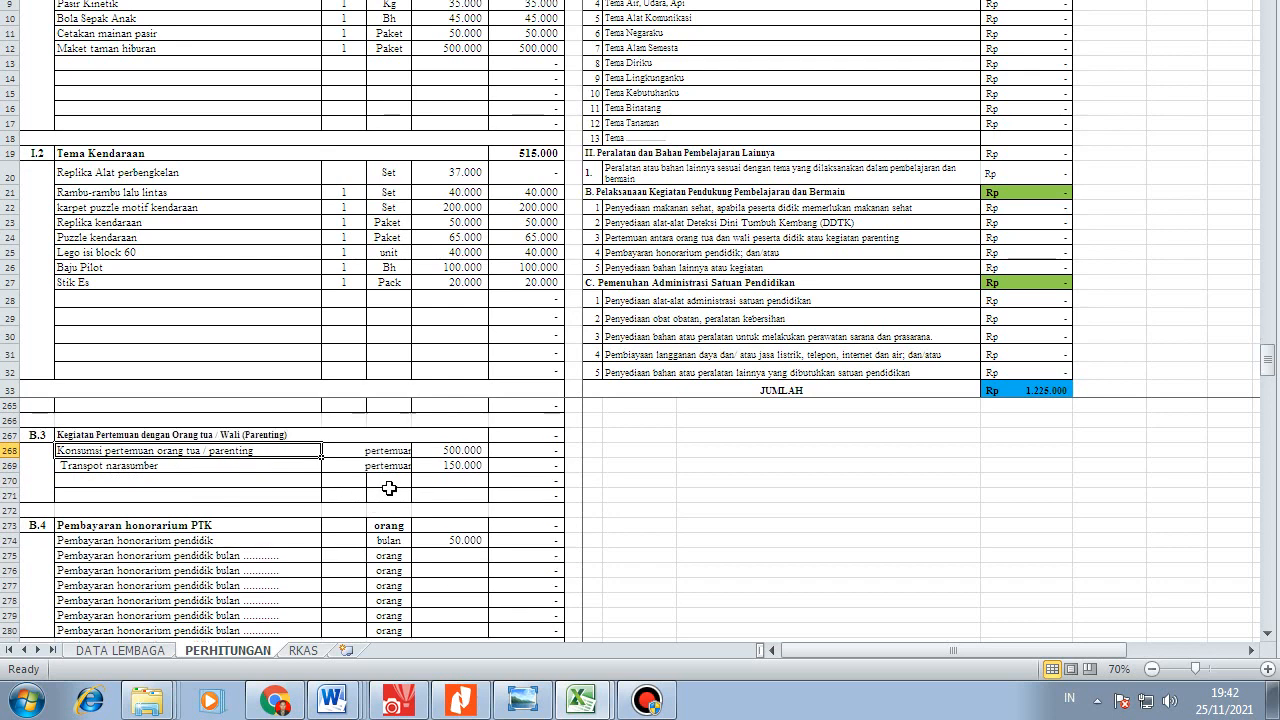
click(396, 456)
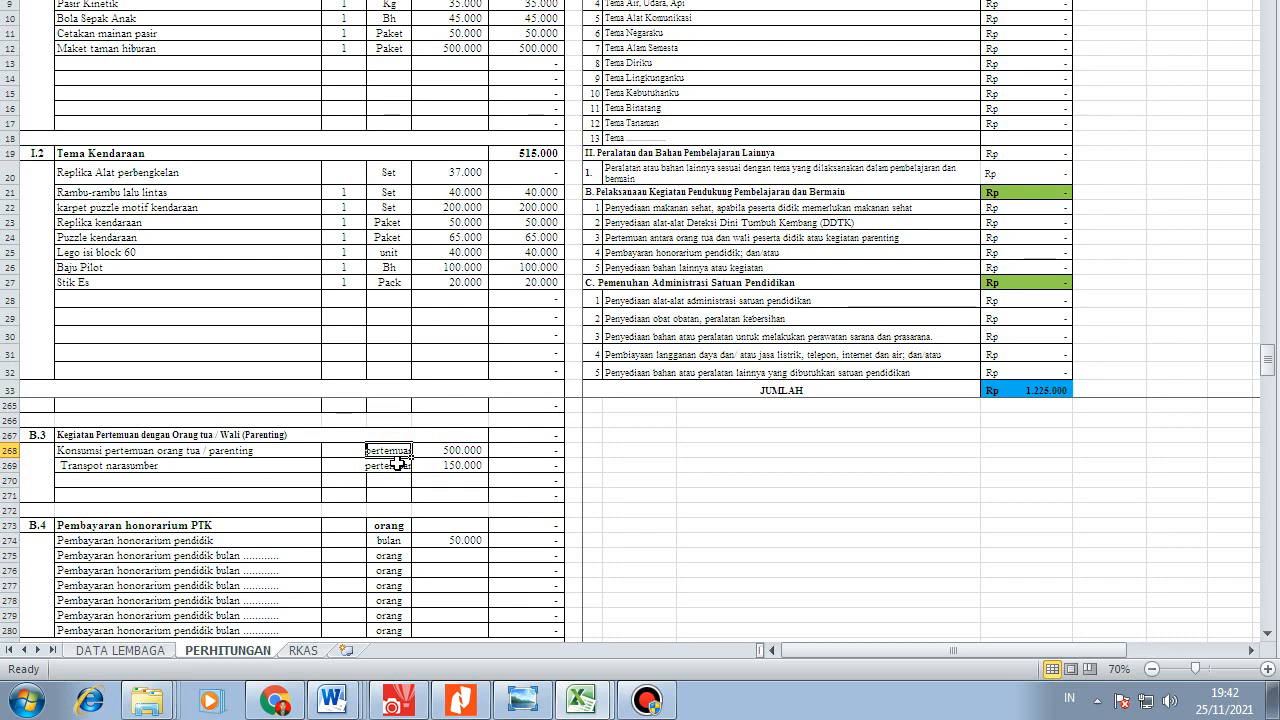
click(353, 452)
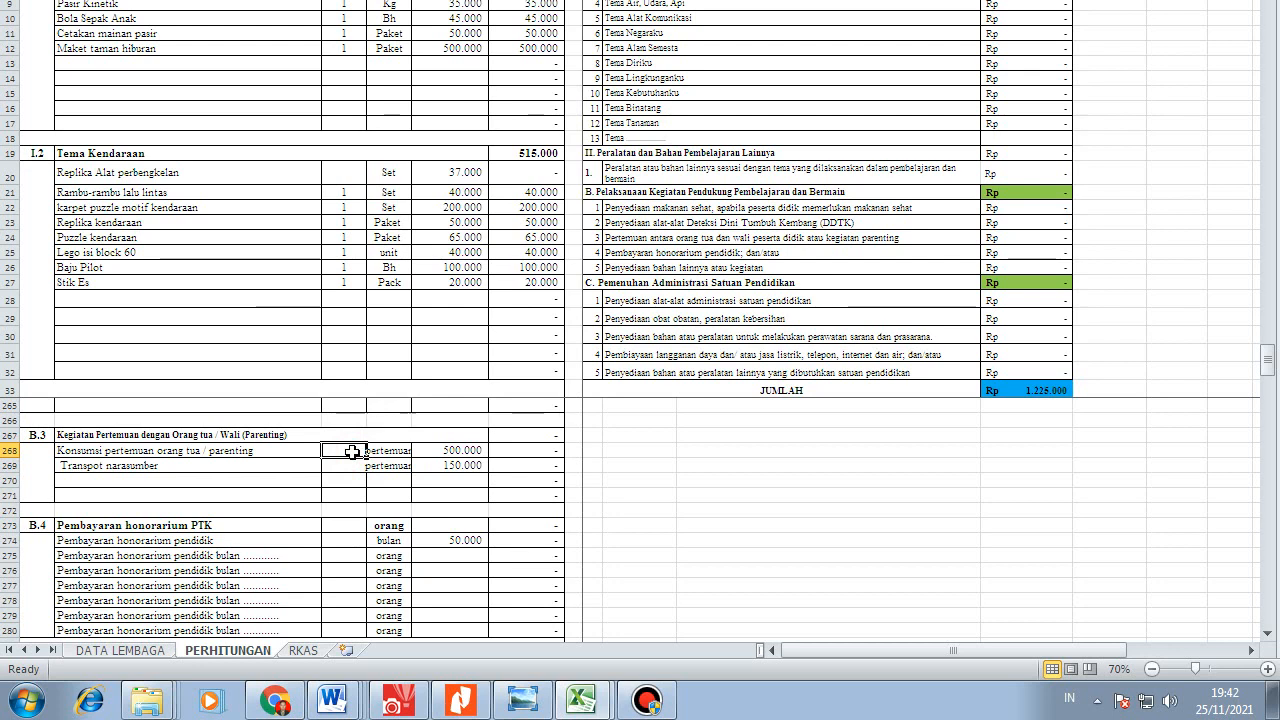
click(136, 482)
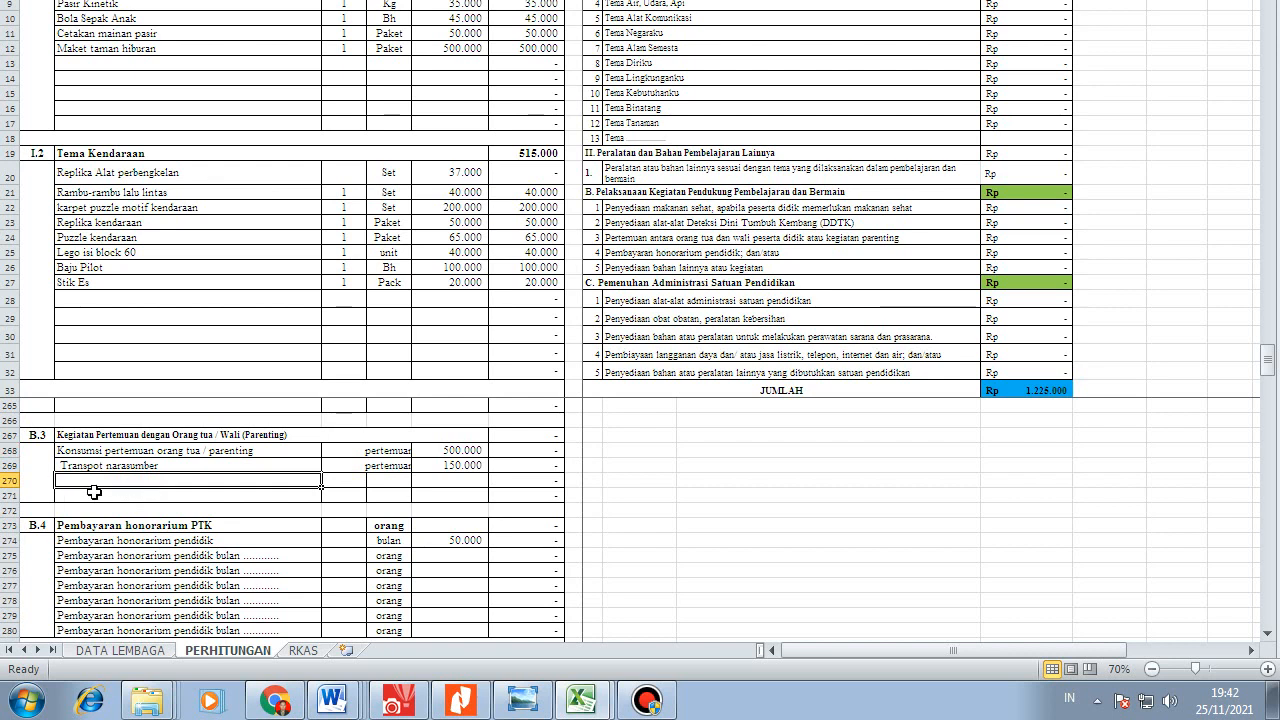
click(94, 494)
click(97, 481)
click(100, 495)
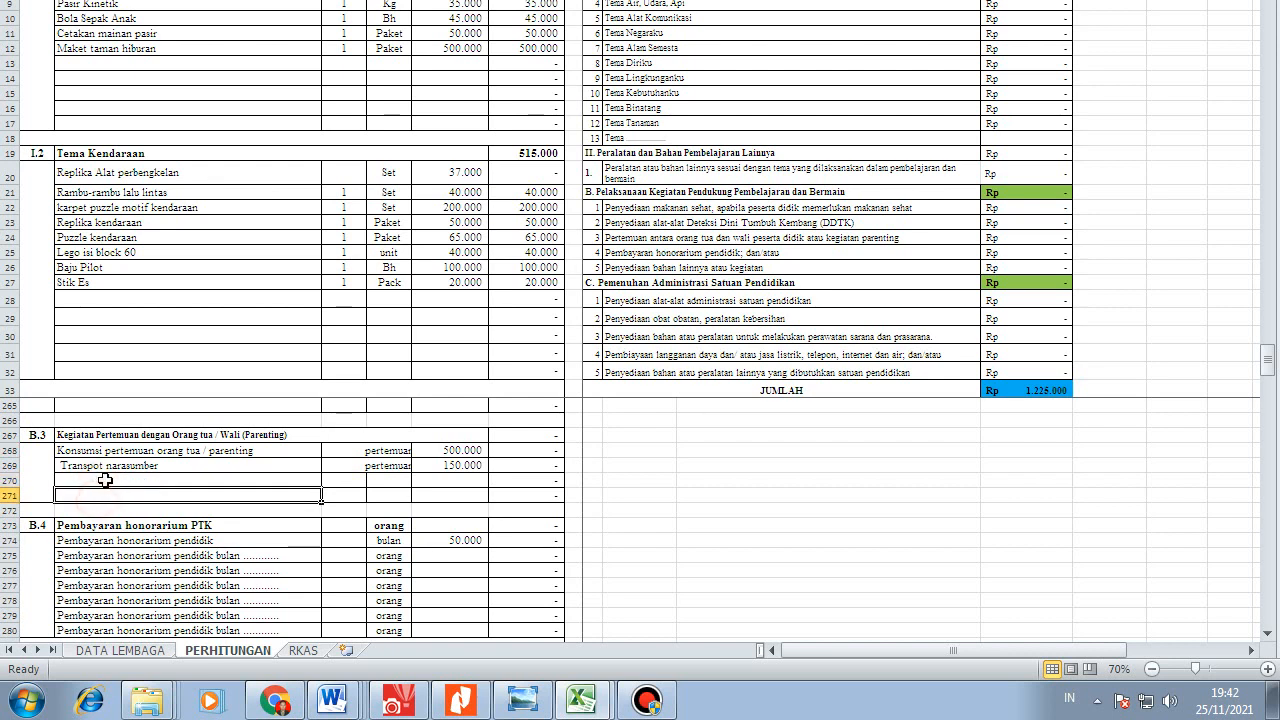
click(104, 482)
click(110, 496)
click(108, 482)
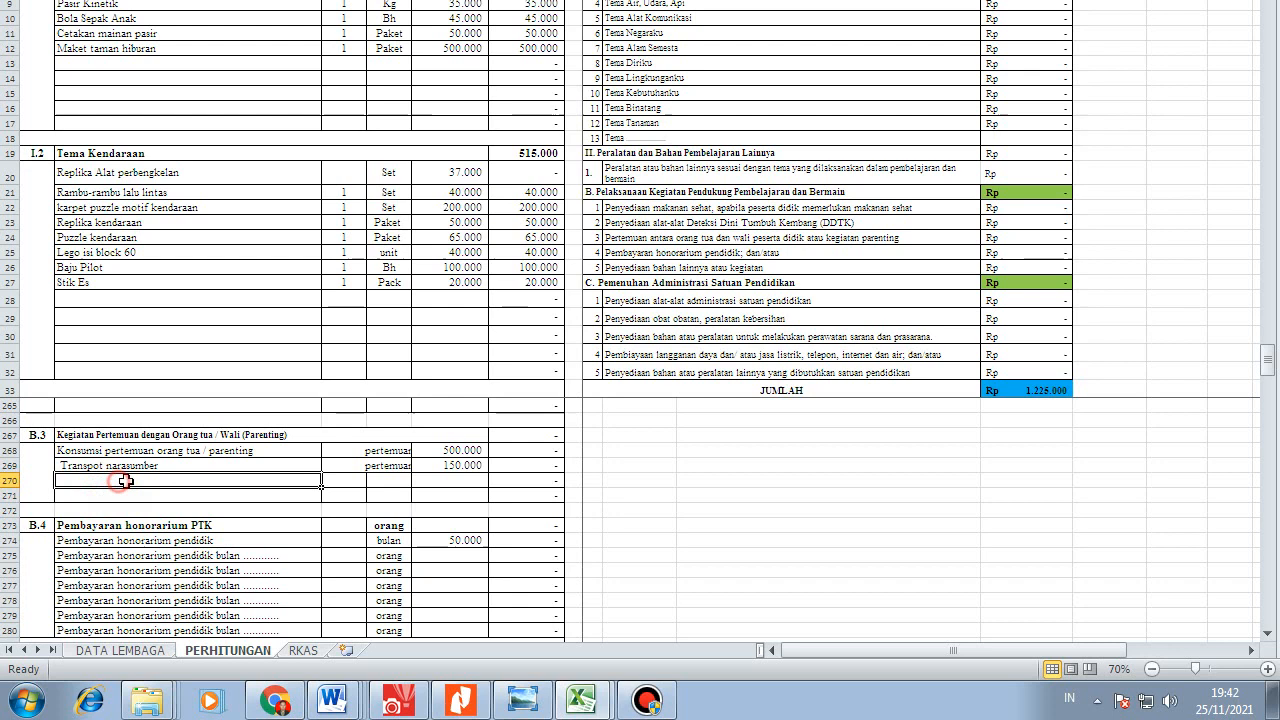
click(388, 481)
click(443, 484)
click(447, 496)
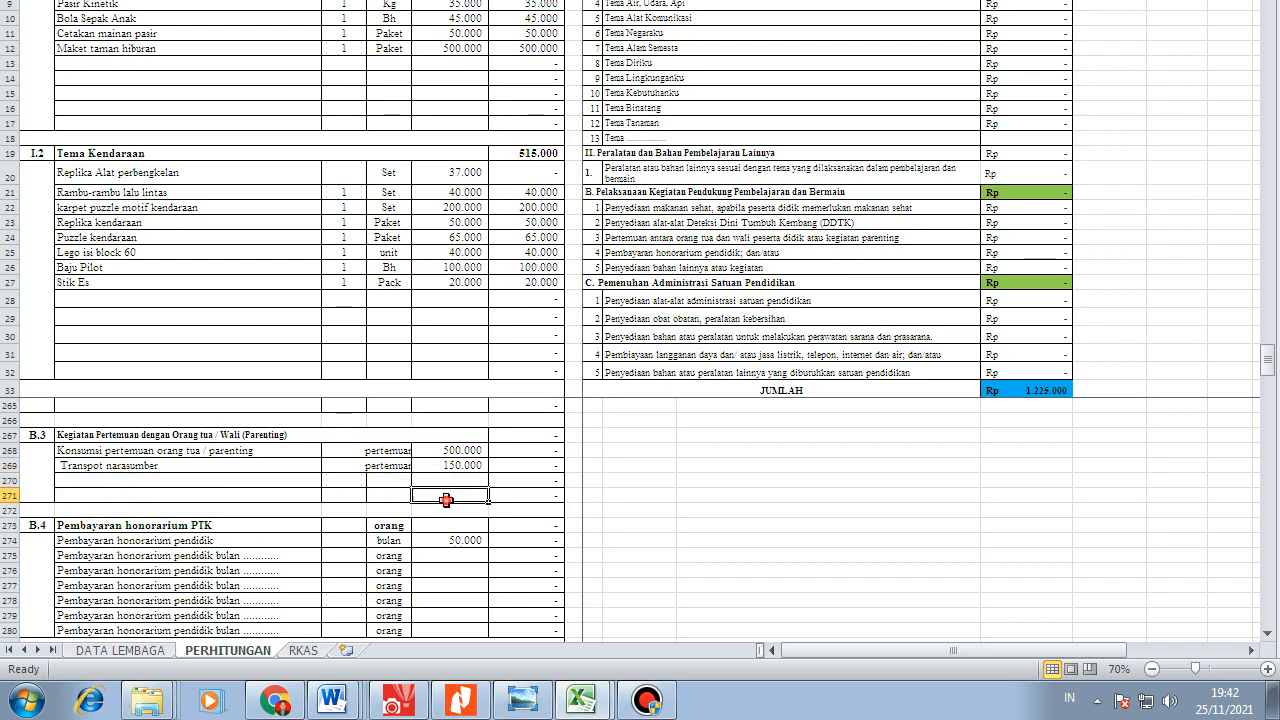
click(449, 482)
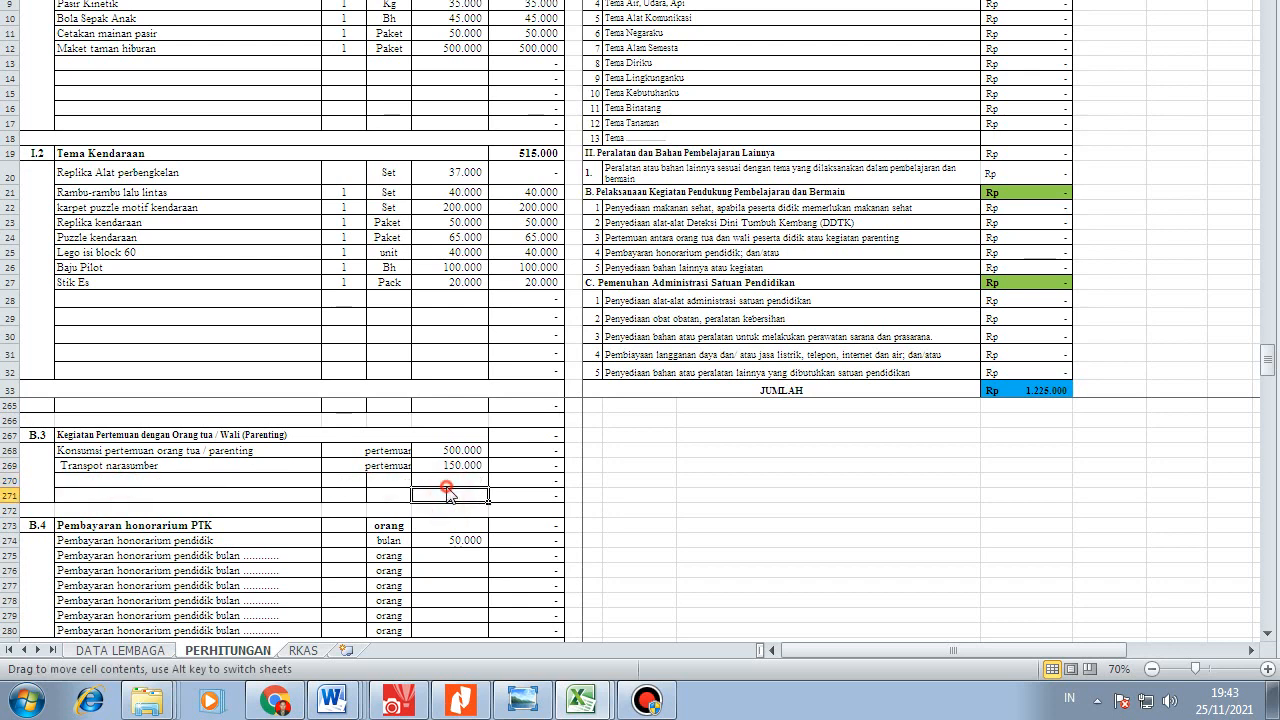
click(448, 496)
click(106, 452)
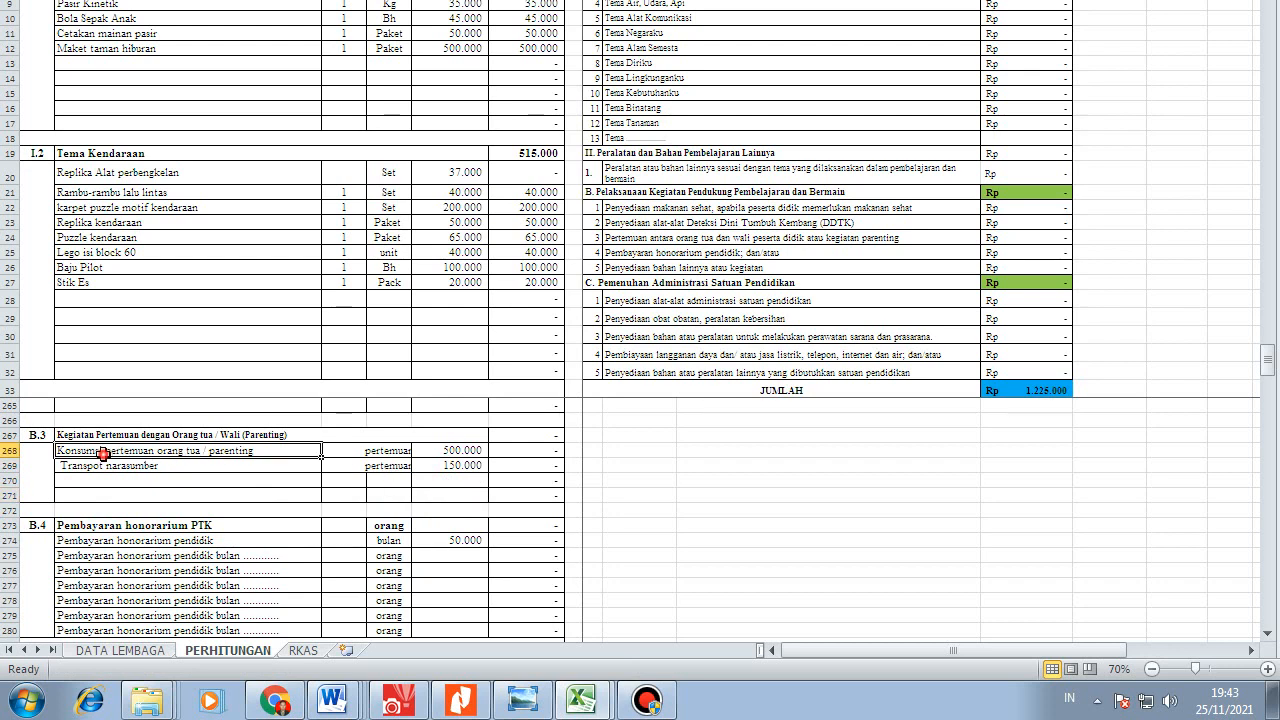
click(89, 468)
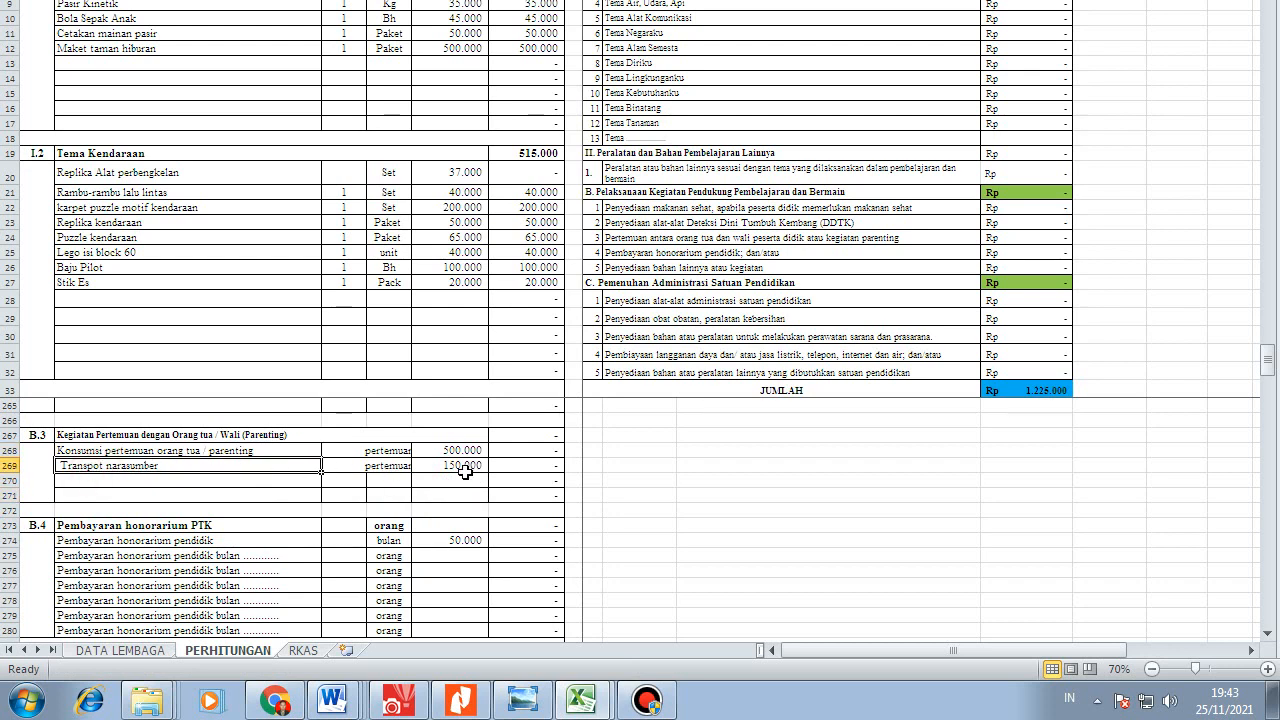
click(126, 484)
click(134, 467)
- Link the volume cell of B.4 Pembayaran honorarium PTK to the JUMLAH PTK value on the DATA LEMBAGA sheet and save the workbook
scroll(178, 486, down, 2)
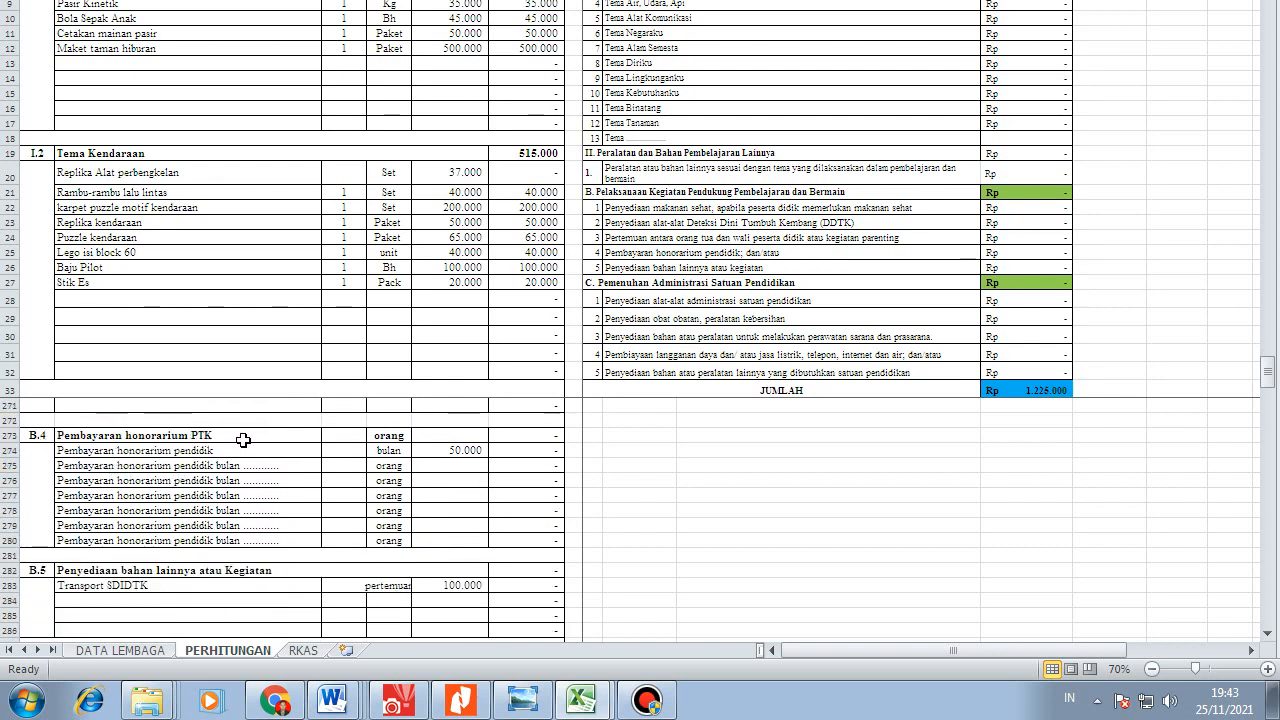
click(285, 436)
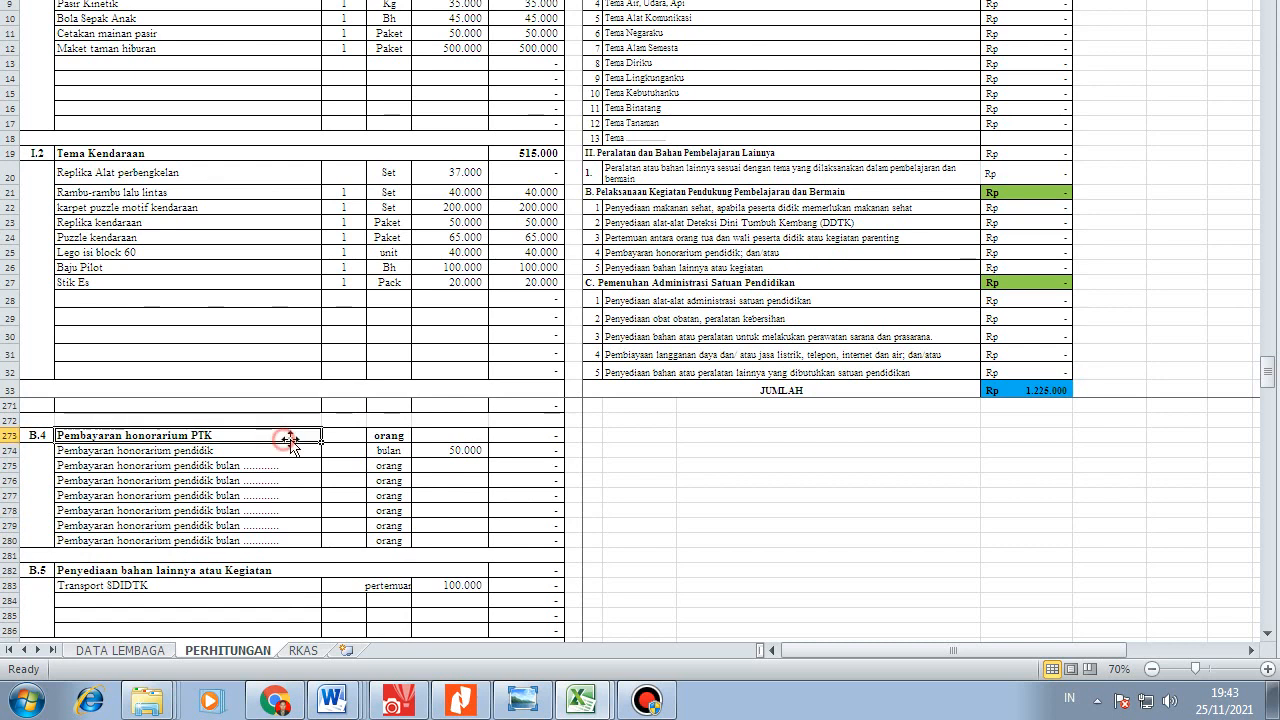
click(346, 436)
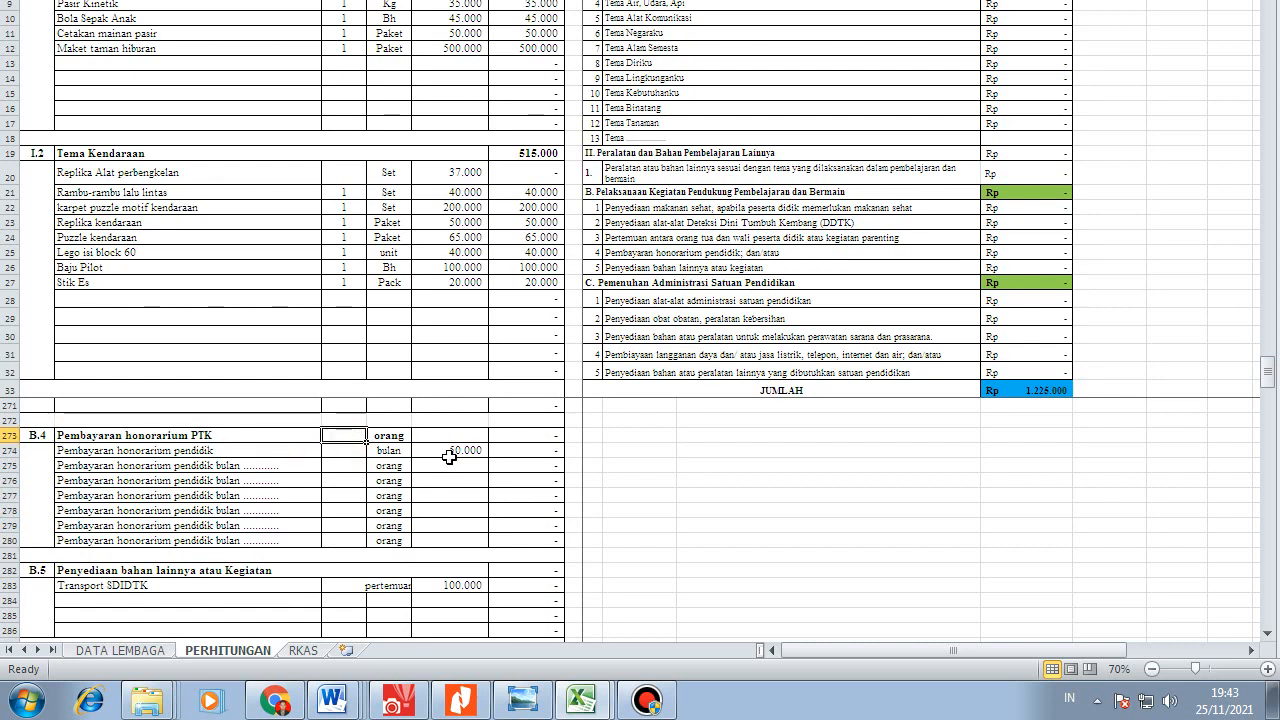
text(=)
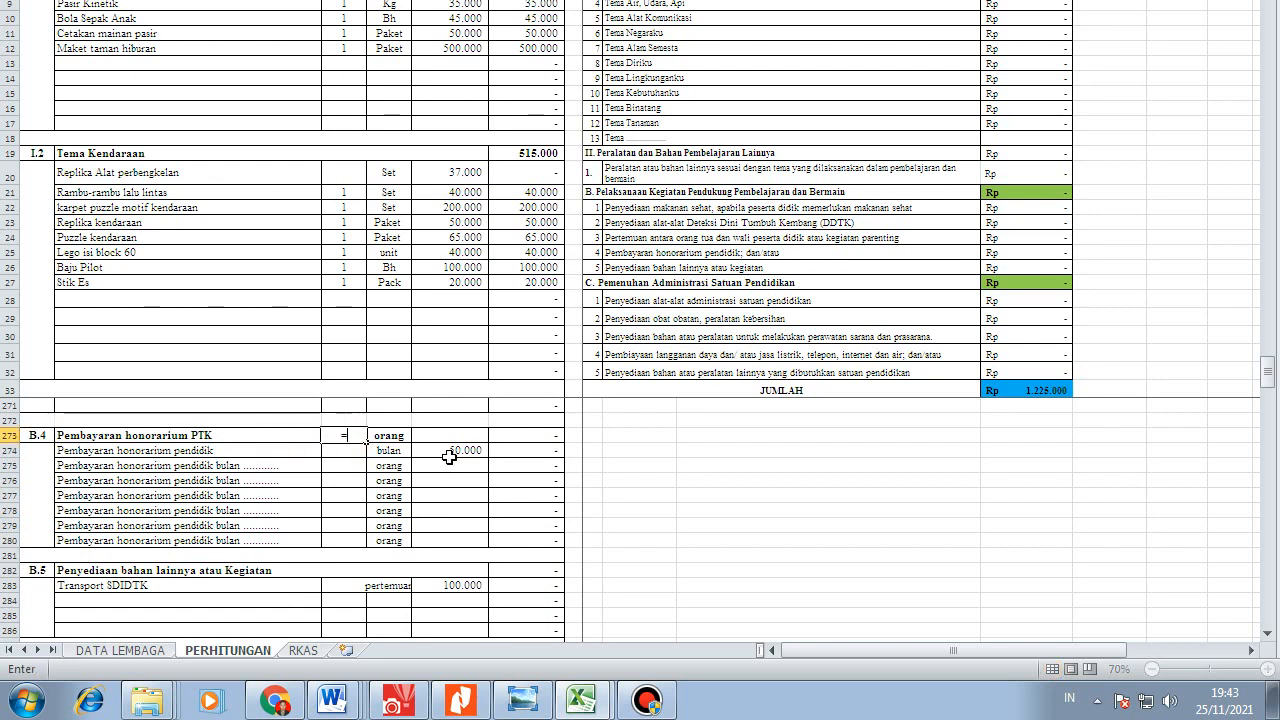
click(138, 651)
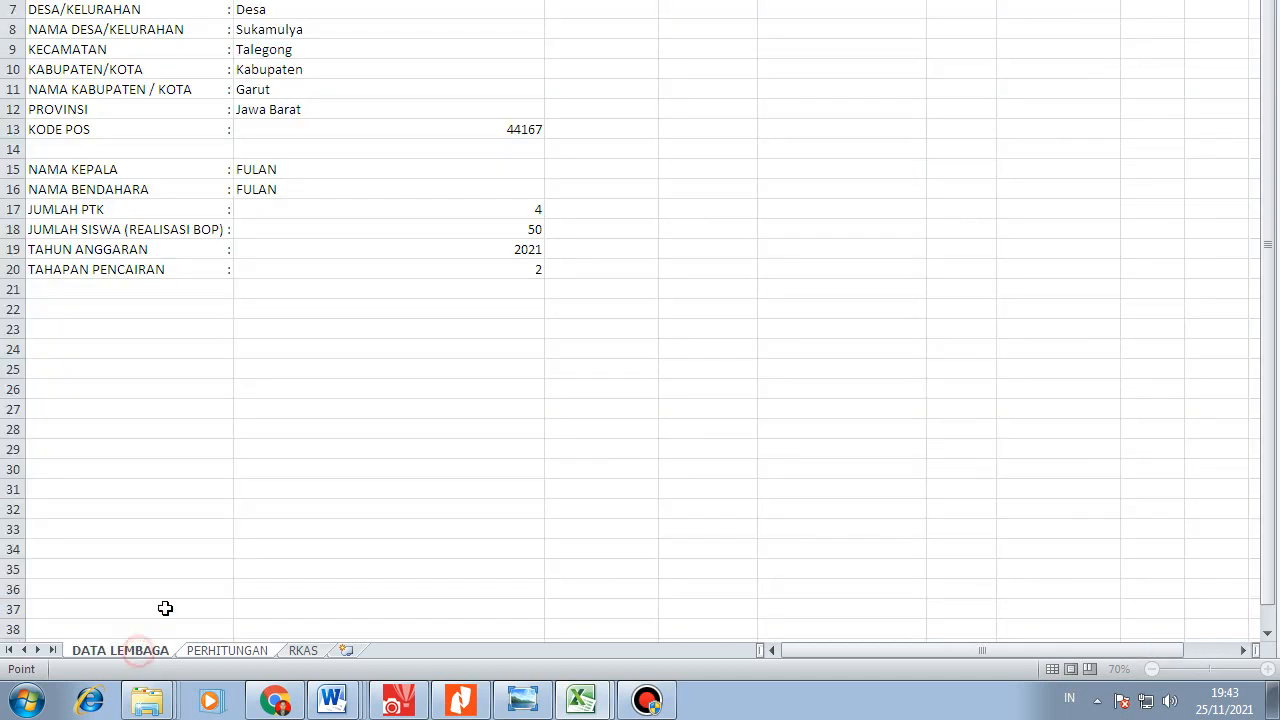
click(525, 214)
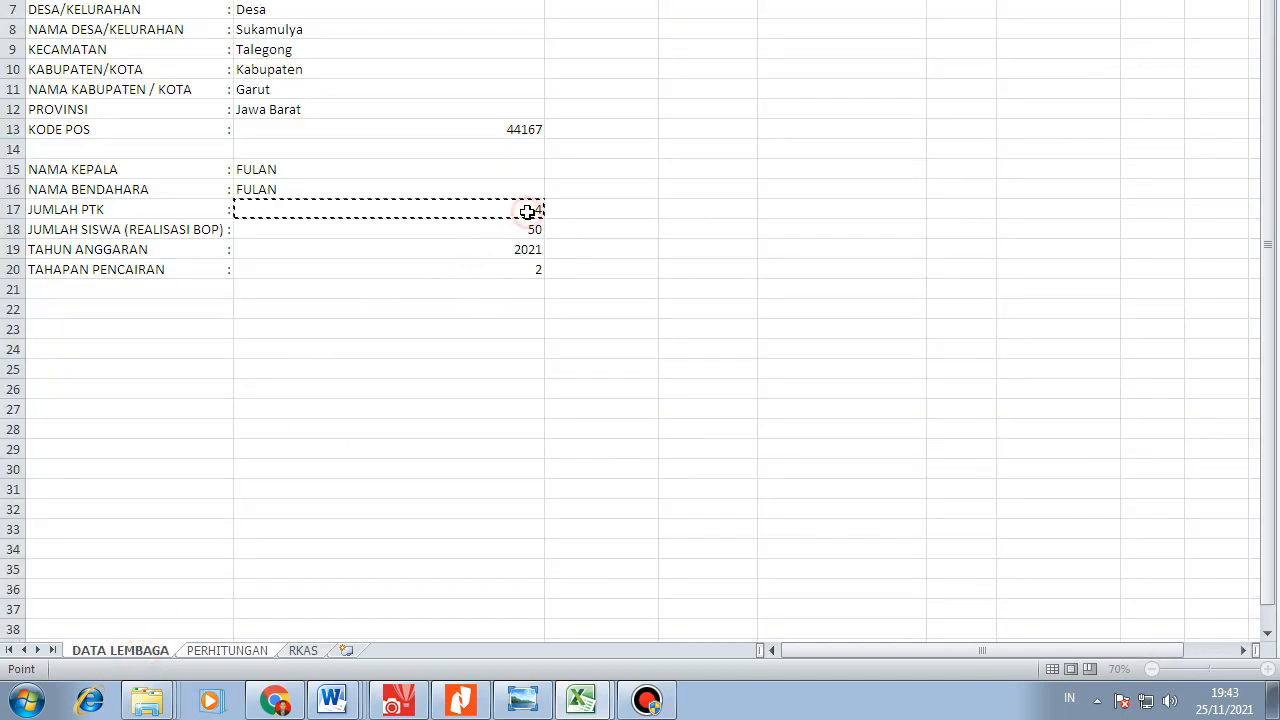
key(Return)
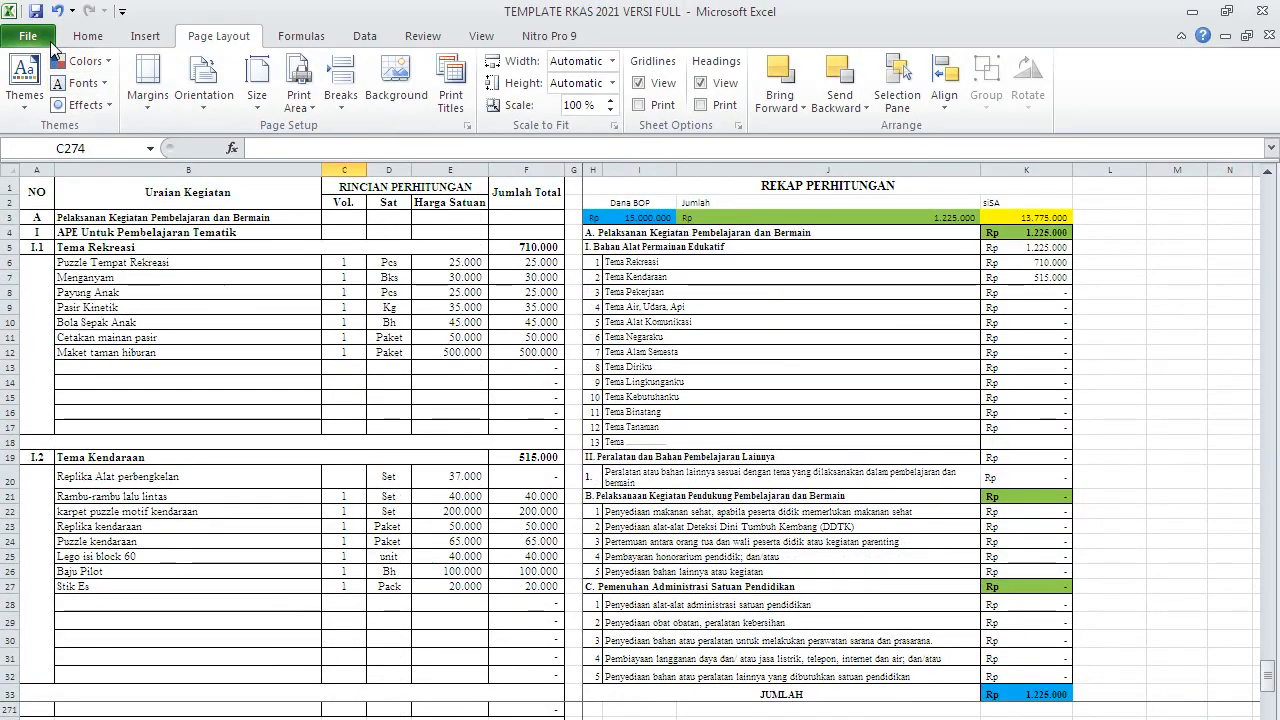
click(36, 12)
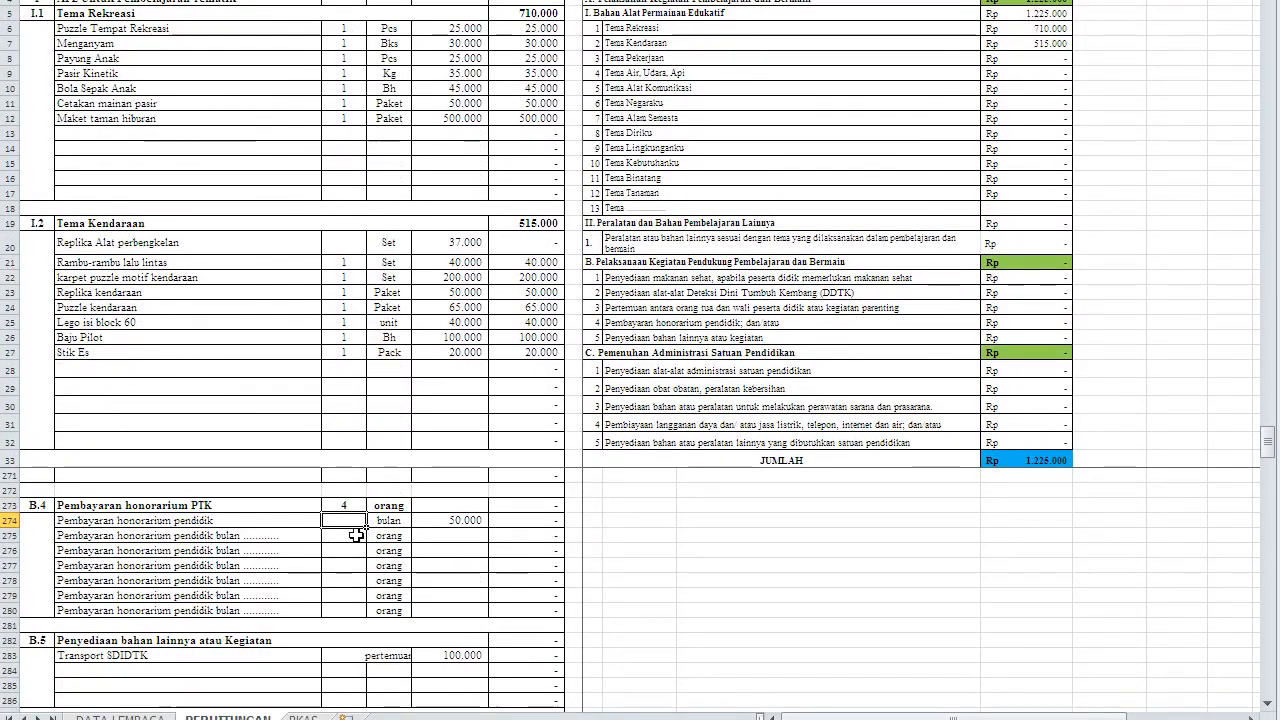
- Check the number of people in the B.4 heading row against the data on the DATA LEMBAGA sheet, returning to PERHITUNGAN
click(353, 536)
click(353, 507)
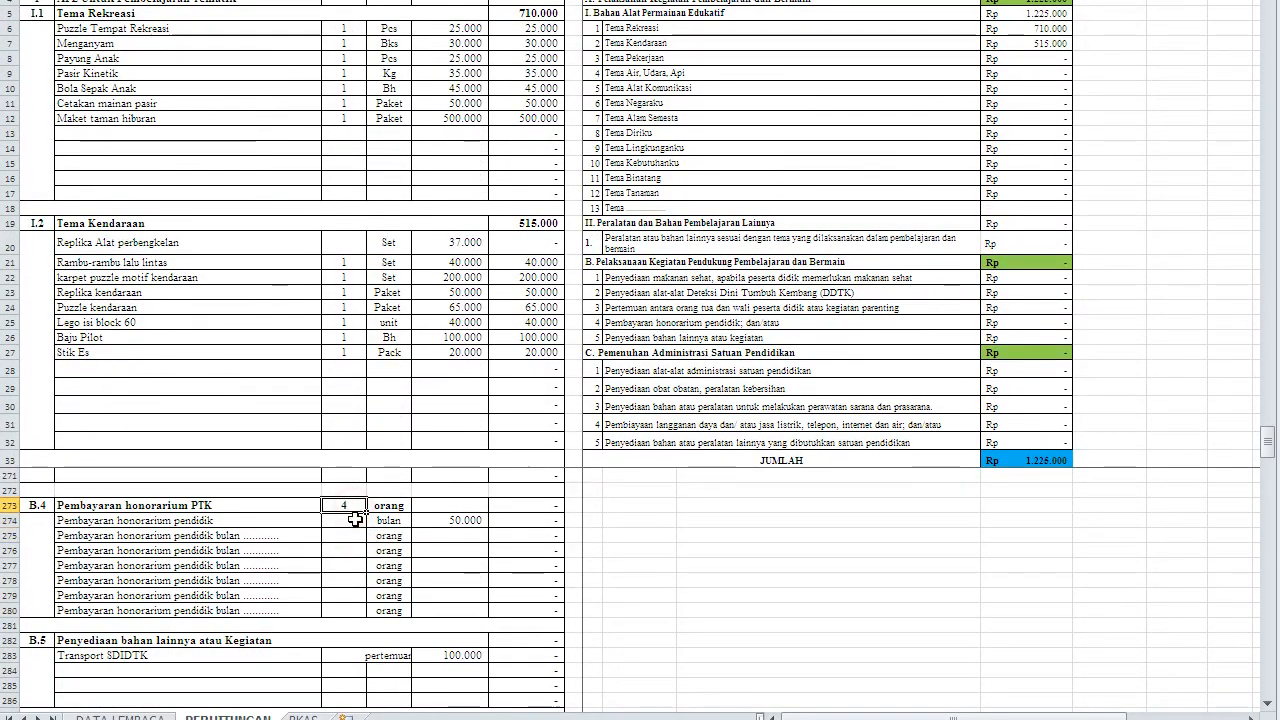
click(355, 522)
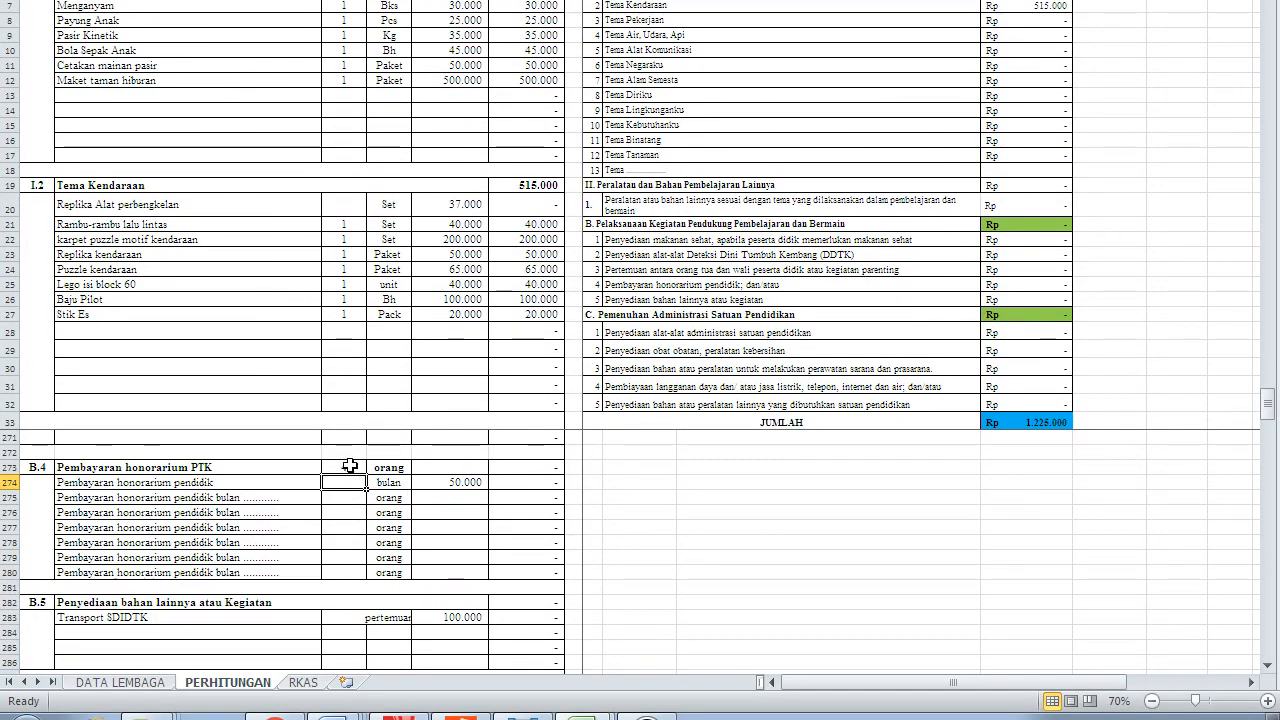
click(343, 505)
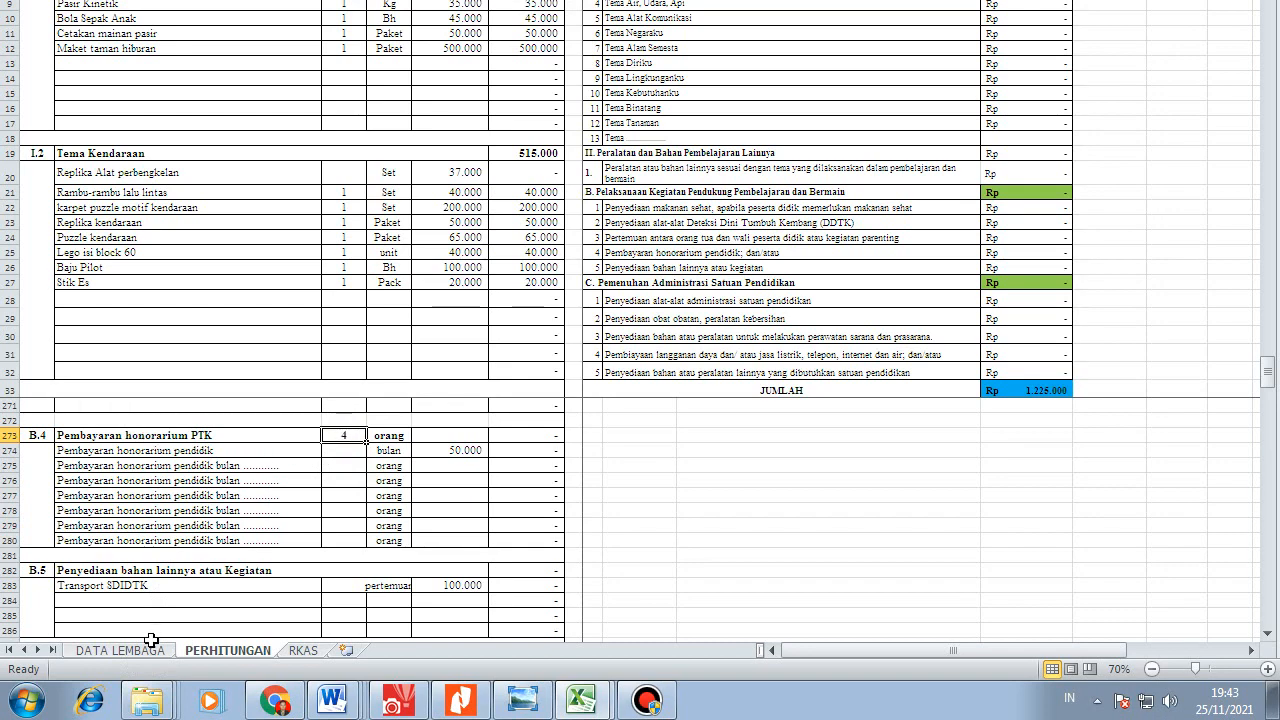
click(119, 651)
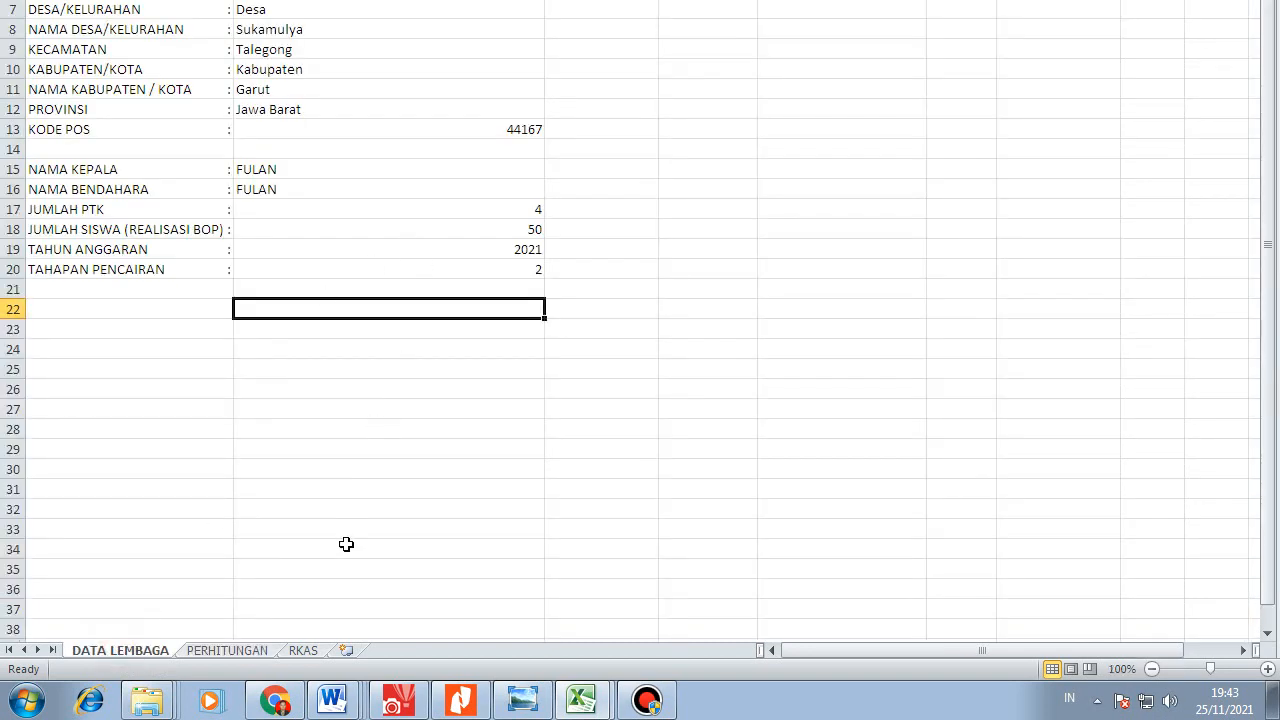
click(252, 652)
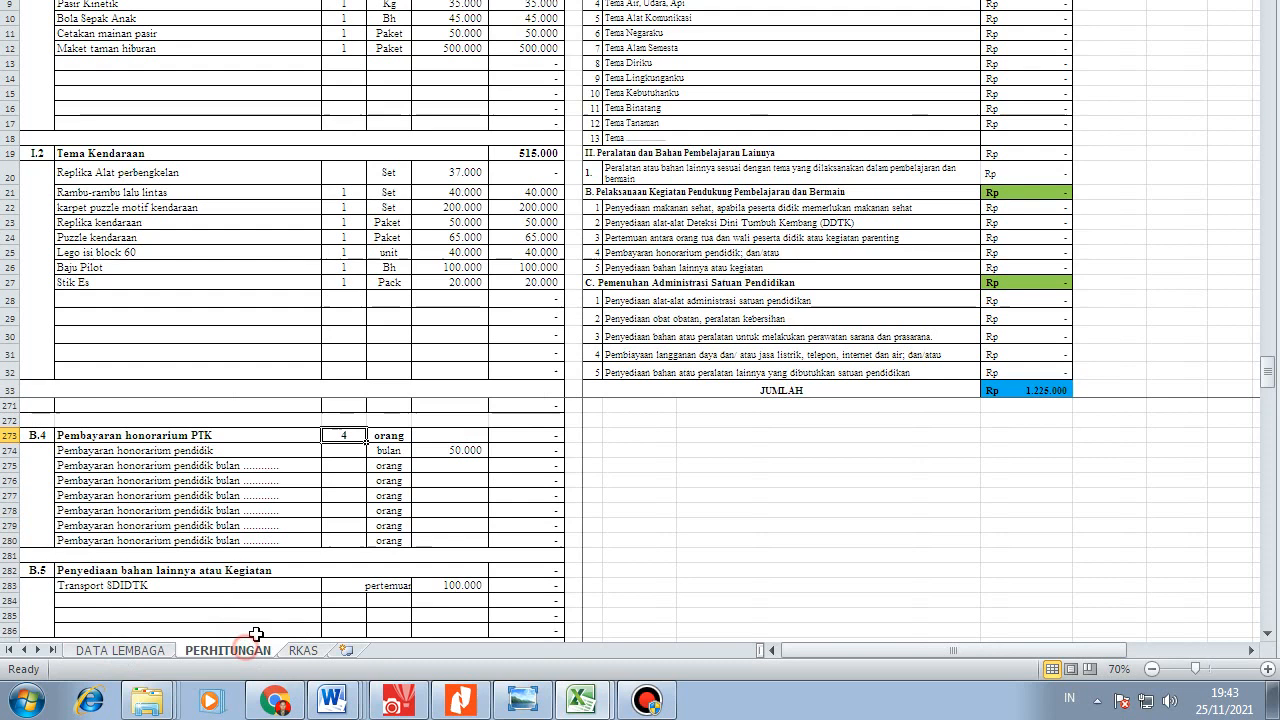
- Set the volume of Pembayaran honorarium pendidik in row 274 to 6 months
click(351, 450)
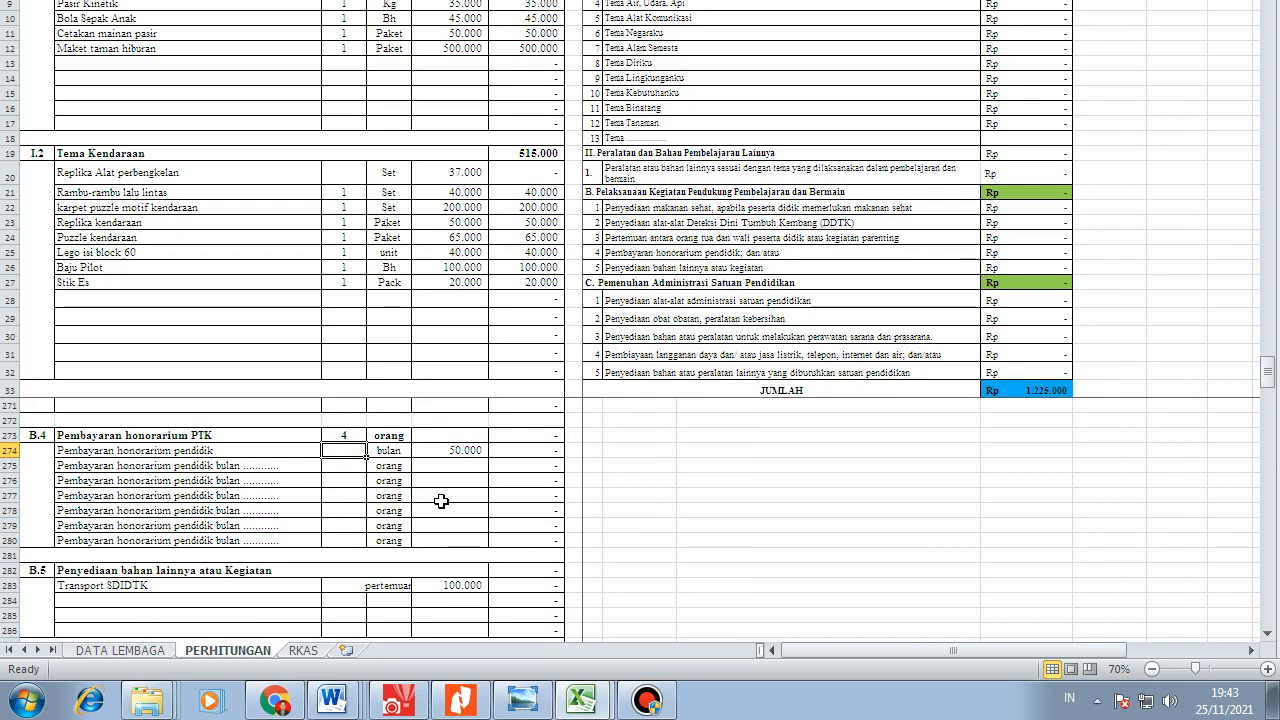
text(6)
key(Return)
key(Up)
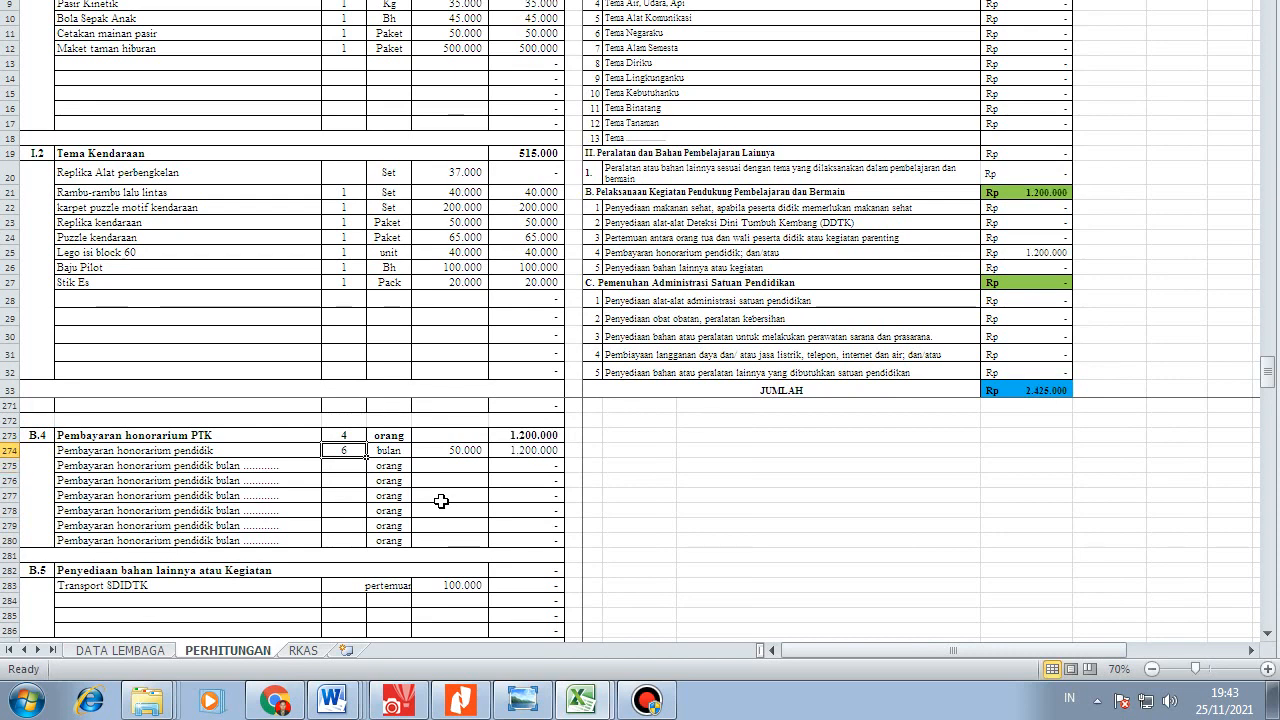
- Review the number of people, months, unit price and total used for the B.4 honorarium payment
key(Right)
key(Right)
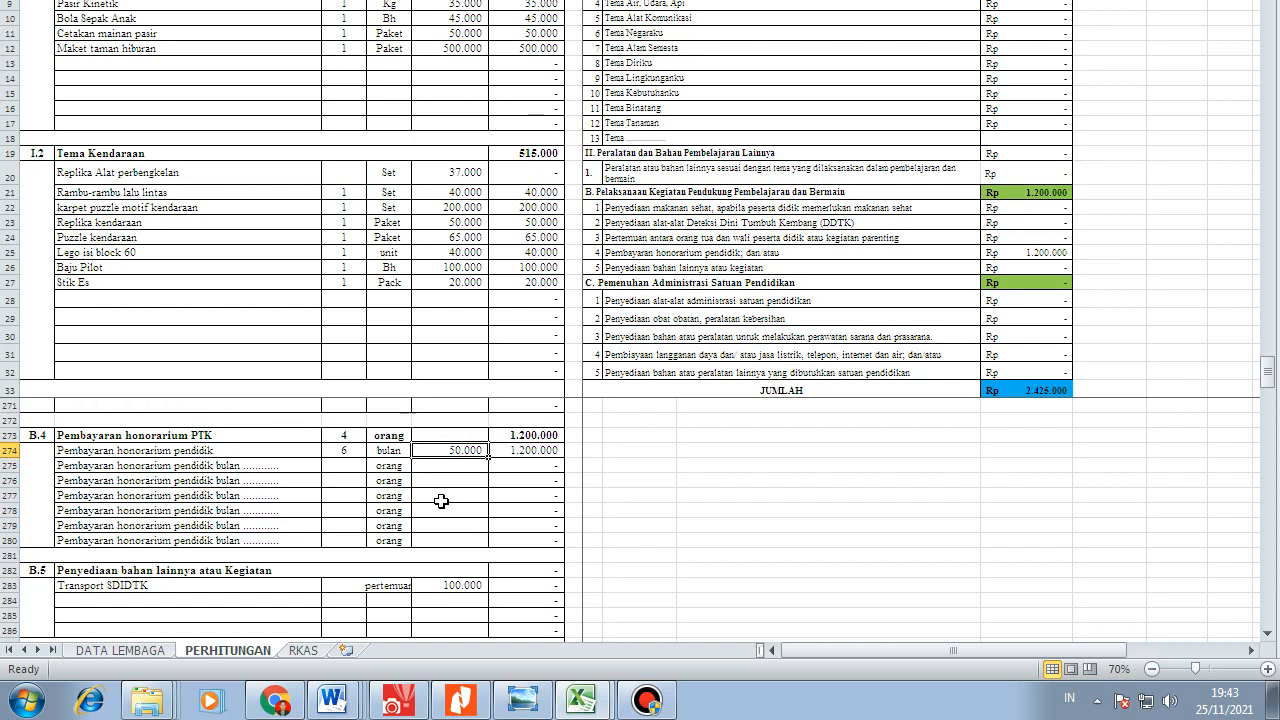
key(Left)
key(Up)
key(Left)
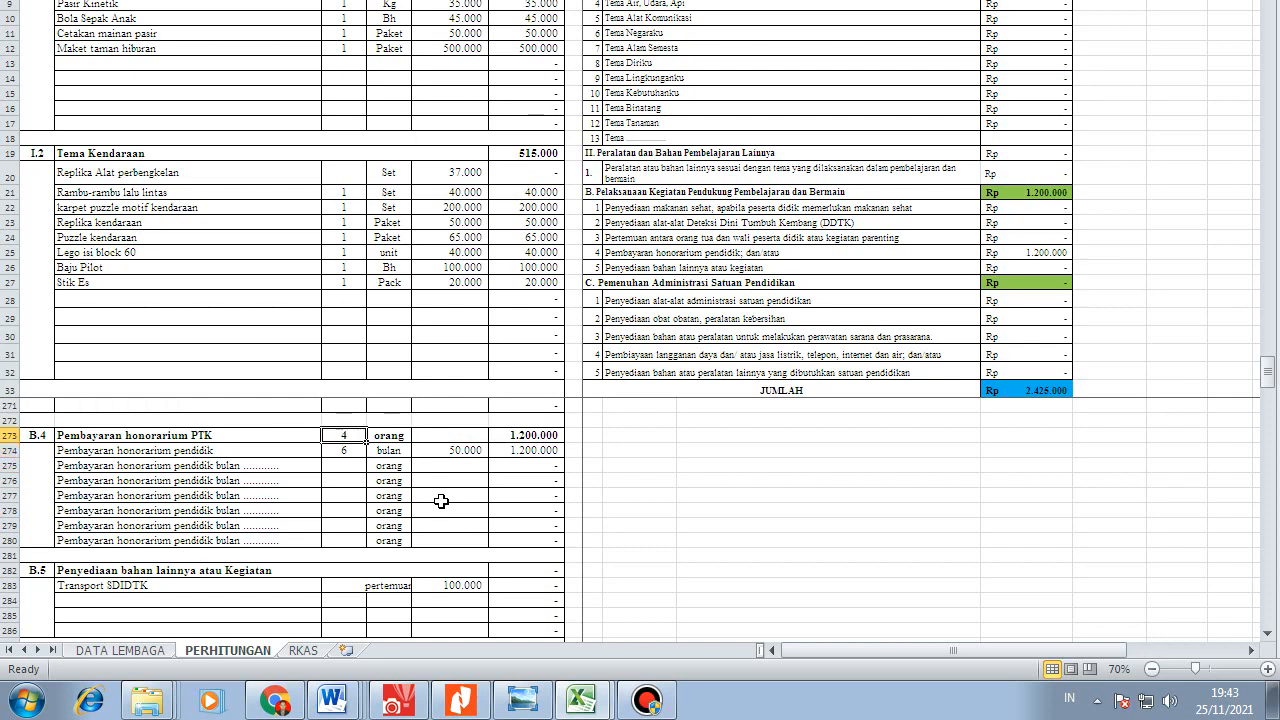
key(Down)
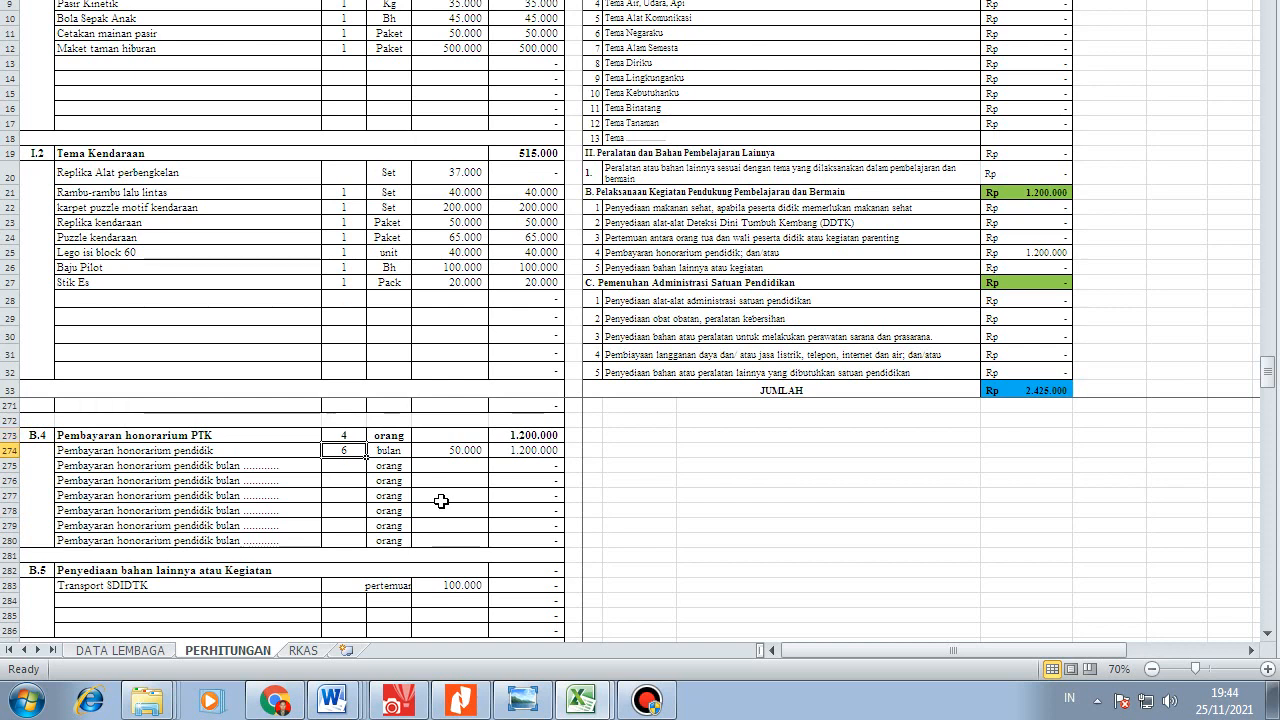
key(Right)
key(Right)
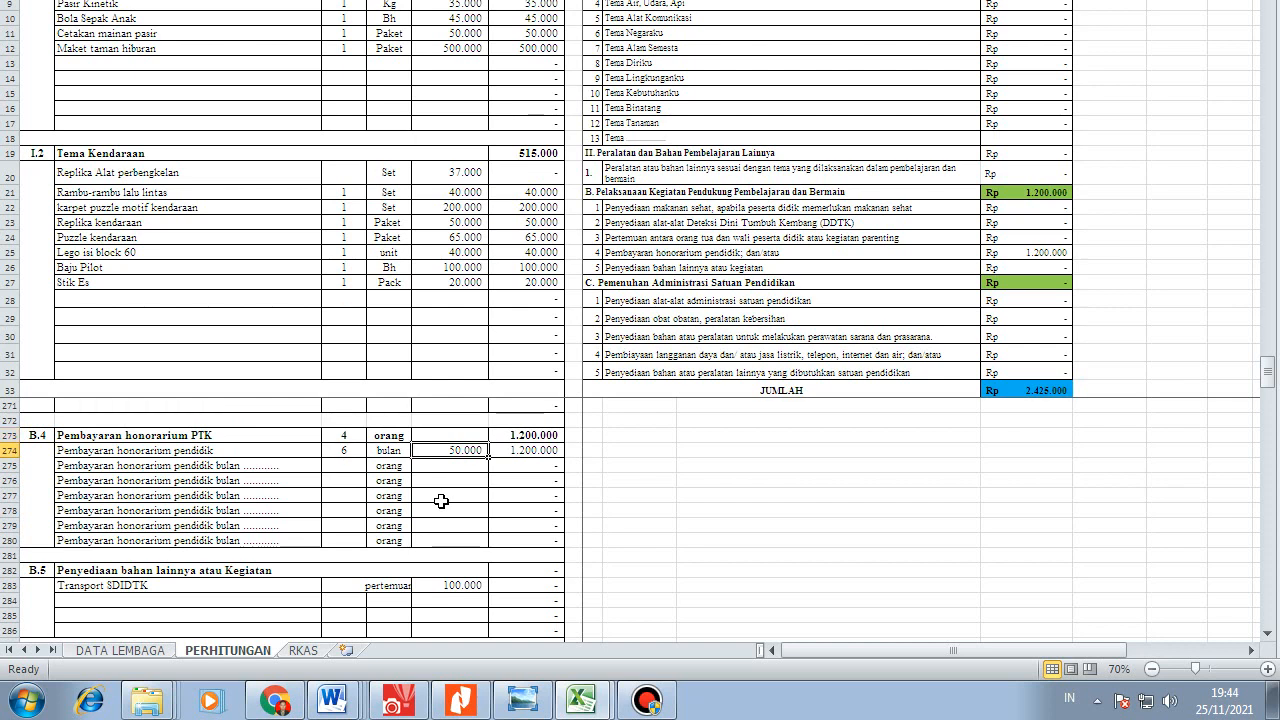
key(Right)
key(Up)
key(Down)
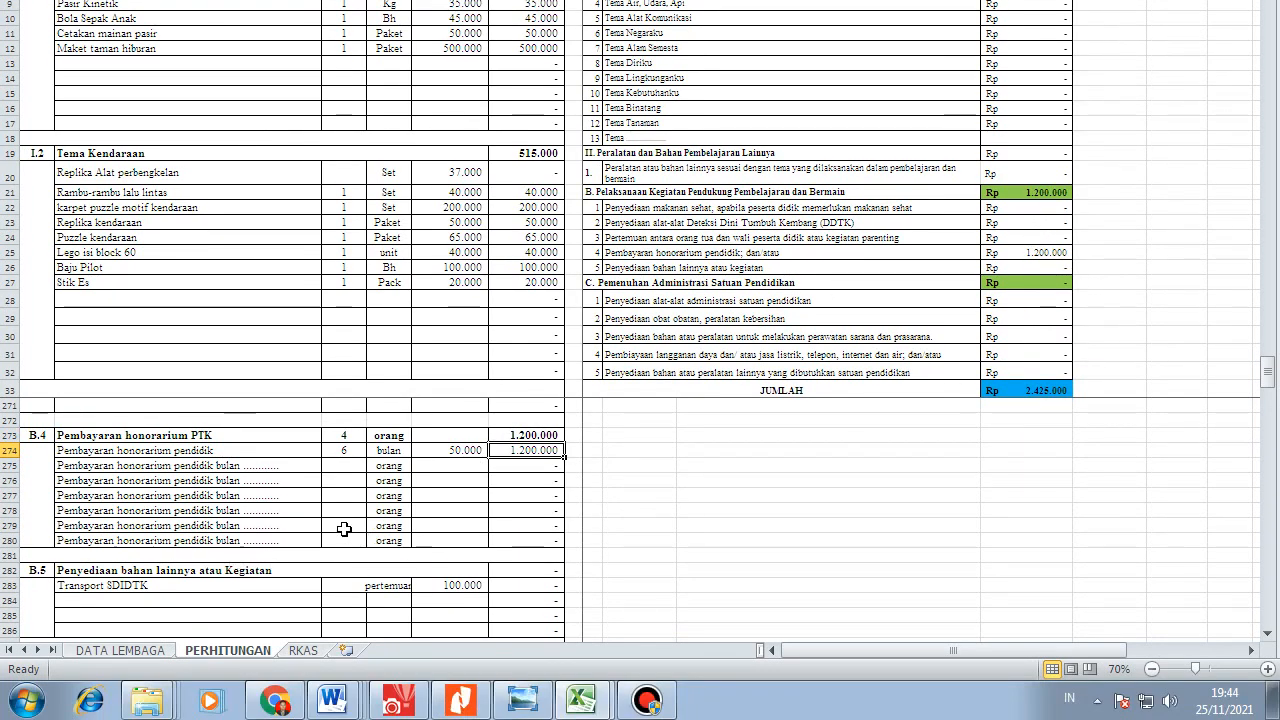
- Examine section B.5, Penyediaan bahan lainnya atau Kegiatan, its Transport SDIDTK item and blank rows, along with the REKAP PERHITUNGAN summary
scroll(344, 529, down, 1)
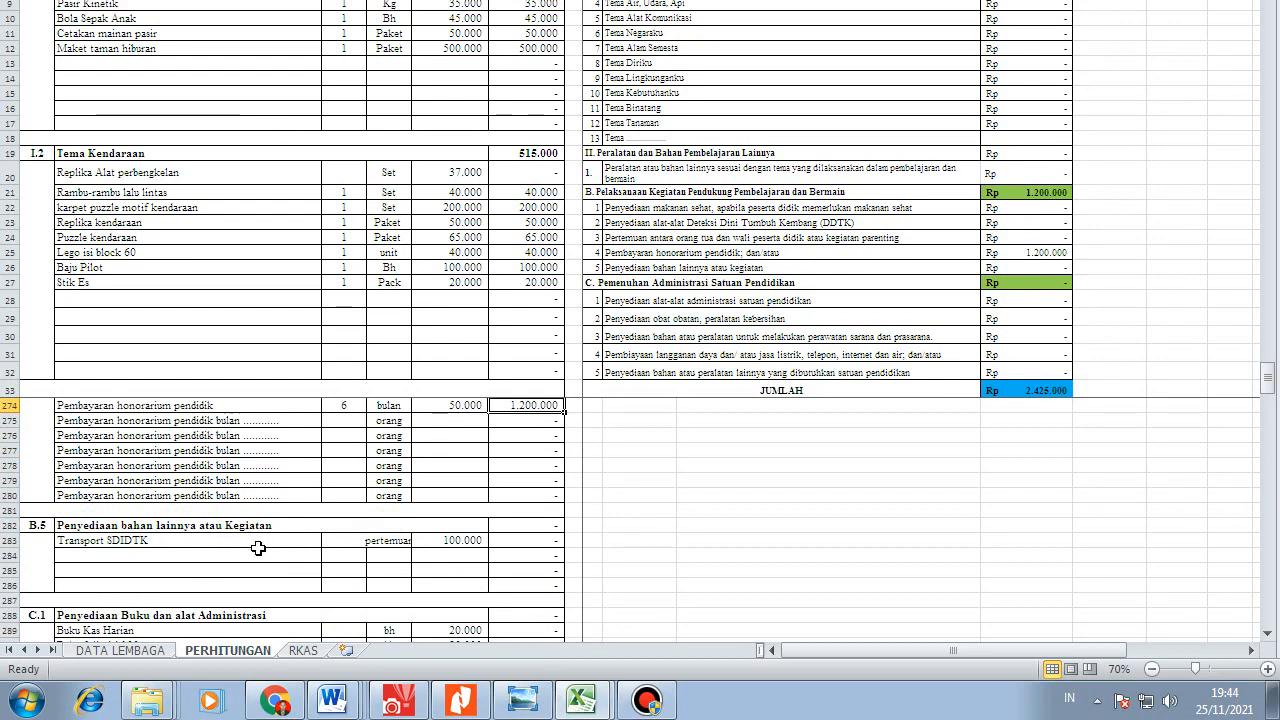
click(283, 525)
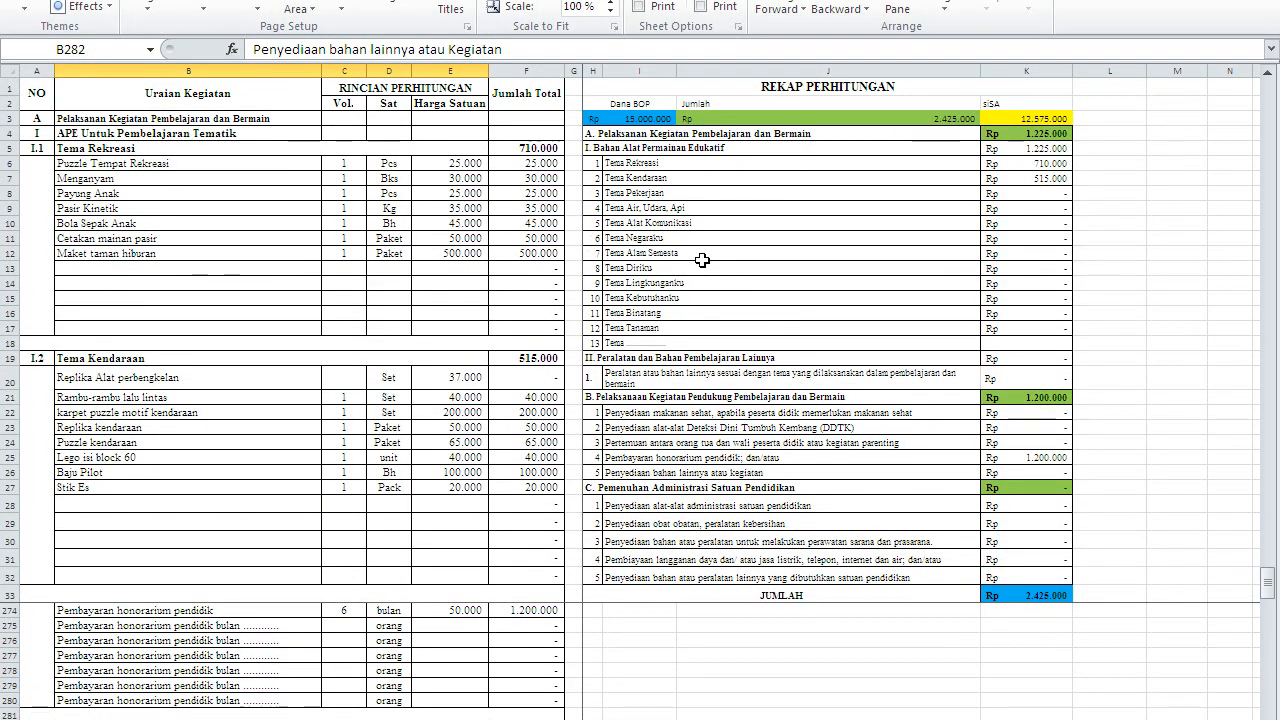
click(748, 341)
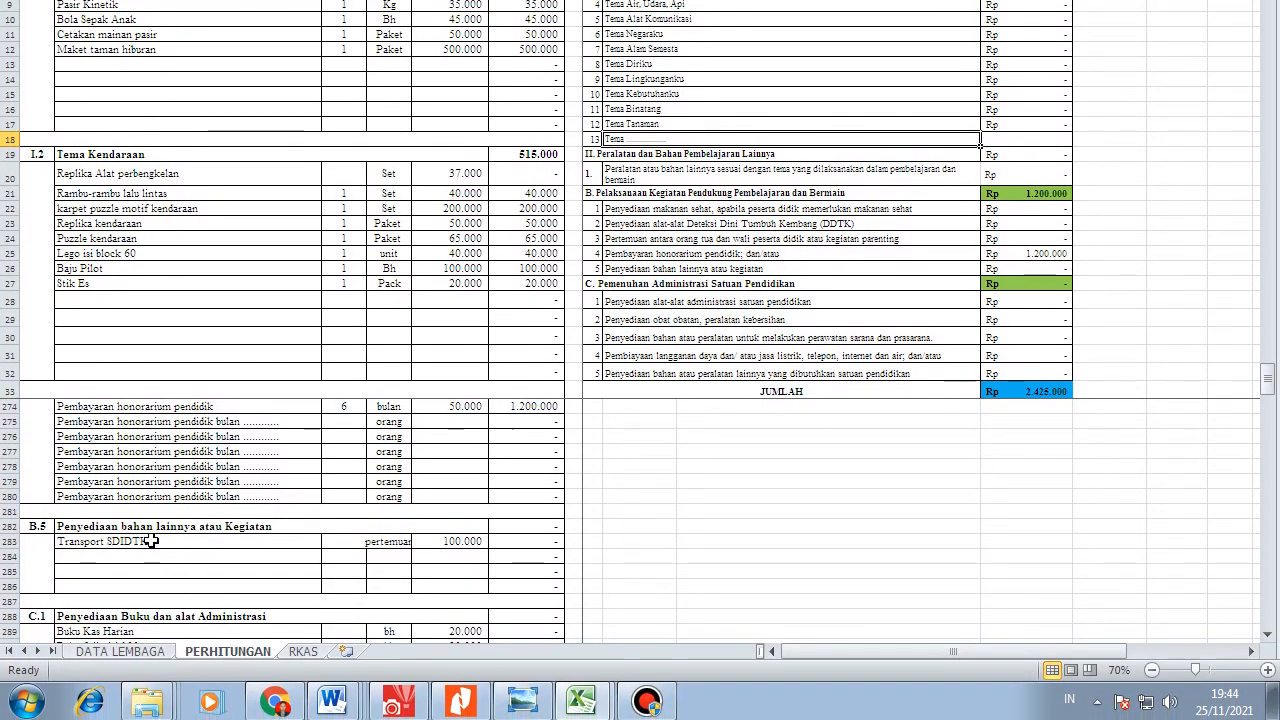
click(148, 657)
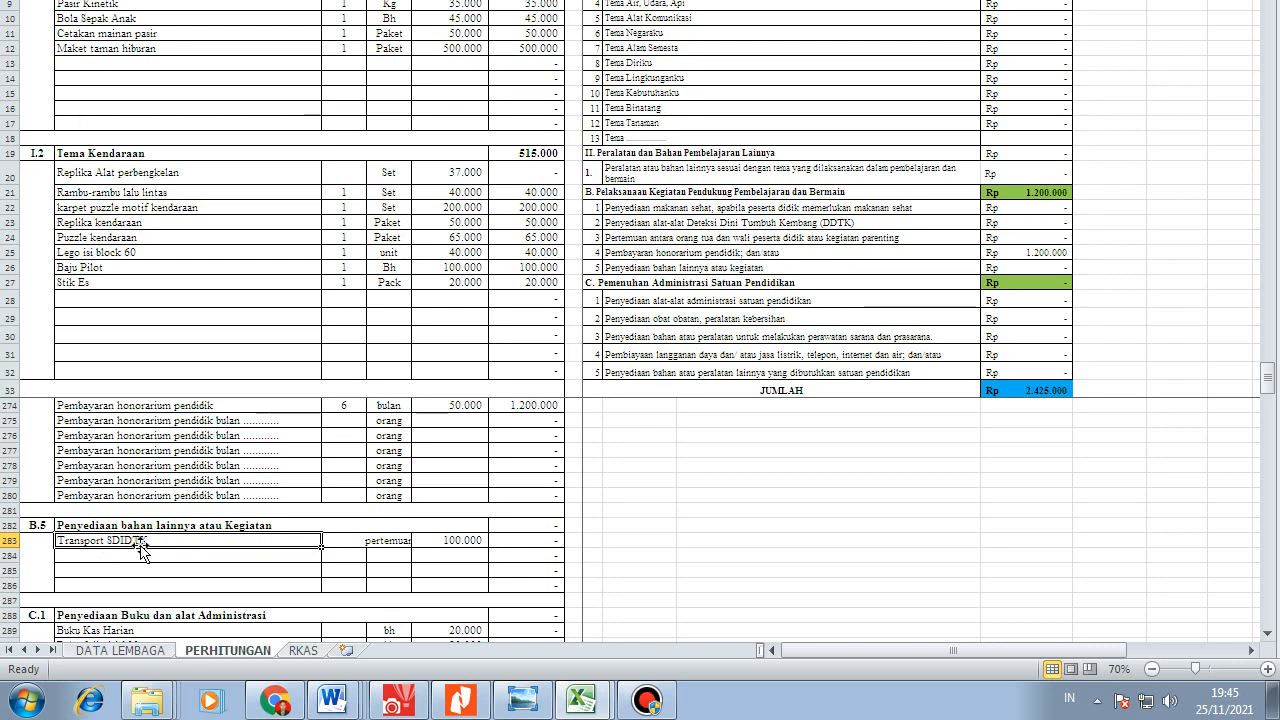
click(172, 566)
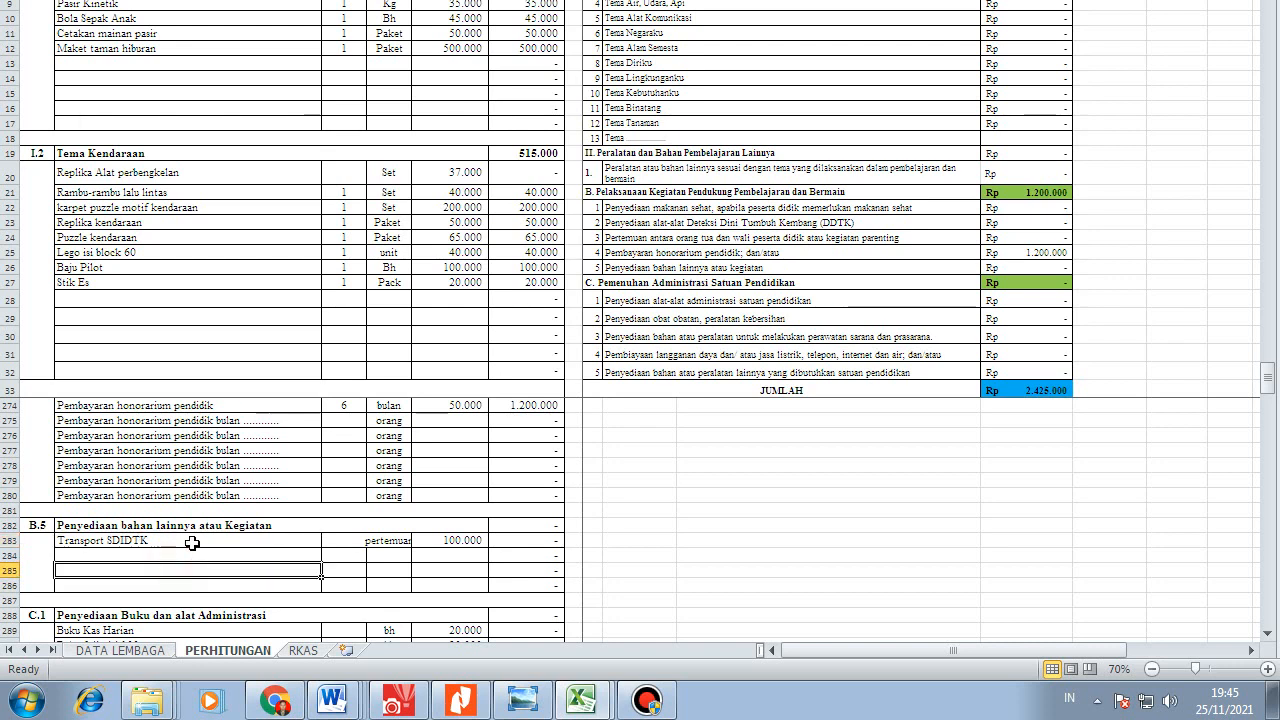
click(191, 543)
click(190, 555)
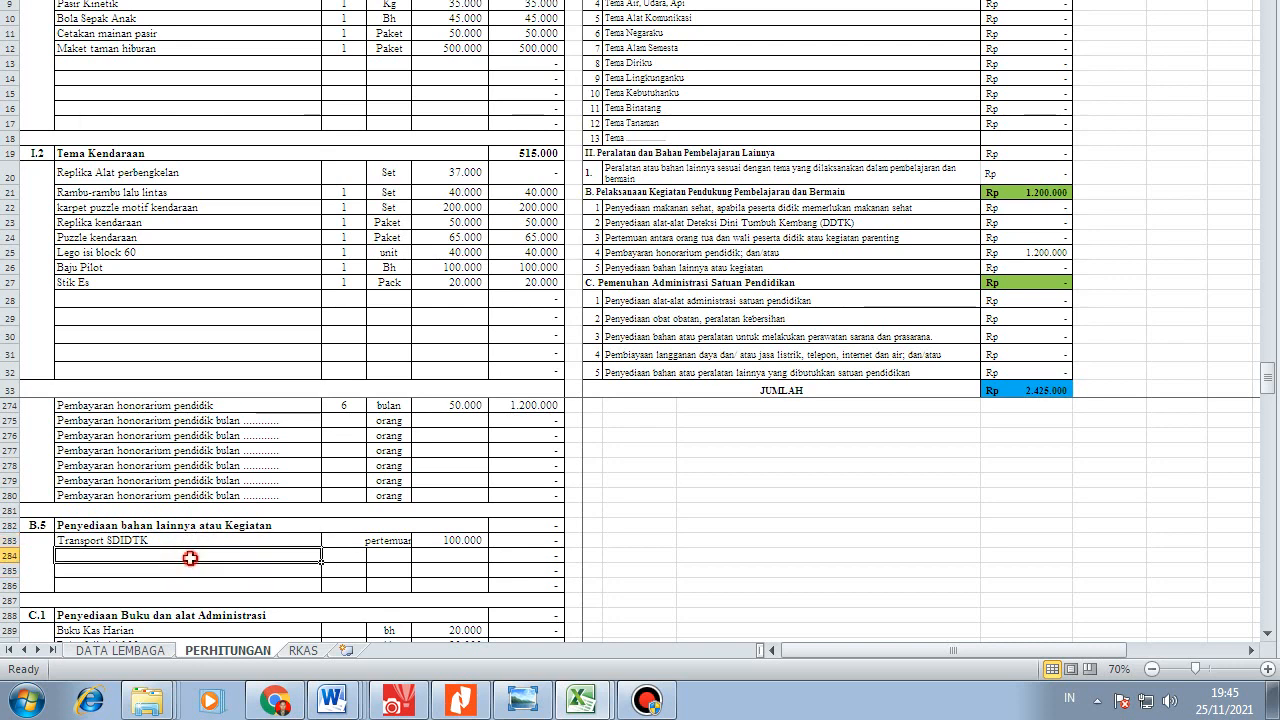
click(196, 540)
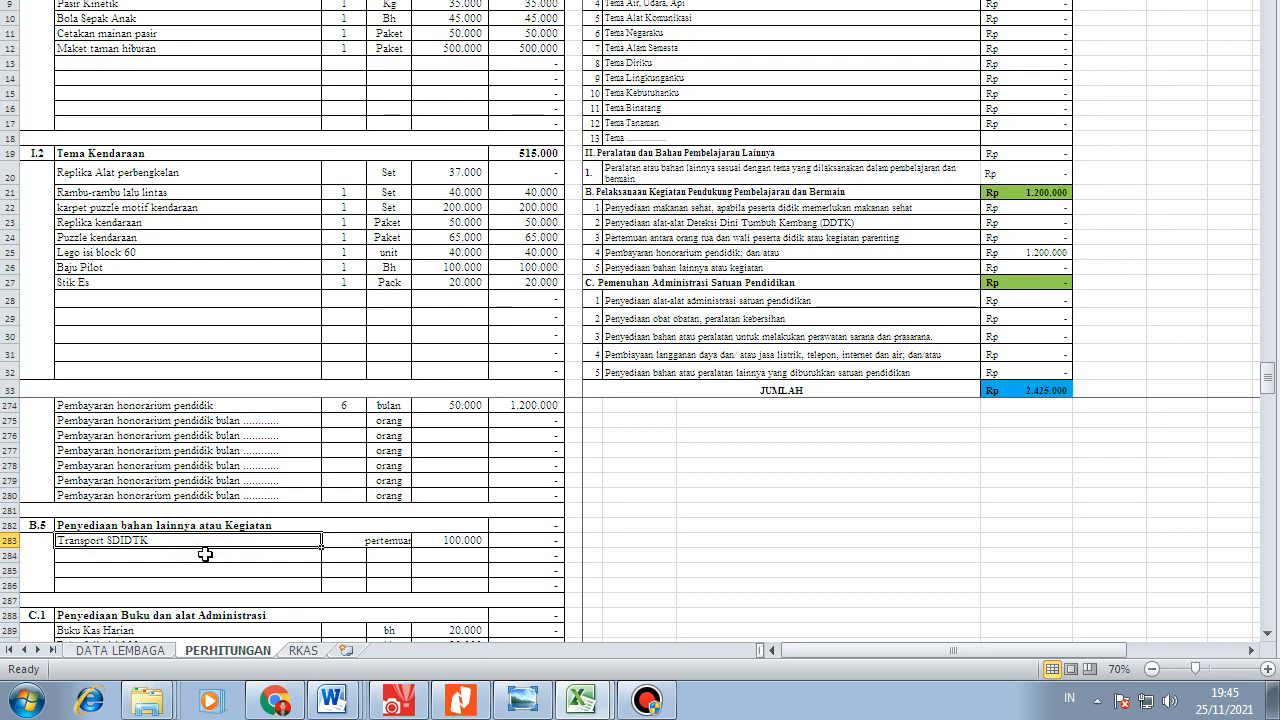
click(205, 554)
click(207, 541)
click(207, 555)
click(219, 542)
click(217, 555)
click(238, 539)
click(238, 555)
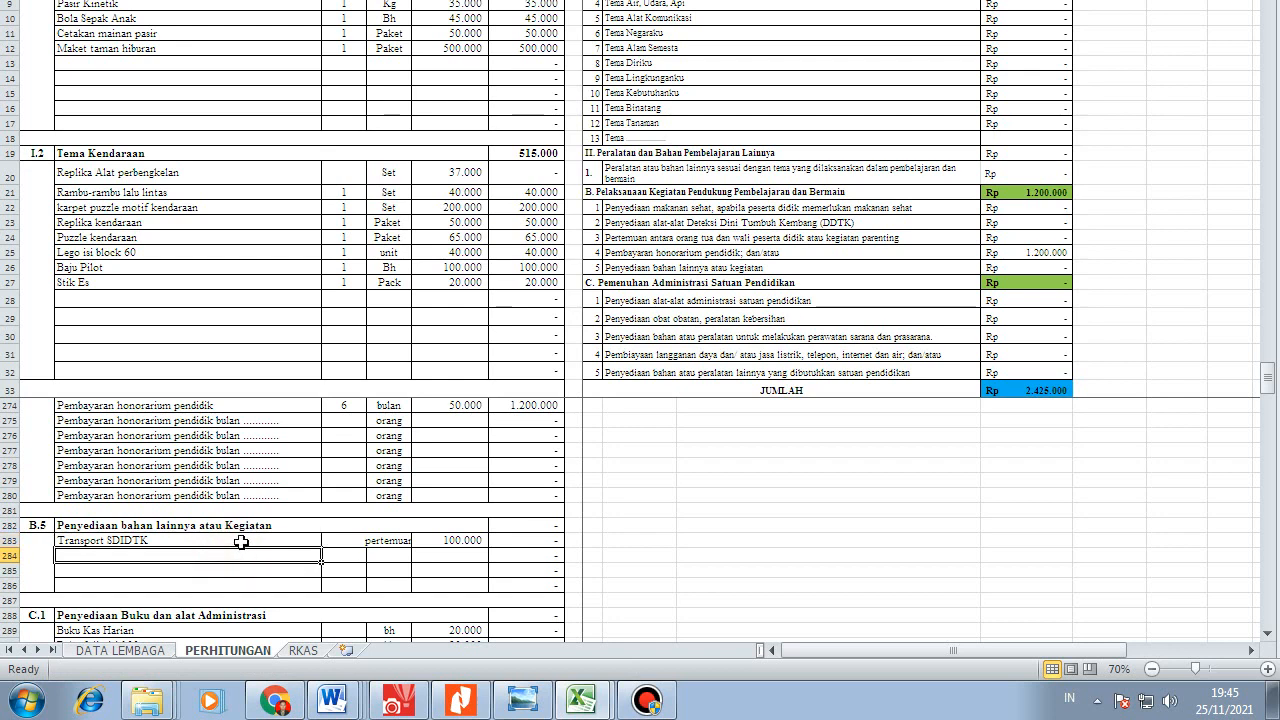
click(241, 542)
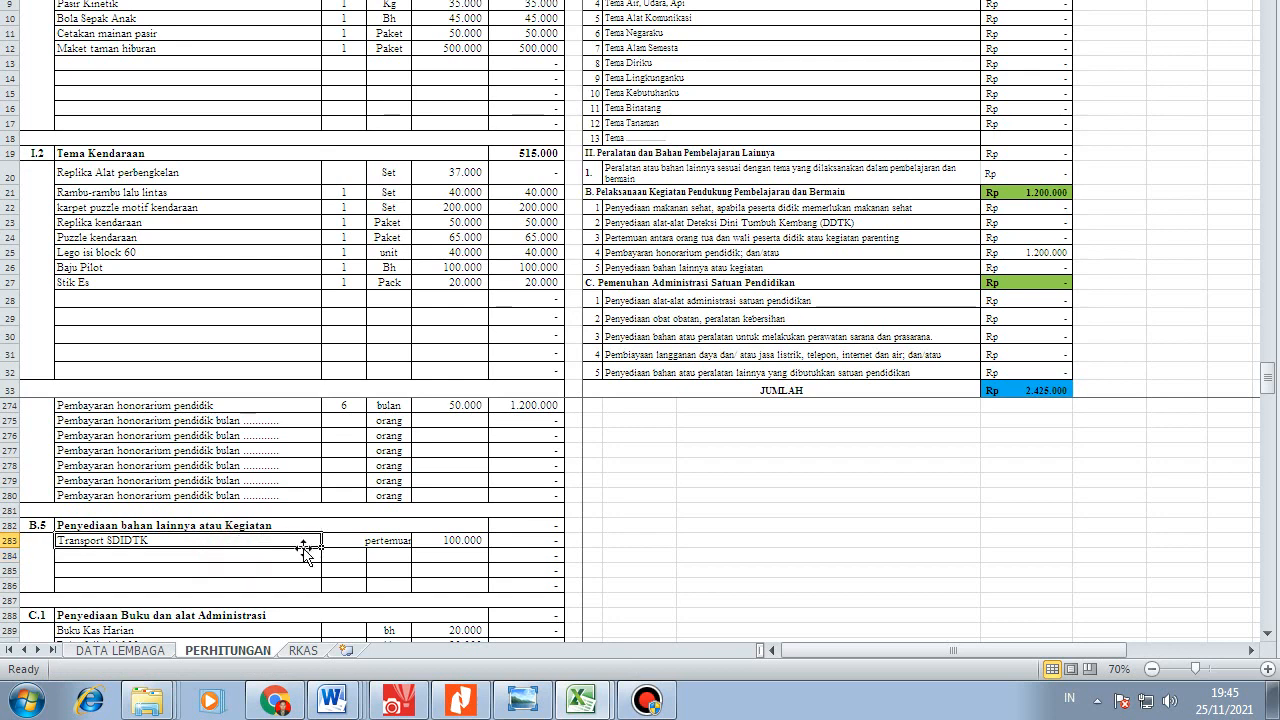
click(252, 556)
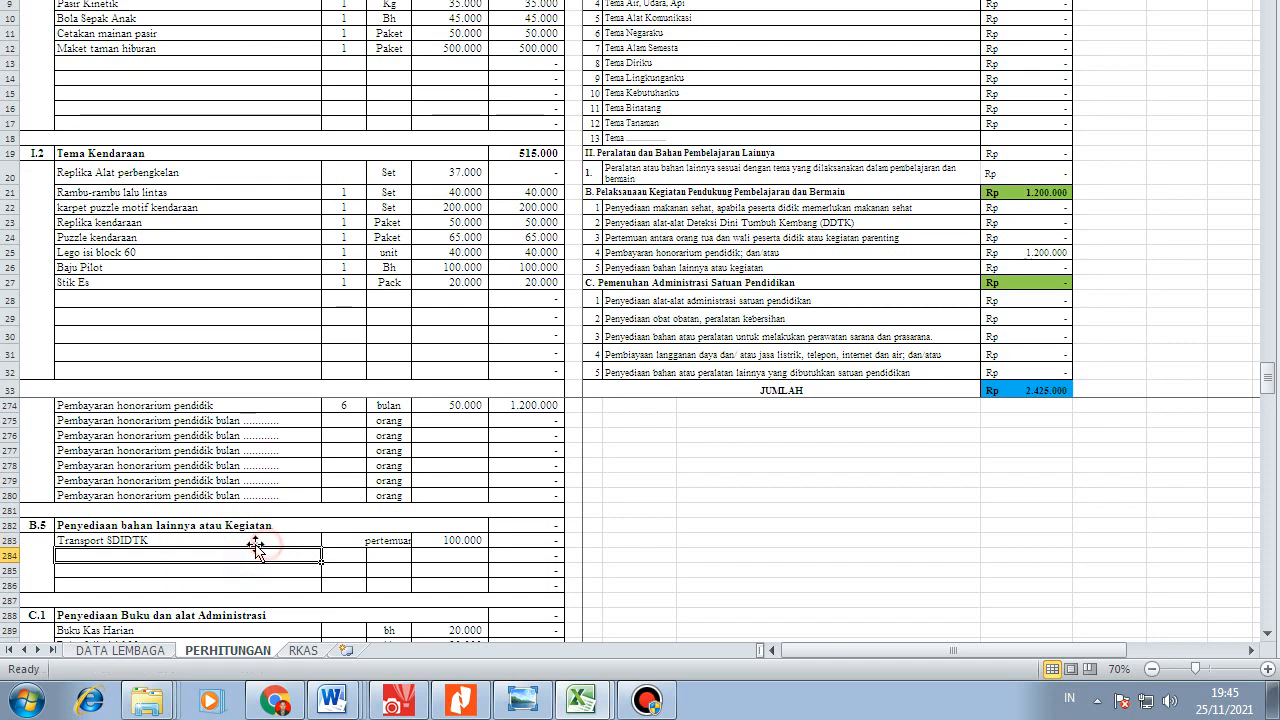
click(257, 540)
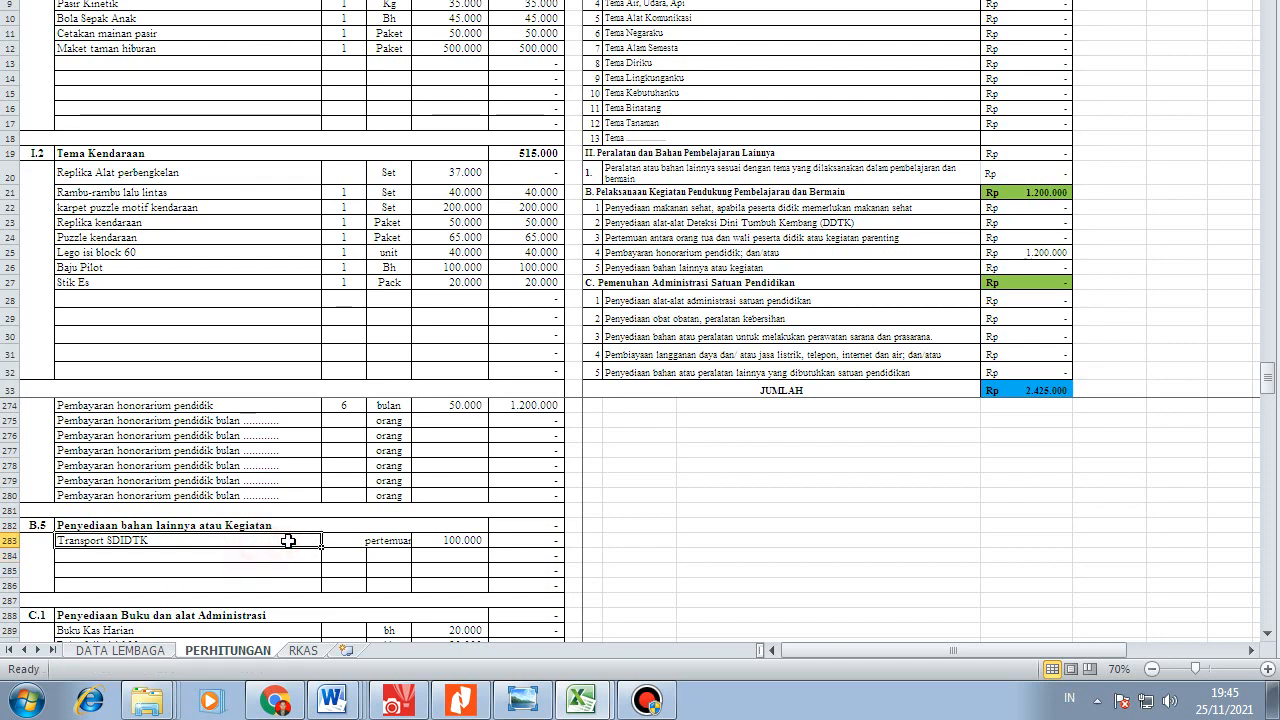
click(452, 540)
click(233, 543)
click(195, 574)
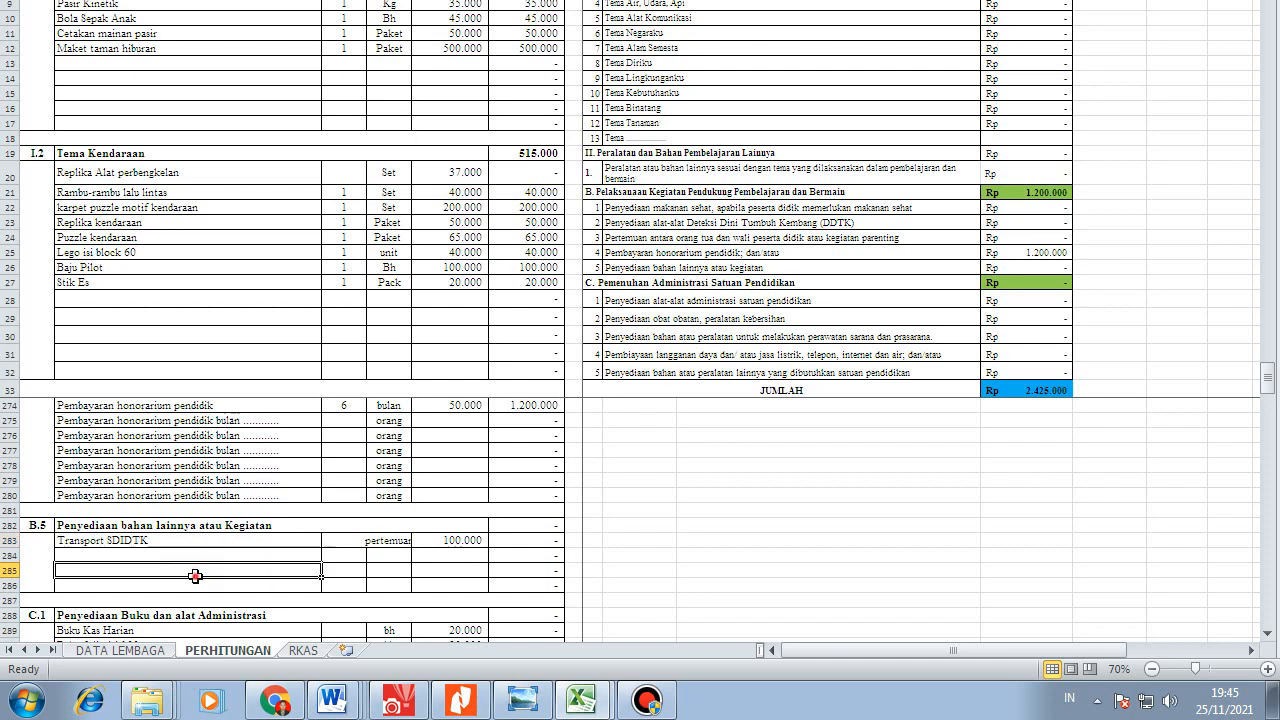
click(204, 541)
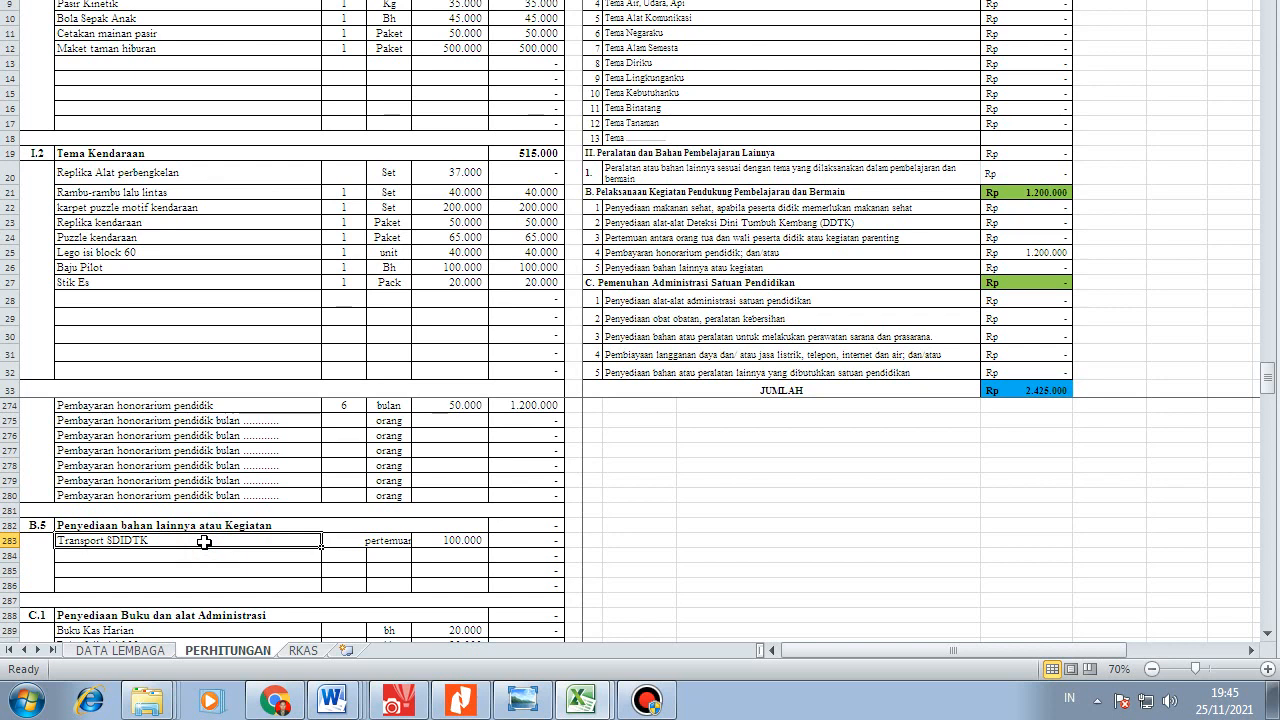
click(187, 555)
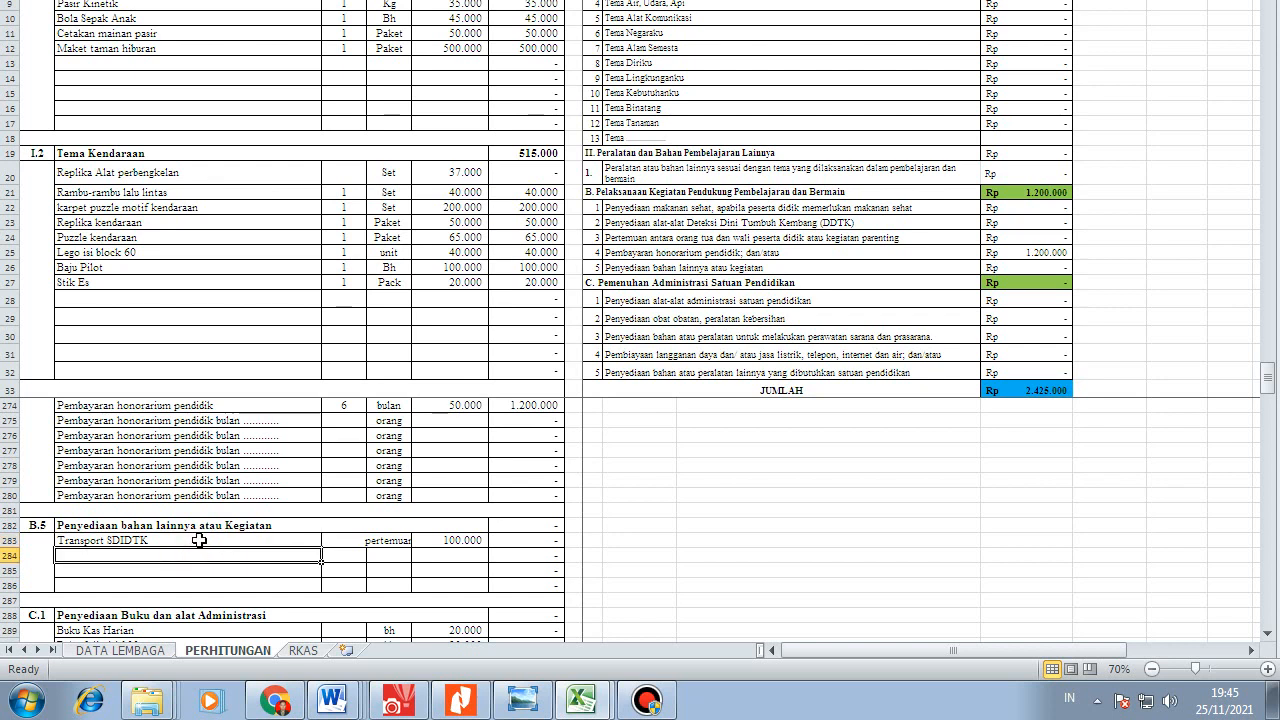
- Widen the Sat column so the unit pertemuan in the Transport SDIDTK row fits its cell
click(199, 540)
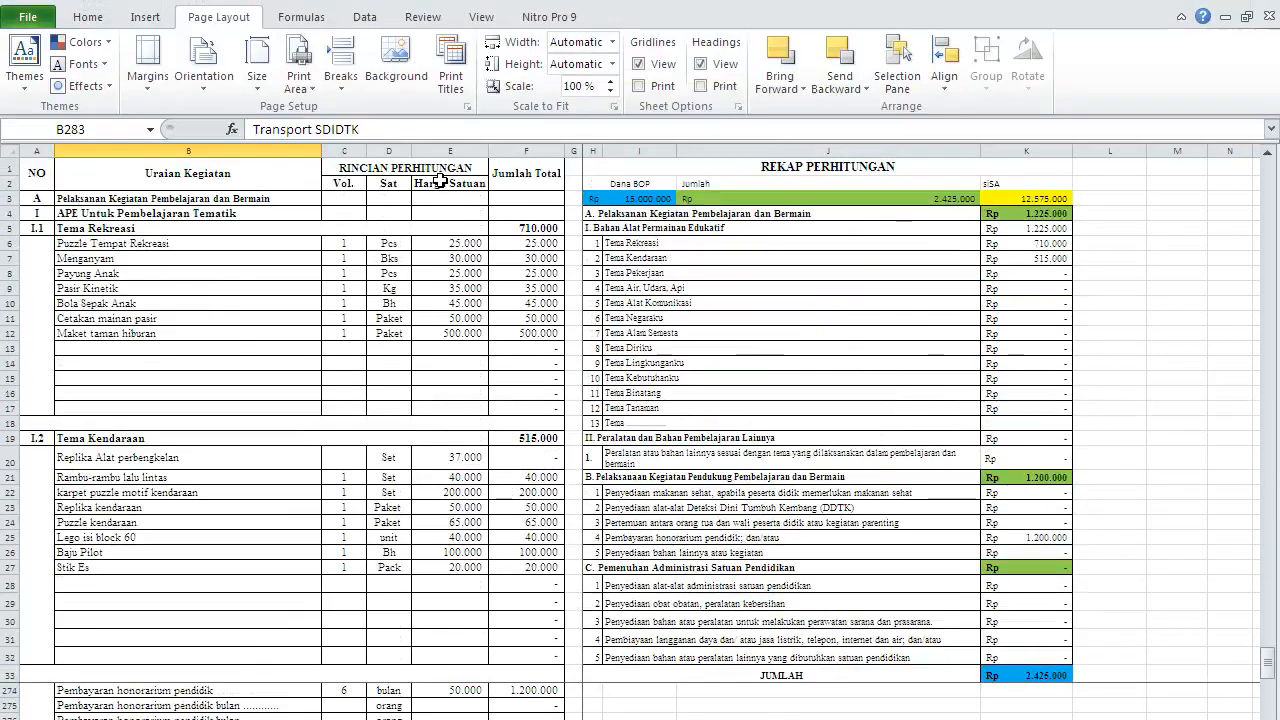
drag(421, 156, 424, 182)
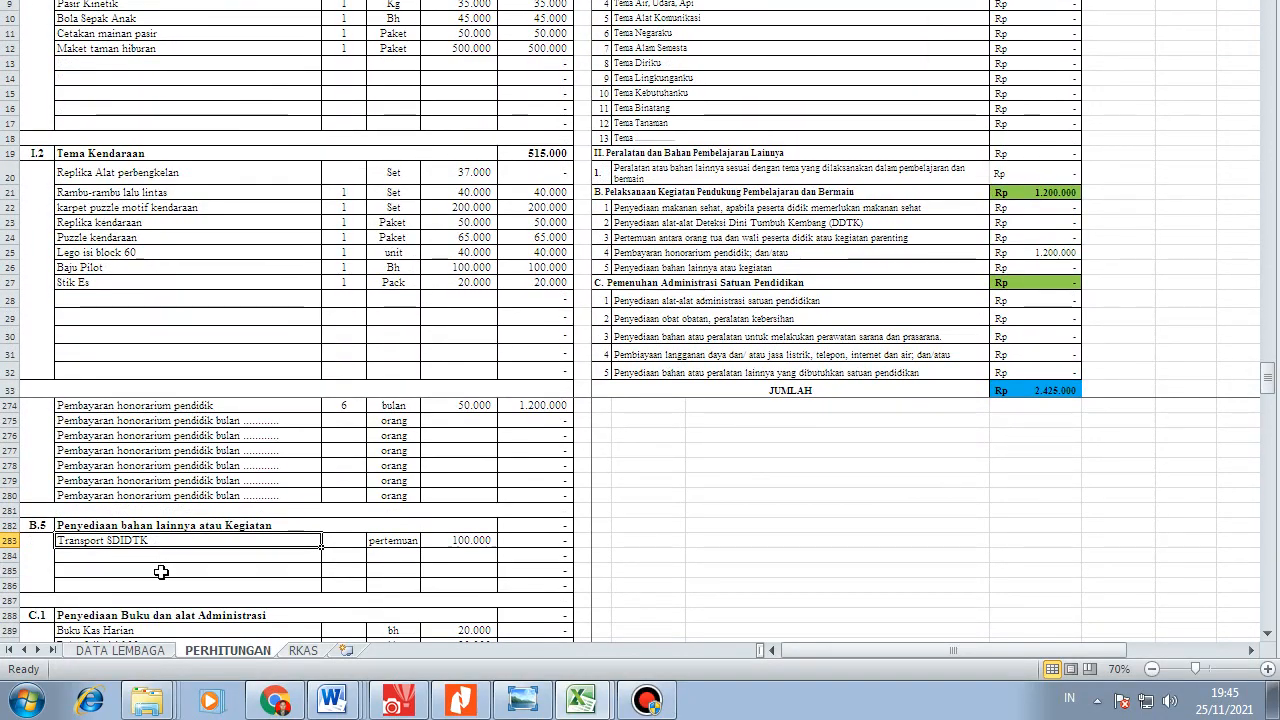
click(168, 556)
click(175, 541)
click(97, 556)
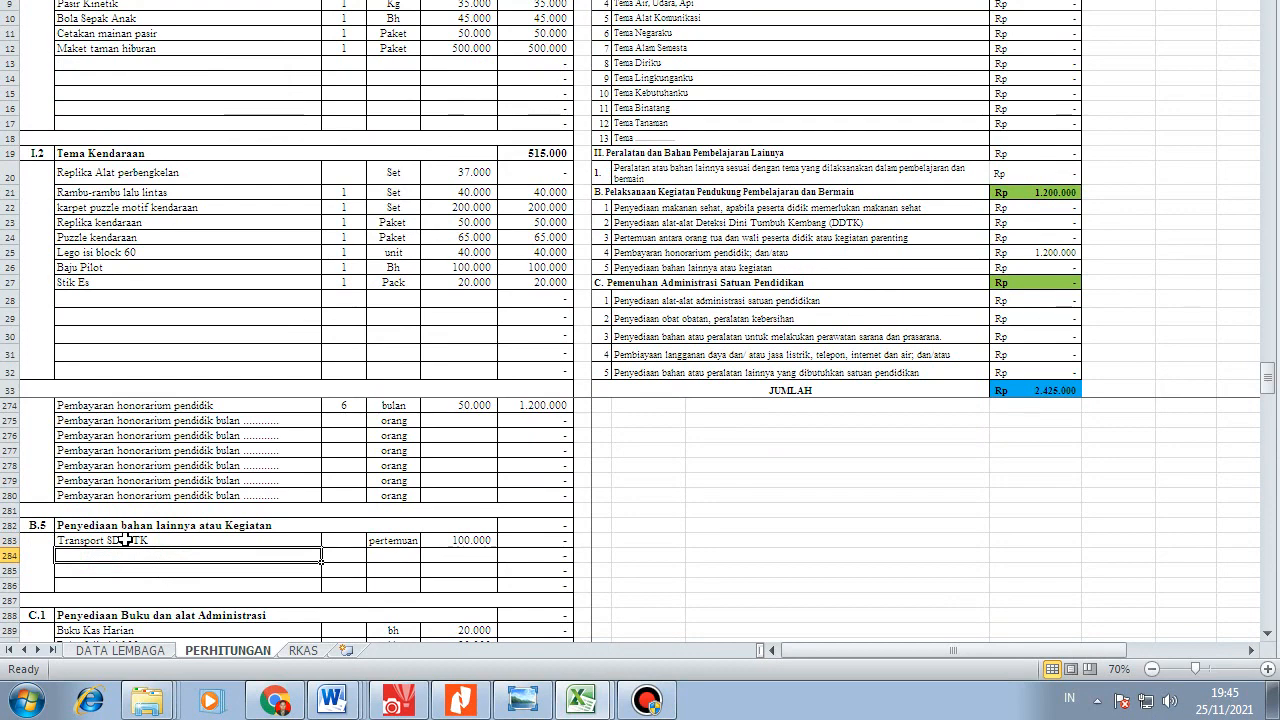
click(124, 540)
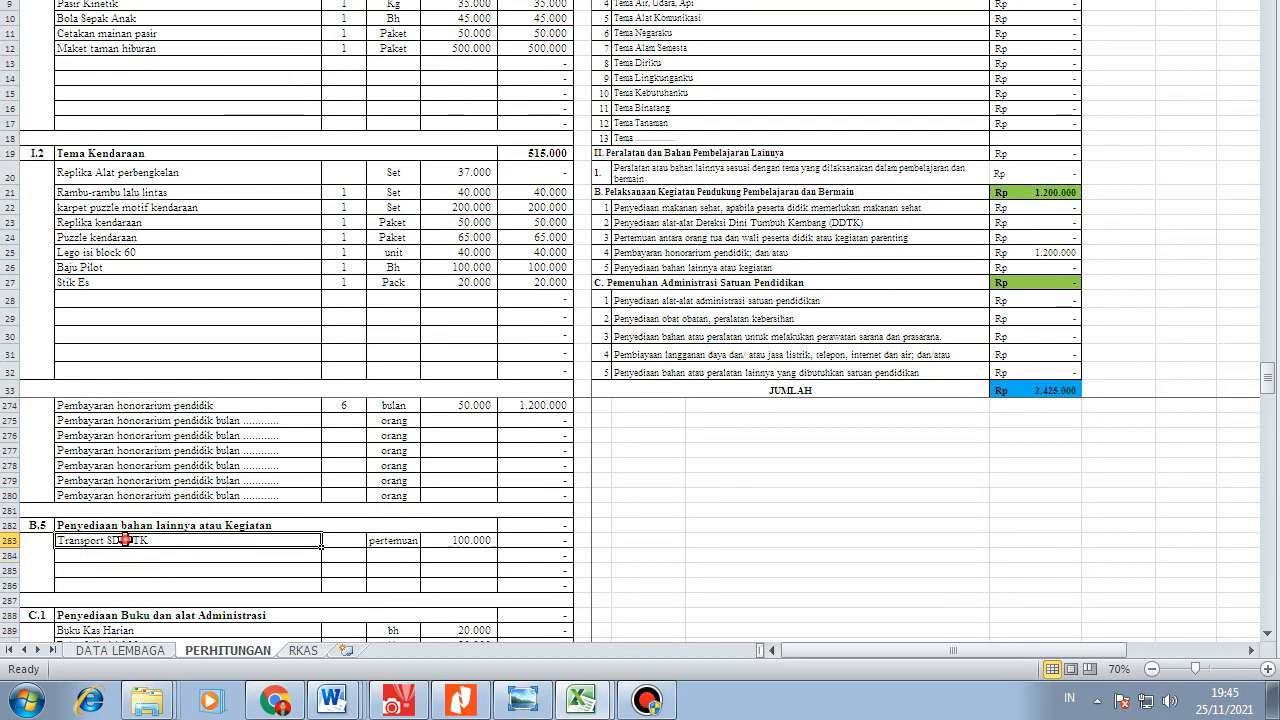
click(297, 557)
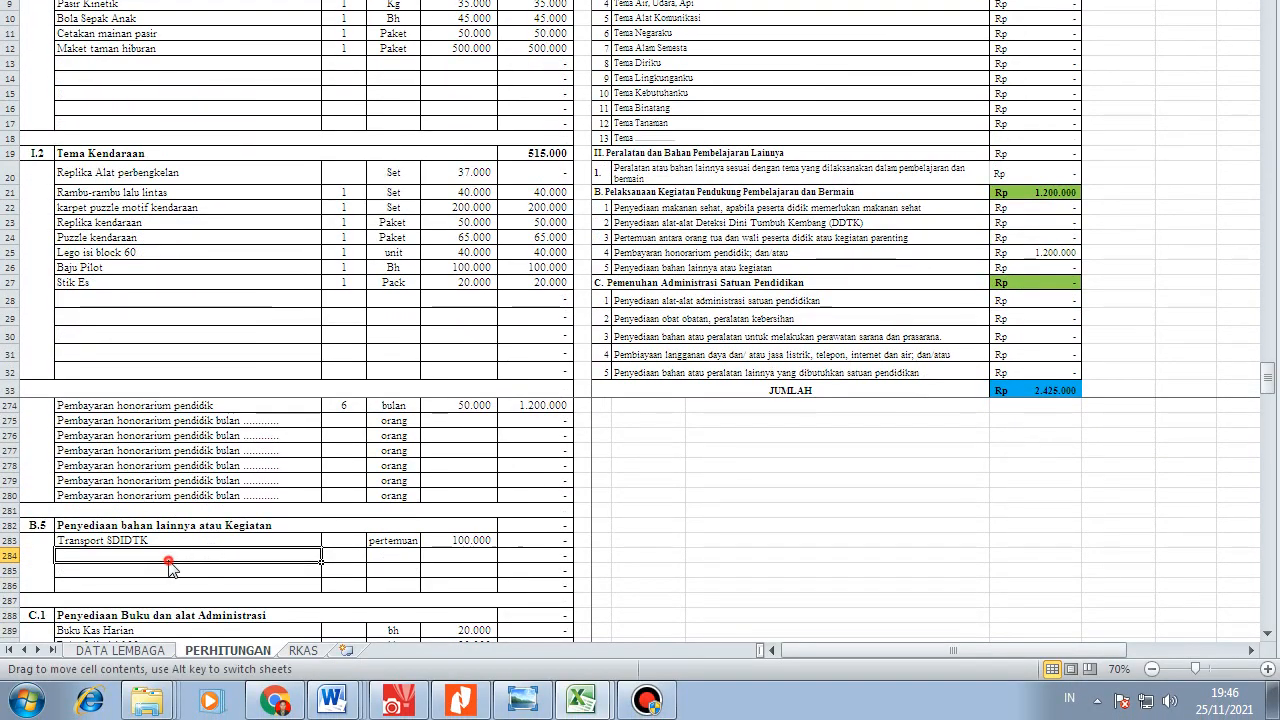
click(183, 541)
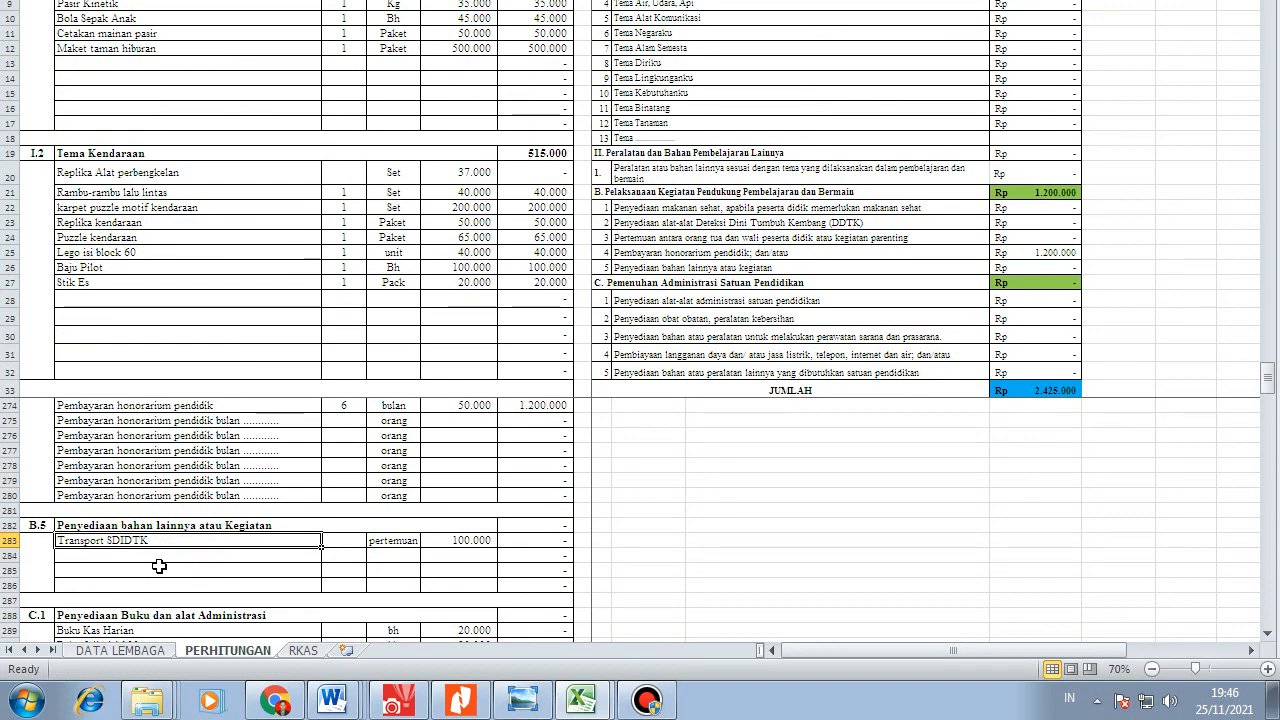
click(164, 558)
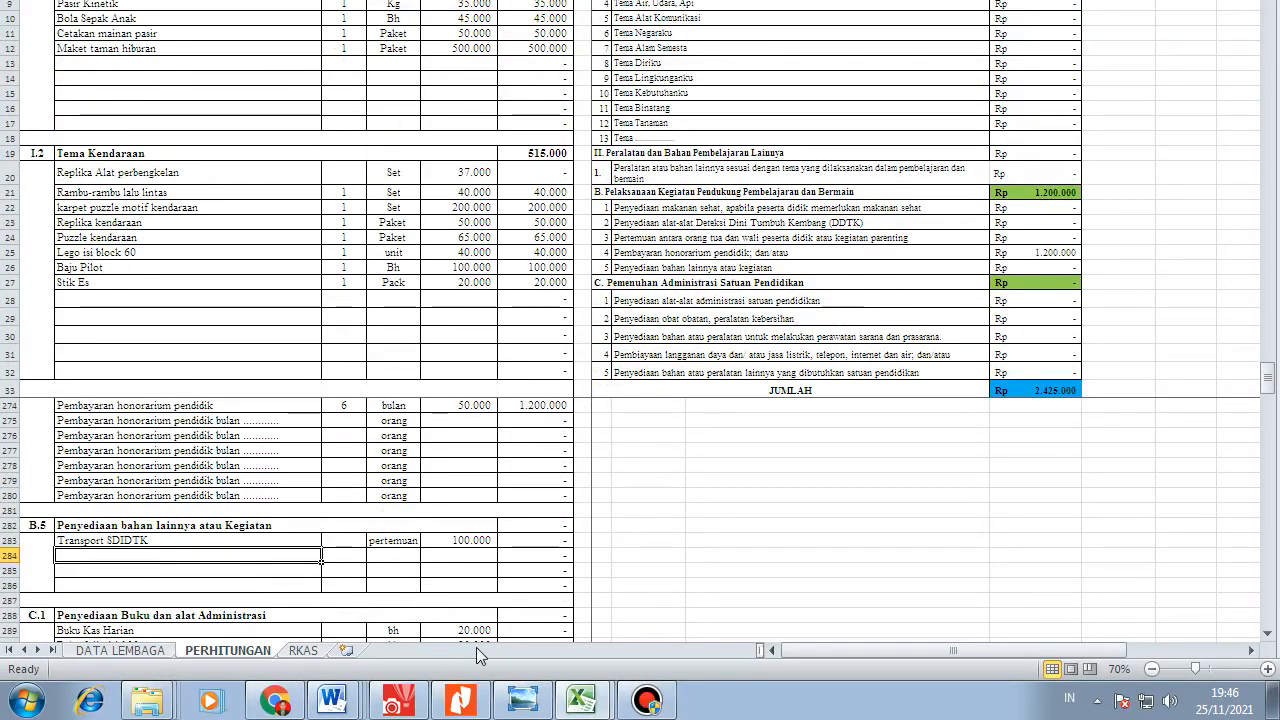
- Switch to the regulation PDF in Nitro Pro and read the component Pelaksanaan kegiatan pendukung pembelajaran dan bermain with its examples a to e
click(460, 700)
scroll(842, 408, down, 2)
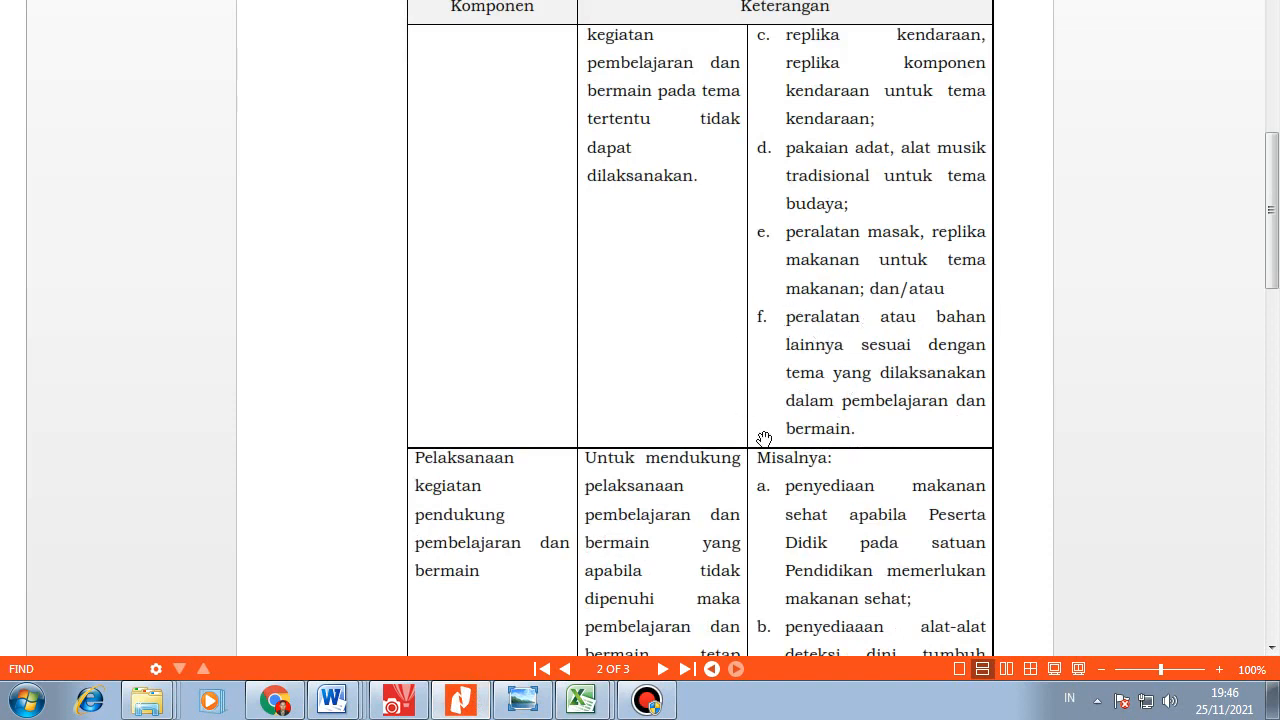
scroll(780, 370, down, 7)
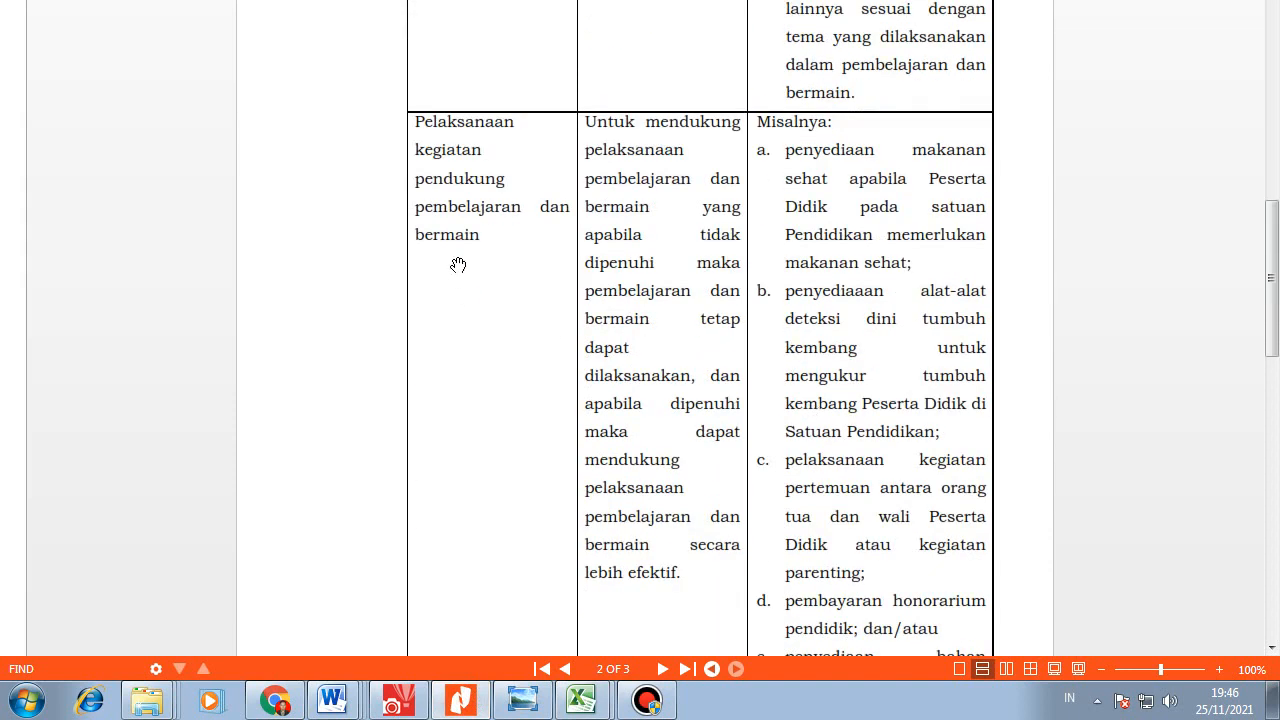
scroll(860, 410, down, 4)
scroll(862, 330, up, 4)
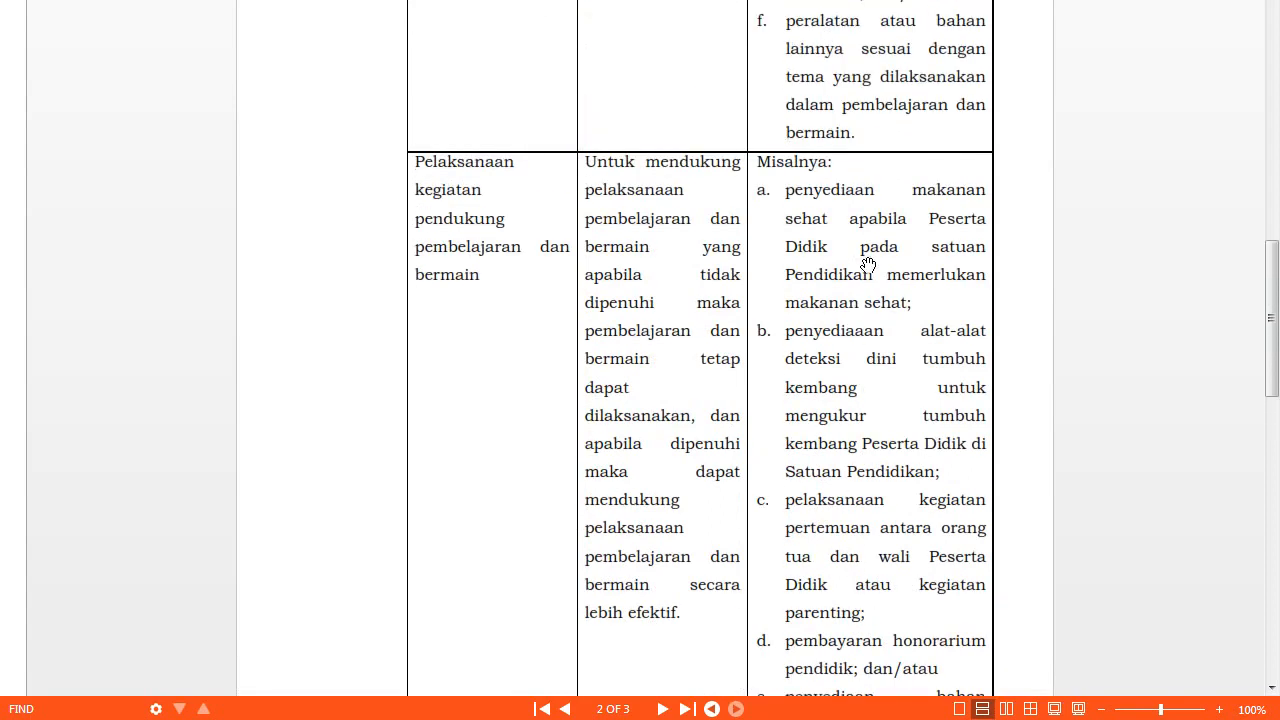
scroll(846, 251, up, 1)
scroll(846, 371, down, 6)
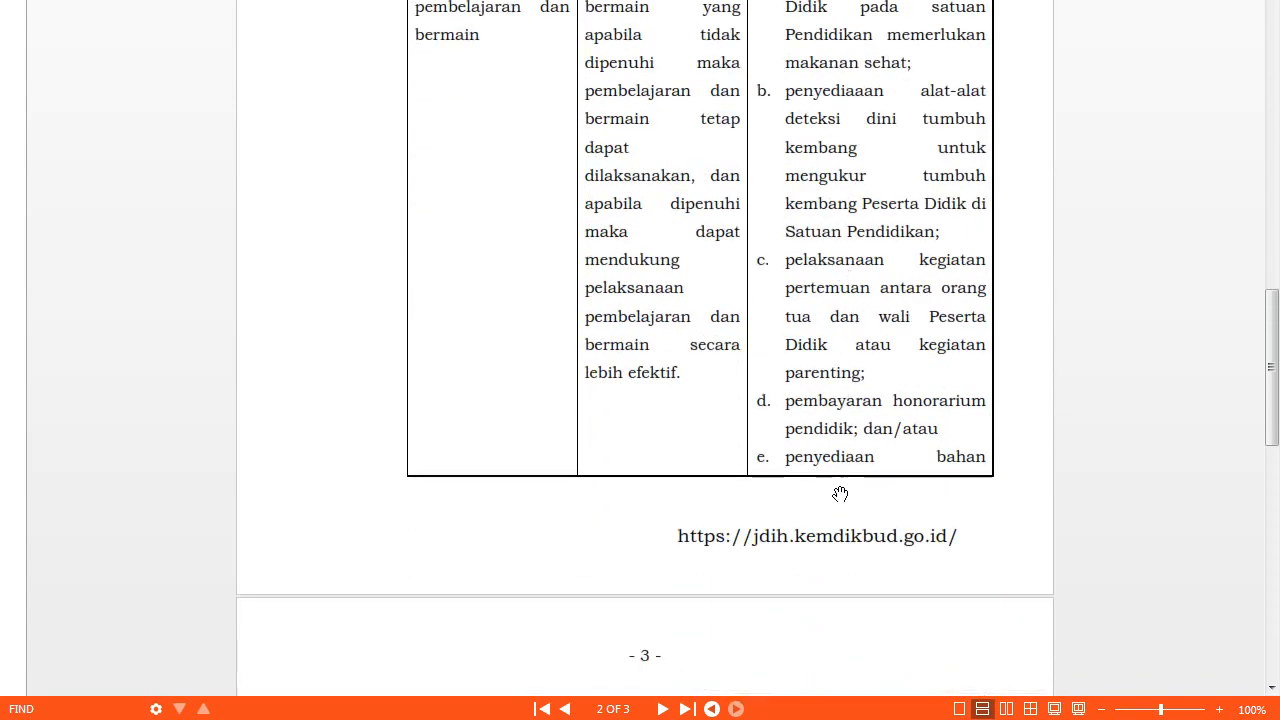
scroll(806, 463, down, 7)
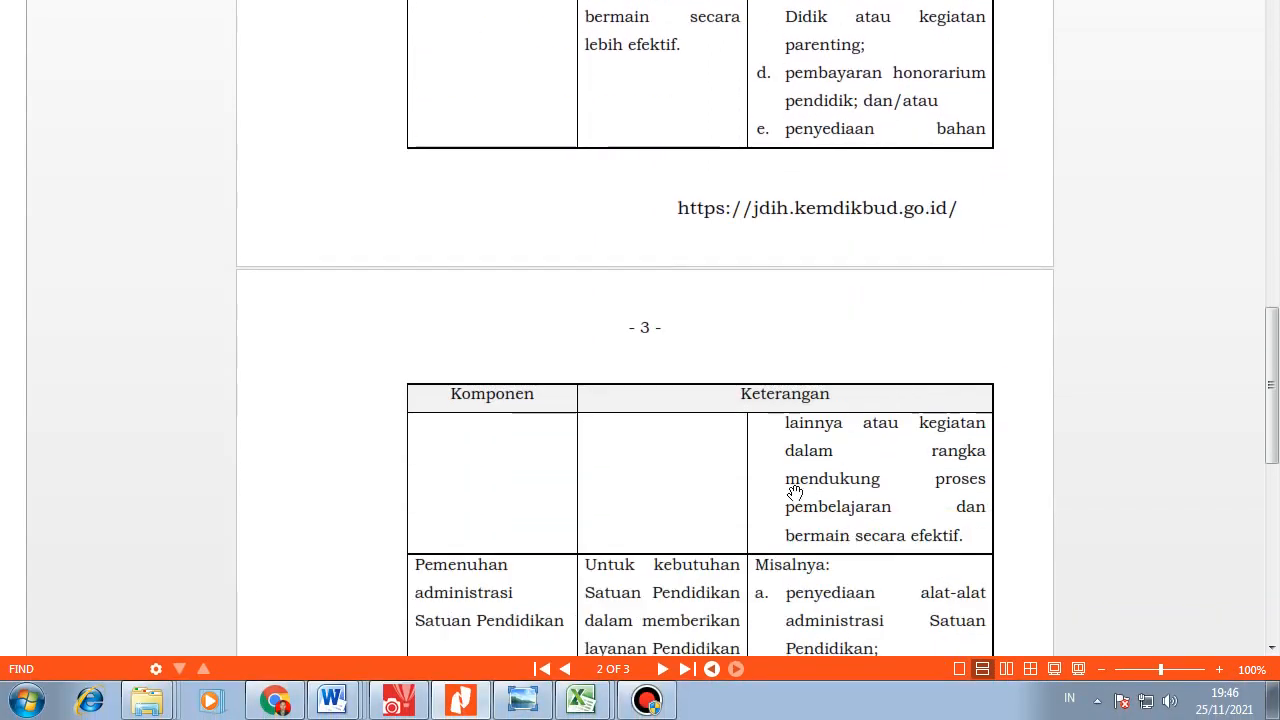
scroll(850, 490, up, 10)
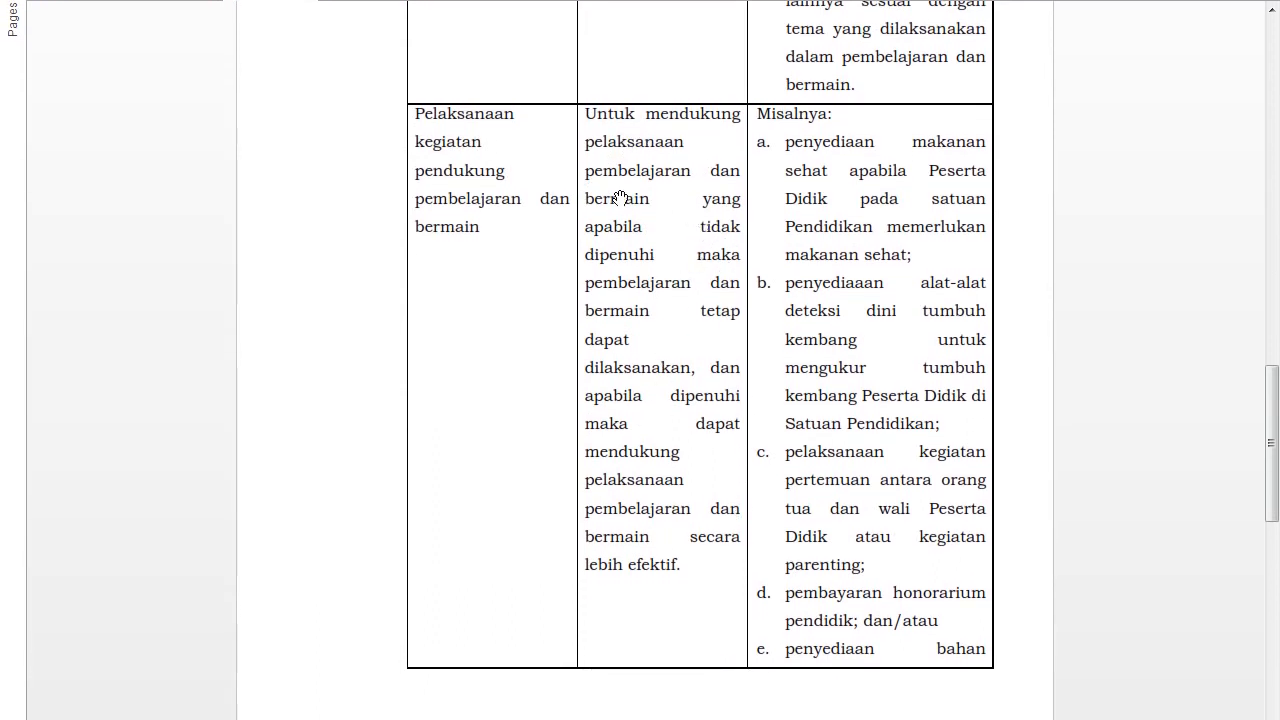
scroll(514, 345, down, 3)
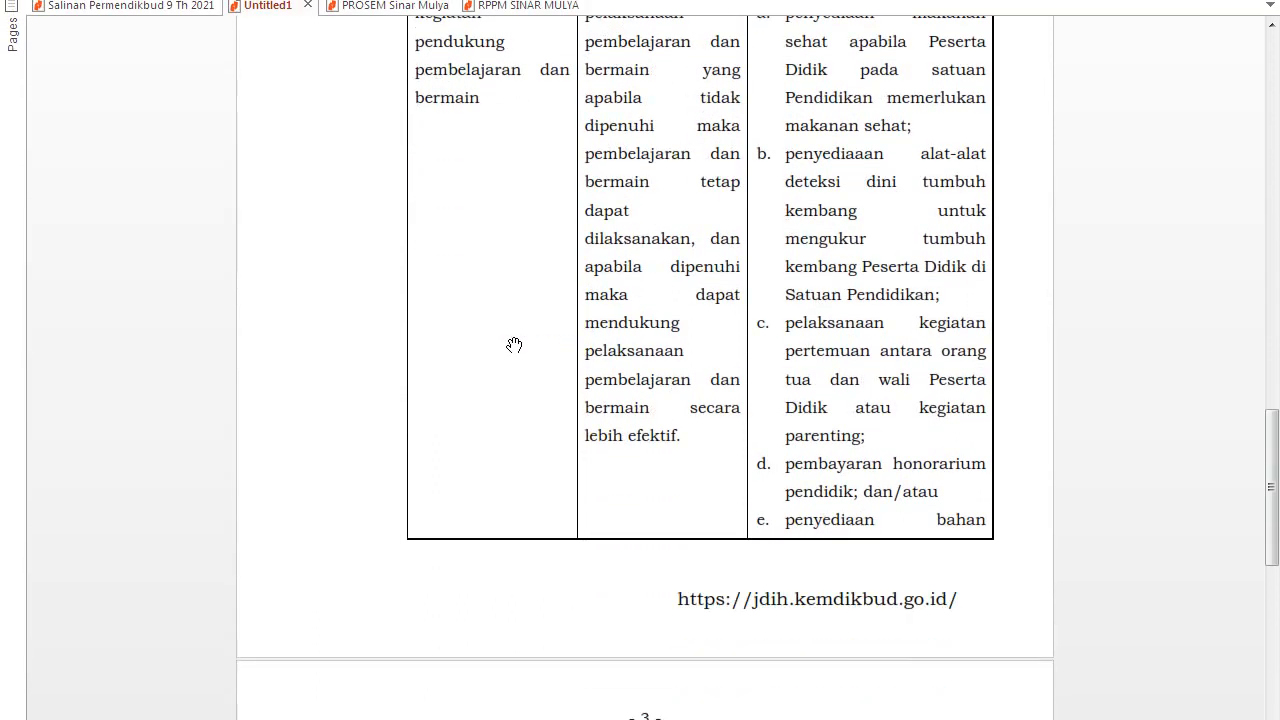
- Read the Pemenuhan administrasi Satuan Pendidikan component and its examples on page 3 of the regulation
scroll(514, 345, down, 10)
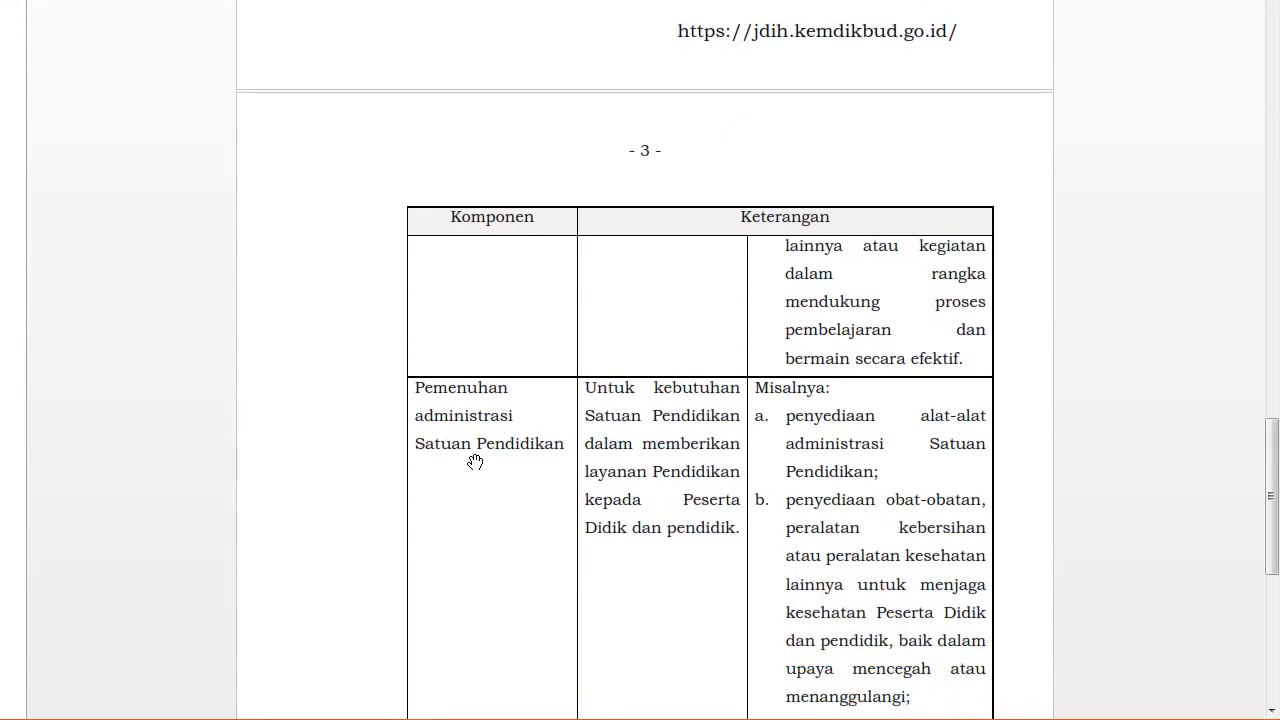
scroll(475, 462, down, 2)
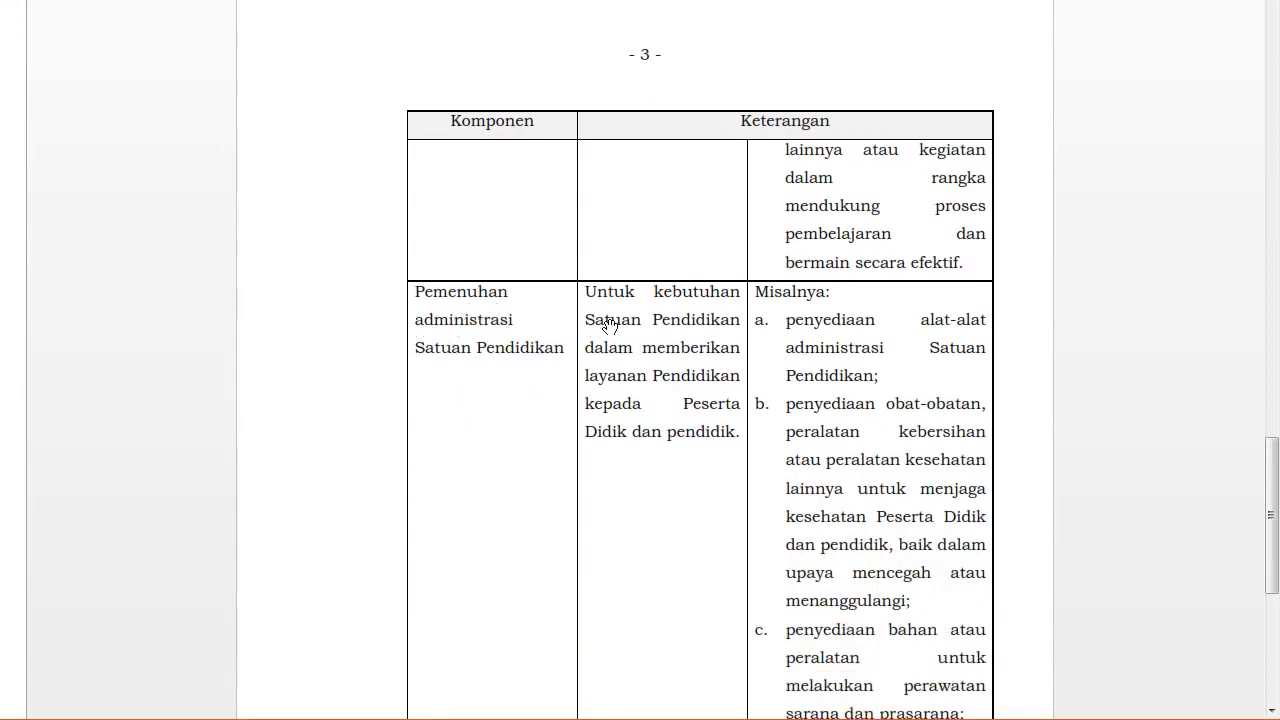
scroll(720, 434, down, 1)
scroll(830, 350, down, 1)
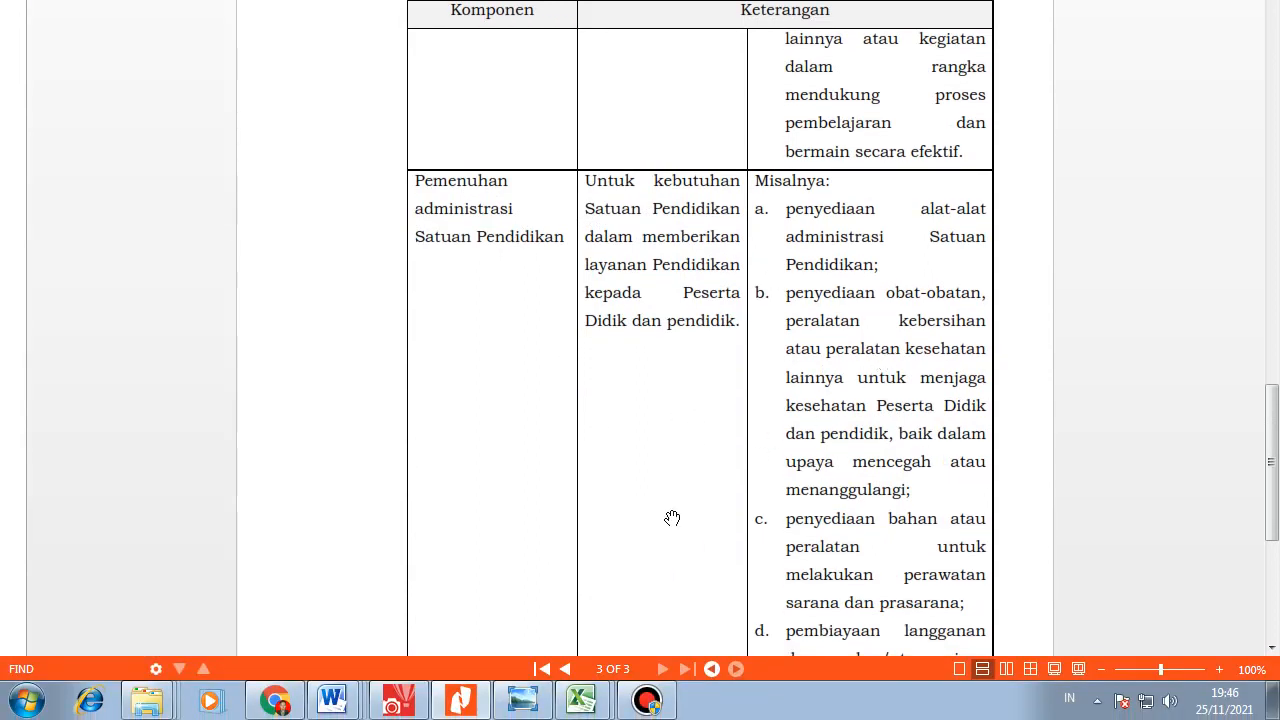
- Return to the TEMPLATE RKAS 2021 VERSI FULL workbook in Excel and examine section C.1, Penyediaan Buku dan alat Administrasi
mouse_move(590, 708)
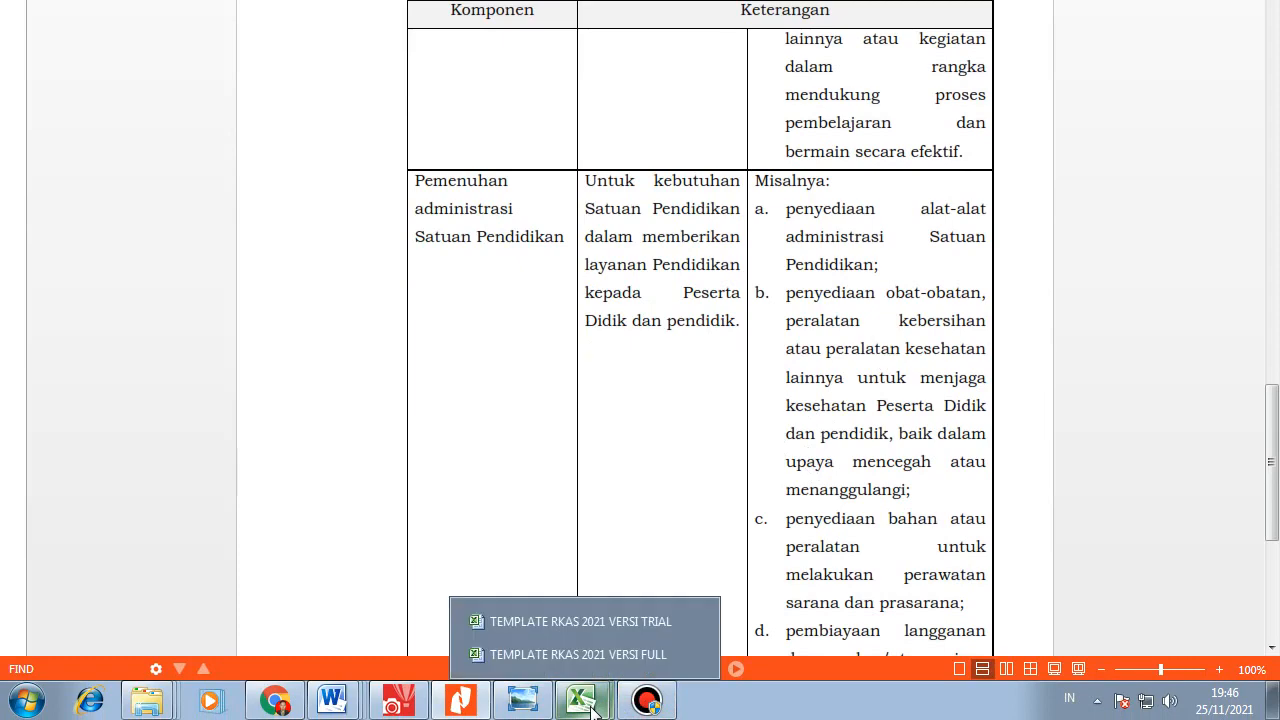
click(590, 651)
scroll(270, 465, down, 4)
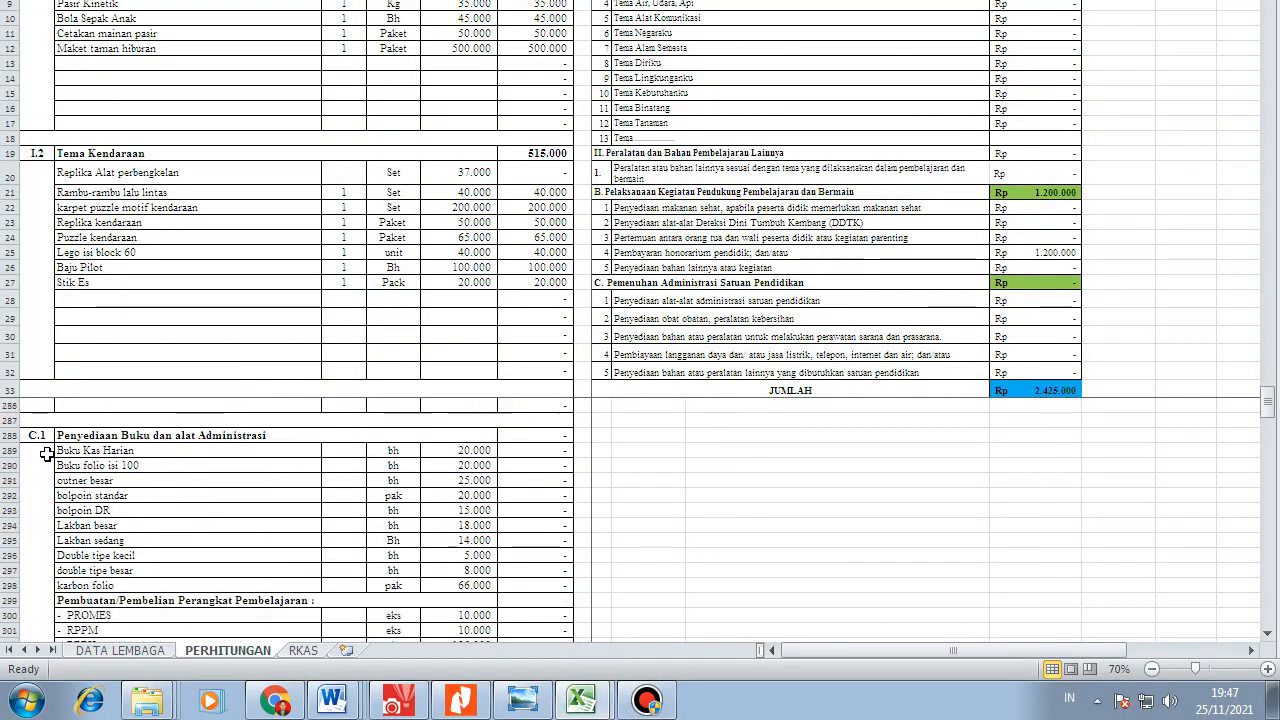
click(156, 440)
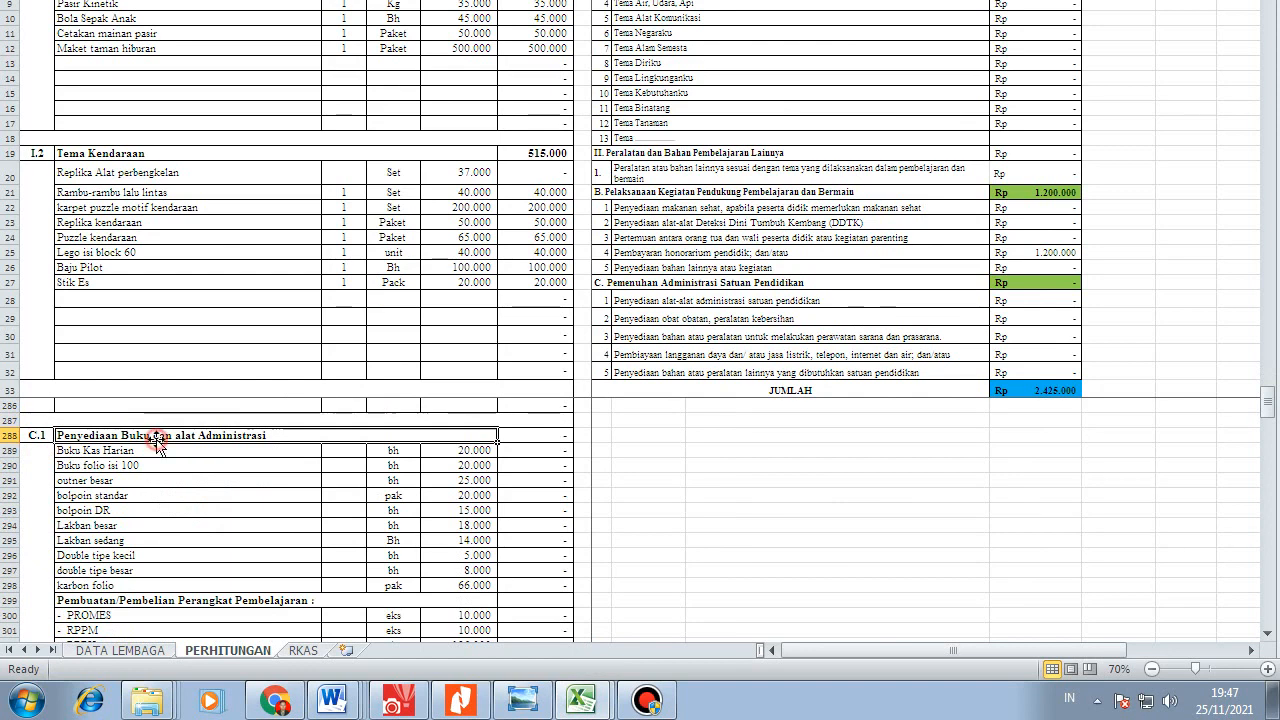
click(197, 476)
click(189, 452)
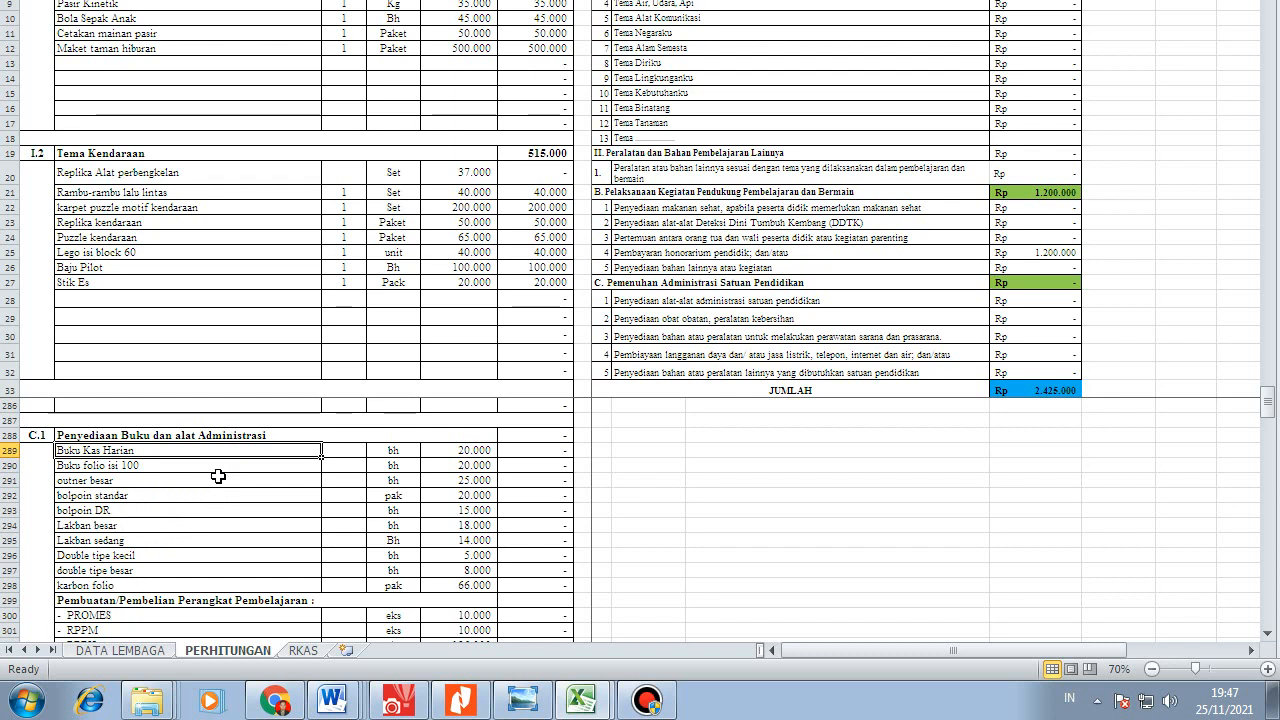
- Review the Pembuatan/Pembelian Perangkat Pembelajaran items PROMES, RPPM and RPPH in section C.1
scroll(218, 477, down, 1)
scroll(190, 538, down, 1)
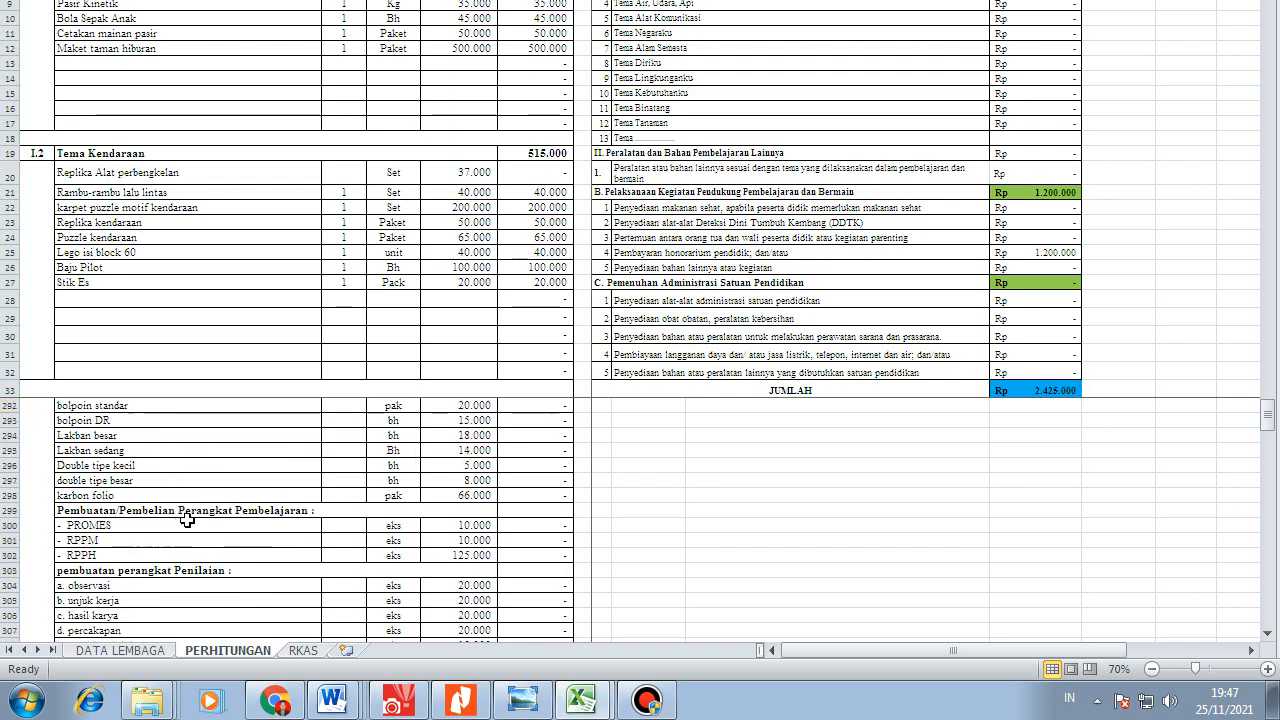
click(122, 529)
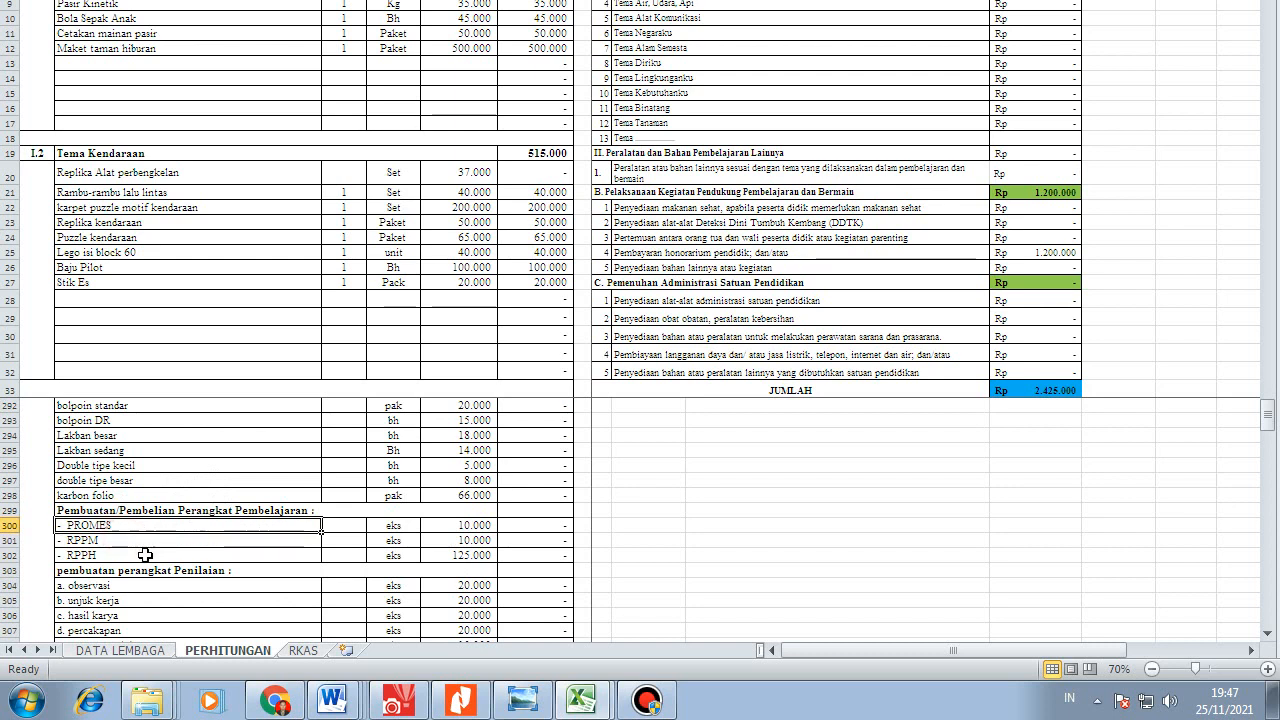
scroll(147, 554, up, 2)
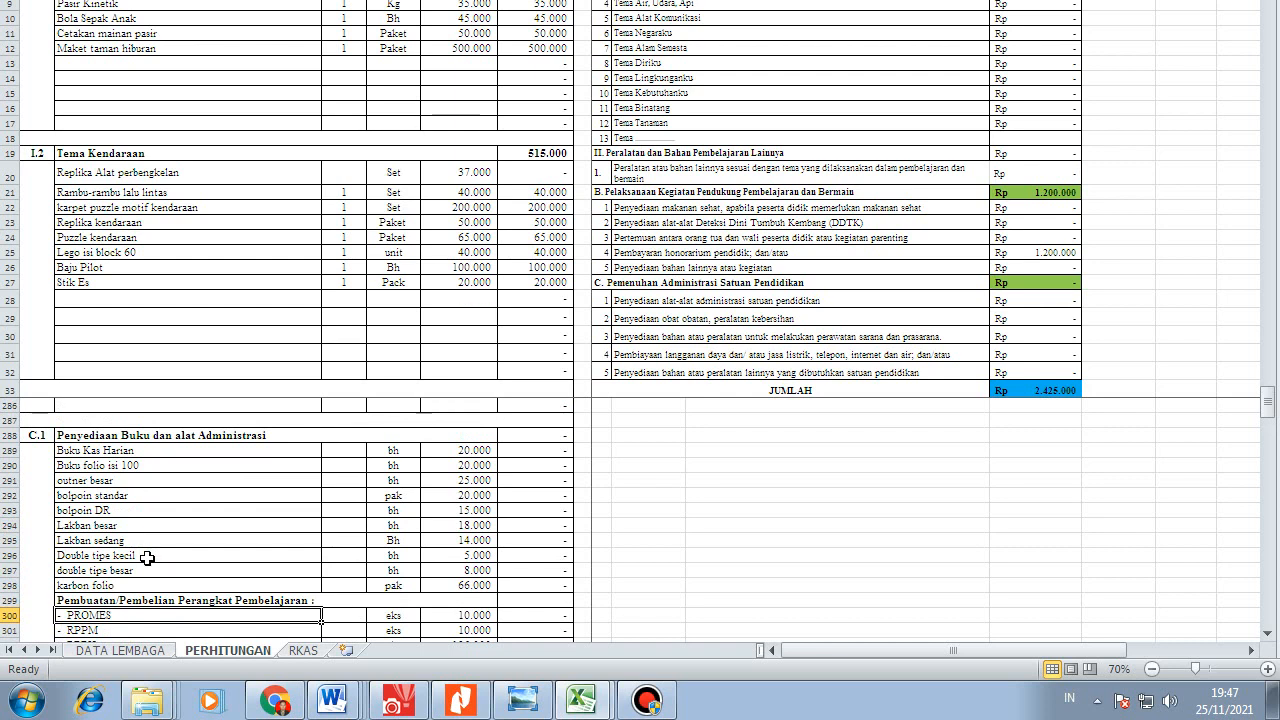
scroll(147, 564, down, 1)
scroll(171, 586, down, 1)
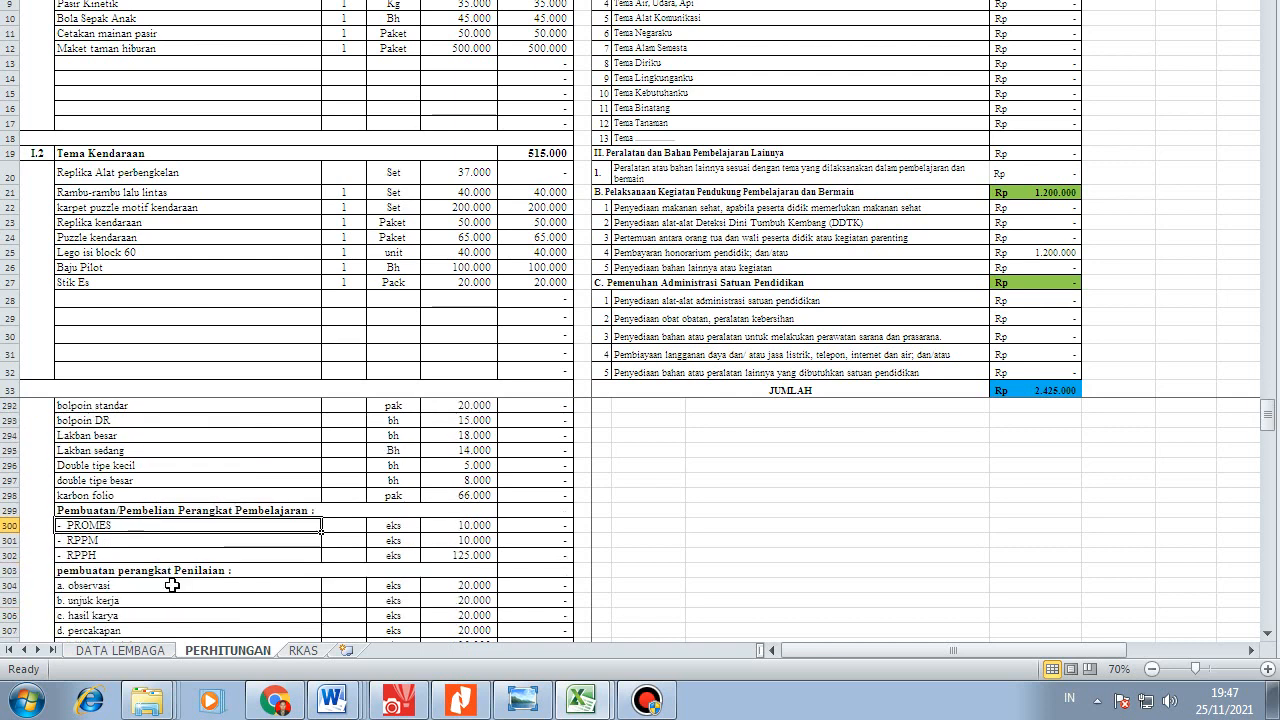
scroll(190, 558, down, 1)
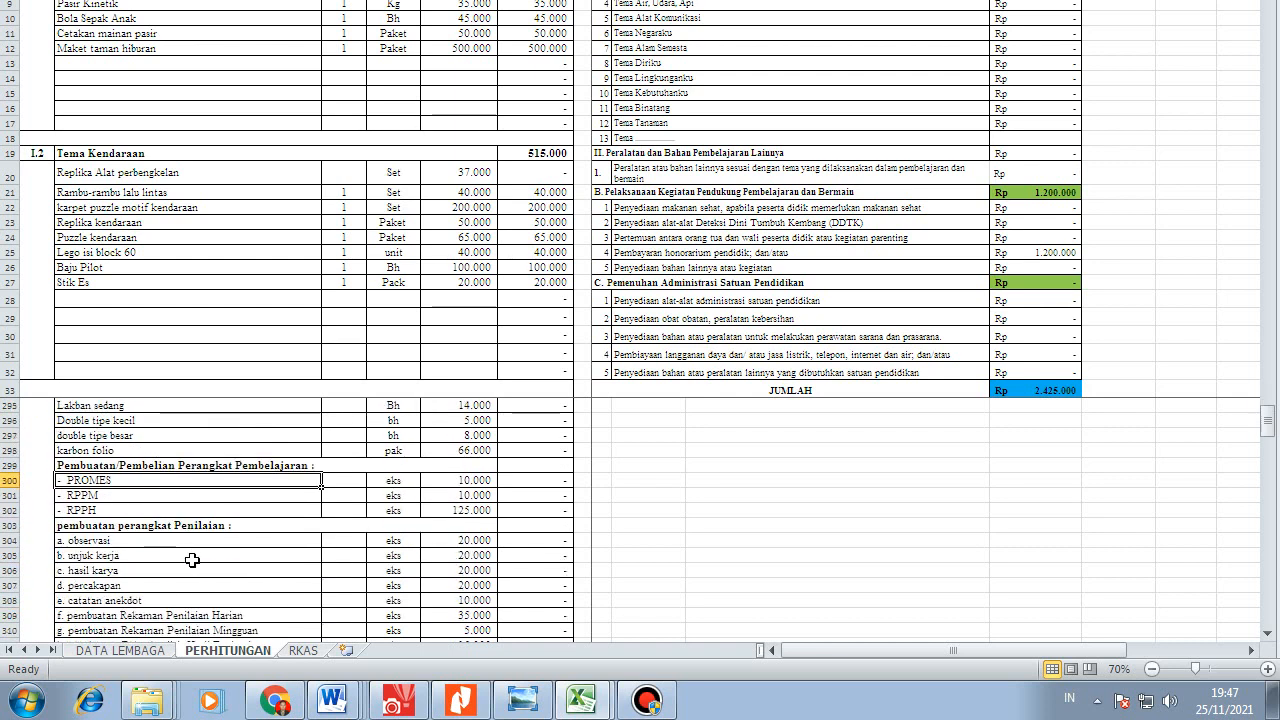
click(117, 467)
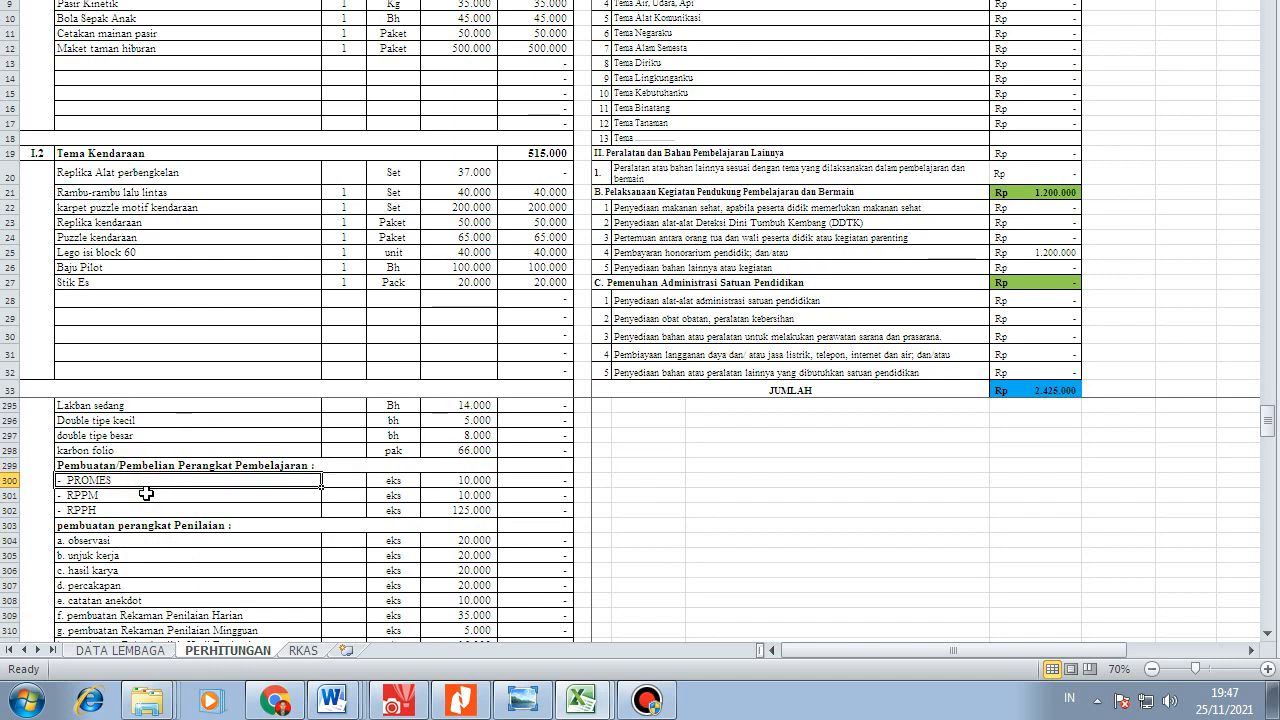
click(200, 493)
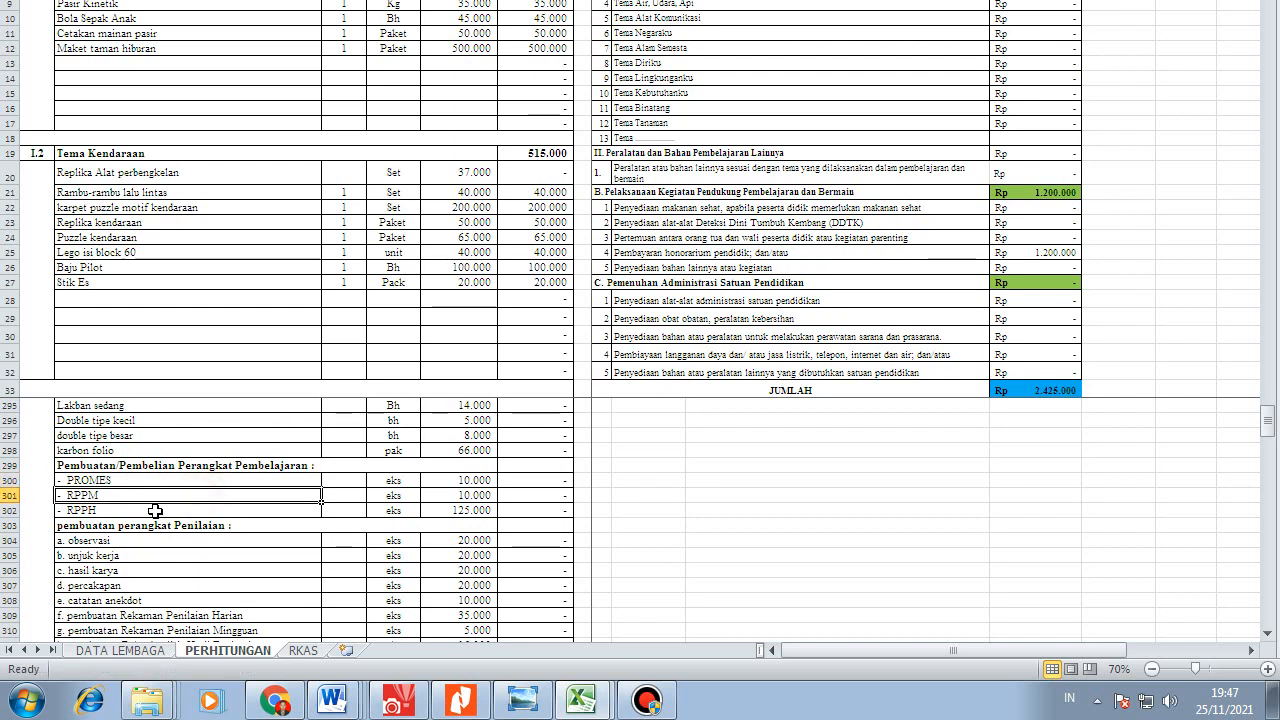
click(154, 511)
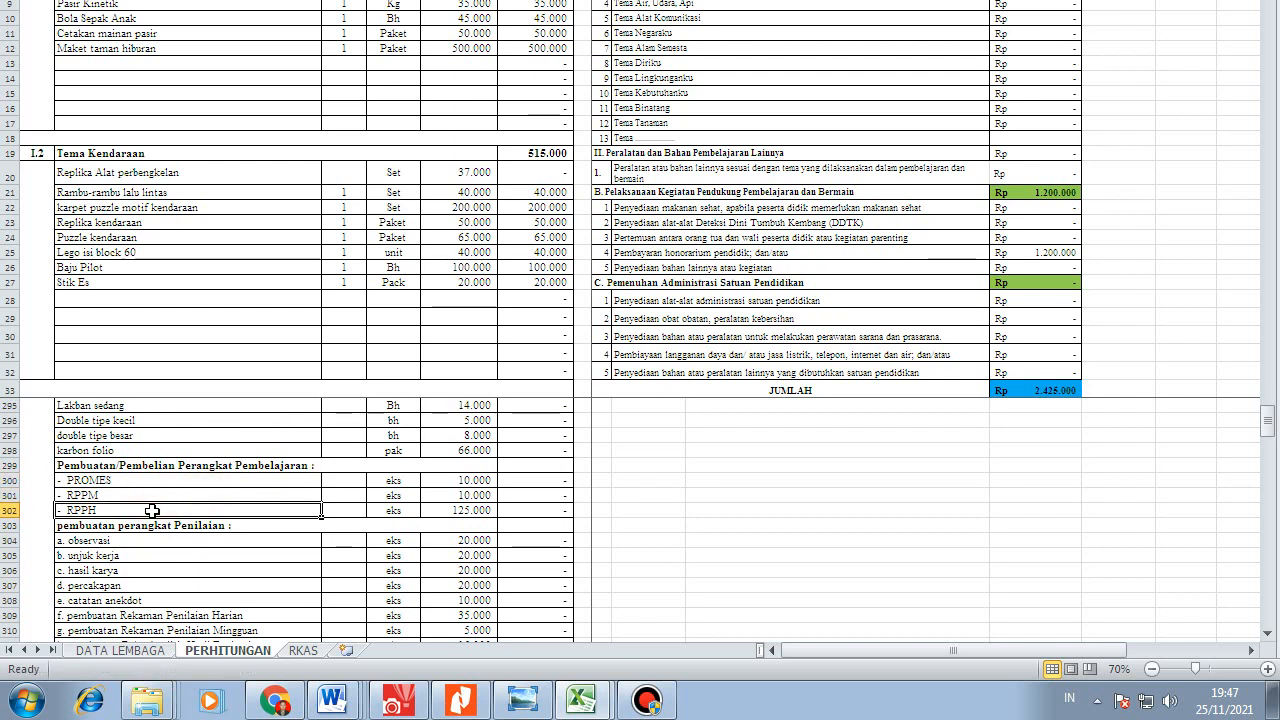
- Review the pembuatan perangkat Penilaian items, from a. observasi to k. pembuatan rekaman penilaian semester
scroll(145, 510, down, 1)
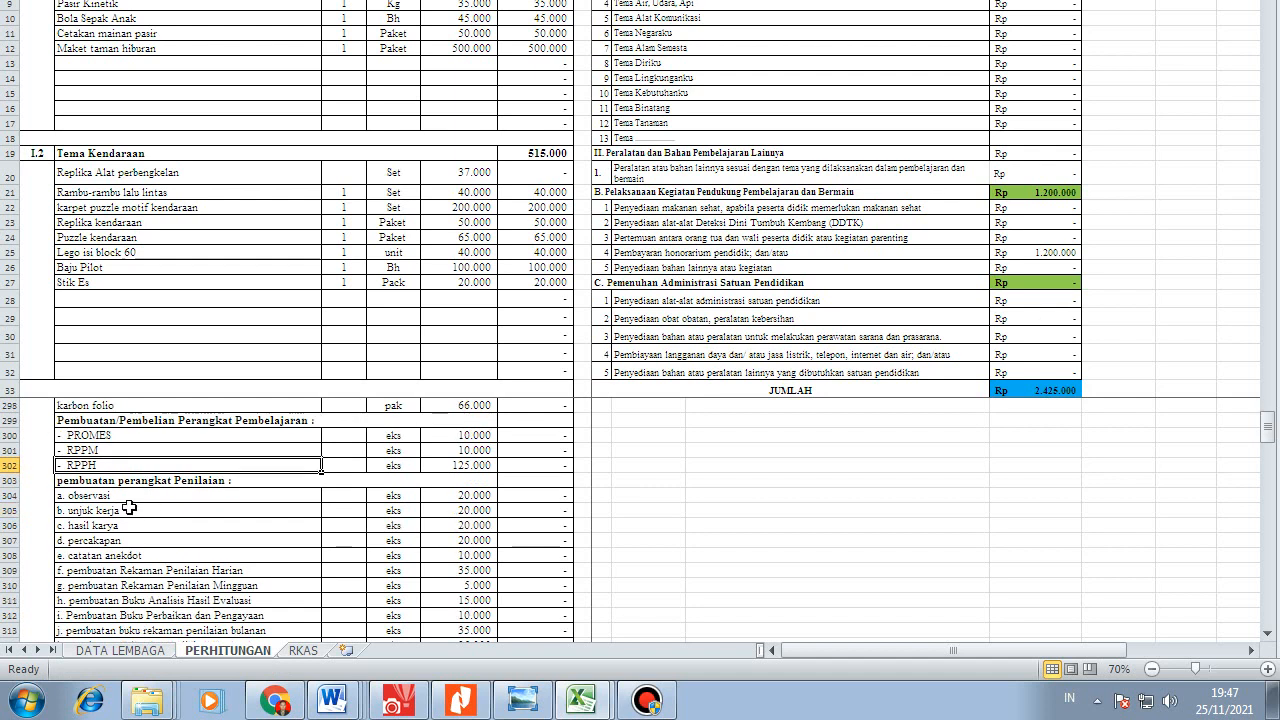
click(123, 498)
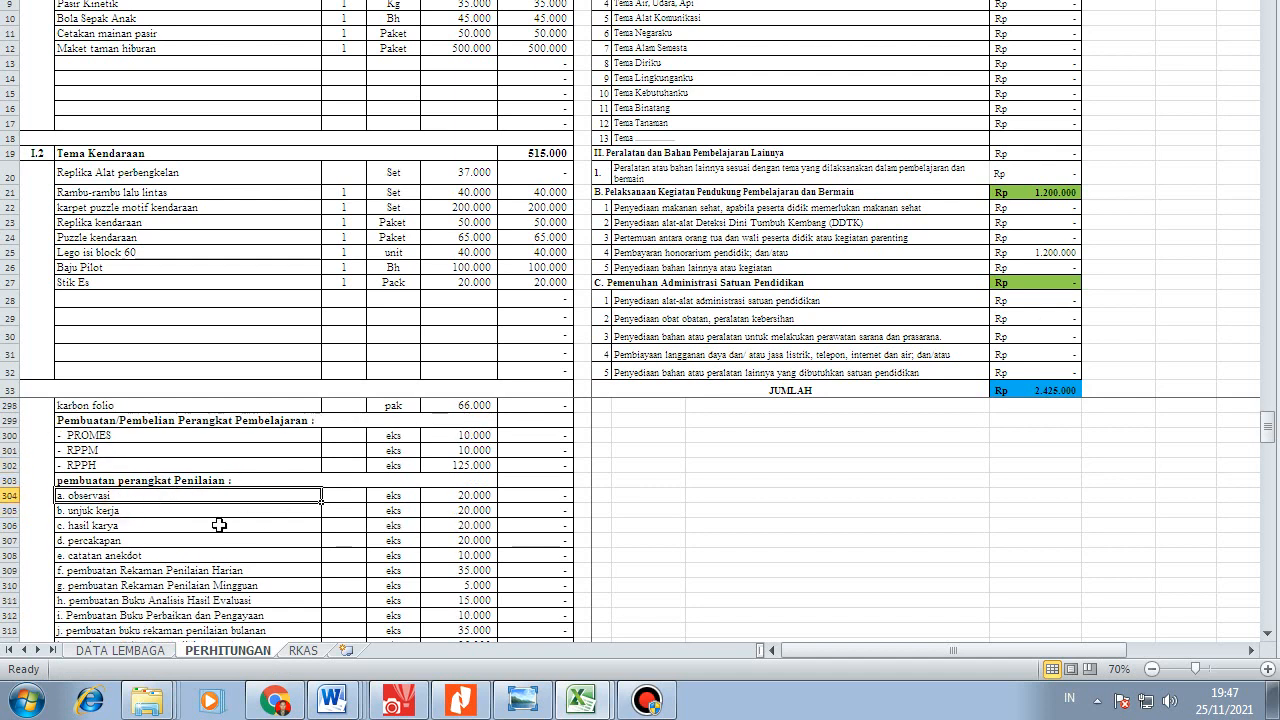
scroll(220, 525, down, 2)
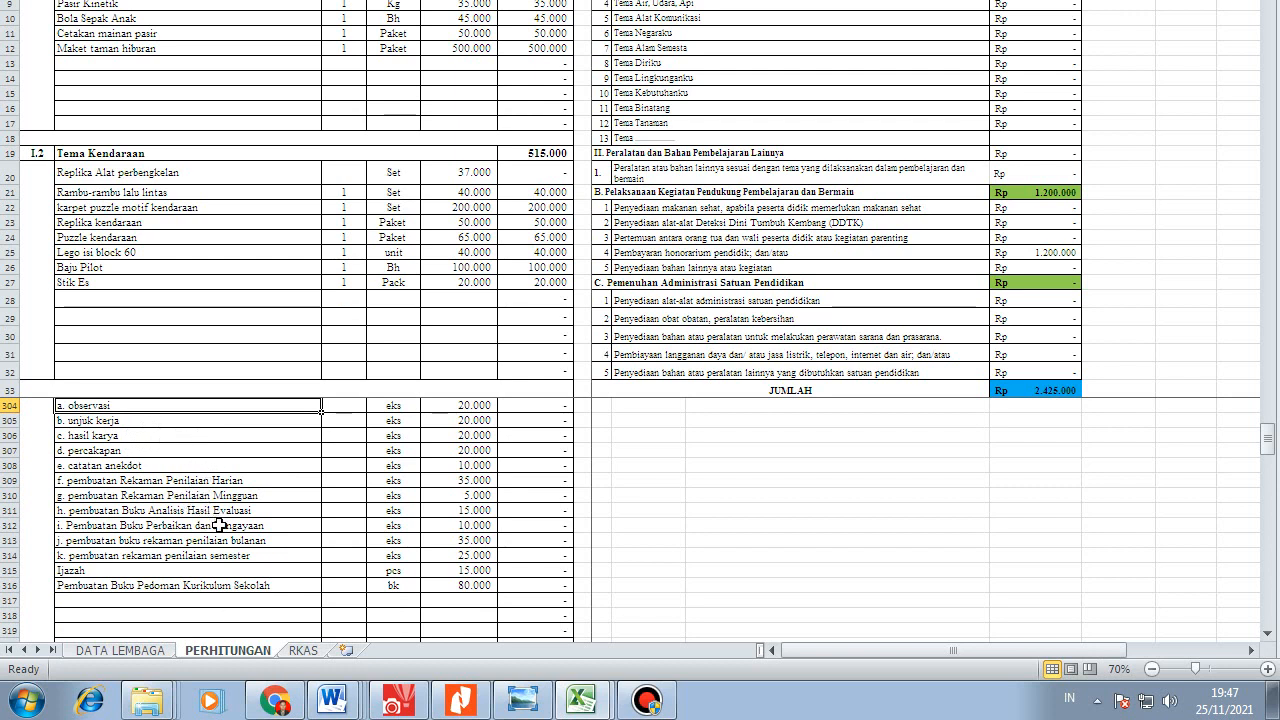
click(120, 556)
scroll(124, 512, up, 1)
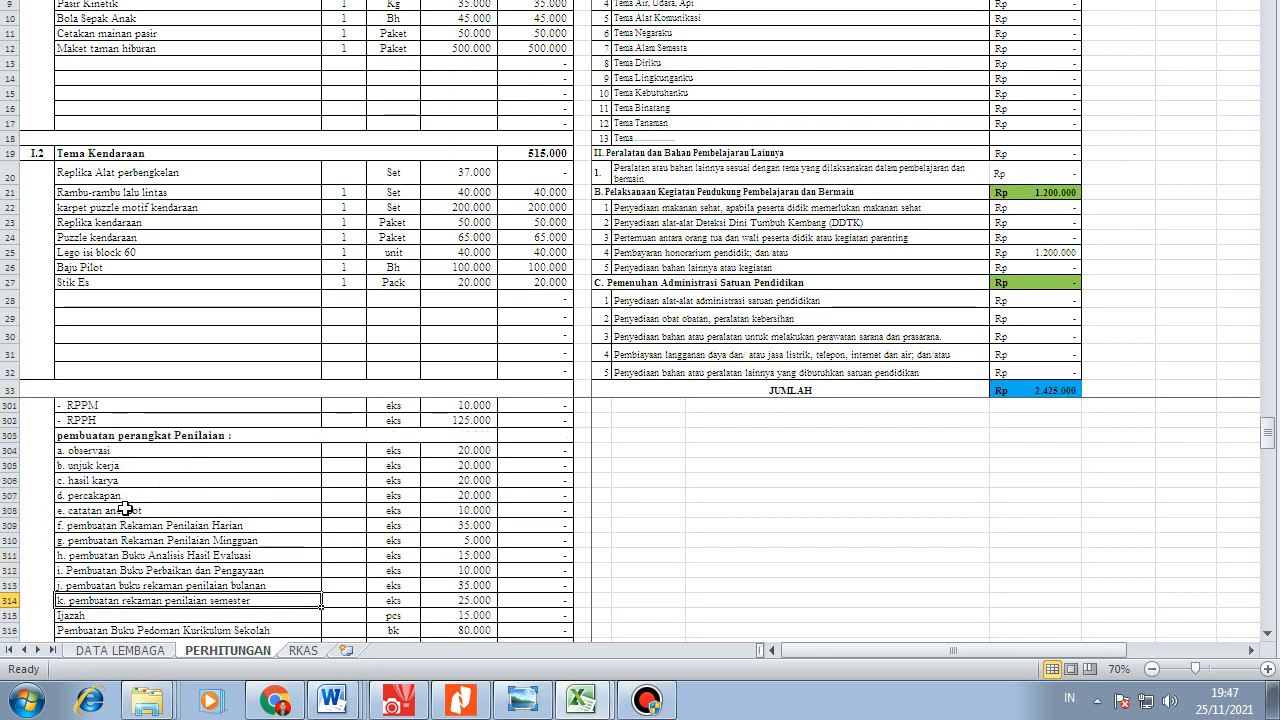
scroll(125, 525, down, 1)
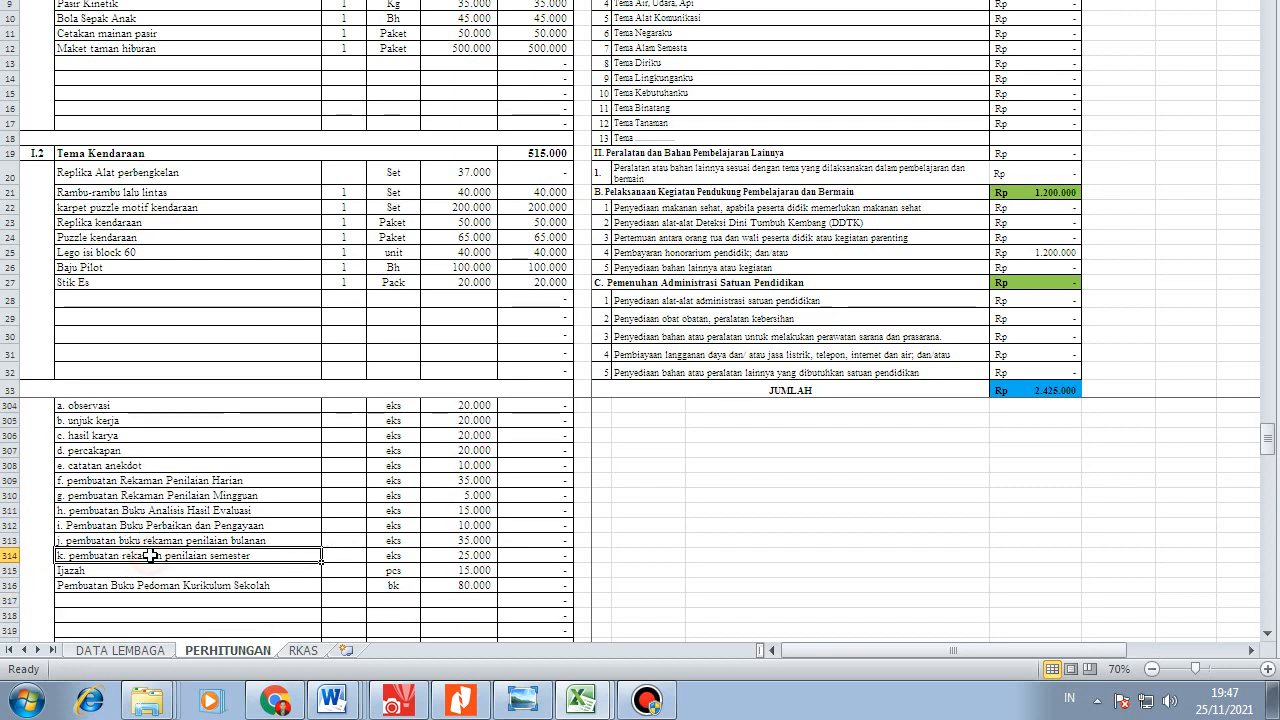
scroll(149, 555, up, 2)
scroll(149, 555, down, 1)
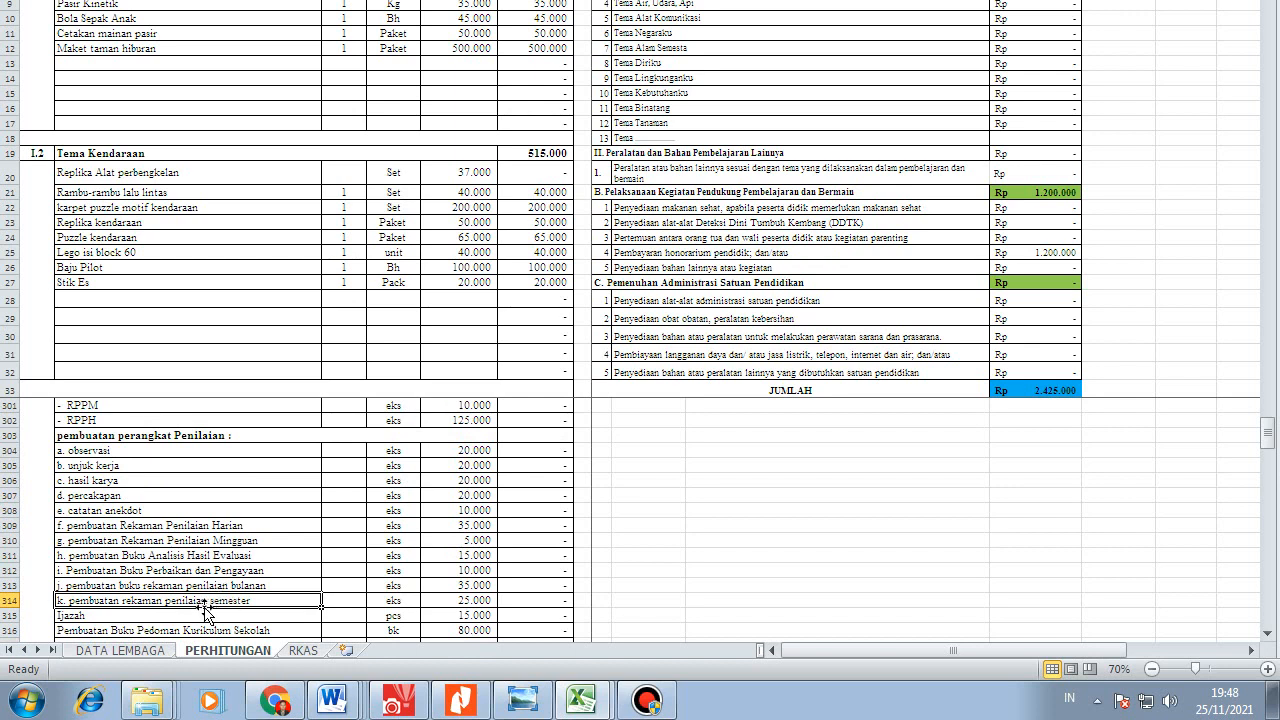
- Examine the Ijazah and Pembuatan Buku Pedoman Kurikulum Sekolah rows of section C.1
click(278, 614)
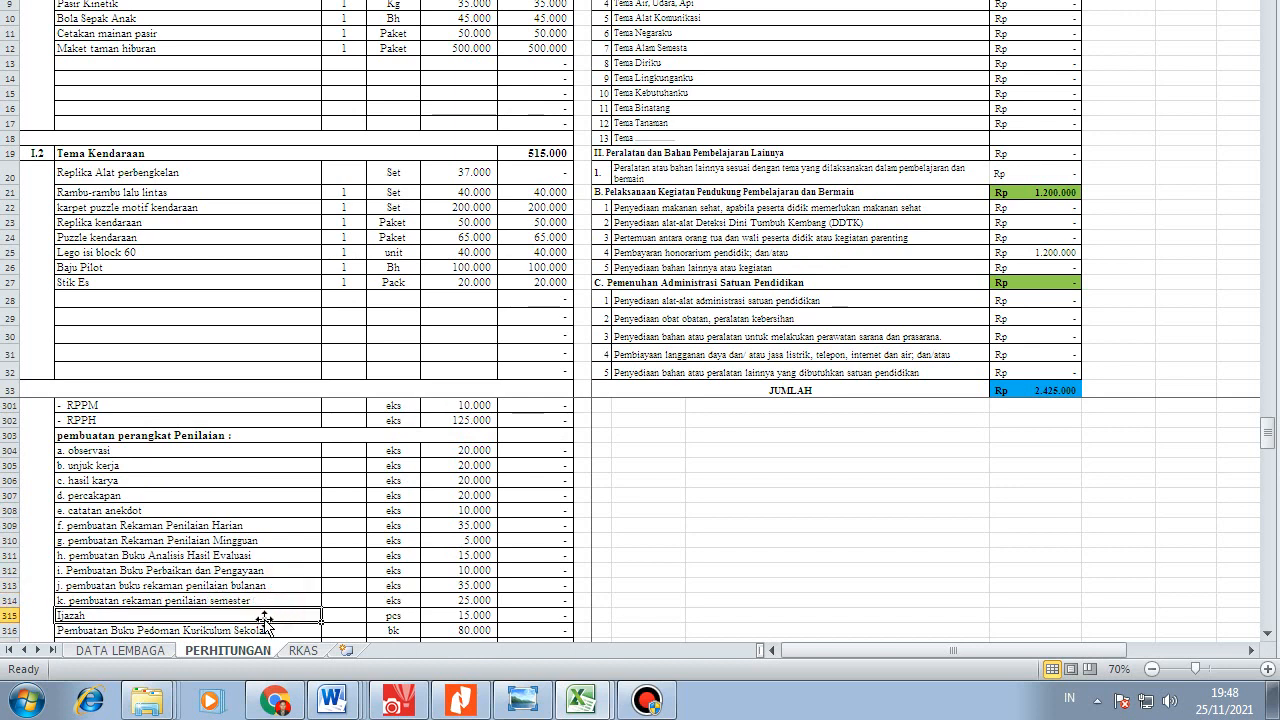
scroll(265, 617, down, 1)
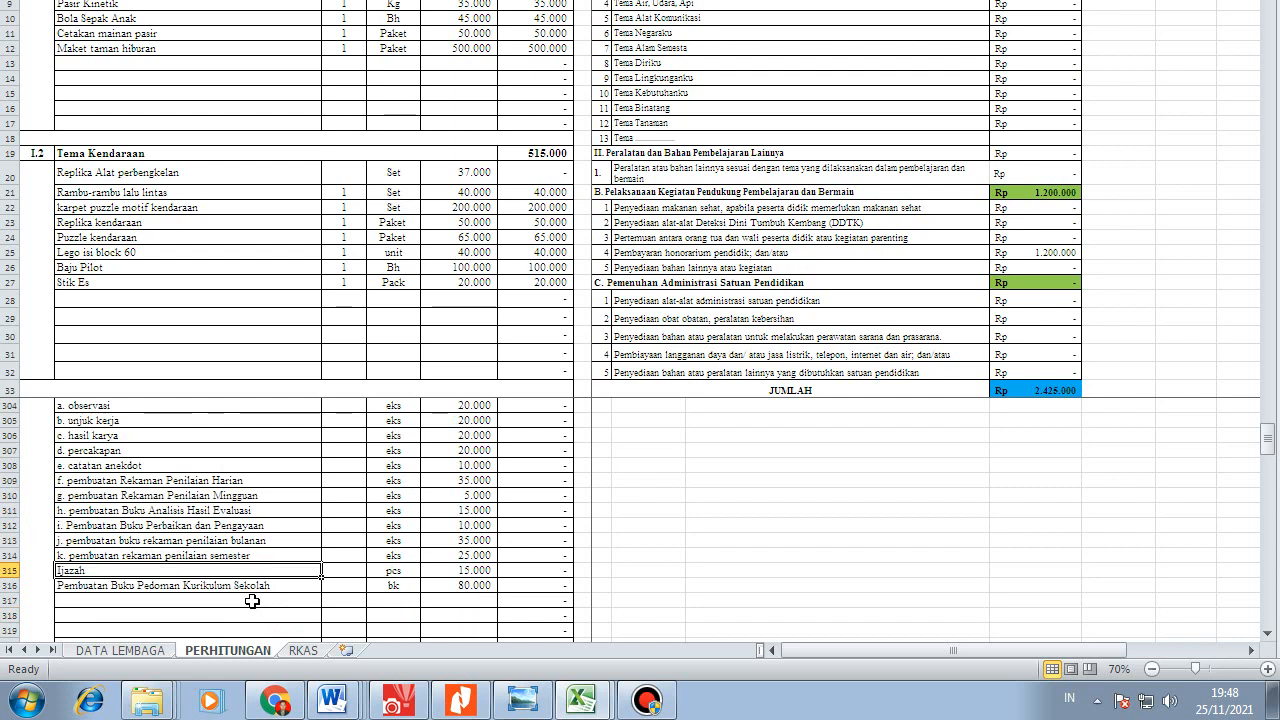
click(255, 587)
click(263, 572)
click(272, 585)
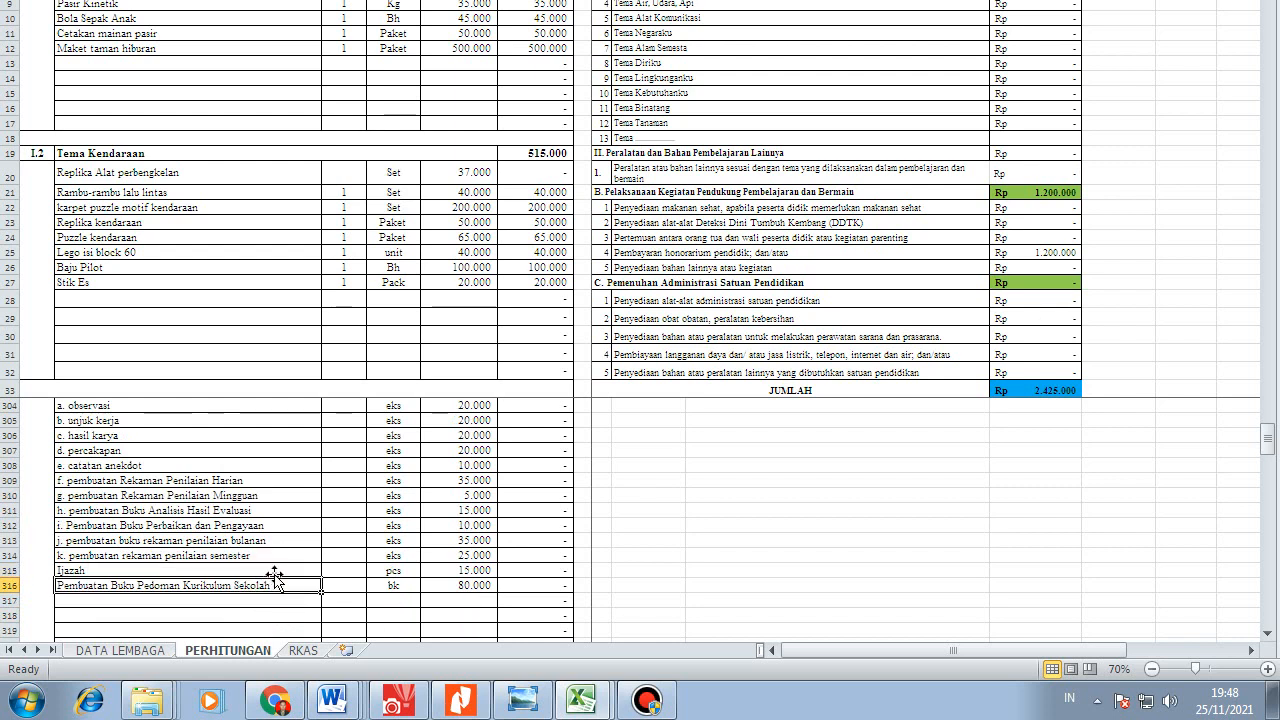
click(278, 569)
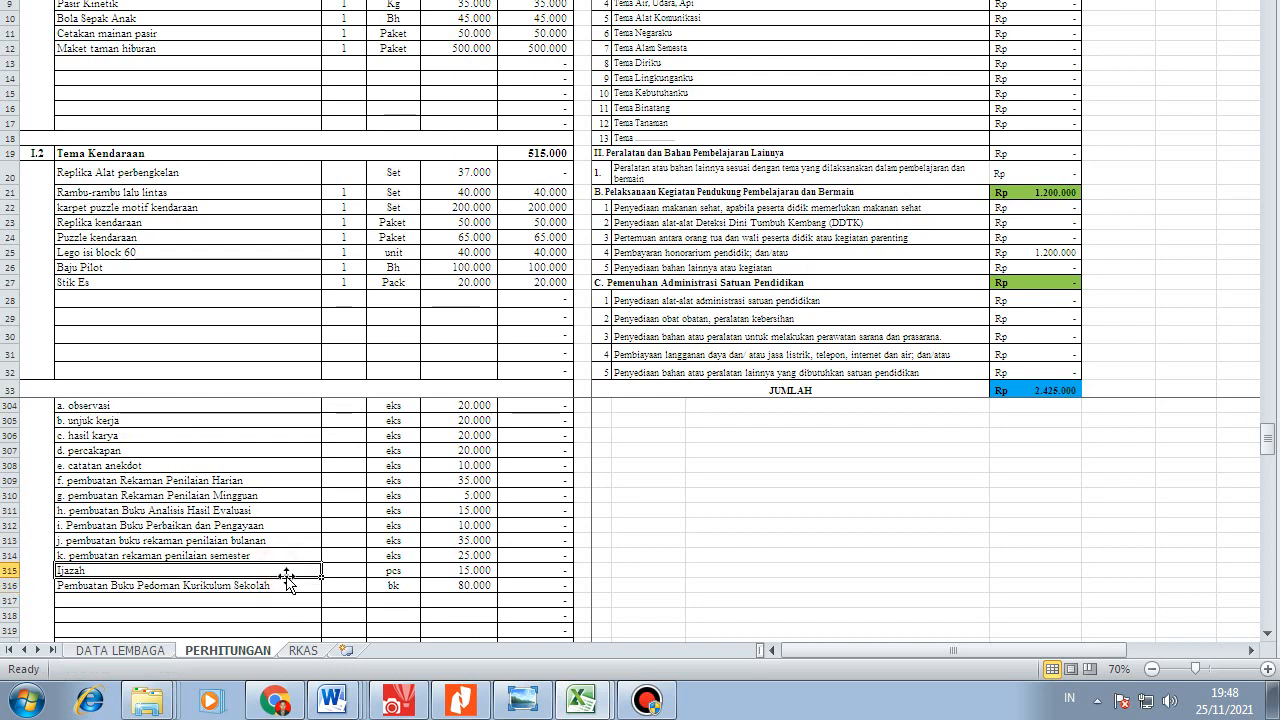
click(286, 585)
click(281, 568)
click(270, 585)
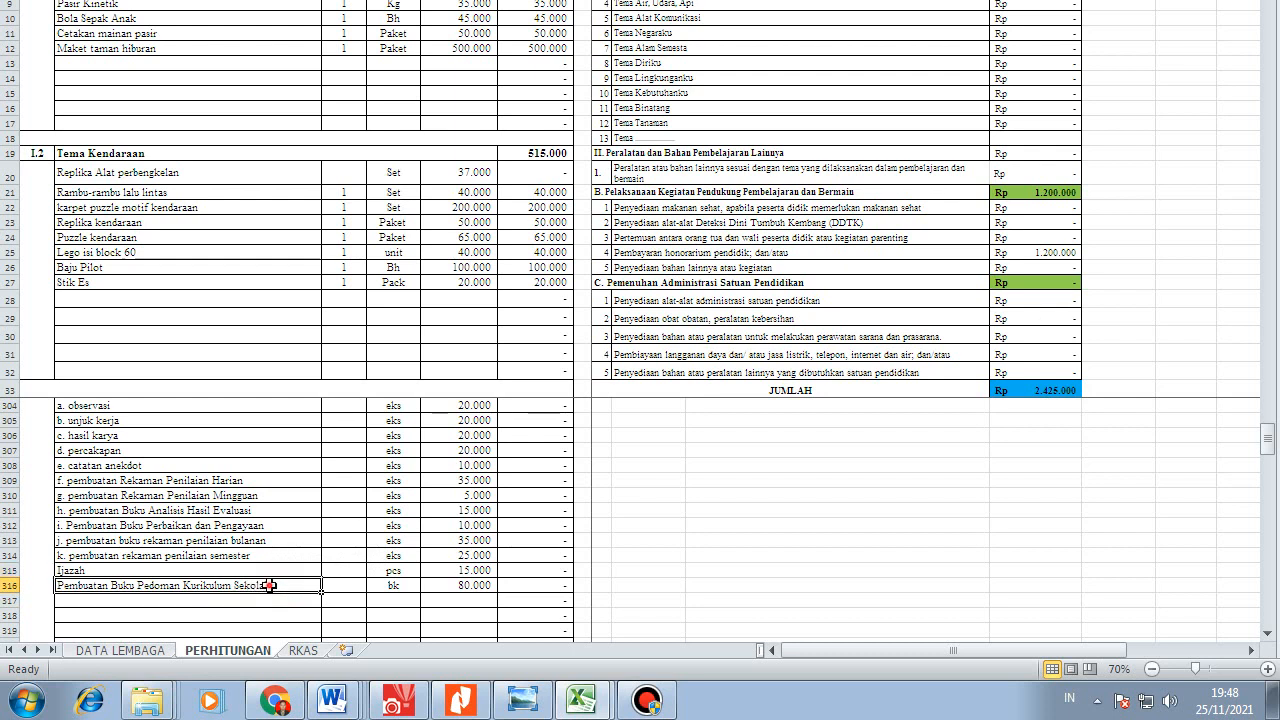
click(274, 571)
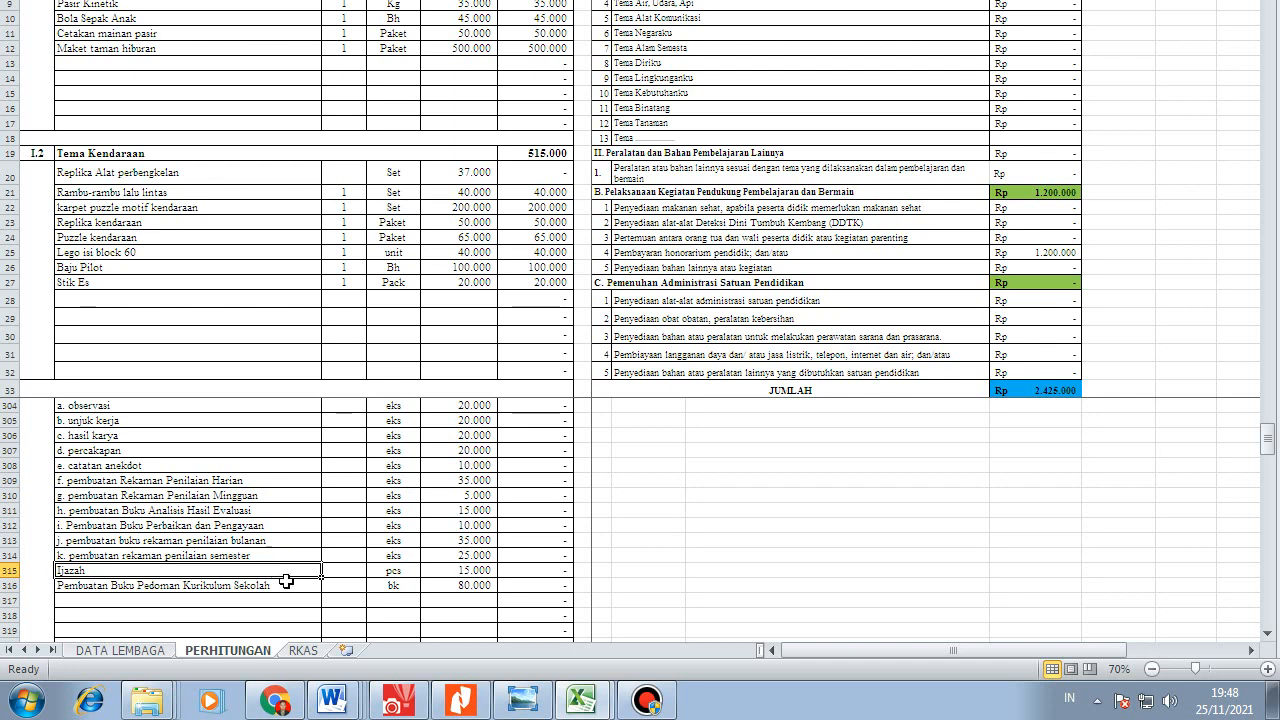
click(287, 585)
click(287, 570)
click(287, 585)
click(287, 570)
- Check the blank rows 317 to 320 below Pembuatan Buku Pedoman Kurikulum Sekolah, available for additional C.1 items
scroll(252, 582, down, 2)
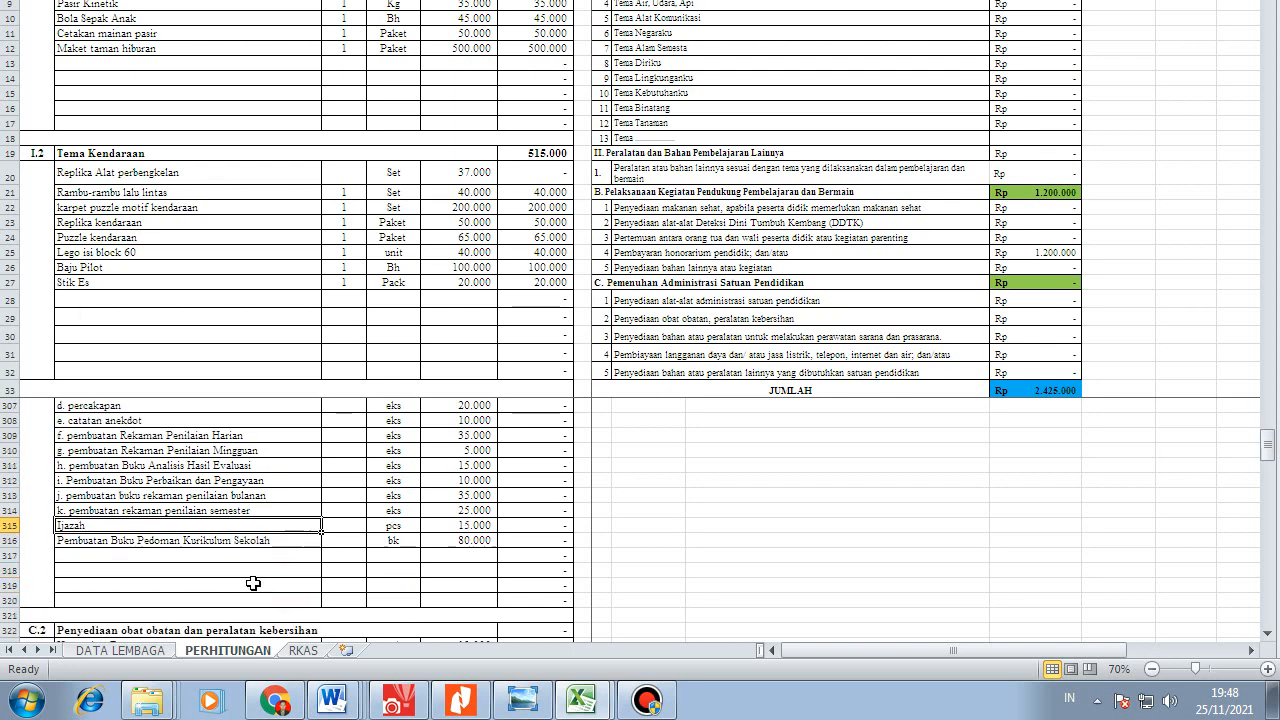
click(188, 495)
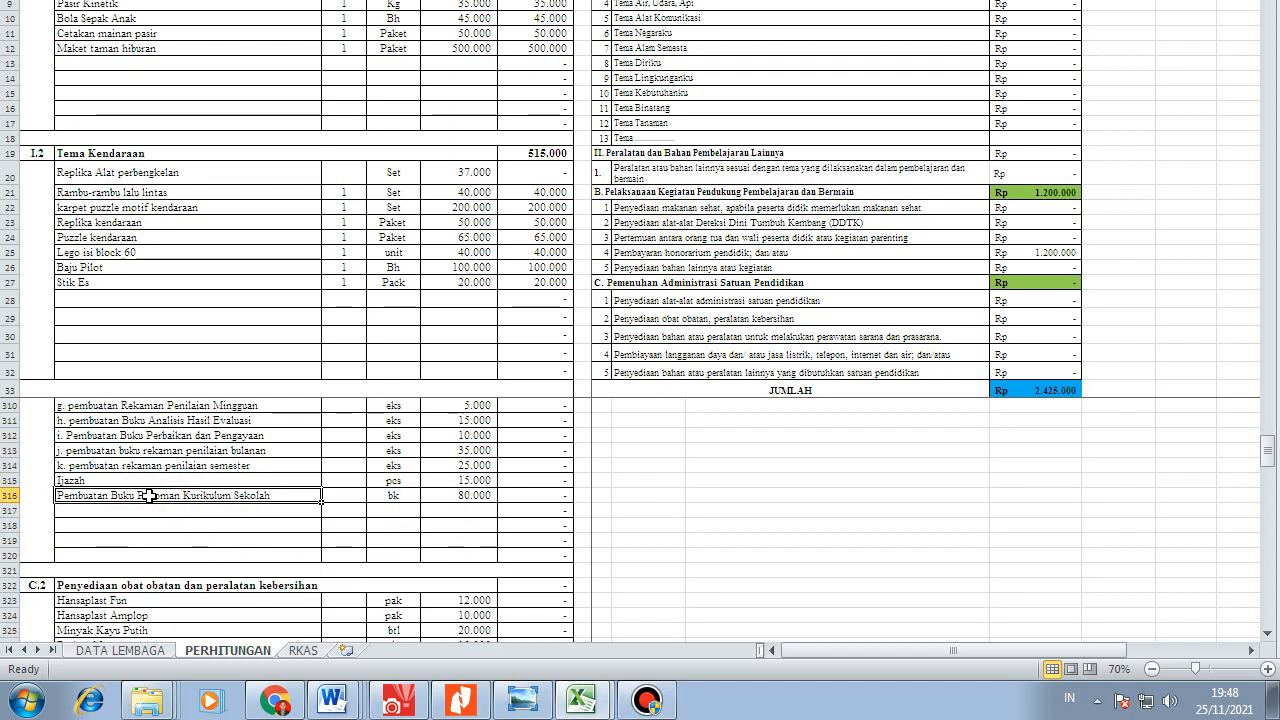
click(289, 511)
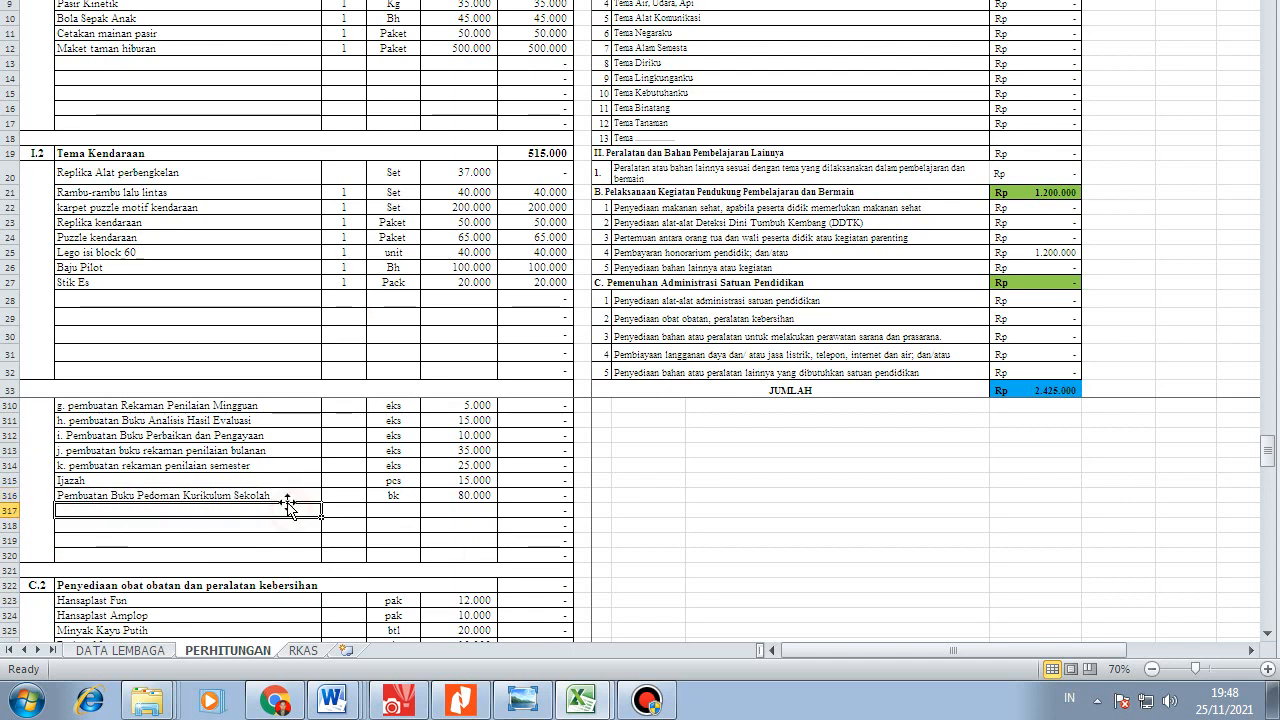
click(286, 496)
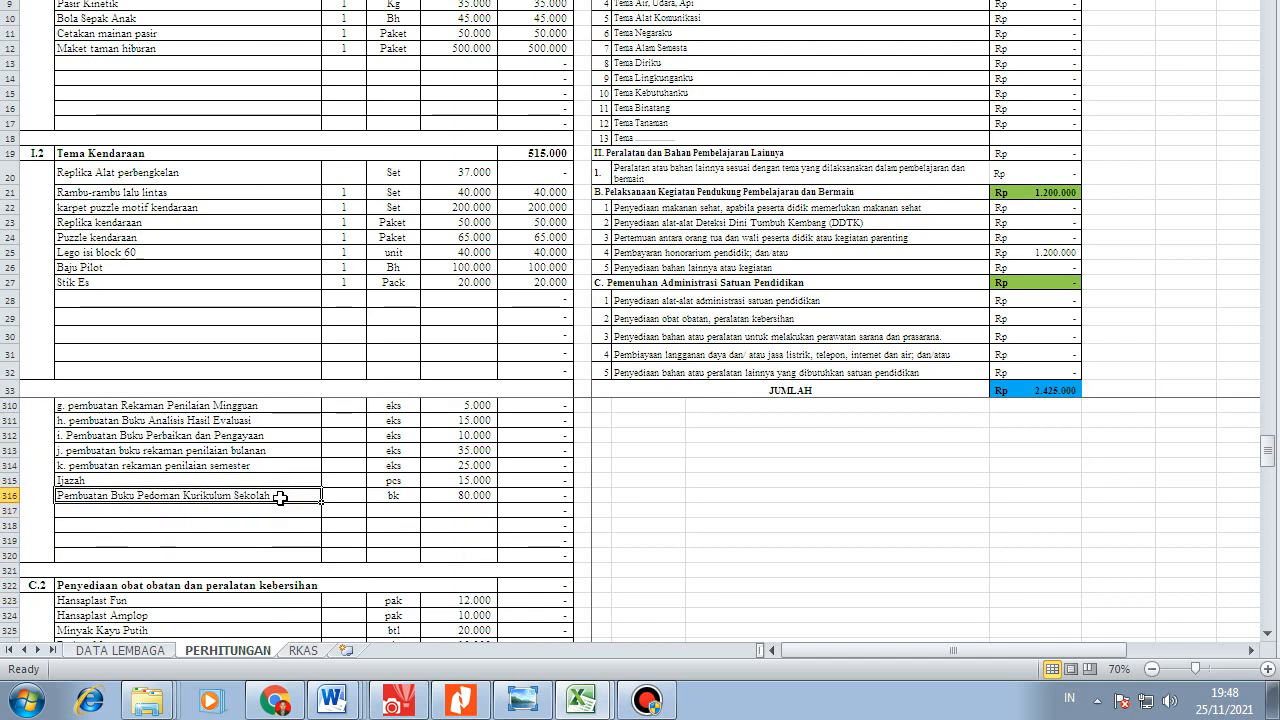
click(149, 510)
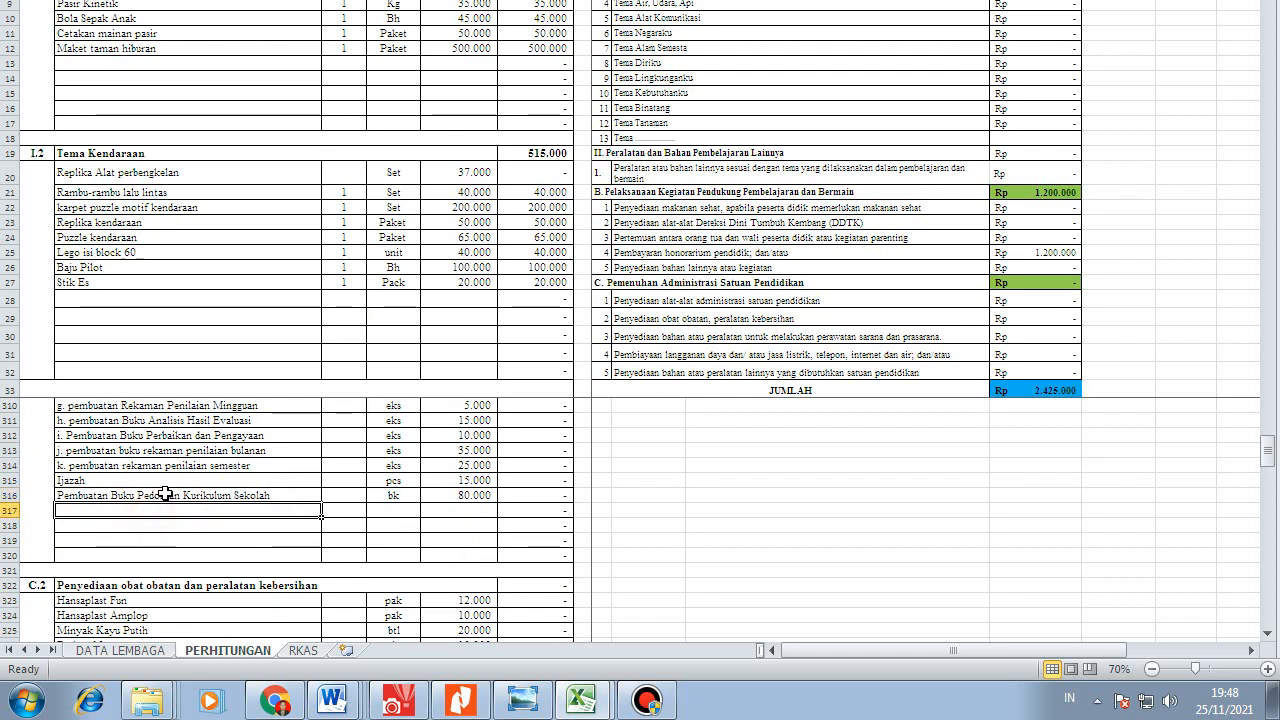
click(165, 494)
click(200, 513)
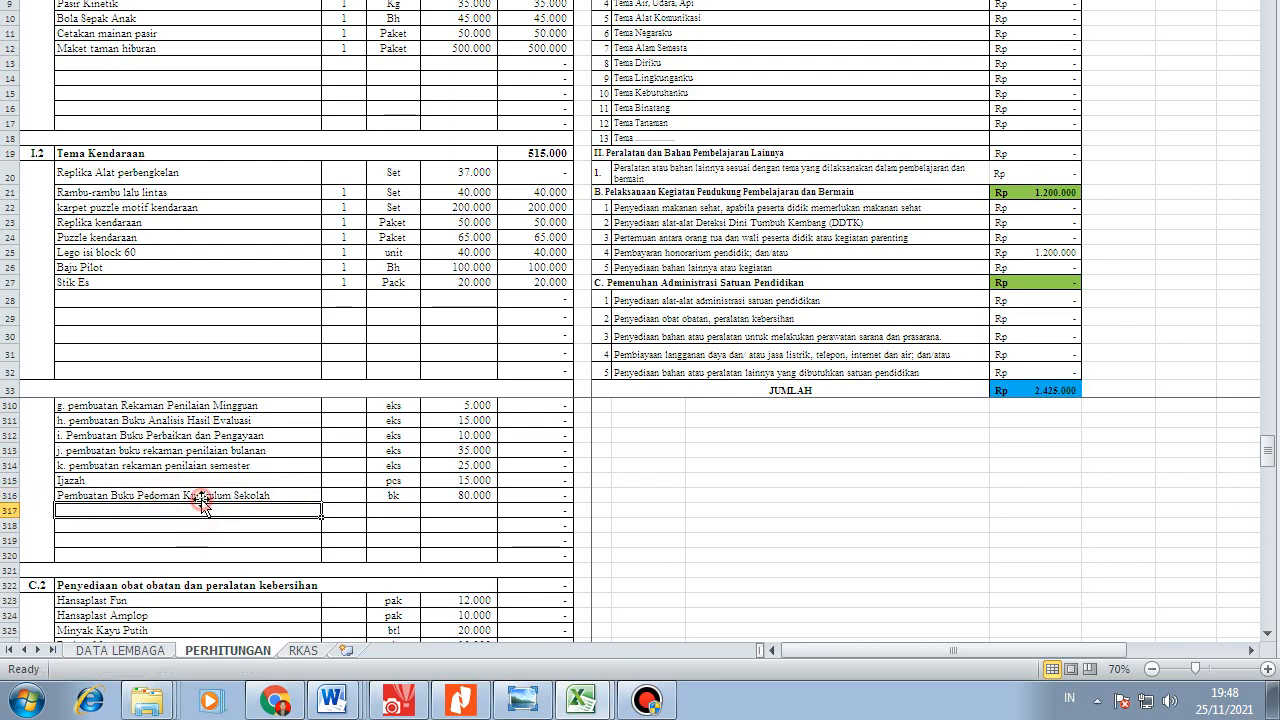
click(215, 495)
click(185, 513)
drag(105, 558, 114, 513)
click(93, 513)
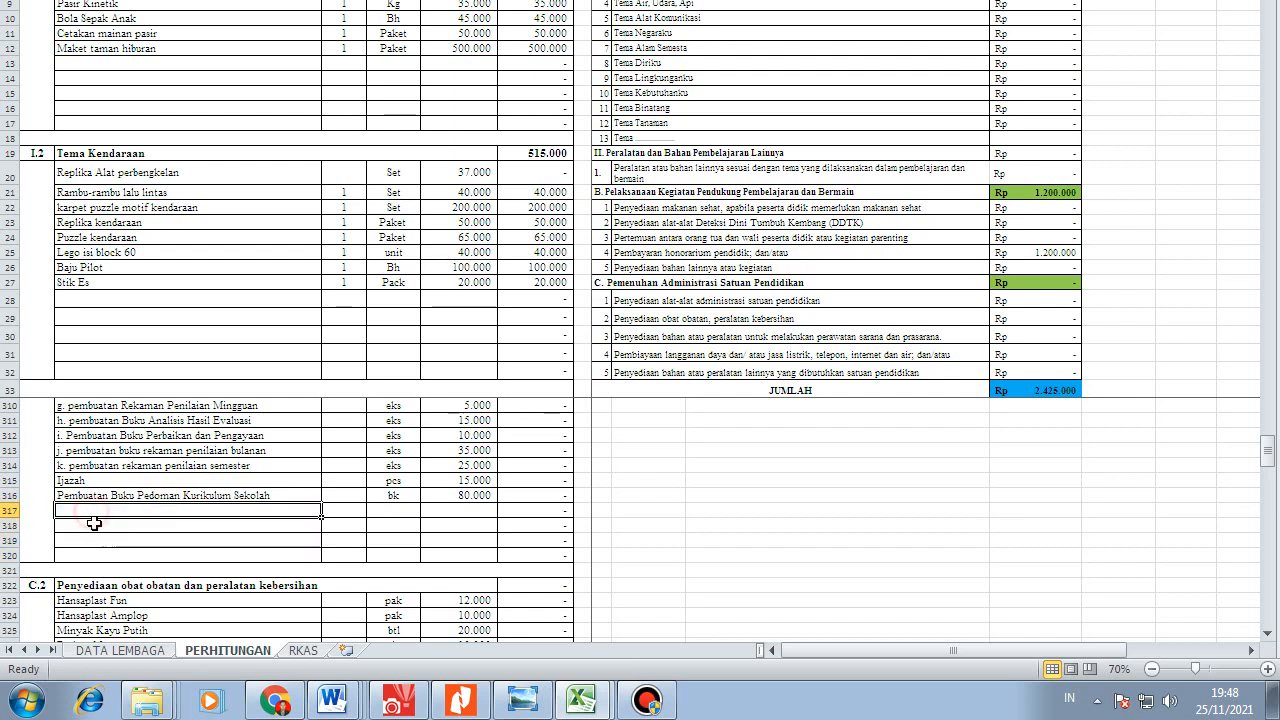
click(95, 527)
click(98, 541)
click(100, 559)
click(230, 524)
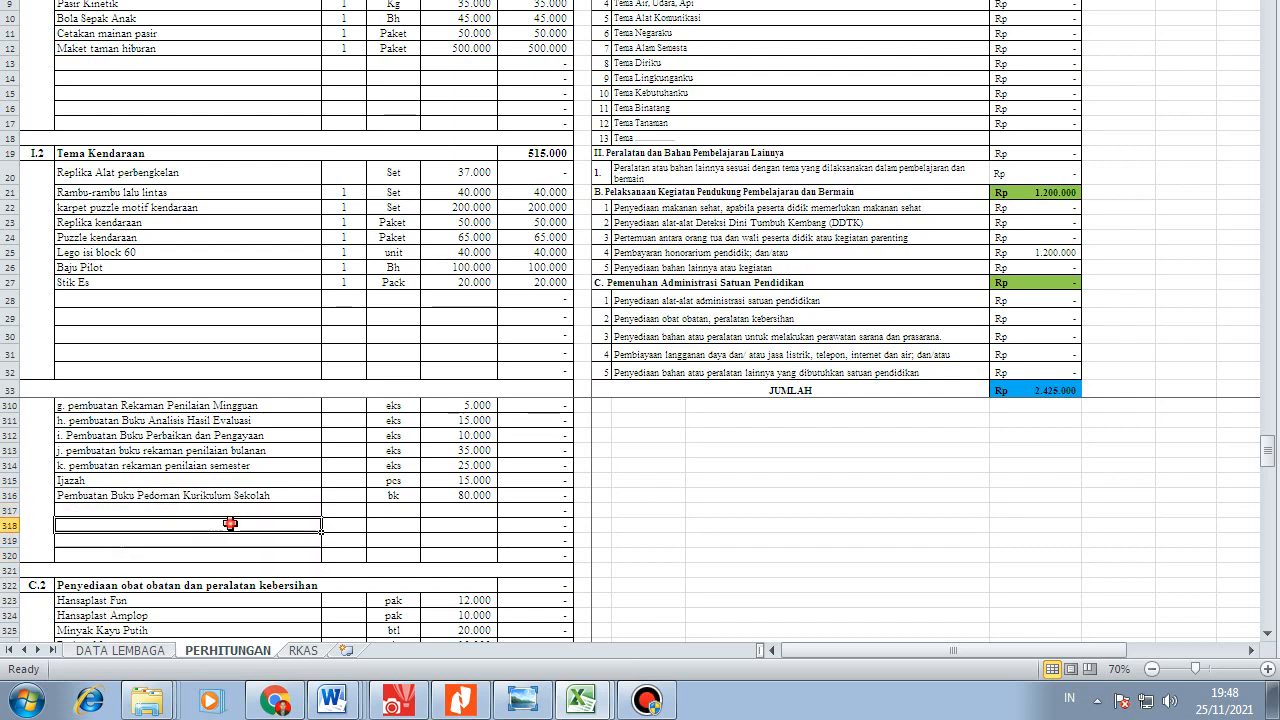
- Review the section C.2 list, Penyediaan obat obatan dan peralatan kebersihan, including the Handsoap and Masker Medis rows
scroll(260, 538, down, 2)
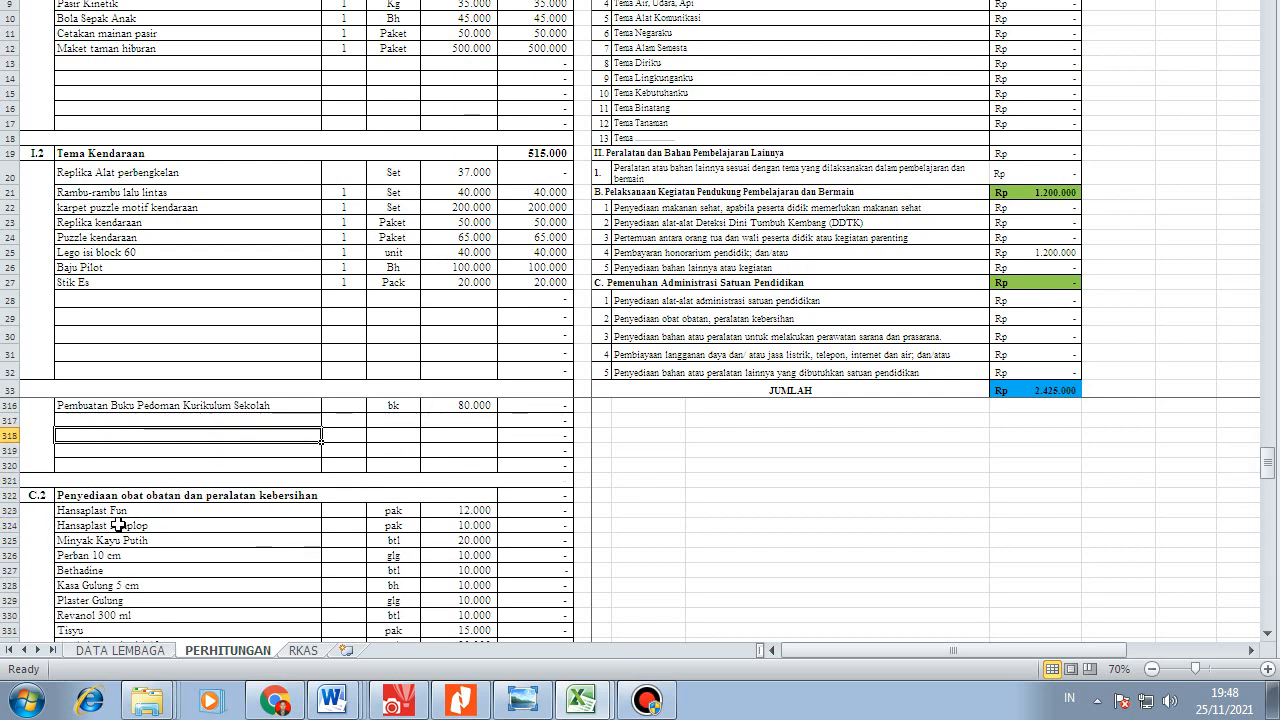
scroll(150, 520, down, 1)
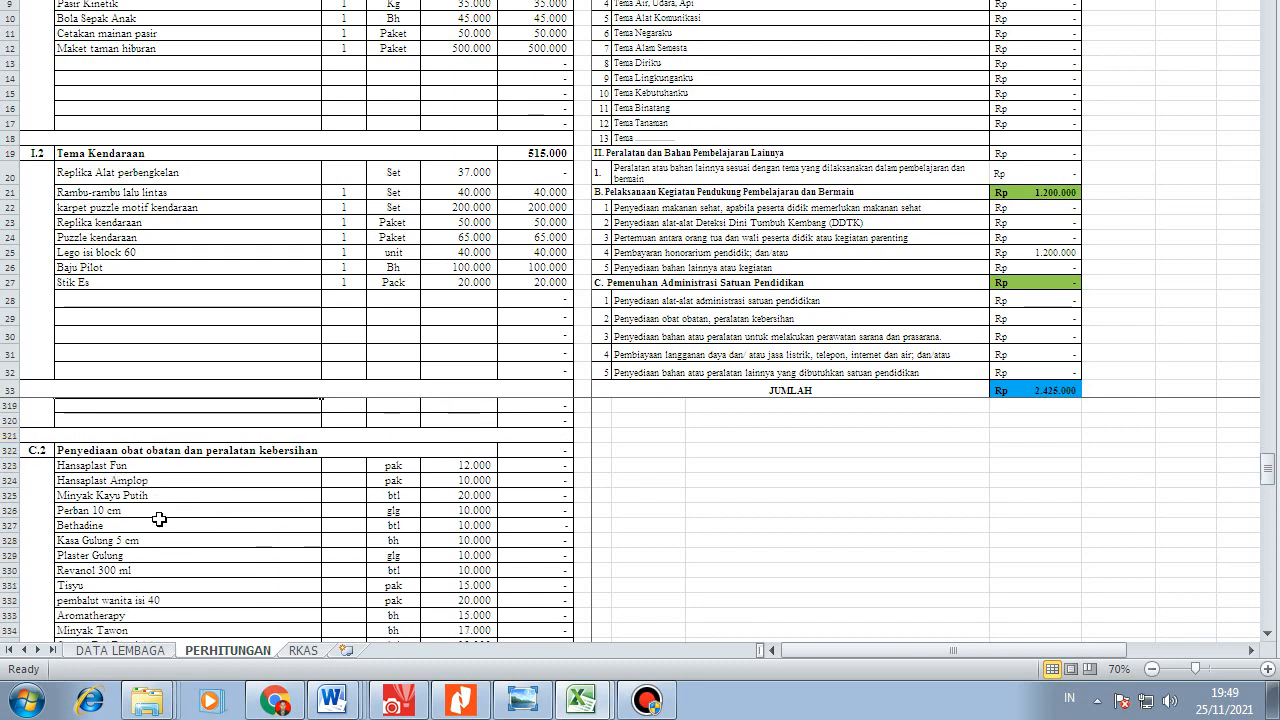
click(108, 481)
scroll(130, 505, down, 2)
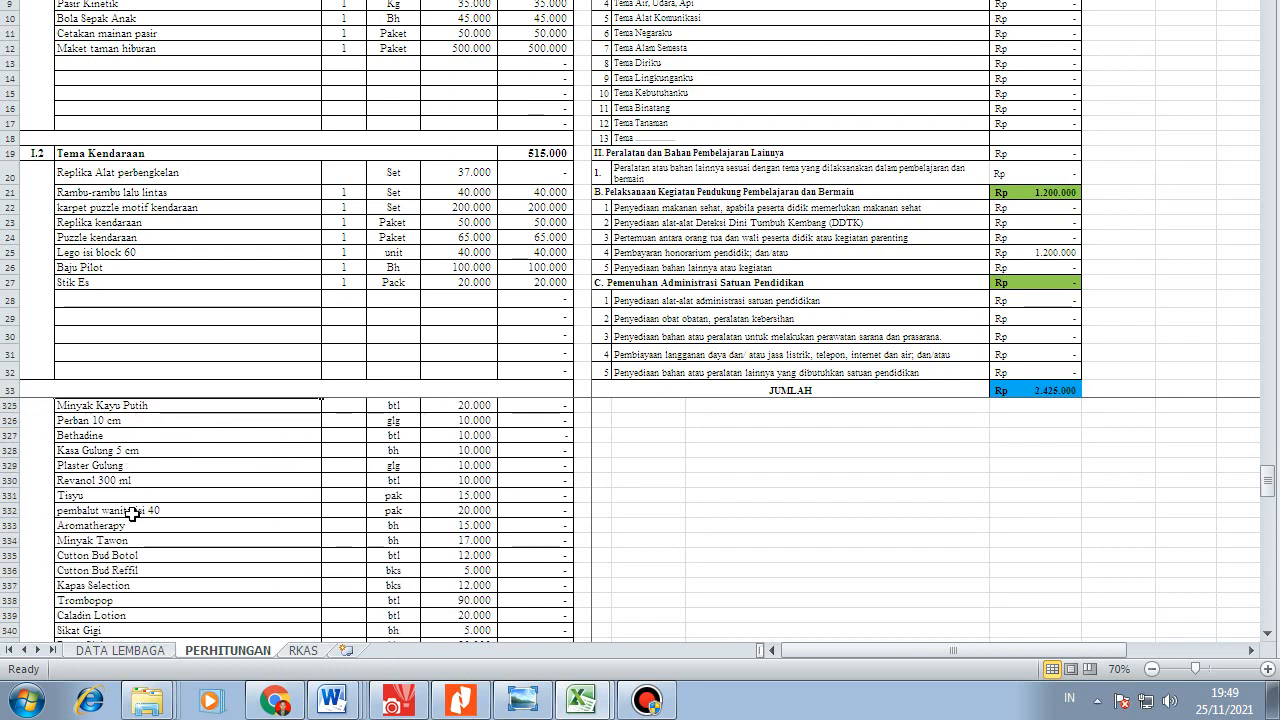
scroll(160, 494, down, 1)
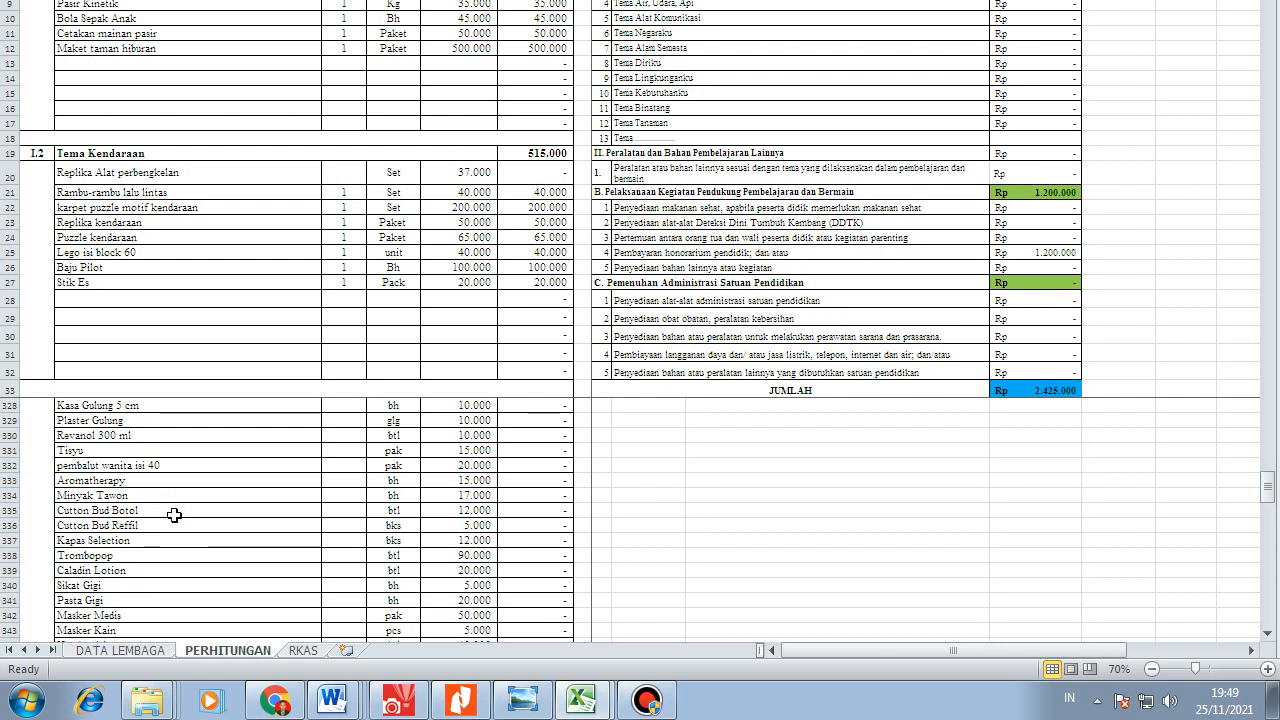
scroll(171, 519, down, 1)
scroll(172, 520, down, 3)
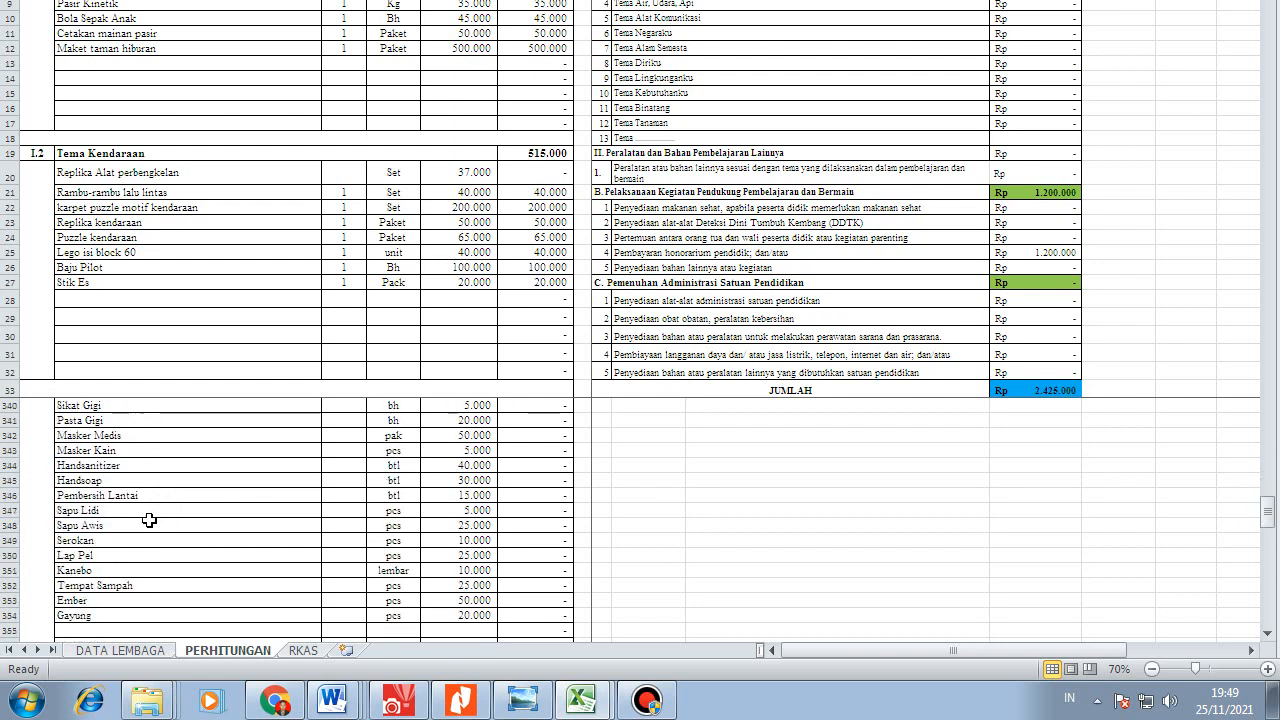
click(110, 481)
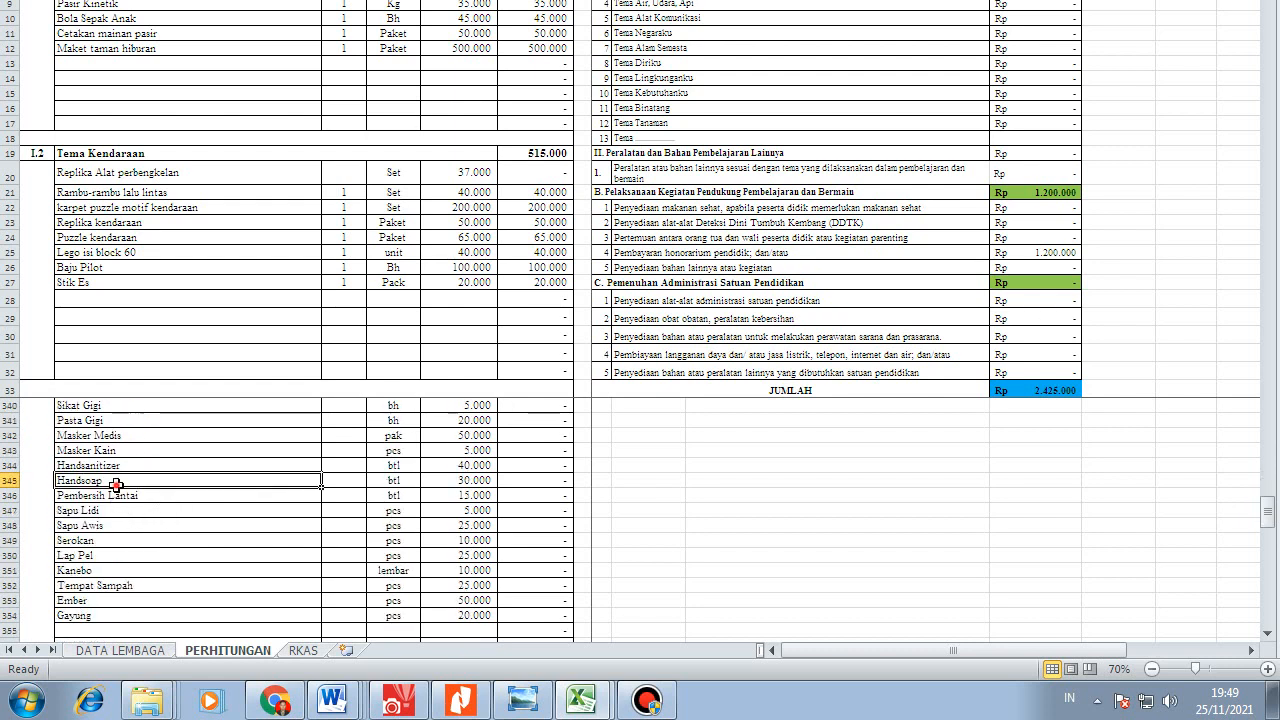
click(133, 437)
scroll(135, 447, up, 1)
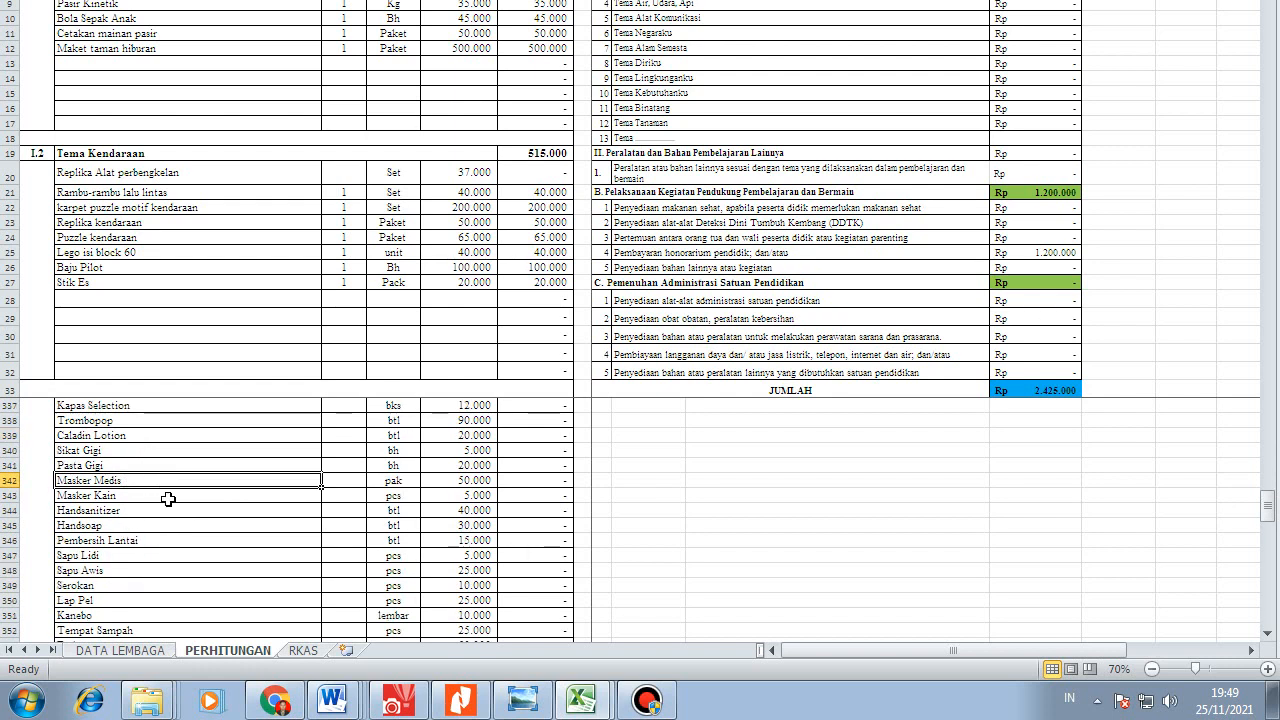
- Review the remaining section C.2 hygiene items, from Masker Kain and Handsoap to Ember and Gayung
click(168, 498)
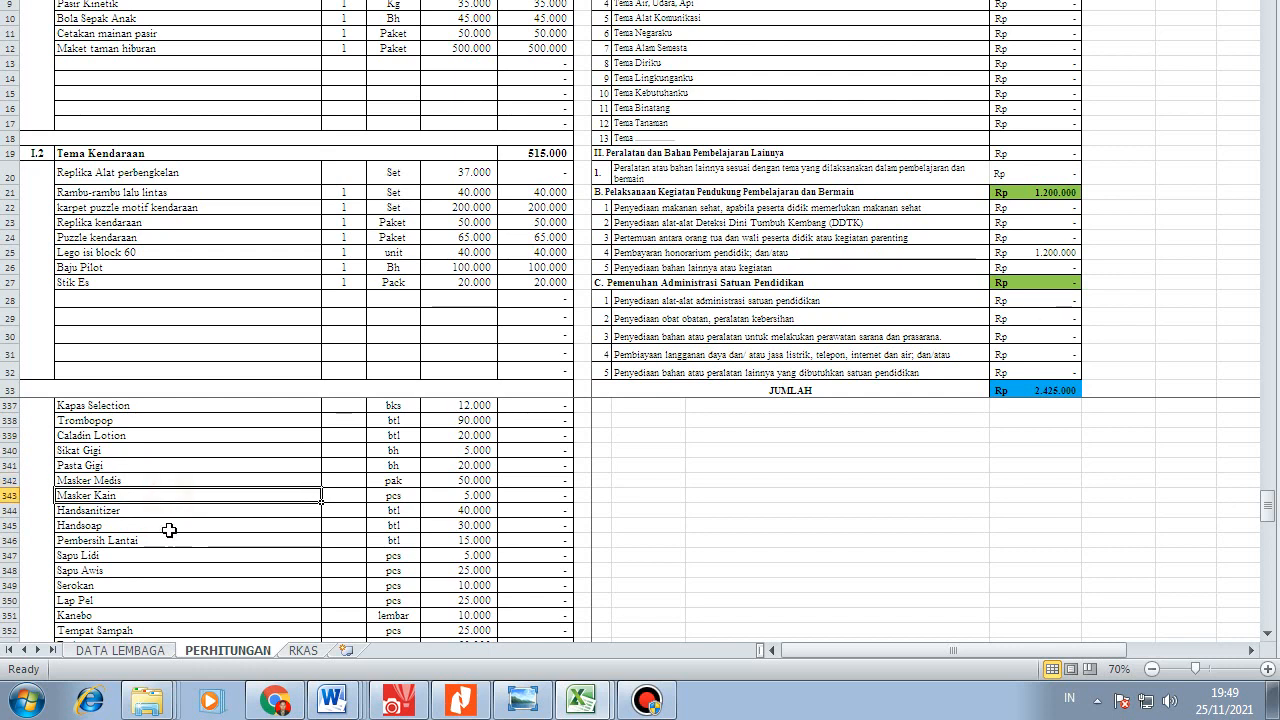
click(169, 527)
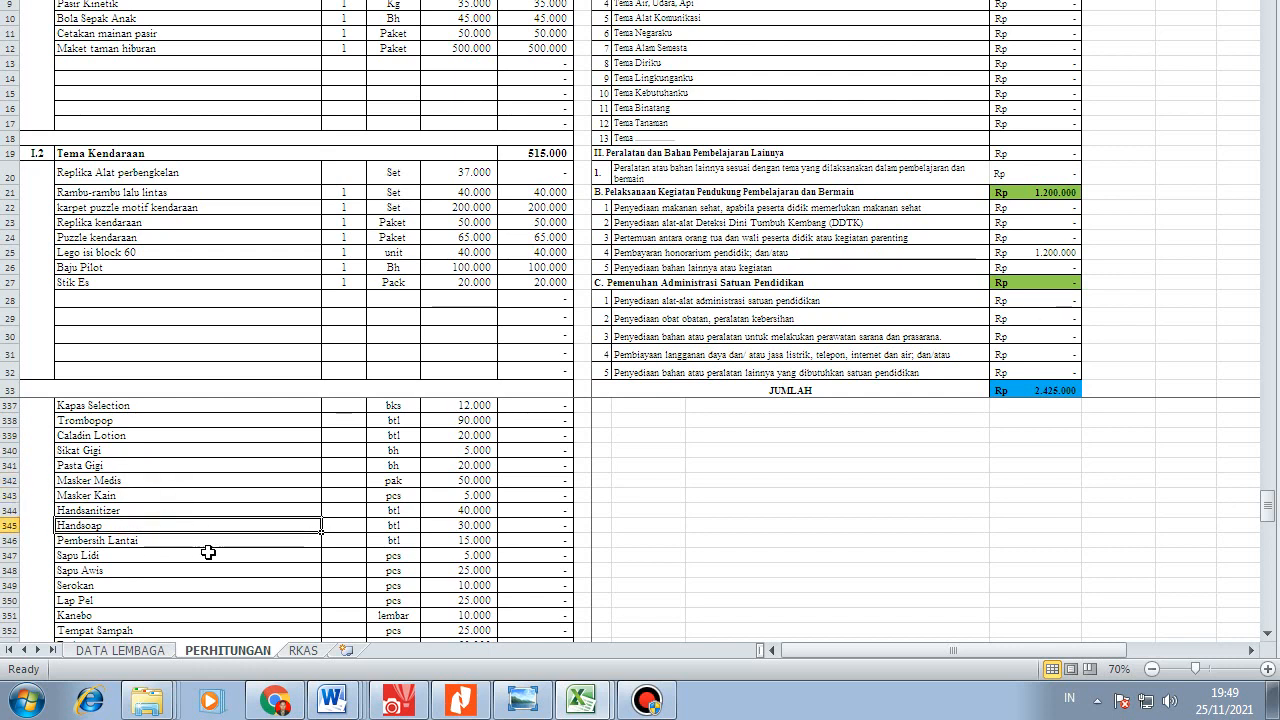
scroll(145, 545, down, 1)
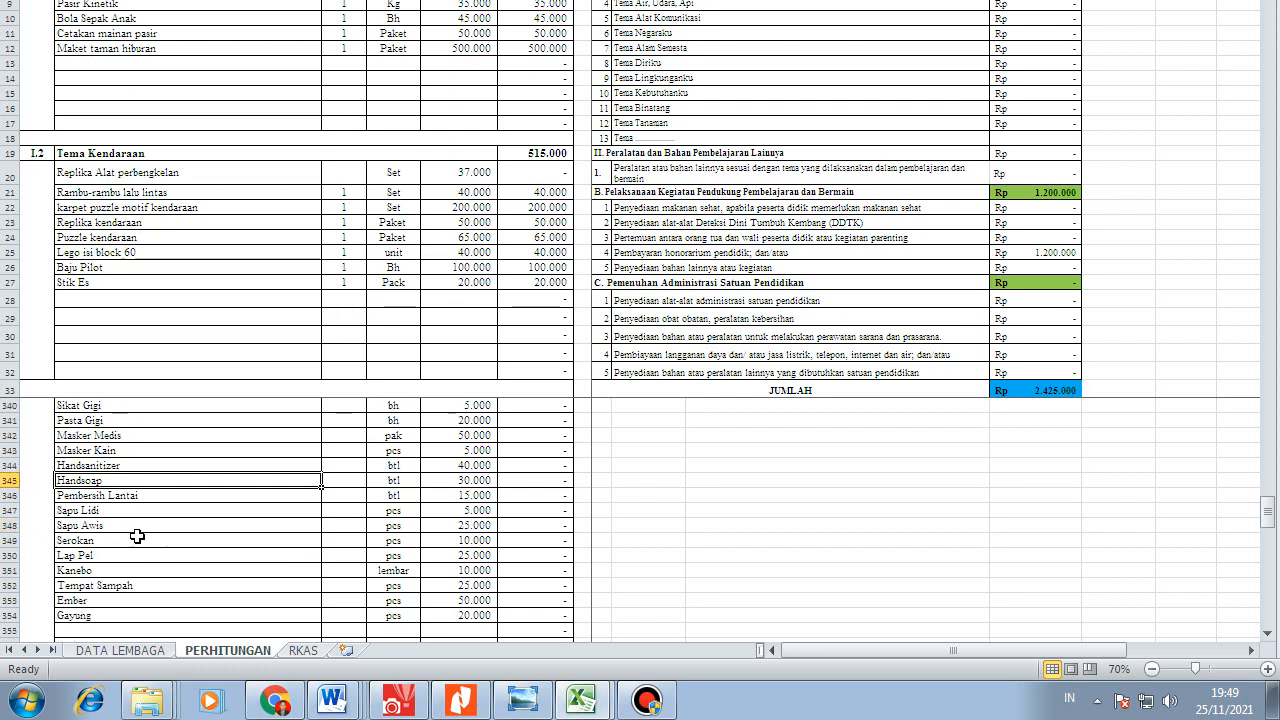
scroll(150, 537, down, 2)
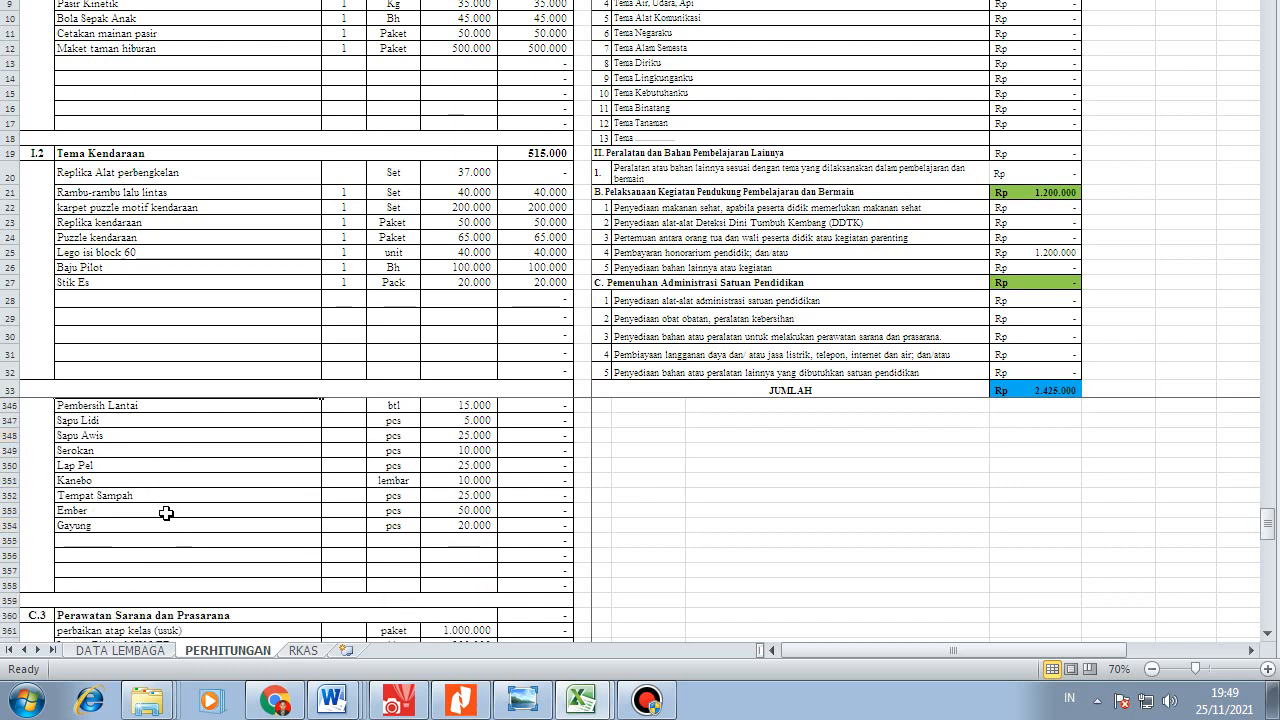
scroll(166, 513, up, 5)
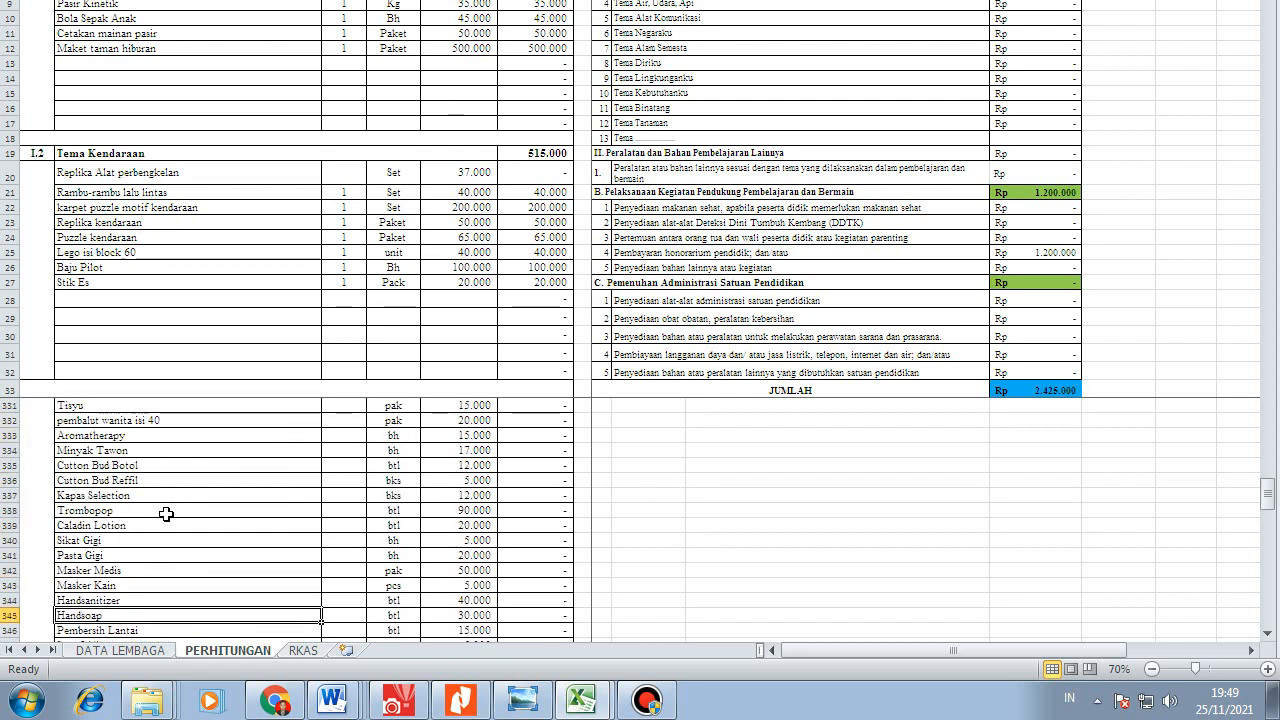
scroll(164, 519, down, 8)
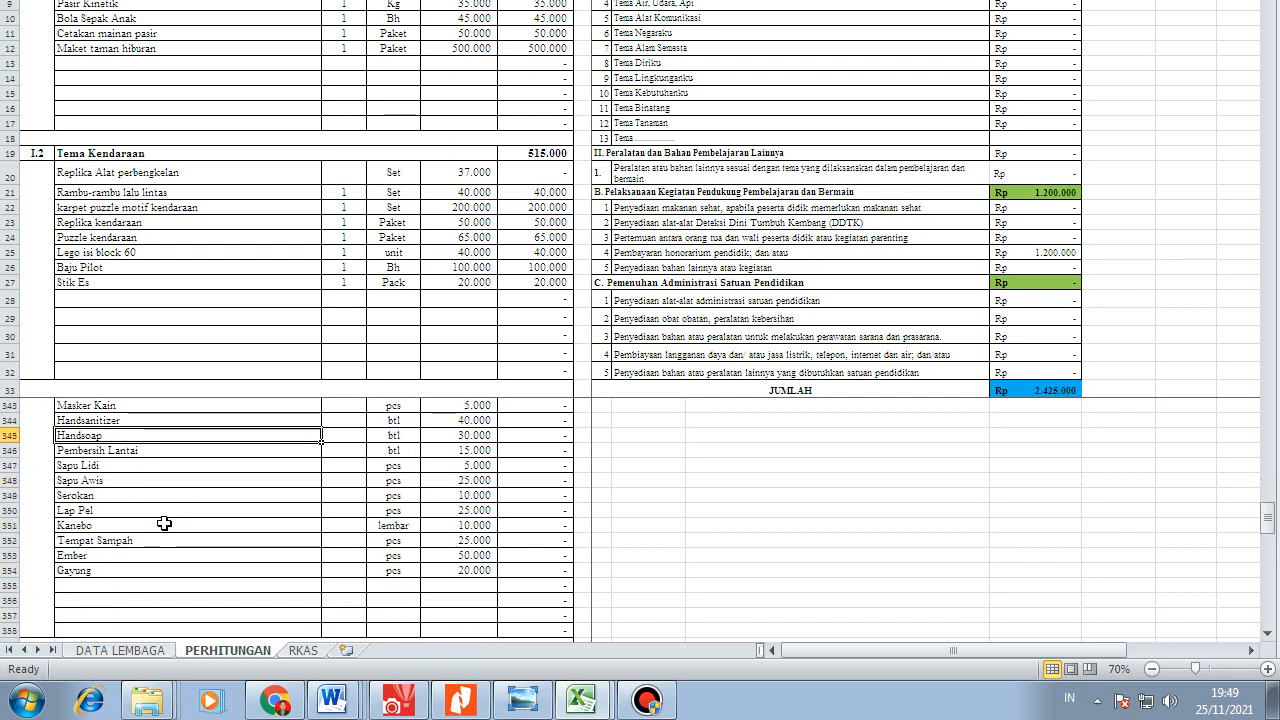
- Examine the start of section C.3, Perawatan Sarana dan Prasarana, focusing on the Kunci, Kabel and Saklar rows
click(136, 481)
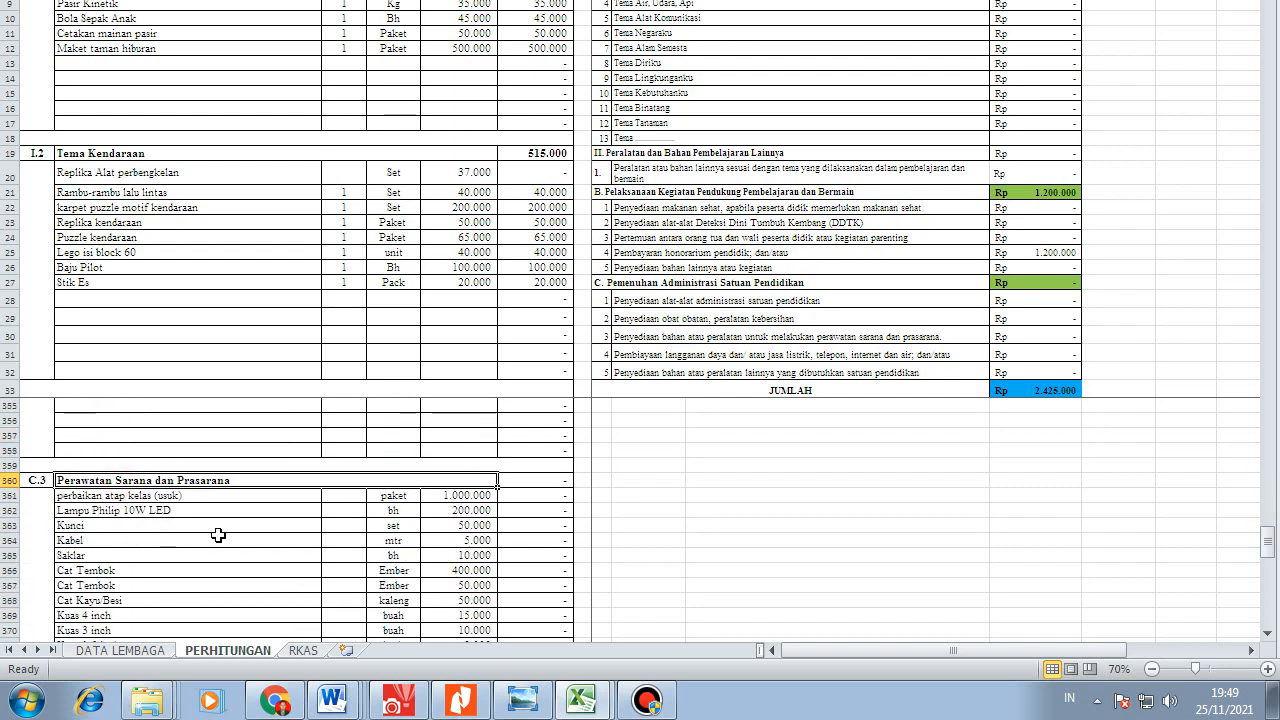
scroll(218, 534, down, 1)
click(220, 481)
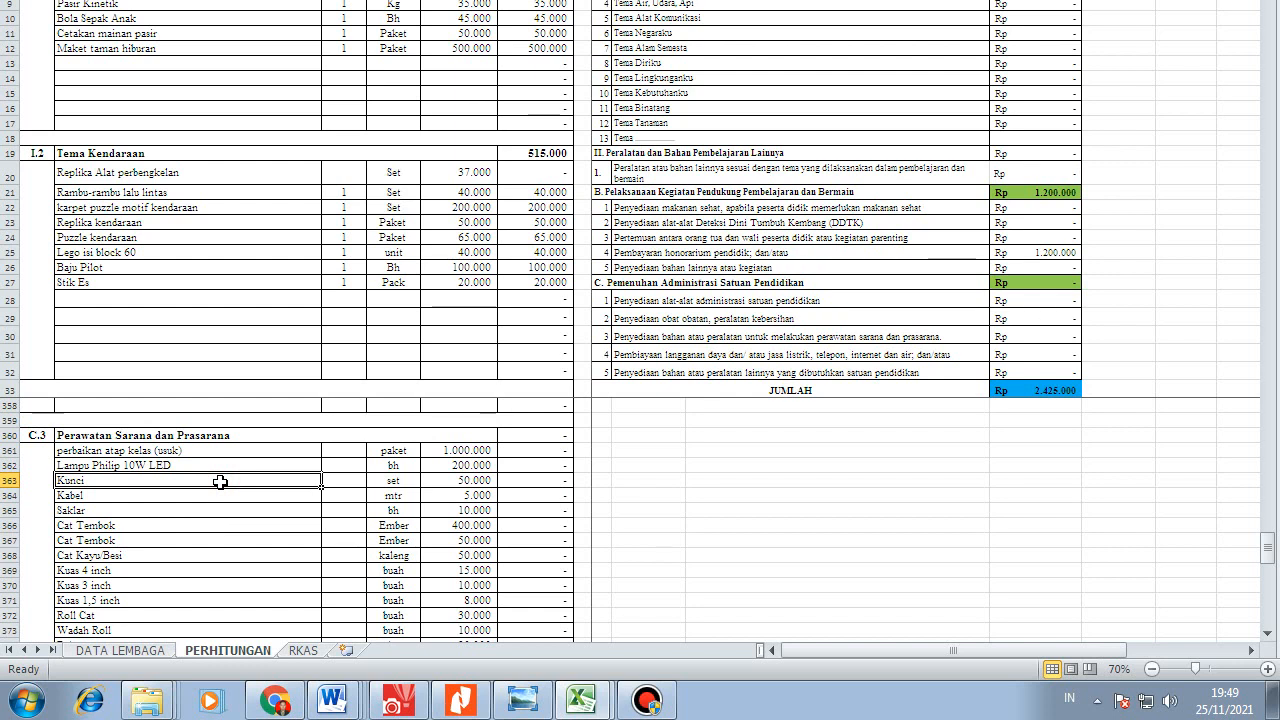
click(190, 525)
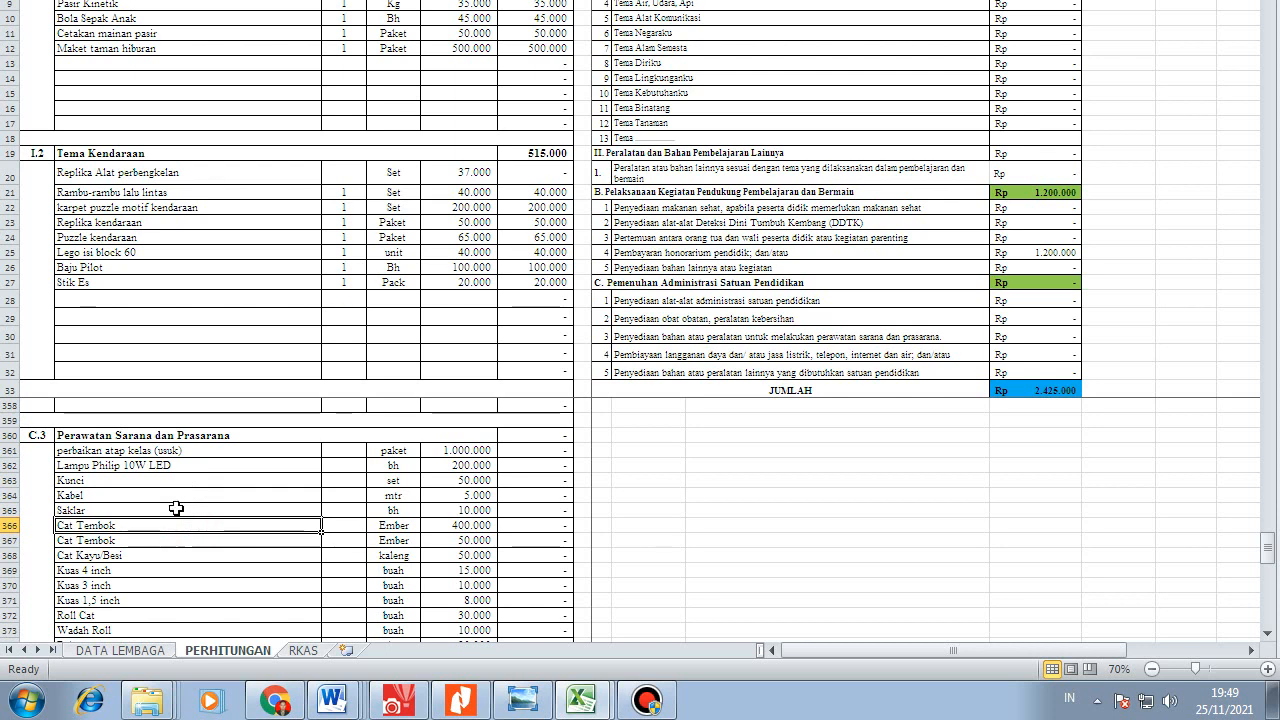
click(170, 494)
click(196, 479)
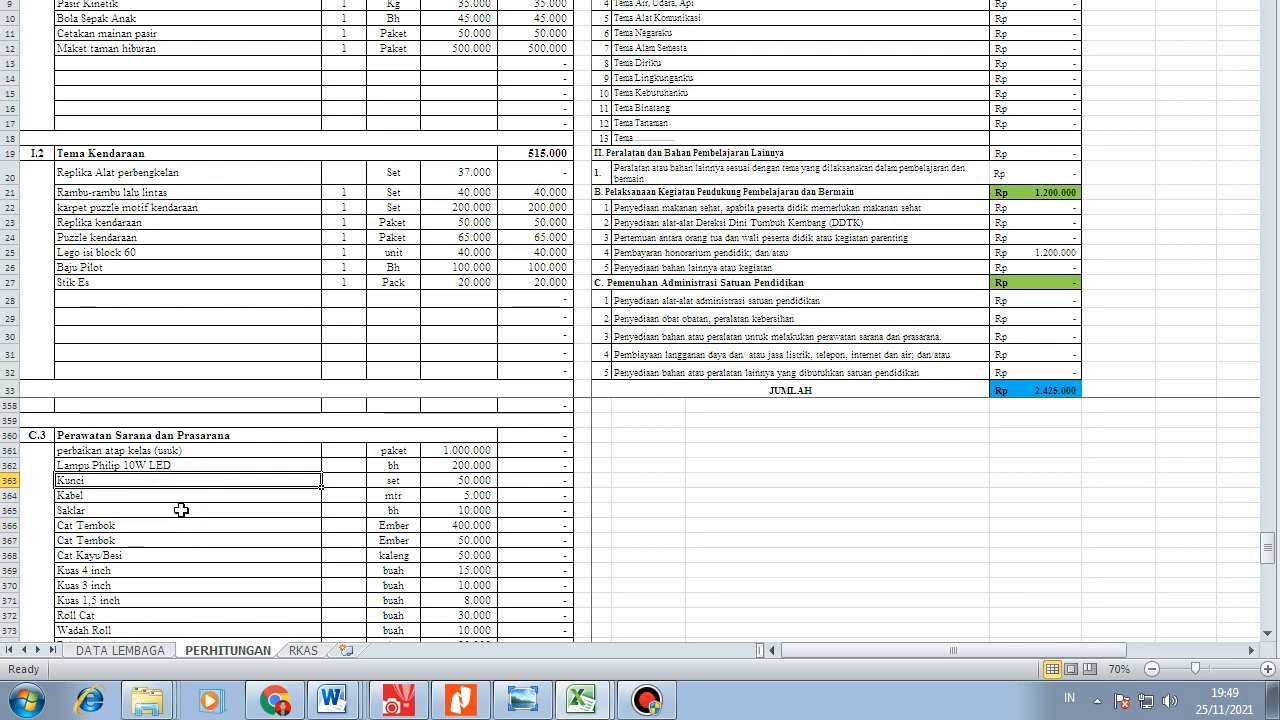
click(190, 497)
click(189, 512)
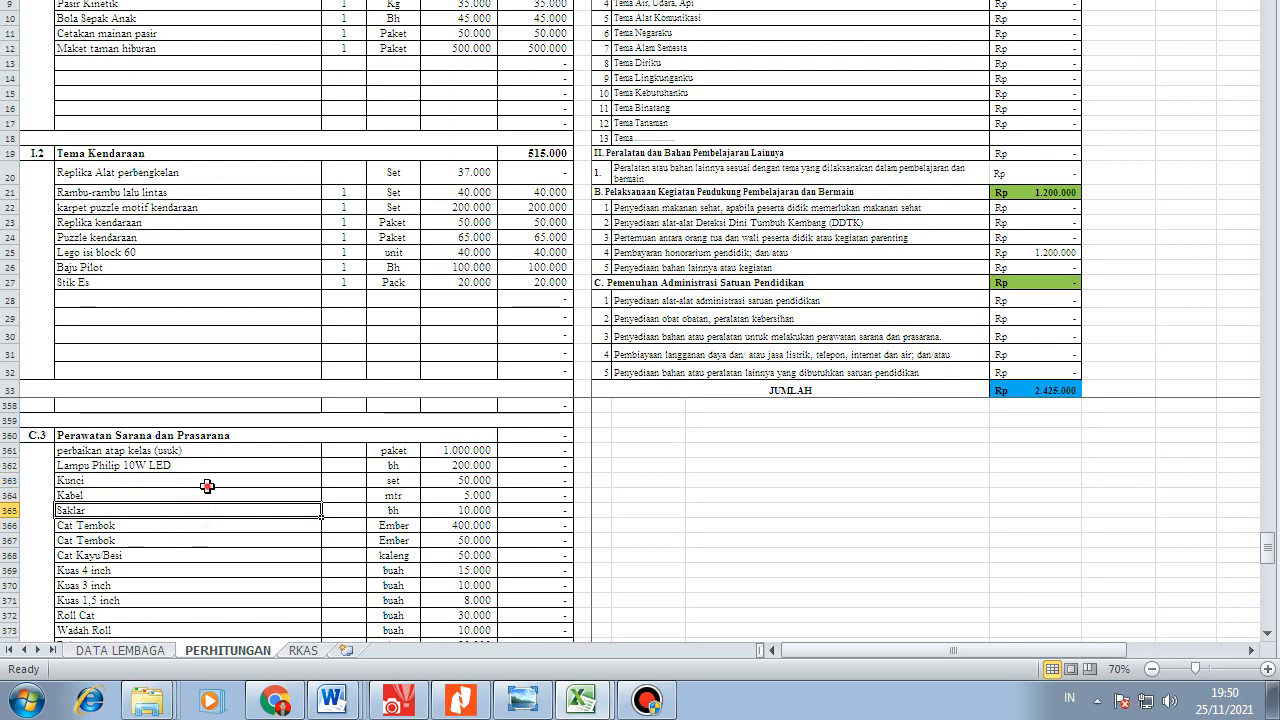
click(206, 484)
click(207, 509)
click(212, 494)
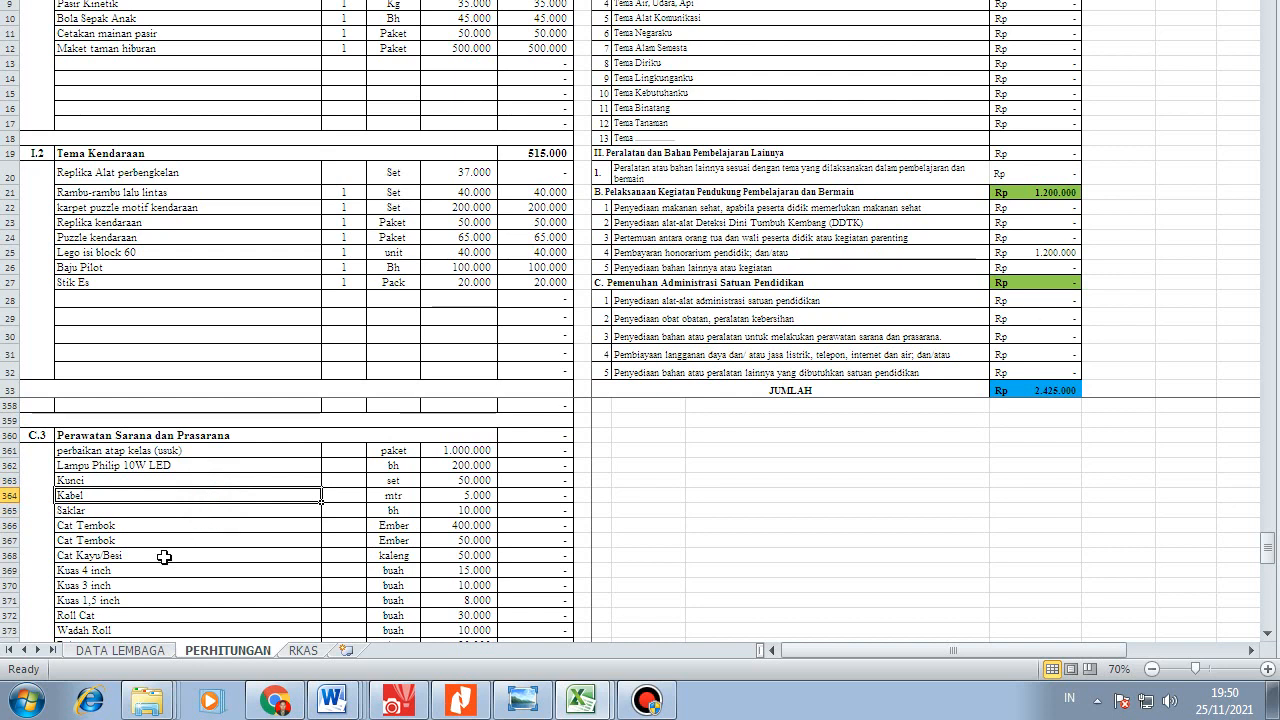
click(189, 481)
- Review the C.3 painting supplies, including the Cat Tembok, Cat Kayu/Besi, Kuas and Roll Cat rows
scroll(184, 518, down, 1)
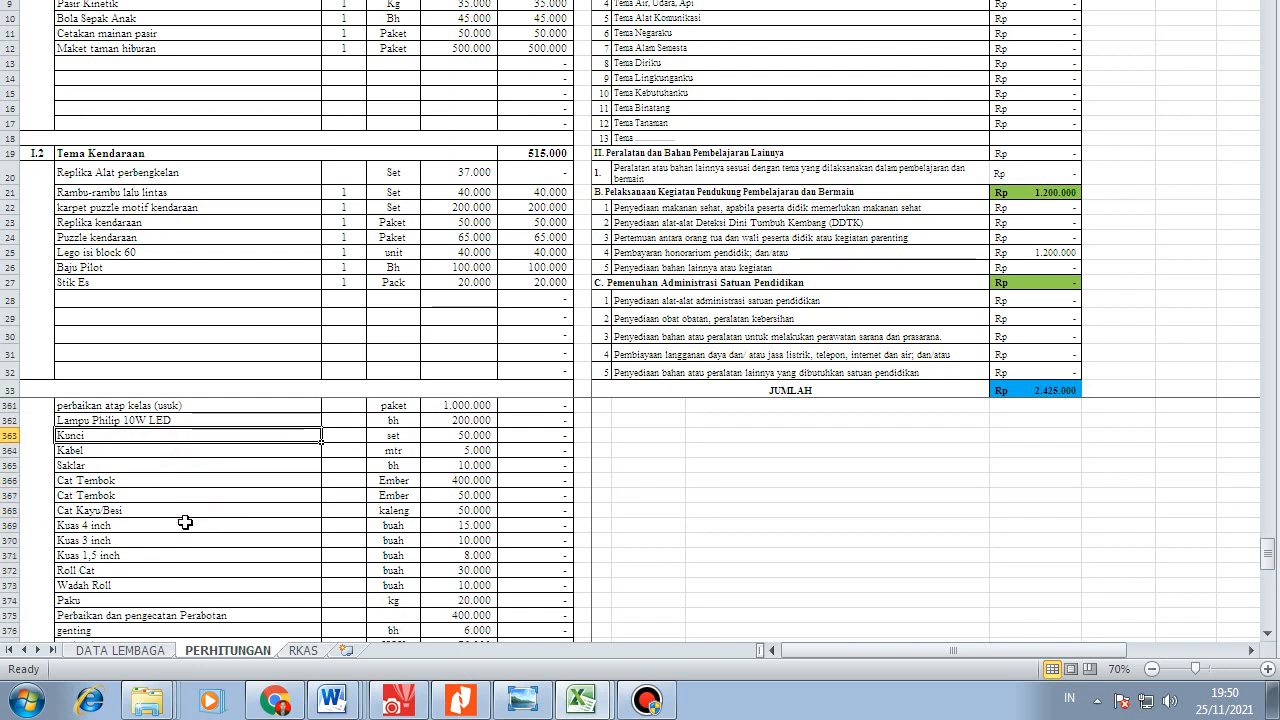
click(140, 494)
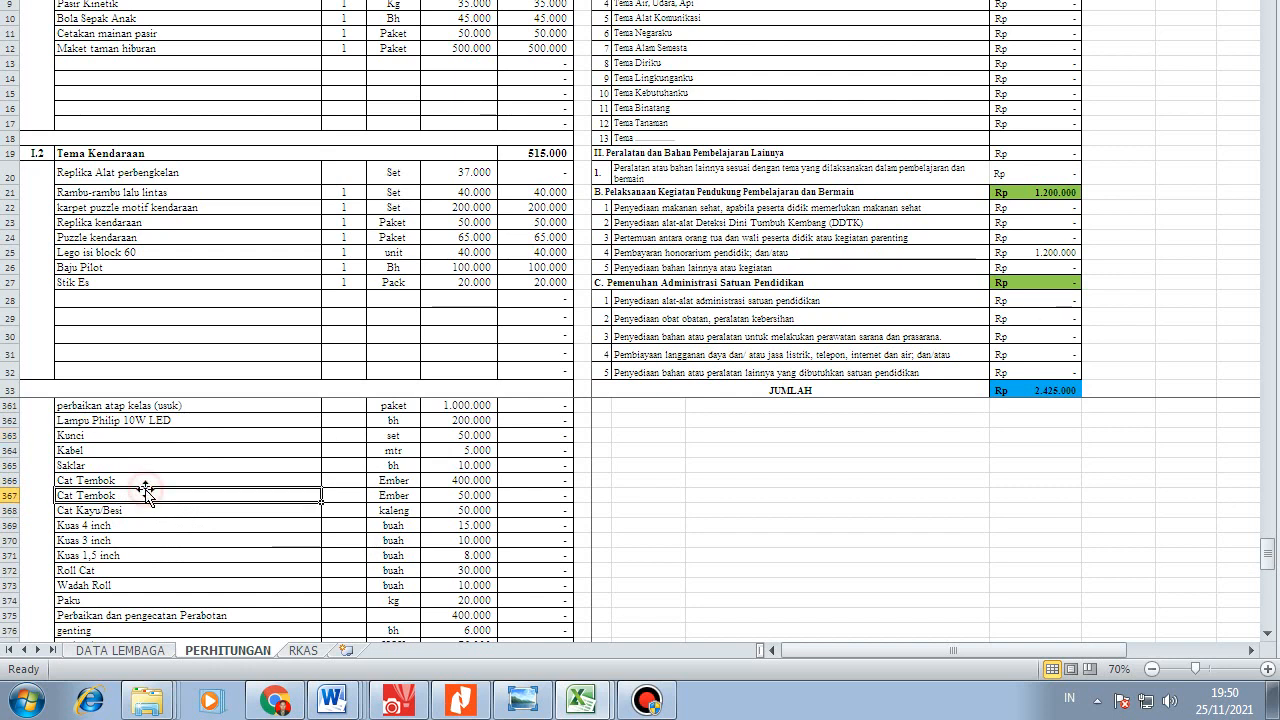
scroll(167, 540, down, 1)
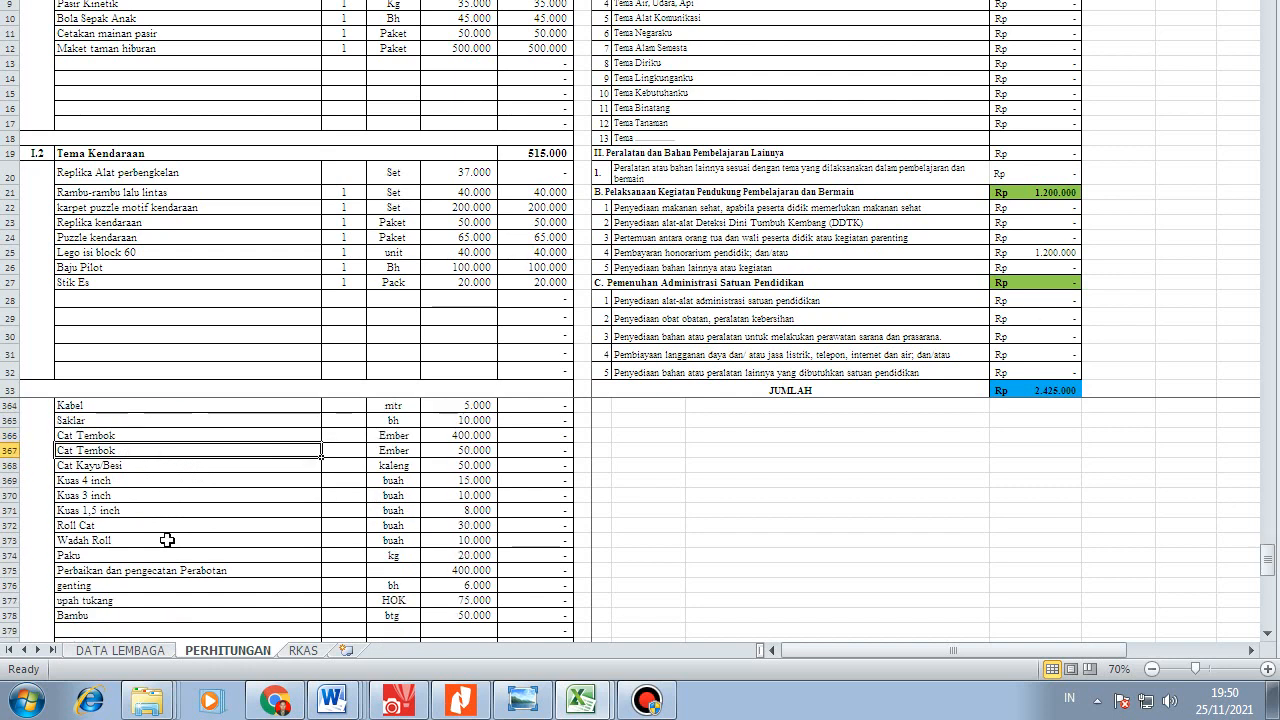
click(166, 531)
scroll(168, 535, down, 2)
scroll(175, 537, up, 5)
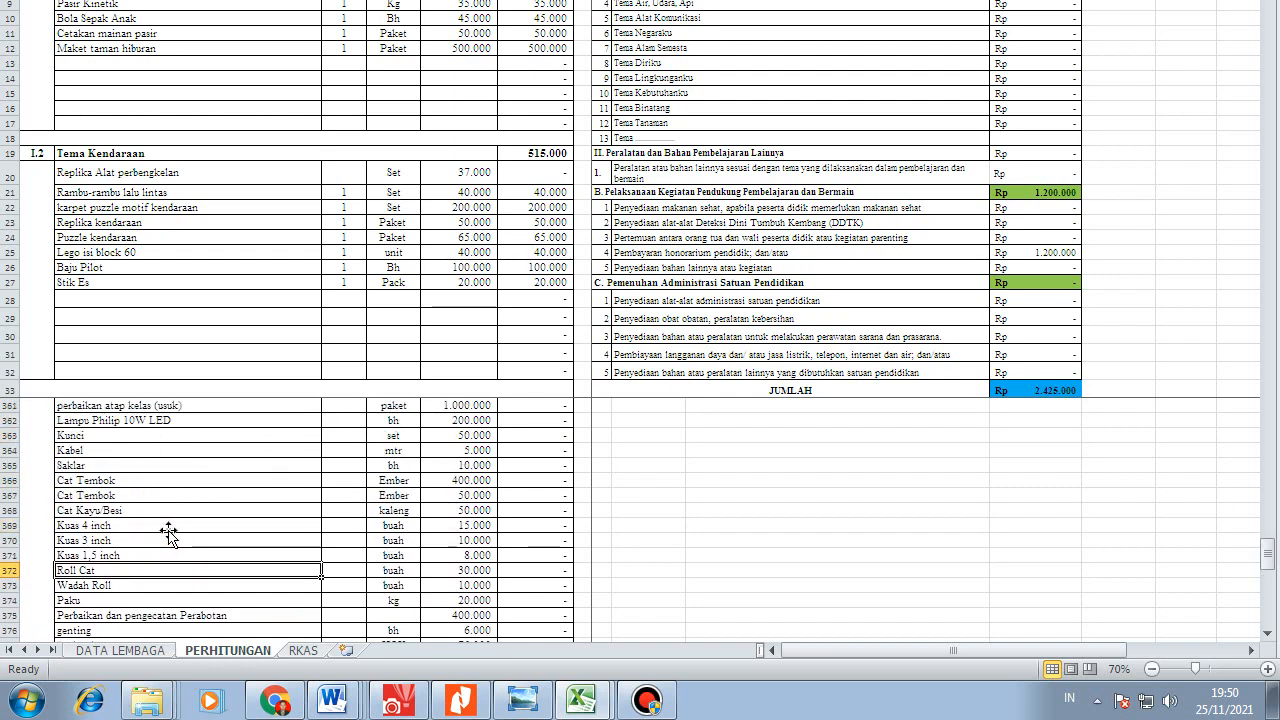
click(182, 540)
scroll(177, 537, down, 1)
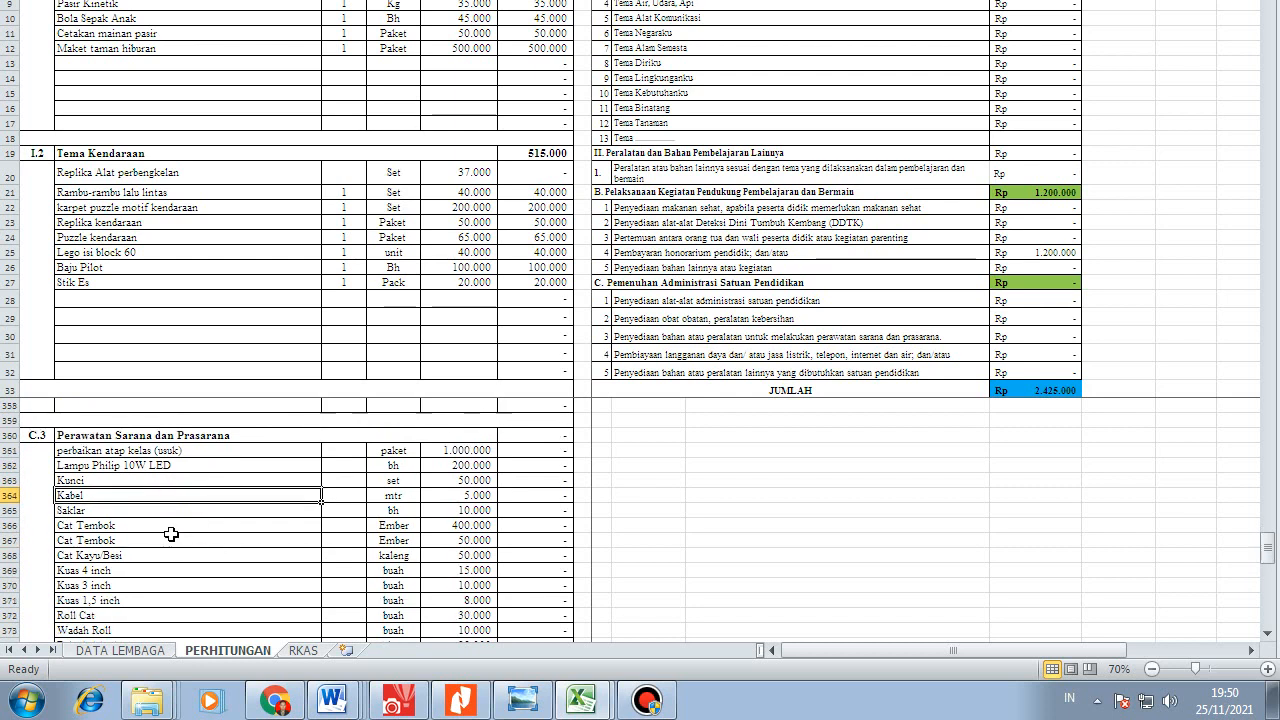
click(177, 527)
scroll(173, 535, down, 1)
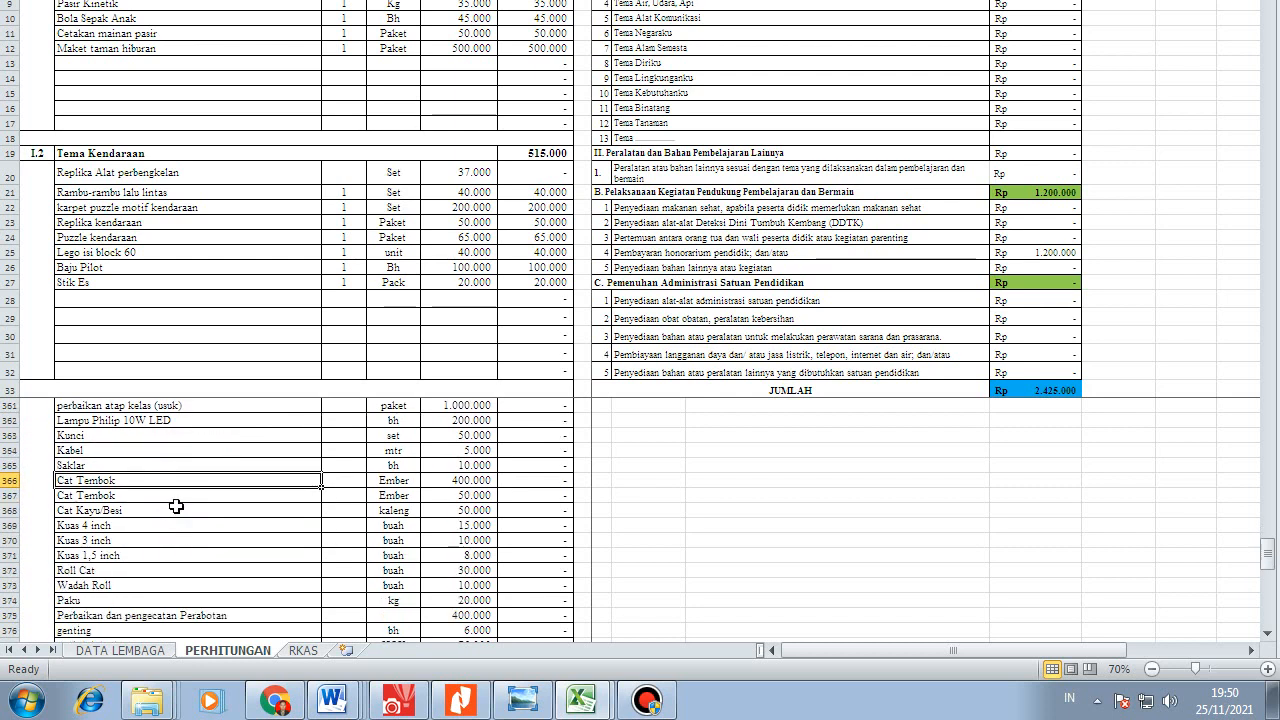
click(176, 509)
scroll(177, 520, down, 2)
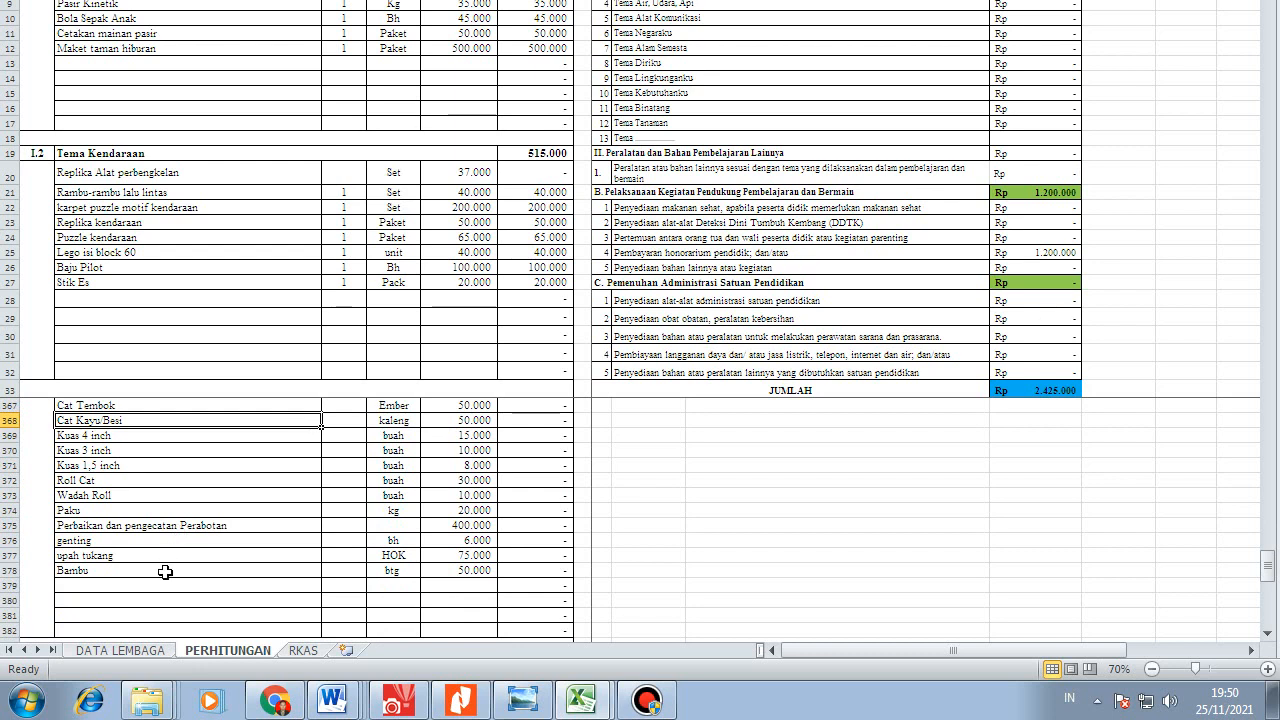
- Examine the last C.3 repair items: Paku, Perbaikan dan pengecatan Perabotan, genting, upah tukang and Bambu, plus the blank rows below
click(165, 571)
scroll(166, 574, down, 1)
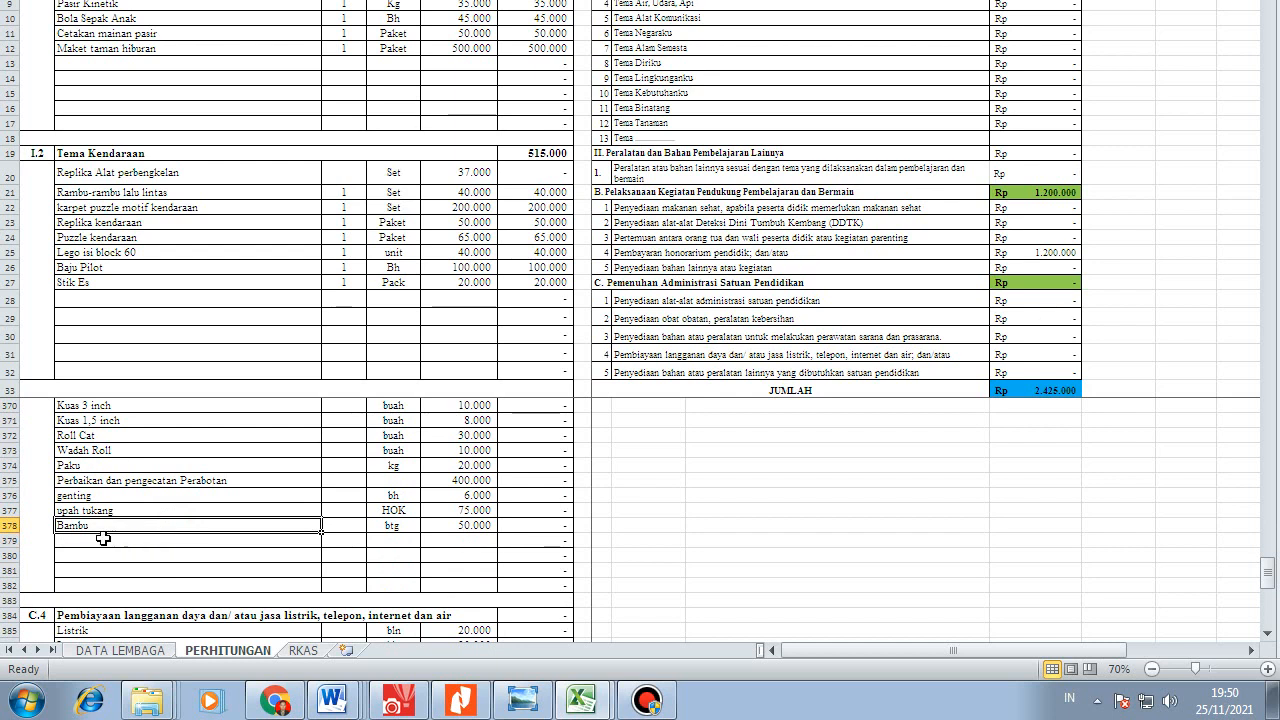
click(168, 497)
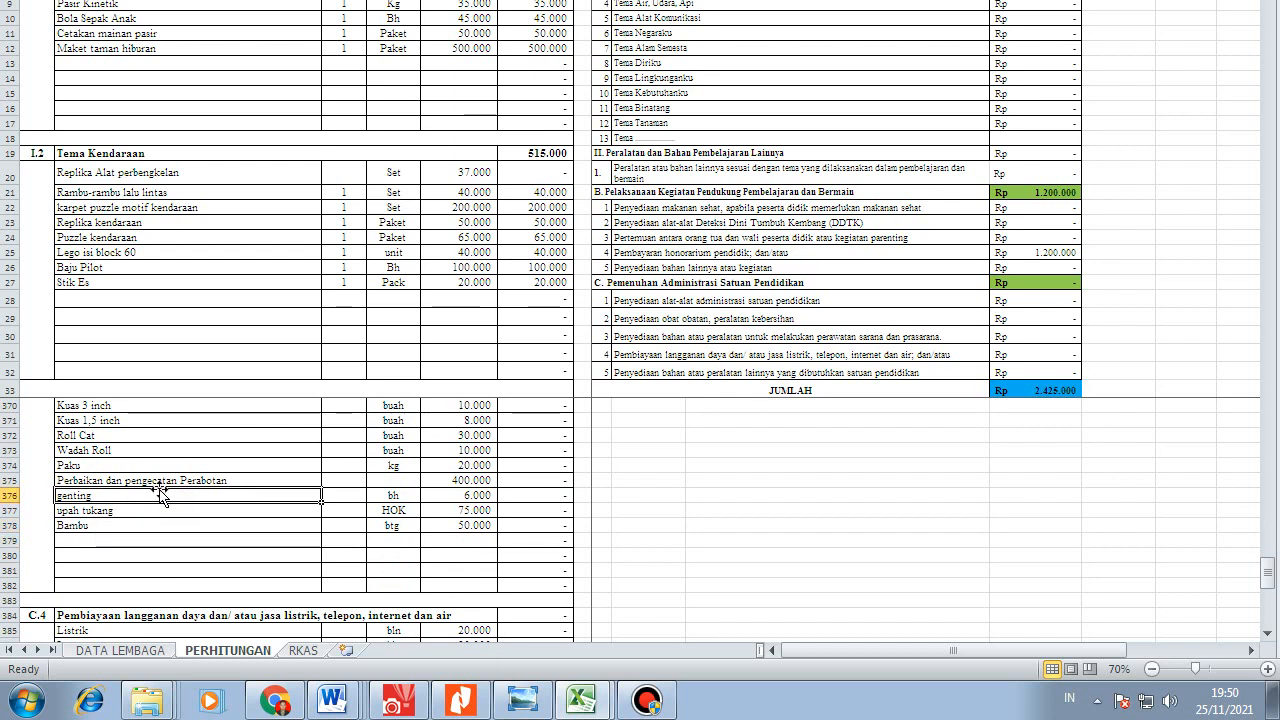
scroll(152, 497, up, 1)
click(140, 525)
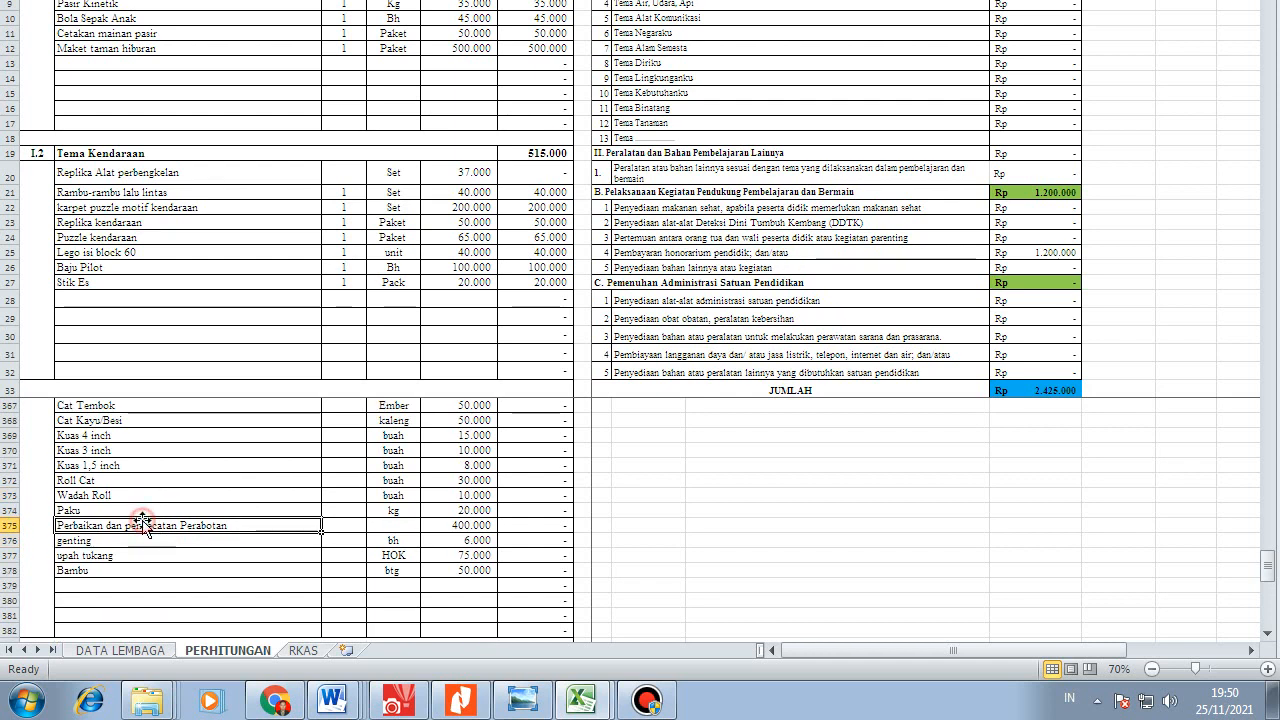
click(148, 508)
click(122, 539)
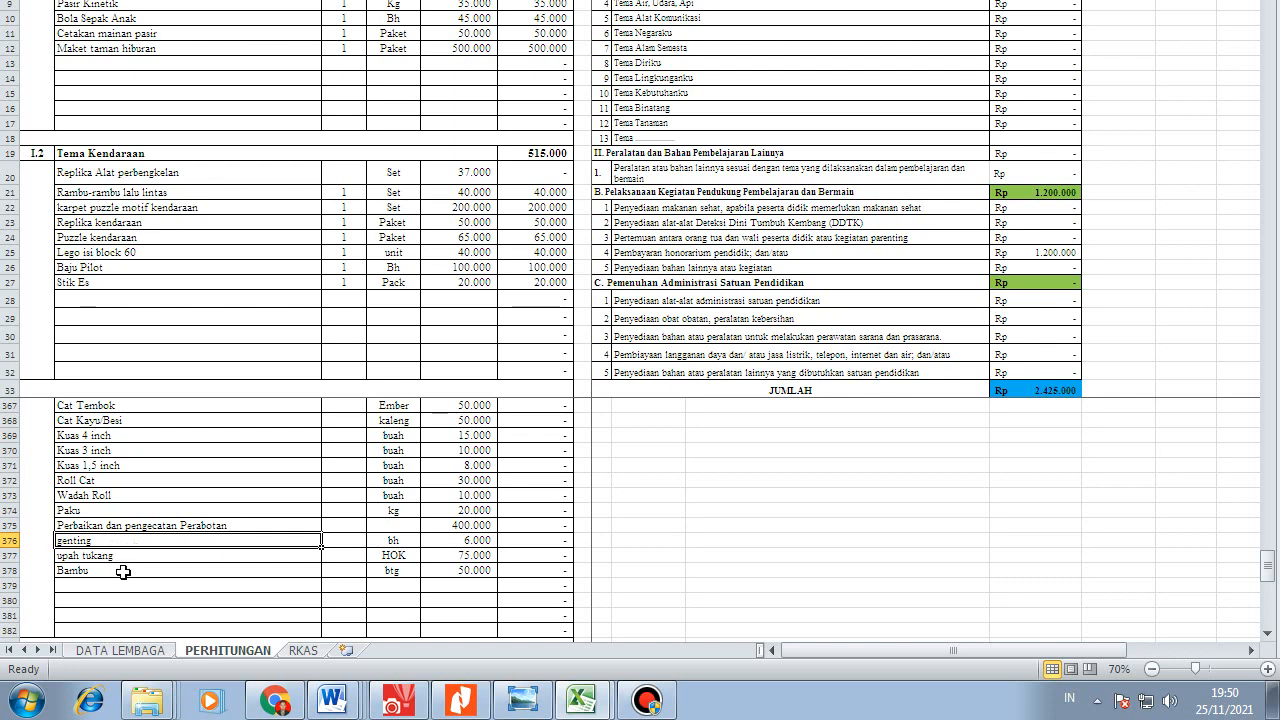
click(122, 571)
click(137, 555)
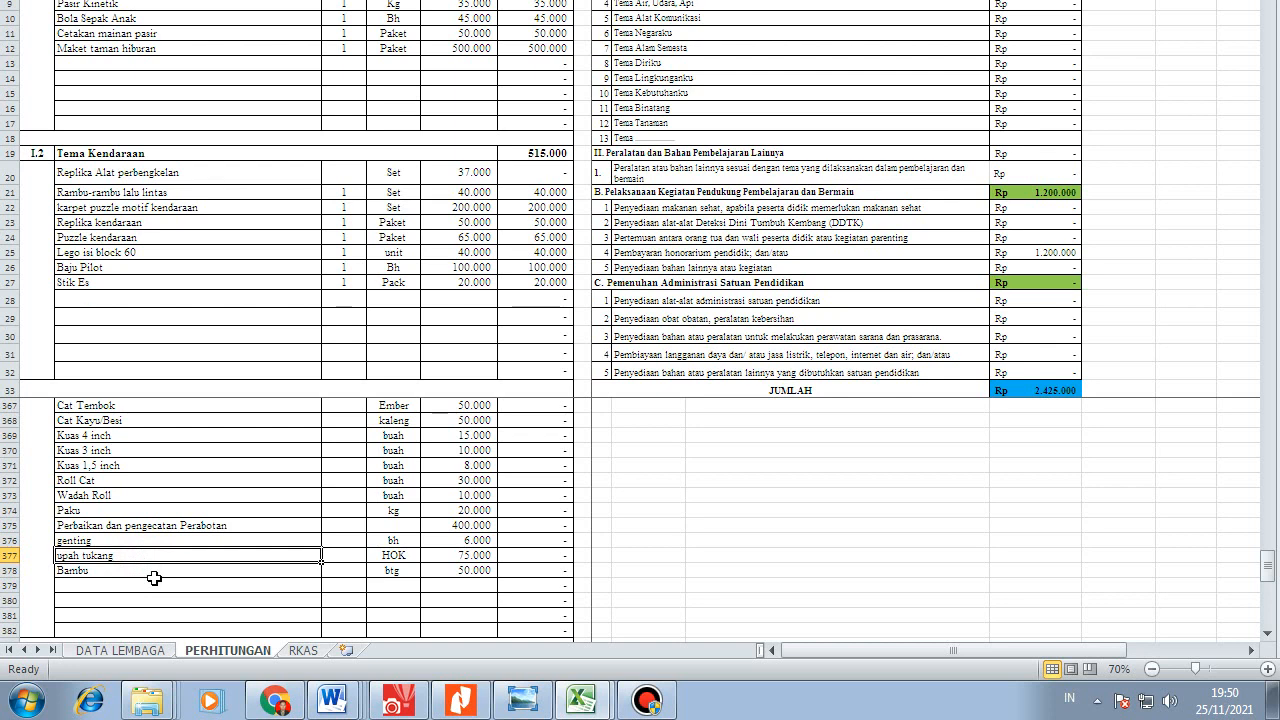
click(152, 584)
click(167, 555)
scroll(192, 543, up, 2)
scroll(240, 540, down, 3)
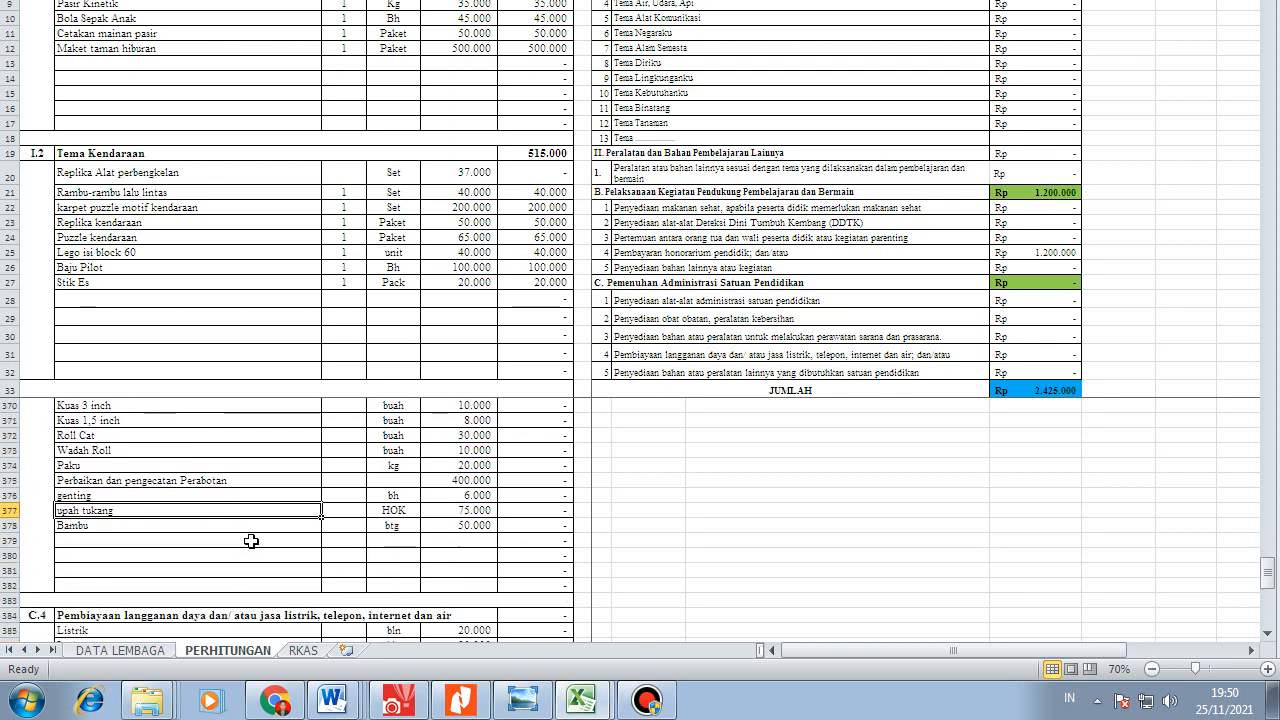
scroll(251, 540, up, 1)
- Review the Listrik, Internet and Air rows and the blank rows of section C.4, and look back over the C.3 items
scroll(251, 540, down, 4)
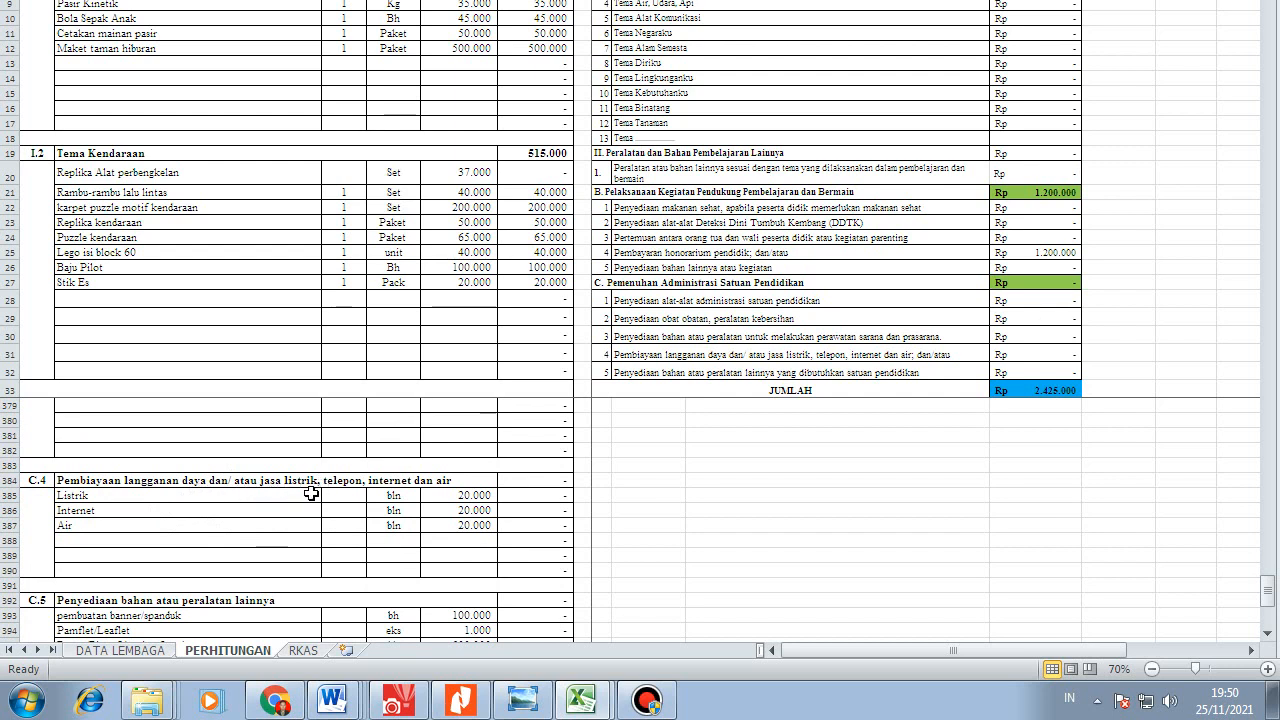
click(228, 525)
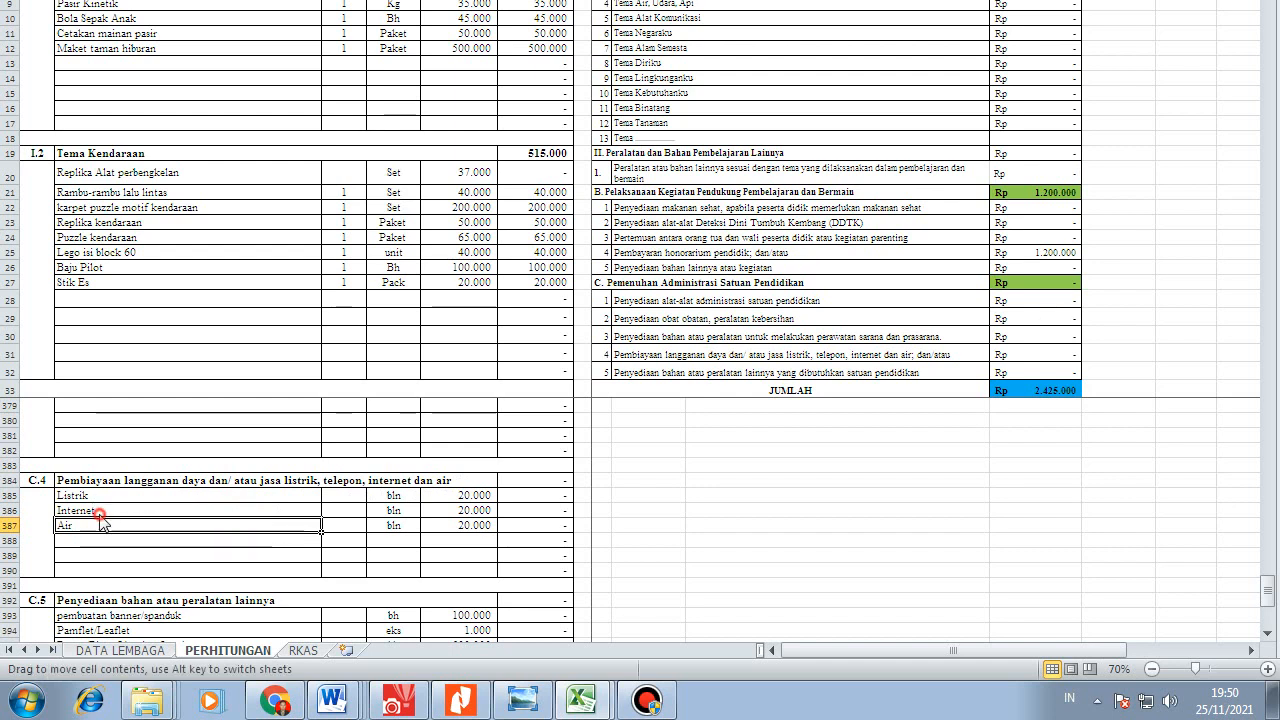
click(188, 539)
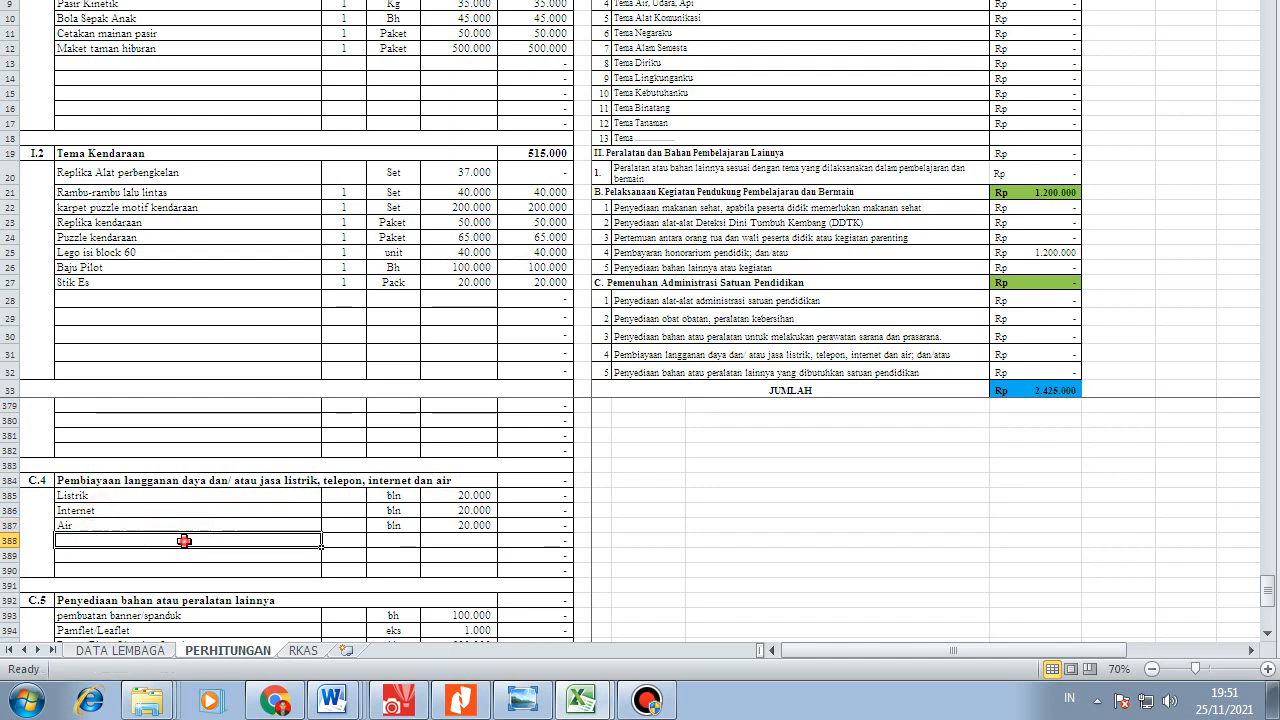
click(196, 525)
click(194, 539)
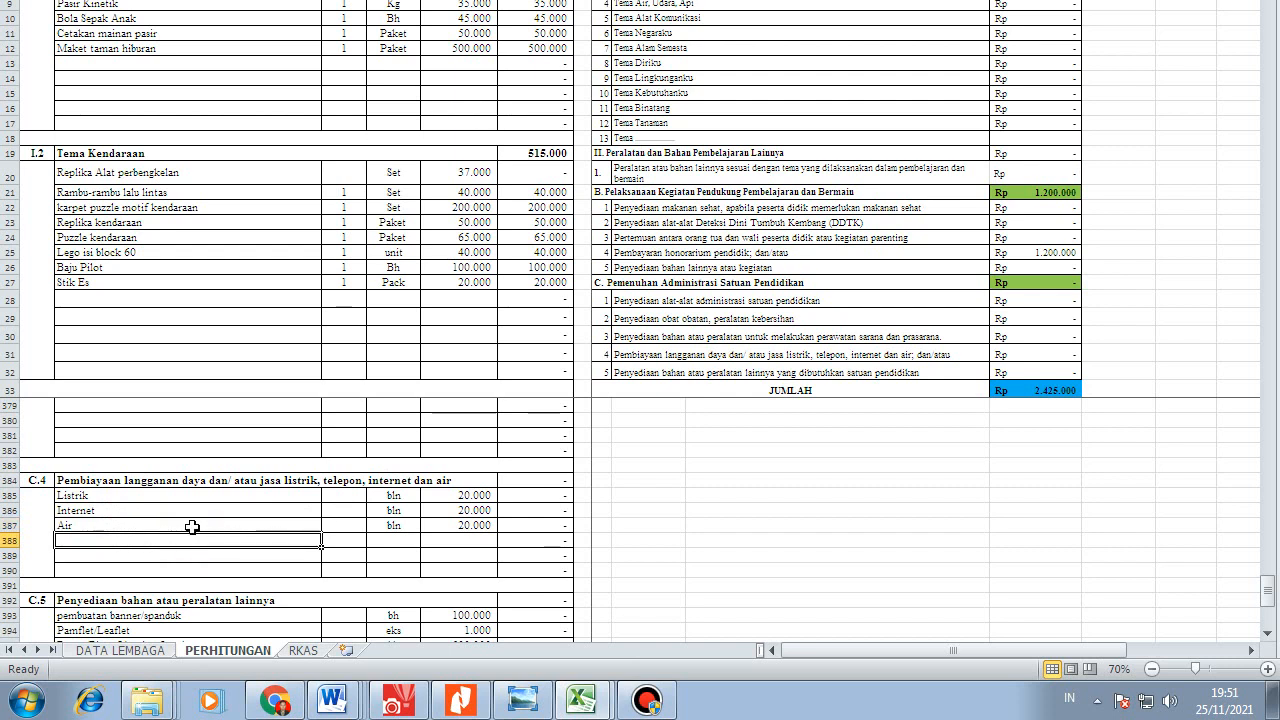
click(193, 525)
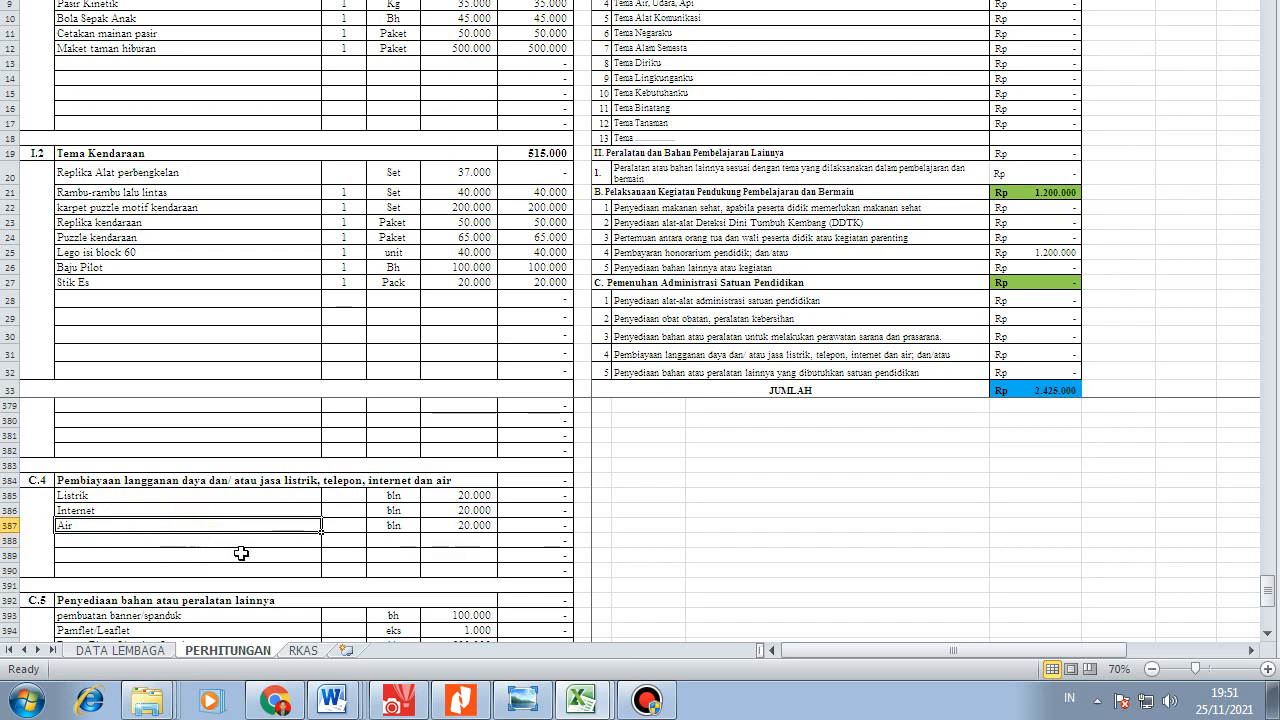
click(274, 555)
click(260, 524)
click(342, 496)
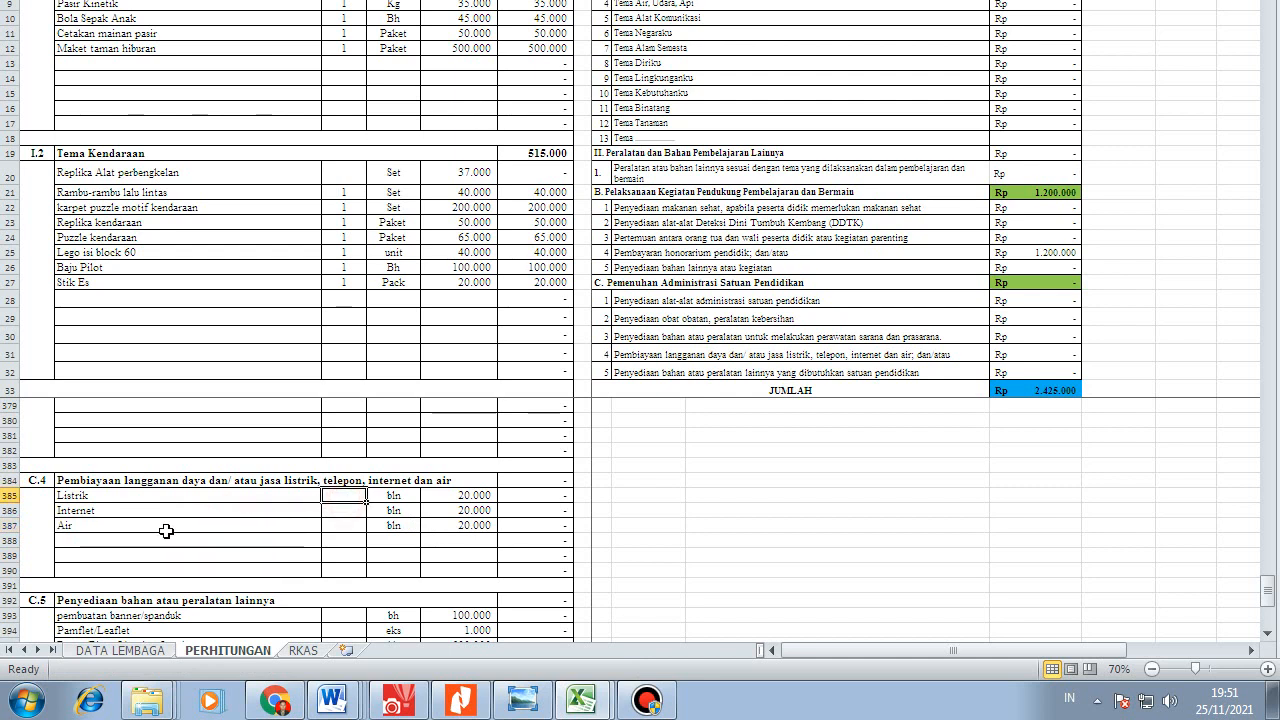
drag(166, 531, 167, 533)
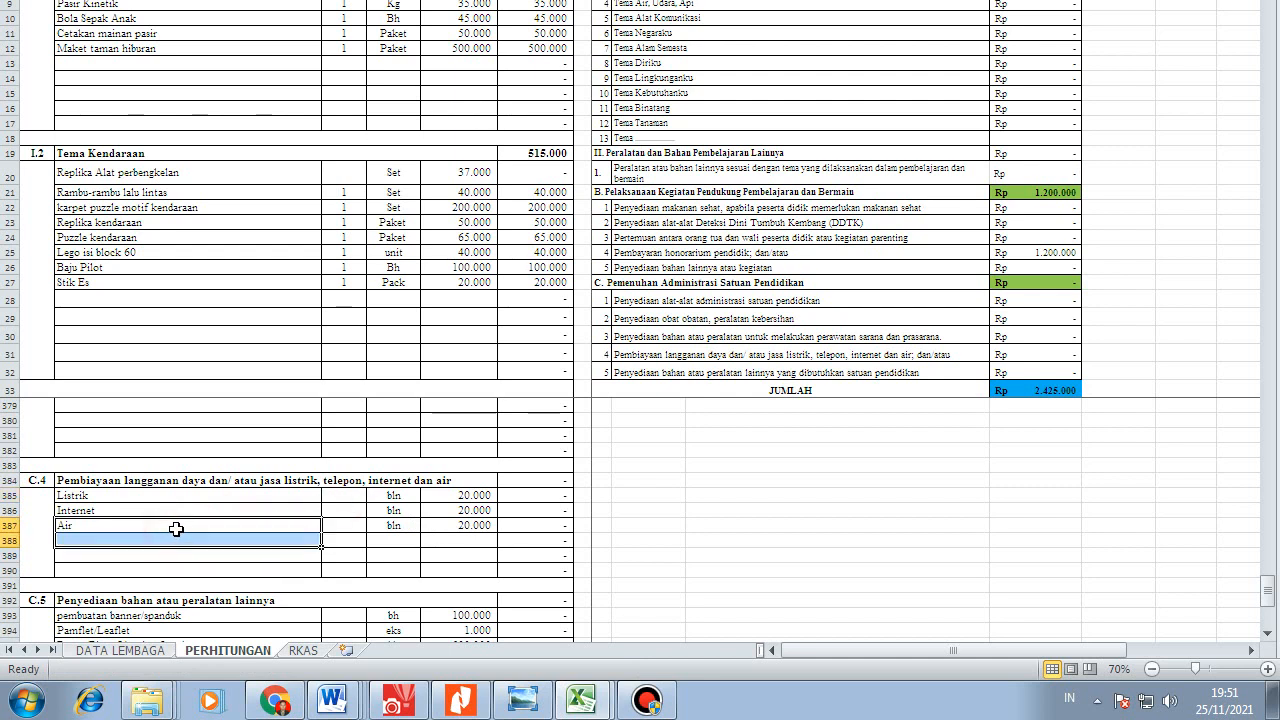
click(177, 527)
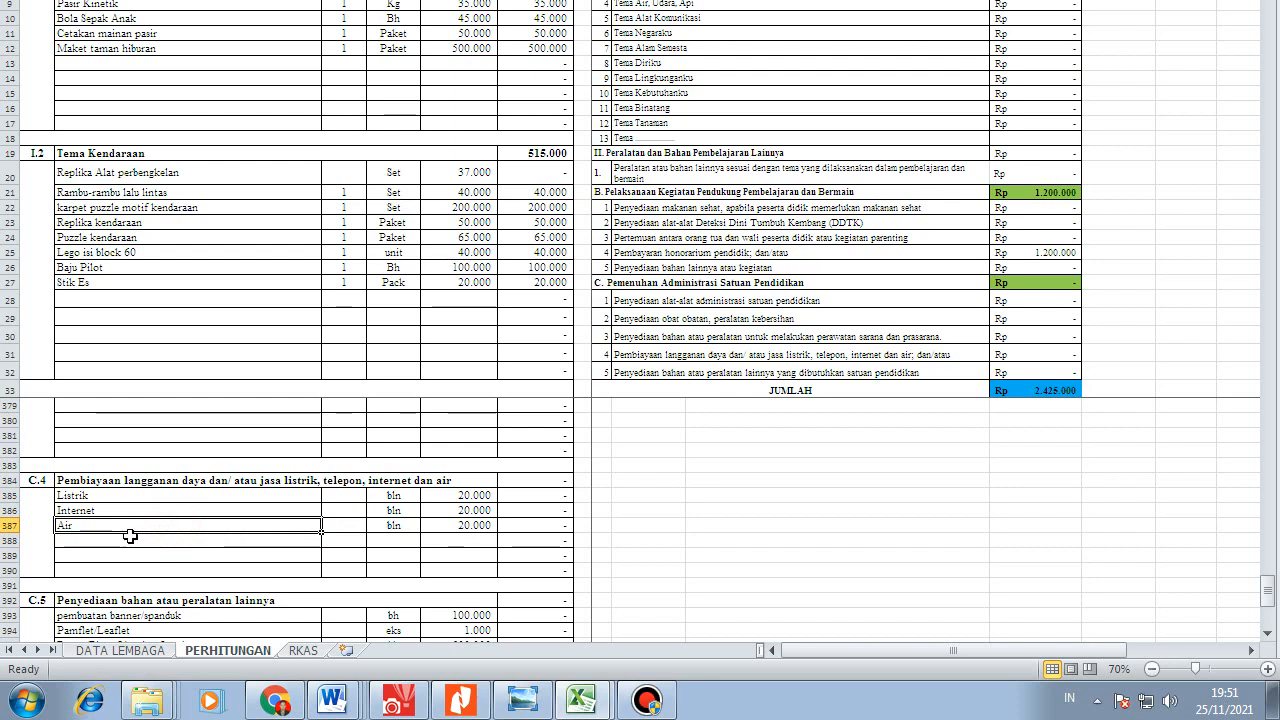
scroll(234, 535, up, 4)
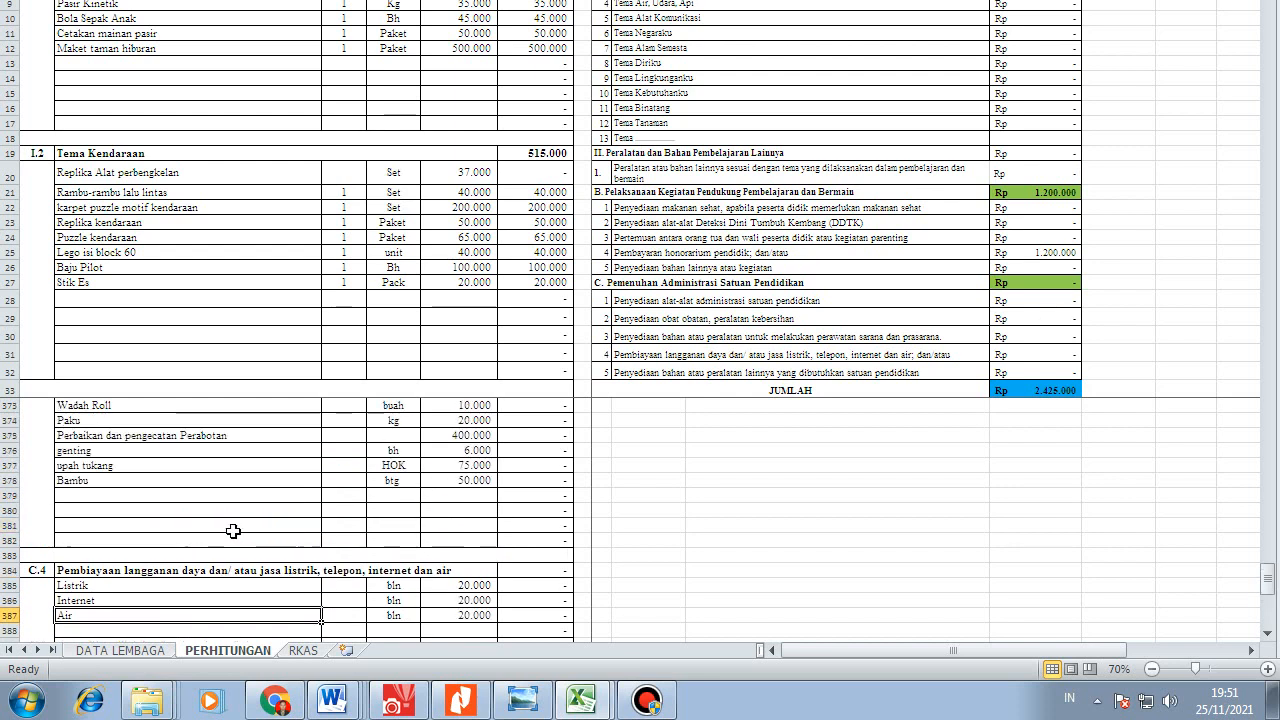
scroll(148, 540, up, 2)
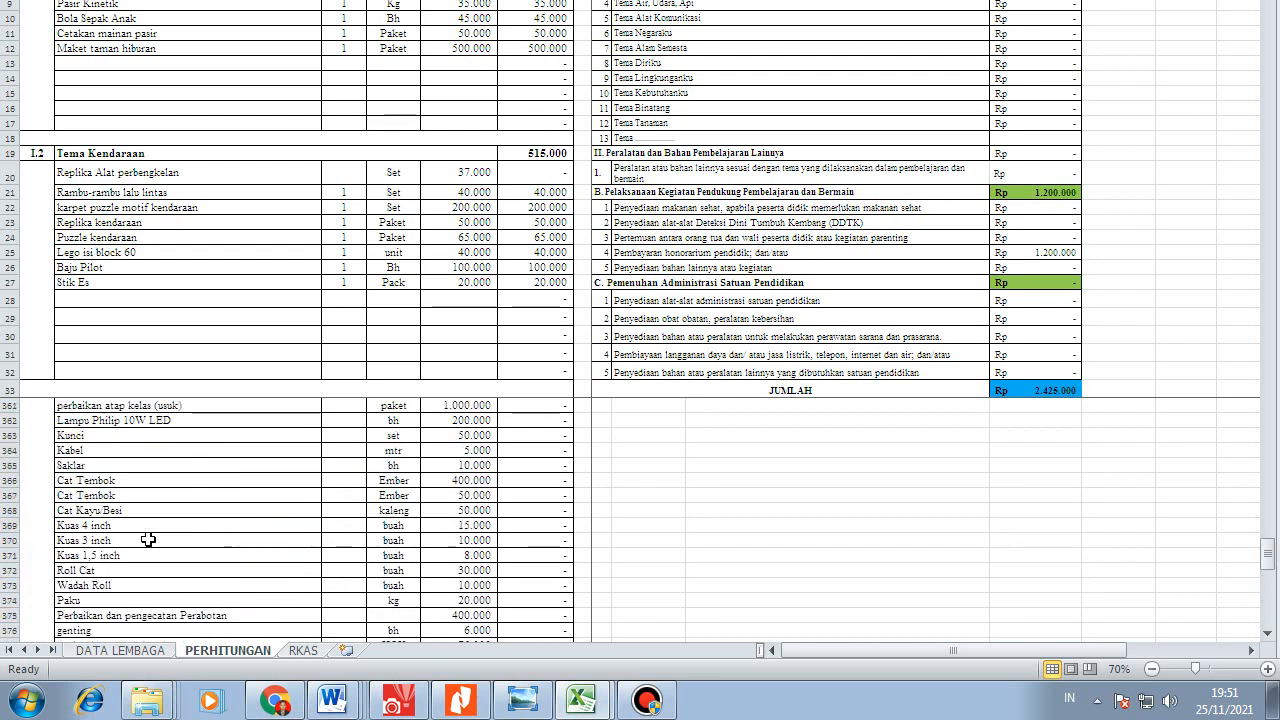
- Review the last C.3 repair items and the blank rows below them, down to the Air row of section C.4
scroll(145, 538, down, 2)
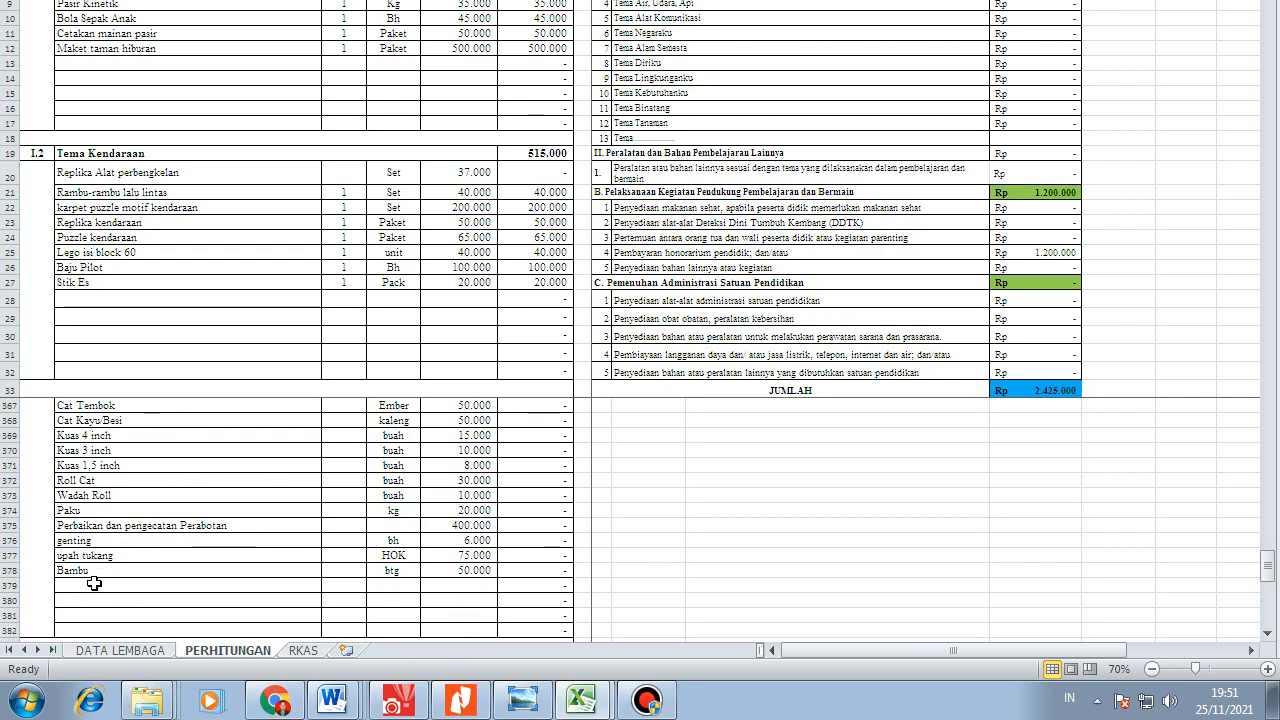
scroll(94, 585, down, 2)
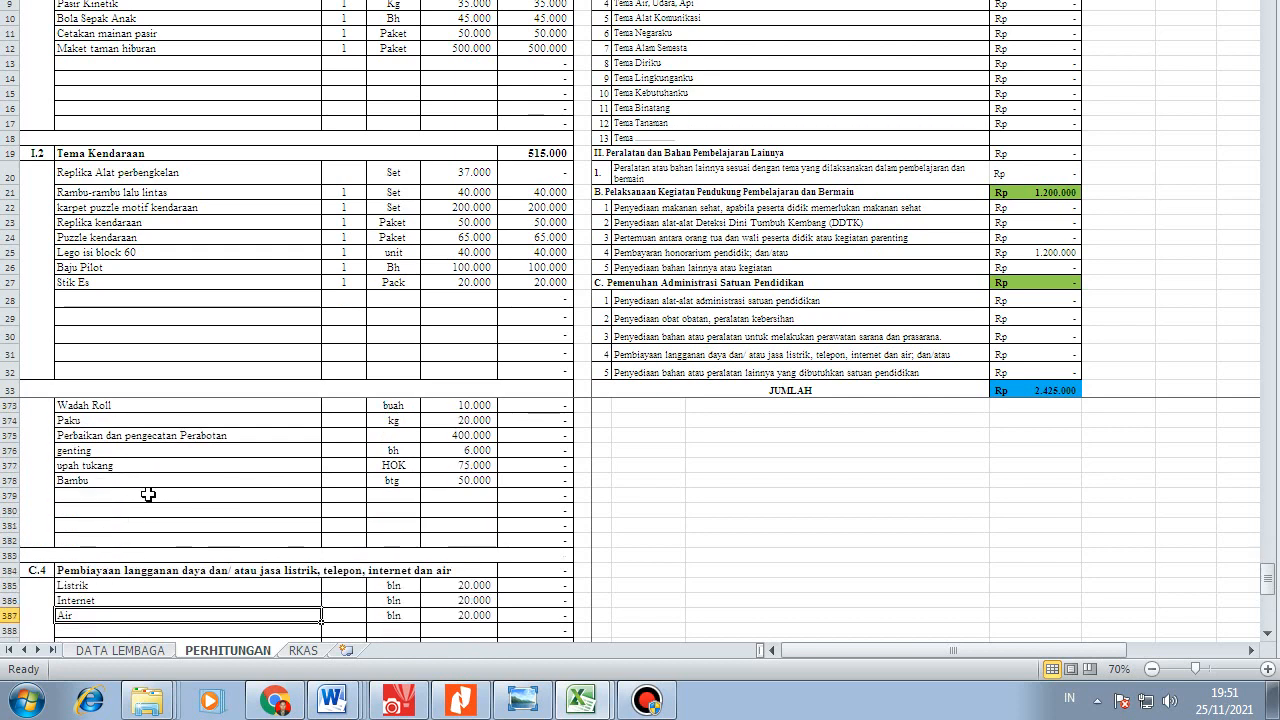
click(148, 494)
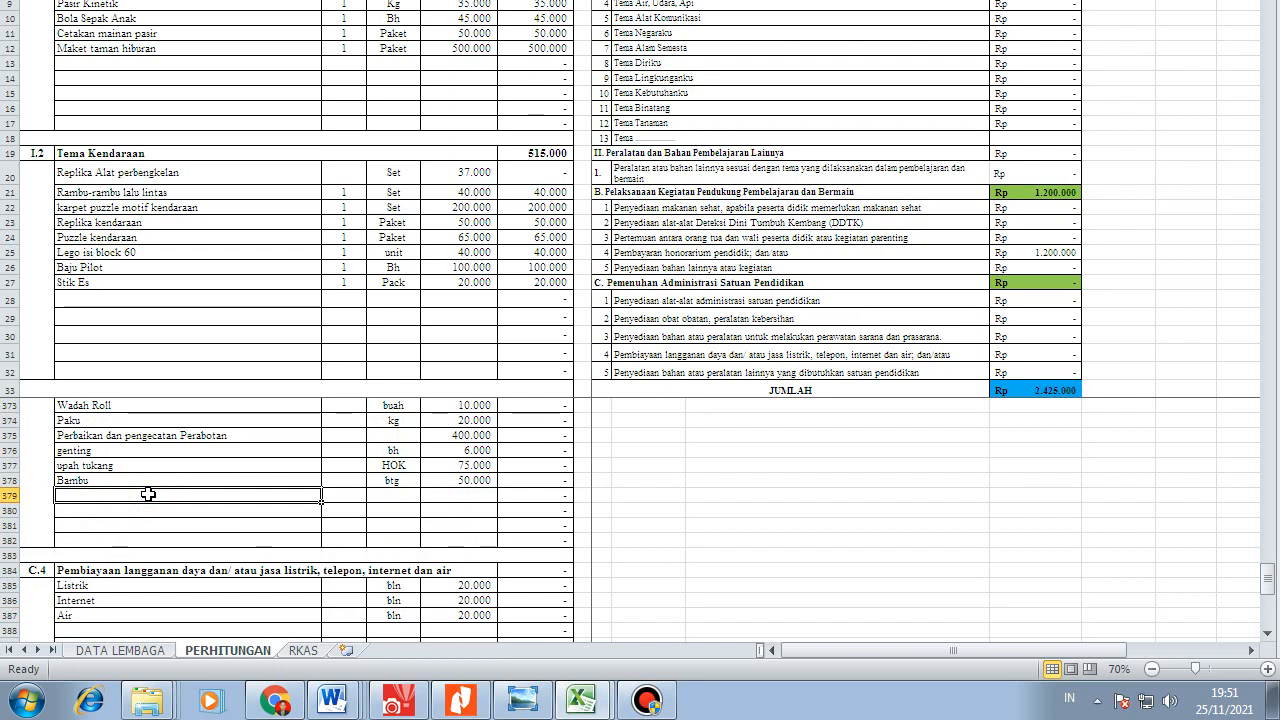
scroll(148, 494, down, 2)
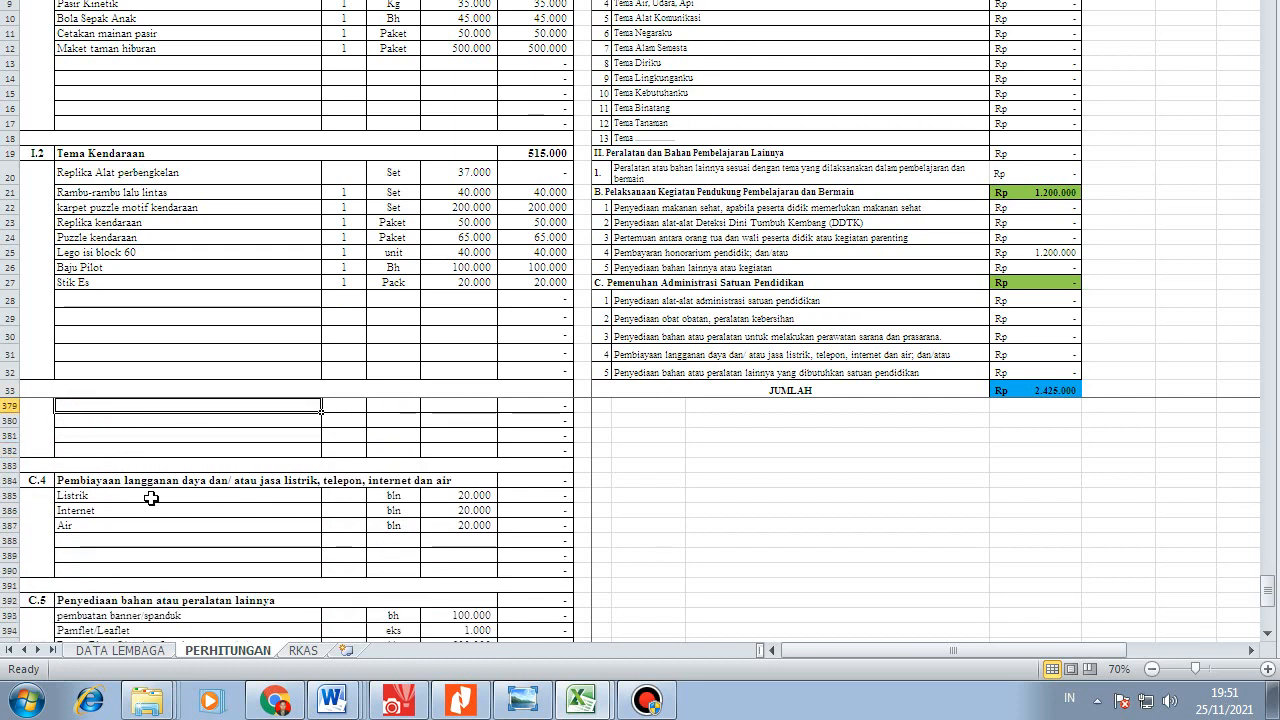
scroll(180, 440, up, 2)
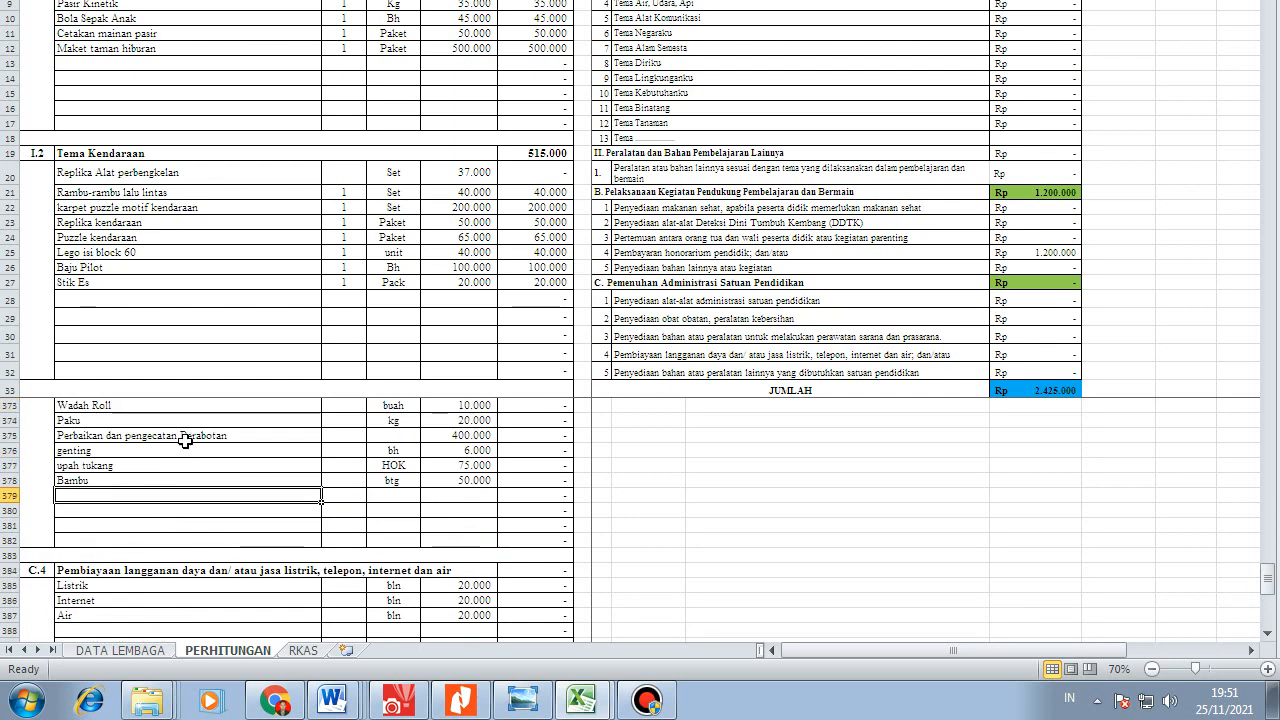
scroll(185, 441, down, 1)
click(128, 570)
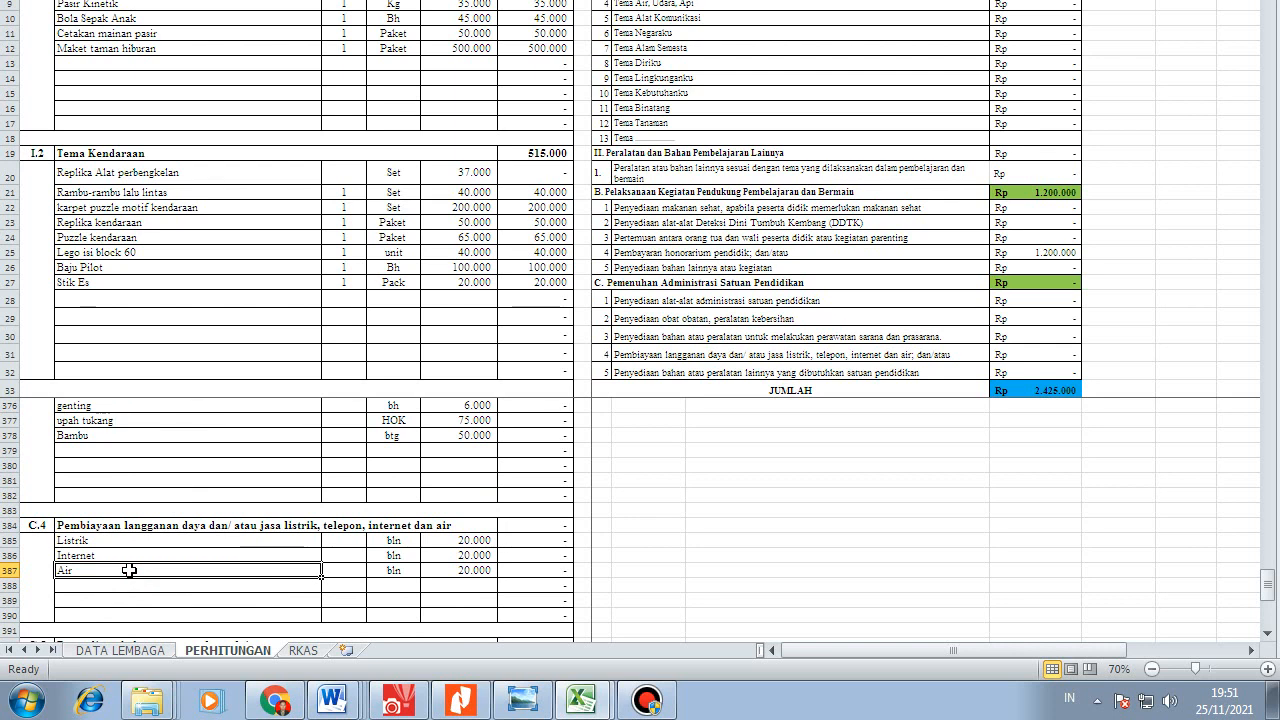
scroll(163, 563, down, 1)
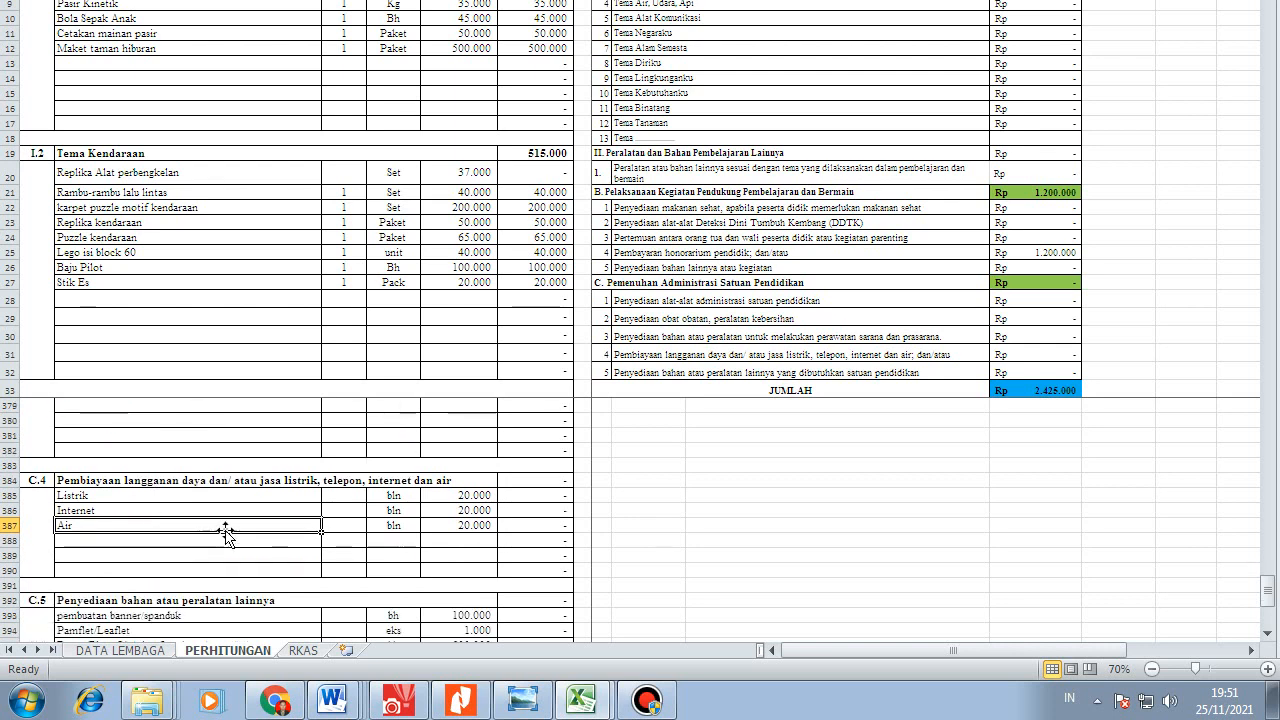
- Compare the unit prices of the Listrik, Internet and Air rows in section C.4
click(182, 495)
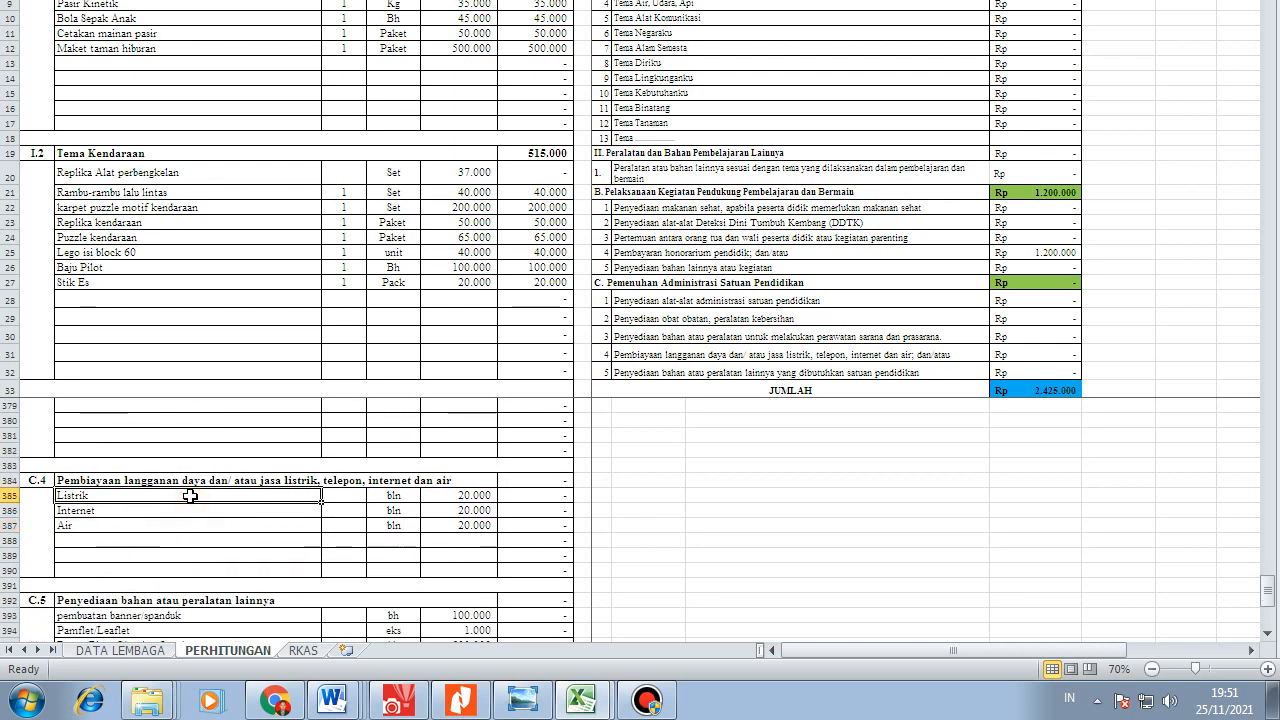
click(170, 512)
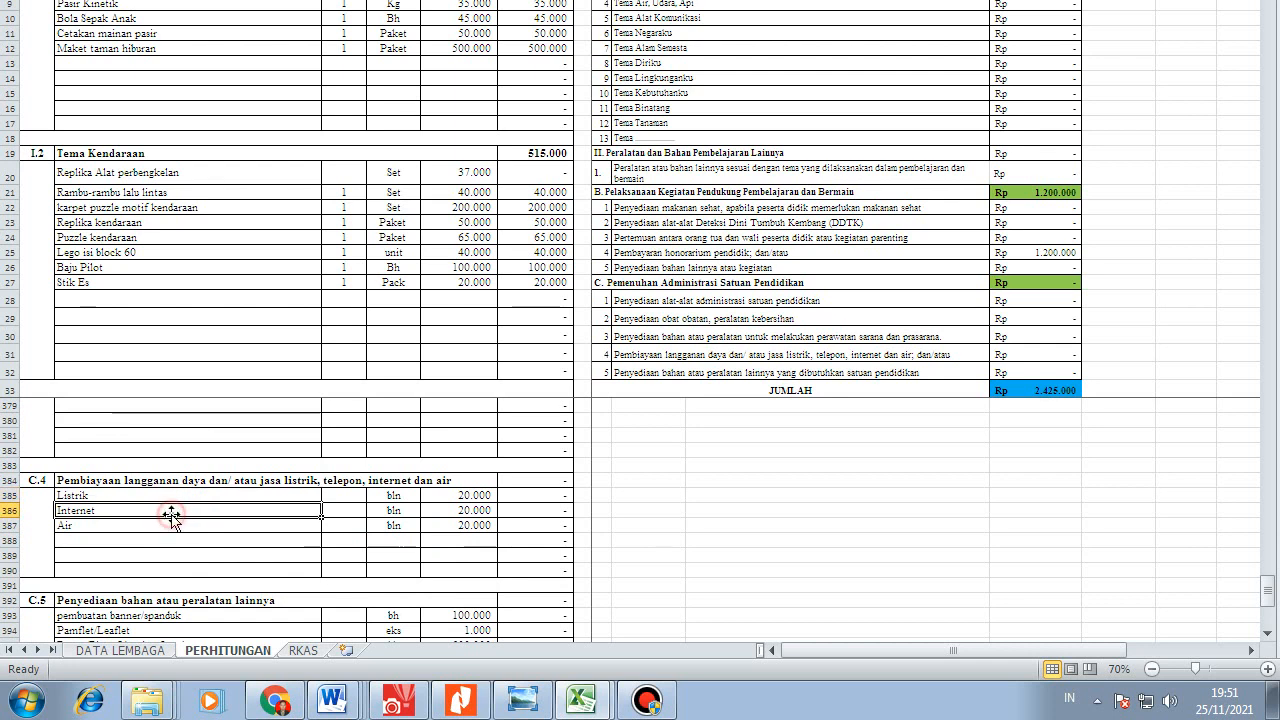
click(264, 498)
click(461, 498)
click(460, 511)
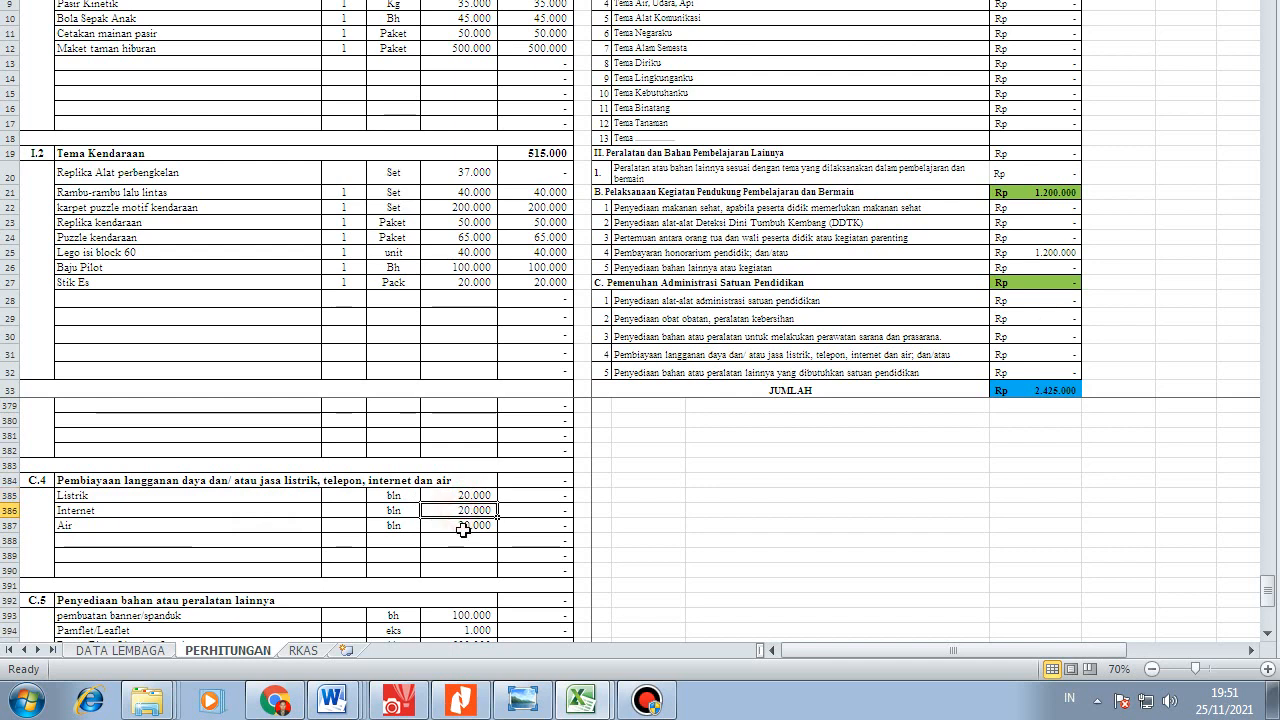
click(462, 525)
click(477, 497)
click(472, 512)
click(475, 525)
click(477, 497)
click(474, 512)
click(476, 525)
click(478, 498)
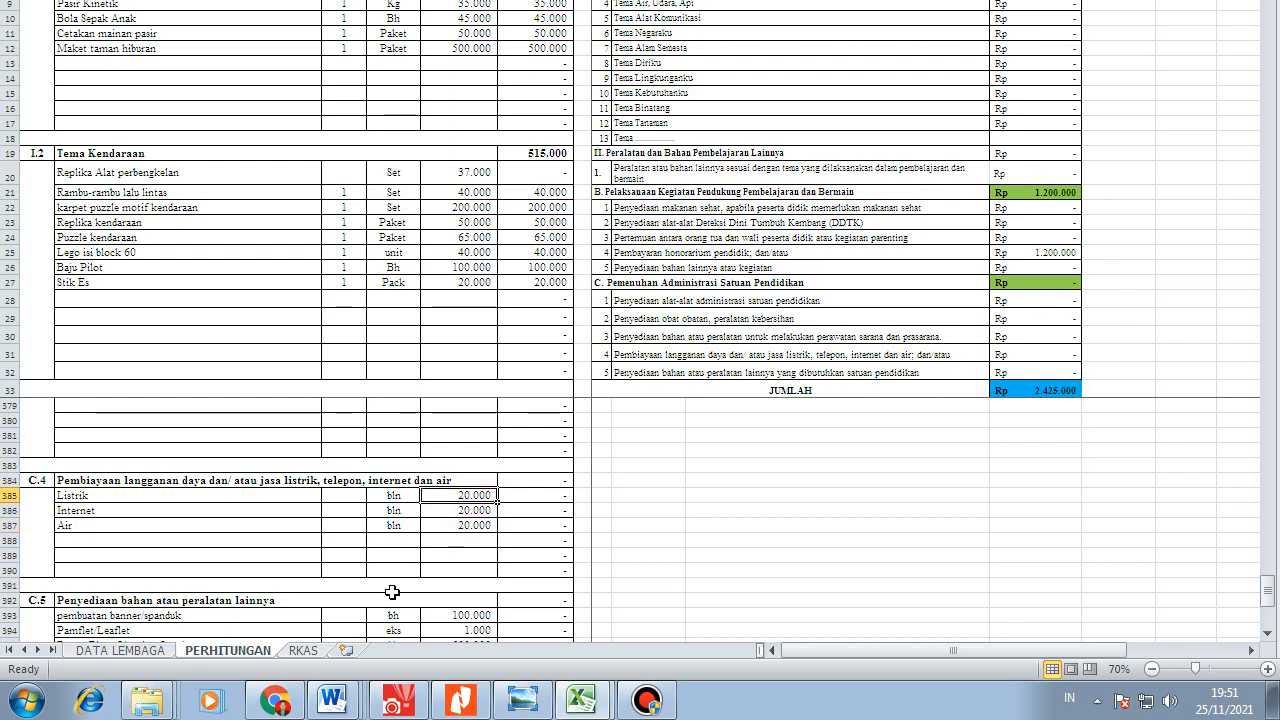
- Recheck the C.4 utility item names against their monthly unit prices, focusing on Listrik and Internet
click(205, 526)
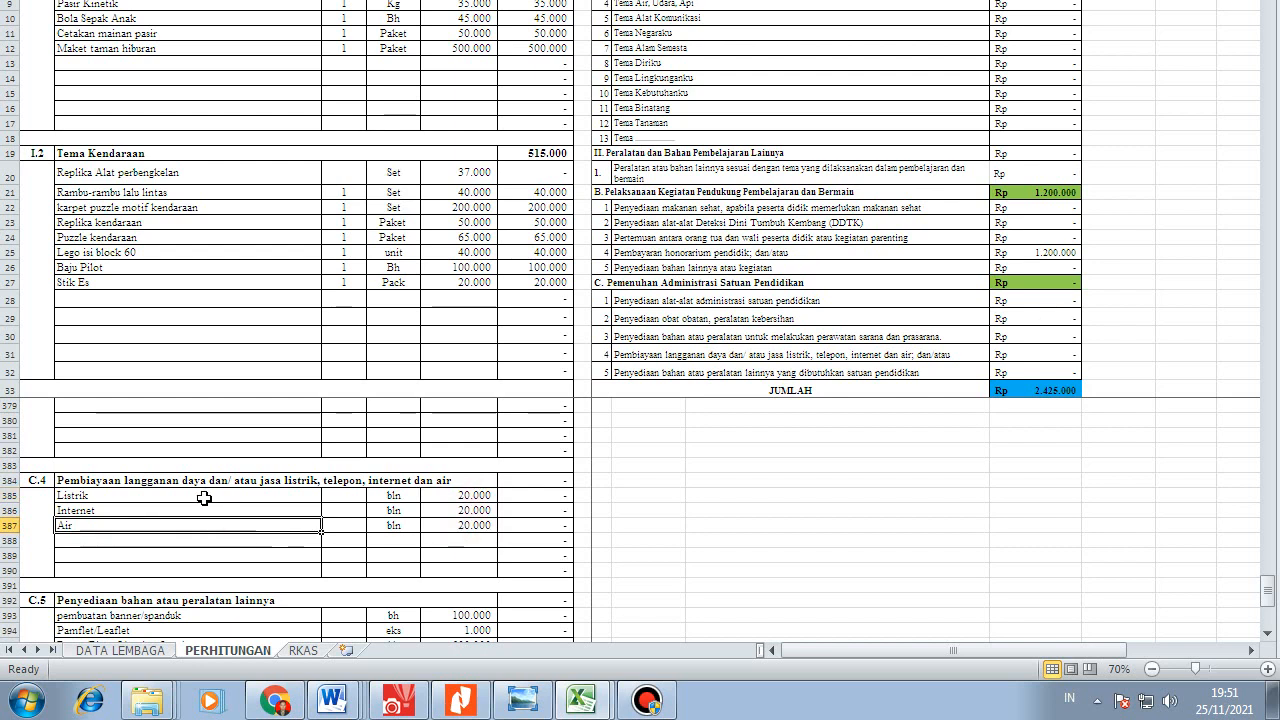
click(210, 496)
click(450, 495)
click(453, 510)
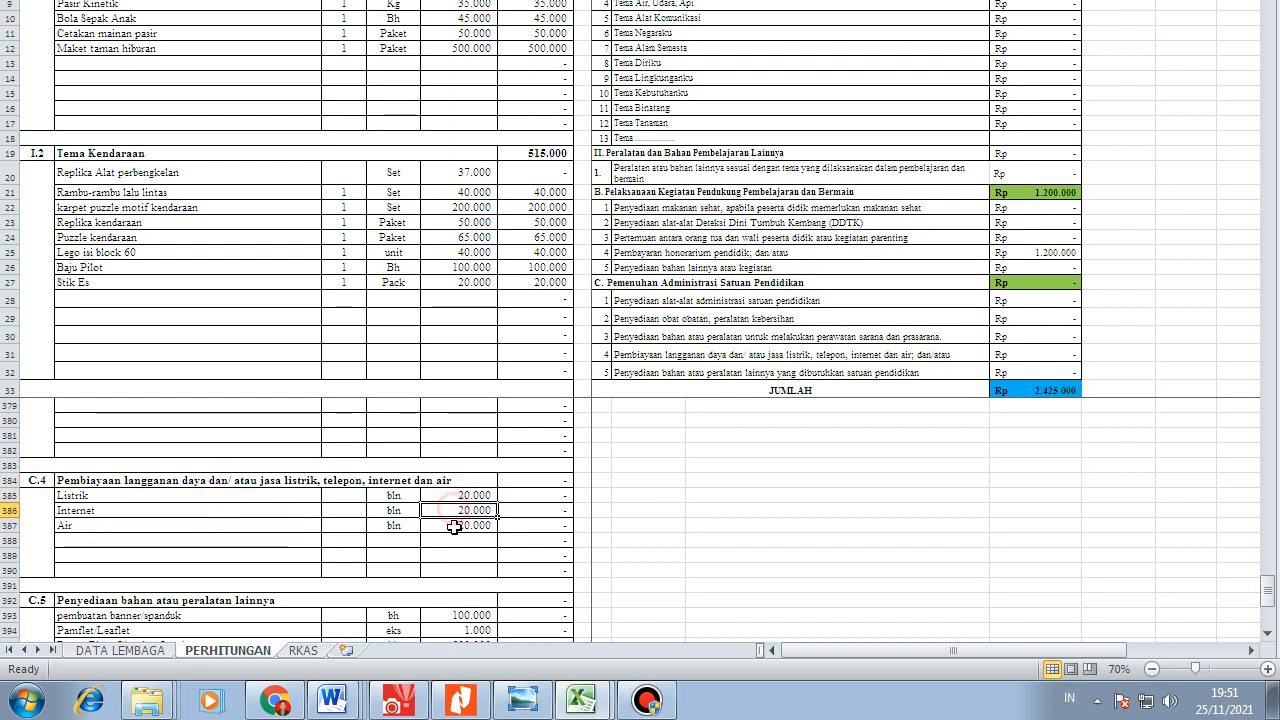
click(450, 526)
click(456, 510)
click(460, 495)
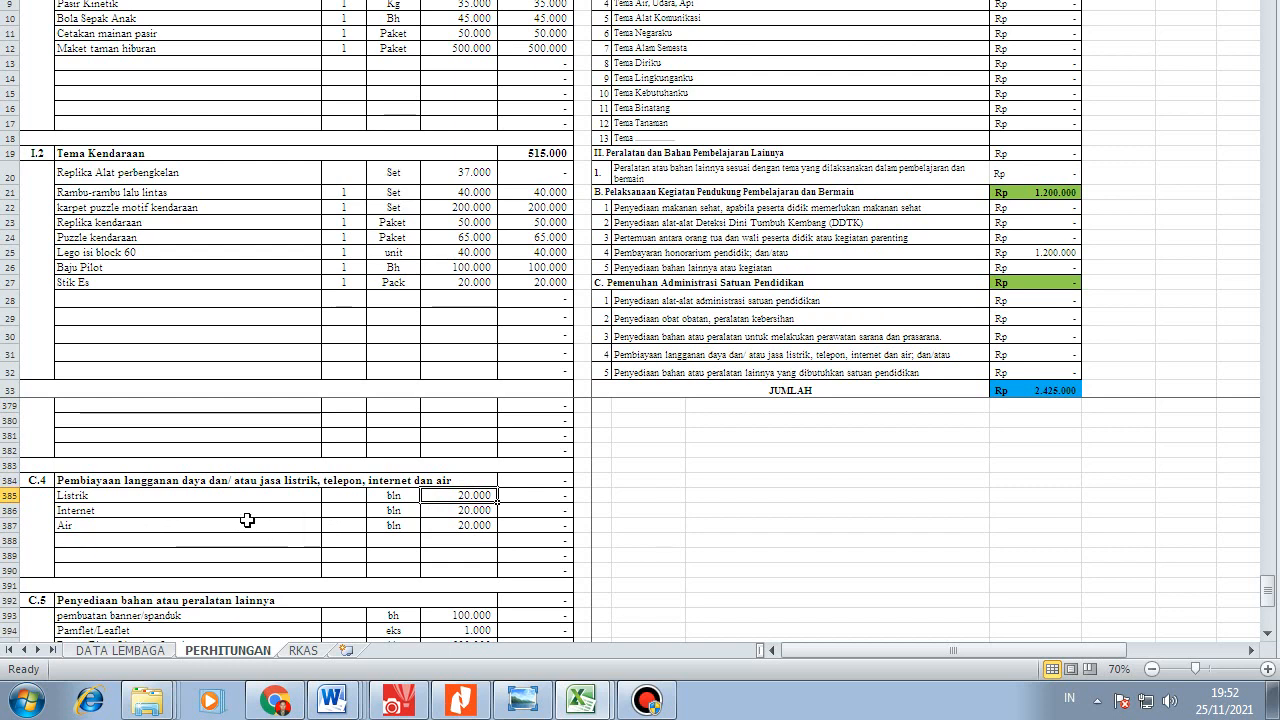
click(194, 511)
click(121, 497)
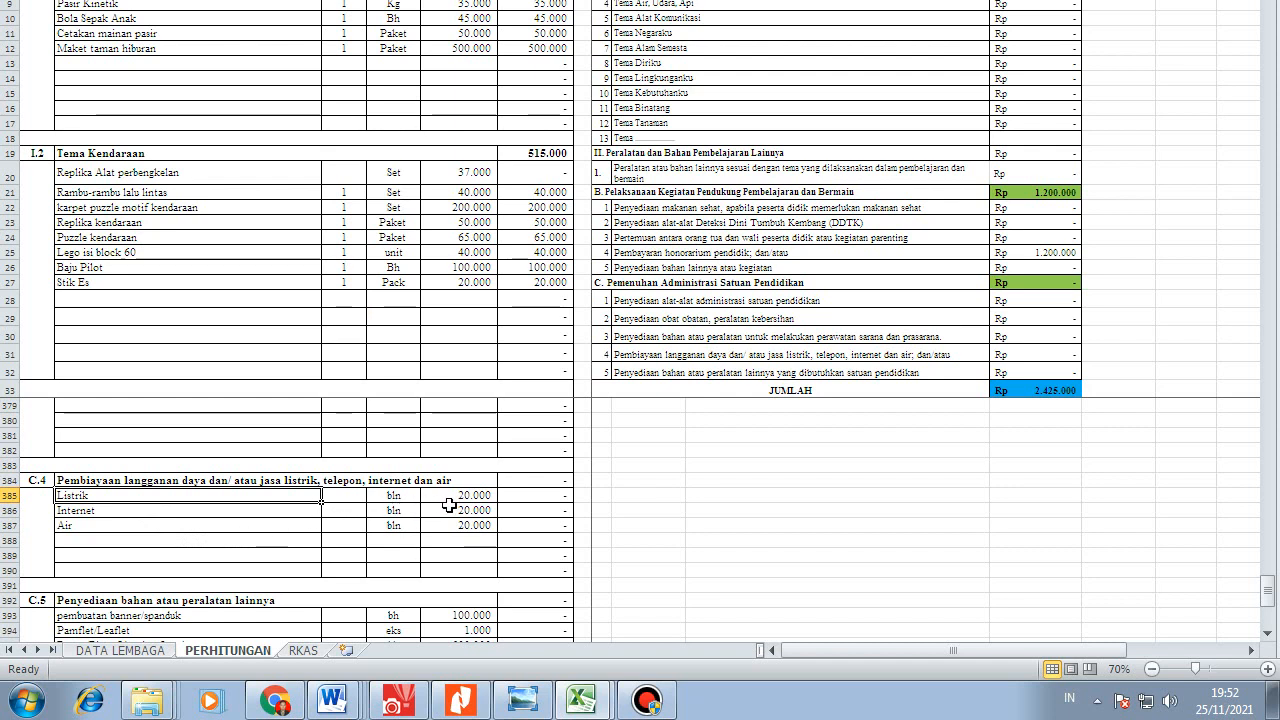
click(193, 511)
click(220, 495)
click(271, 514)
click(280, 497)
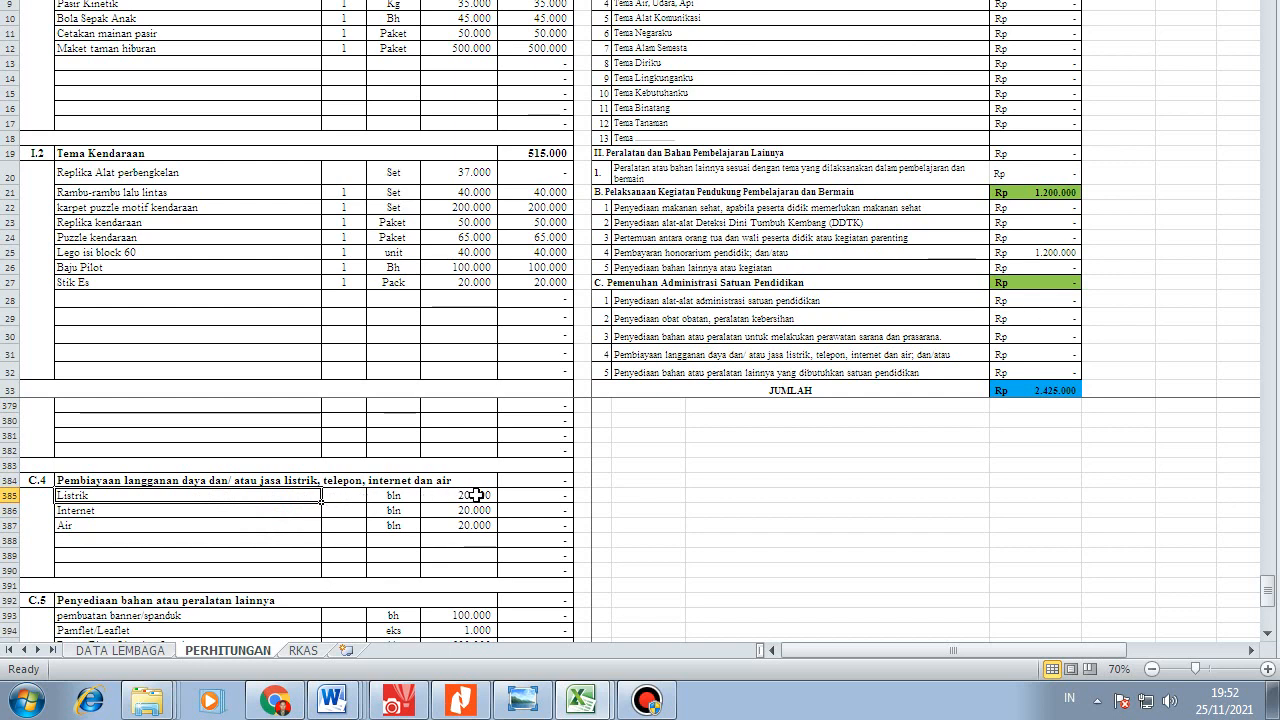
- Examine the Listrik row's empty quantity cell and its unit price in section C.4
click(355, 497)
click(293, 496)
click(346, 498)
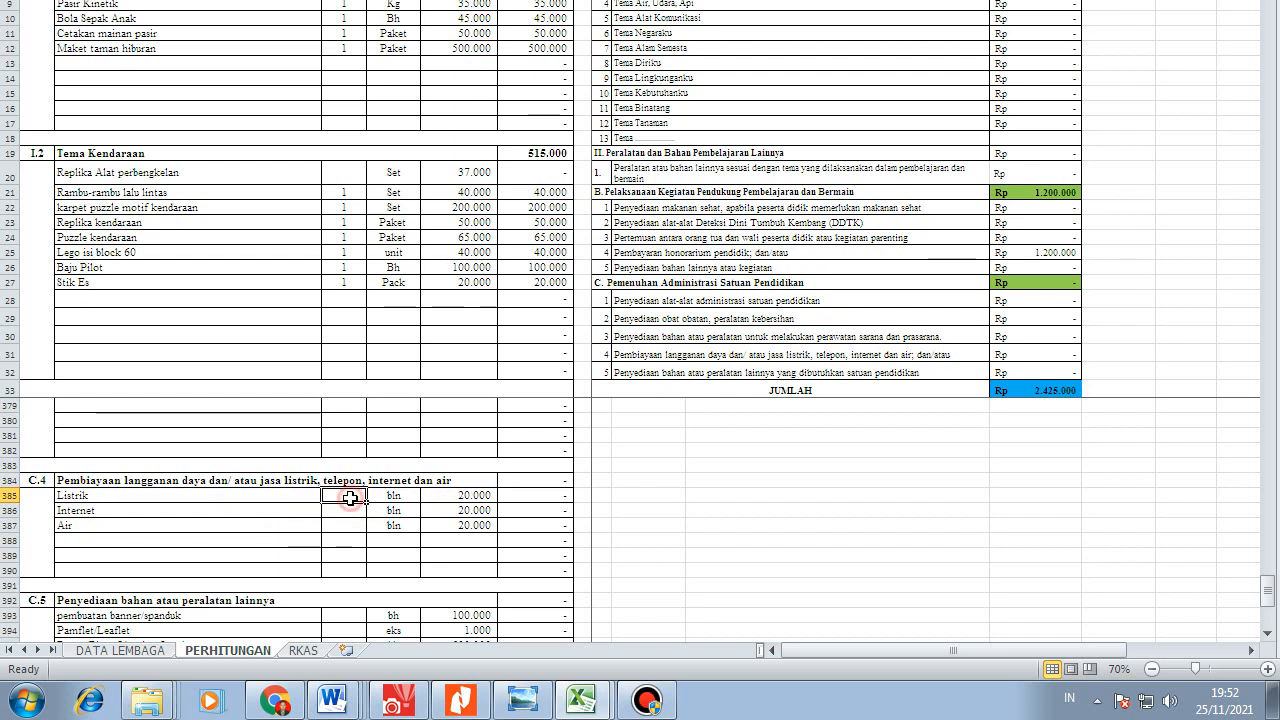
click(297, 498)
click(456, 500)
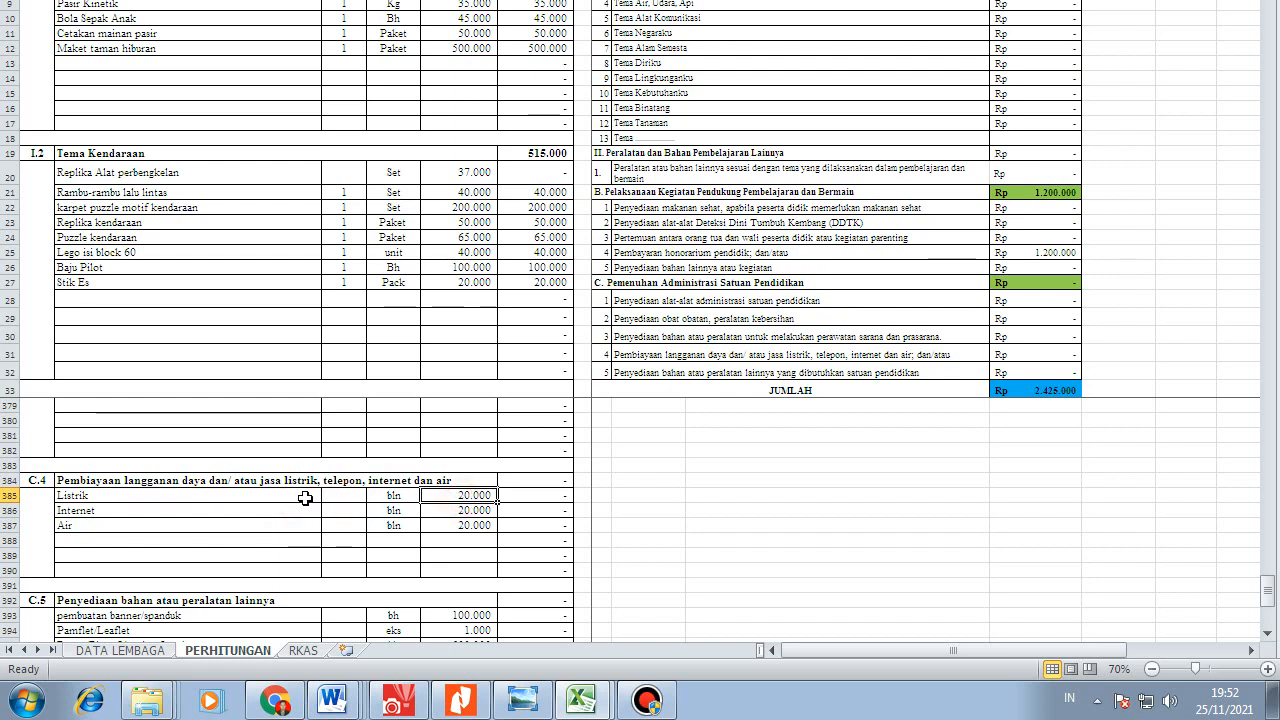
drag(305, 498, 500, 493)
click(466, 498)
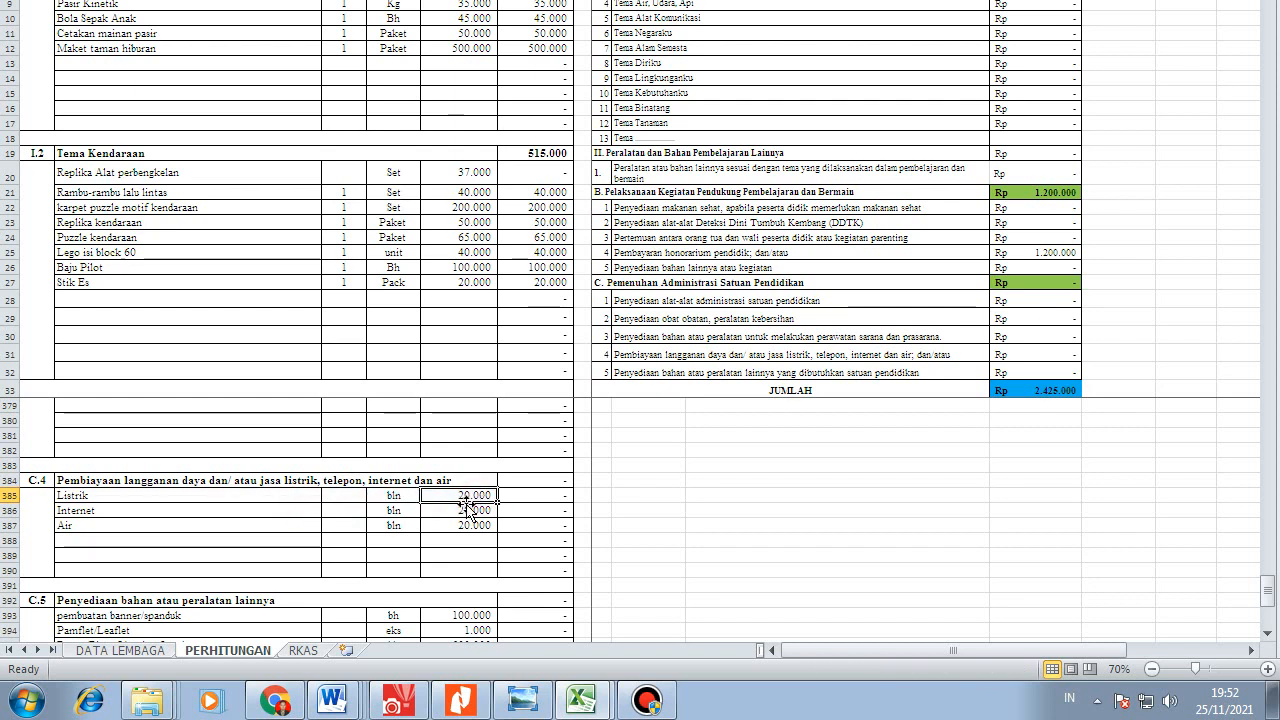
click(300, 496)
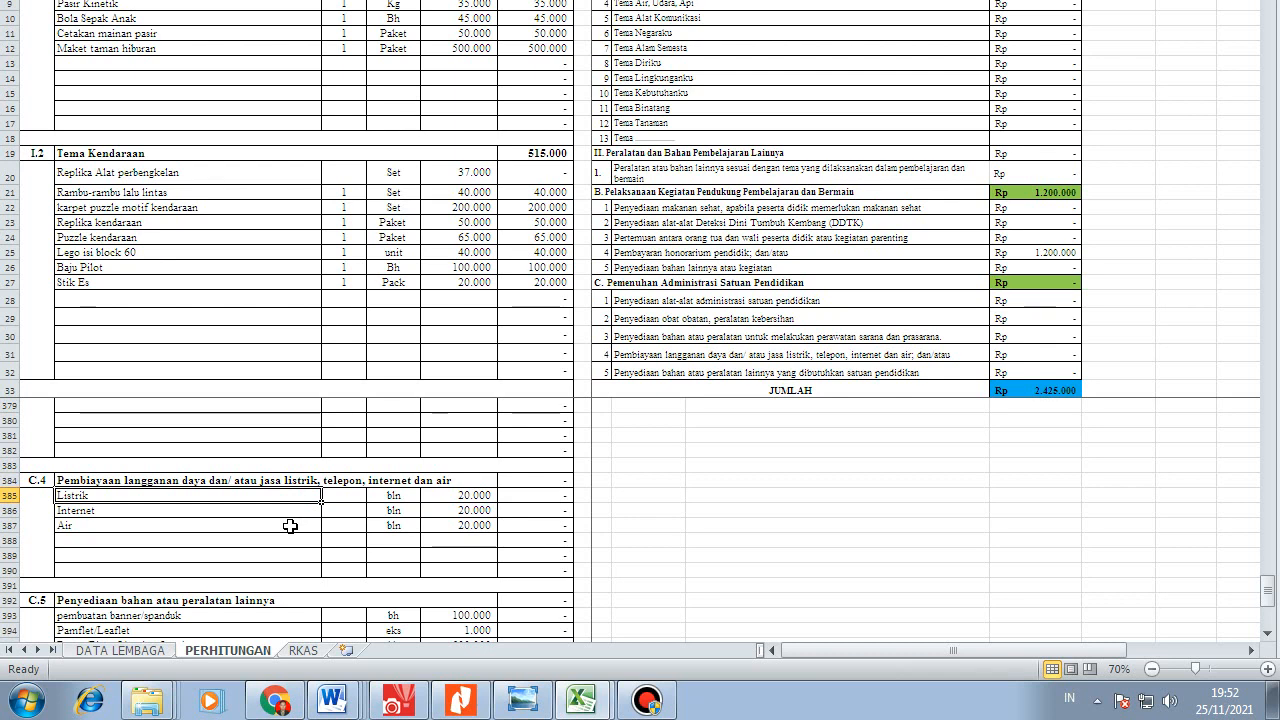
click(345, 495)
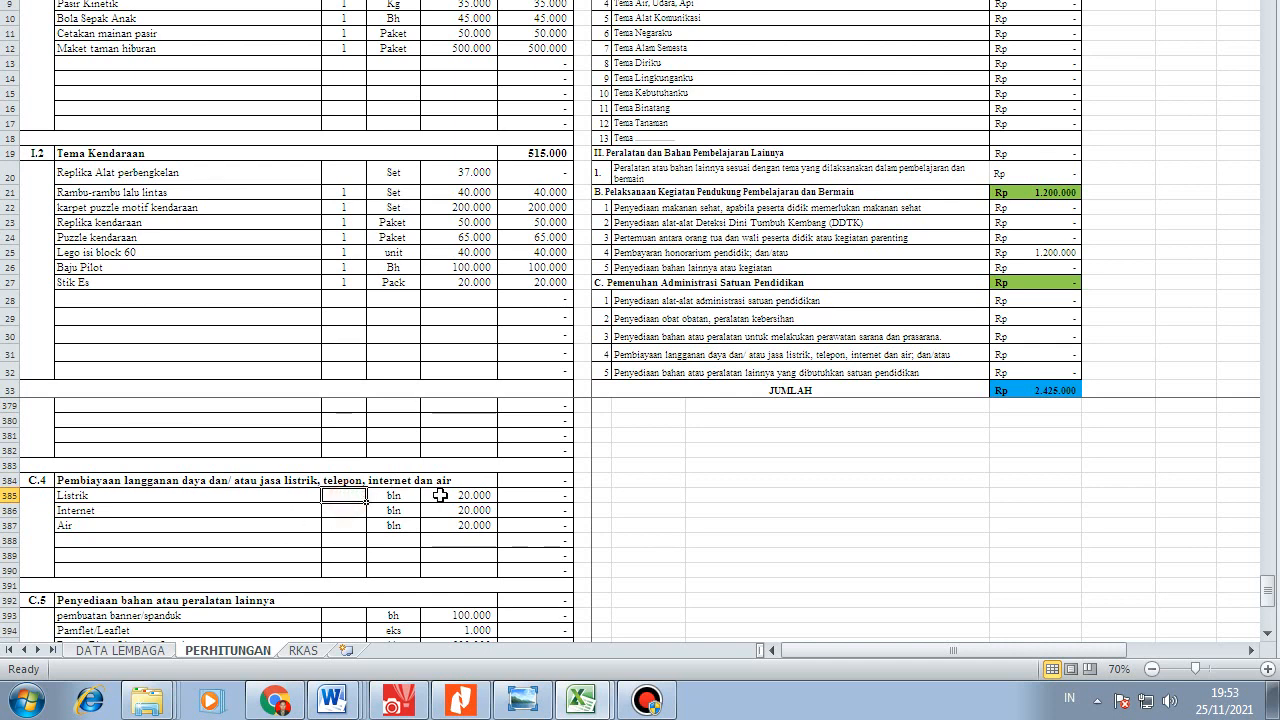
click(304, 495)
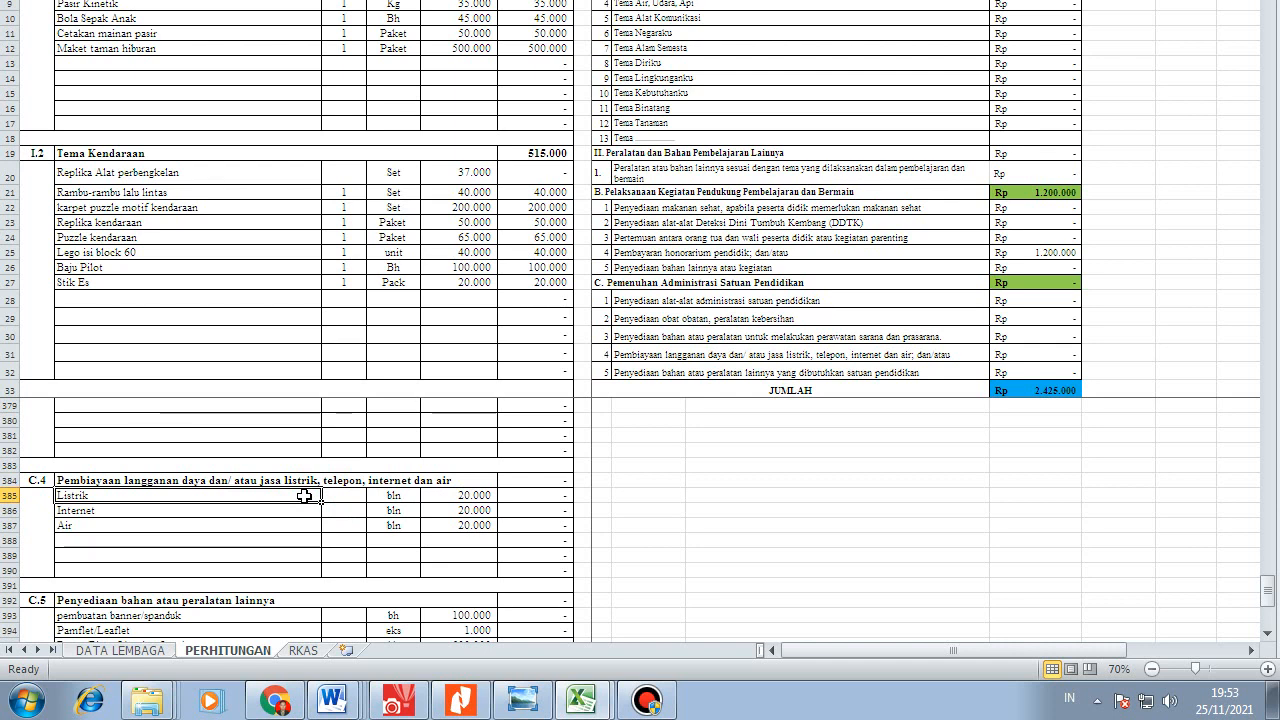
- Inspect the Listrik row cell by cell, from the item name through quantity and unit to the unit price
key(Right)
key(Right)
key(Right)
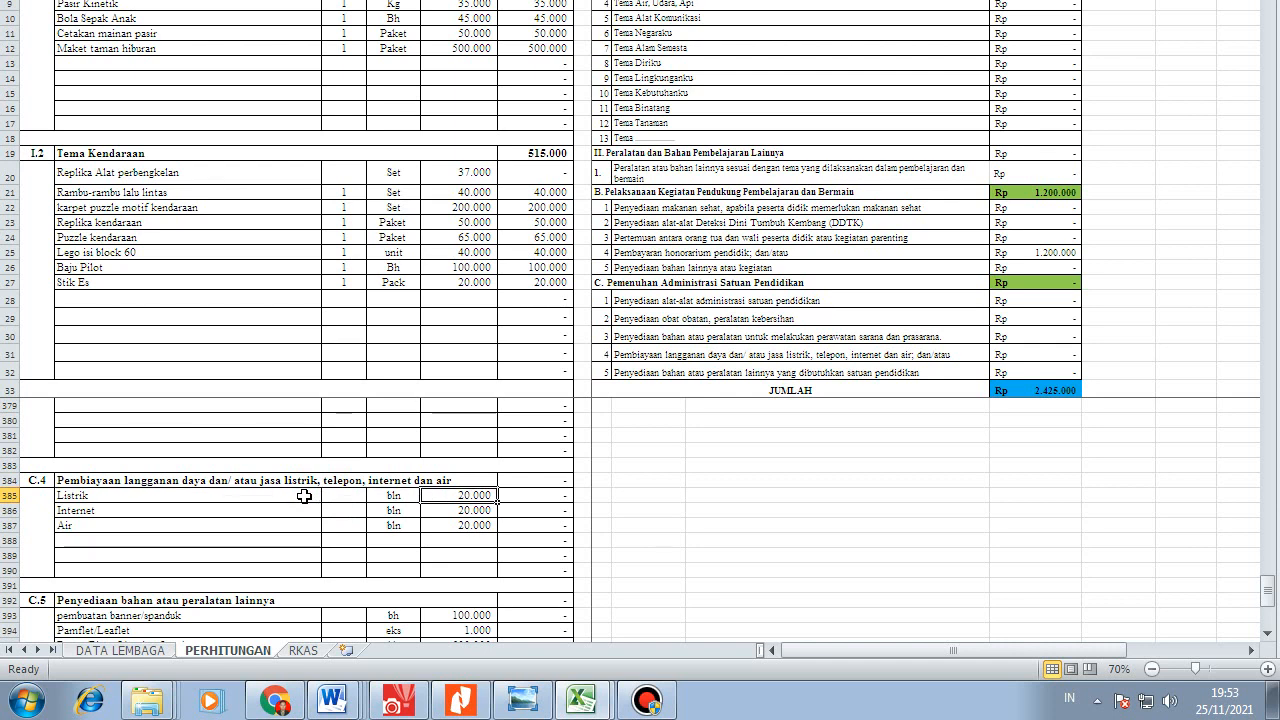
key(Left)
key(Left)
key(Left)
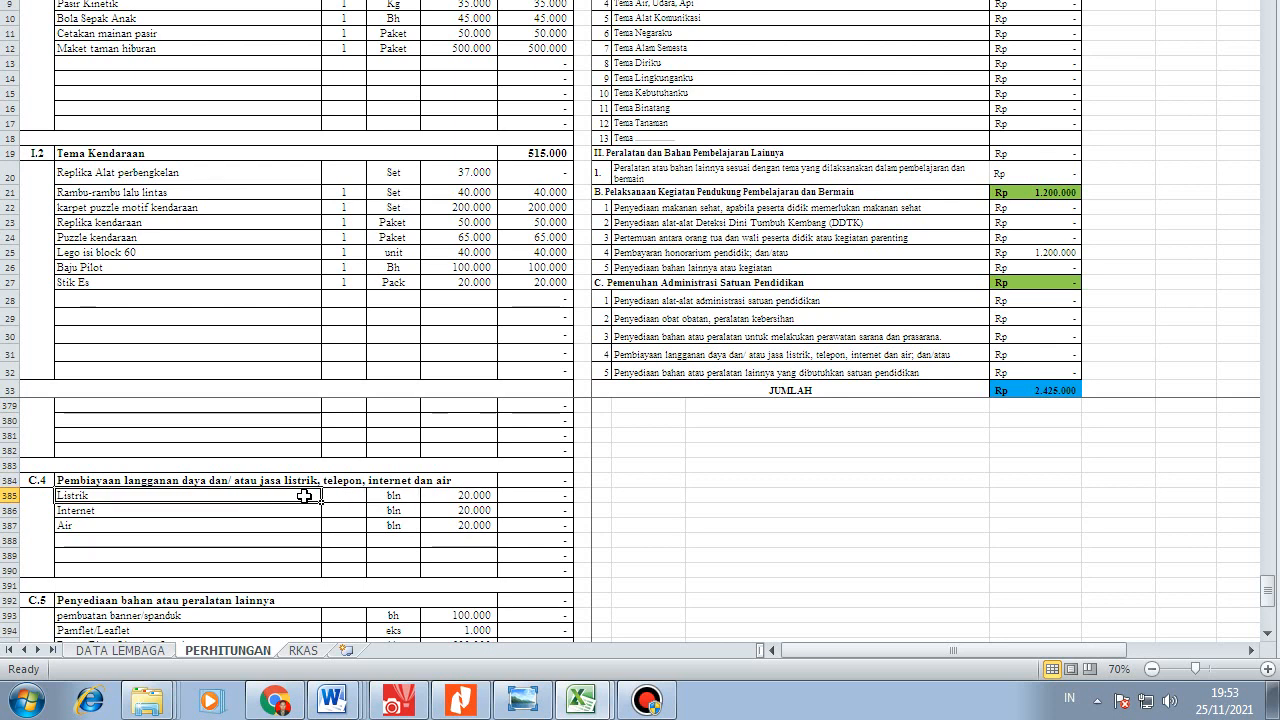
key(Right)
key(Right)
key(Right)
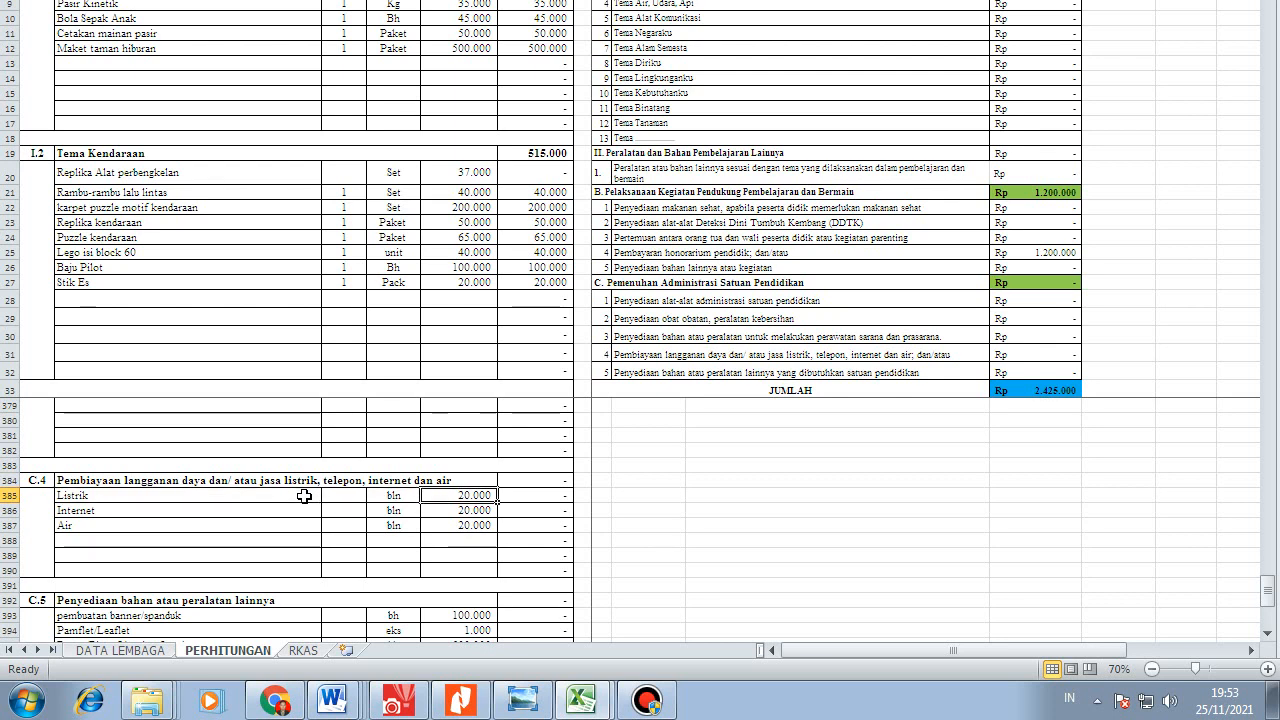
key(Left)
key(Left)
key(Right)
key(Right)
key(Down)
key(Up)
key(Left)
key(Left)
key(Left)
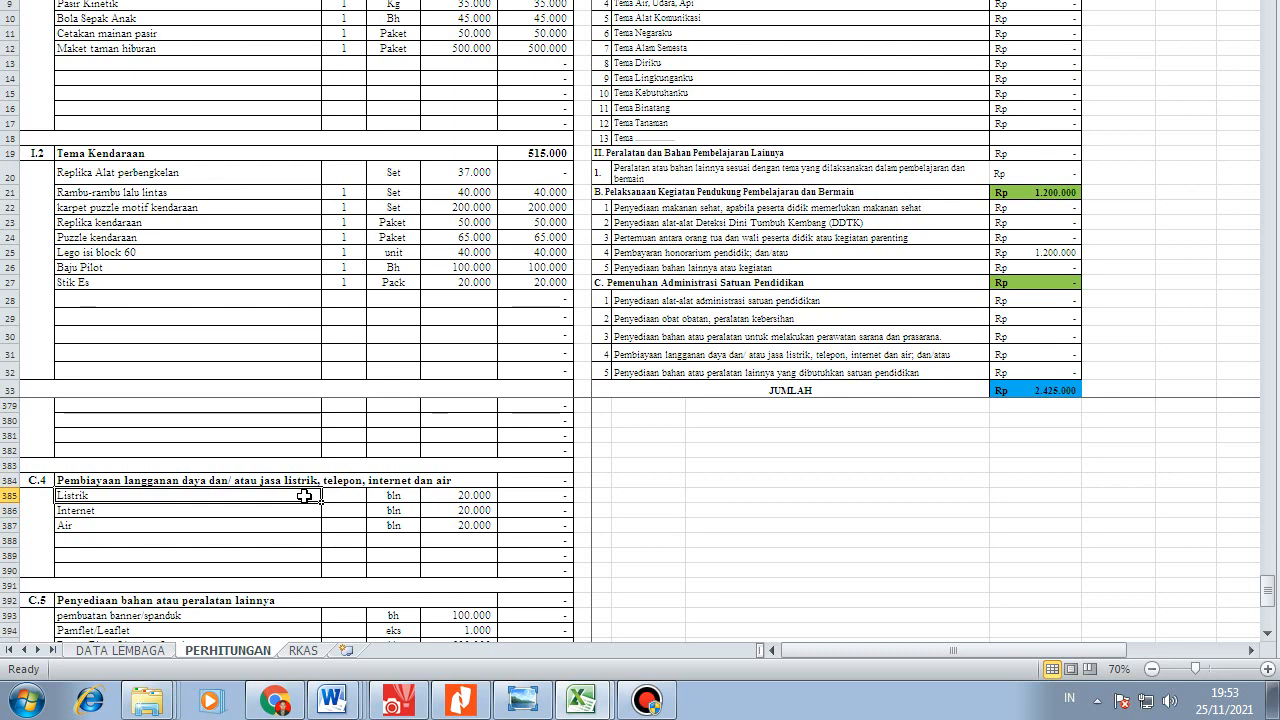
key(Left)
key(Right)
key(Right)
key(Right)
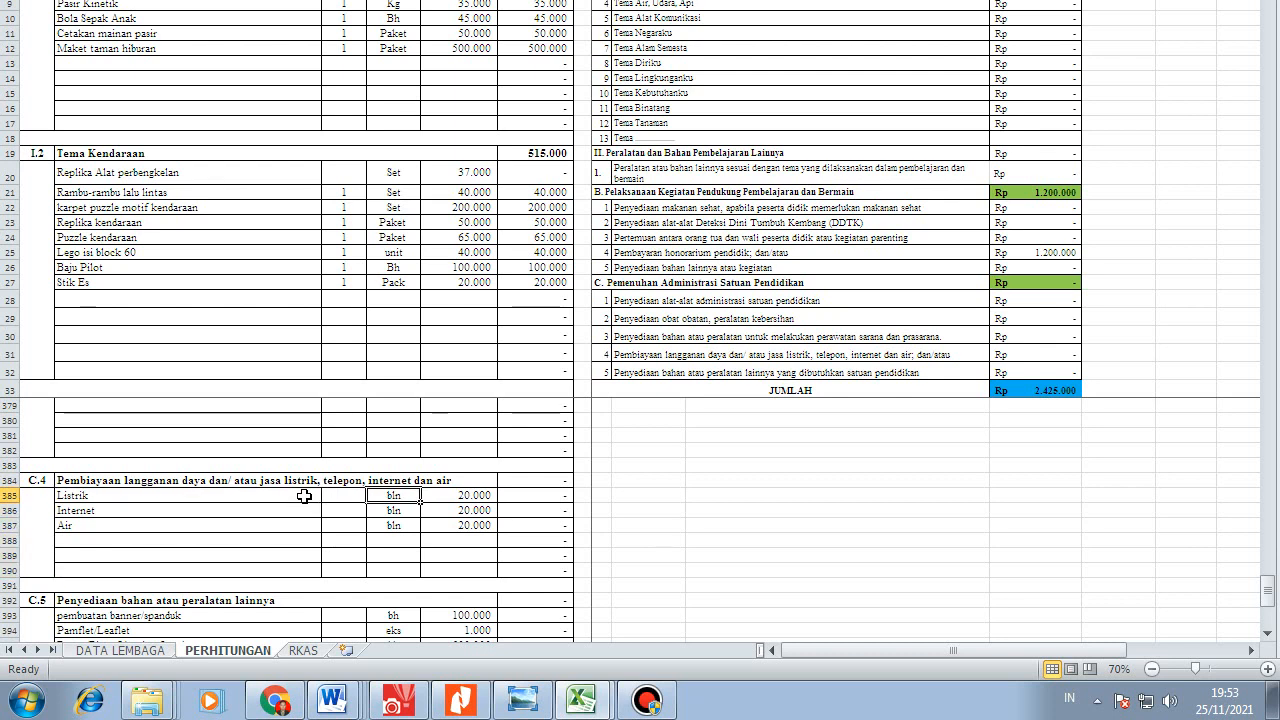
key(Right)
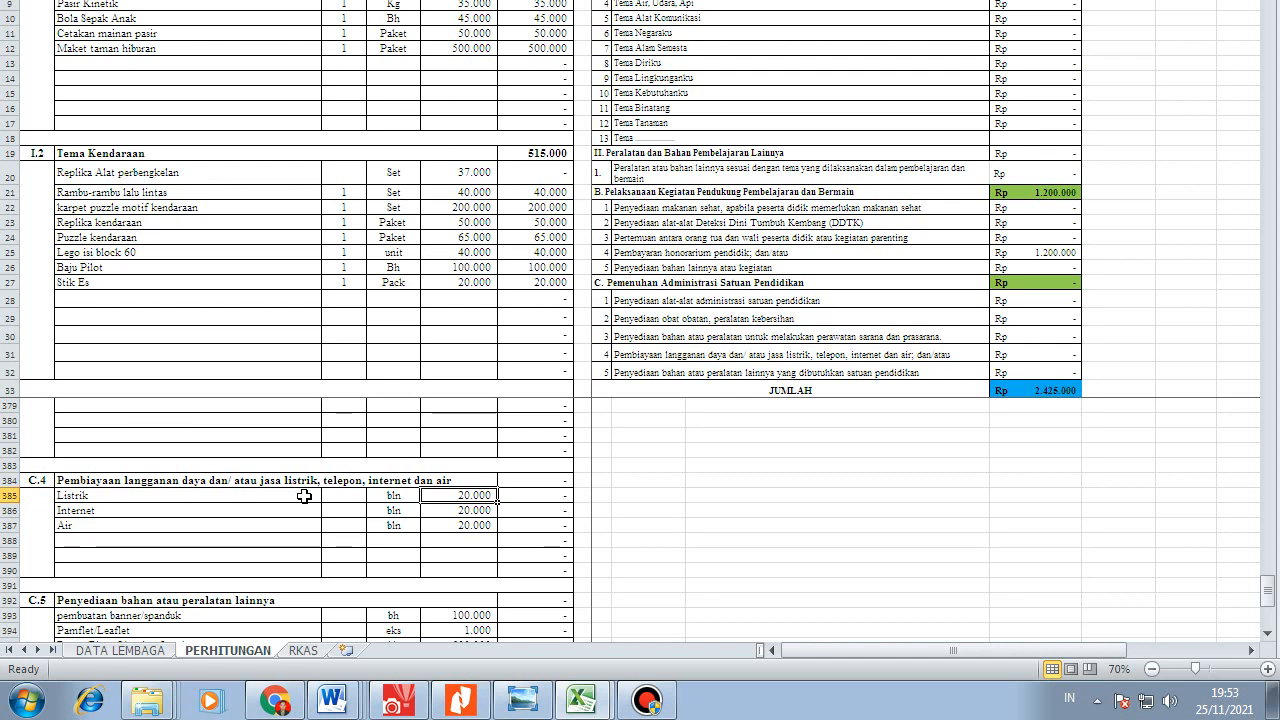
- Compare the Listrik unit price with the Internet row's item name and unit price
click(463, 513)
click(469, 495)
scroll(250, 510, down, 1)
click(166, 465)
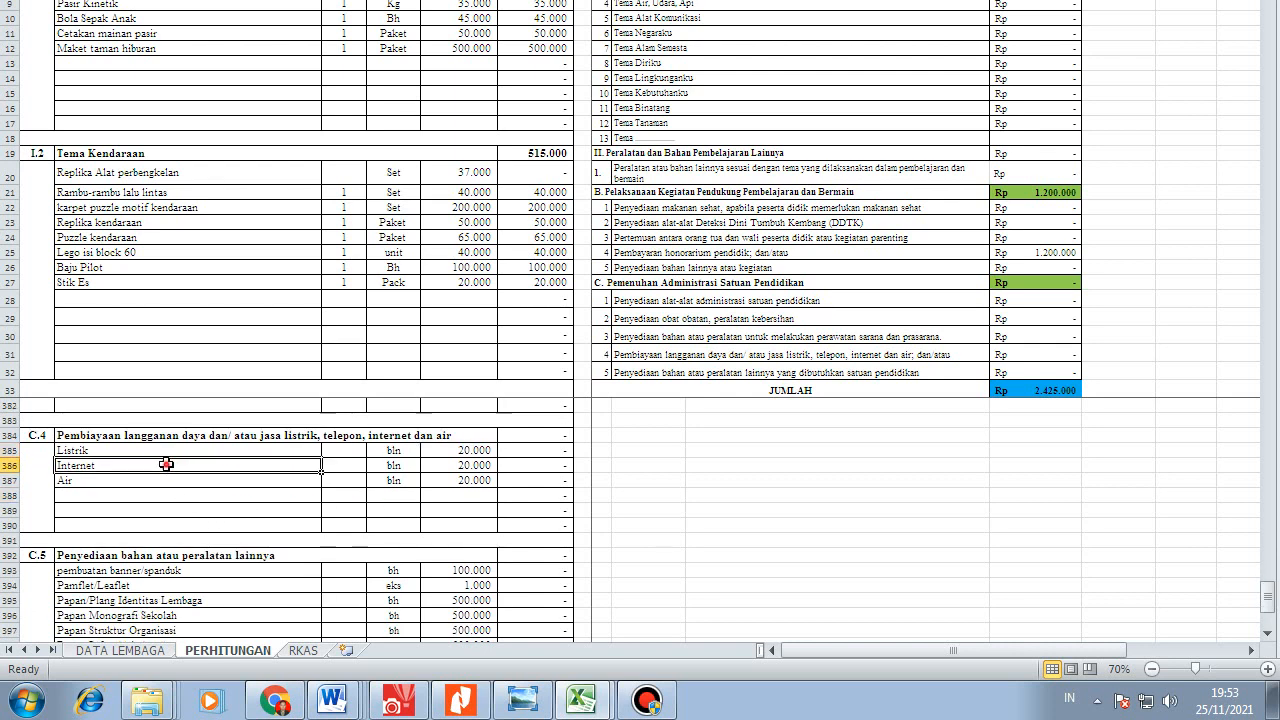
click(476, 466)
click(290, 466)
- Inspect the Internet row's quantity, unit and unit price cells in section C.4
key(Right)
key(Right)
key(Right)
key(Left)
key(Left)
key(Left)
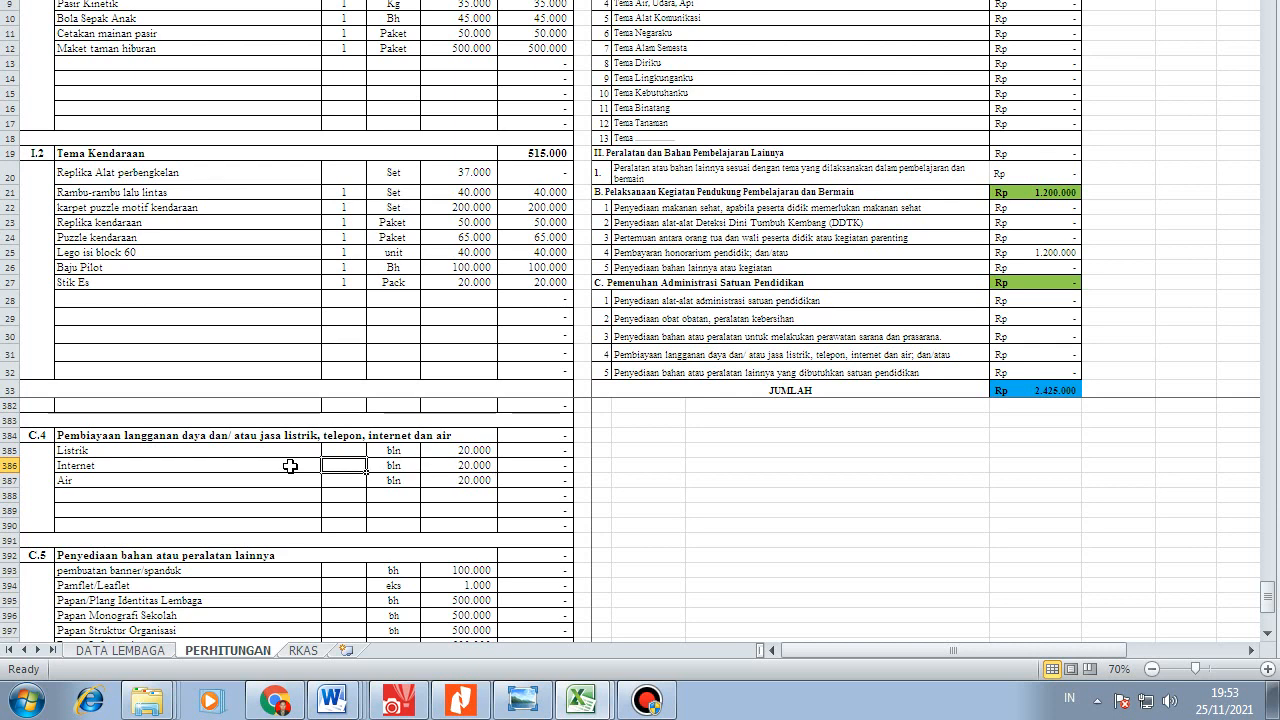
key(Right)
key(Right)
key(Right)
key(Left)
key(Left)
key(Left)
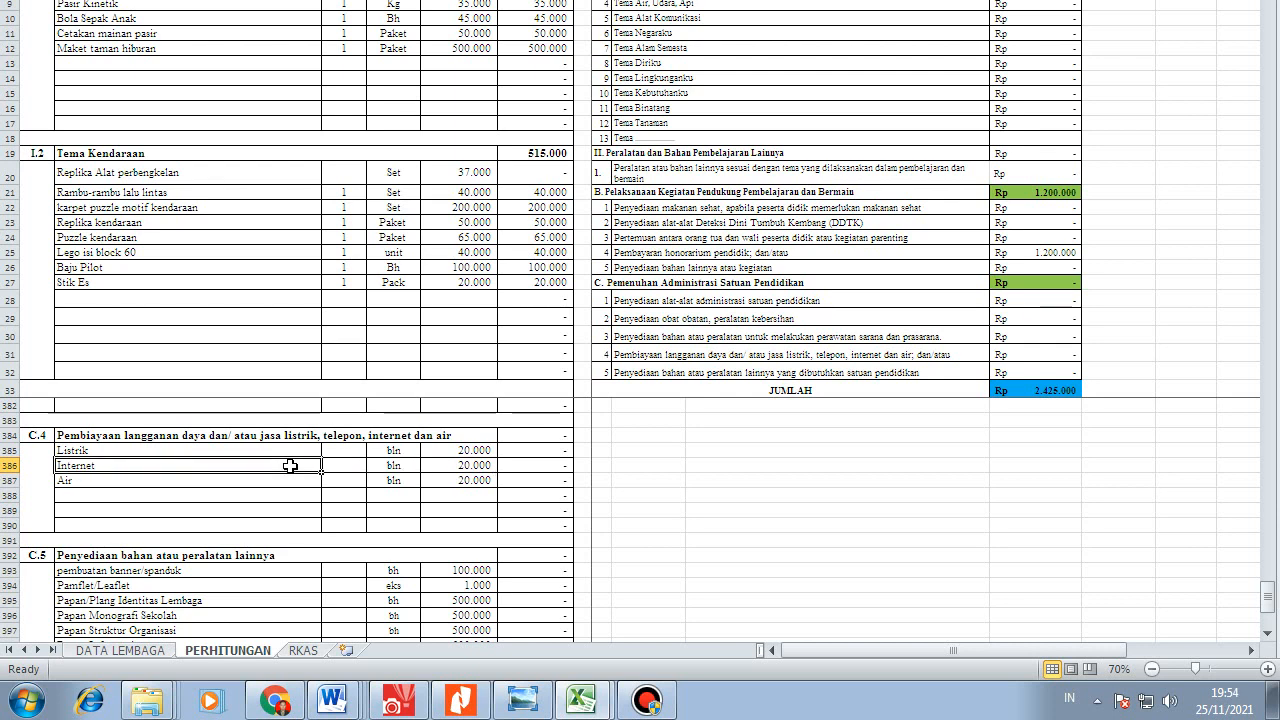
key(Right)
key(Right)
key(Right)
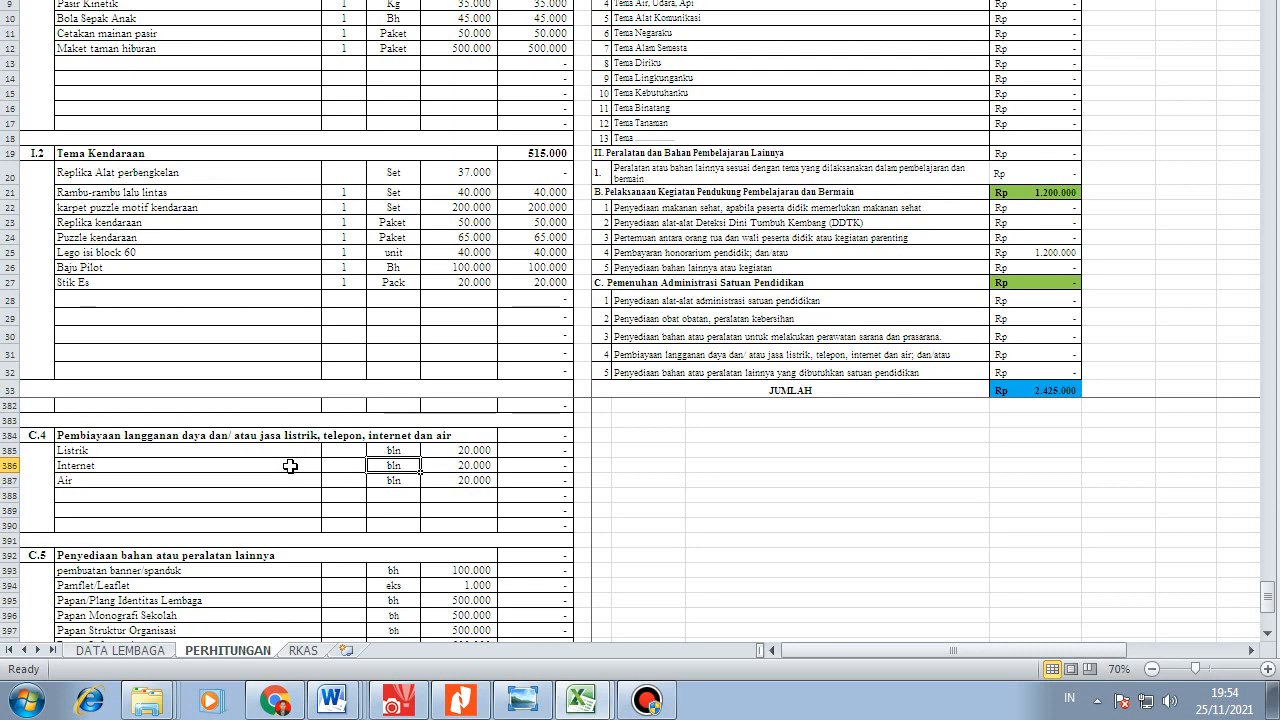
key(Left)
key(Left)
key(Left)
key(Right)
key(Right)
key(Right)
key(Left)
key(Left)
key(Left)
key(Right)
key(Right)
key(Right)
key(Left)
key(Left)
key(Left)
key(Right)
key(Right)
key(Right)
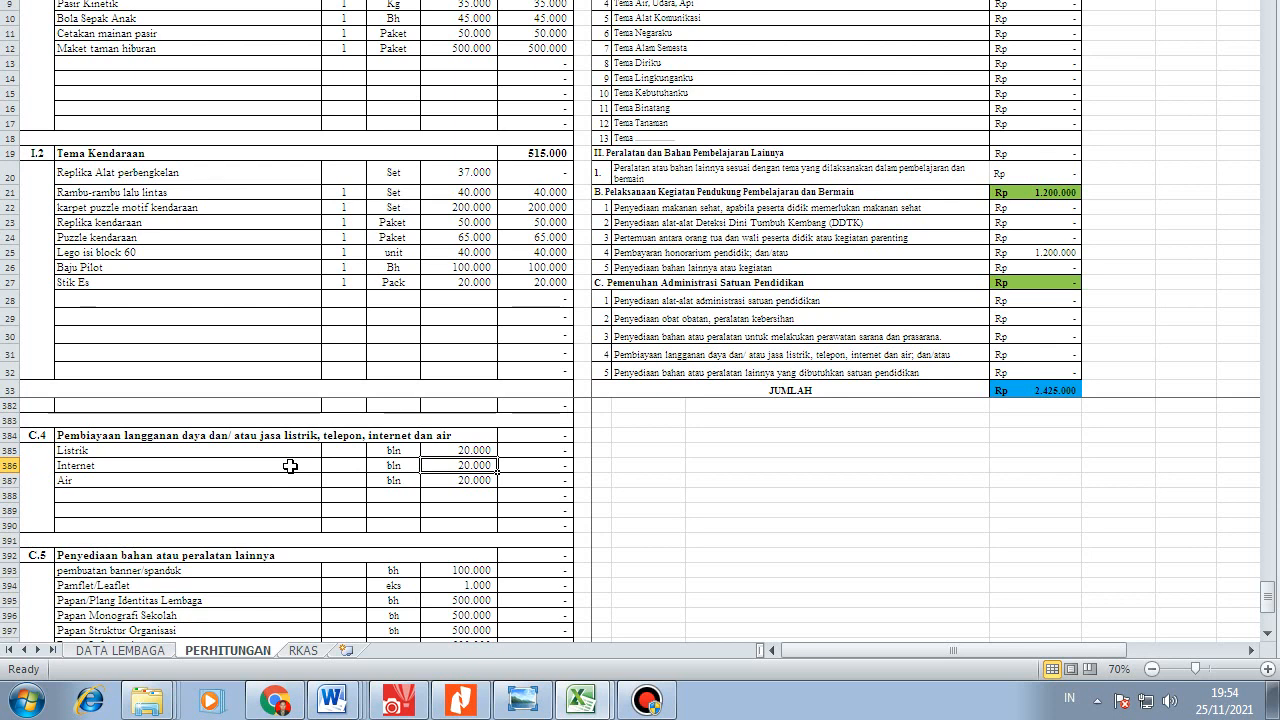
key(Left)
key(Left)
key(Left)
key(Right)
key(Right)
key(Right)
key(Right)
key(Left)
key(Left)
key(Right)
key(Right)
- Check the Air row's unit price and look over the start of the C.5 item list
key(Down)
scroll(301, 467, down, 1)
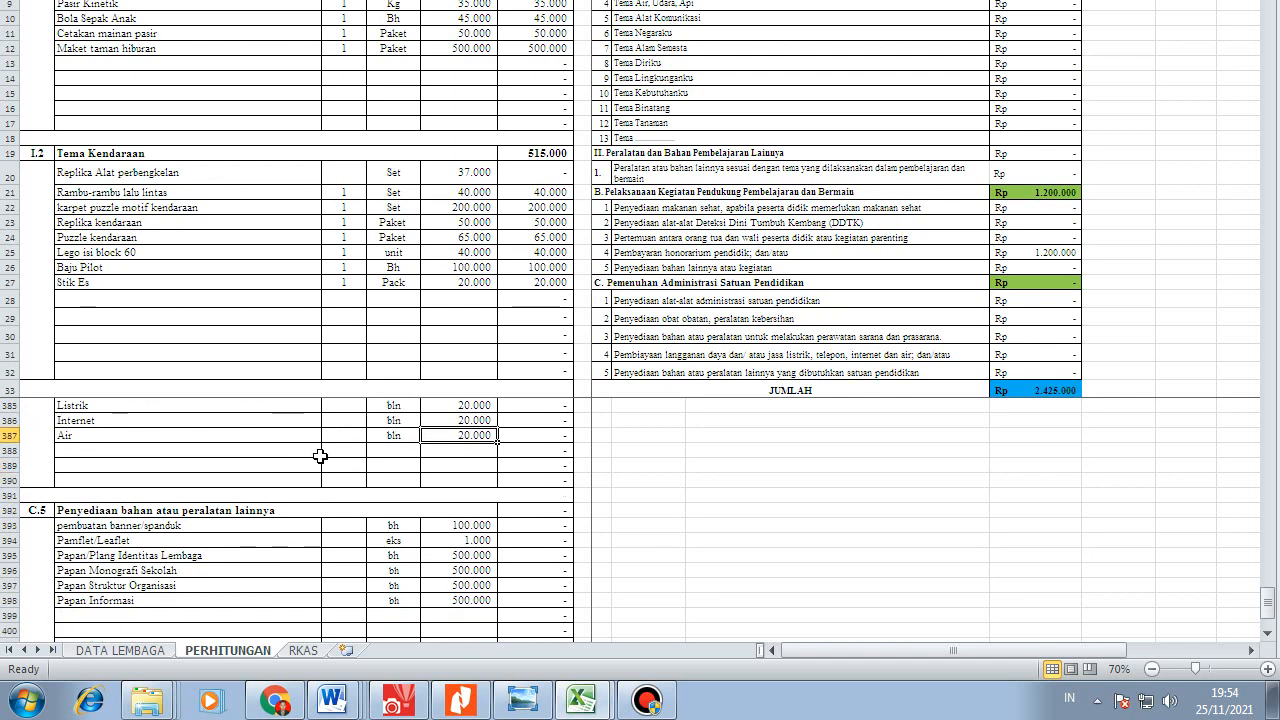
scroll(322, 456, up, 1)
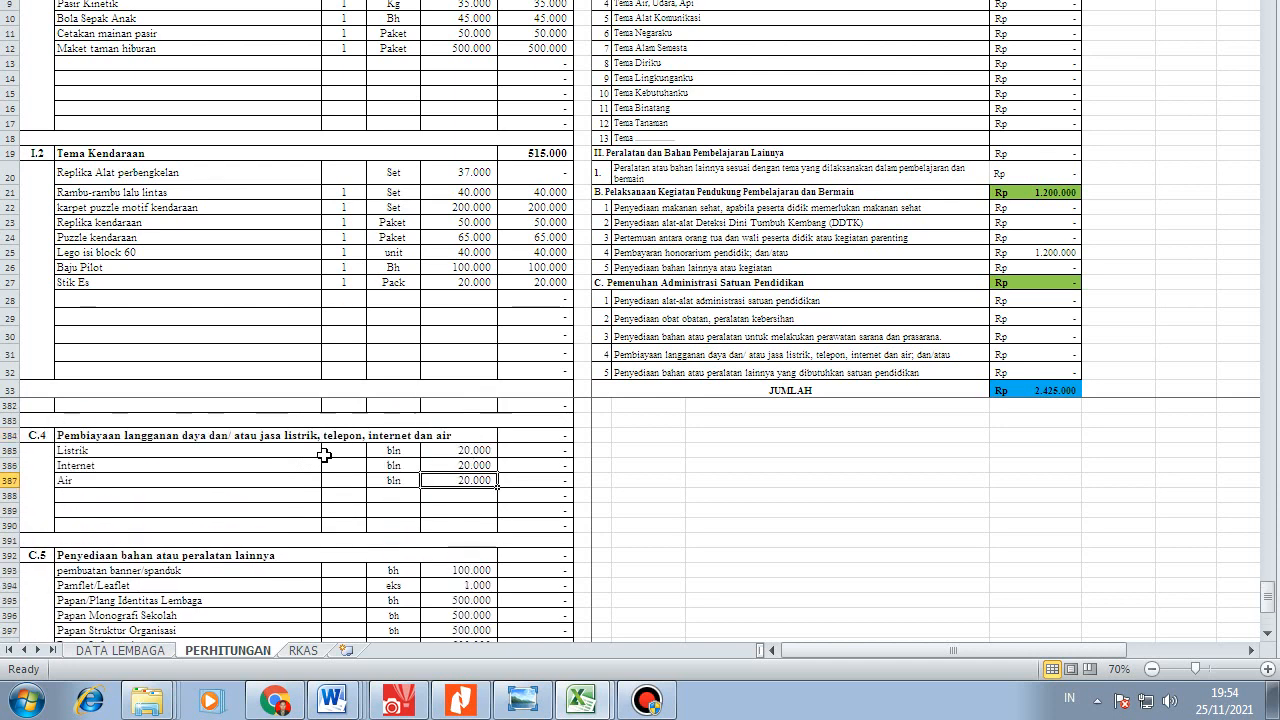
- Review the Internet row's item name, quantity and unit price in section C.4 against the Air row's unit price
click(468, 462)
click(290, 467)
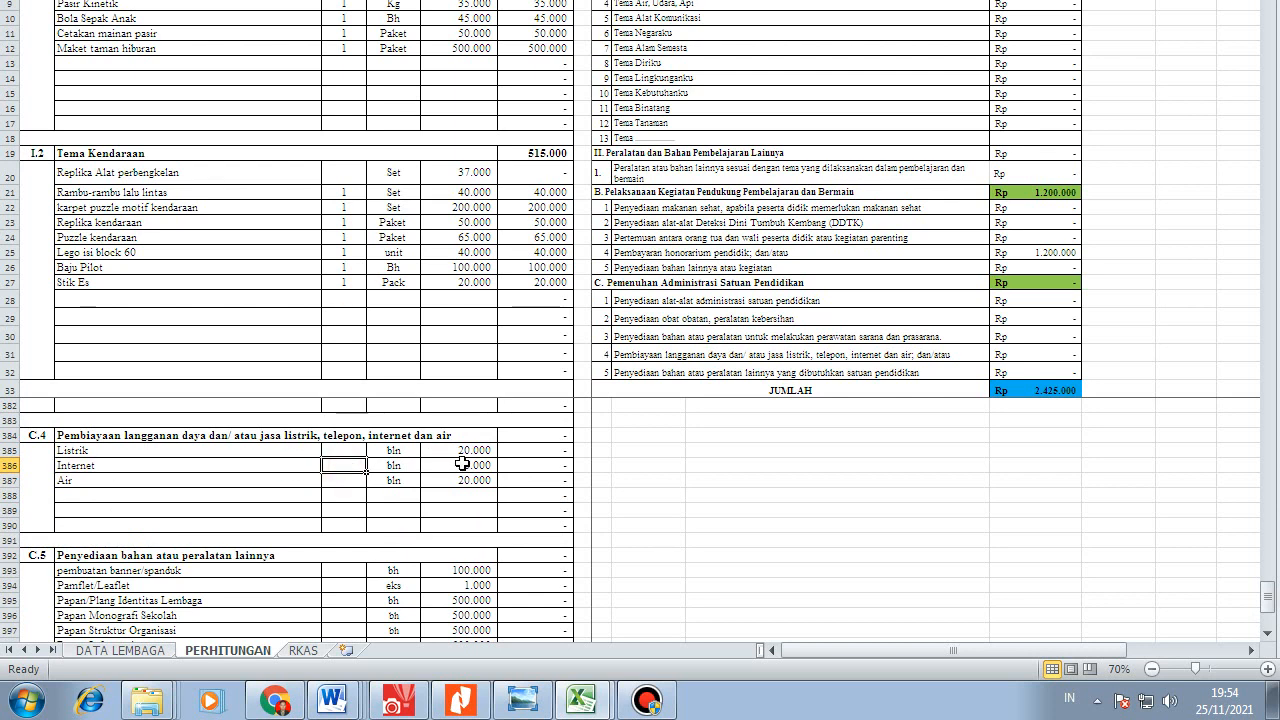
click(464, 464)
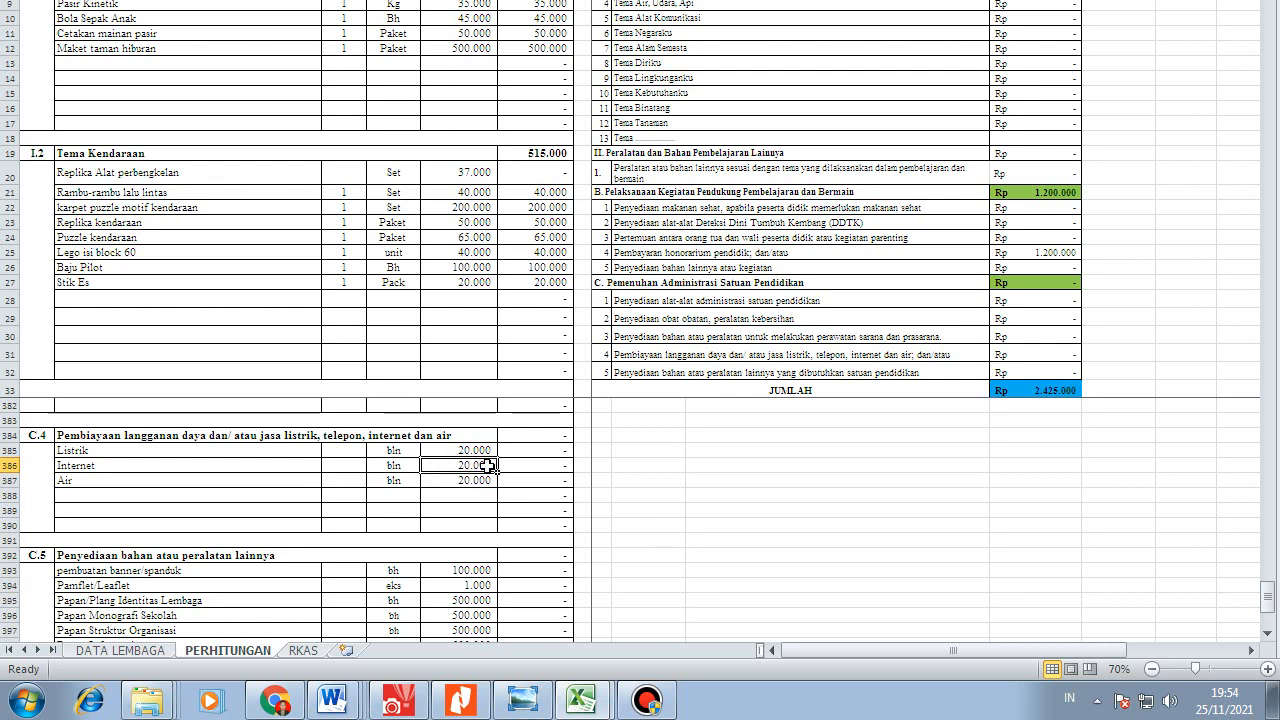
click(288, 466)
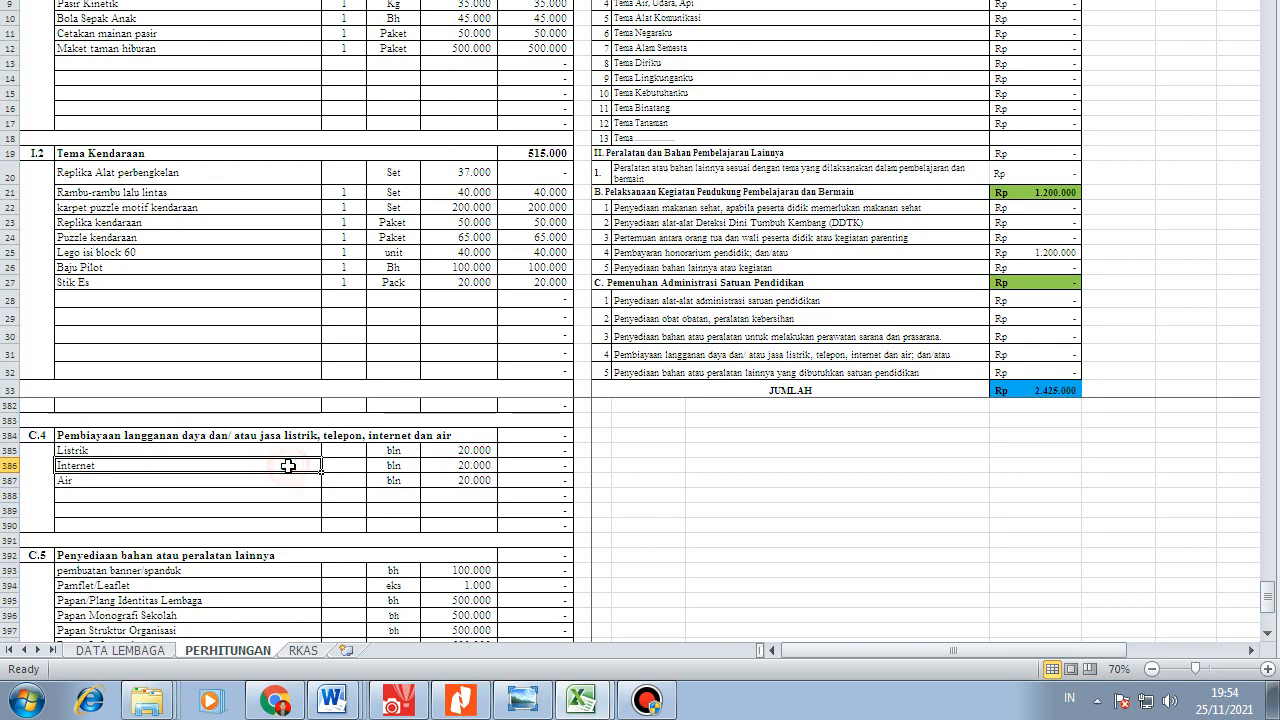
click(453, 466)
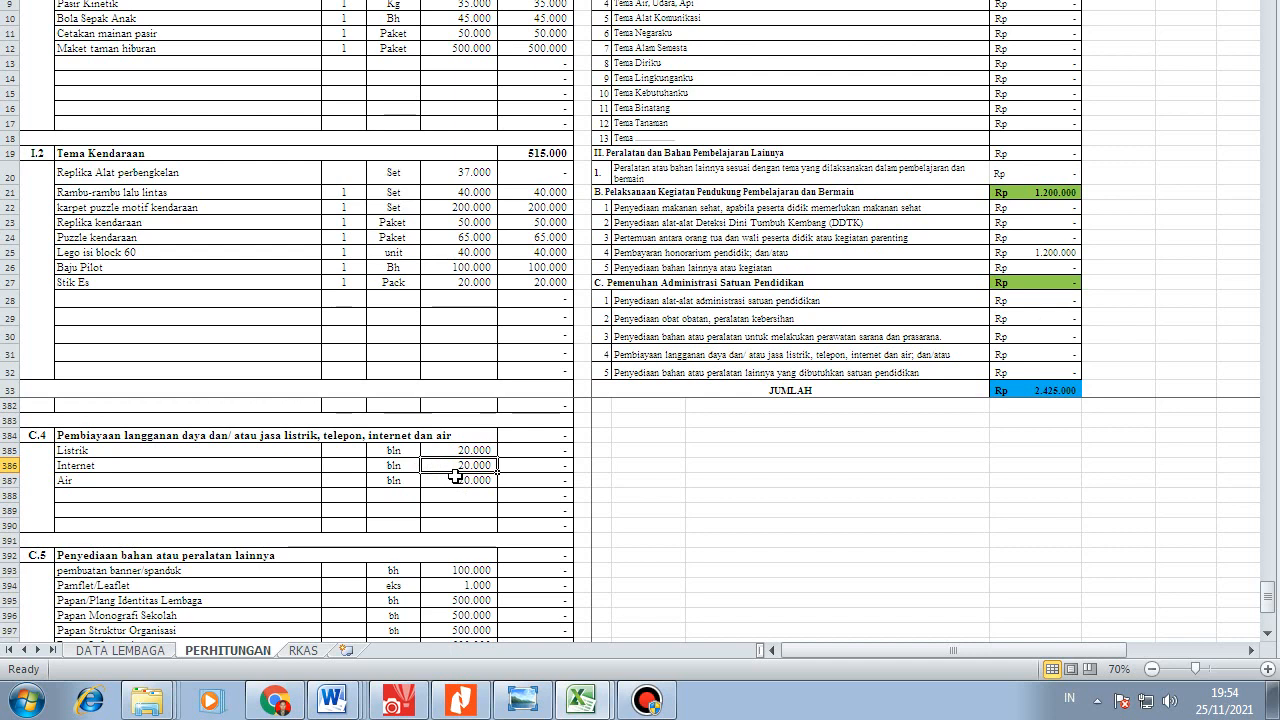
click(459, 480)
click(467, 464)
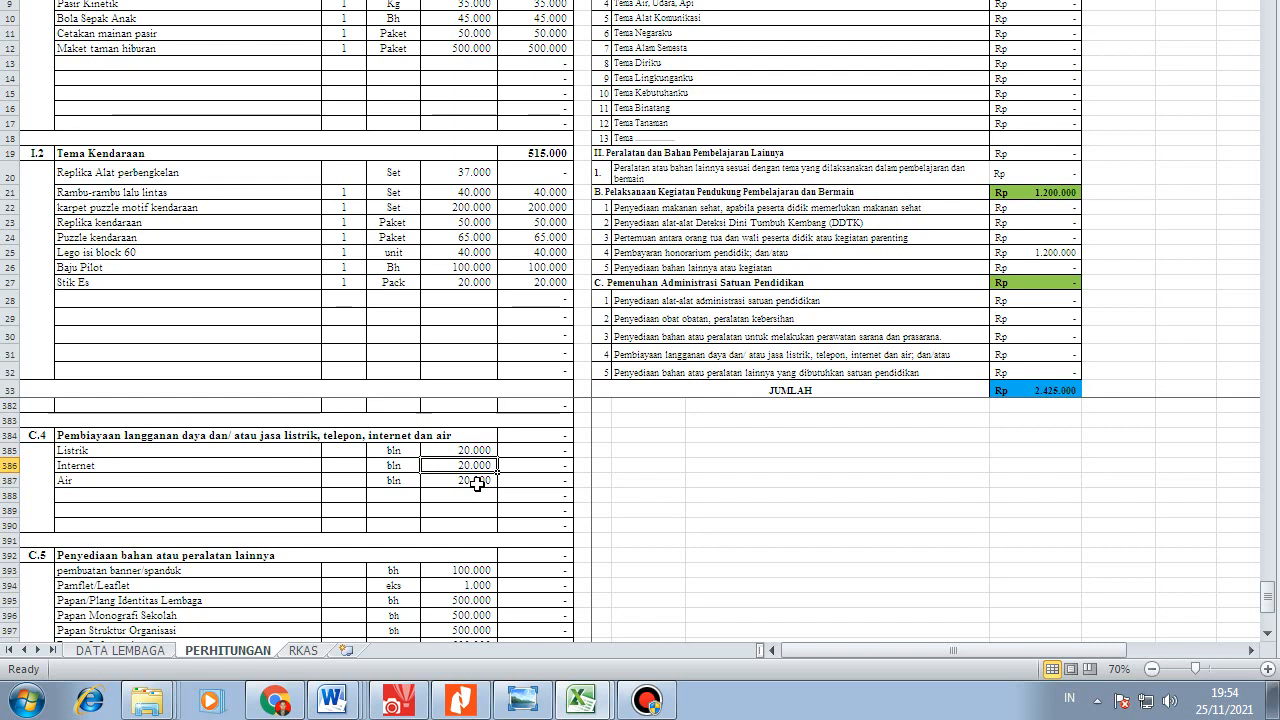
- Look over sections C.4 and C.5, highlighting the C.5 item names from pembuatan banner/spanduk to Papan Informasi
scroll(477, 484, down, 1)
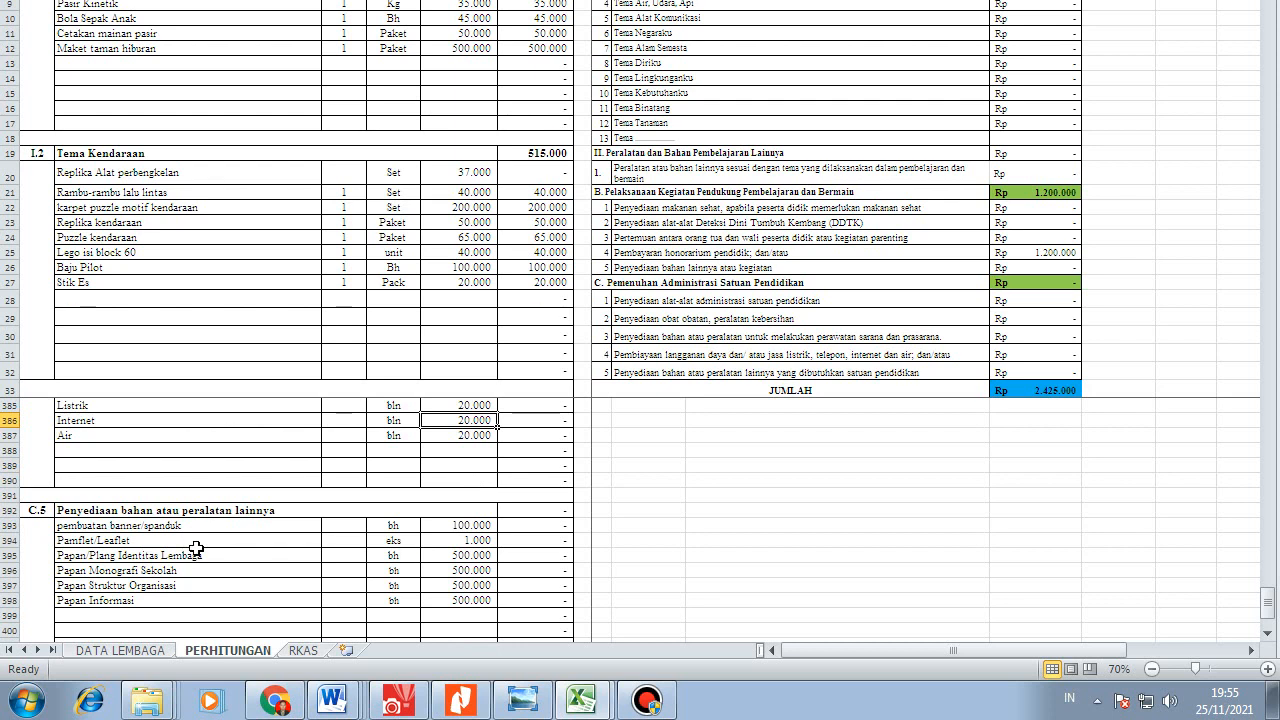
scroll(196, 548, down, 1)
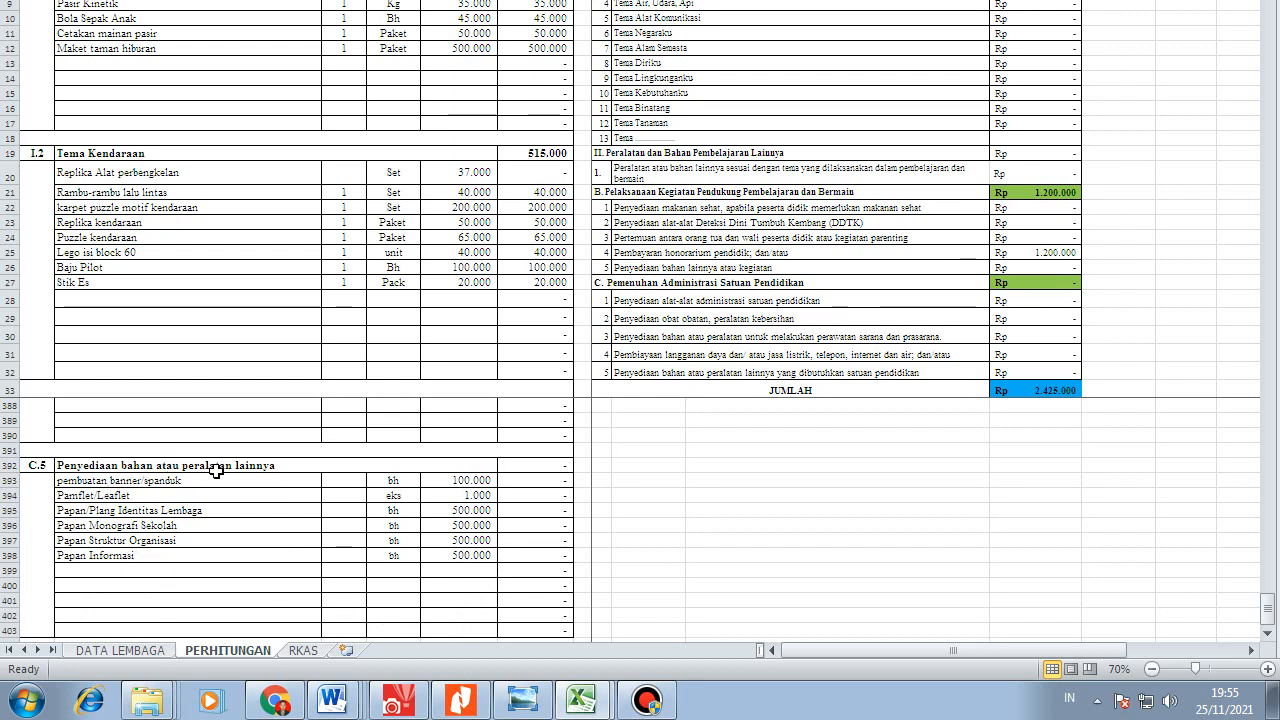
scroll(480, 496, up, 5)
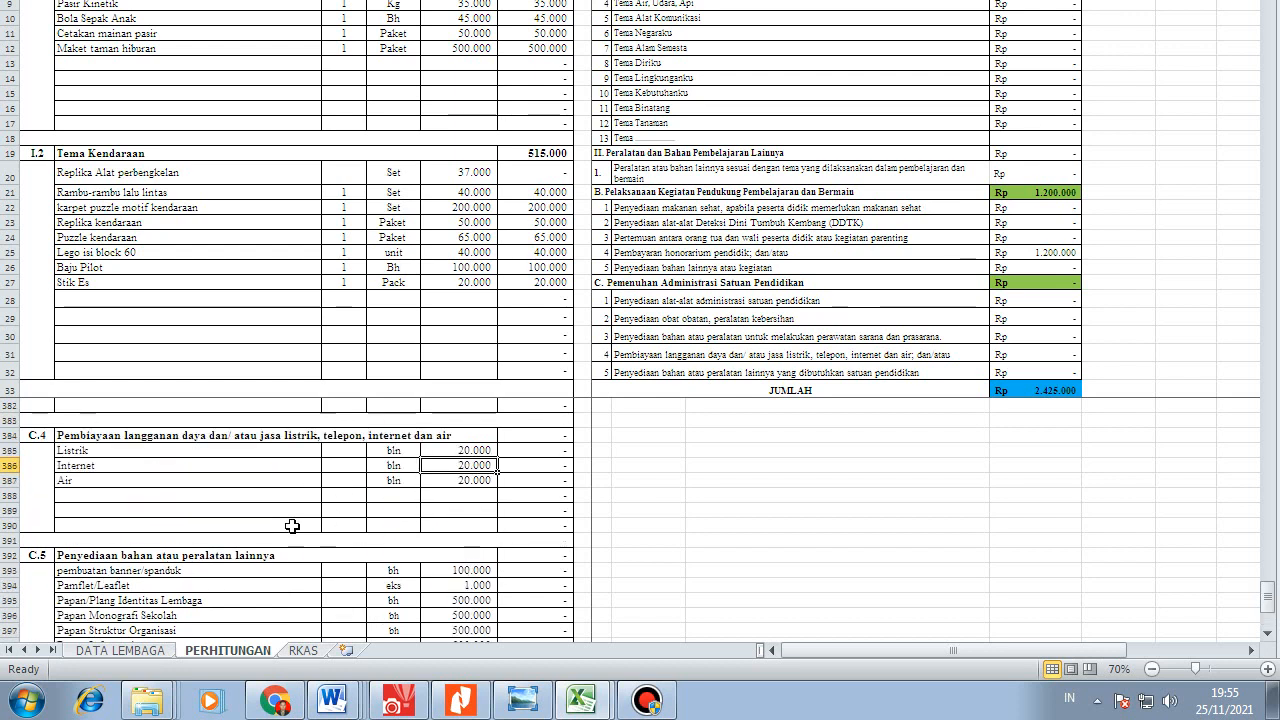
scroll(157, 553, down, 4)
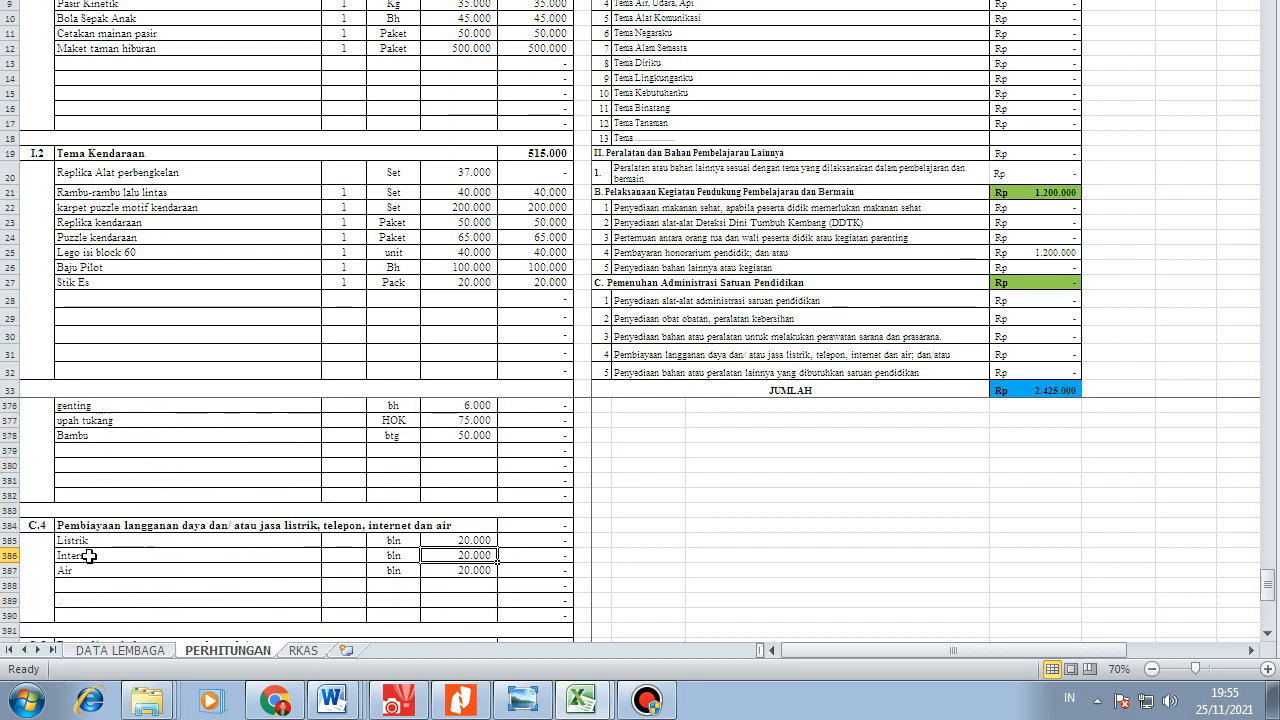
drag(78, 533, 226, 601)
scroll(214, 592, down, 1)
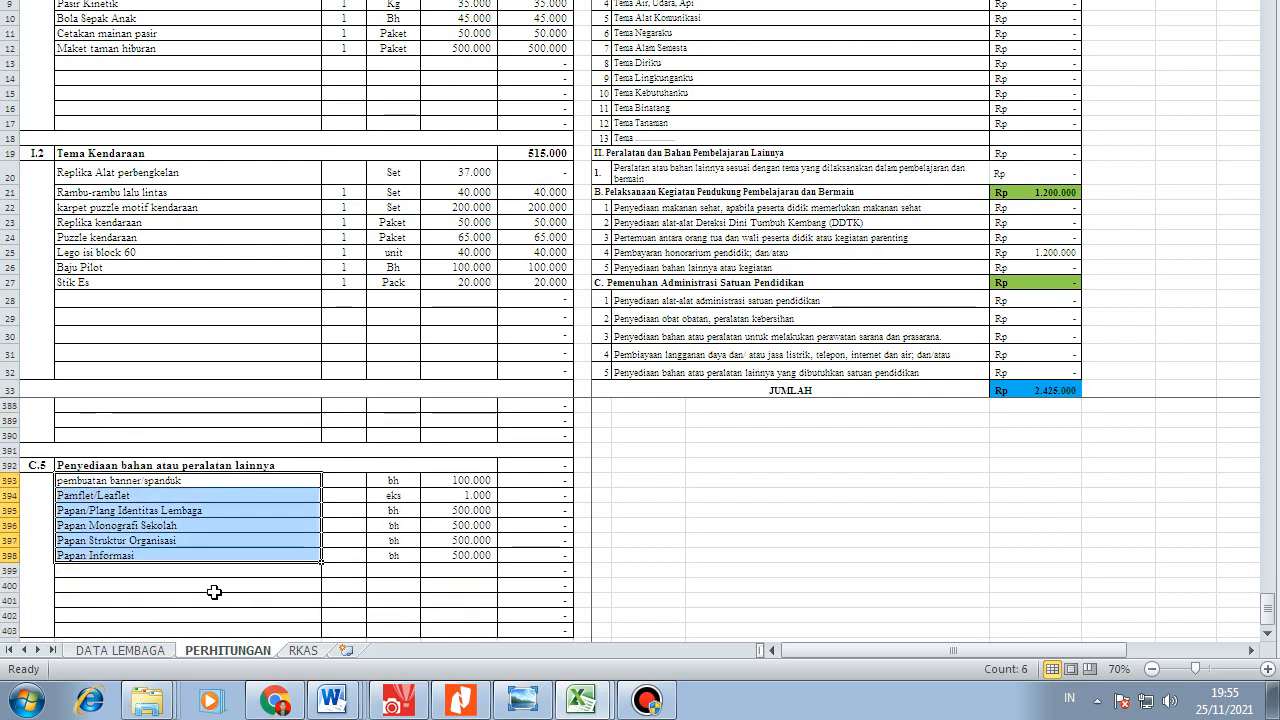
click(200, 585)
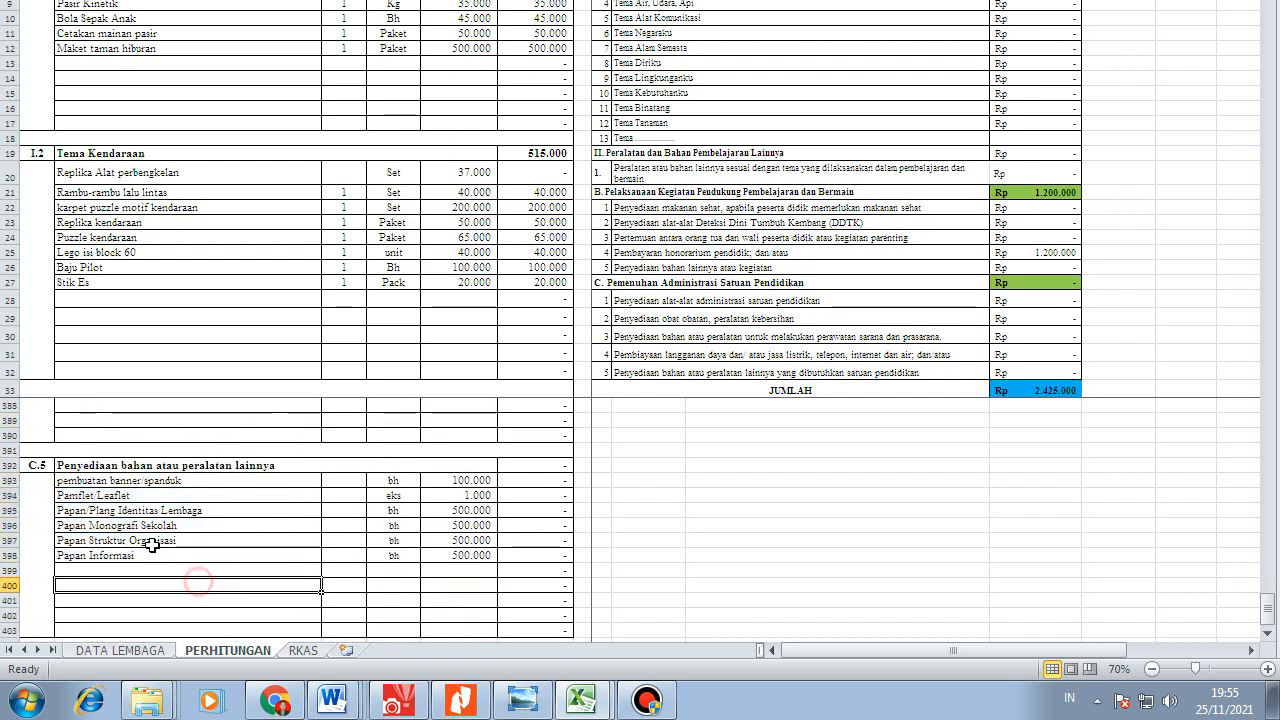
- Compare the pembuatan banner/spanduk and Pamflet/Leaflet items in section C.5
click(83, 482)
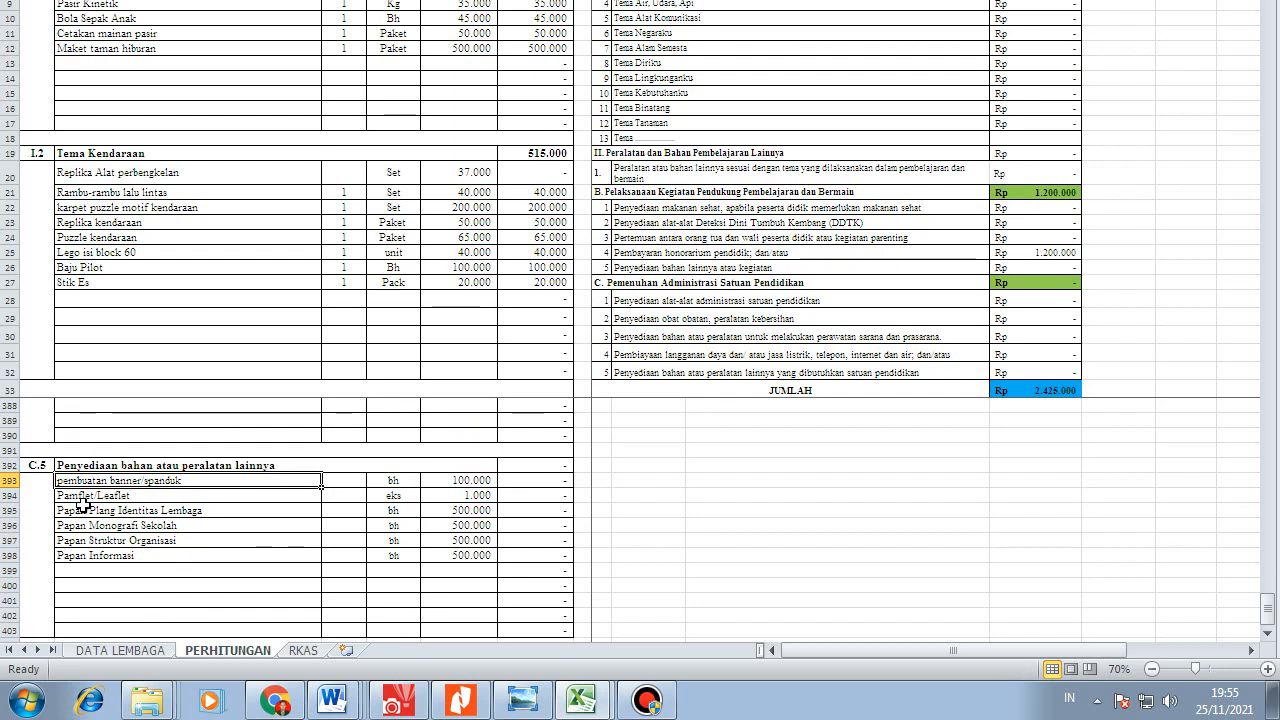
click(258, 495)
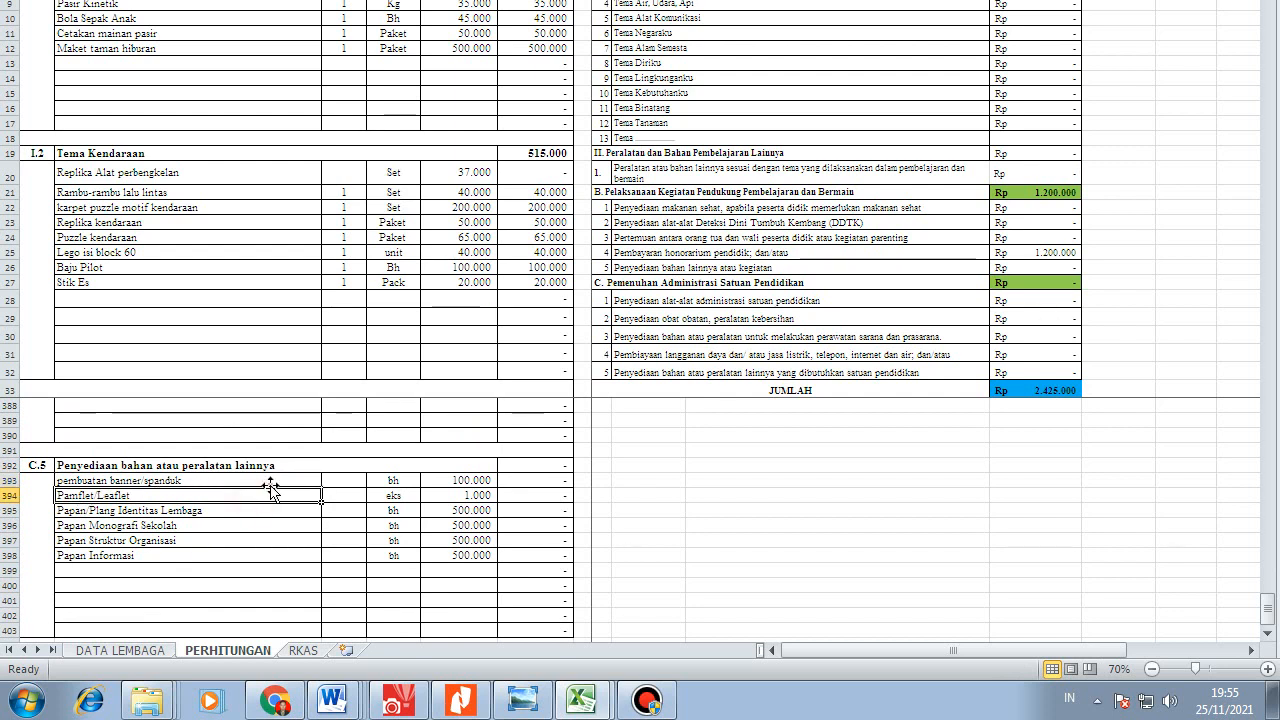
click(270, 482)
click(217, 497)
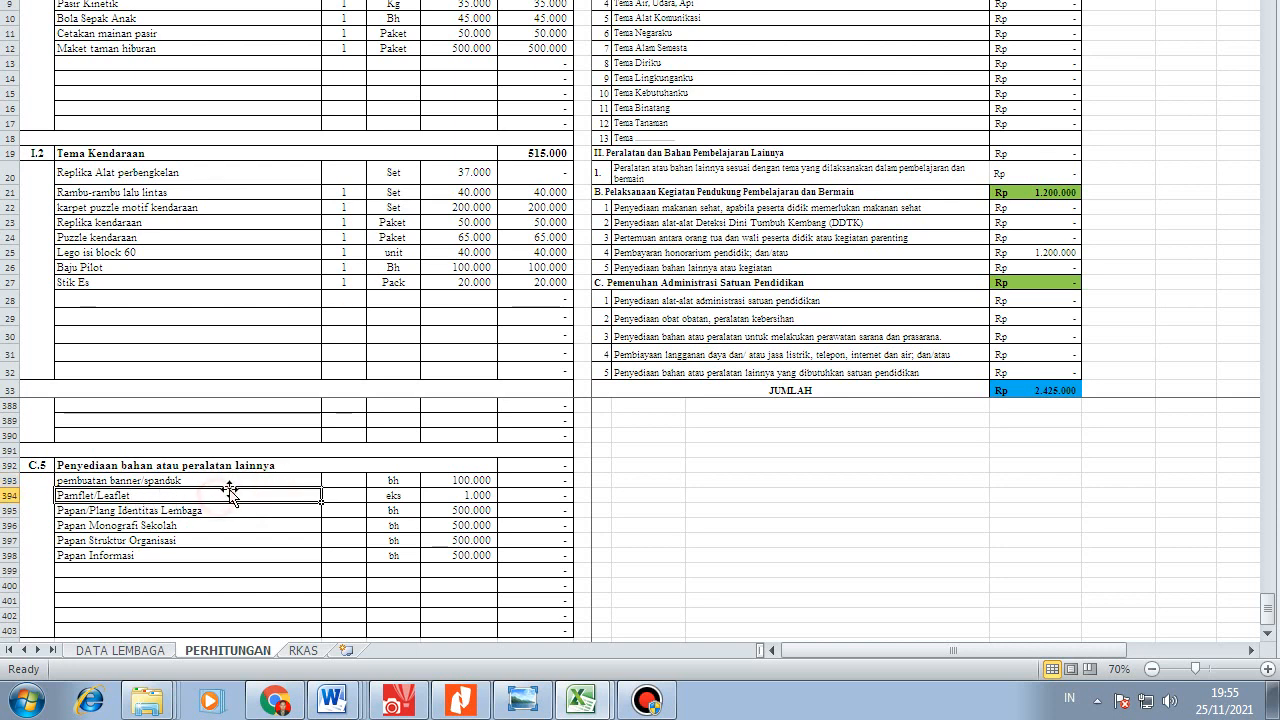
click(240, 481)
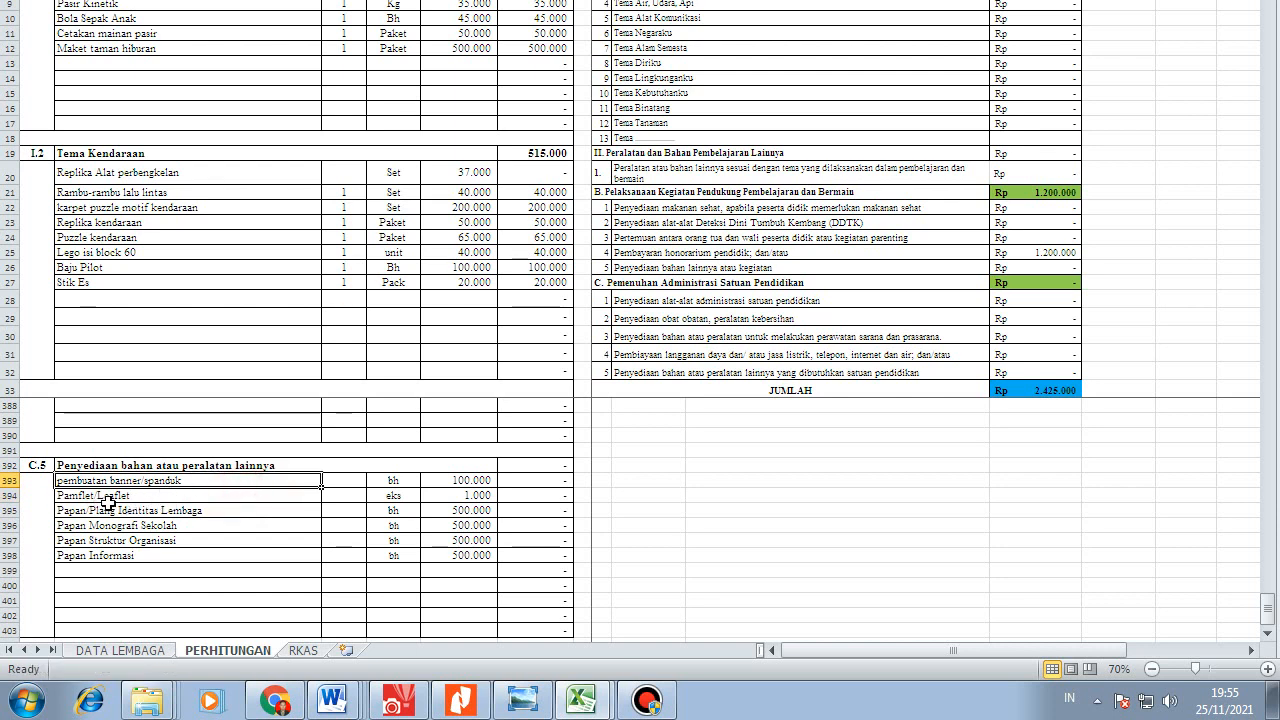
click(194, 497)
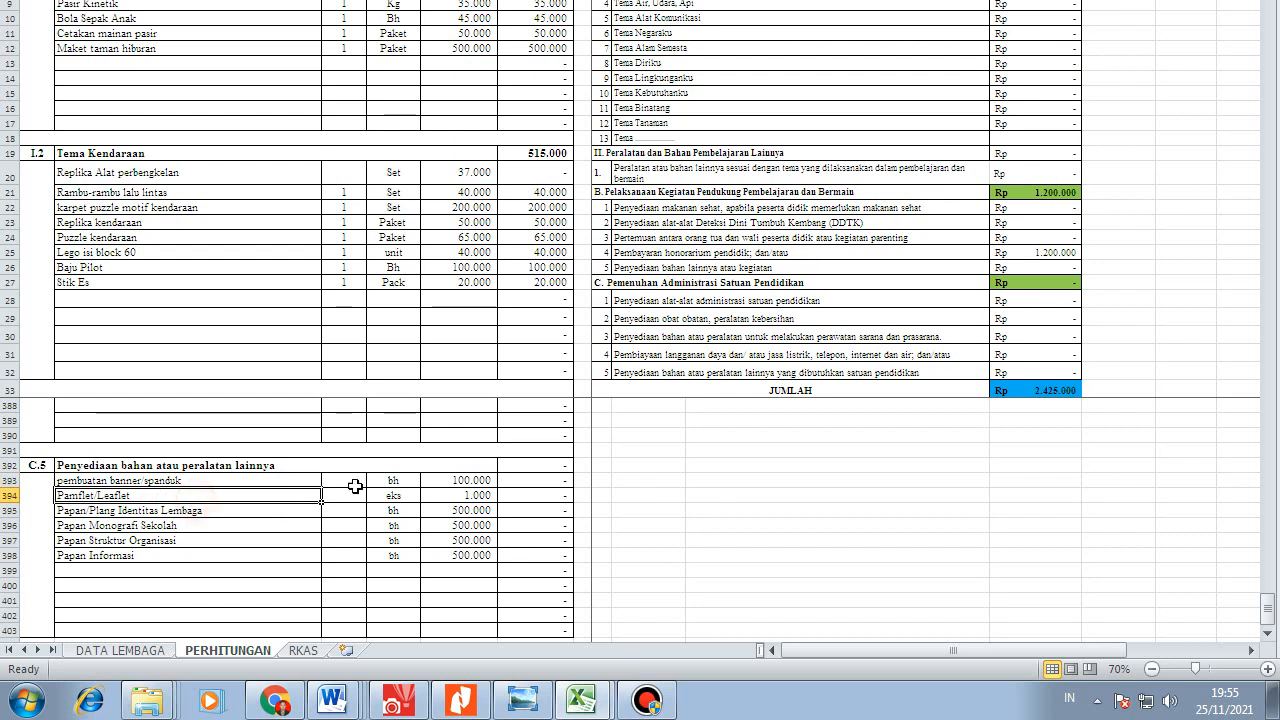
- Review the Papan items in section C.5, from Papan/Plang Identitas Lembaga through the first empty row below Papan Informasi
click(214, 512)
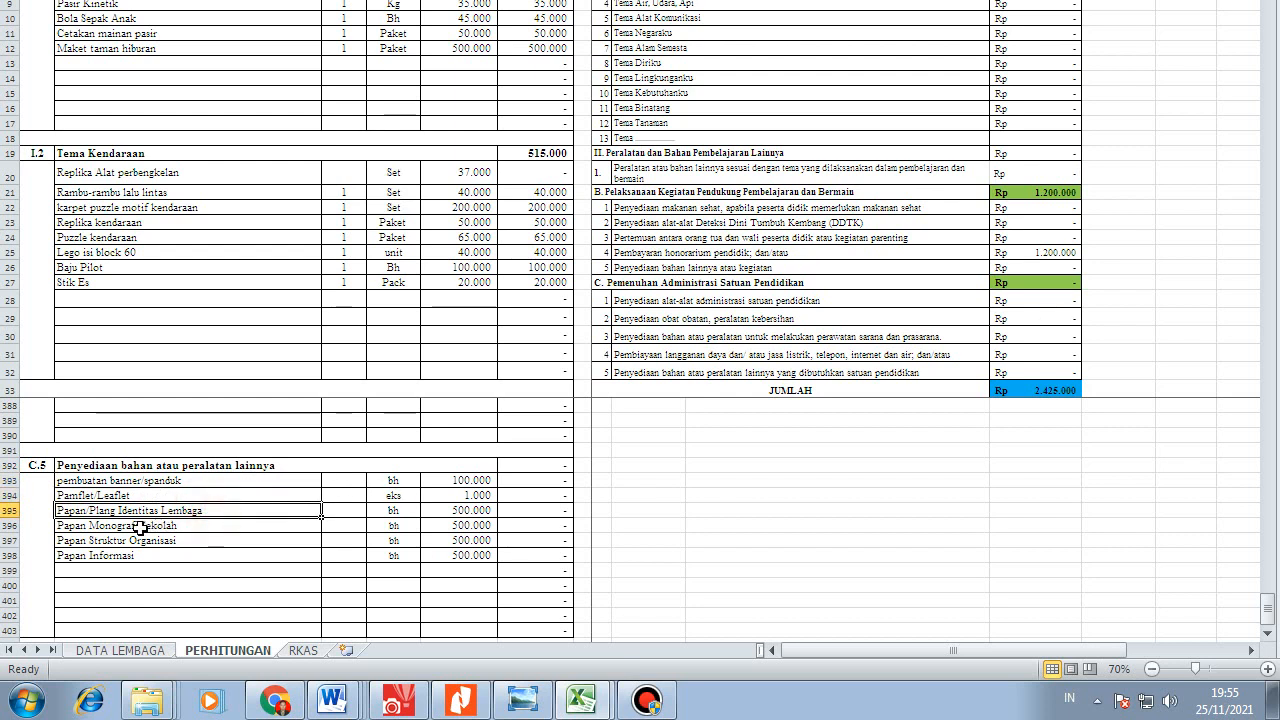
click(279, 530)
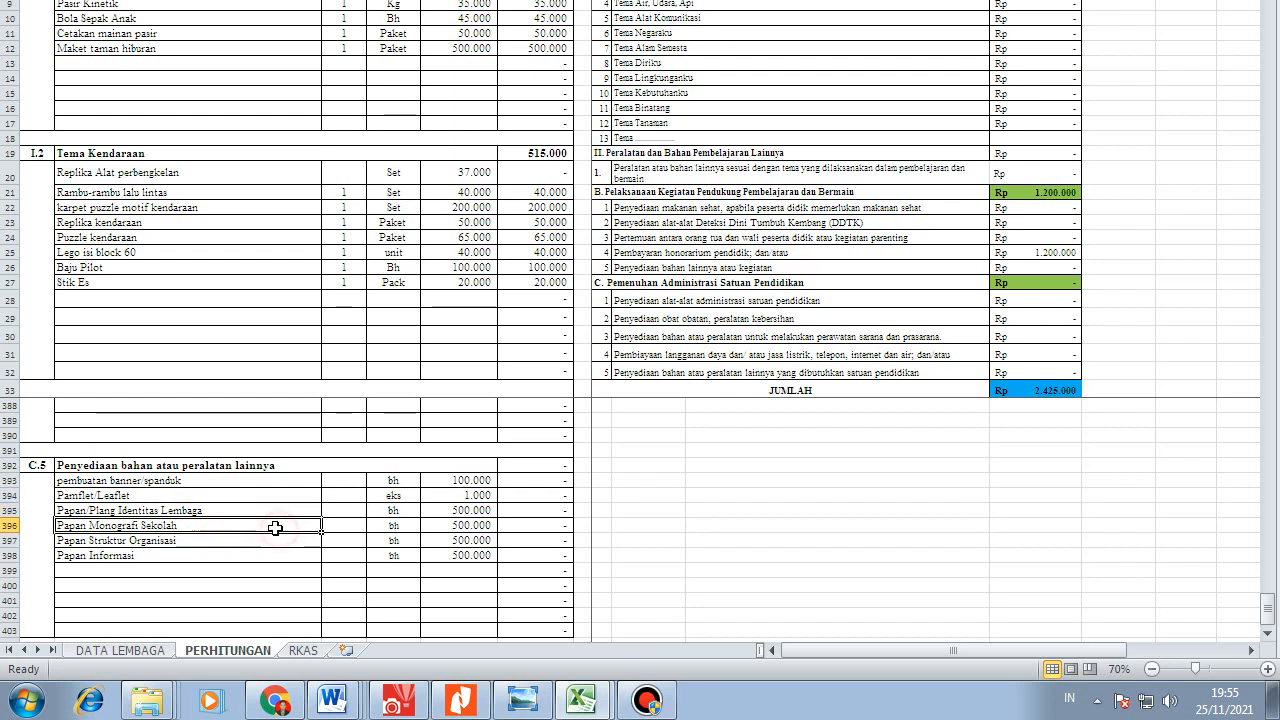
click(182, 569)
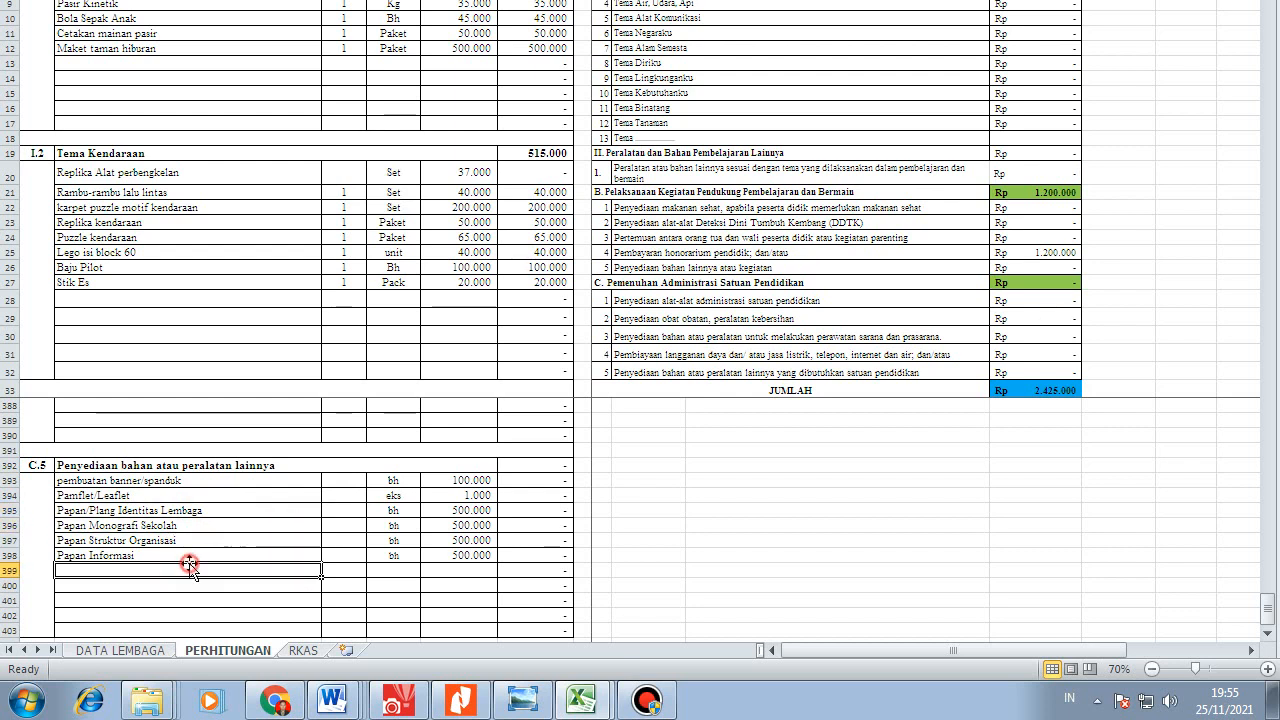
scroll(185, 565, up, 1)
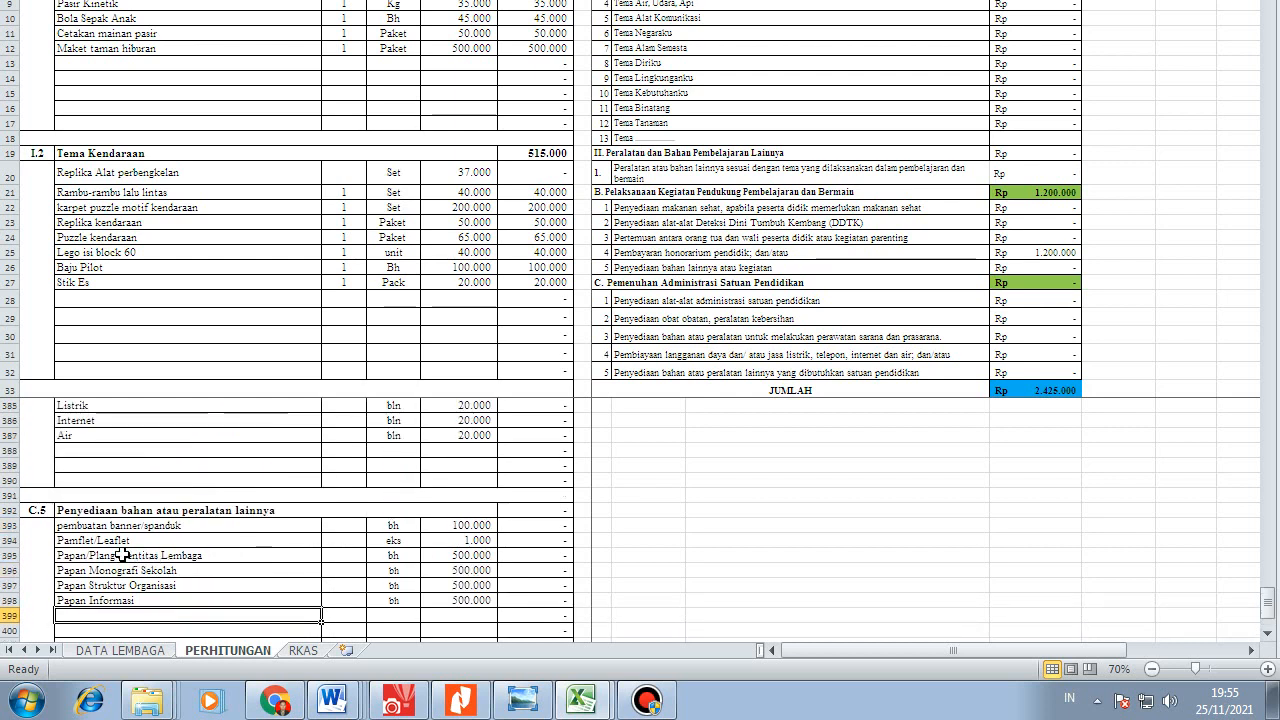
scroll(115, 543, down, 1)
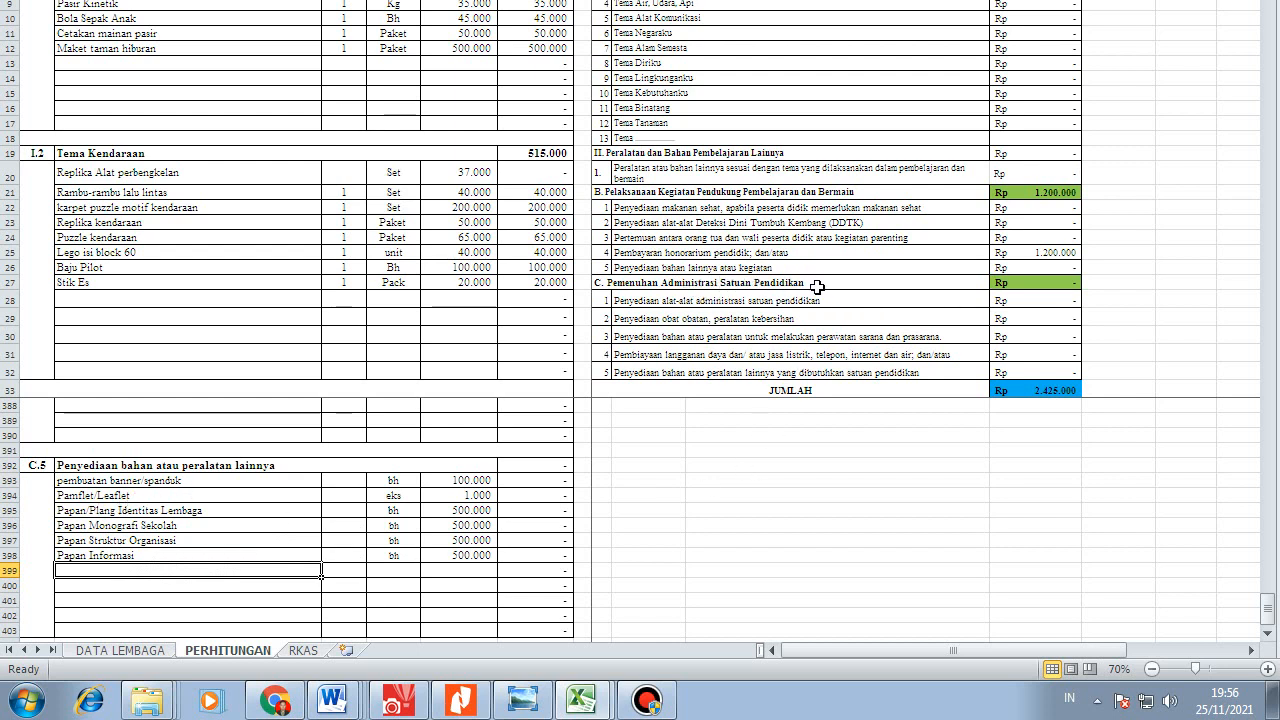
- Check the REKAP PERHITUNGAN entries for honorarium pendidik, Tema 13 and the other learning equipment and materials
click(686, 250)
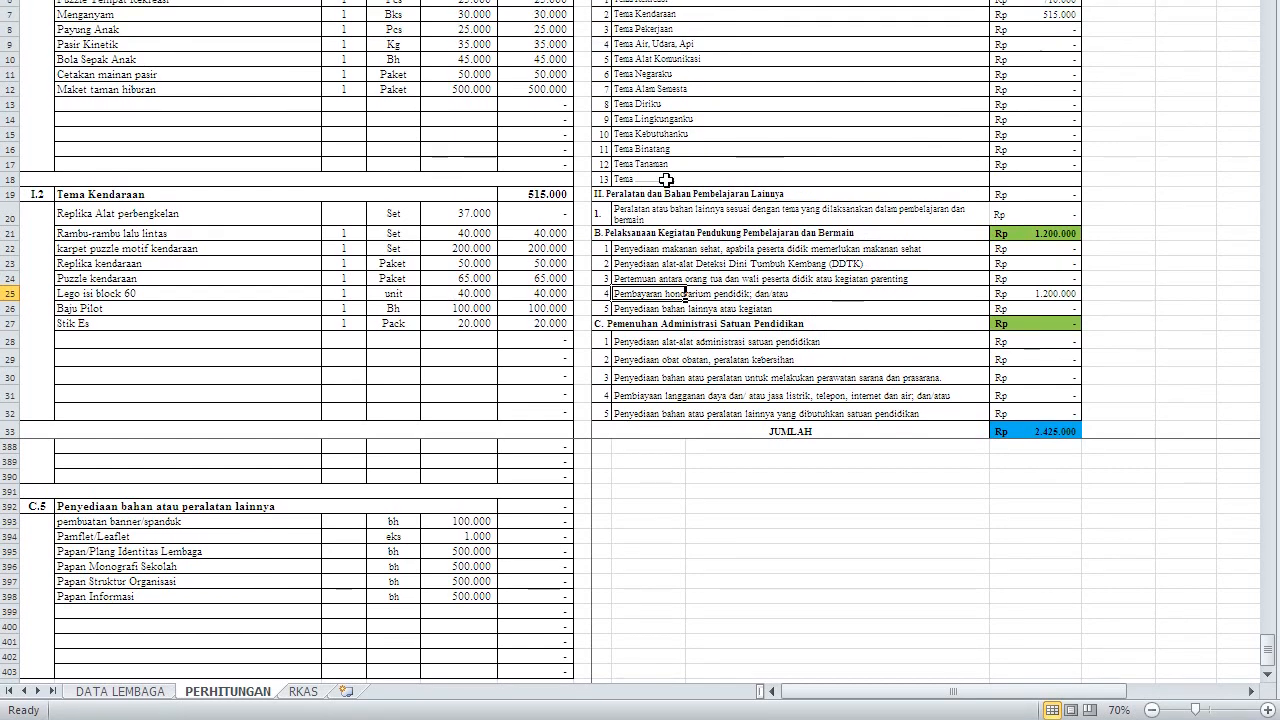
click(666, 138)
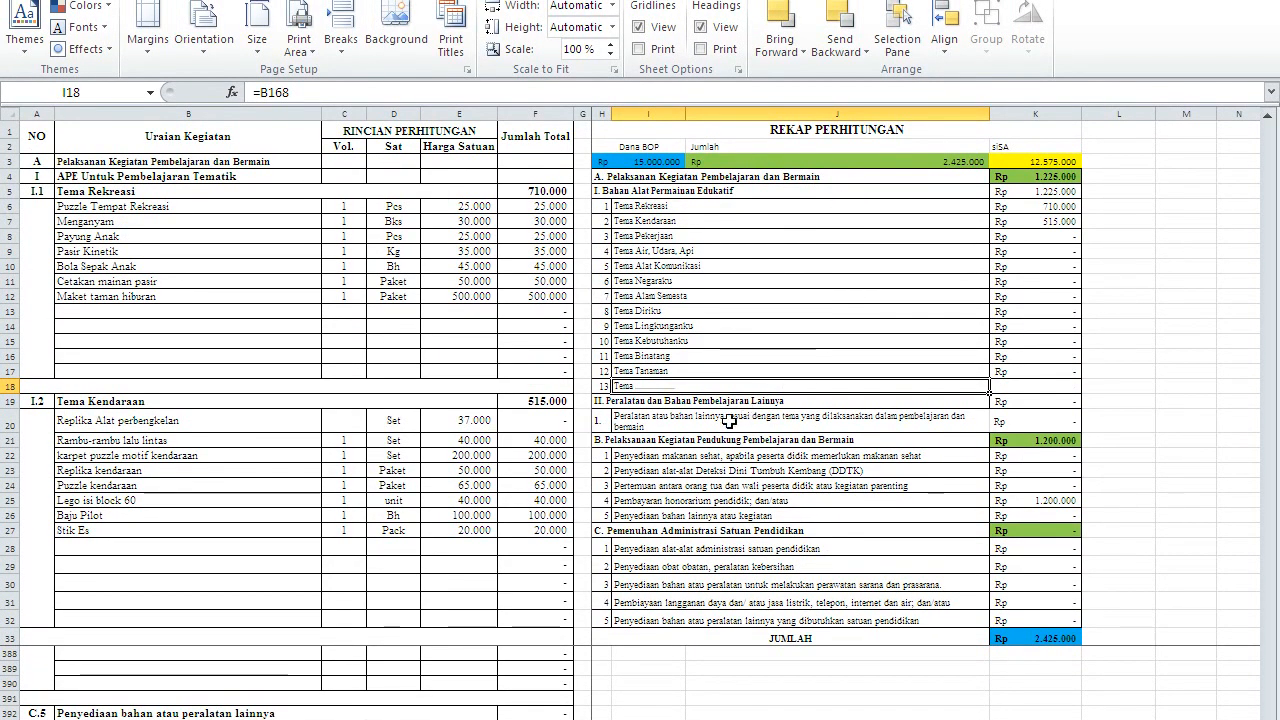
click(716, 424)
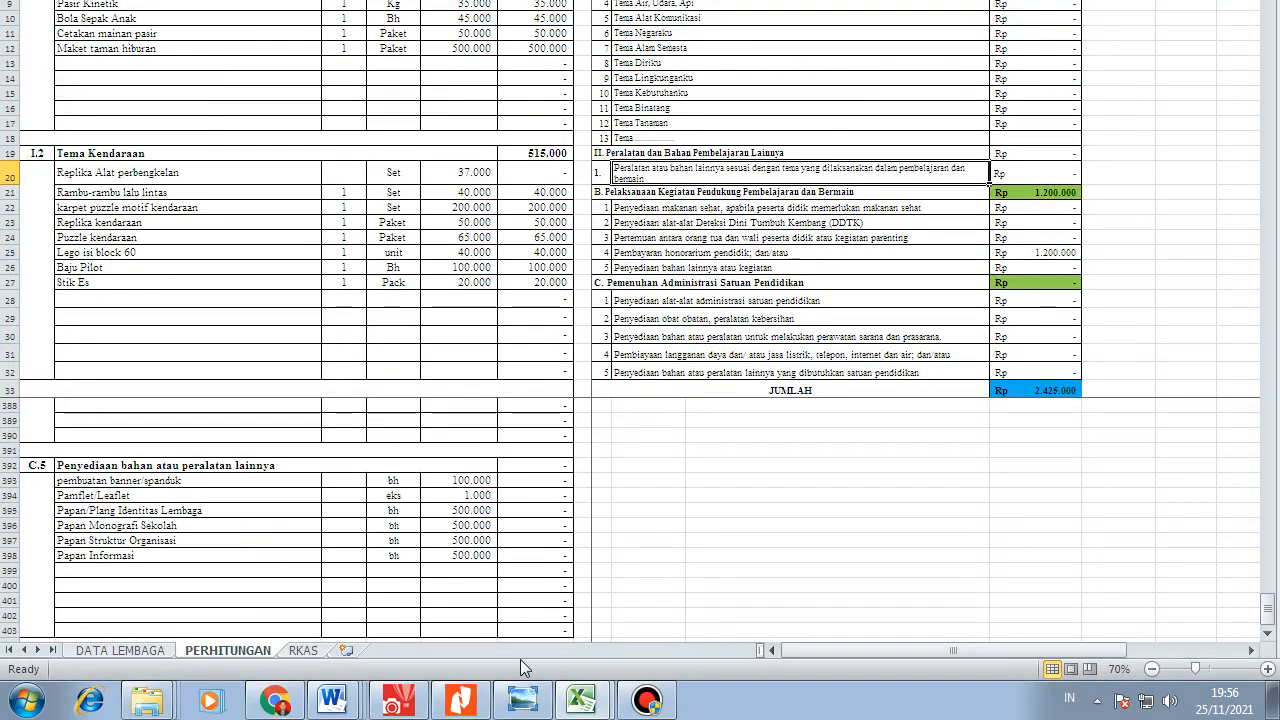
- Switch to Nitro Pro 9 and read the Komponen/Keterangan table through Pemenuhan administrasi Satuan Pendidikan item e
click(461, 702)
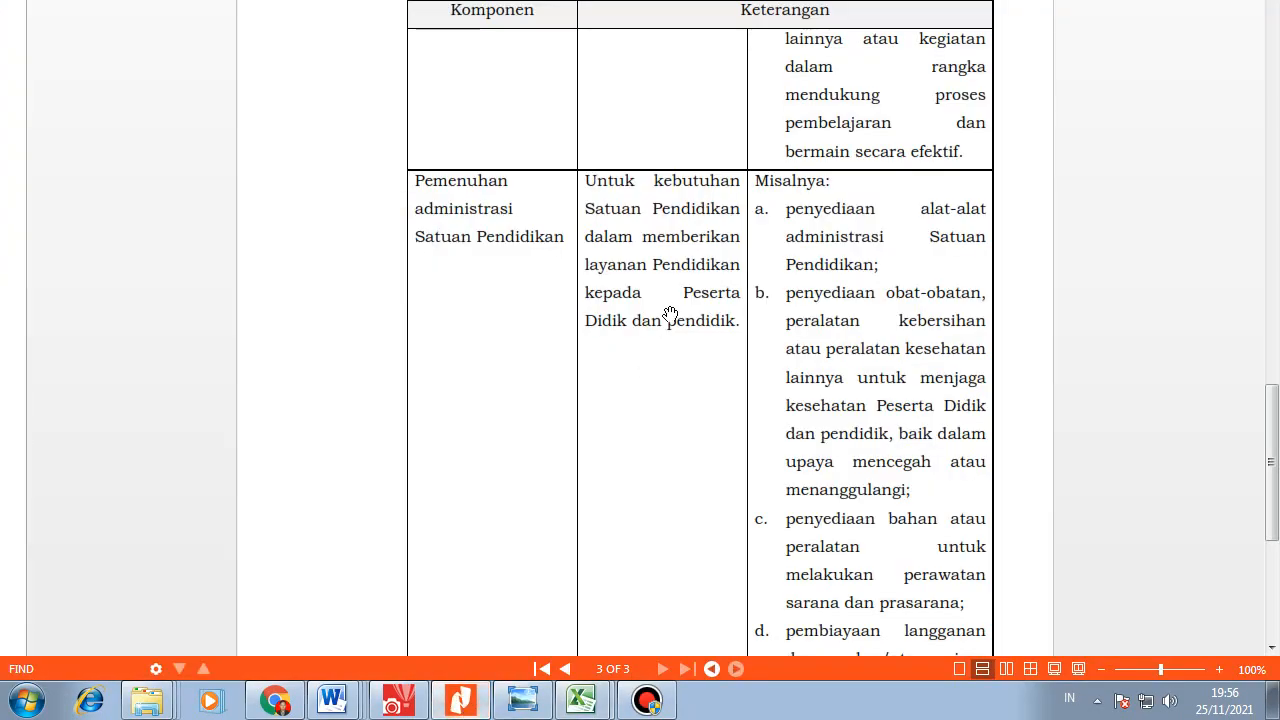
scroll(835, 162, up, 3)
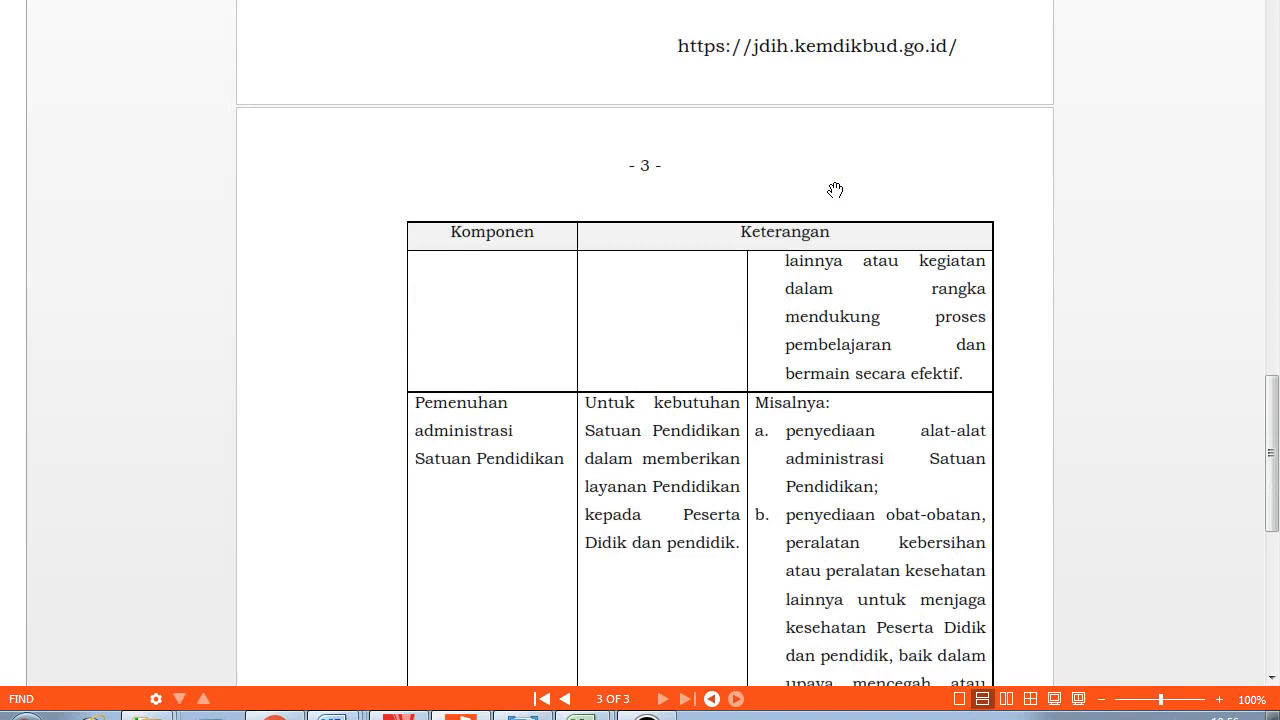
scroll(835, 190, up, 10)
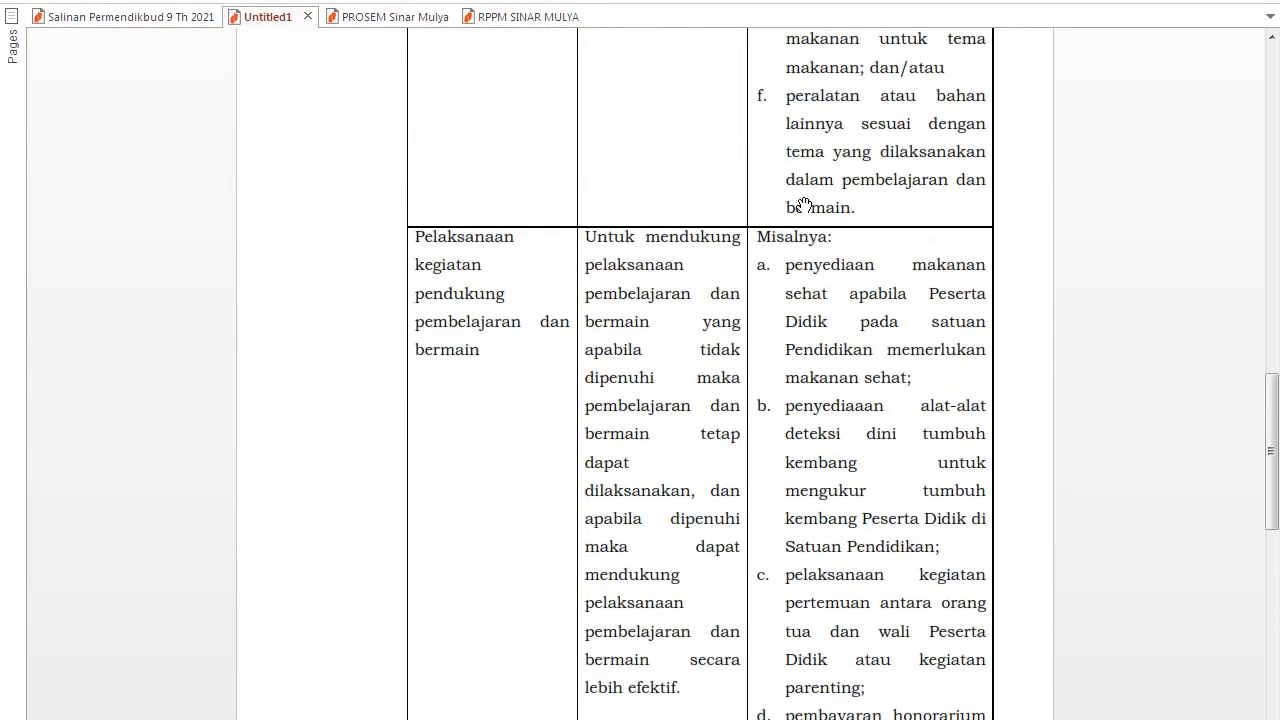
scroll(803, 497, down, 4)
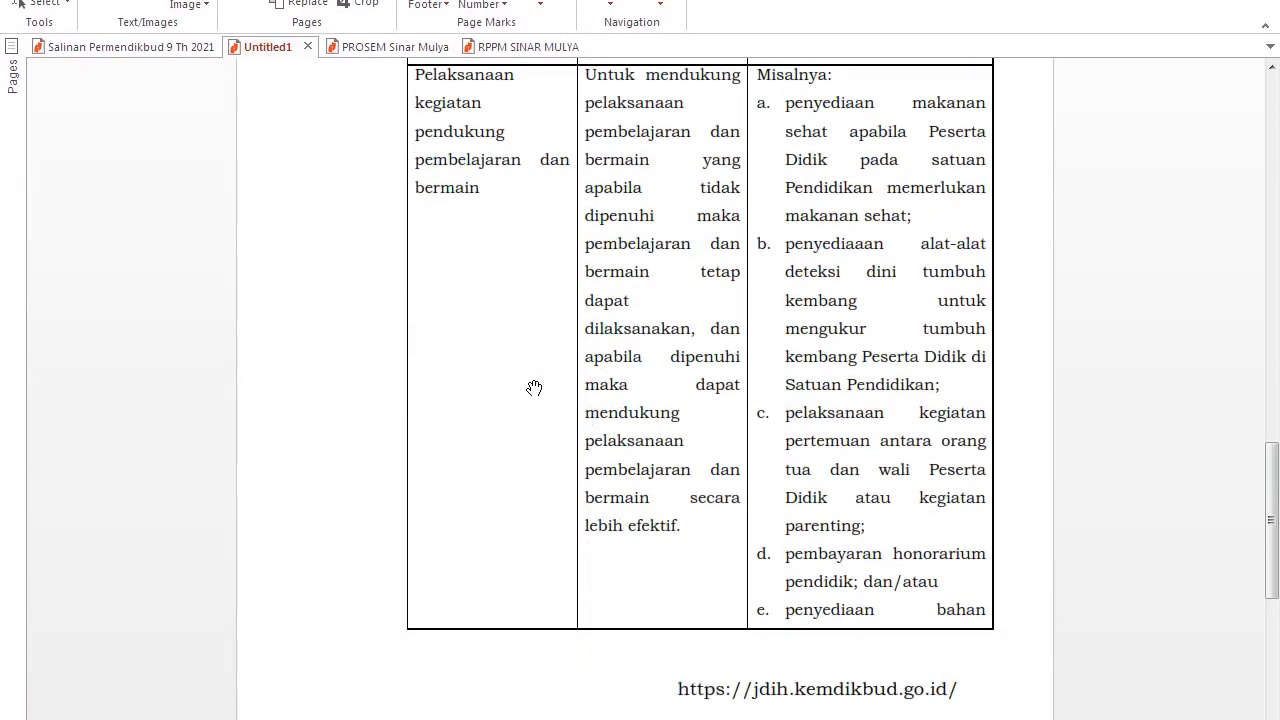
scroll(534, 388, down, 5)
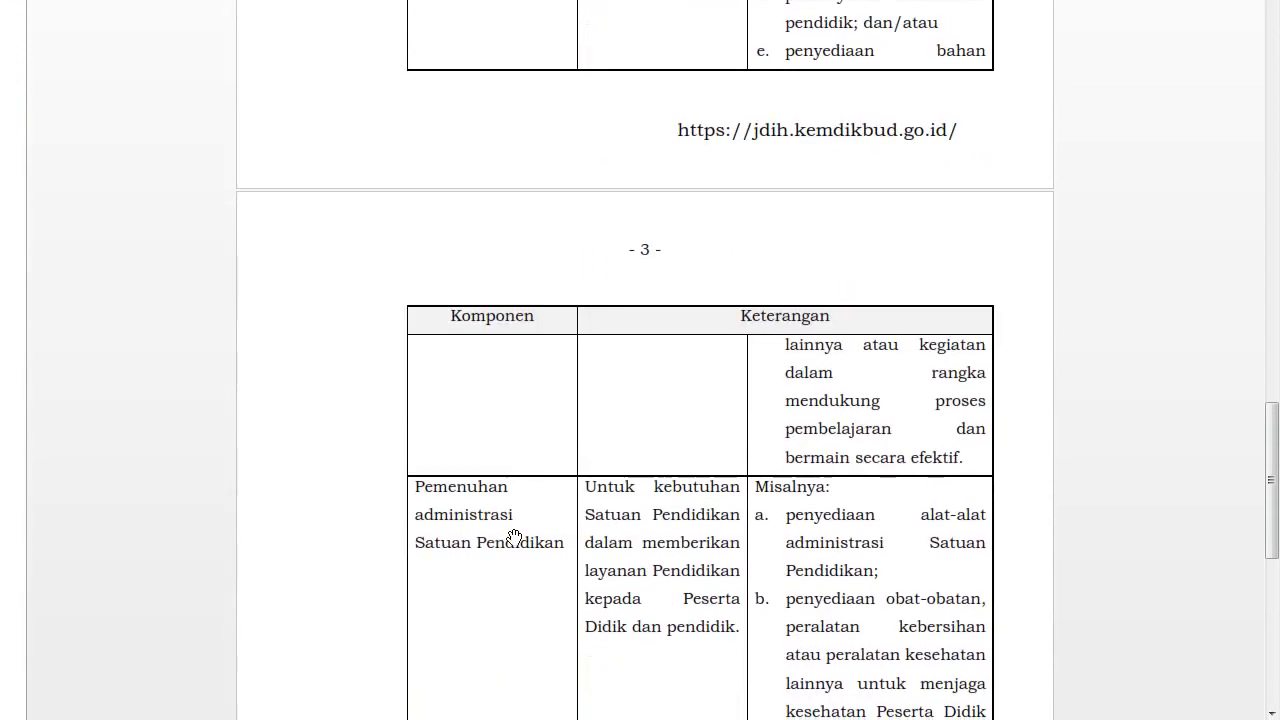
scroll(880, 530, down, 5)
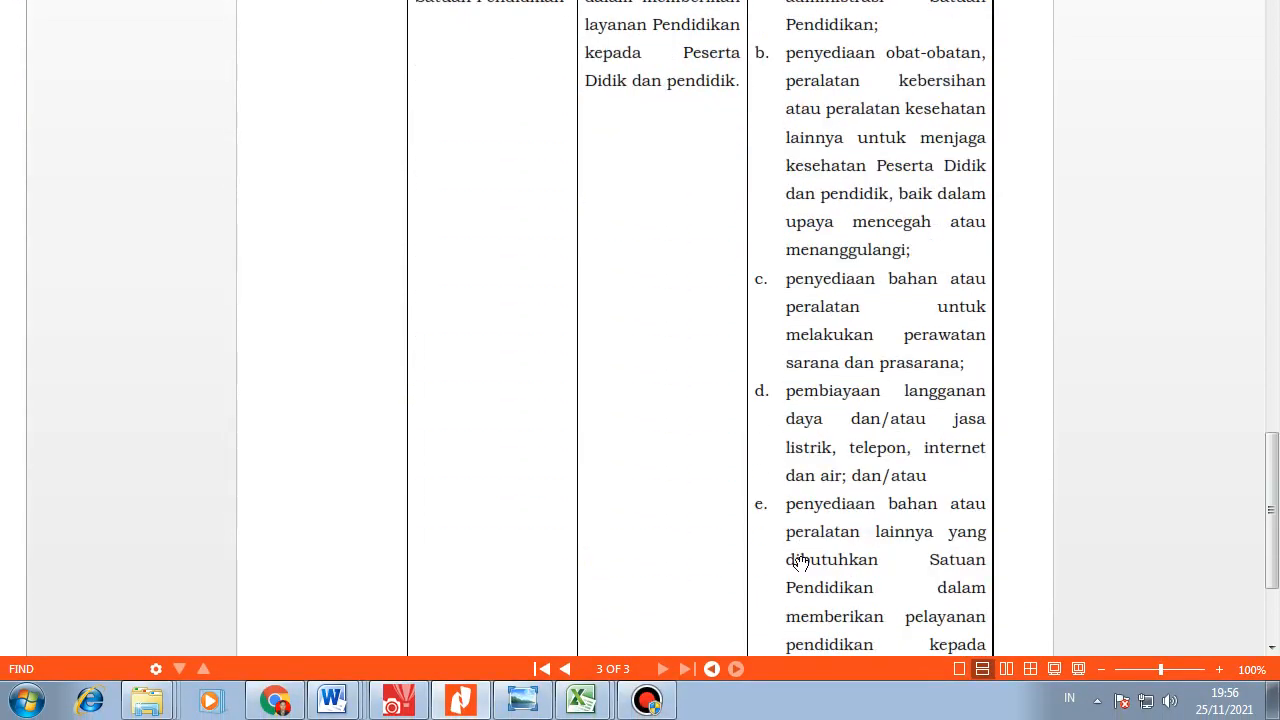
scroll(800, 562, down, 2)
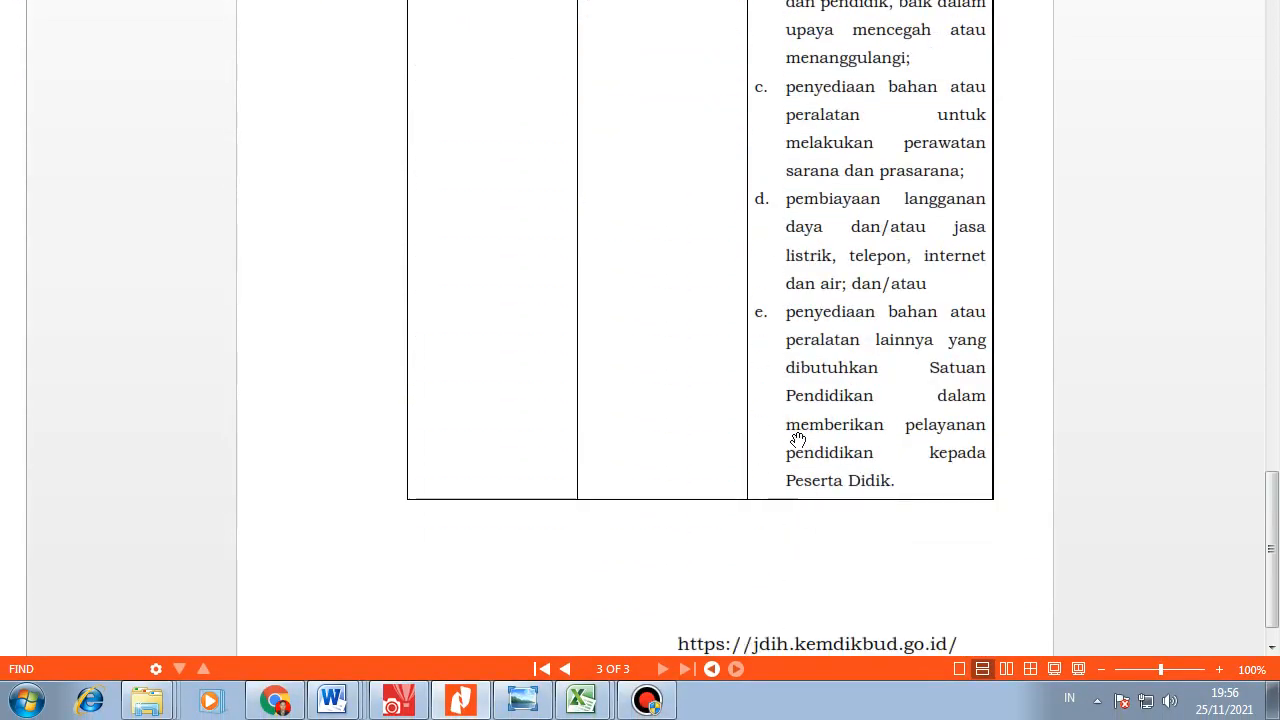
- Switch back to the TEMPLATE RKAS 2021 VERSI FULL workbook in Excel and view the end of the C.5 list
mouse_move(428, 697)
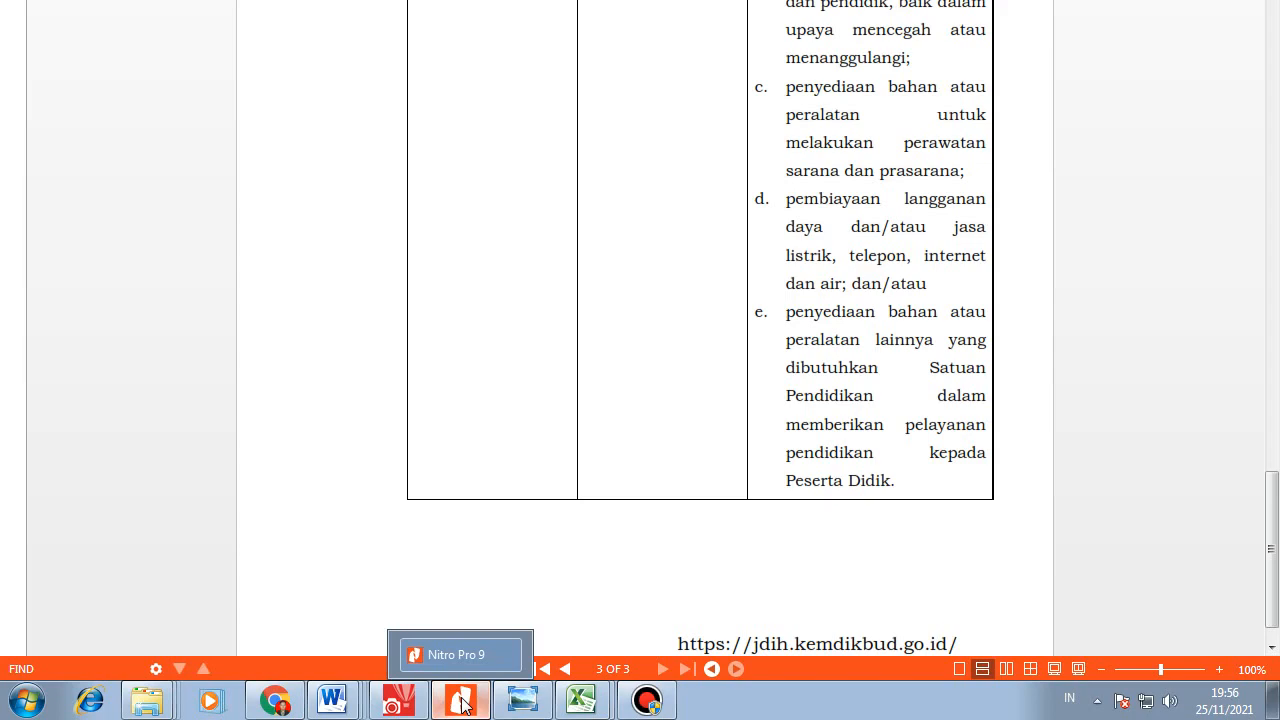
mouse_move(580, 700)
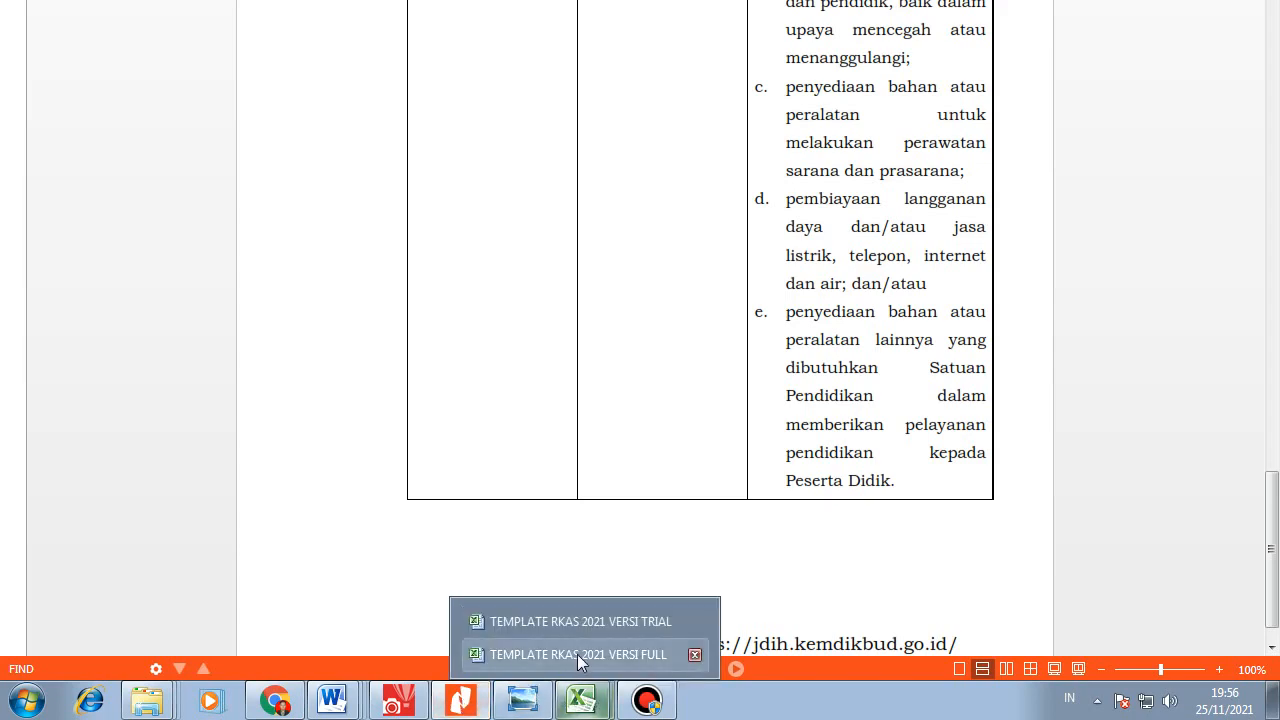
click(577, 653)
click(628, 511)
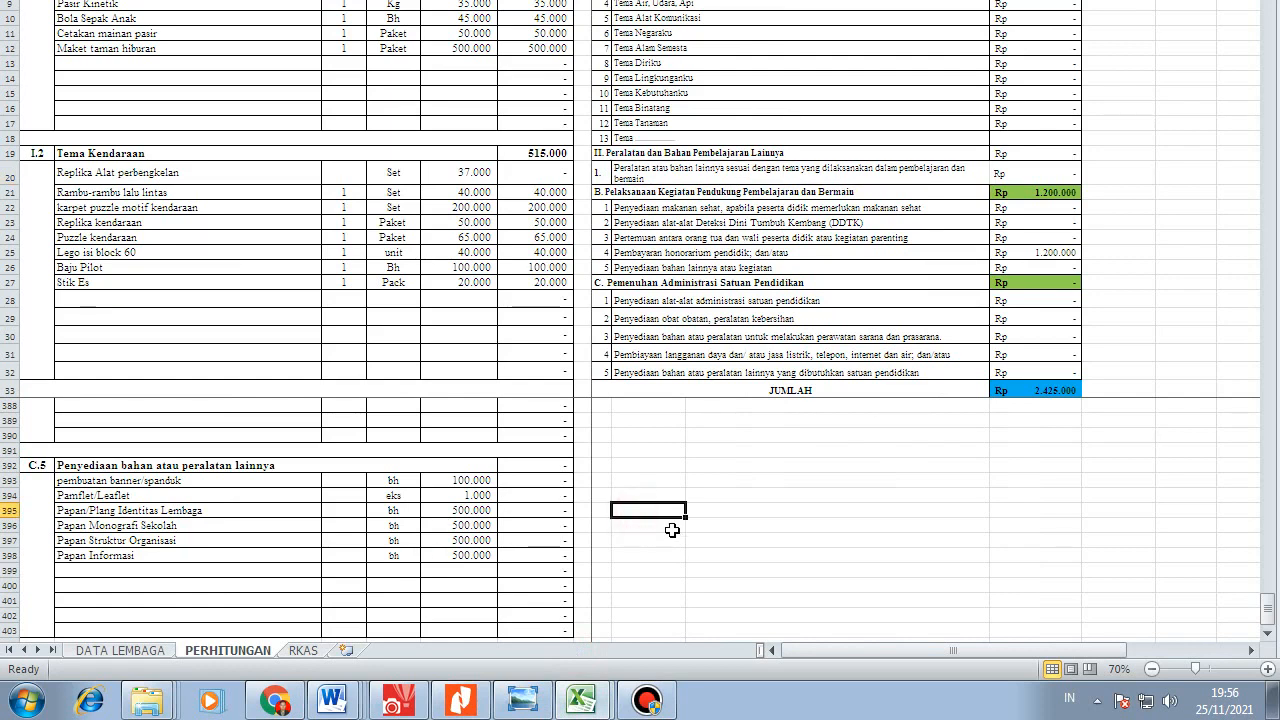
scroll(720, 500, down, 1)
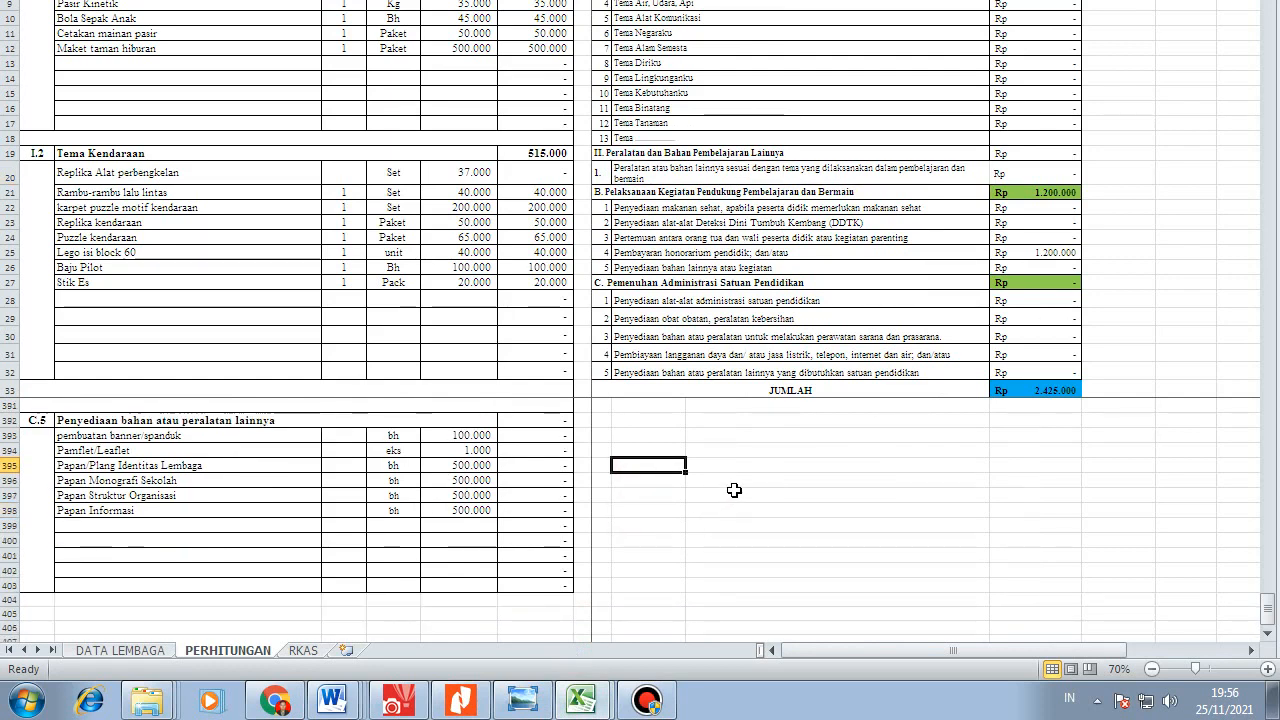
click(706, 537)
click(465, 540)
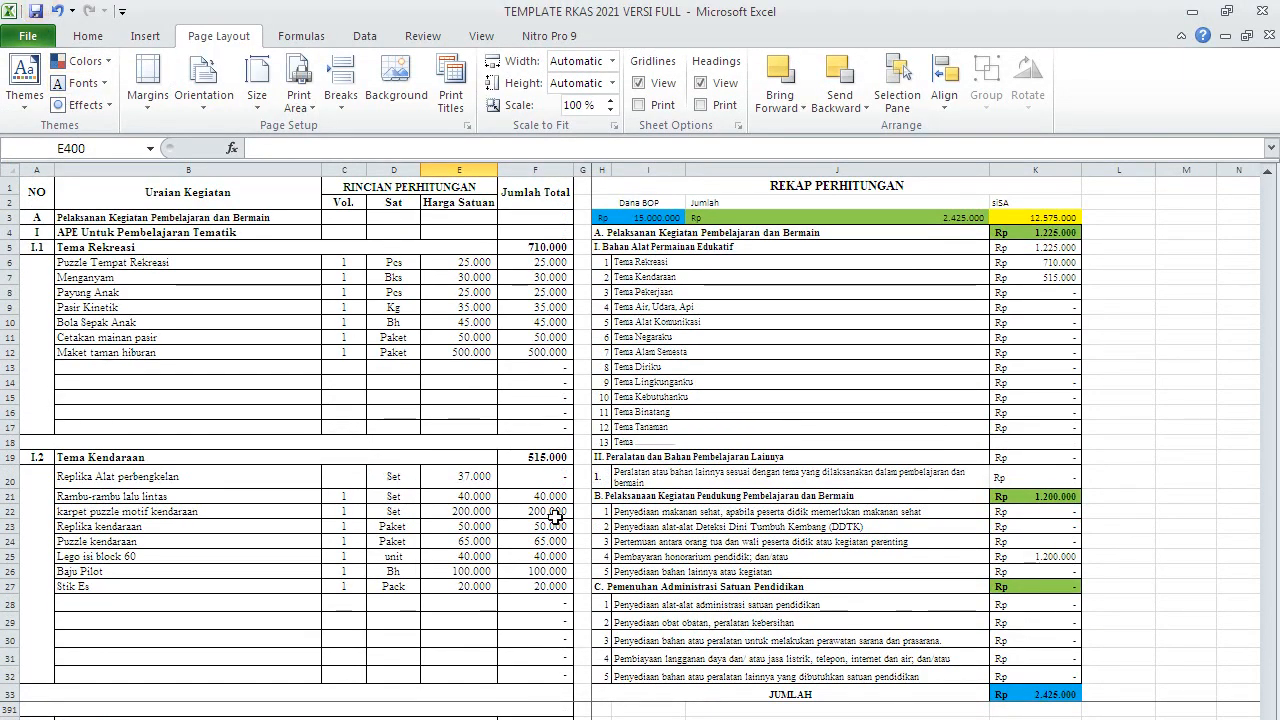
click(704, 540)
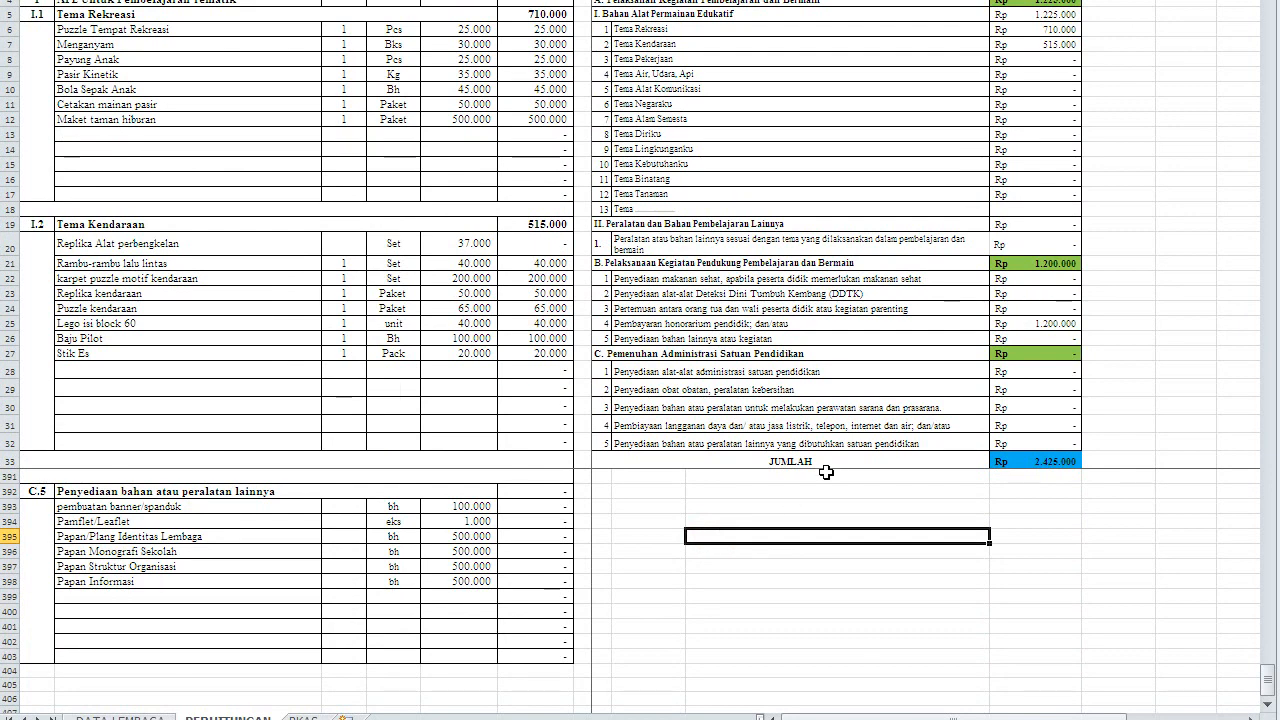
click(648, 521)
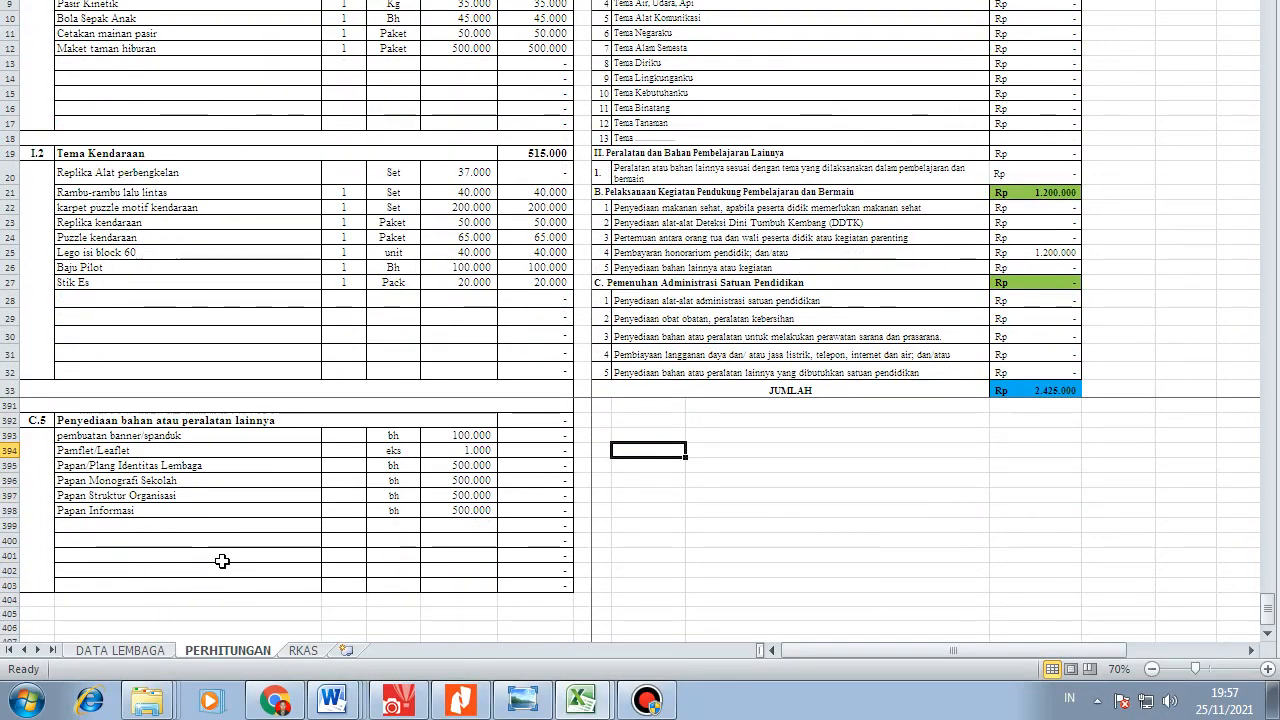
- In section C.5, set the volume of Papan Informasi to 1 and of Papan Struktur Organisasi to 24, and check the remaining balance
click(350, 509)
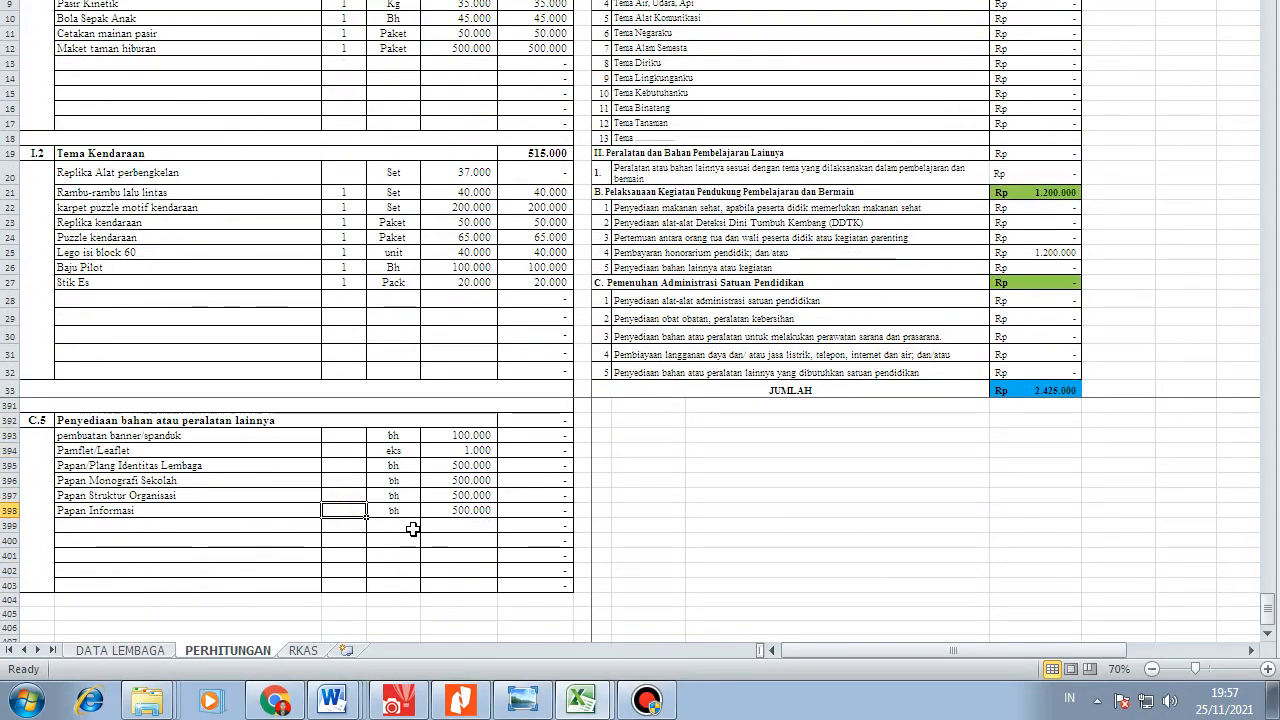
text(1)
key(Return)
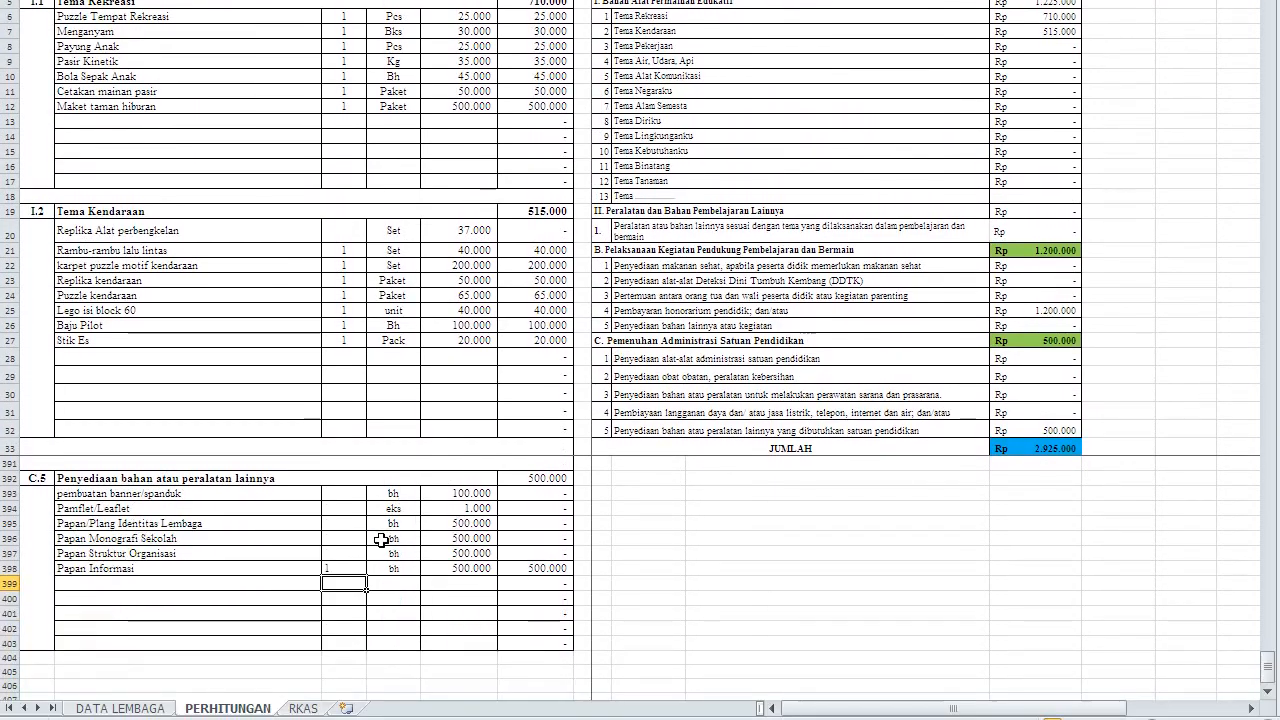
click(344, 524)
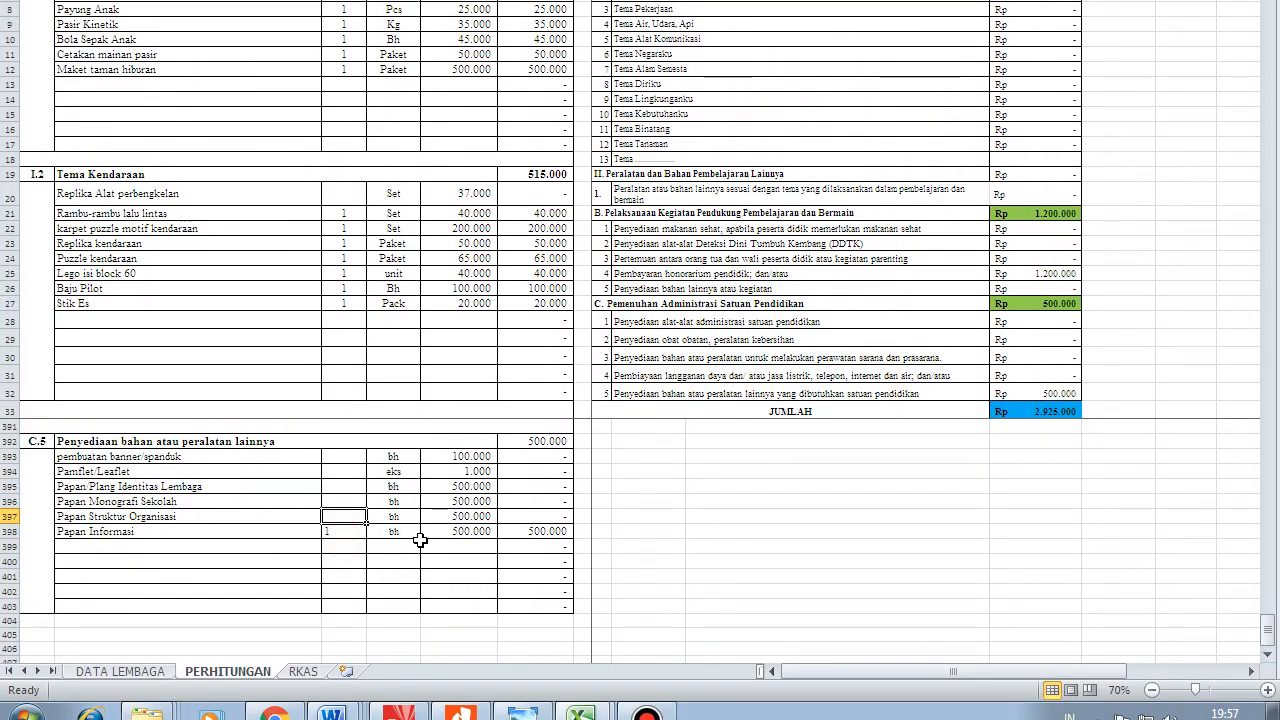
text(24)
key(Return)
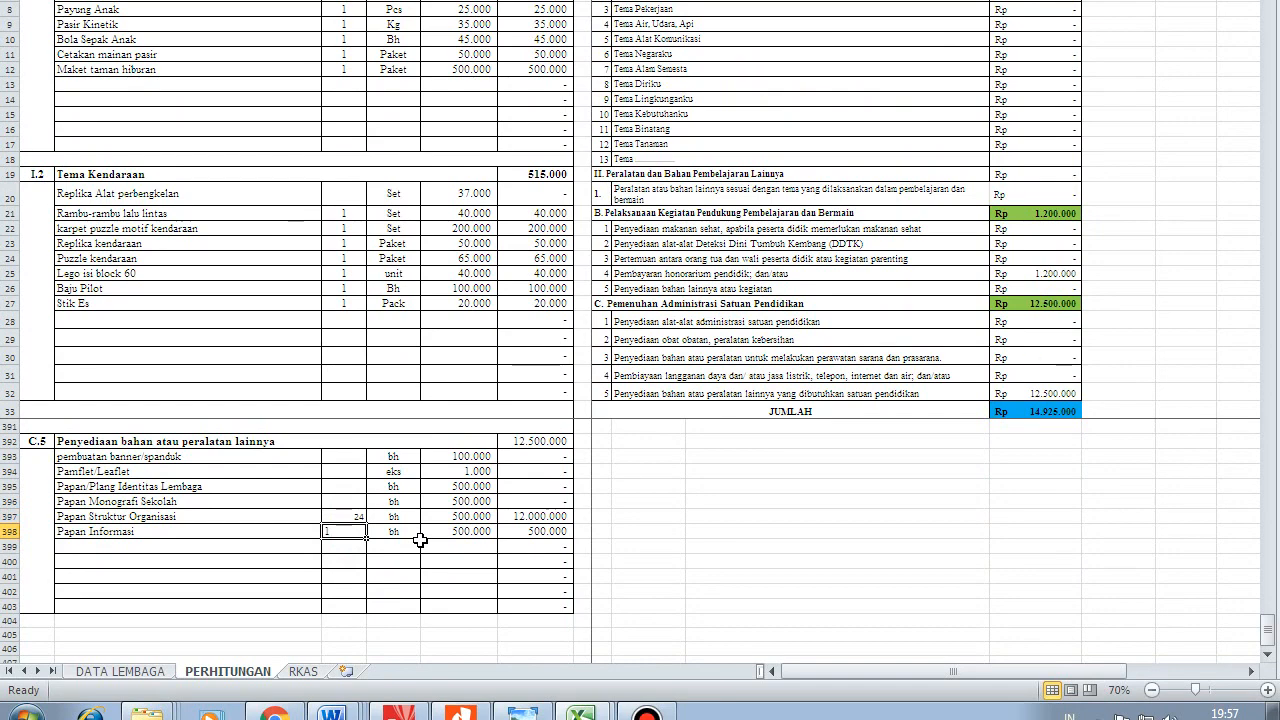
key(Up)
key(Up)
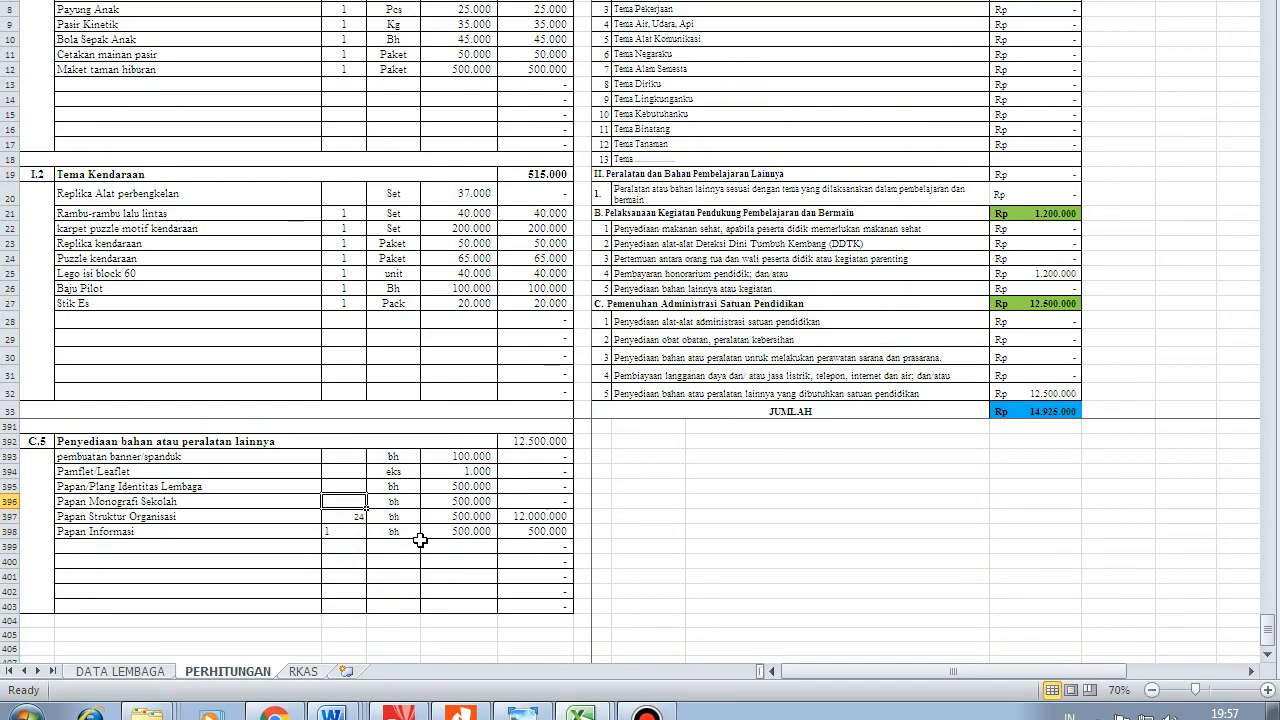
key(Up)
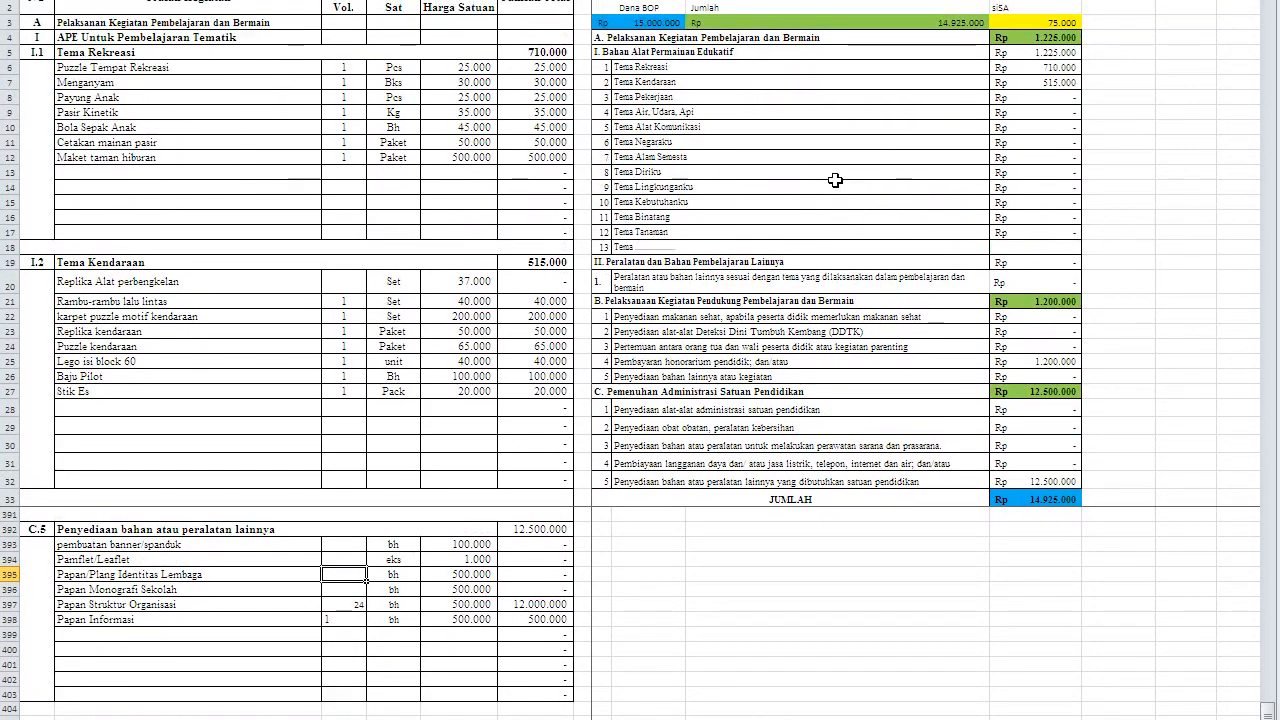
click(763, 99)
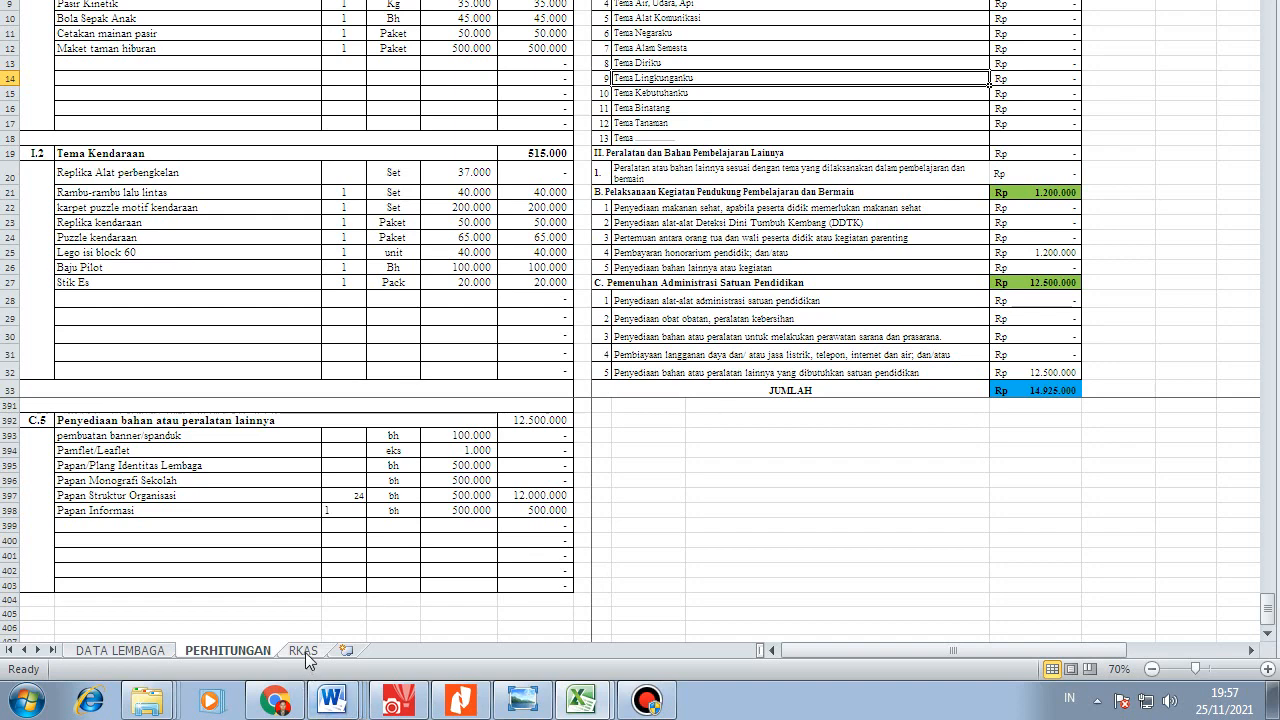
- Open the RKAS sheet and check the Biaya amounts carried over for each activity, from JUMLAH up to Tema Pekerjaan
click(303, 650)
click(675, 483)
scroll(450, 500, up, 3)
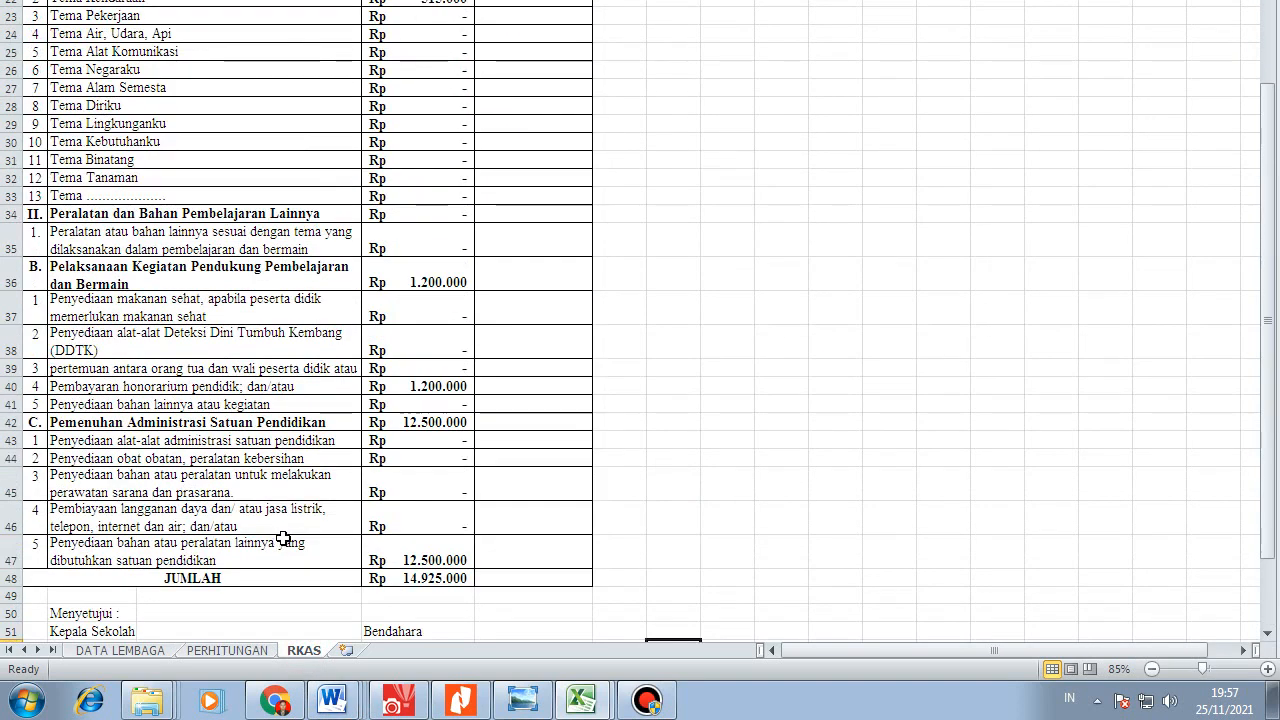
scroll(285, 540, up, 1)
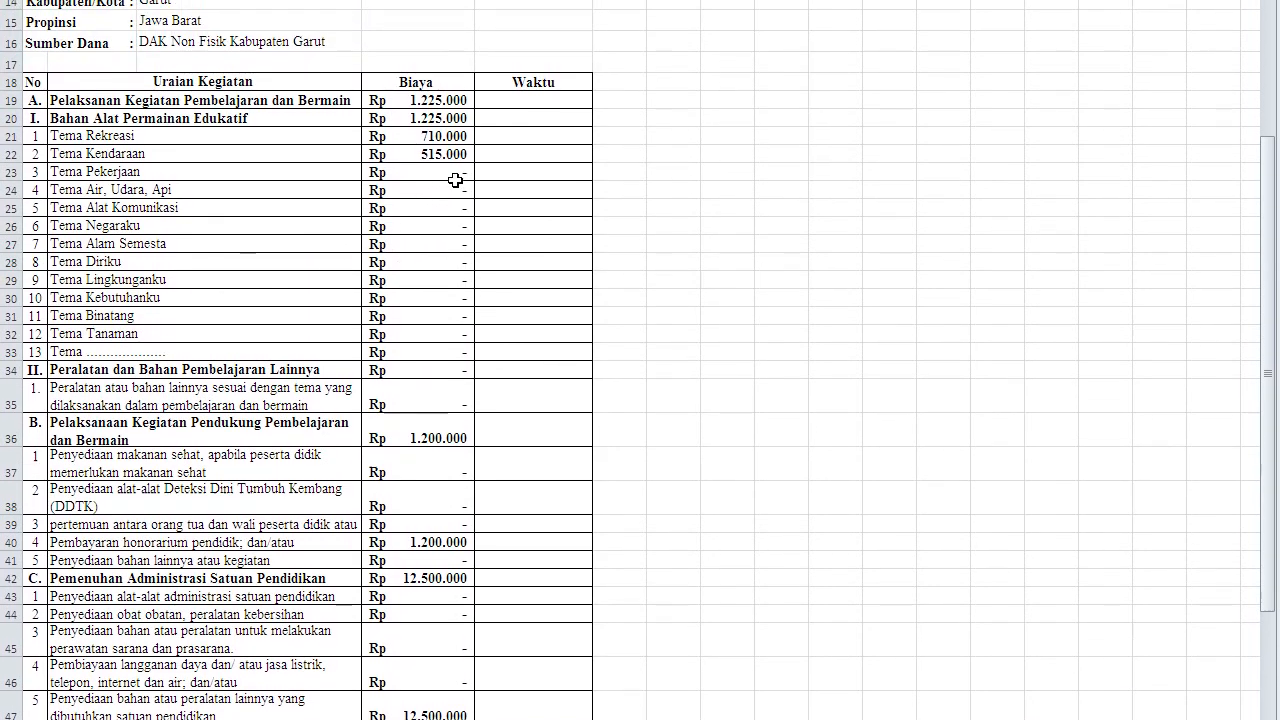
click(450, 160)
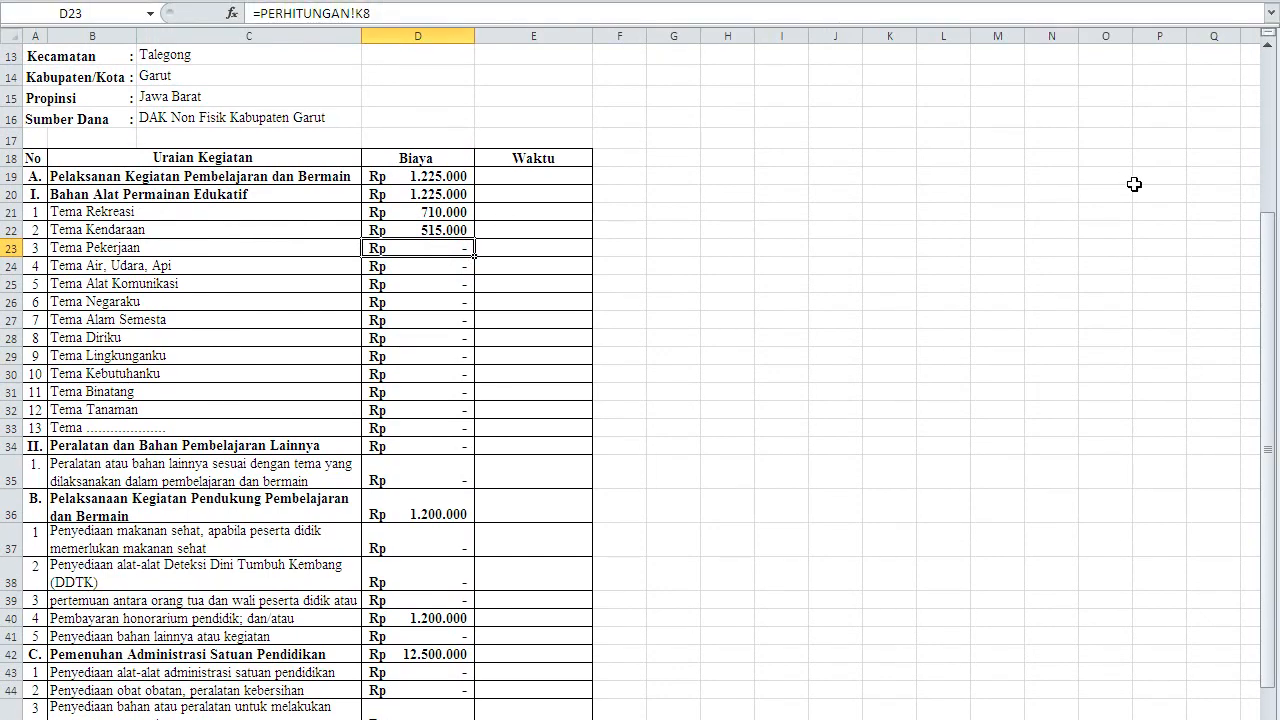
- Hide rows 23 to 29, Tema Pekerjaan through Tema Lingkunganku, and undo the hiding
click(105, 387)
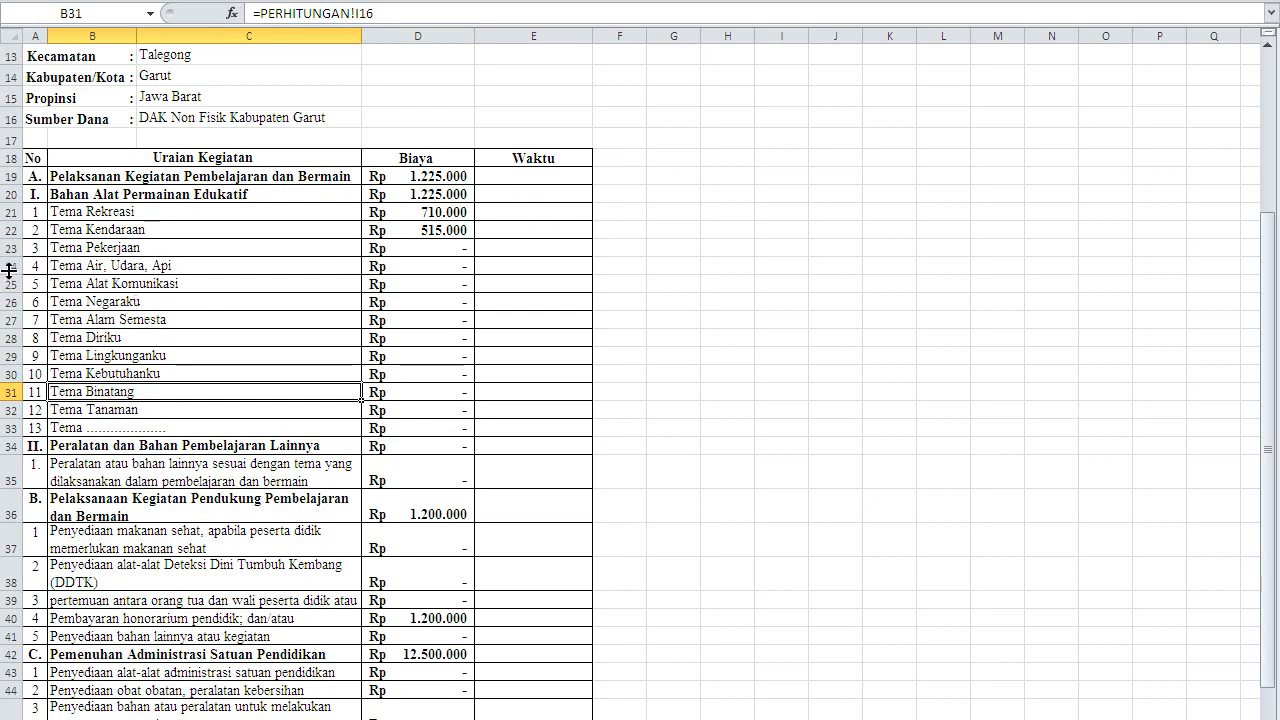
drag(5, 266, 22, 326)
click(196, 357)
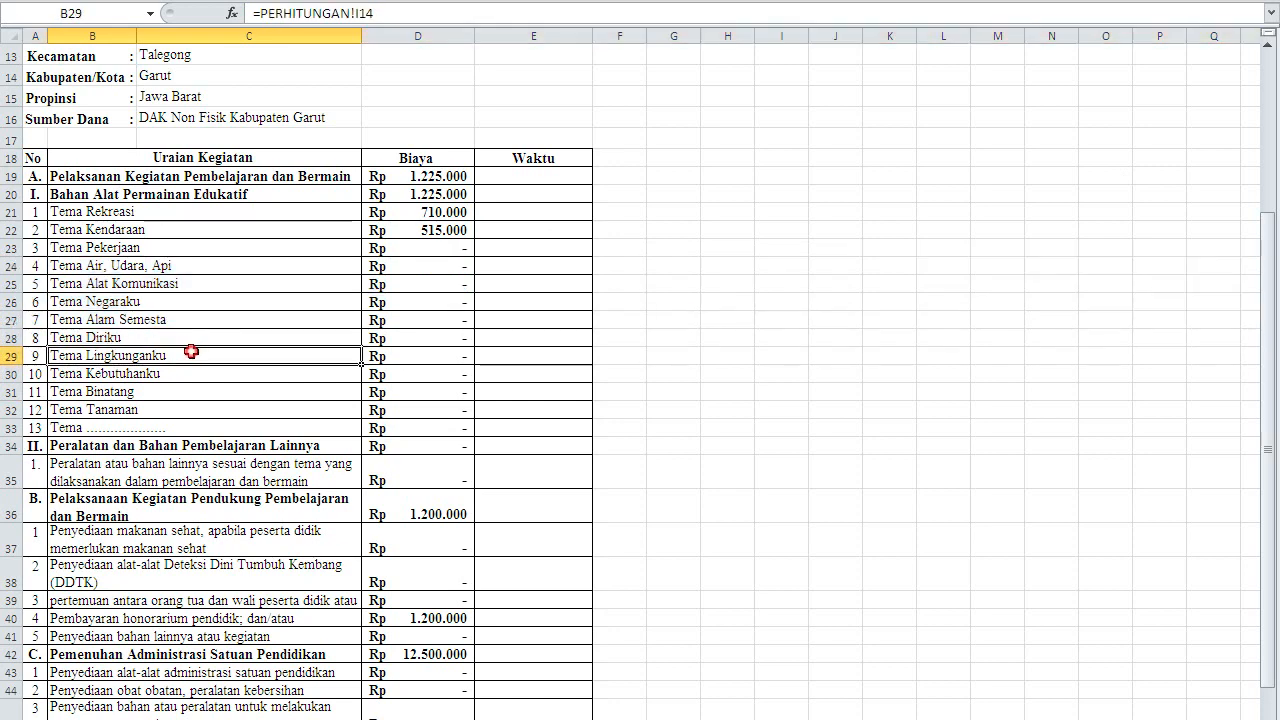
drag(10, 248, 10, 358)
right_click(20, 255)
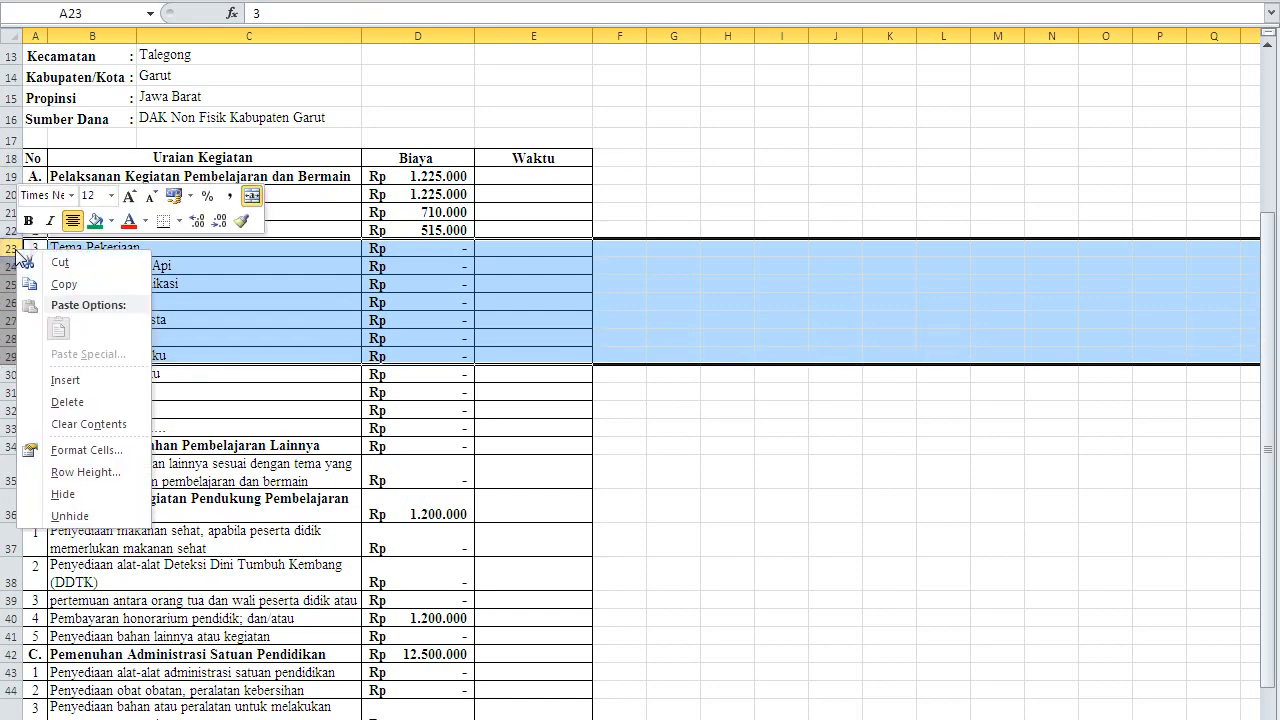
click(86, 494)
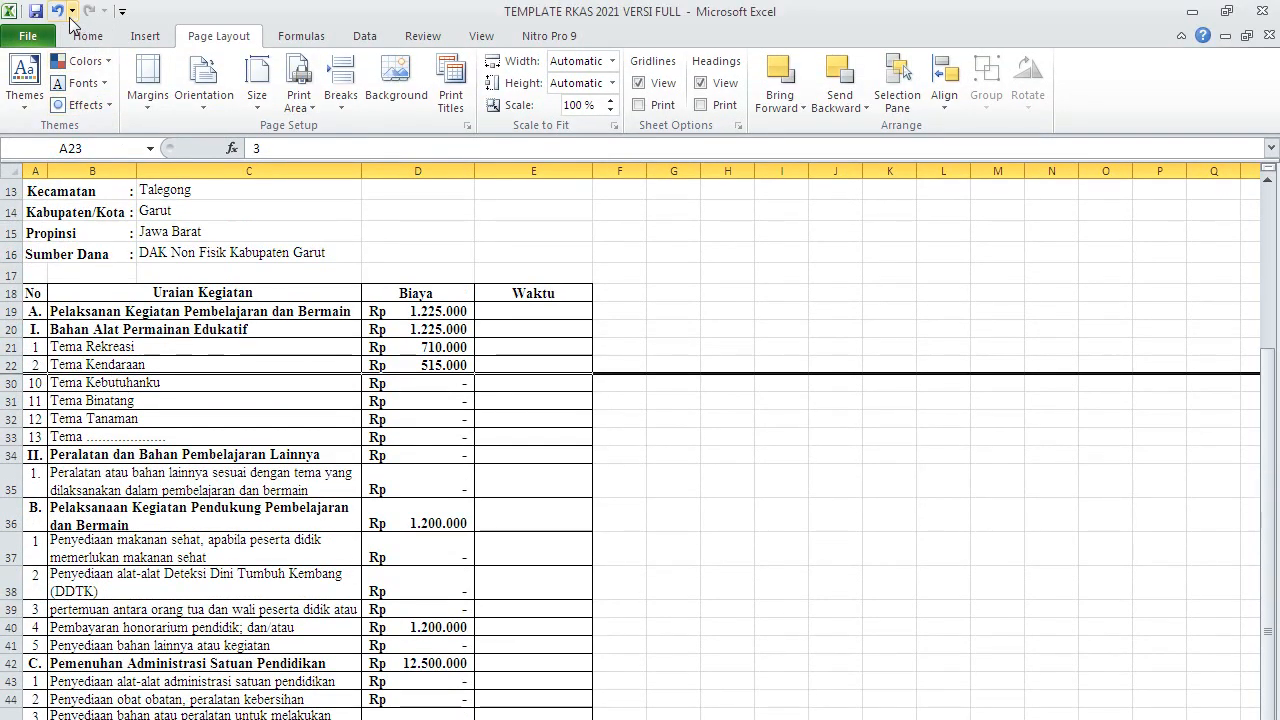
click(57, 11)
click(527, 432)
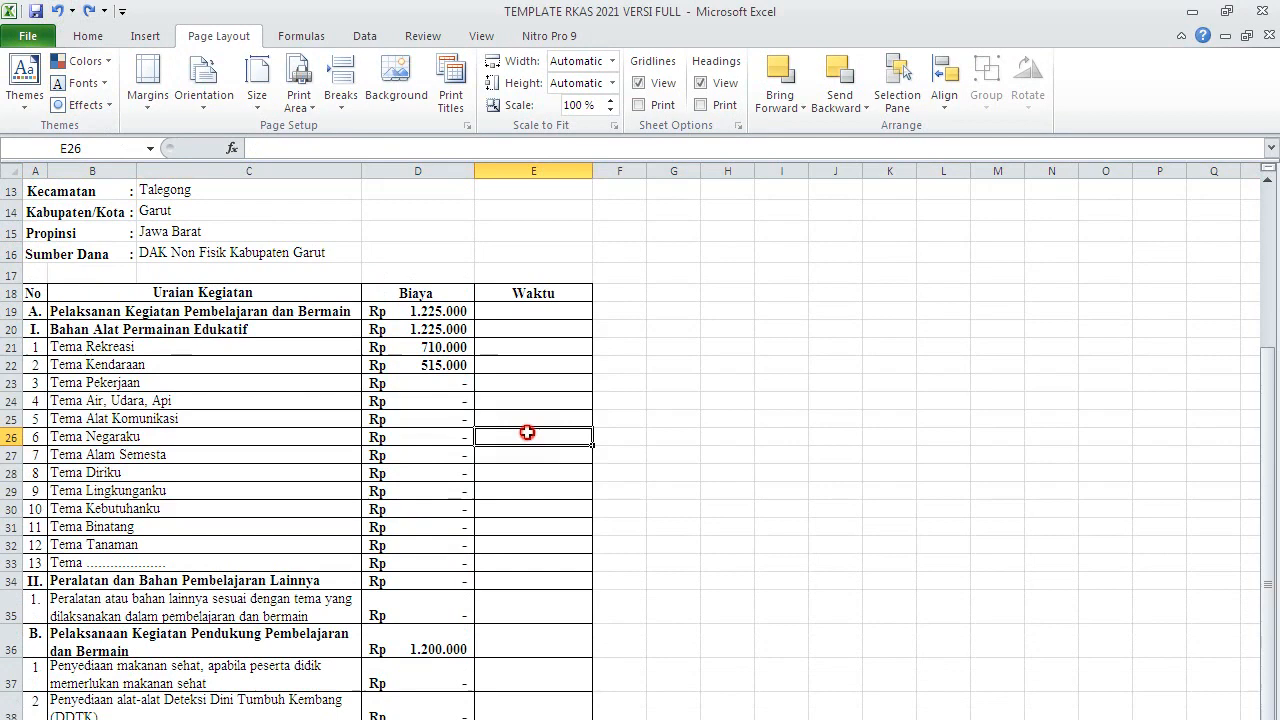
- Review the Waktu cells beside section A, from the section heading and the themes to Peralatan dan Bahan Pembelajaran Lainnya item 1
click(527, 317)
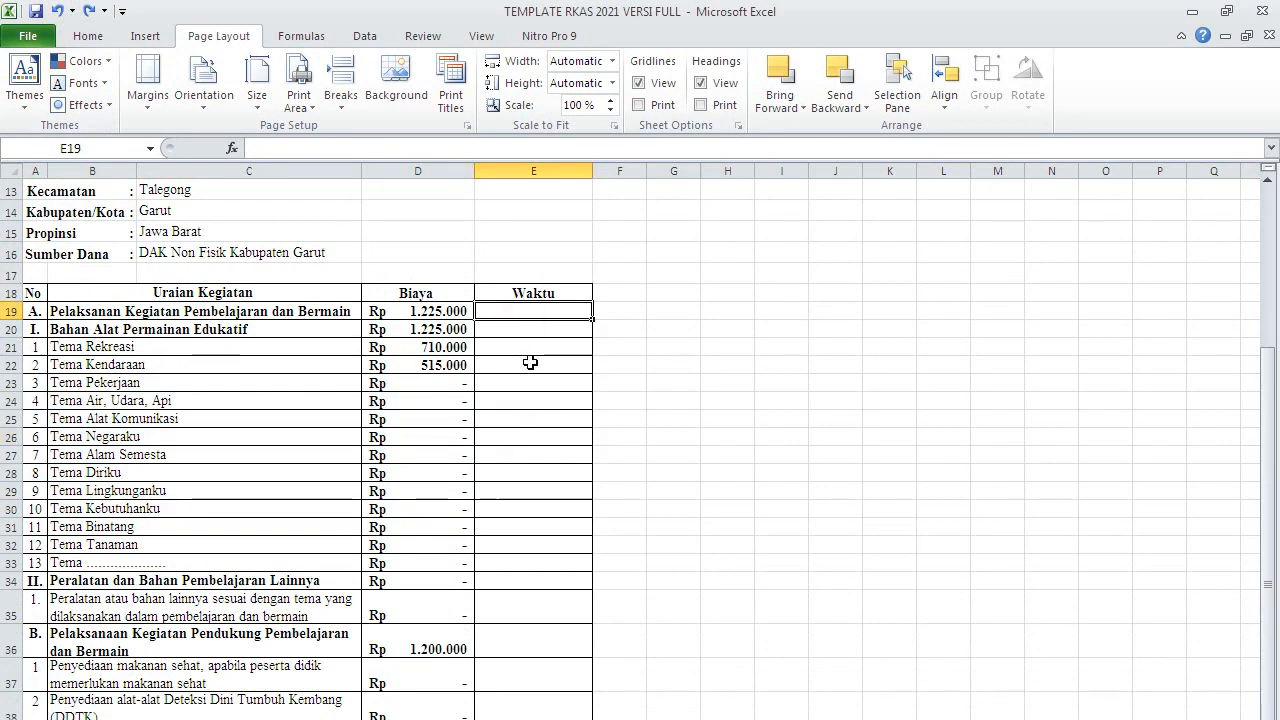
scroll(534, 400, down, 2)
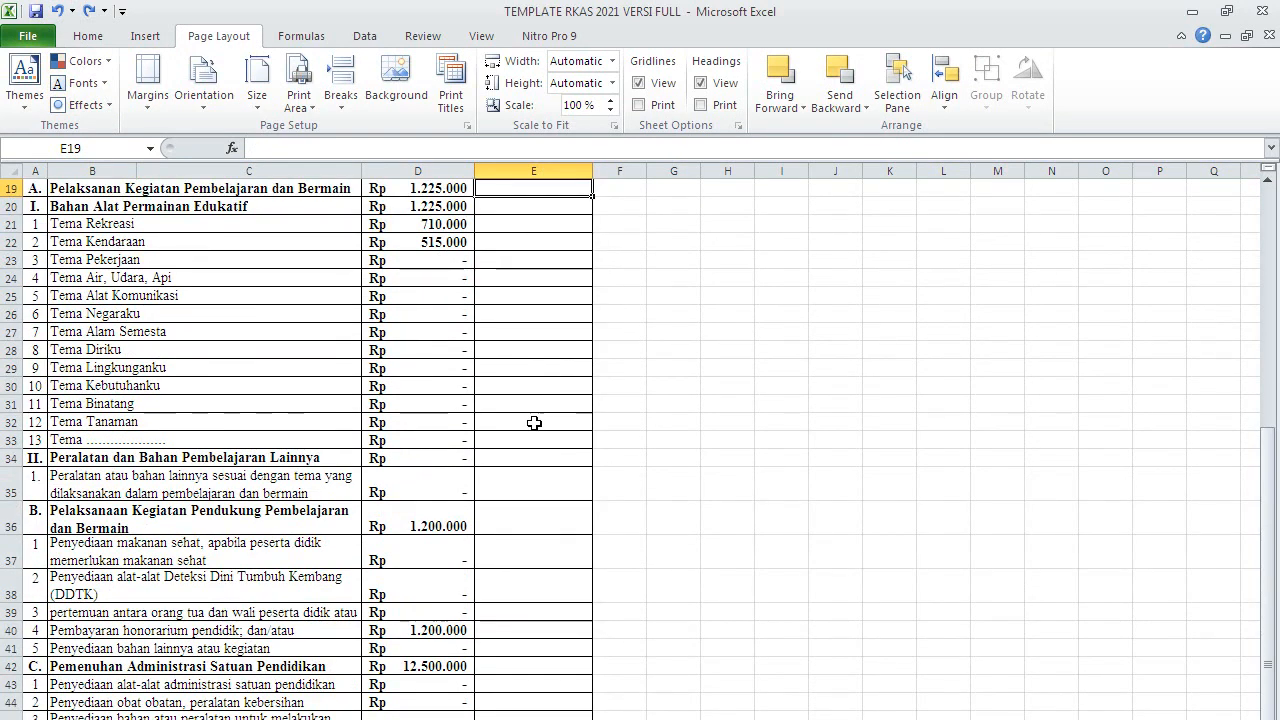
scroll(525, 400, up, 2)
click(538, 294)
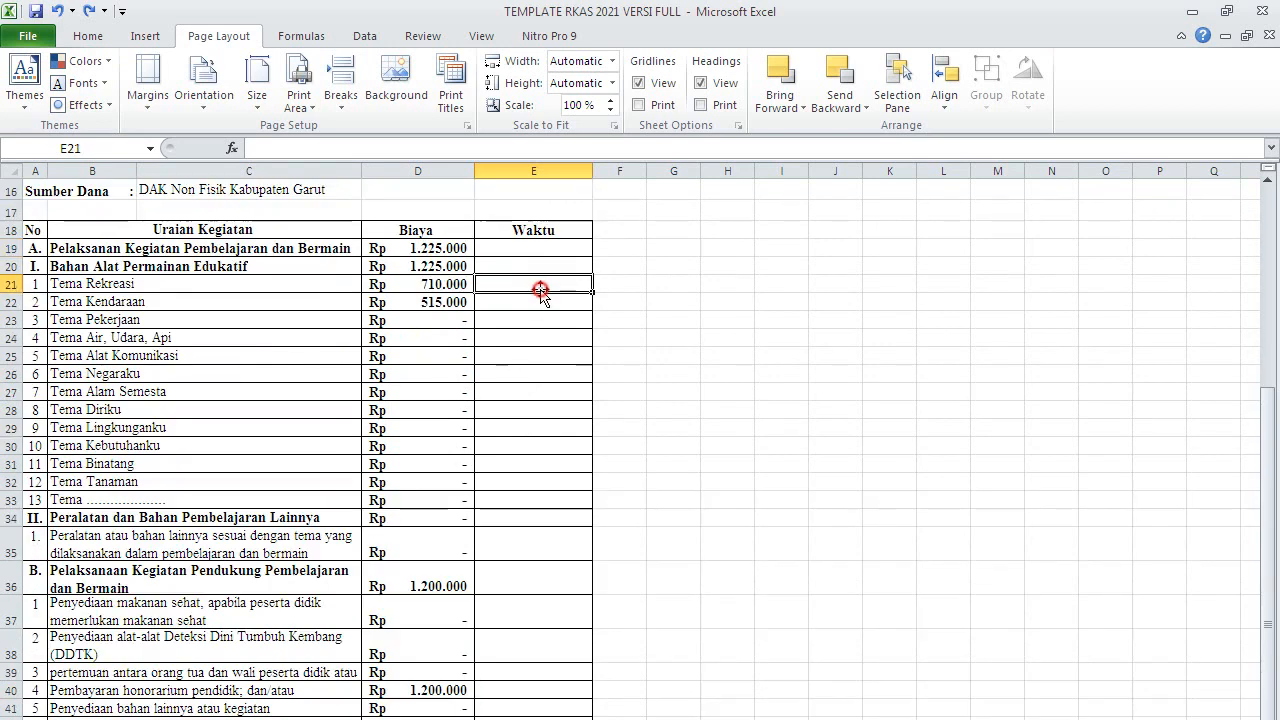
scroll(543, 379, down, 2)
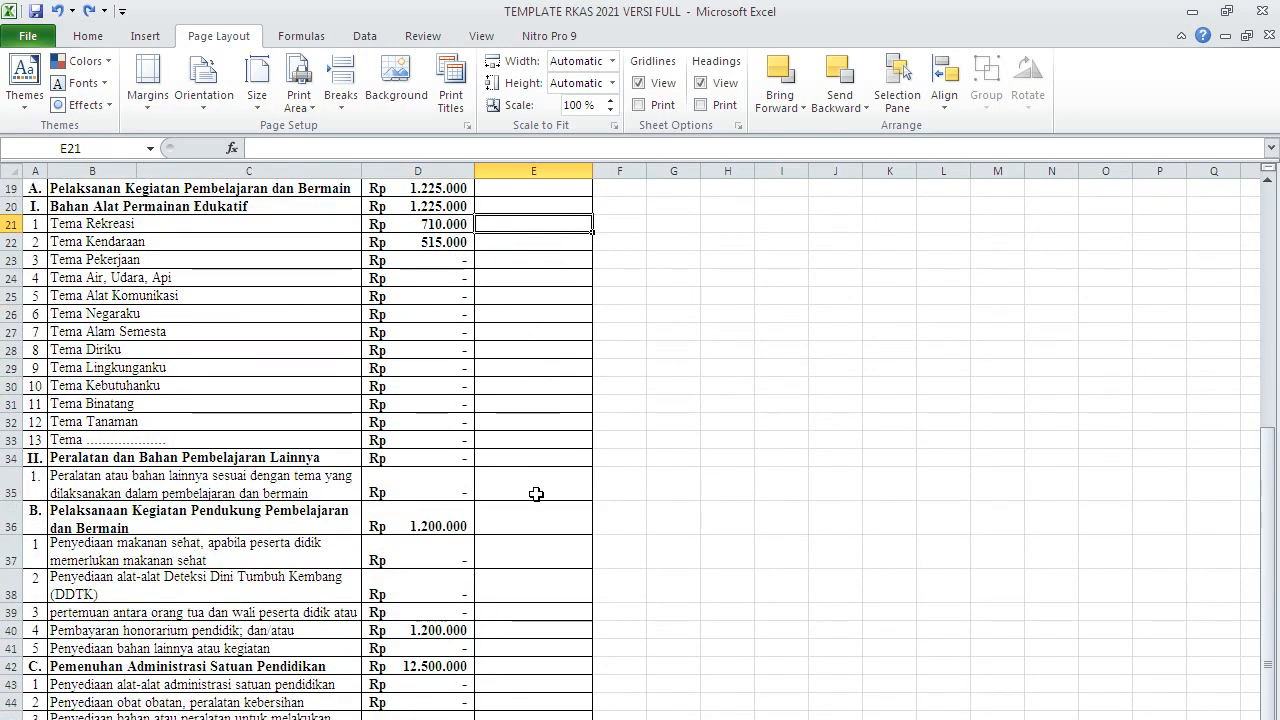
click(527, 441)
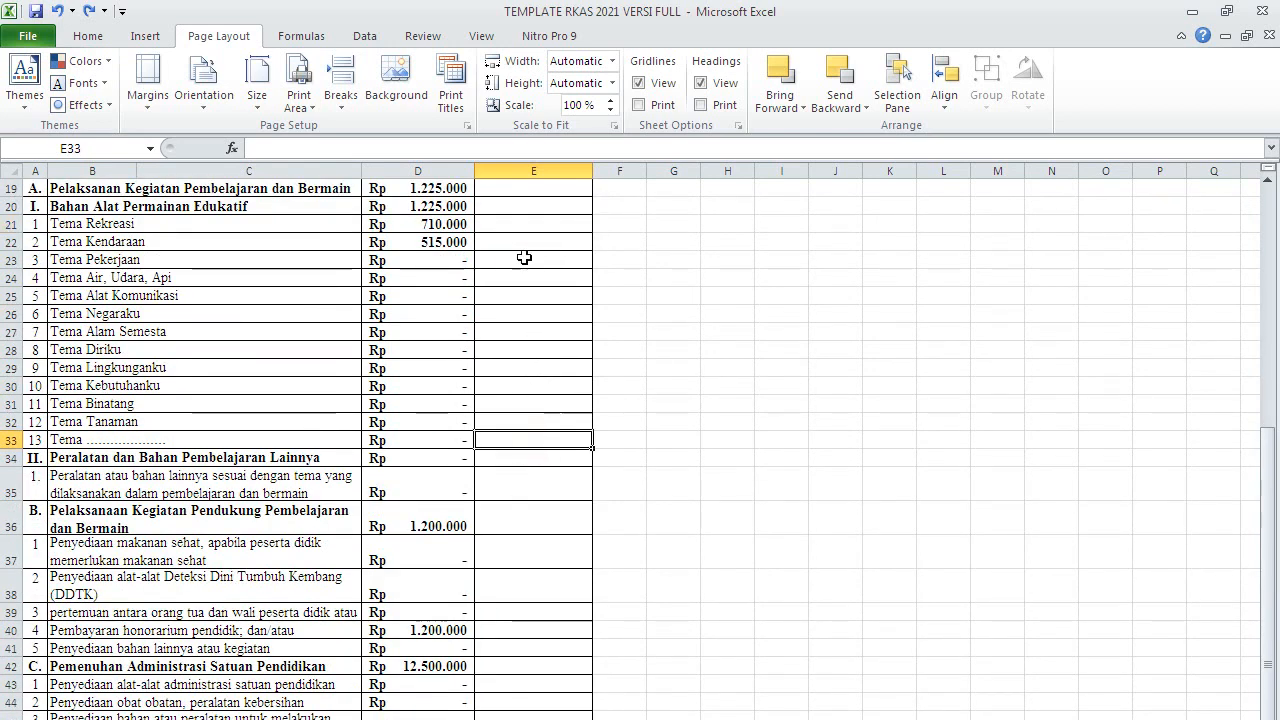
click(531, 485)
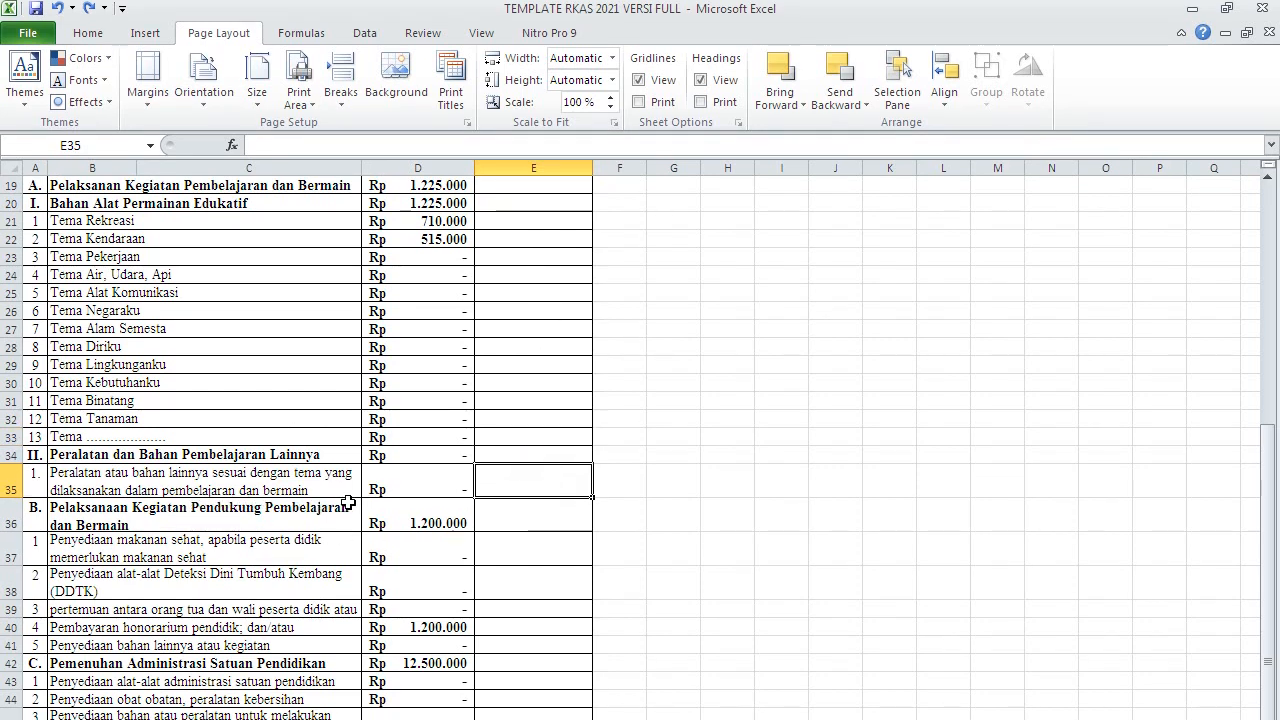
click(519, 484)
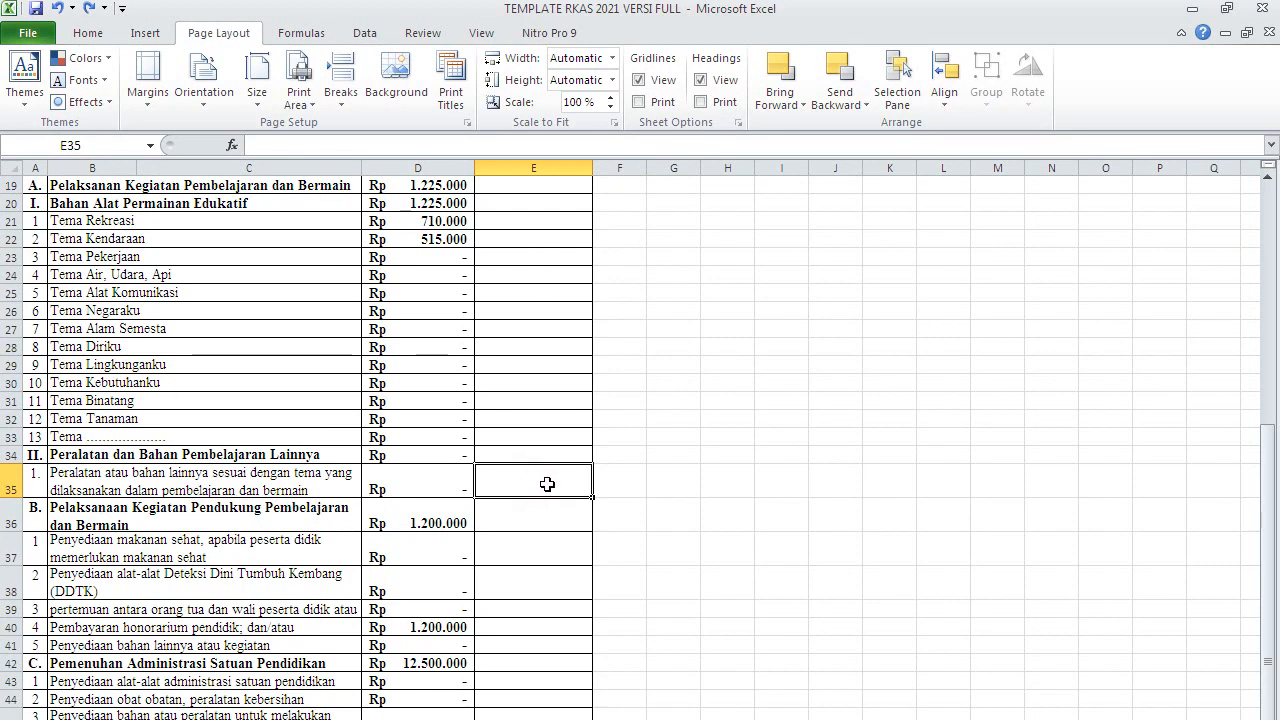
click(551, 481)
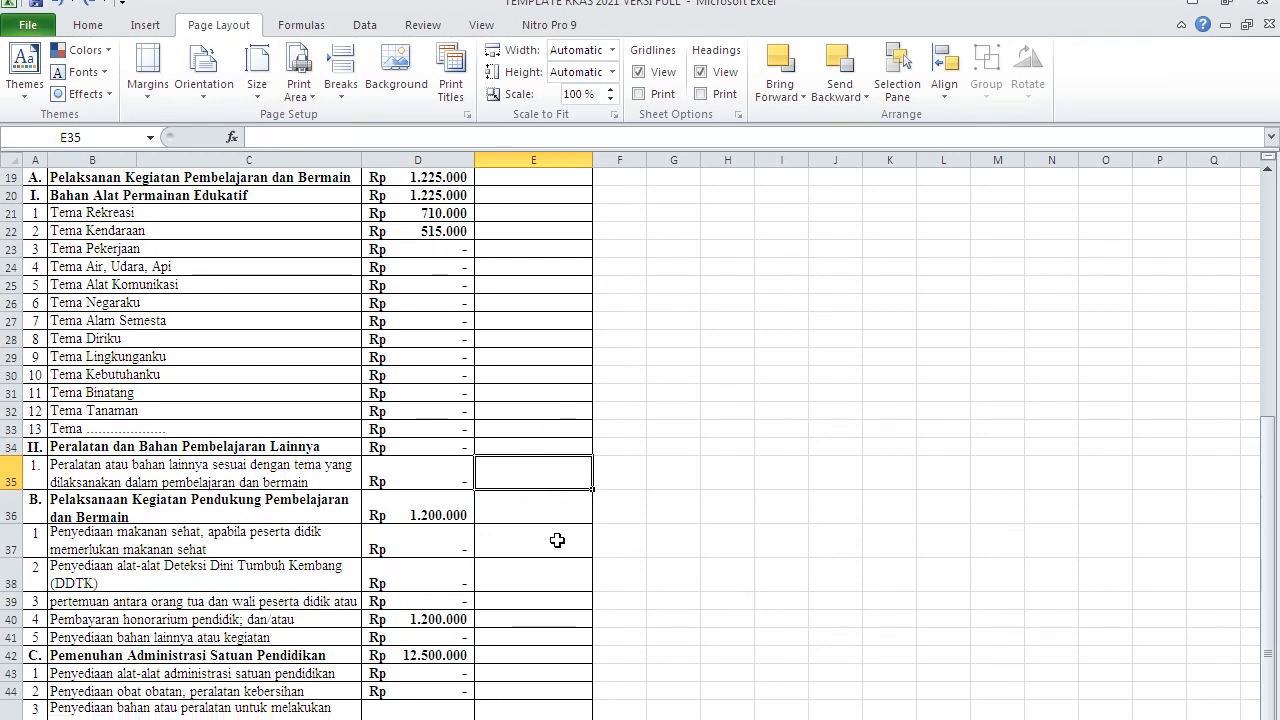
- Review the Waktu cells for section B items 1 to 3: makanan sehat, alat DDTK and the parent meeting
click(557, 540)
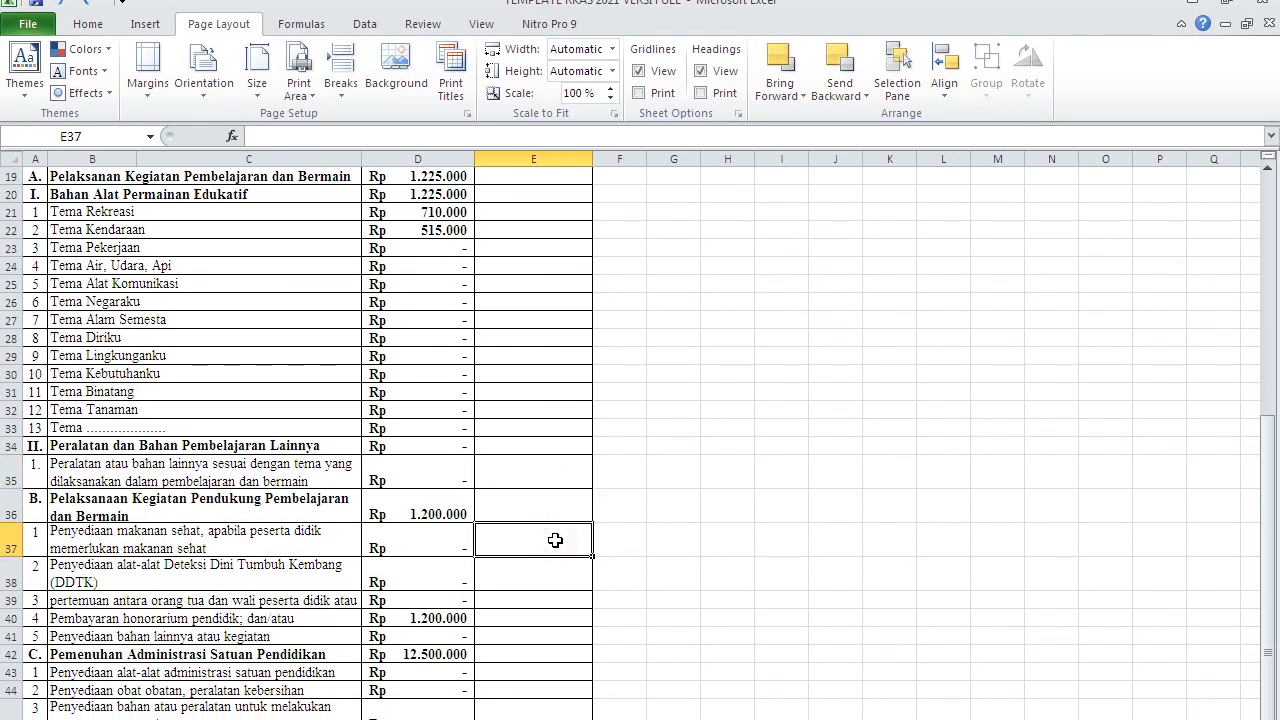
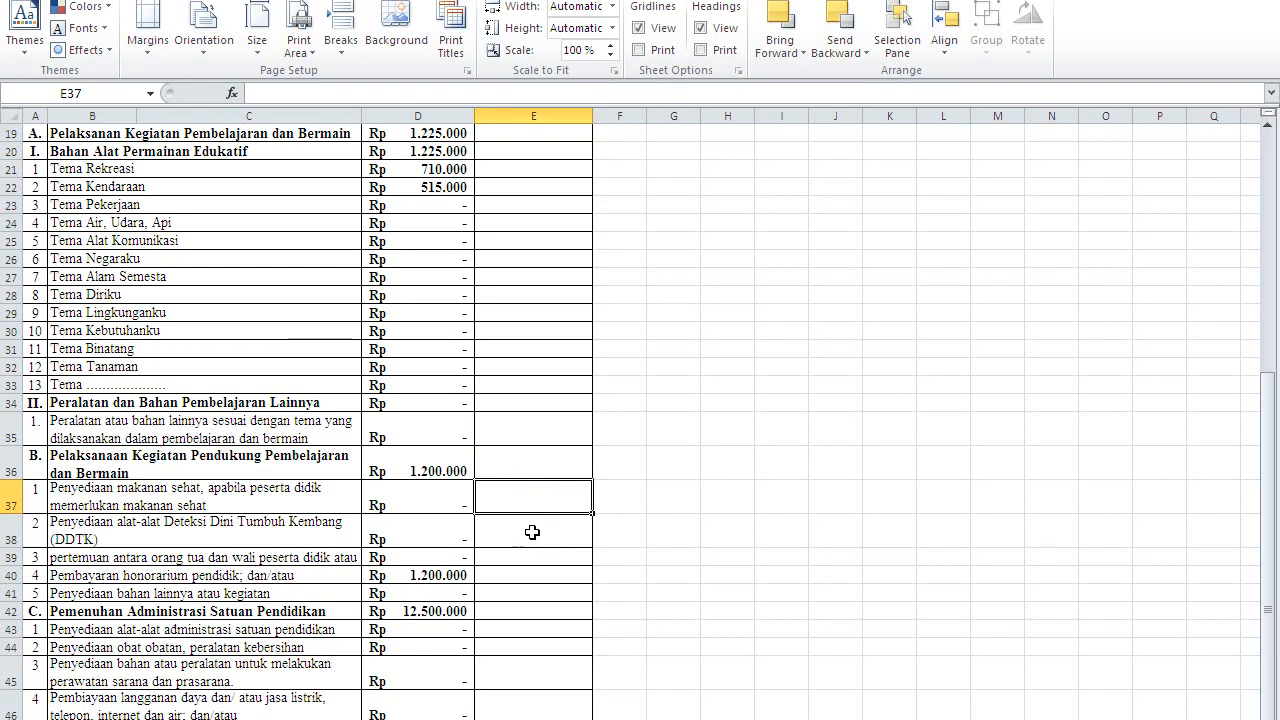
click(532, 532)
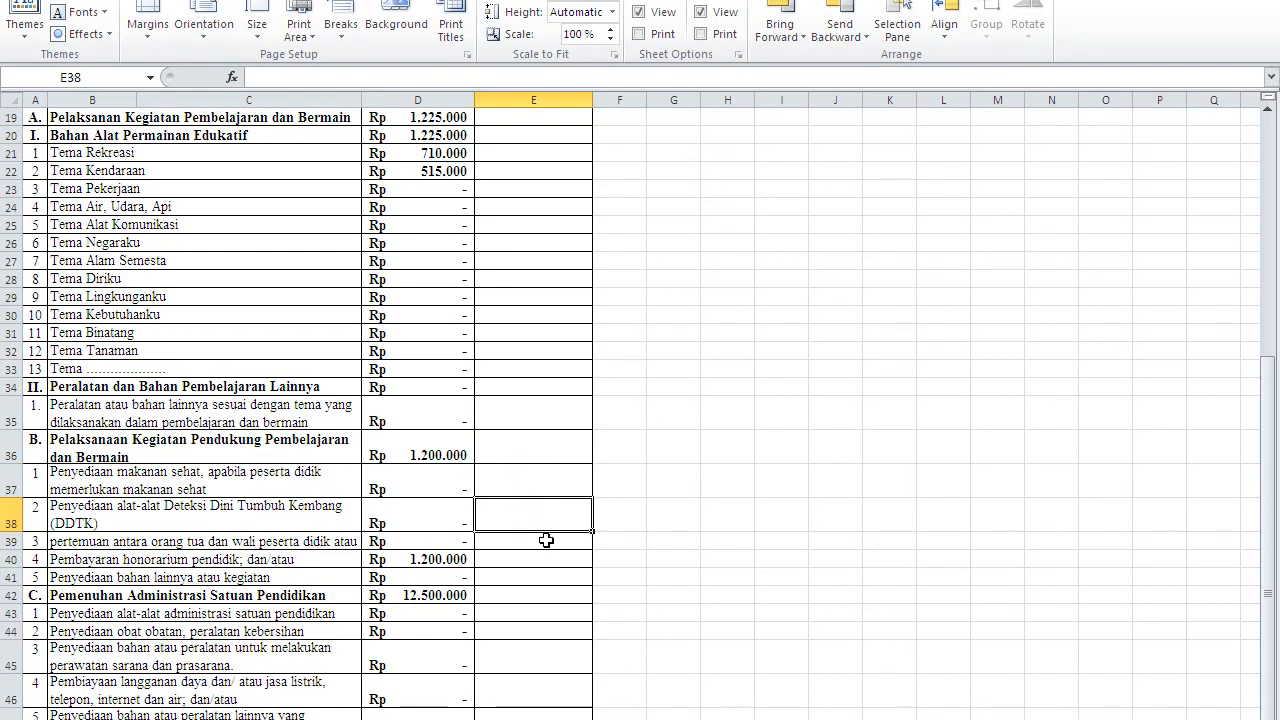
click(549, 554)
click(550, 533)
scroll(528, 530, down, 1)
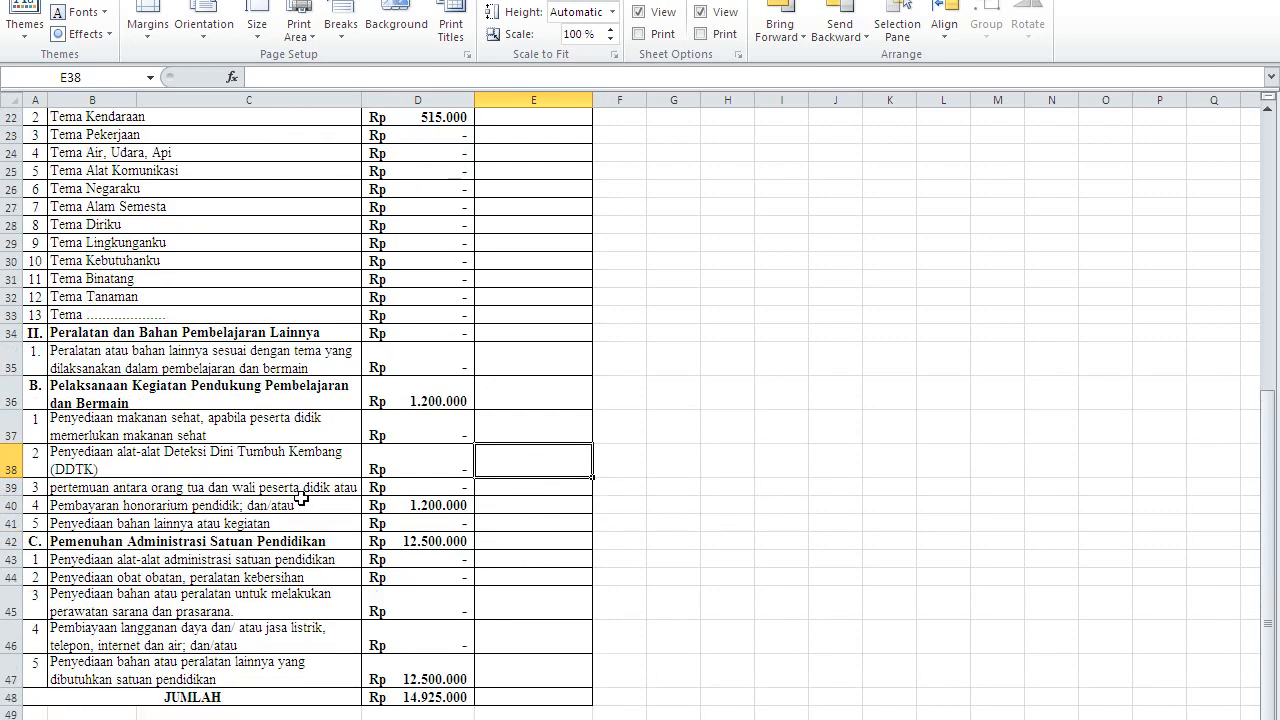
click(514, 490)
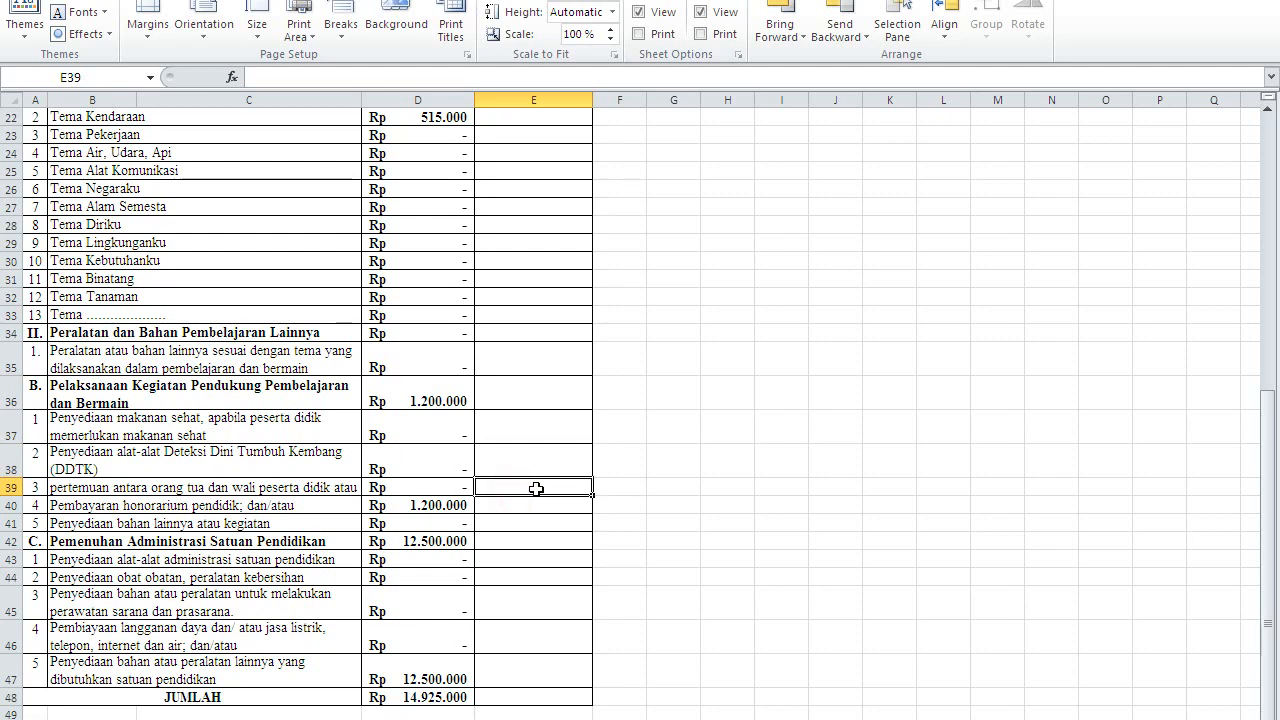
click(328, 490)
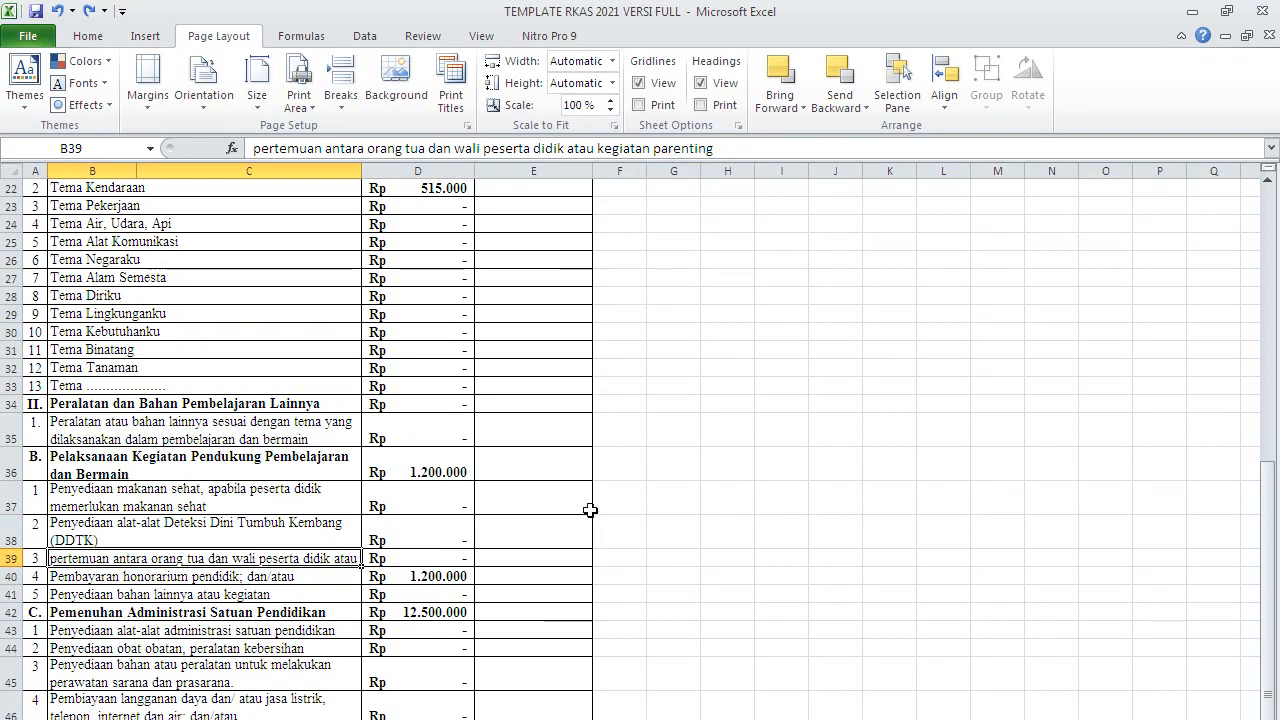
click(546, 557)
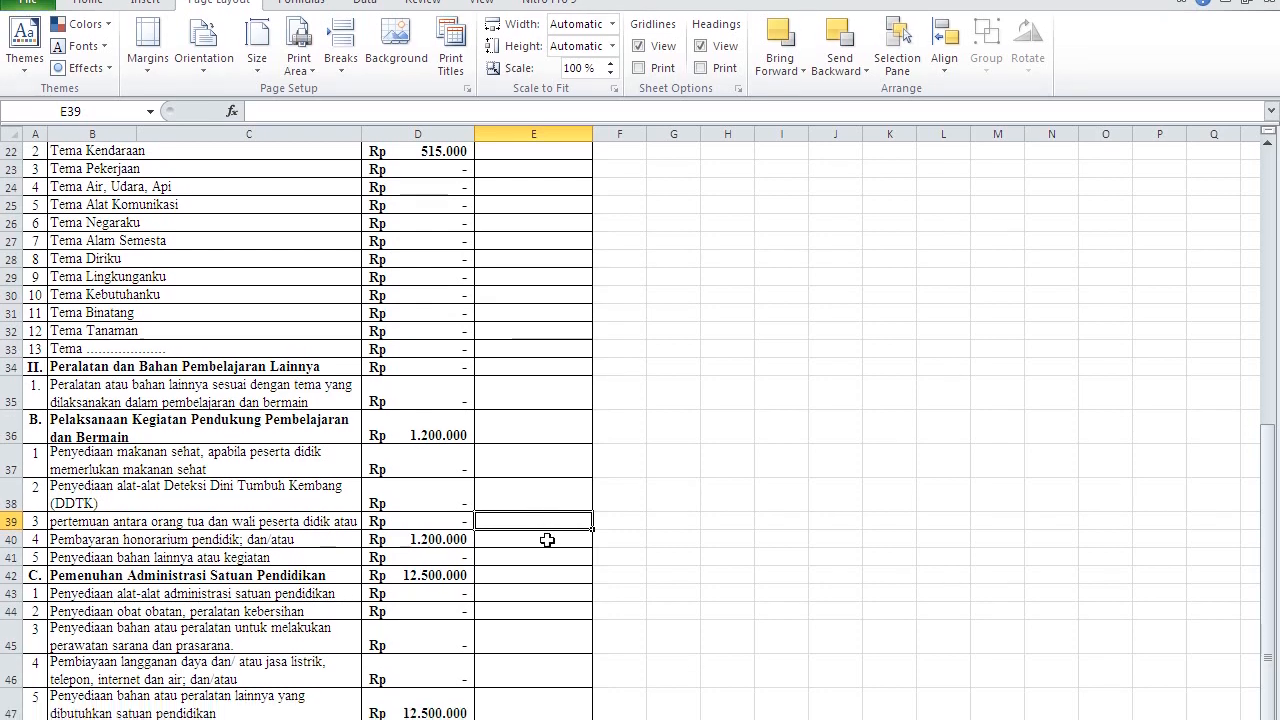
- Review the Waktu cell for Pembayaran honorarium pendidik and the rows of section C down to the signature block
click(546, 557)
click(549, 590)
click(539, 514)
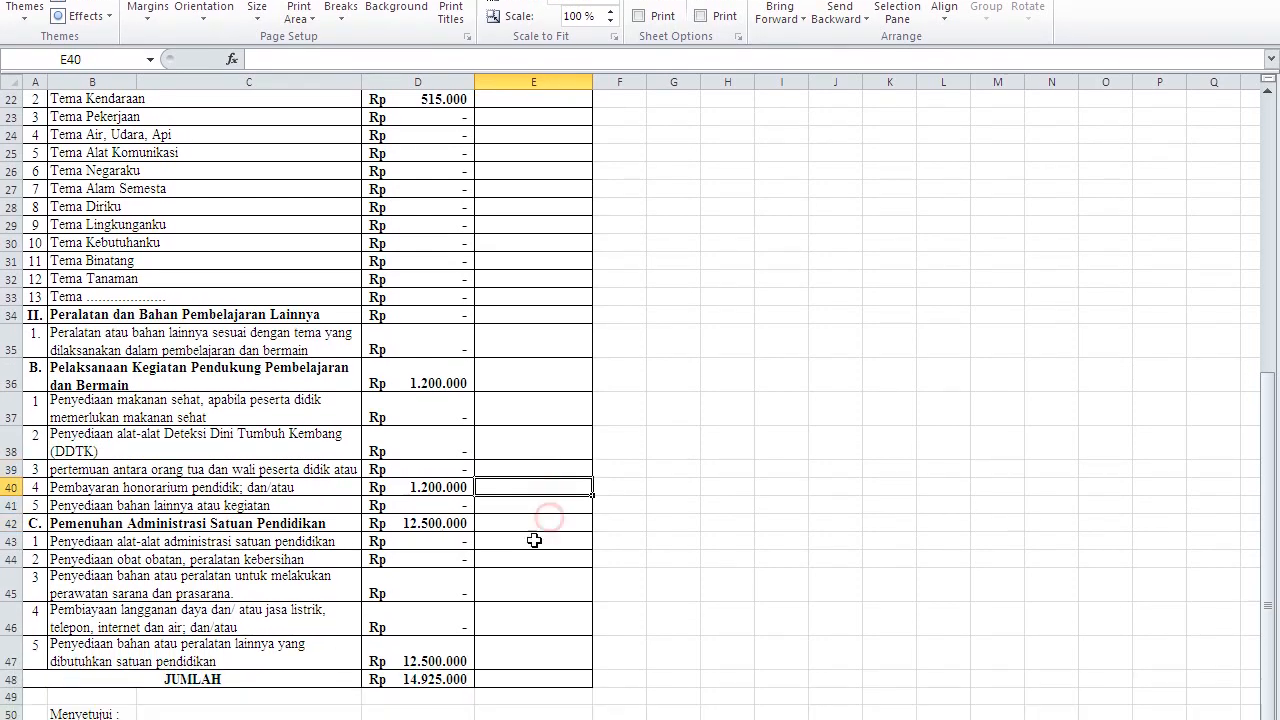
scroll(532, 600, down, 2)
scroll(537, 520, up, 2)
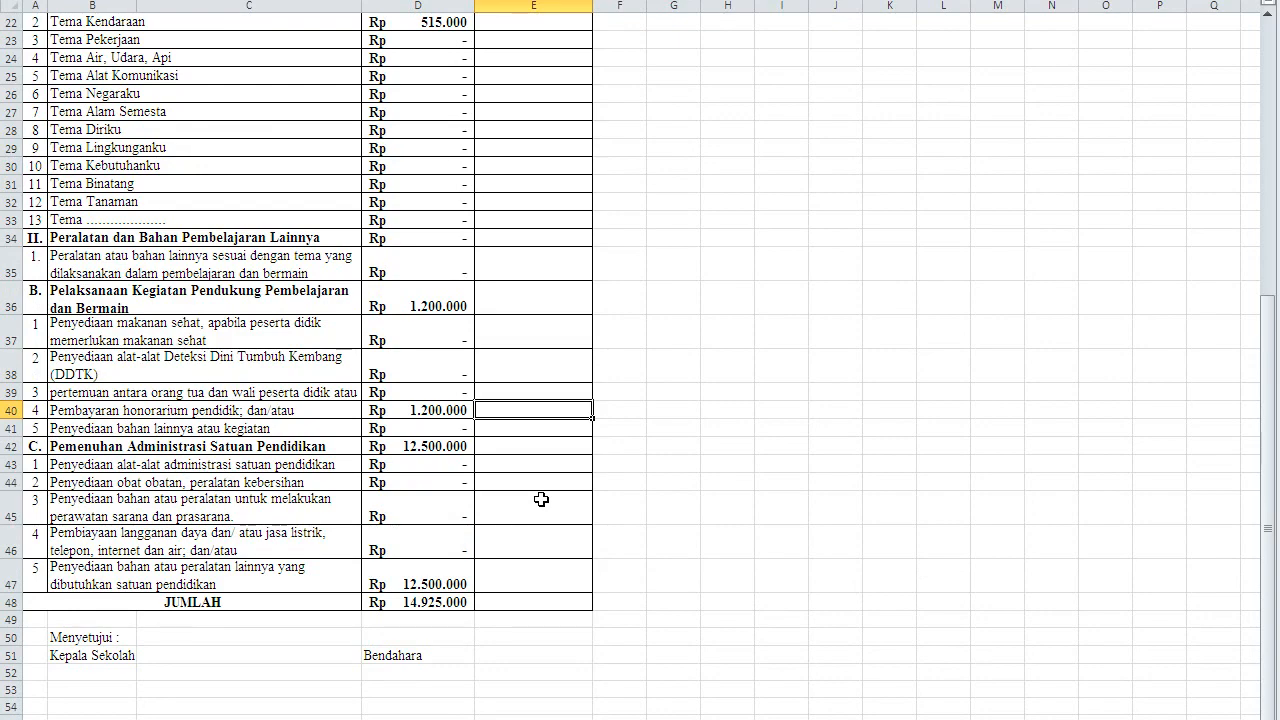
- Review the Waktu cells for the utility subscriptions in section C, Tema Negaraku, and the facility maintenance materials
click(529, 534)
scroll(529, 534, up, 3)
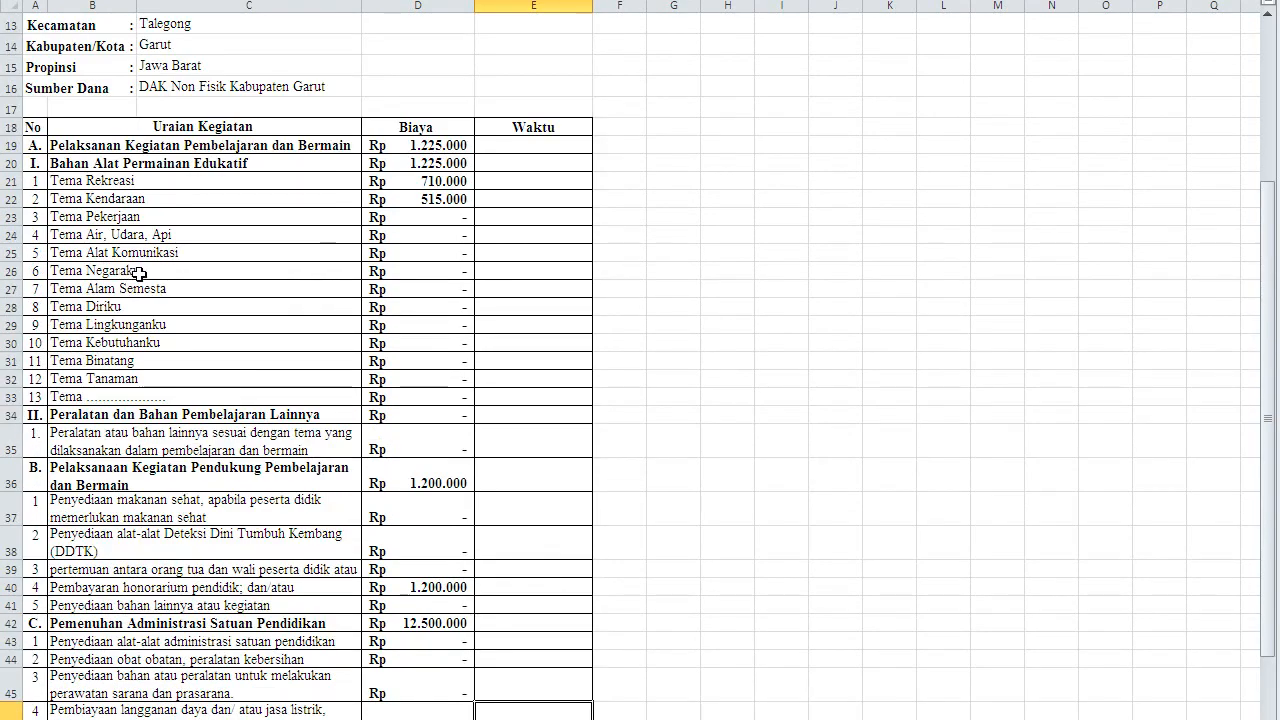
click(538, 272)
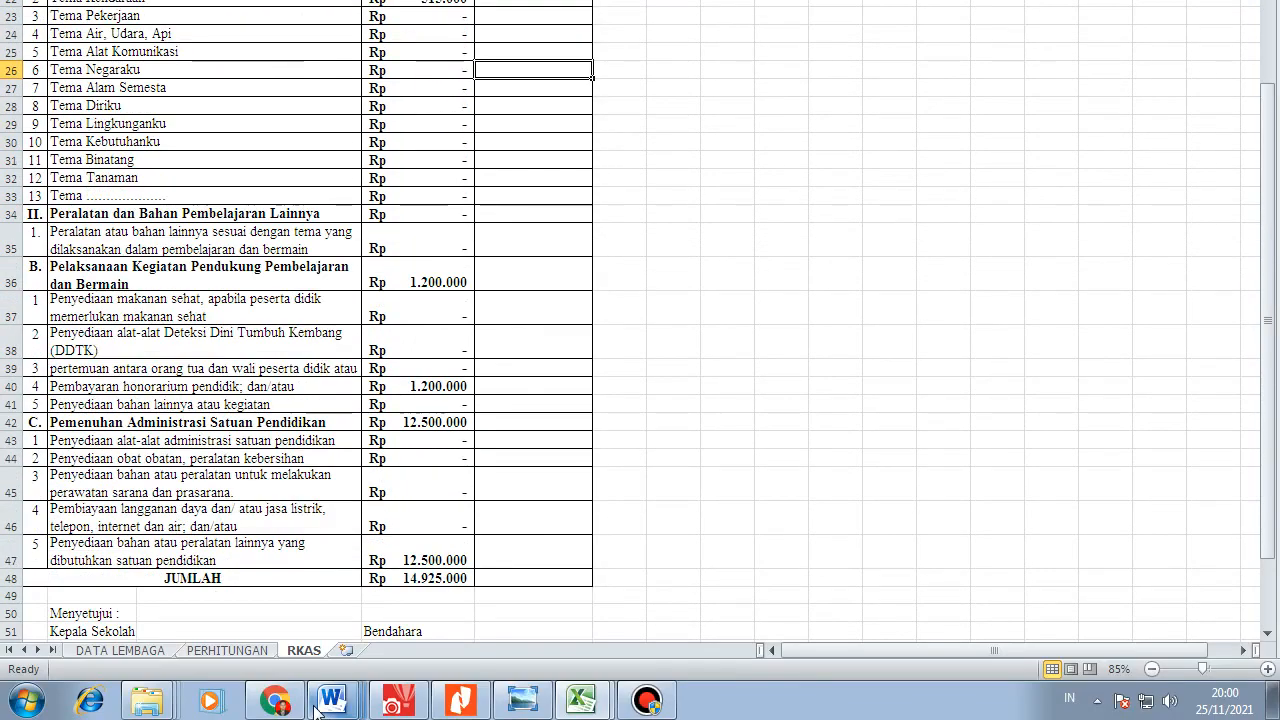
click(548, 487)
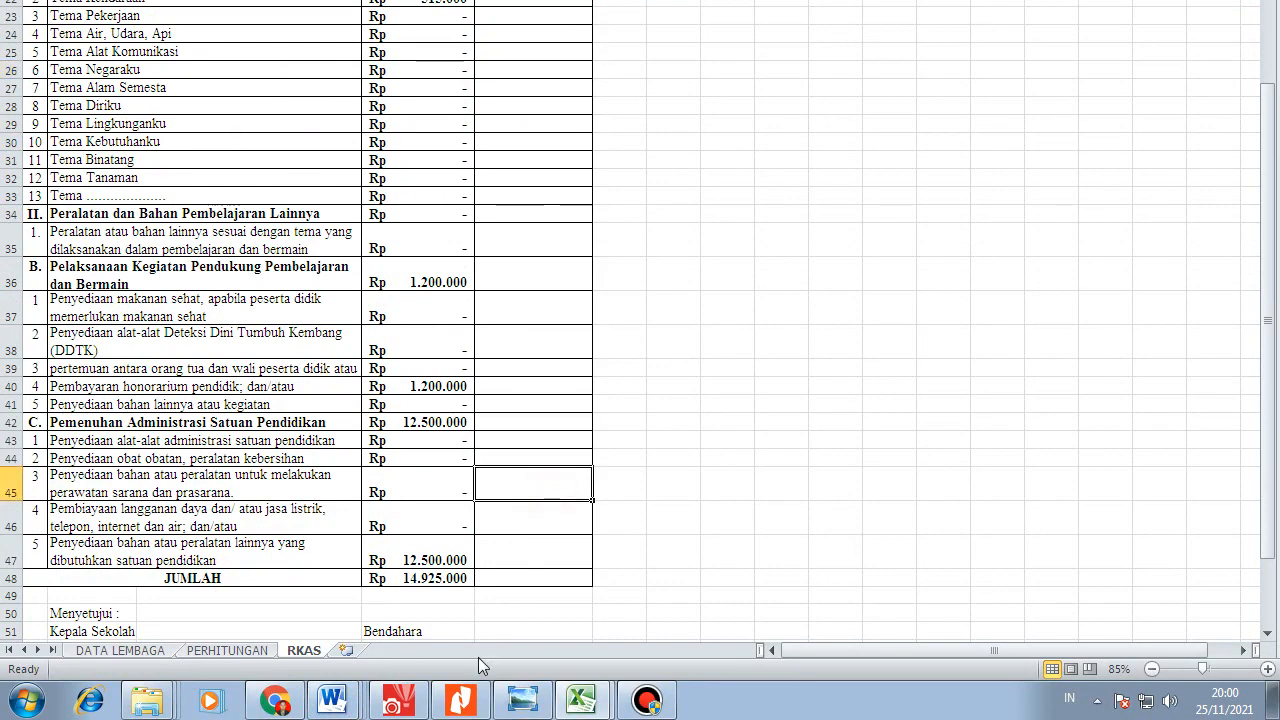
- Switch to the Untitled1 PDF and examine examples a to f for Pelaksanaan kegiatan pembelajaran dan bermain in Tabel 1, Penggunaan Dana BOP PAUD
click(275, 701)
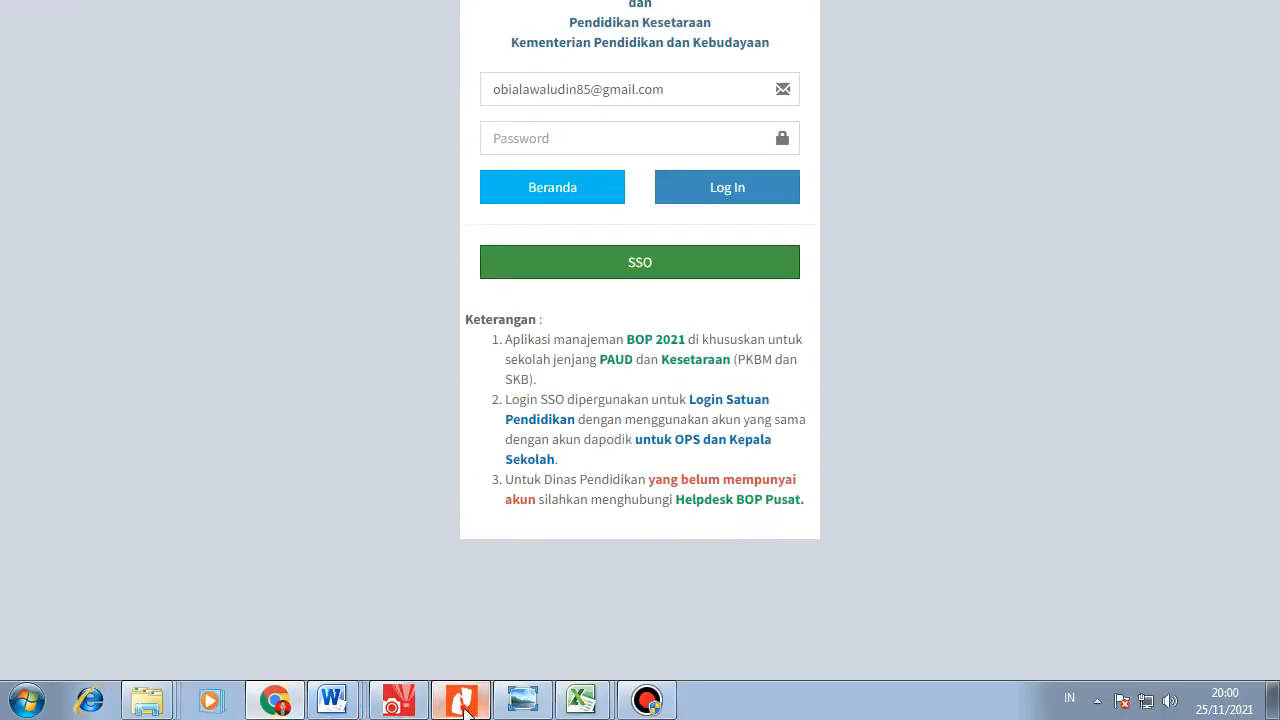
click(463, 703)
scroll(740, 340, up, 4)
scroll(765, 323, up, 15)
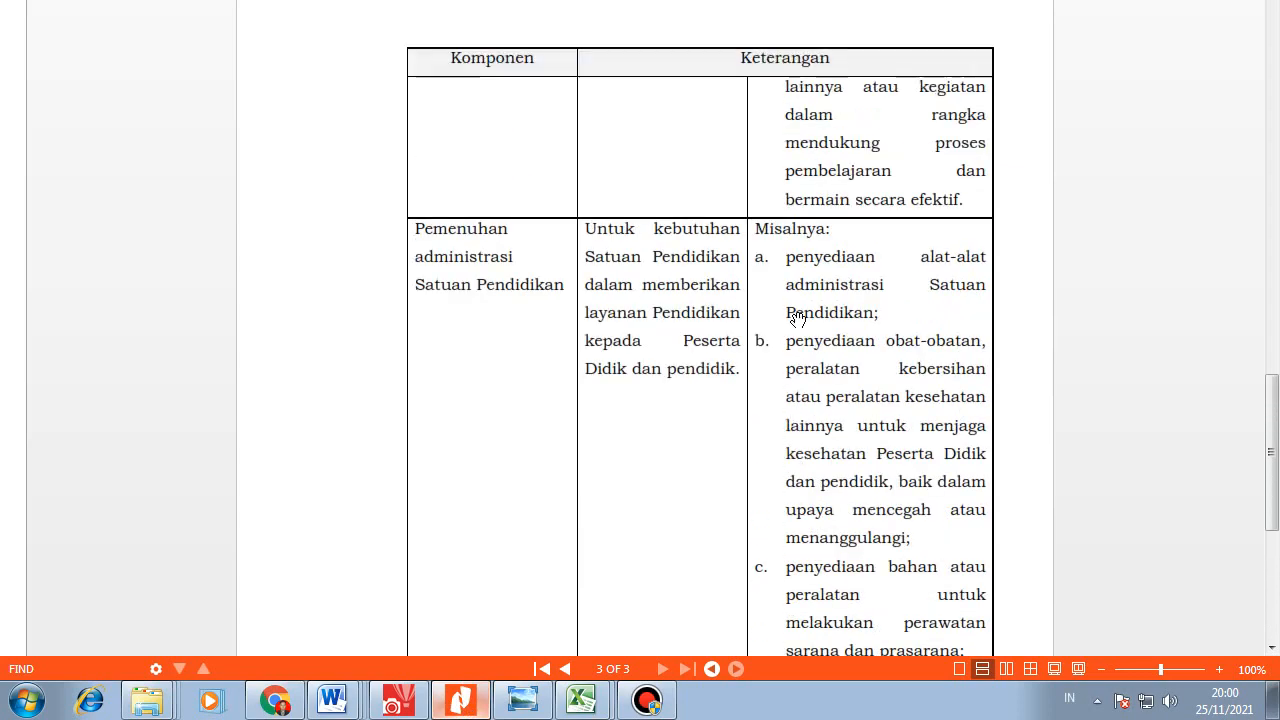
scroll(760, 183, up, 10)
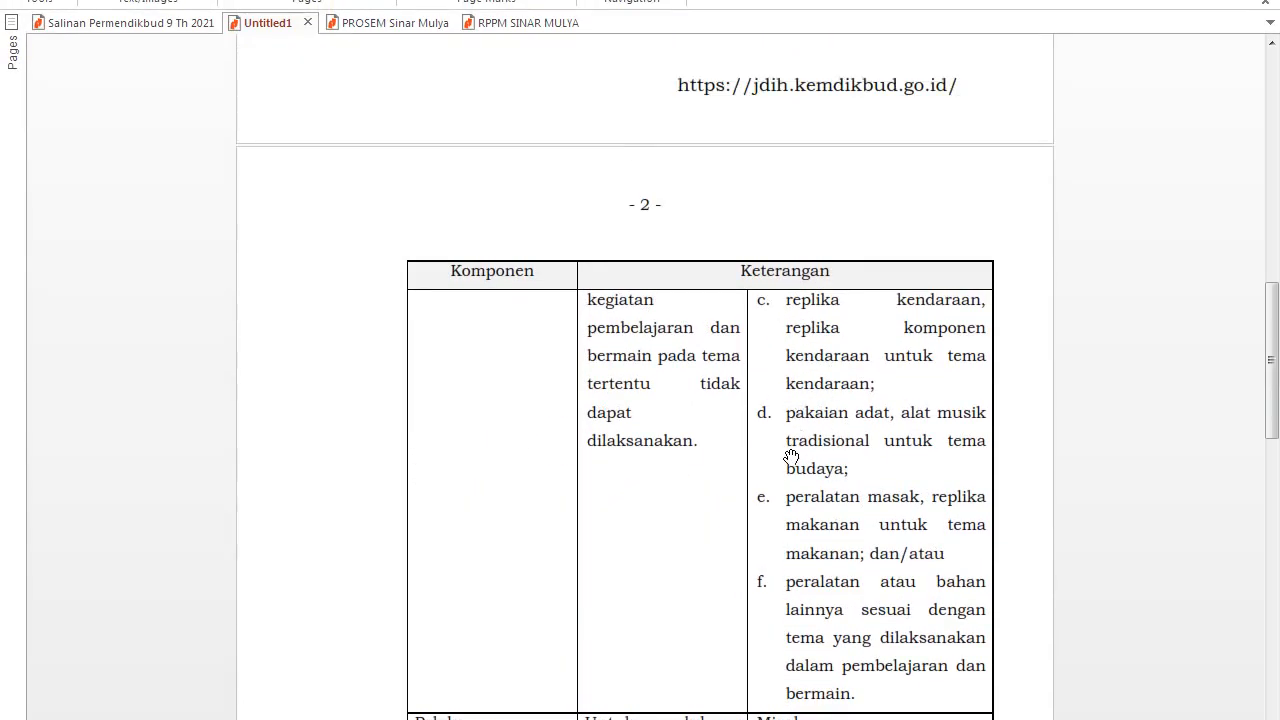
scroll(791, 457, up, 5)
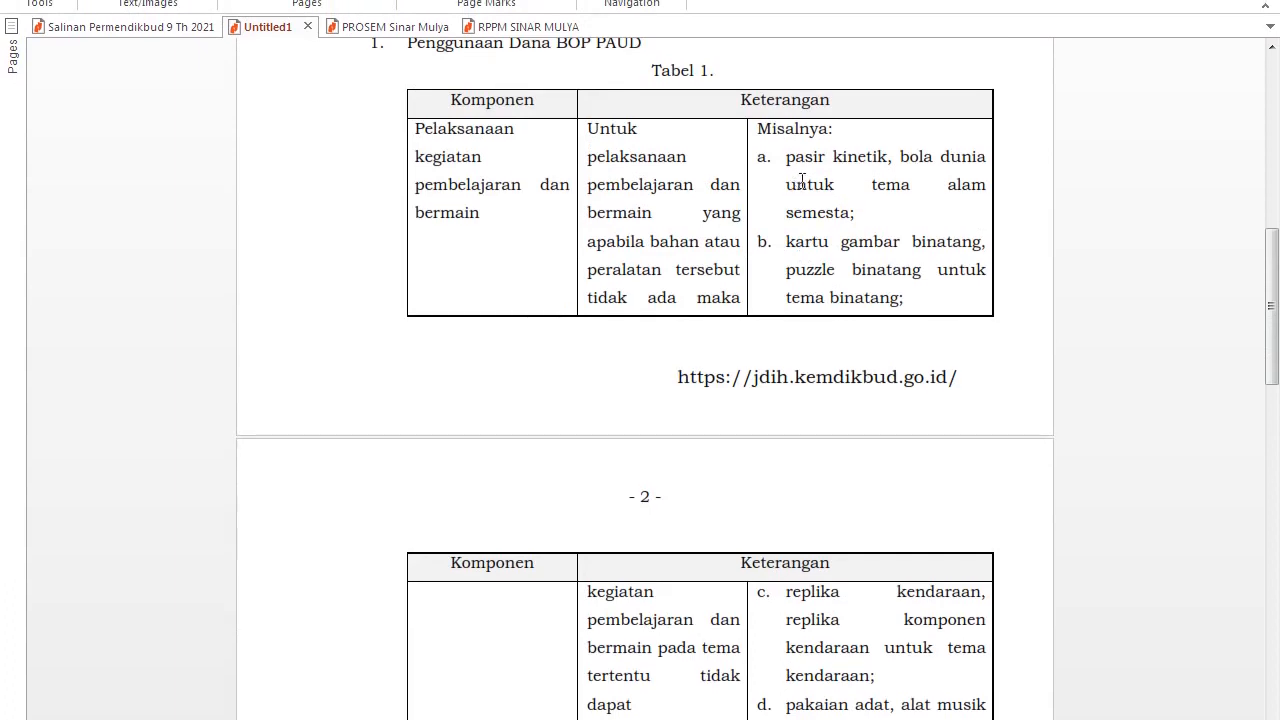
scroll(770, 182, down, 1)
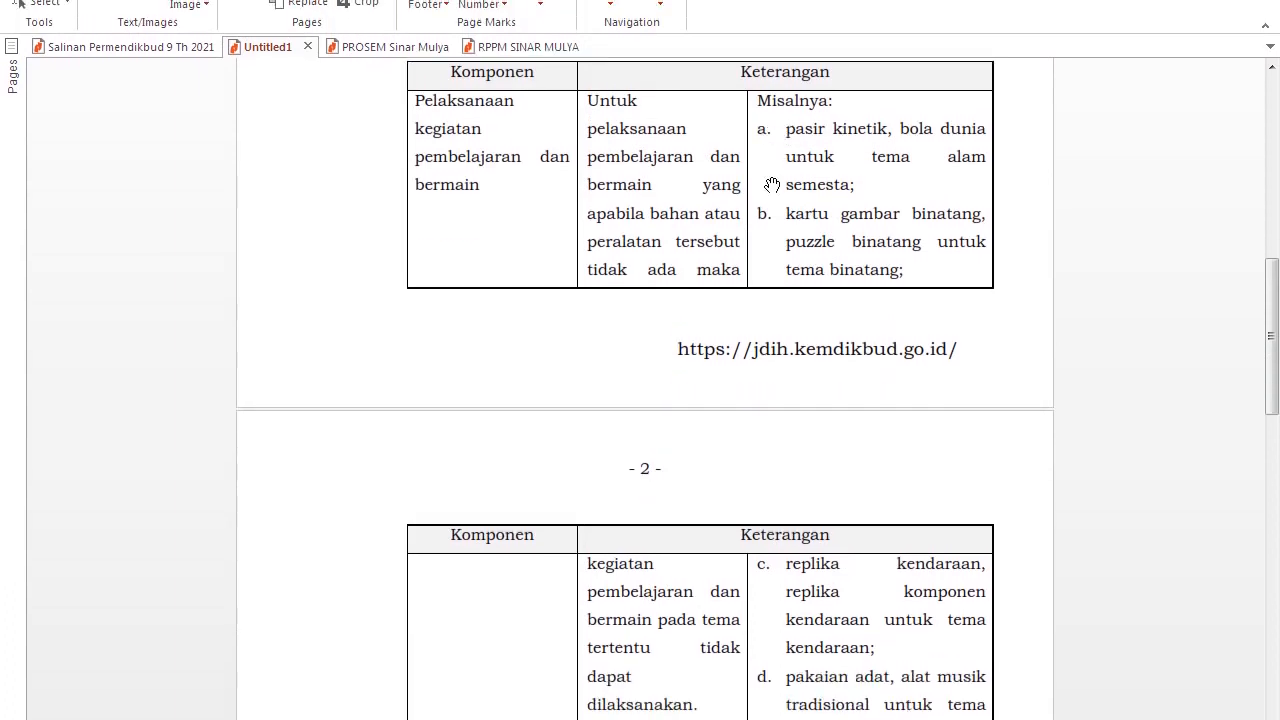
scroll(778, 224, down, 1)
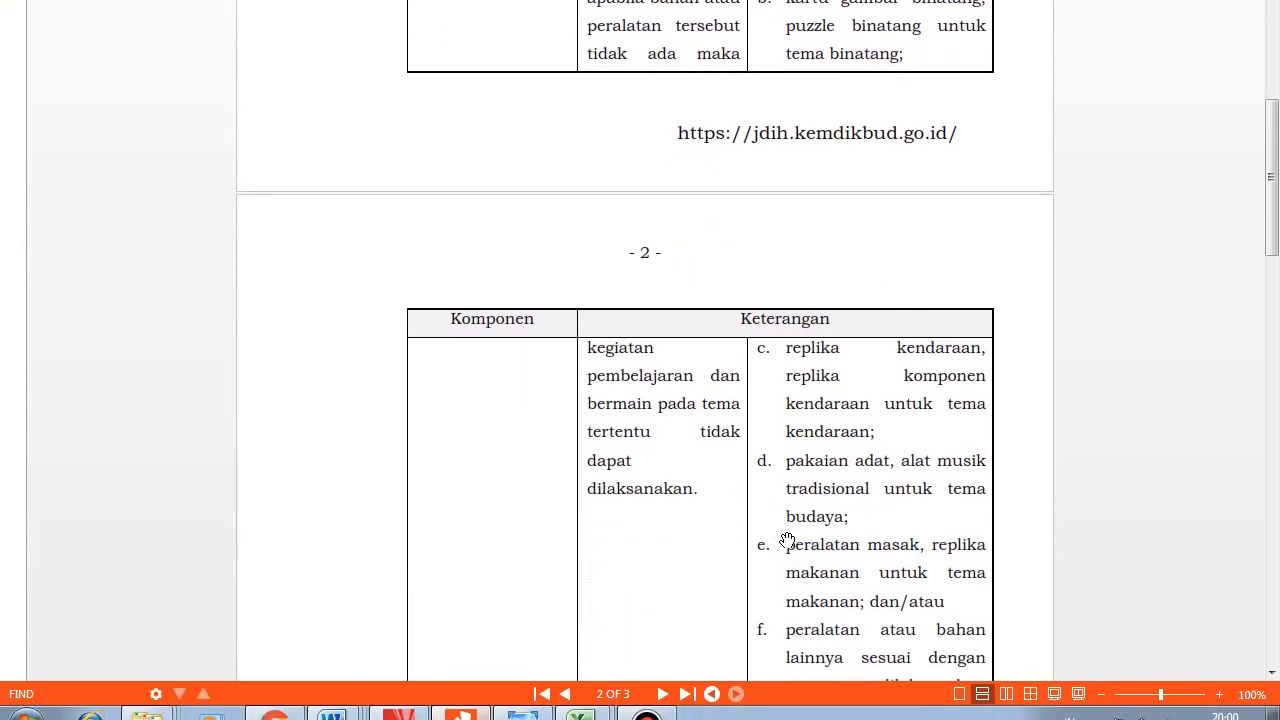
scroll(788, 541, down, 1)
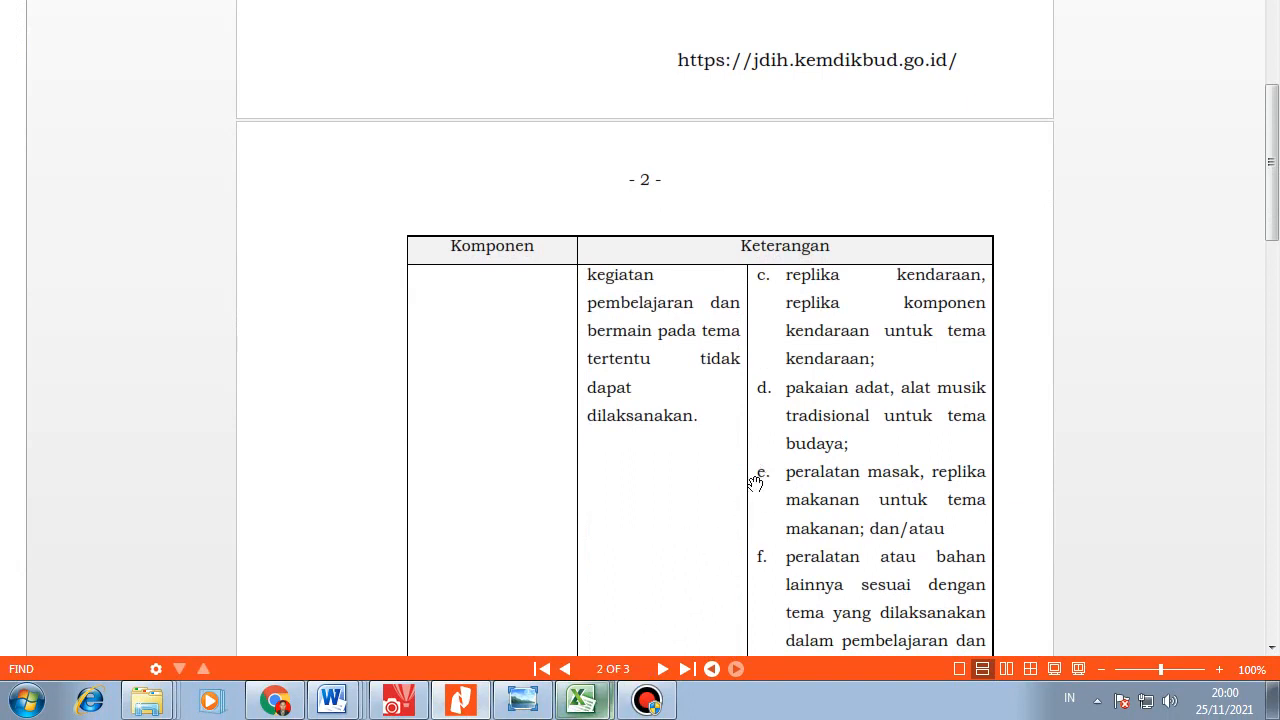
click(585, 701)
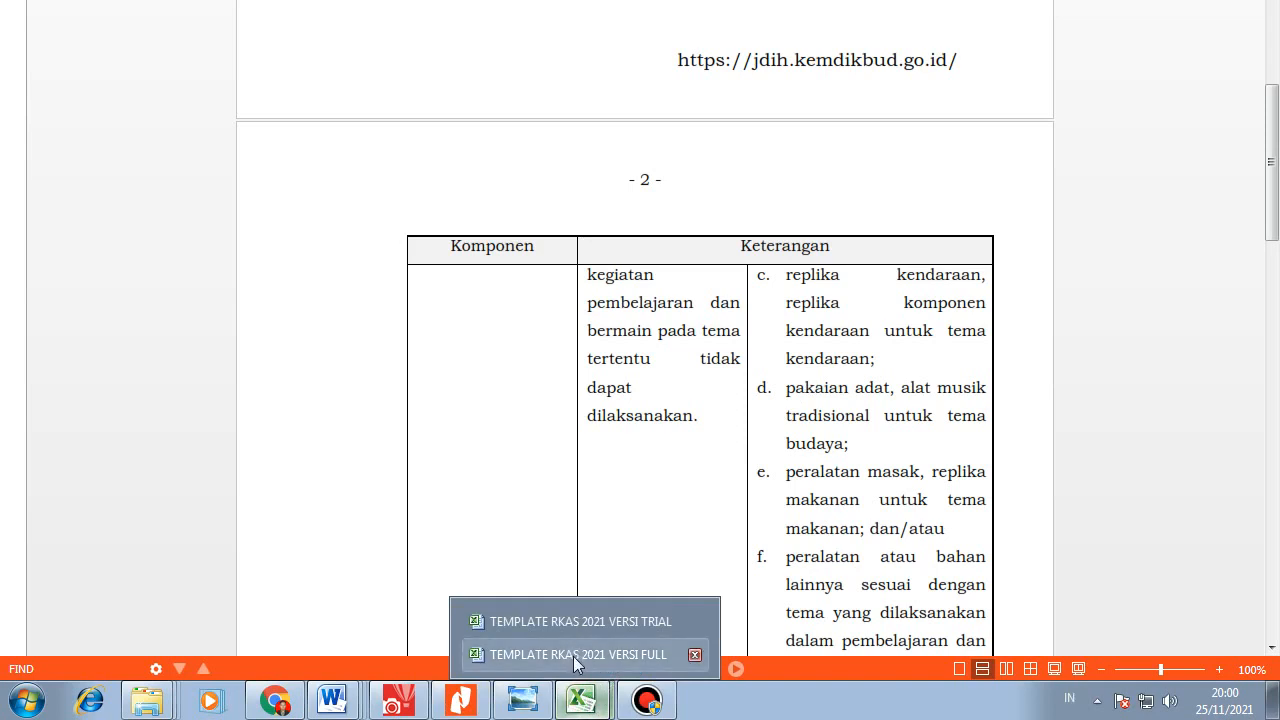
scroll(766, 178, up, 2)
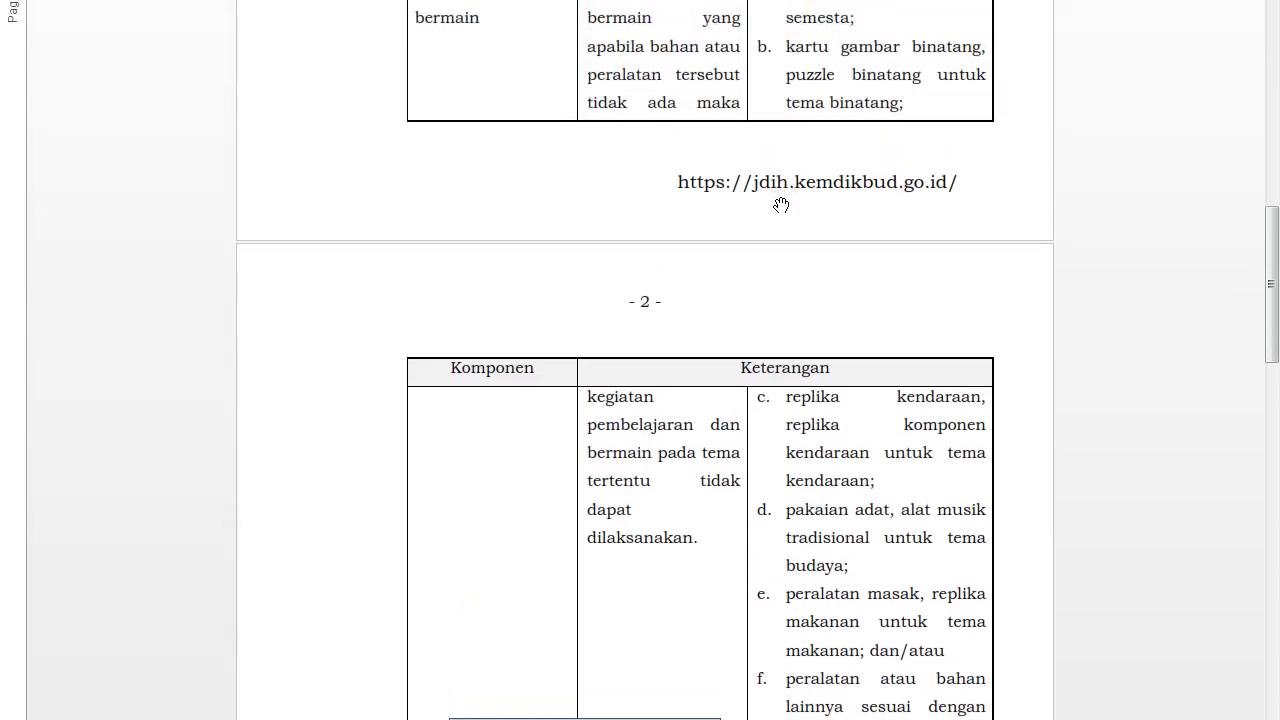
scroll(786, 449, up, 4)
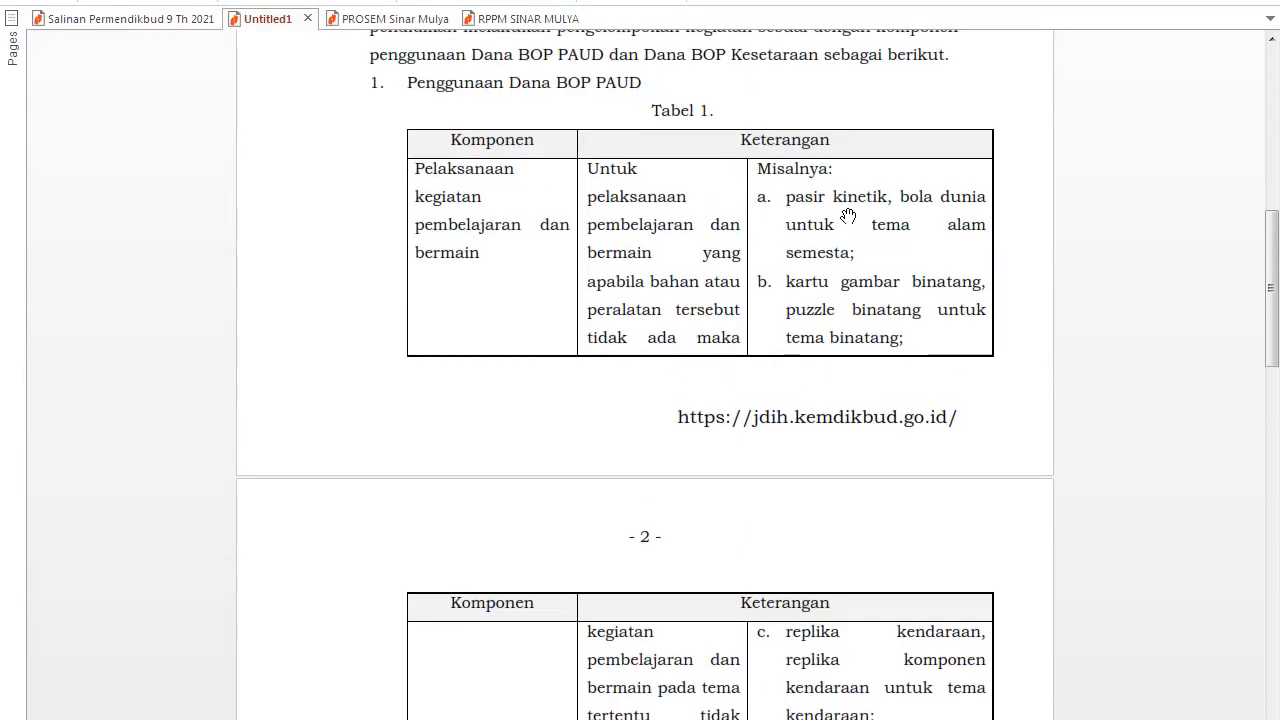